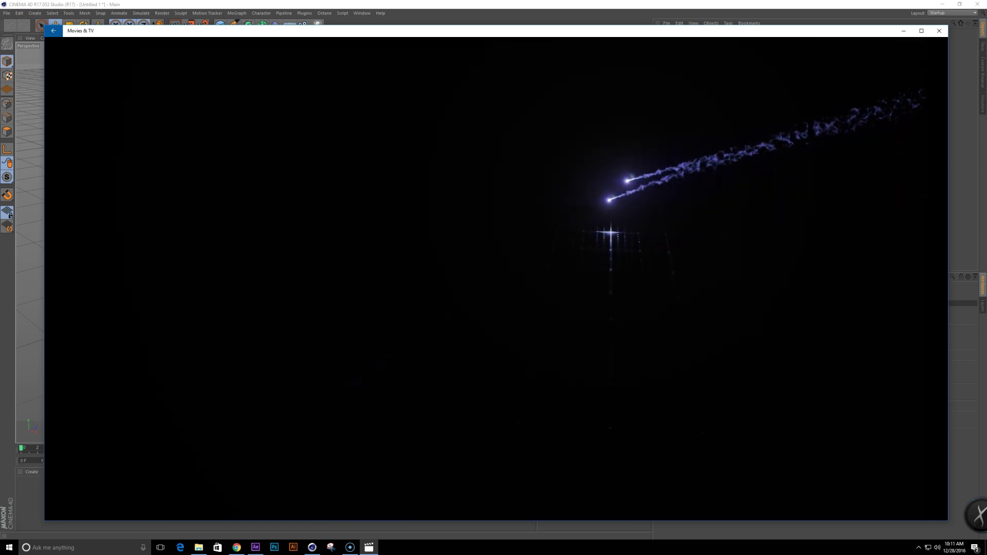
Step: Switch to Cinema 4D and set the spline Pen tool to the Cubic type in the top view
{"action": "left_click", "coordinate": [496, 506]}
{"action": "left_click", "coordinate": [314, 548]}
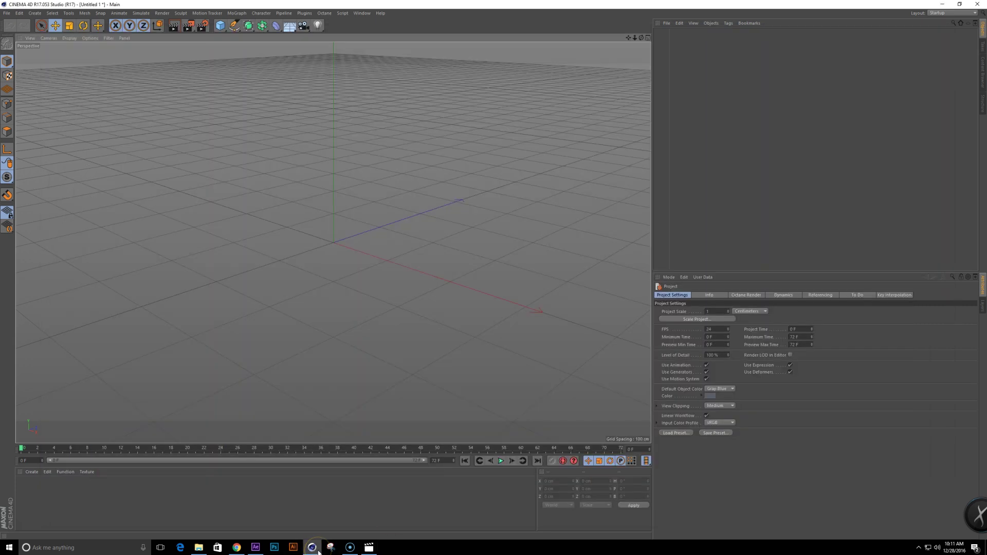
{"action": "left_click", "coordinate": [431, 295]}
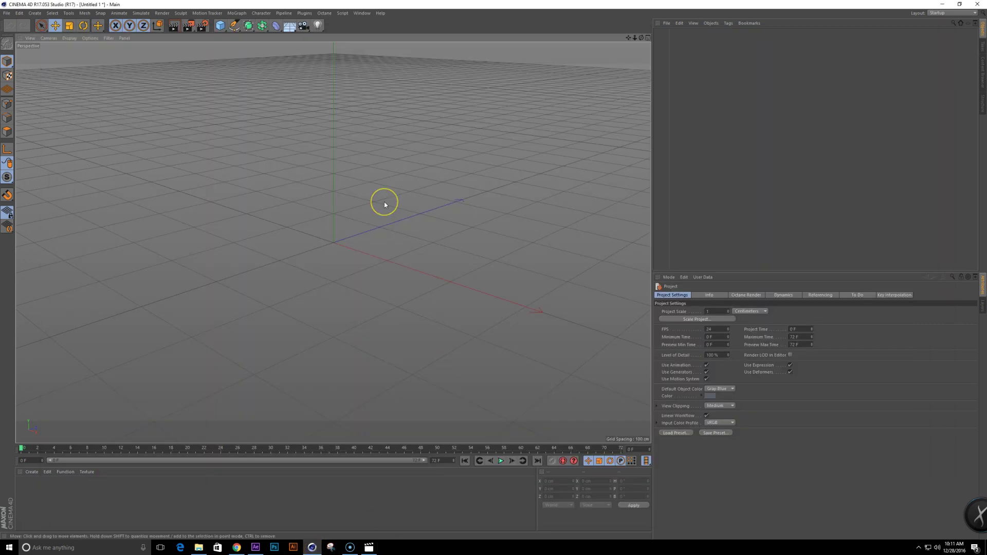
{"action": "left_click", "coordinate": [234, 26]}
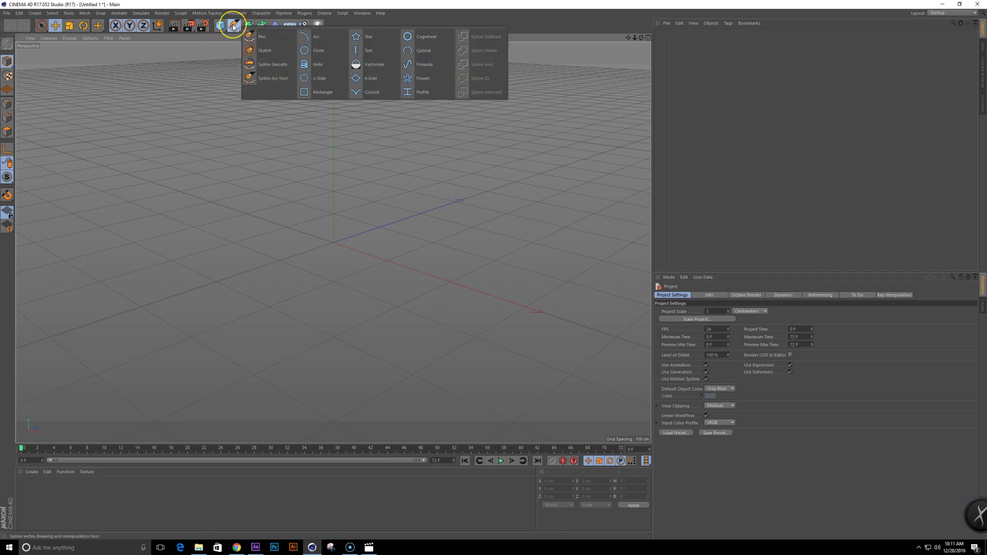
{"action": "left_click", "coordinate": [267, 42]}
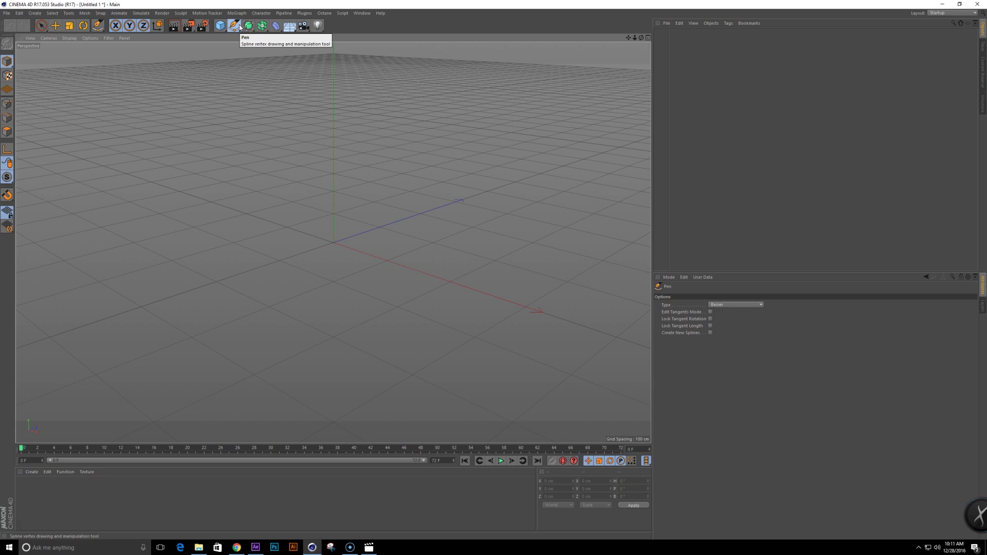
{"action": "key", "text": "F2"}
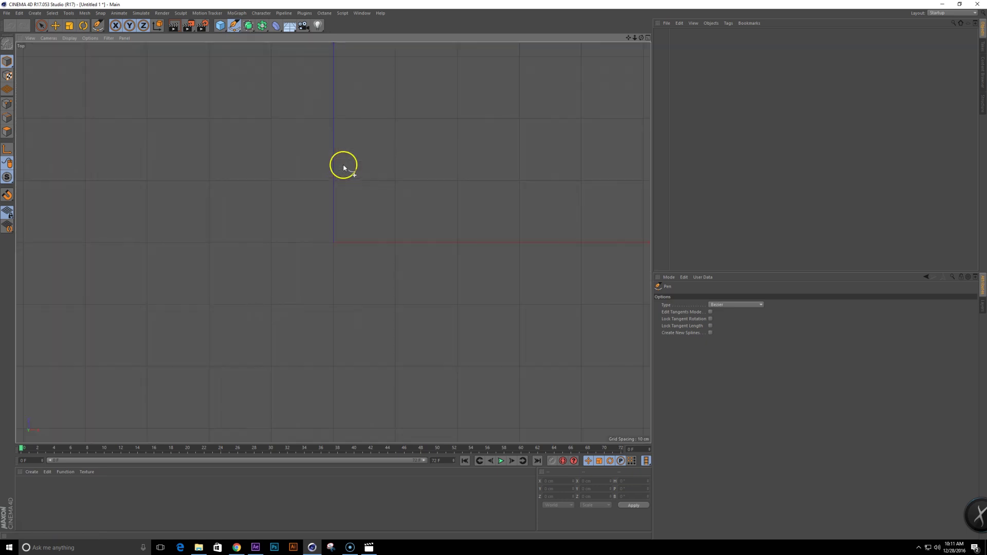
{"action": "left_click", "coordinate": [732, 305]}
{"action": "left_click", "coordinate": [735, 319]}
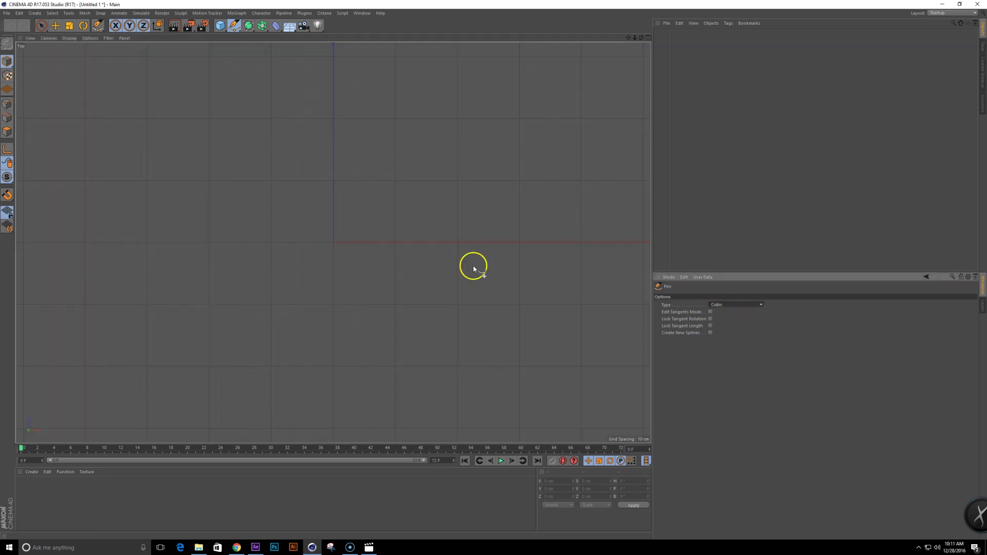
Step: Draw an open, S-shaped six-point cubic spline winding along the Z axis in the top view
{"action": "scroll", "coordinate": [403, 241], "scroll_direction": "down", "scroll_amount": 10}
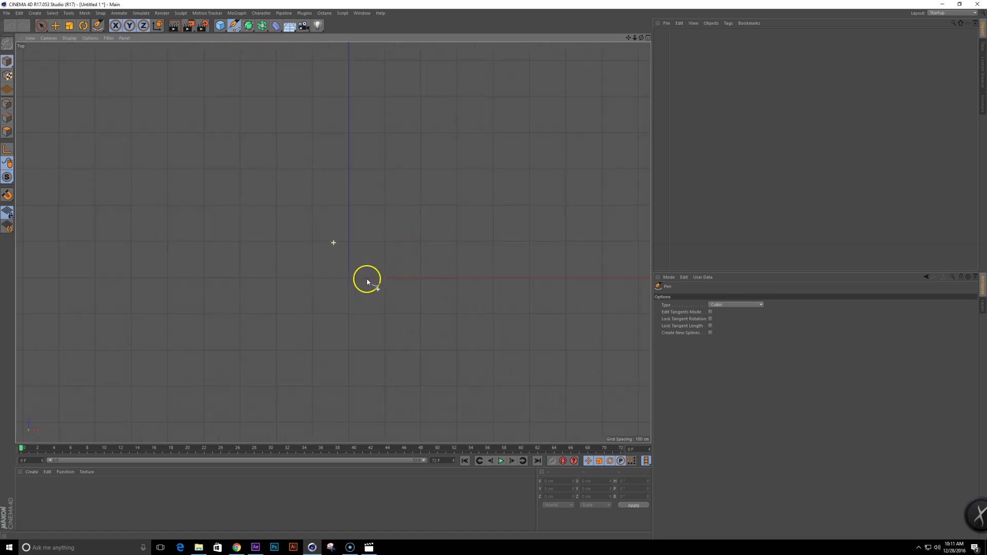
{"action": "scroll", "coordinate": [401, 261], "scroll_direction": "up", "scroll_amount": 1}
{"action": "left_click", "coordinate": [473, 87]}
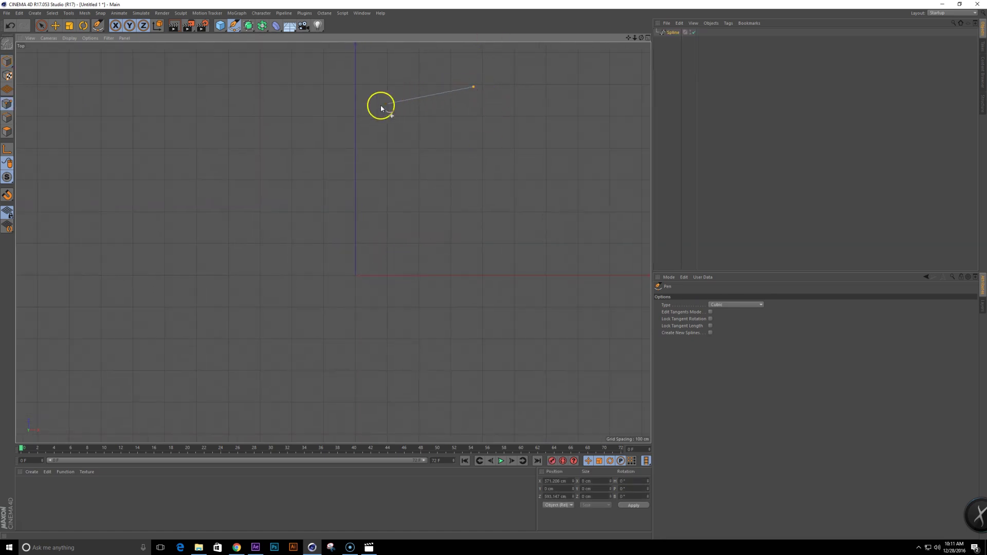
{"action": "left_click", "coordinate": [322, 140]}
{"action": "left_click", "coordinate": [383, 369]}
{"action": "middle_click_drag", "start_coordinate": [434, 365], "coordinate": [445, 249], "text": "alt"}
{"action": "left_click", "coordinate": [438, 355]}
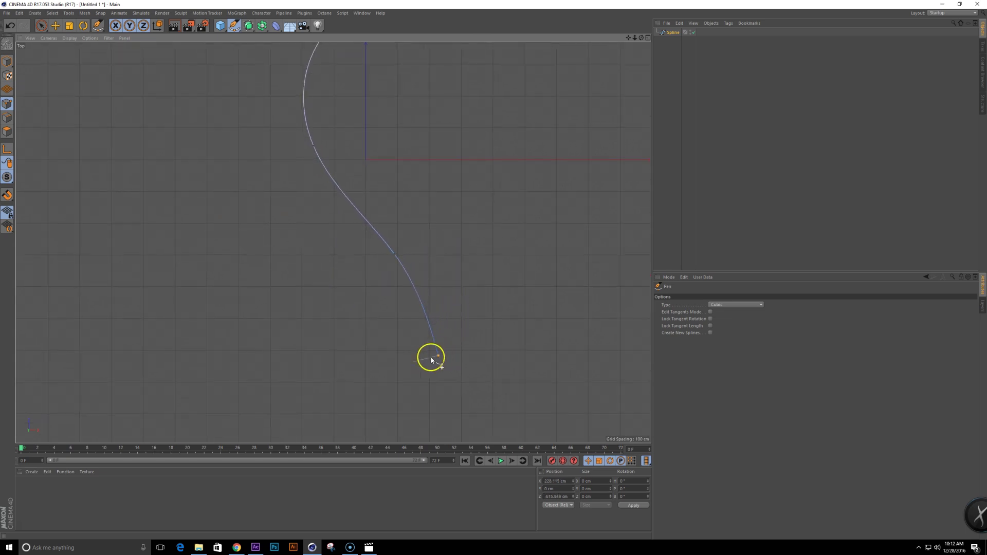
{"action": "left_click", "coordinate": [330, 433]}
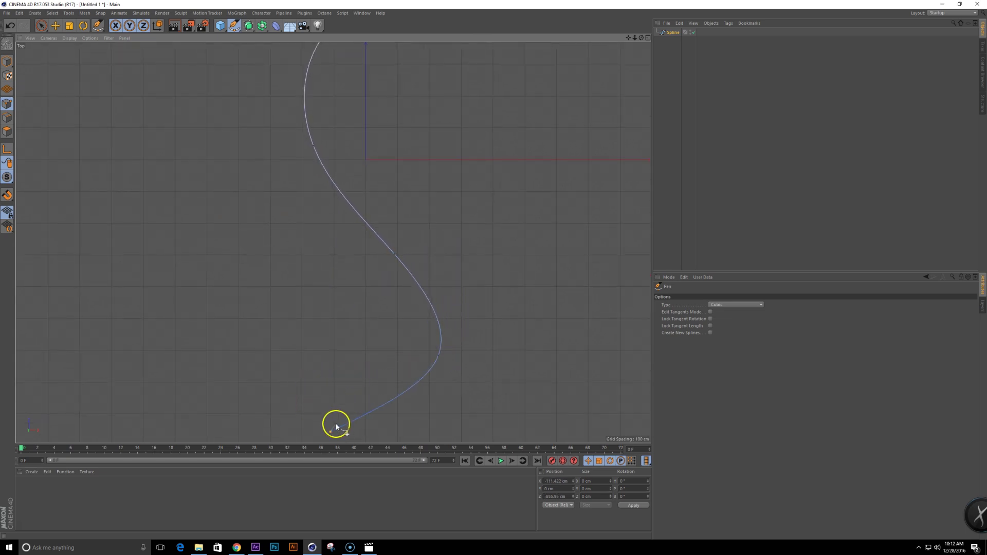
Step: Reposition the spline's lower bend, middle and upper bend points in the top view to smooth its curve
{"action": "key", "text": "e"}
{"action": "left_click", "coordinate": [438, 357]}
{"action": "mouse_move", "coordinate": [502, 293]}
{"action": "left_mouse_down"}
{"action": "mouse_move", "coordinate": [492, 271]}
{"action": "mouse_move", "coordinate": [502, 282]}
{"action": "left_mouse_up"}
{"action": "left_click", "coordinate": [400, 251]}
{"action": "left_click_drag", "start_coordinate": [454, 203], "coordinate": [452, 173]}
{"action": "scroll", "coordinate": [456, 332], "scroll_direction": "down", "scroll_amount": 4}
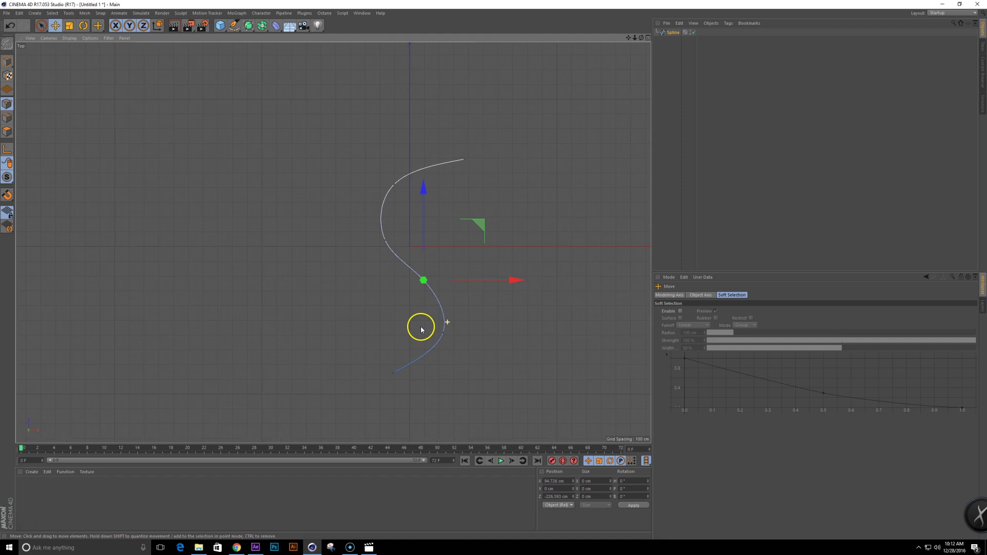
{"action": "left_click", "coordinate": [378, 206]}
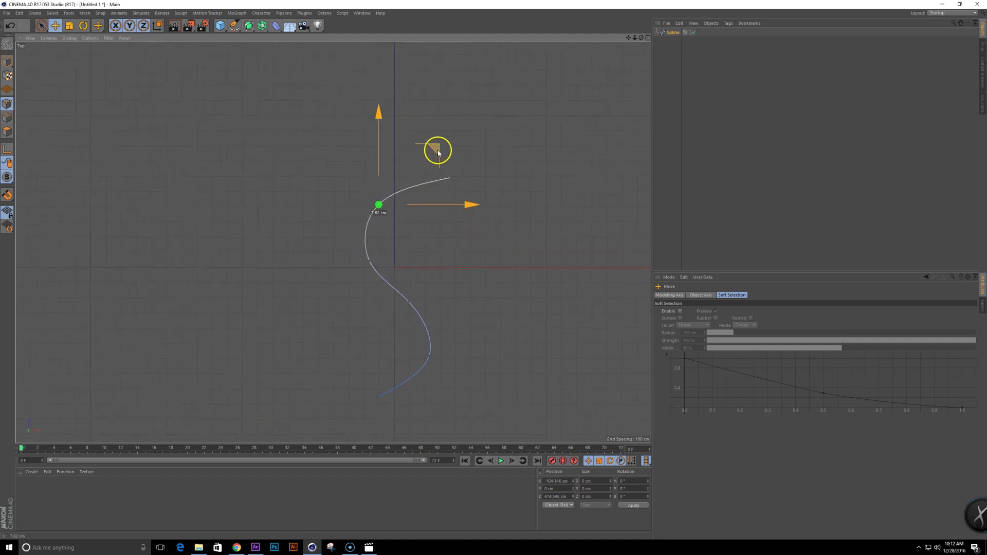
Step: Raise the spline's end point above the ground and lower the middle point to about Y -53 cm in the perspective view
{"action": "key", "text": "F1"}
{"action": "left_click_drag", "start_coordinate": [404, 292], "coordinate": [373, 251], "text": "alt"}
{"action": "left_click", "coordinate": [183, 248]}
{"action": "left_click_drag", "start_coordinate": [183, 218], "coordinate": [173, 174]}
{"action": "left_click_drag", "start_coordinate": [450, 311], "coordinate": [307, 194], "text": "alt"}
{"action": "left_click", "coordinate": [306, 194]}
{"action": "left_click_drag", "start_coordinate": [300, 157], "coordinate": [313, 181]}
Step: Raise the spline's second point and lower its start point in the side view
{"action": "key", "text": "F3"}
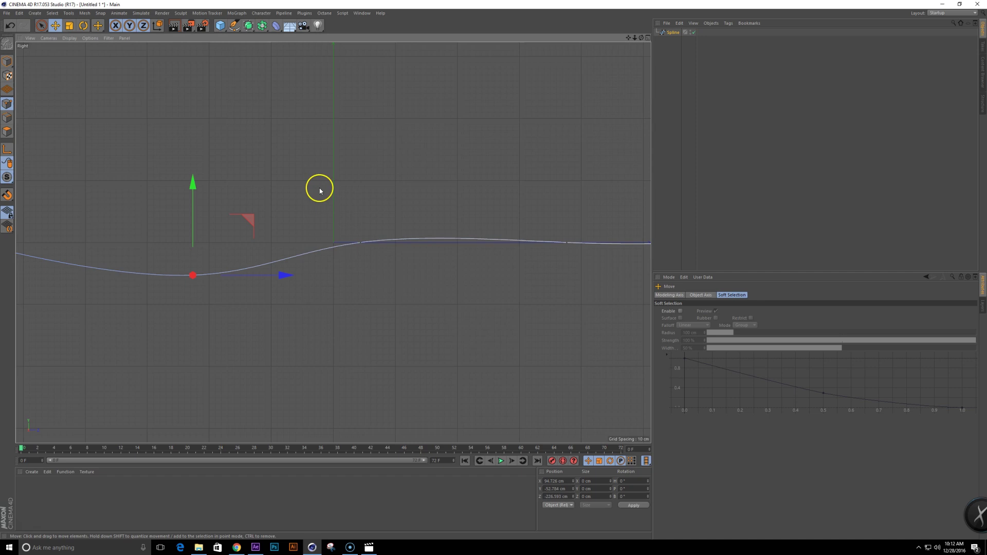
{"action": "scroll", "coordinate": [388, 293], "scroll_direction": "down", "scroll_amount": 3}
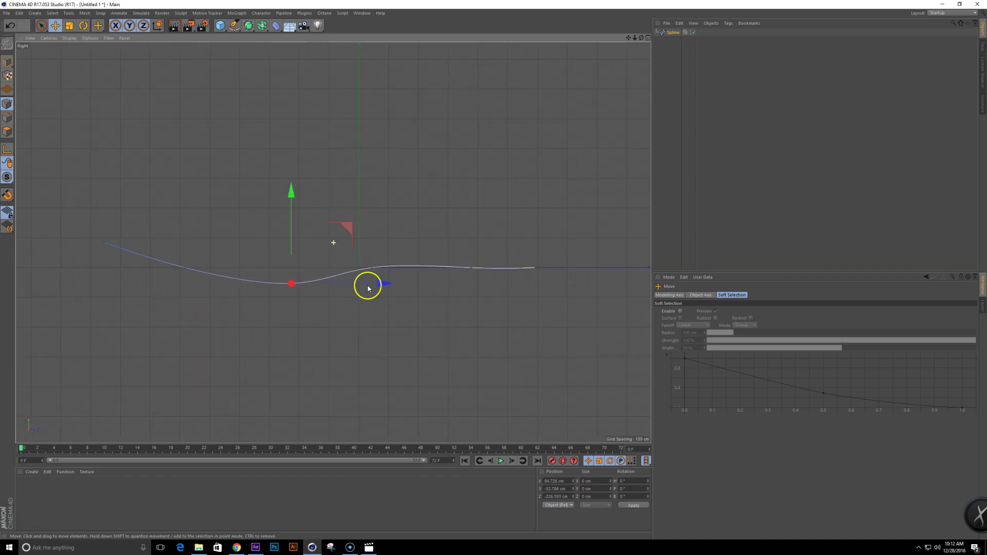
{"action": "left_click", "coordinate": [413, 272]}
{"action": "left_click_drag", "start_coordinate": [411, 251], "coordinate": [407, 236]}
{"action": "left_click", "coordinate": [477, 271]}
{"action": "left_click_drag", "start_coordinate": [478, 238], "coordinate": [484, 265]}
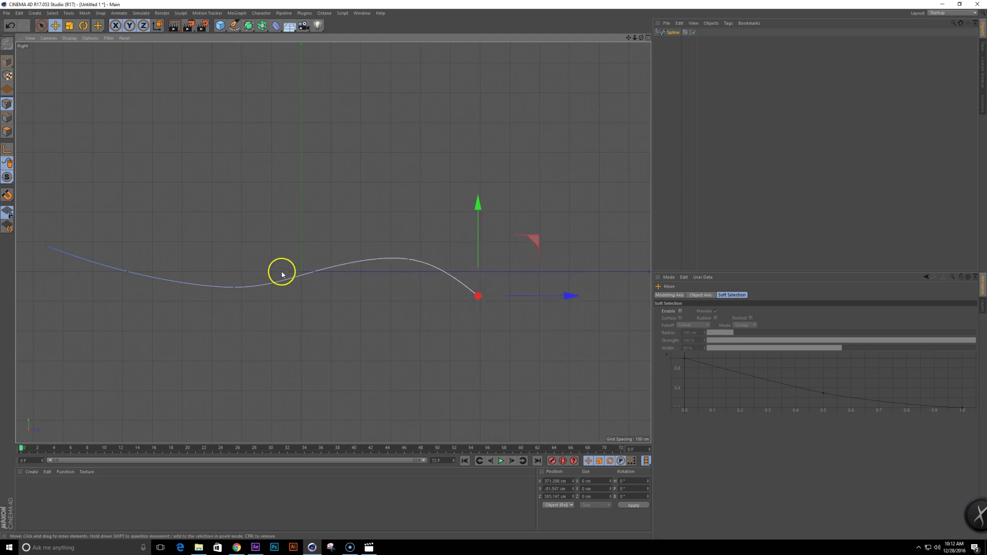
Step: Adjust the heights of the spline's remaining points in the side view and check the curve in perspective
{"action": "left_click_drag", "start_coordinate": [325, 247], "coordinate": [327, 243]}
{"action": "left_click", "coordinate": [315, 269]}
{"action": "mouse_move", "coordinate": [375, 214]}
{"action": "left_mouse_down"}
{"action": "mouse_move", "coordinate": [366, 209]}
{"action": "mouse_move", "coordinate": [376, 216]}
{"action": "left_mouse_up"}
{"action": "left_click", "coordinate": [126, 272]}
{"action": "left_click_drag", "start_coordinate": [180, 217], "coordinate": [179, 226]}
{"action": "key", "text": "F1"}
{"action": "scroll", "coordinate": [275, 269], "scroll_direction": "down", "scroll_amount": 1}
{"action": "left_click_drag", "start_coordinate": [226, 264], "coordinate": [433, 279], "text": "alt"}
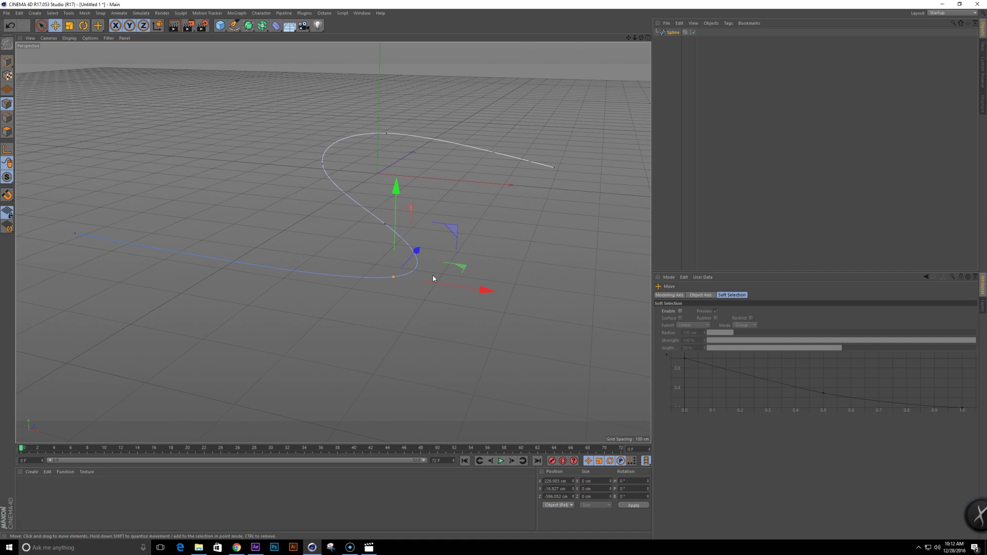
{"action": "left_click_drag", "start_coordinate": [360, 273], "coordinate": [320, 236], "text": "alt"}
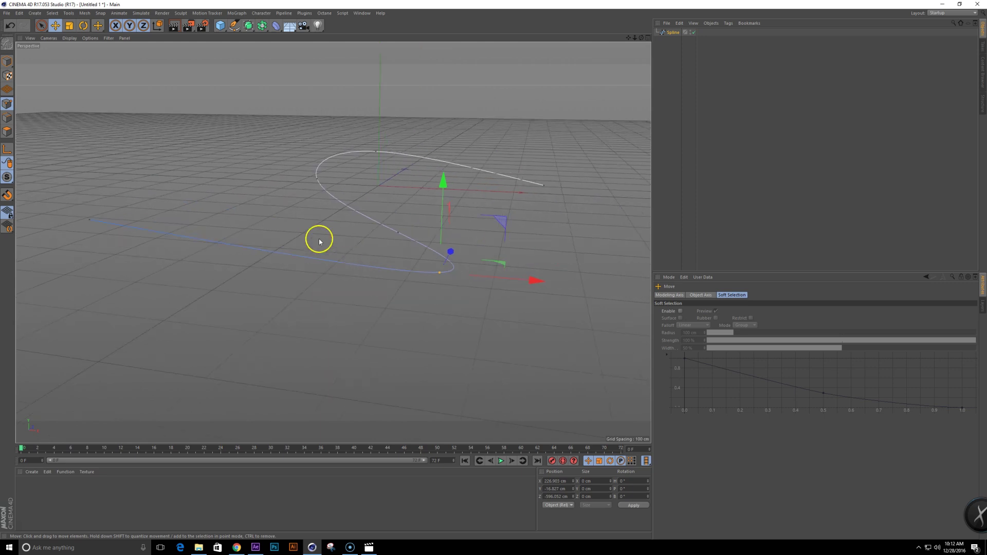
Step: Set the spline's intermediate points to Uniform with a number of 16
{"action": "left_click", "coordinate": [7, 61]}
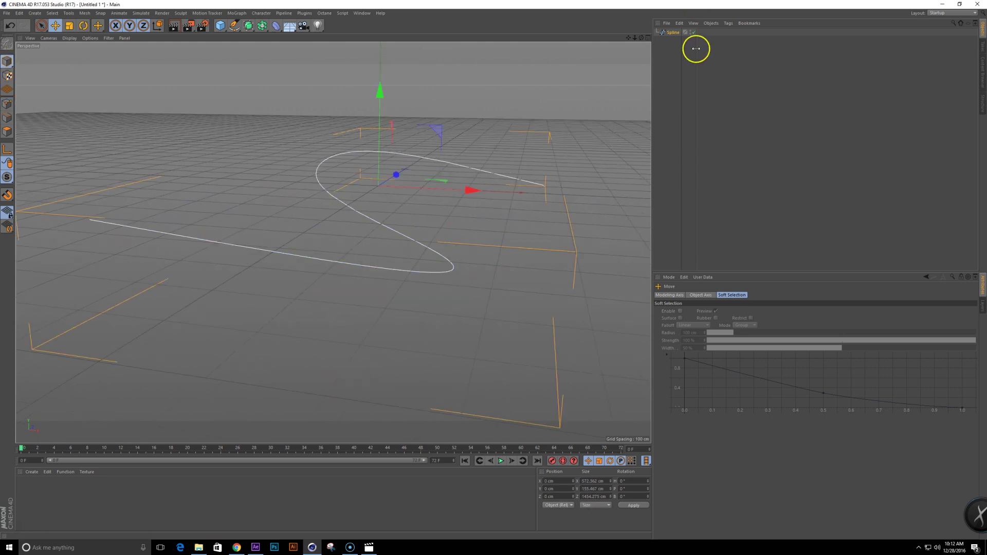
{"action": "left_click", "coordinate": [672, 32]}
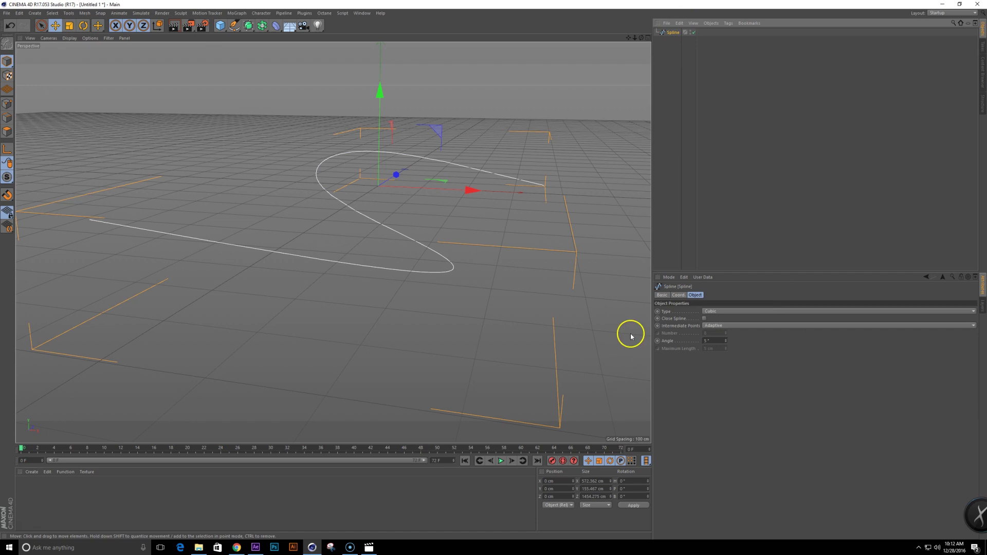
{"action": "left_click", "coordinate": [771, 326]}
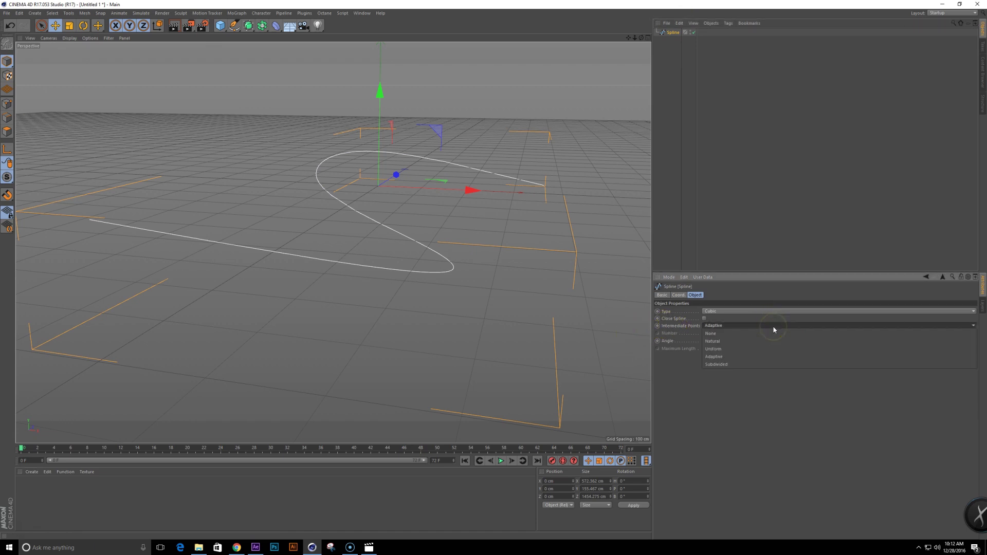
{"action": "left_click", "coordinate": [758, 348]}
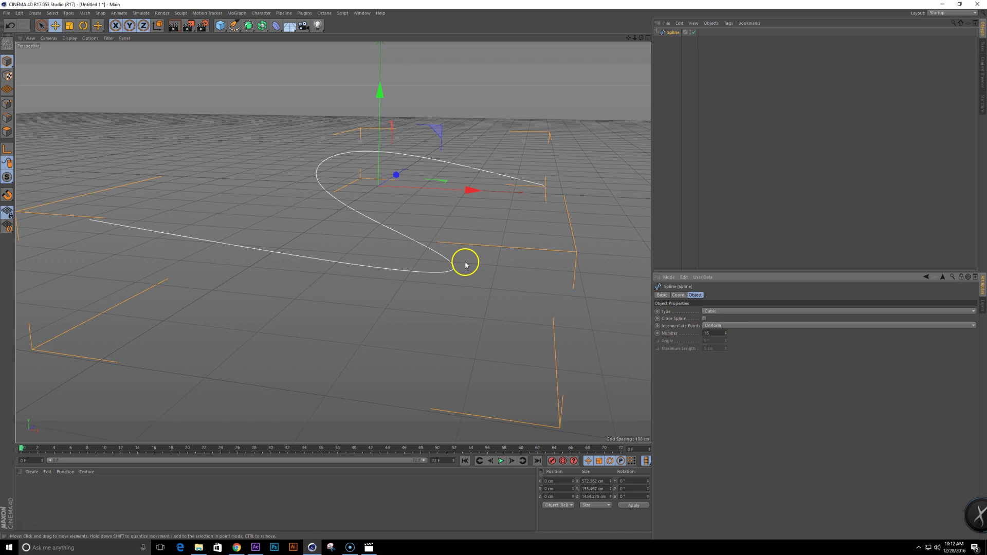
Step: Lower the spline's second point slightly in point mode and return to model mode
{"action": "left_click_drag", "start_coordinate": [391, 288], "coordinate": [454, 287], "text": "alt"}
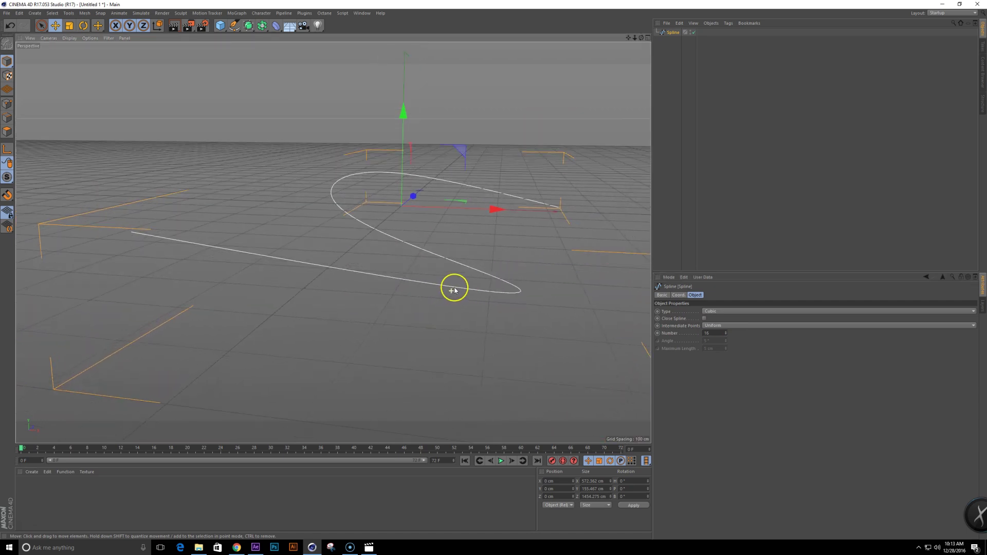
{"action": "left_click", "coordinate": [7, 104]}
{"action": "left_click", "coordinate": [383, 174]}
{"action": "left_click_drag", "start_coordinate": [383, 144], "coordinate": [388, 154]}
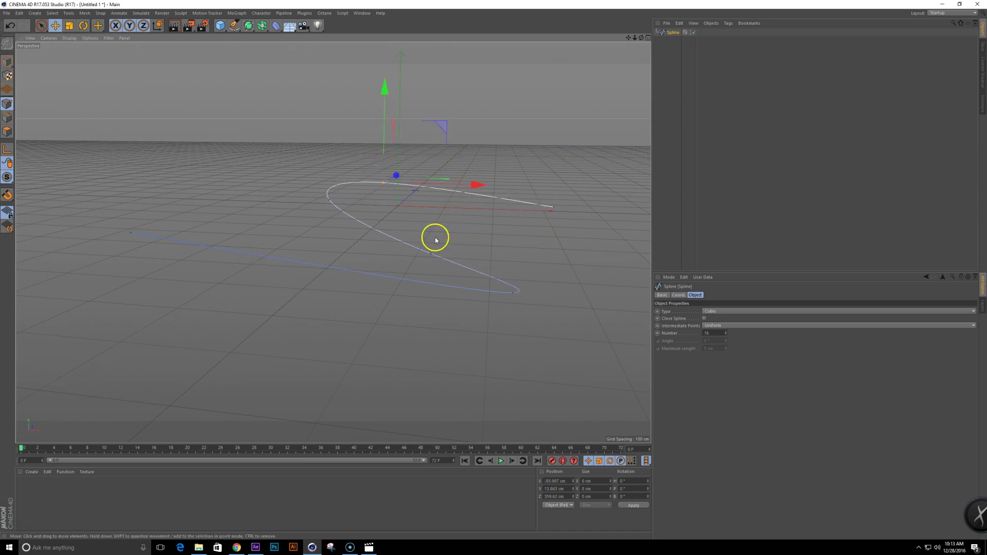
{"action": "left_click", "coordinate": [7, 61]}
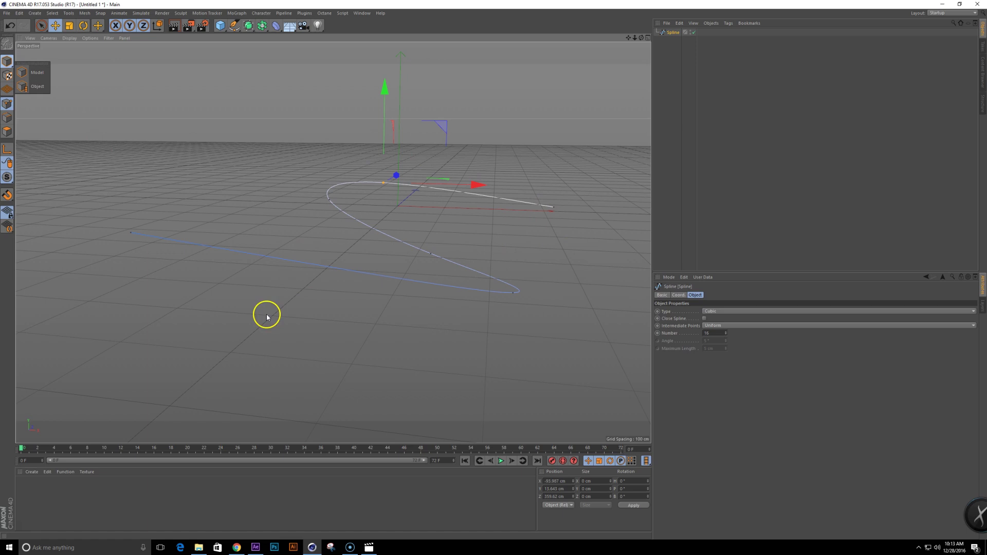
{"action": "left_click", "coordinate": [26, 78]}
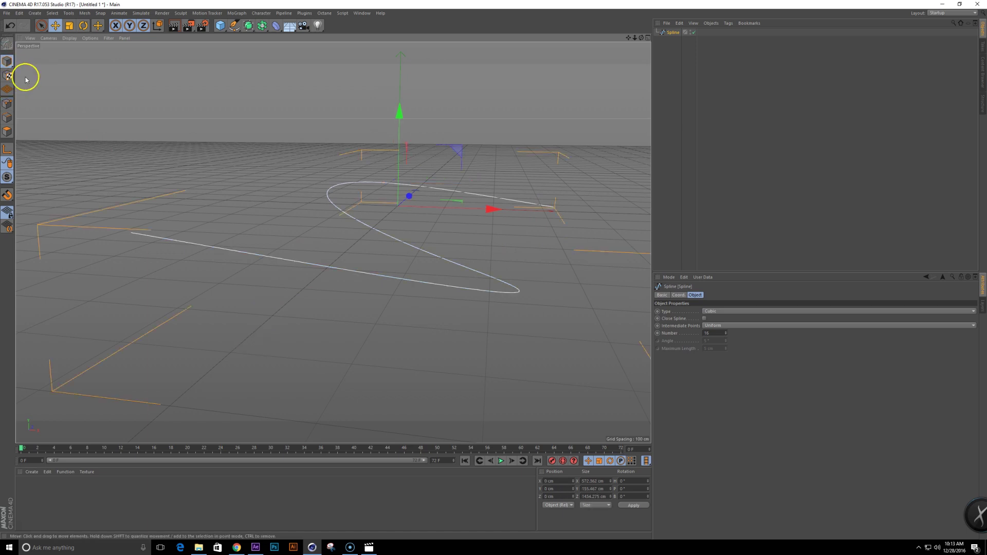
Step: Create a null object displayed as Point with XY orientation and a 44 cm radius
{"action": "key", "text": "shift+c"}
{"action": "type", "text": "null"}
{"action": "key", "text": "Return"}
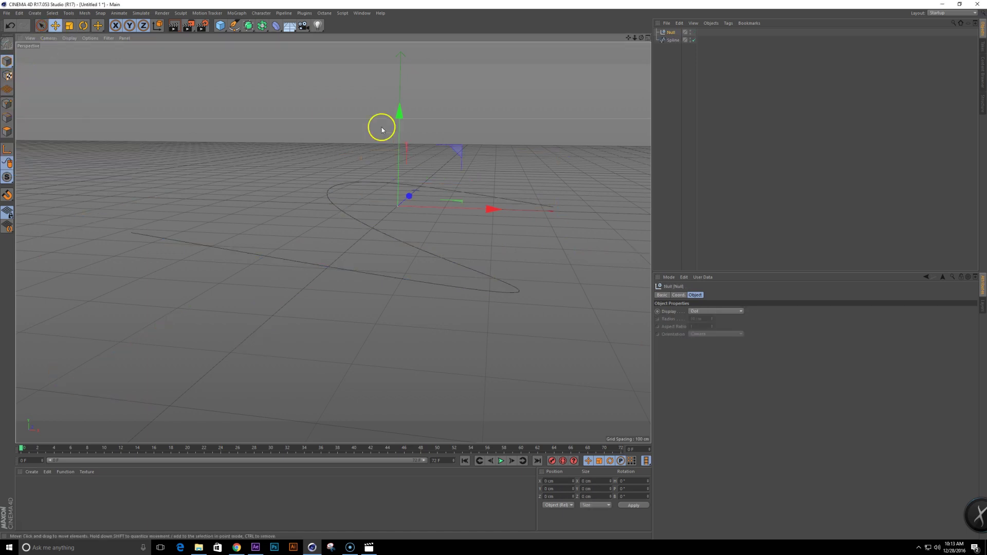
{"action": "left_click", "coordinate": [708, 311]}
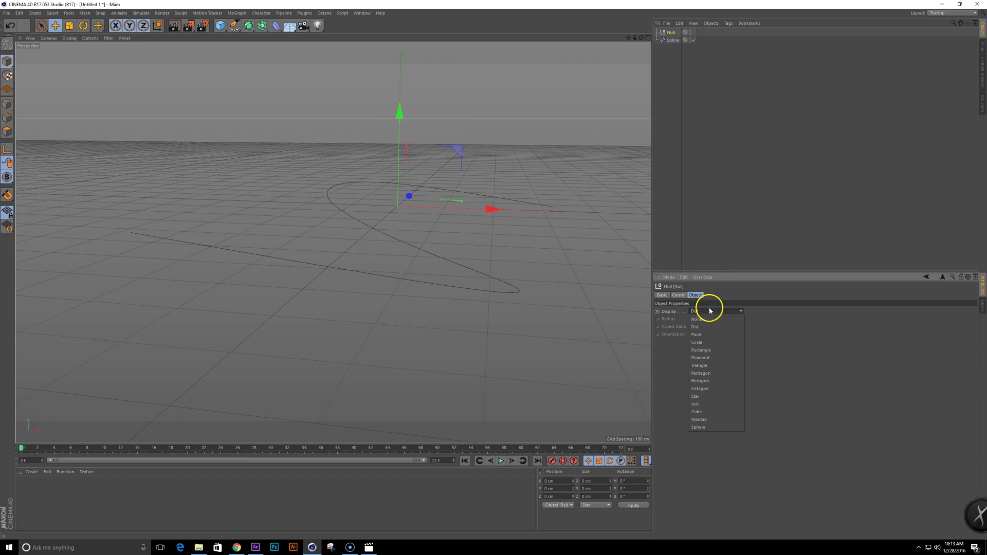
{"action": "left_click", "coordinate": [716, 334]}
{"action": "left_click", "coordinate": [716, 335]}
{"action": "left_click", "coordinate": [715, 350]}
{"action": "left_click_drag", "start_coordinate": [712, 318], "coordinate": [696, 319]}
{"action": "middle_click_drag", "start_coordinate": [447, 221], "coordinate": [358, 214], "text": "alt"}
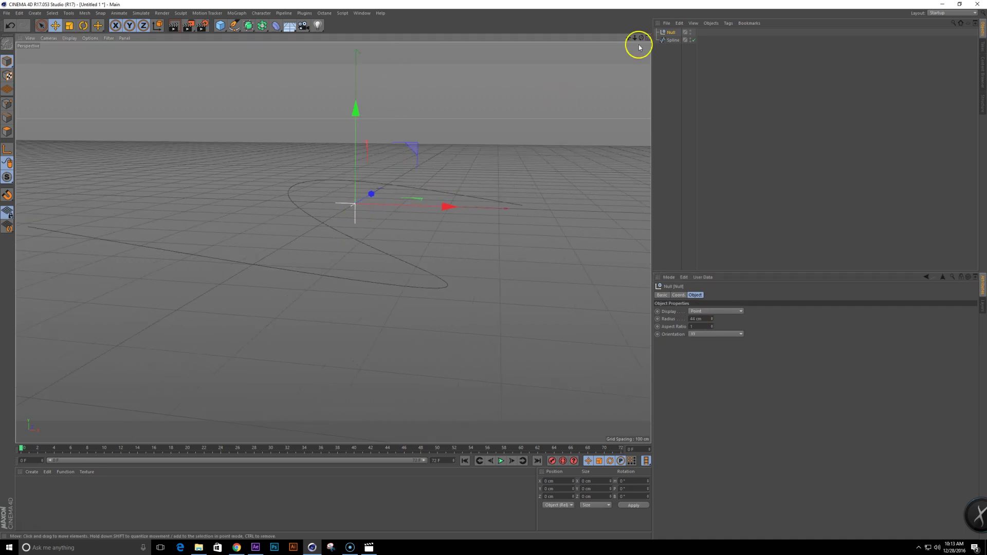
Step: Rename the null object to "control" and the spline to "main path"
{"action": "double_click", "coordinate": [672, 32]}
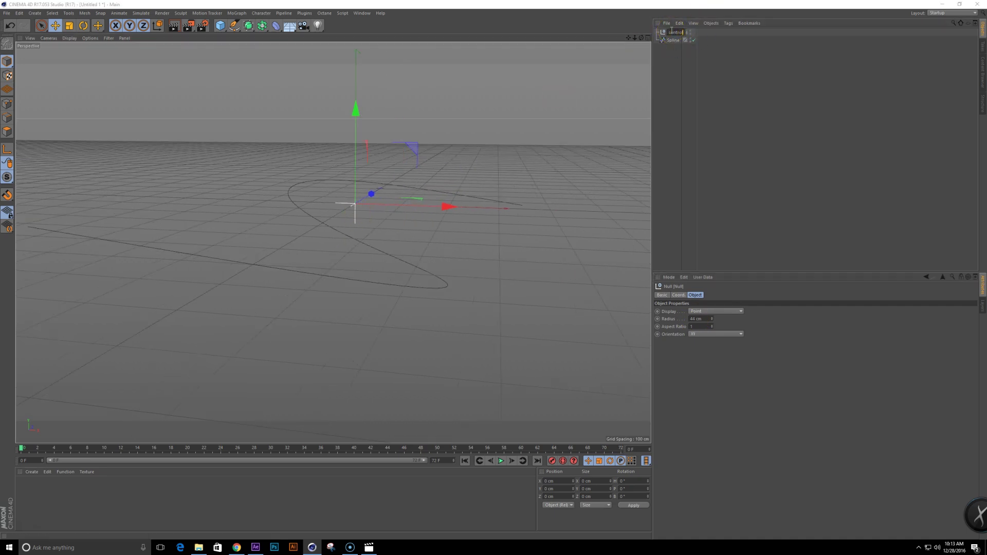
{"action": "key", "text": "Return"}
{"action": "left_click_drag", "start_coordinate": [672, 33], "coordinate": [678, 52]}
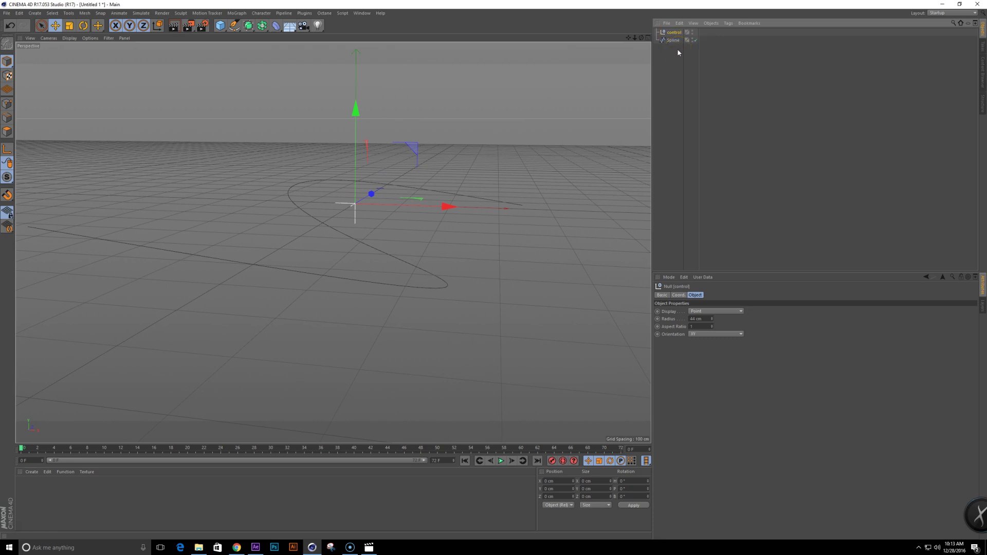
{"action": "double_click", "coordinate": [674, 40]}
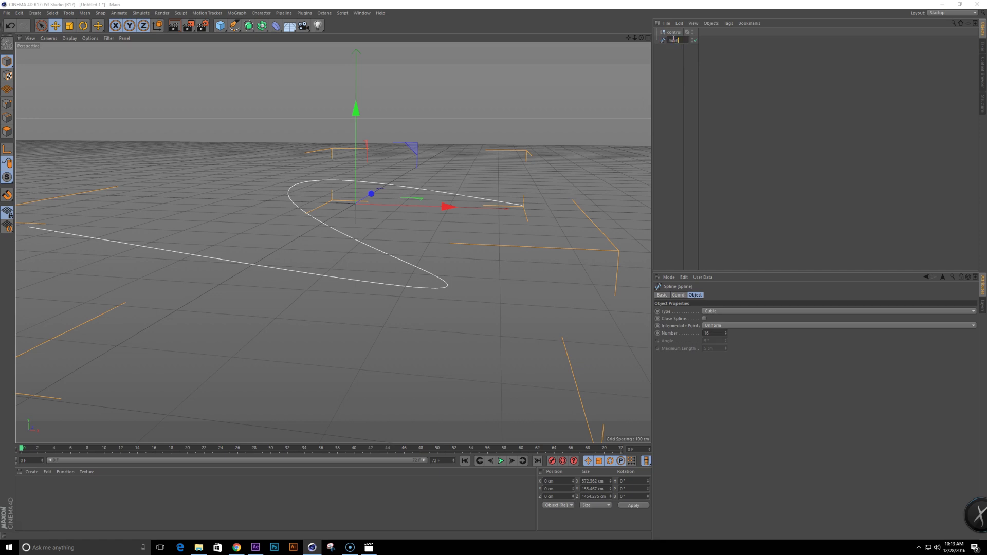
{"action": "key", "text": "Return"}
{"action": "left_click", "coordinate": [665, 88]}
Step: Add an Align to Spline tag to the control null with main path as its spline path
{"action": "left_click", "coordinate": [675, 34]}
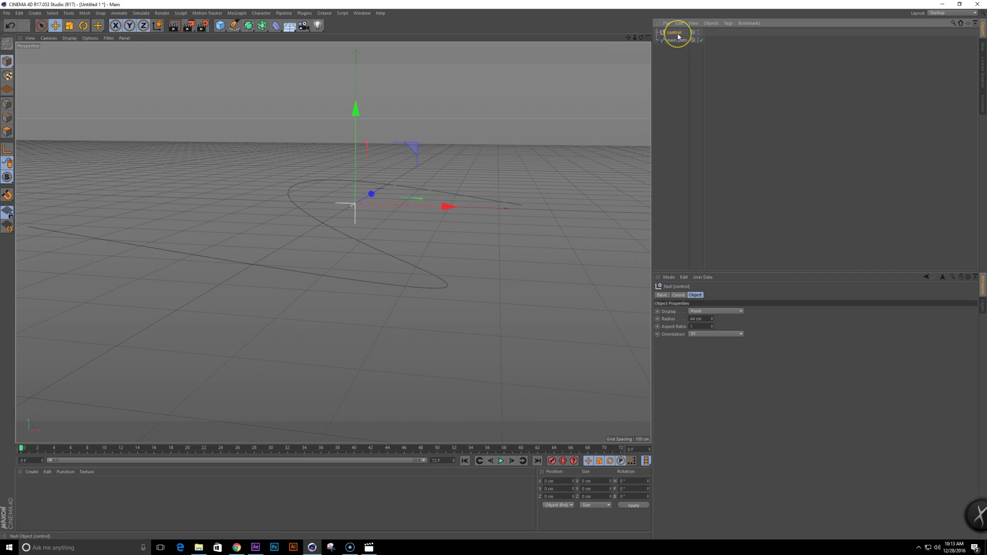
{"action": "right_click", "coordinate": [679, 36]}
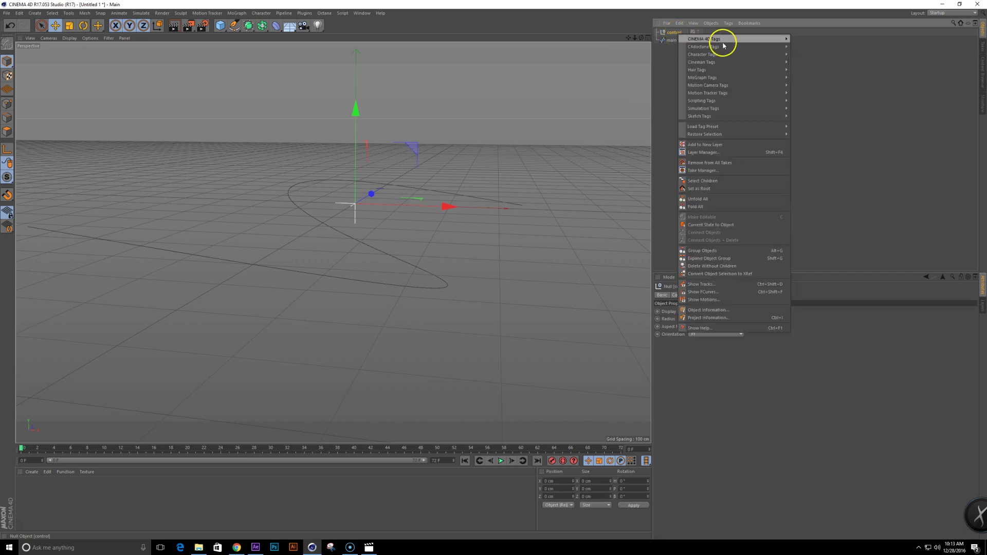
{"action": "mouse_move", "coordinate": [740, 39]}
{"action": "left_click", "coordinate": [847, 48]}
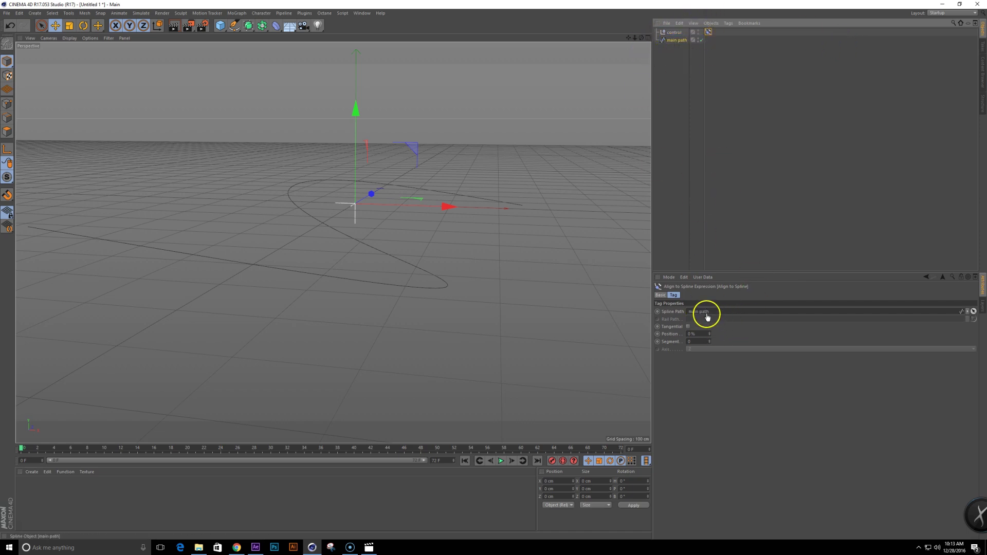
{"action": "left_click_drag", "start_coordinate": [707, 315], "coordinate": [705, 311]}
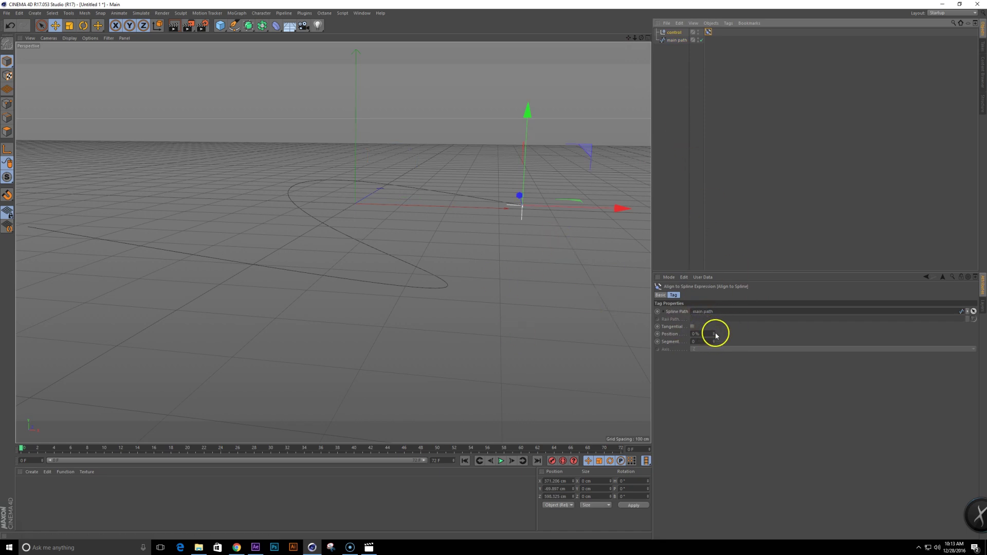
Step: Enable Tangential on the Align to Spline tag and scrub its position along the path, ending at 11%
{"action": "left_click_drag", "start_coordinate": [713, 336], "coordinate": [689, 358]}
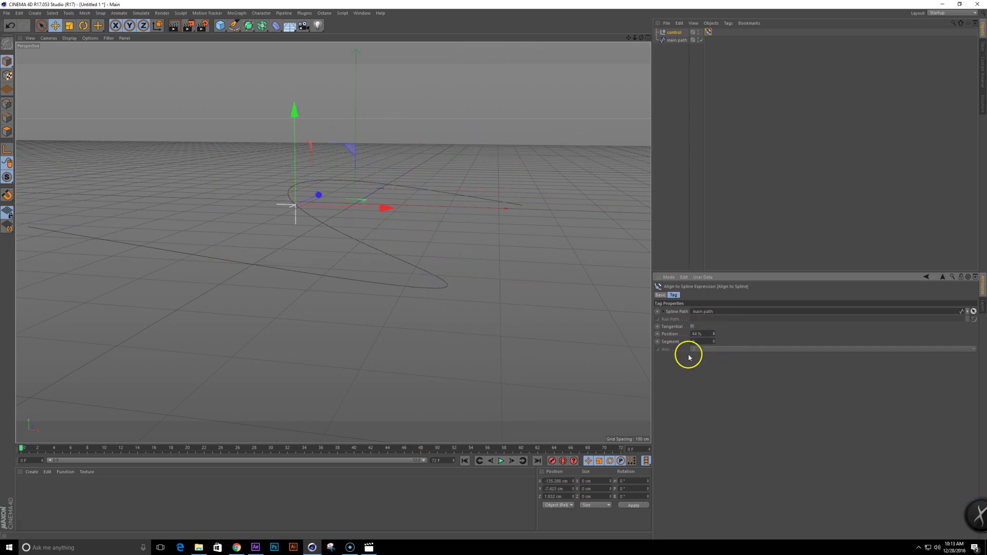
{"action": "left_click", "coordinate": [692, 327]}
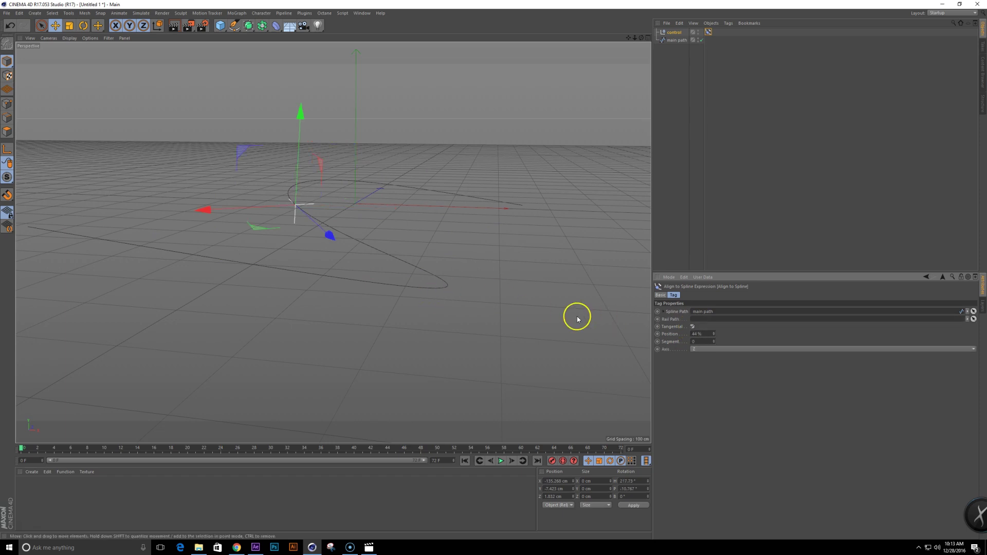
{"action": "left_click_drag", "start_coordinate": [715, 336], "coordinate": [712, 332]}
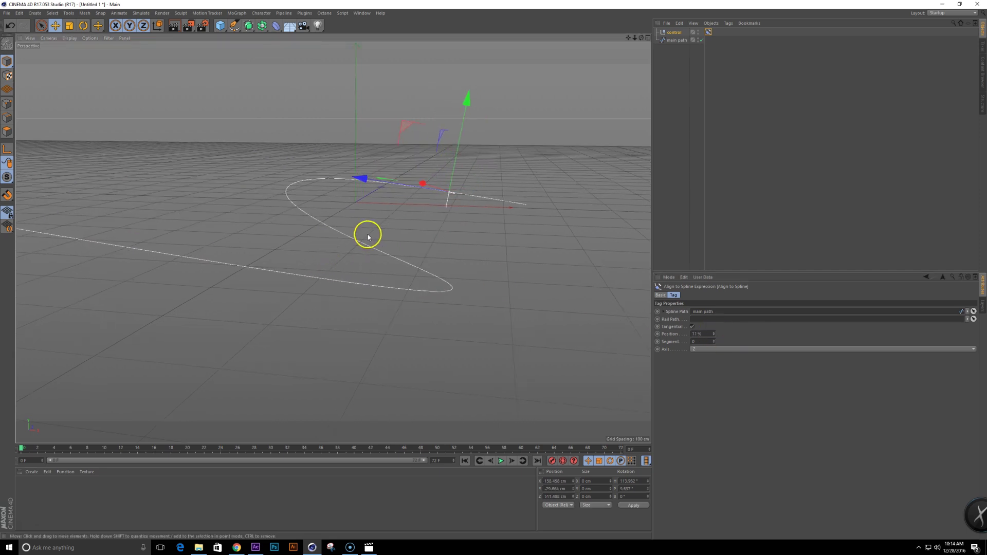
Step: Hide the grid in the perspective view for a clear look at the spline
{"action": "middle_click_drag", "start_coordinate": [276, 245], "coordinate": [484, 250], "text": "alt"}
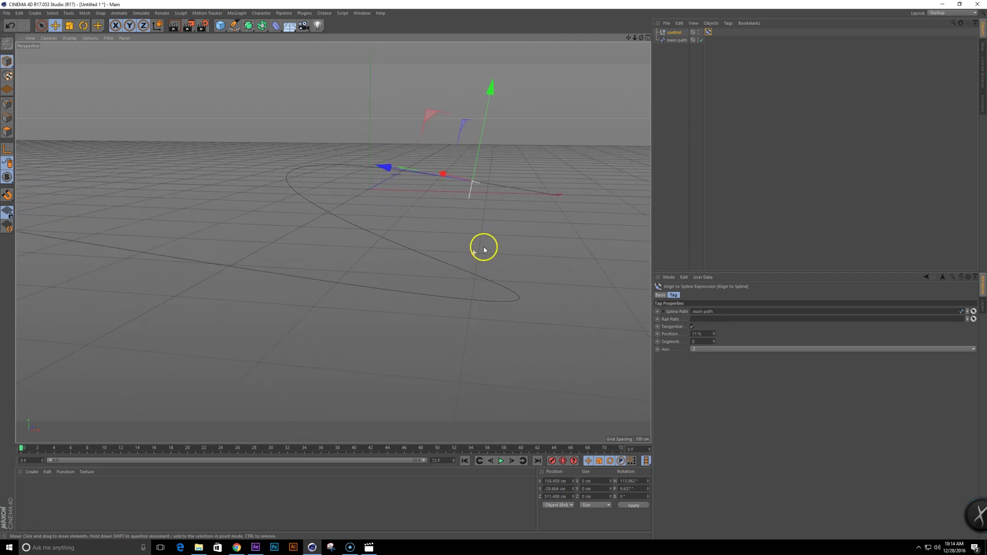
{"action": "left_click", "coordinate": [109, 38]}
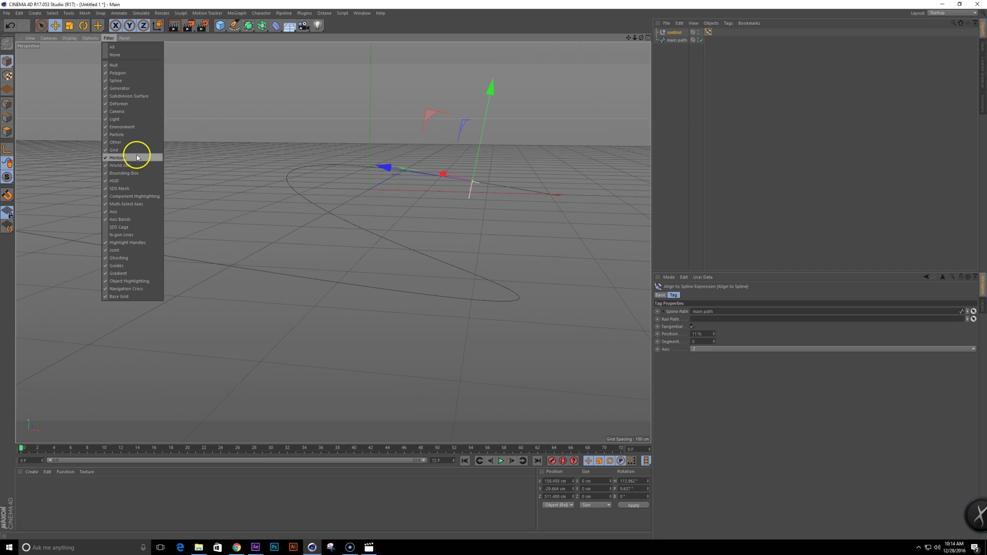
{"action": "left_click", "coordinate": [114, 150]}
{"action": "middle_click_drag", "start_coordinate": [375, 277], "coordinate": [446, 266], "text": "alt"}
{"action": "left_click_drag", "start_coordinate": [446, 266], "coordinate": [466, 254], "text": "alt"}
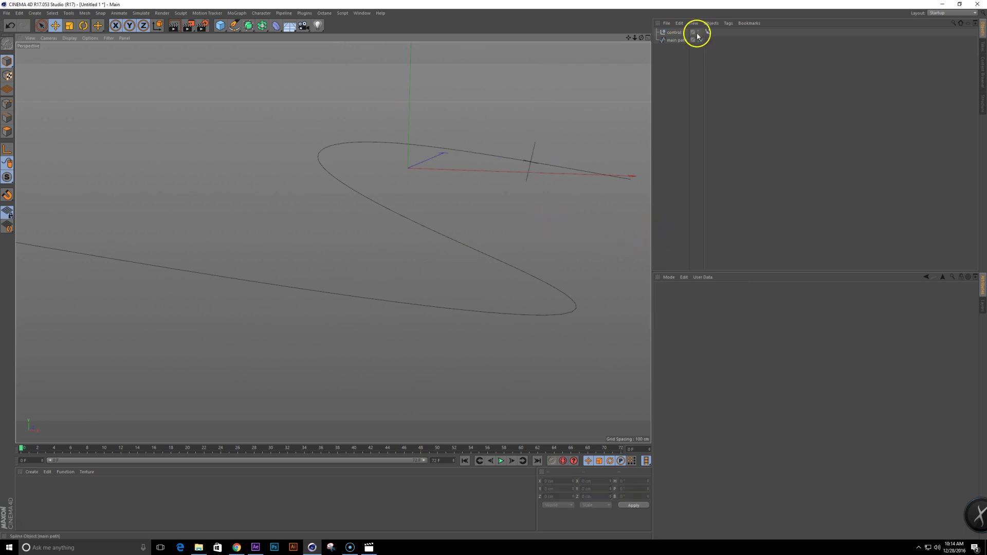
Step: Move main path's end point nearest the control null farther outward, adjusting it in the top and right views in point mode
{"action": "left_click", "coordinate": [677, 40]}
{"action": "left_click", "coordinate": [7, 103]}
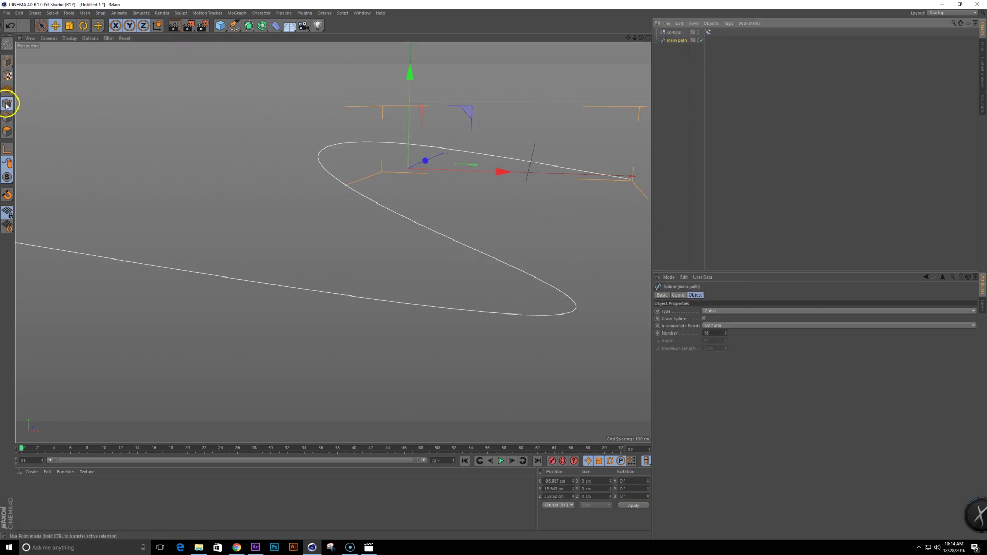
{"action": "left_click", "coordinate": [630, 180]}
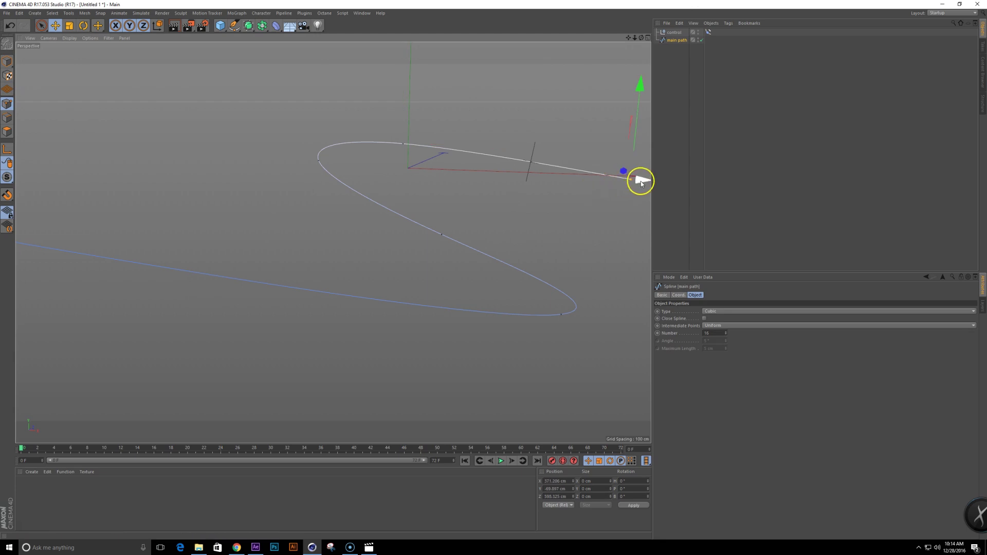
{"action": "middle_click", "coordinate": [430, 178]}
{"action": "mouse_move", "coordinate": [573, 107]}
{"action": "left_mouse_down"}
{"action": "mouse_move", "coordinate": [595, 106]}
{"action": "mouse_move", "coordinate": [565, 91]}
{"action": "left_mouse_up"}
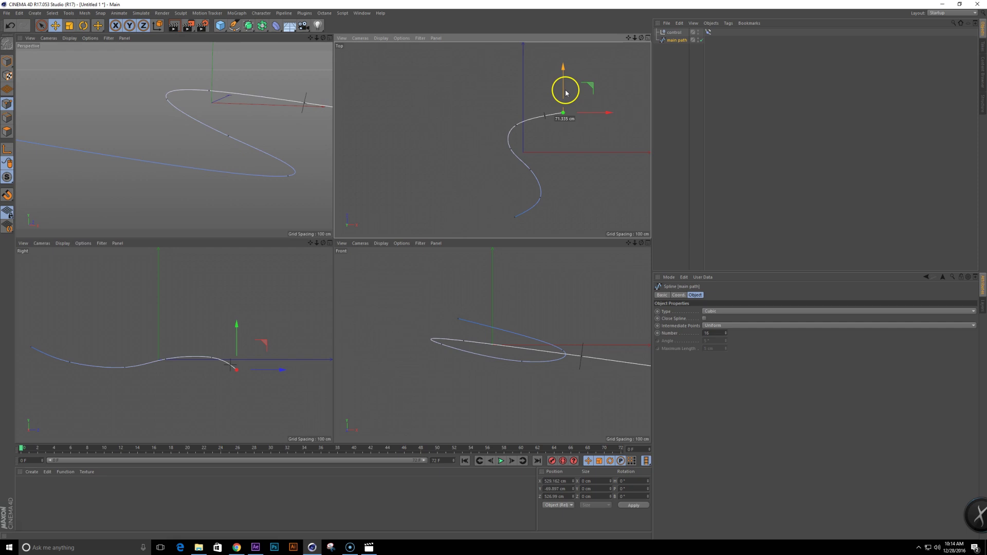
{"action": "left_click_drag", "start_coordinate": [269, 370], "coordinate": [278, 371]}
Step: Reposition main path's opposite end point in the top view, then return to model mode and the full perspective view
{"action": "left_click", "coordinate": [32, 347]}
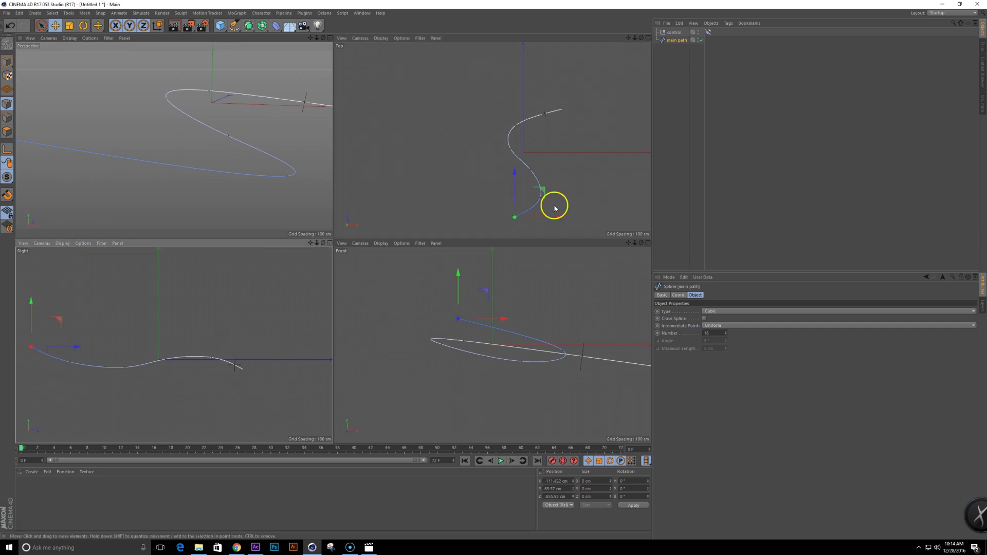
{"action": "left_click_drag", "start_coordinate": [550, 221], "coordinate": [526, 201]}
{"action": "left_click", "coordinate": [7, 61]}
{"action": "middle_click", "coordinate": [242, 126]}
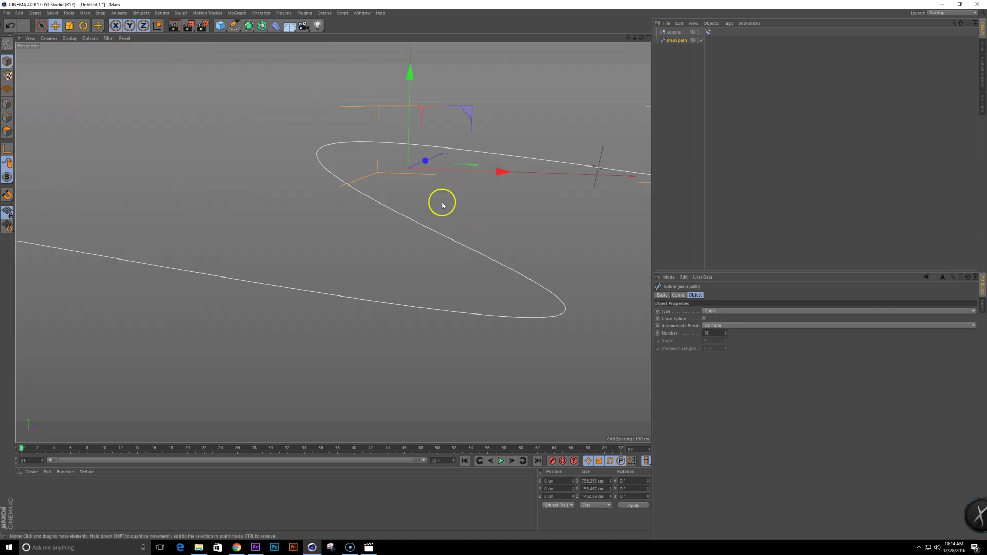
Step: Save the project as plexus_trail_tutorial in the C4D folder of Plexus Trail
{"action": "key", "text": "ctrl+s"}
{"action": "left_click", "coordinate": [162, 26]}
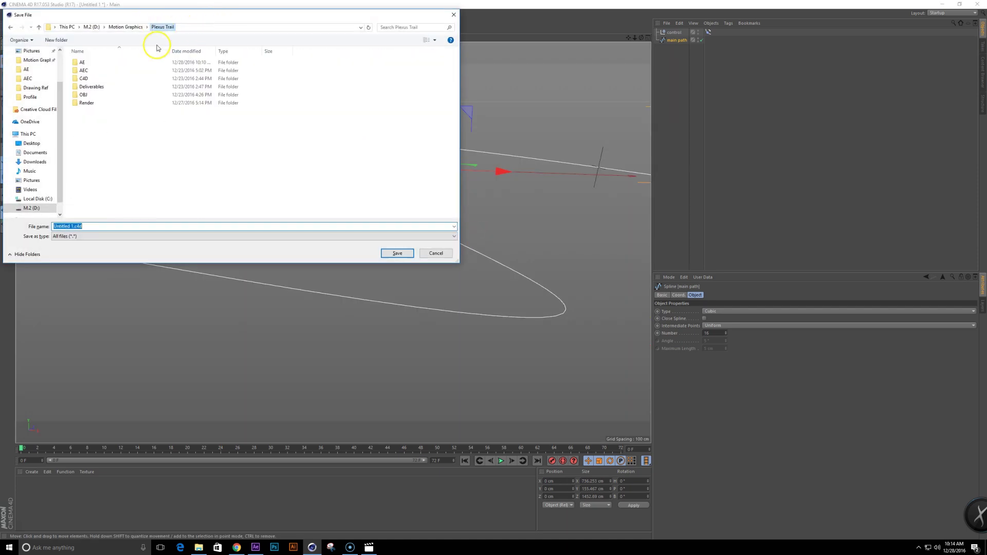
{"action": "double_click", "coordinate": [84, 78]}
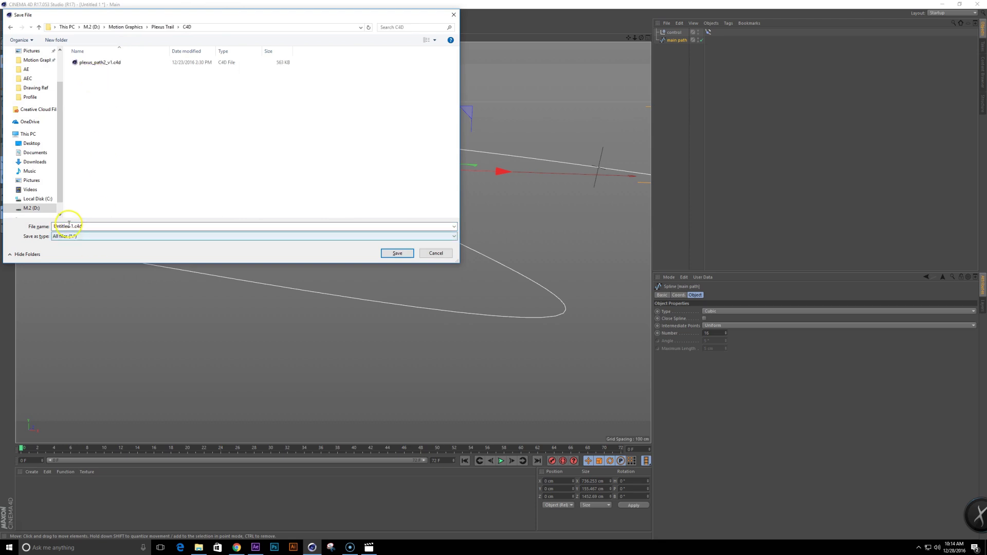
{"action": "type", "text": "plexus_trail_tutorial"}
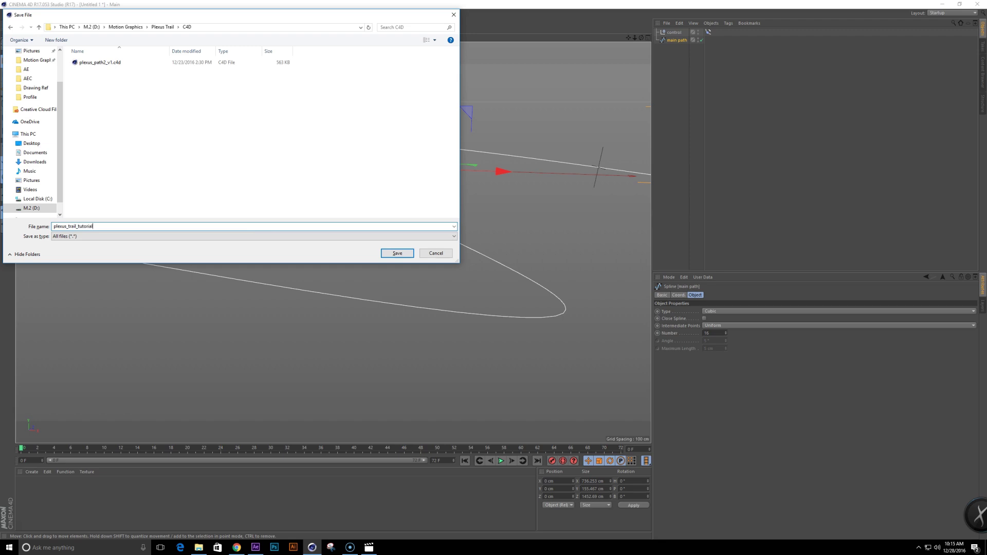
{"action": "key", "text": "Return"}
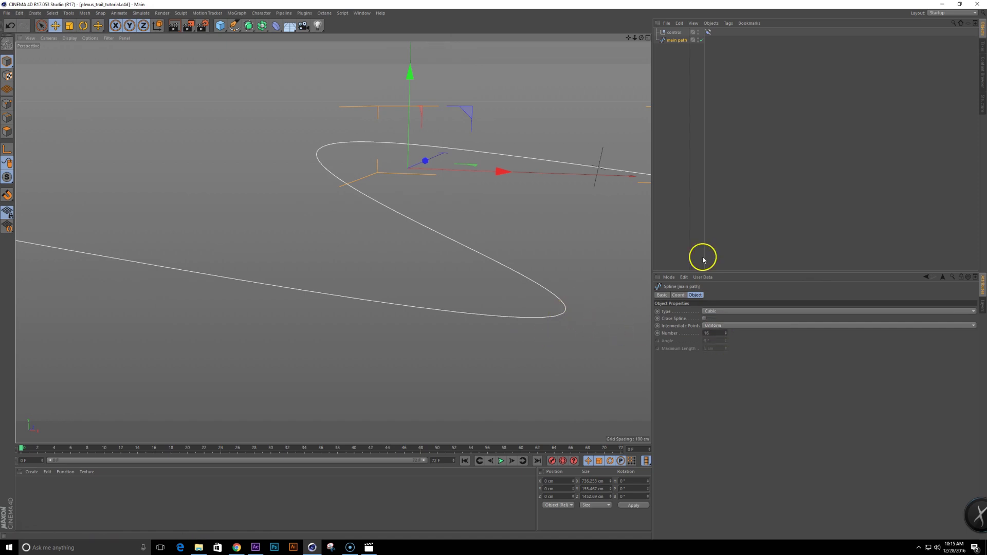
Step: Set main path's number of intermediate points to 32
{"action": "left_click", "coordinate": [712, 333]}
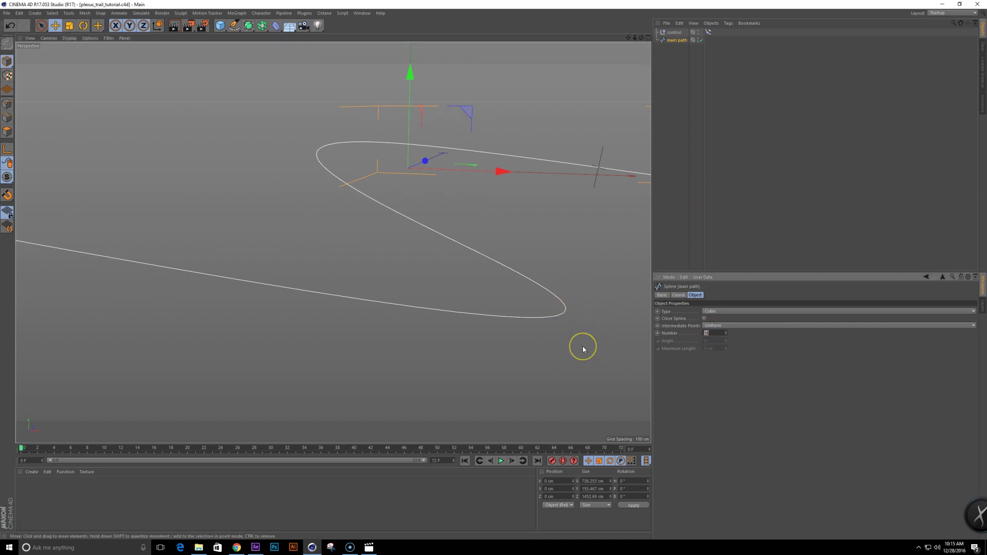
{"action": "type", "text": "32"}
{"action": "key", "text": "Return"}
Step: Set the position of the control null's Align to Spline tag to 0%
{"action": "left_click", "coordinate": [709, 33]}
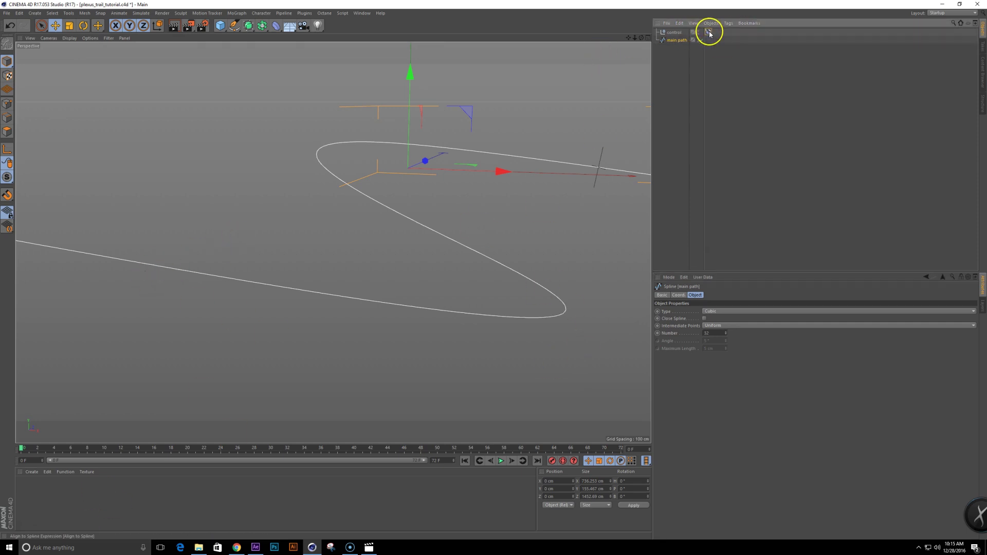
{"action": "left_click", "coordinate": [709, 33]}
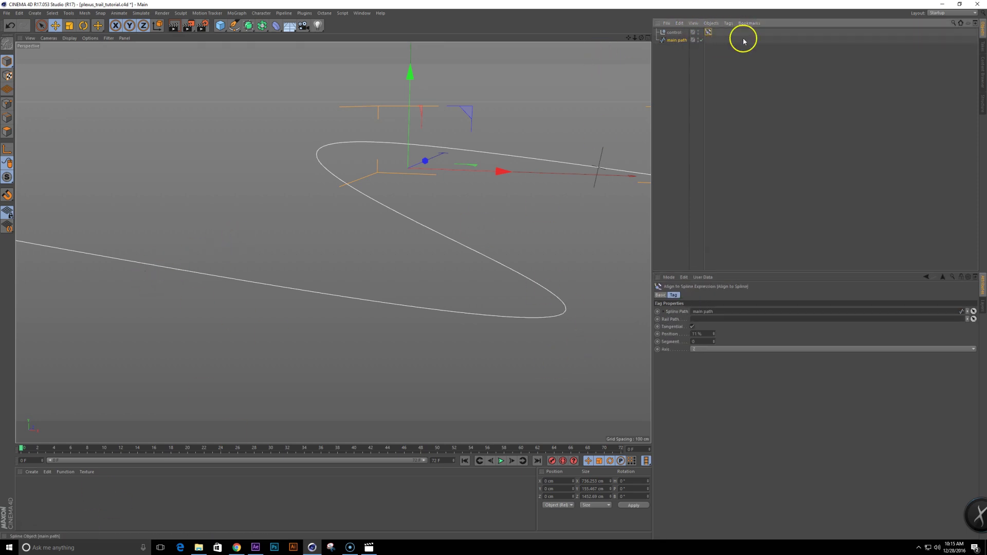
{"action": "left_click", "coordinate": [714, 332]}
{"action": "mouse_move", "coordinate": [717, 335]}
{"action": "left_mouse_down"}
{"action": "mouse_move", "coordinate": [714, 324]}
{"action": "mouse_move", "coordinate": [715, 334]}
{"action": "left_mouse_up"}
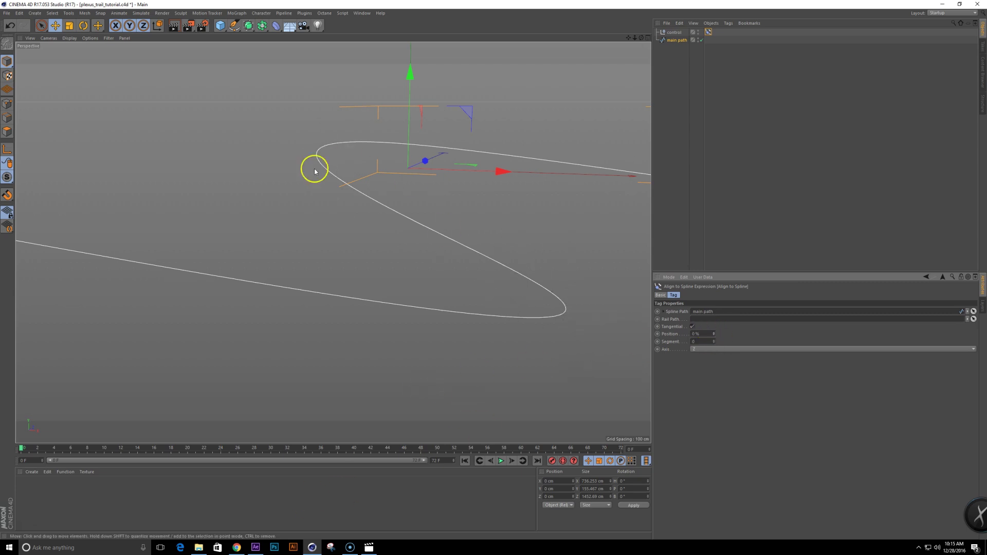
Step: Check the frame rate in the render settings and extend the timeline and its preview range to 240 frames
{"action": "left_click", "coordinate": [203, 25]}
{"action": "left_click_drag", "start_coordinate": [193, 9], "coordinate": [448, 154]}
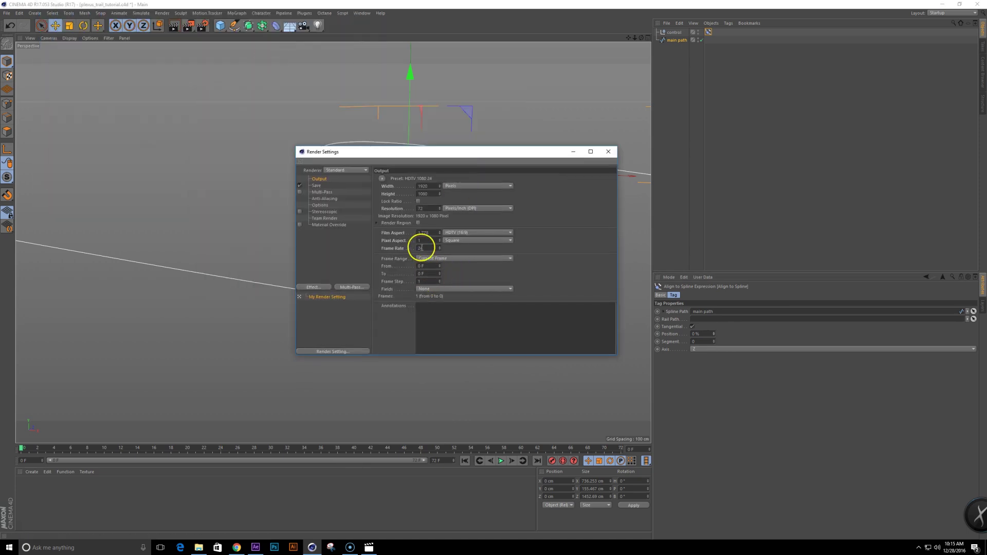
{"action": "left_click", "coordinate": [448, 460]}
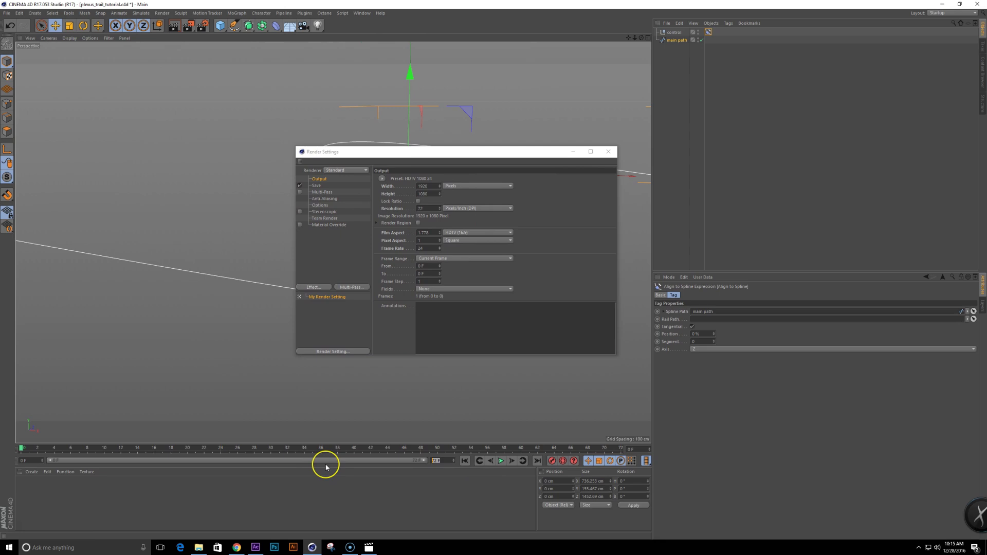
{"action": "double_click", "coordinate": [165, 460]}
{"action": "left_click_drag", "start_coordinate": [524, 153], "coordinate": [872, 194]}
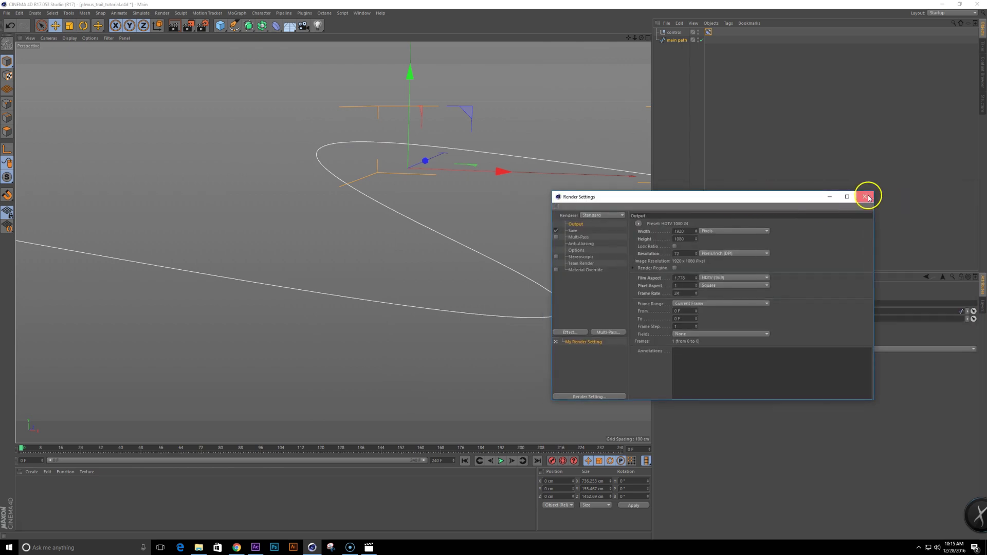
{"action": "left_click", "coordinate": [866, 199]}
Step: Set the project's default key interpolation to Linear and deselect all objects
{"action": "key", "text": "ctrl+d"}
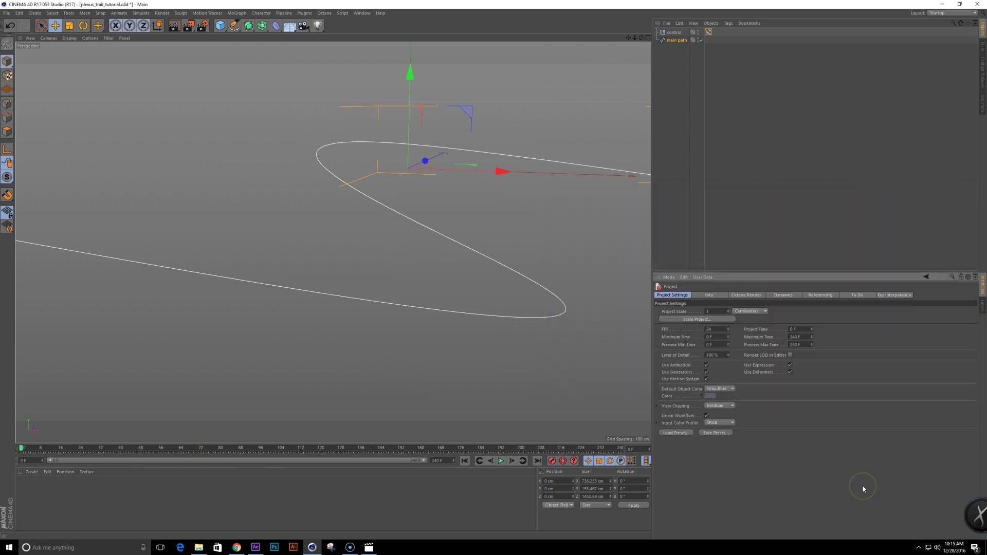
{"action": "left_click", "coordinate": [894, 295]}
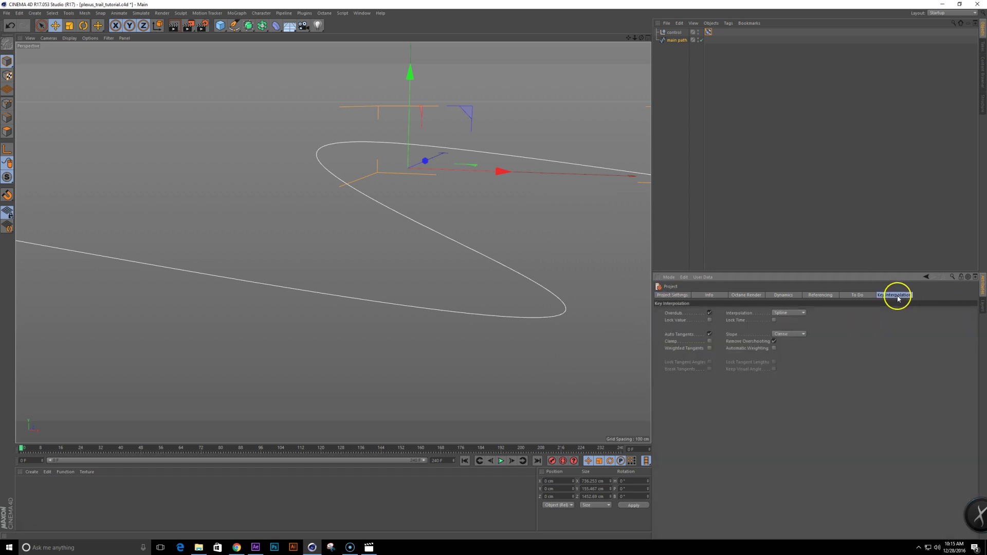
{"action": "left_click", "coordinate": [791, 314]}
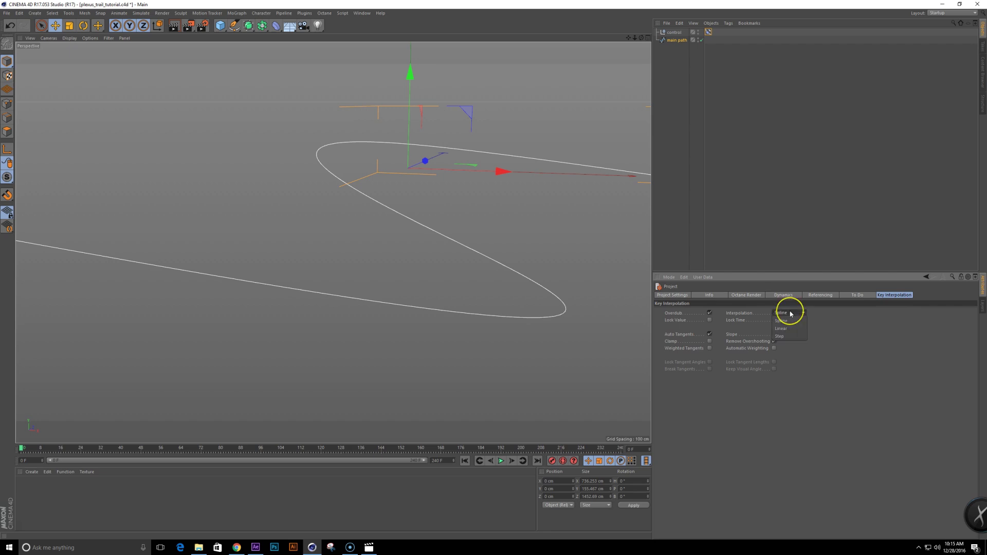
{"action": "left_click", "coordinate": [791, 330]}
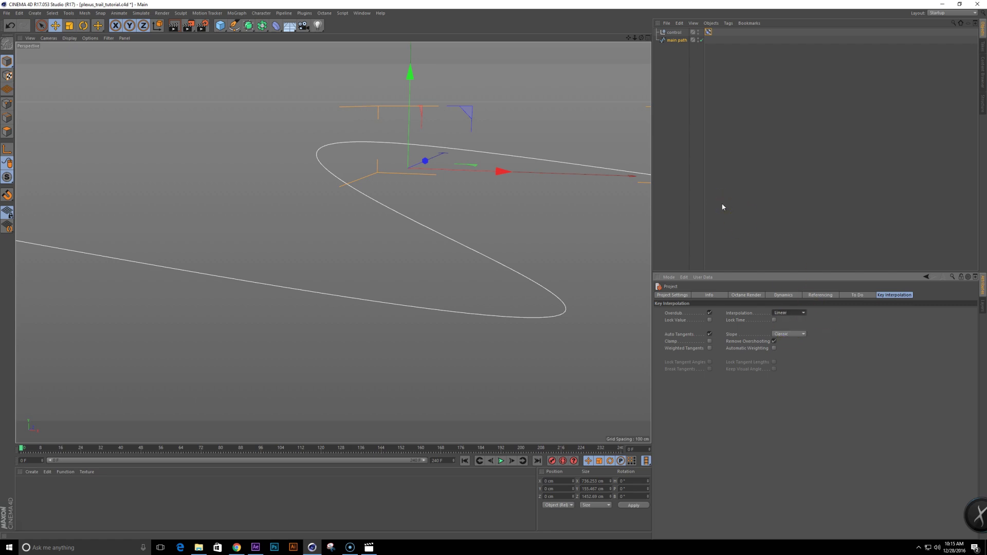
{"action": "left_click", "coordinate": [668, 171]}
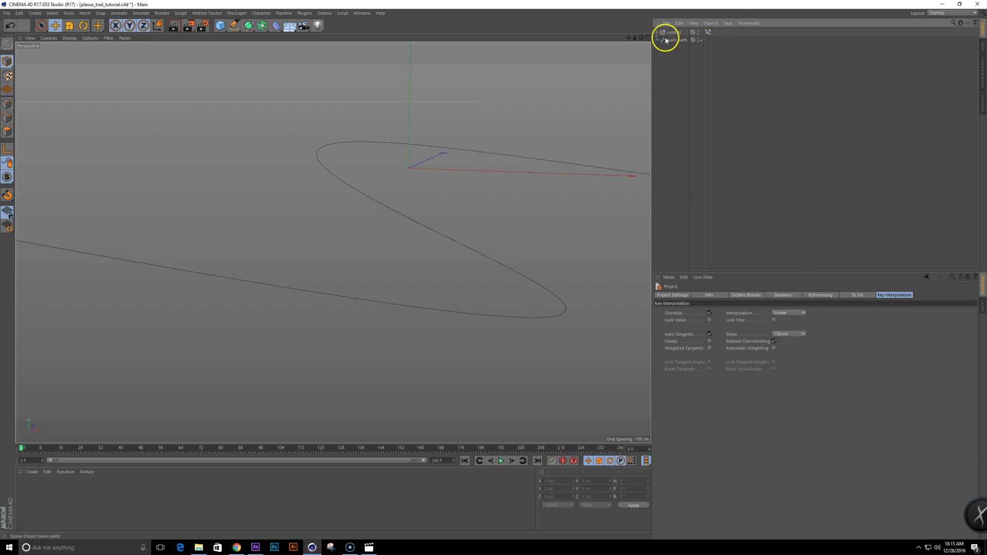
Step: Keyframe the Align to Spline position at 0% on frame 0 and 100% on frame 240, and play back the animation
{"action": "left_click", "coordinate": [708, 32]}
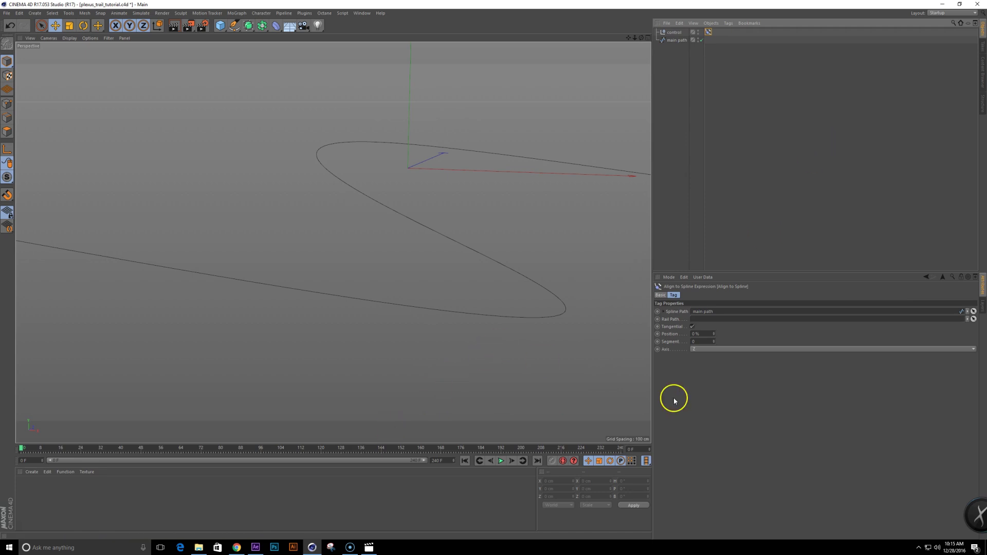
{"action": "left_click", "coordinate": [658, 334]}
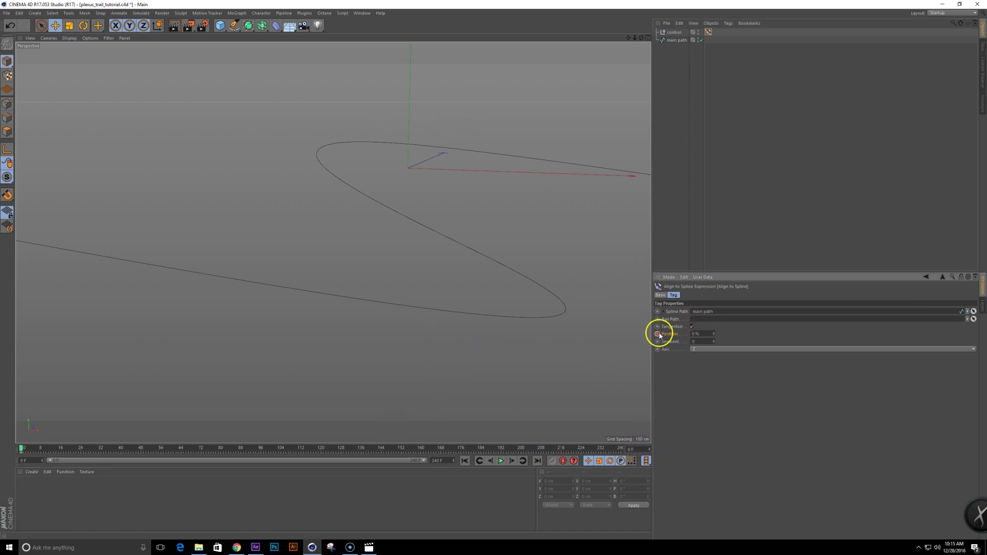
{"action": "key", "text": "shift+g"}
{"action": "left_click_drag", "start_coordinate": [713, 333], "coordinate": [715, 334]}
{"action": "left_click", "coordinate": [657, 334], "text": "ctrl"}
{"action": "left_click", "coordinate": [464, 461]}
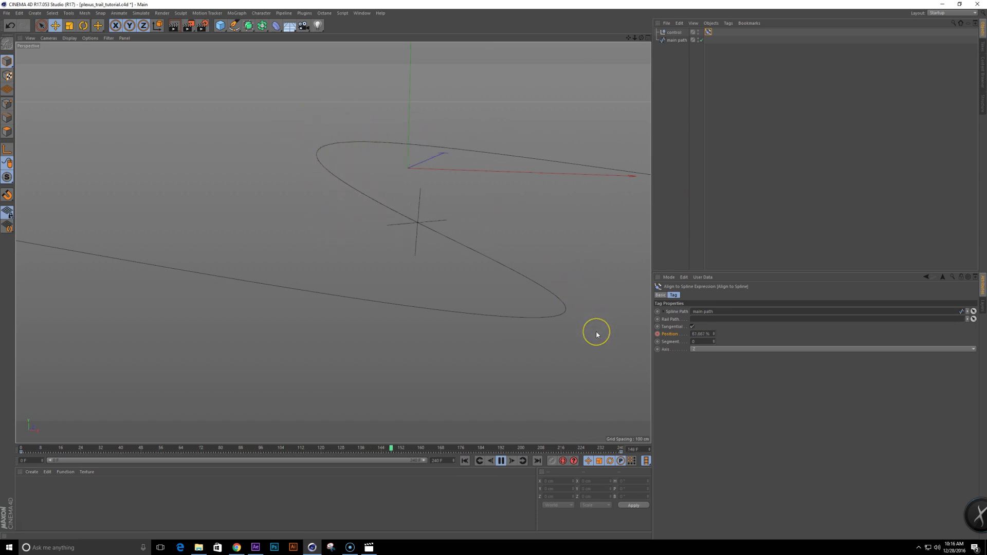
{"action": "left_click", "coordinate": [501, 462]}
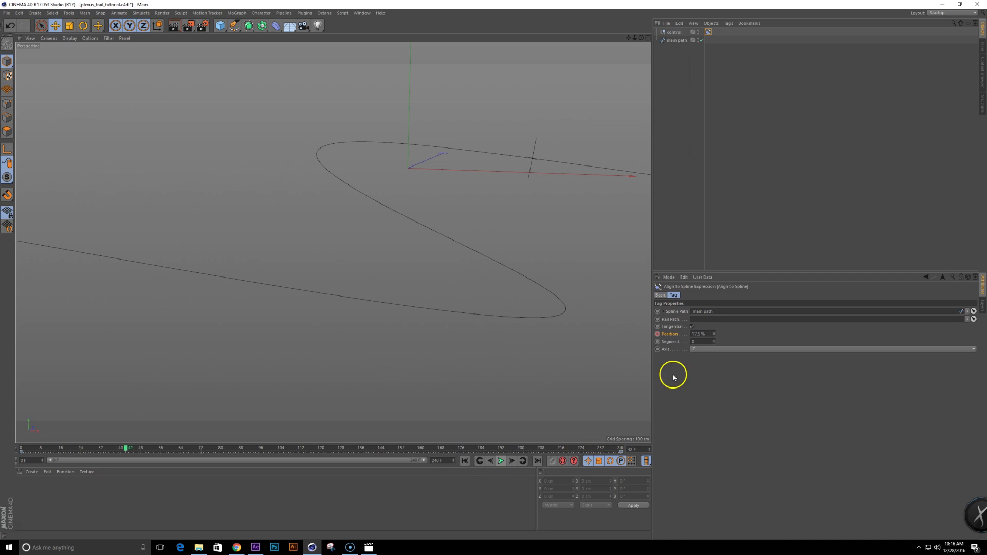
Step: Try faster travel by moving the 100% position key to frame 151 and playing it back, then undo the key move
{"action": "left_click_drag", "start_coordinate": [621, 453], "coordinate": [399, 432]}
{"action": "left_click", "coordinate": [499, 463]}
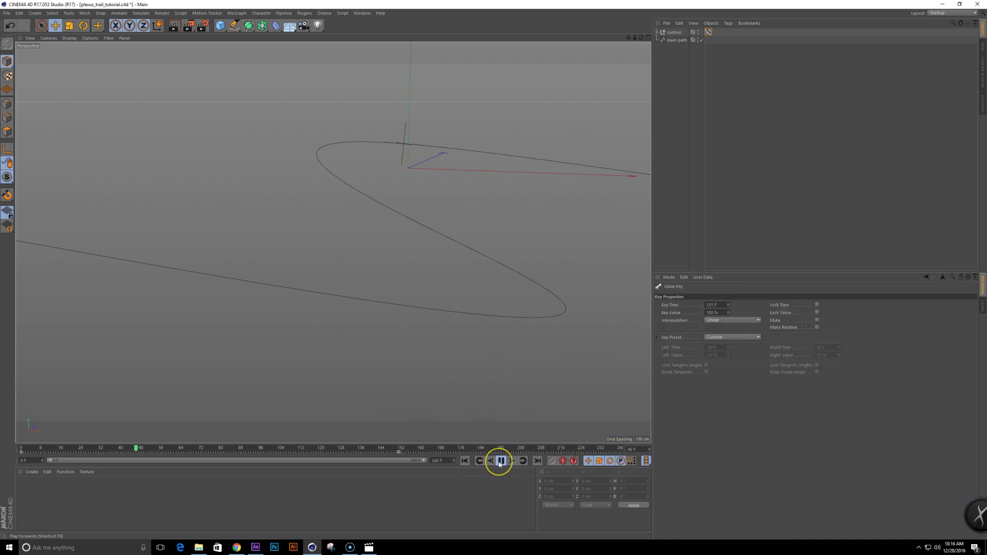
{"action": "left_click", "coordinate": [499, 462]}
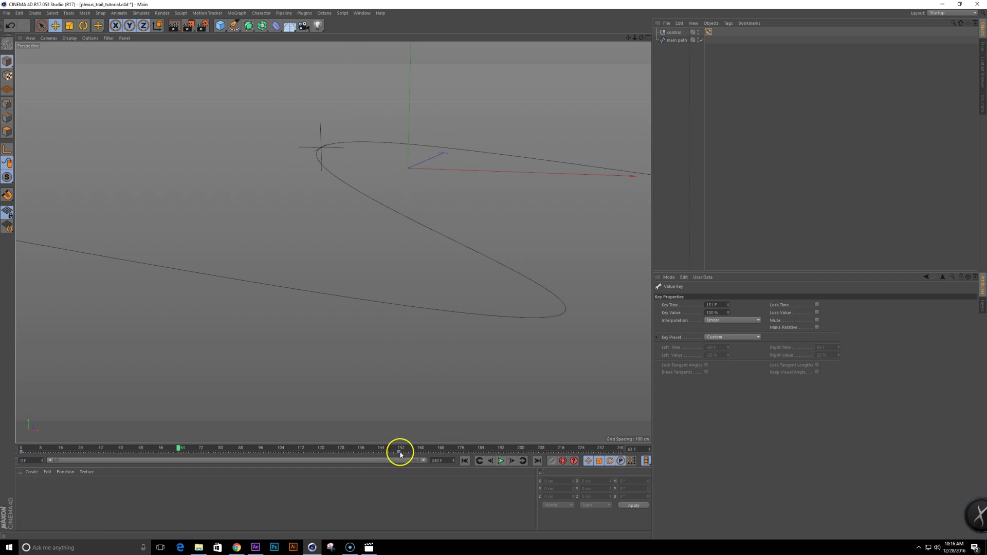
{"action": "left_click_drag", "start_coordinate": [401, 453], "coordinate": [432, 455]}
{"action": "key", "text": "Delete"}
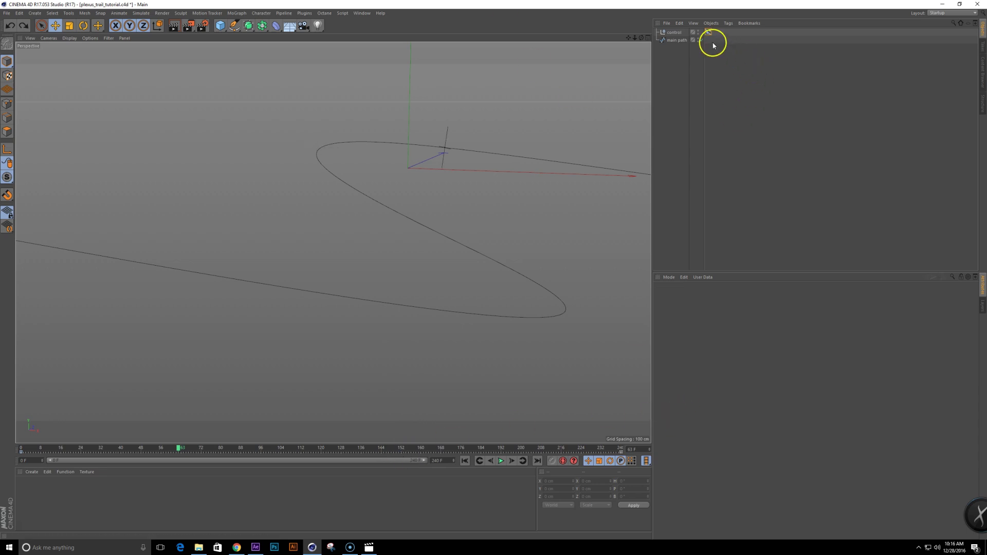
Step: Add a camera, look through it, and keyframe its position and rotation at frame 0
{"action": "left_click", "coordinate": [672, 33]}
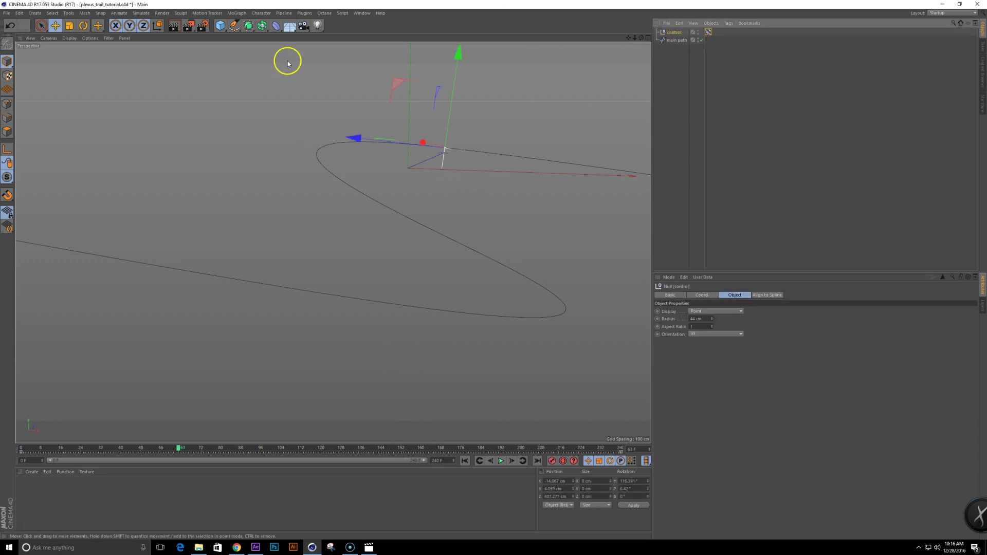
{"action": "left_click", "coordinate": [305, 26]}
{"action": "left_click", "coordinate": [307, 26]}
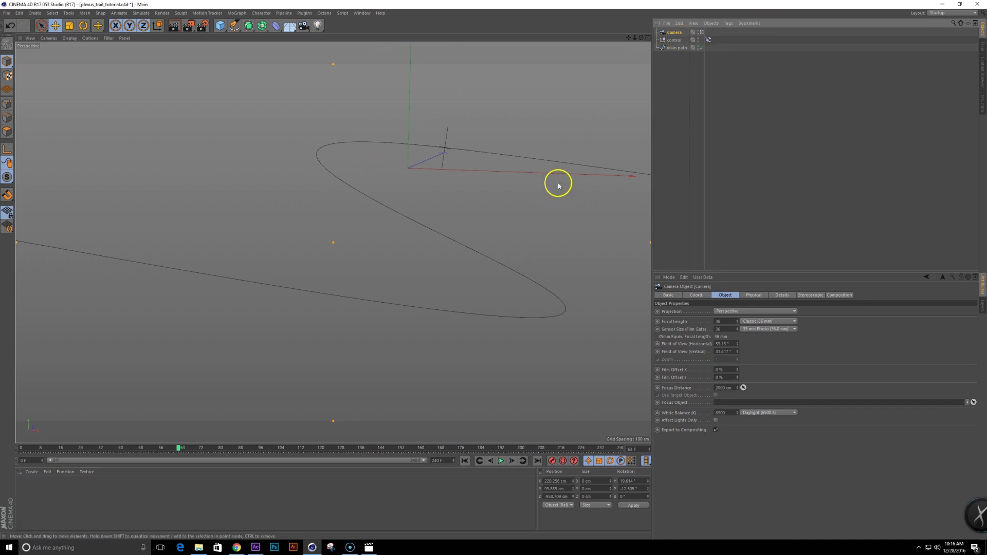
{"action": "key", "text": "shift+f"}
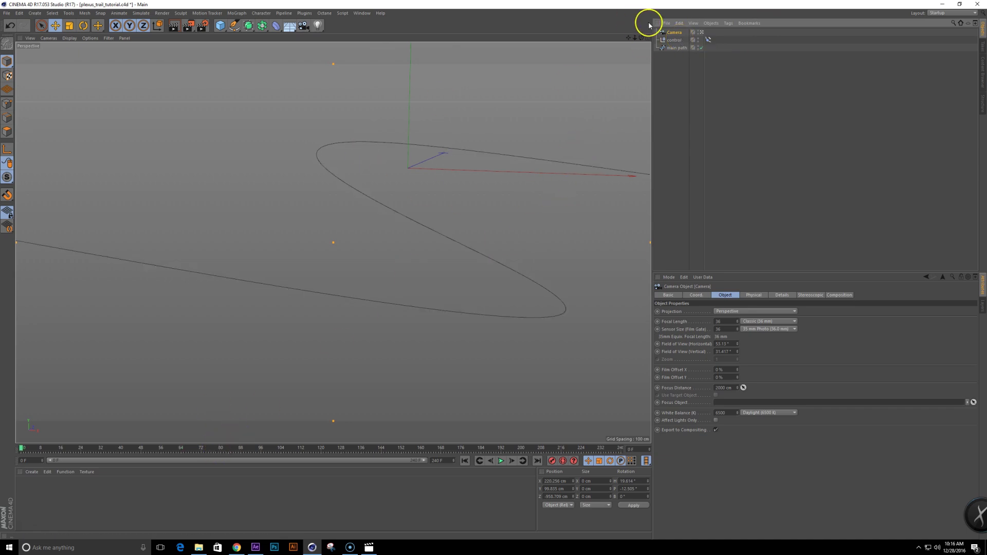
{"action": "left_click", "coordinate": [552, 461]}
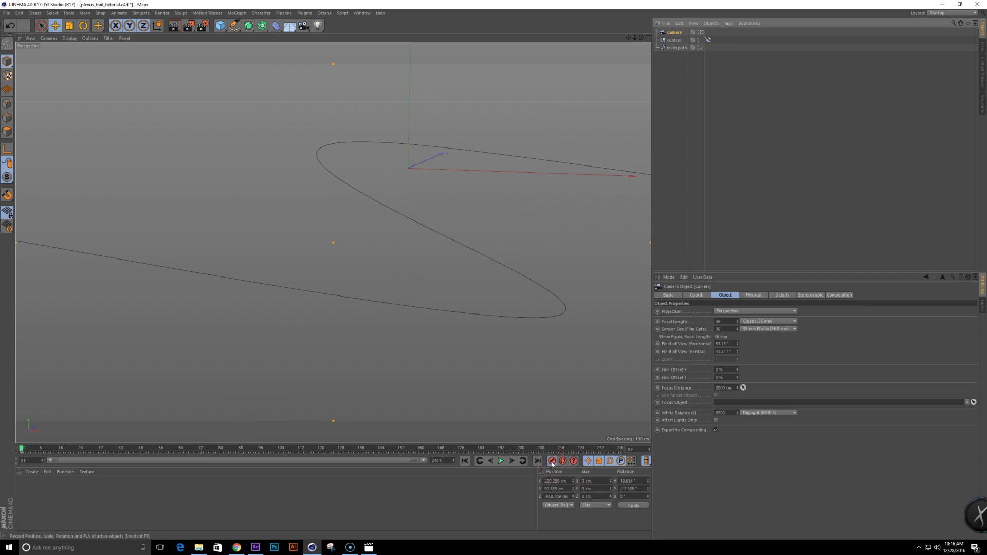
Step: Push the camera slightly closer to the path at frame 240, keyframe it, and play back the camera move
{"action": "key", "text": "shift+g"}
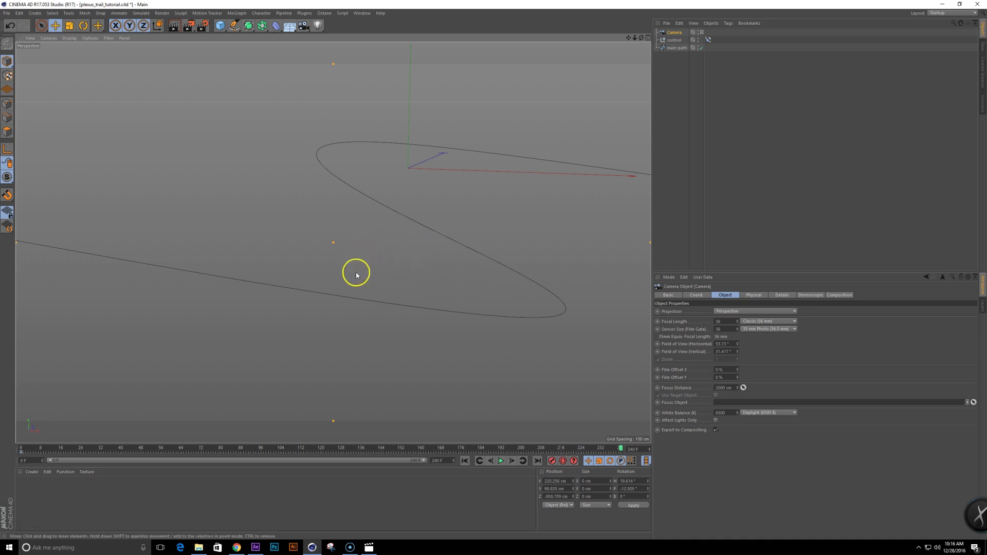
{"action": "right_click_drag", "start_coordinate": [355, 272], "coordinate": [383, 288], "text": "alt"}
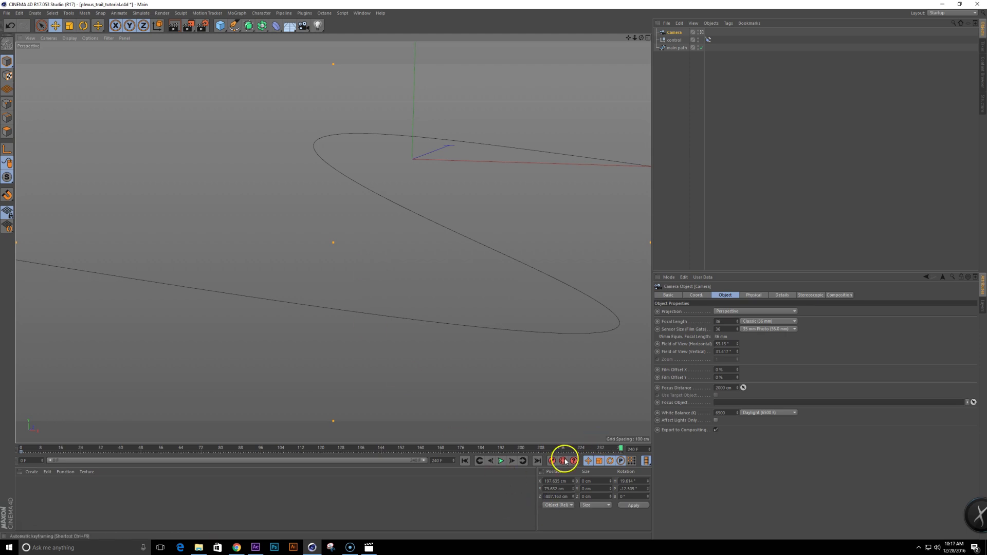
{"action": "scroll", "coordinate": [570, 343], "scroll_direction": "down", "scroll_amount": 1}
{"action": "left_click", "coordinate": [466, 461]}
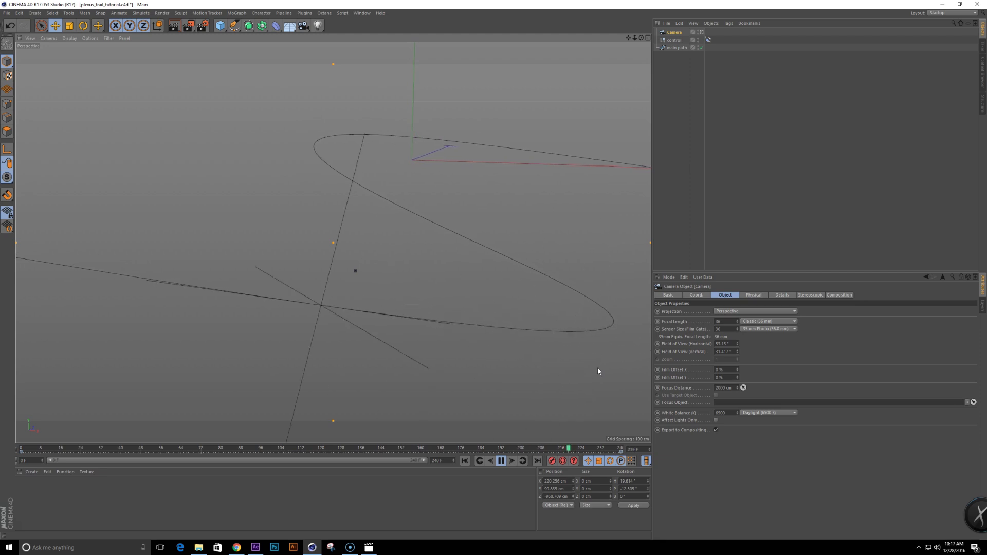
{"action": "left_click", "coordinate": [502, 461]}
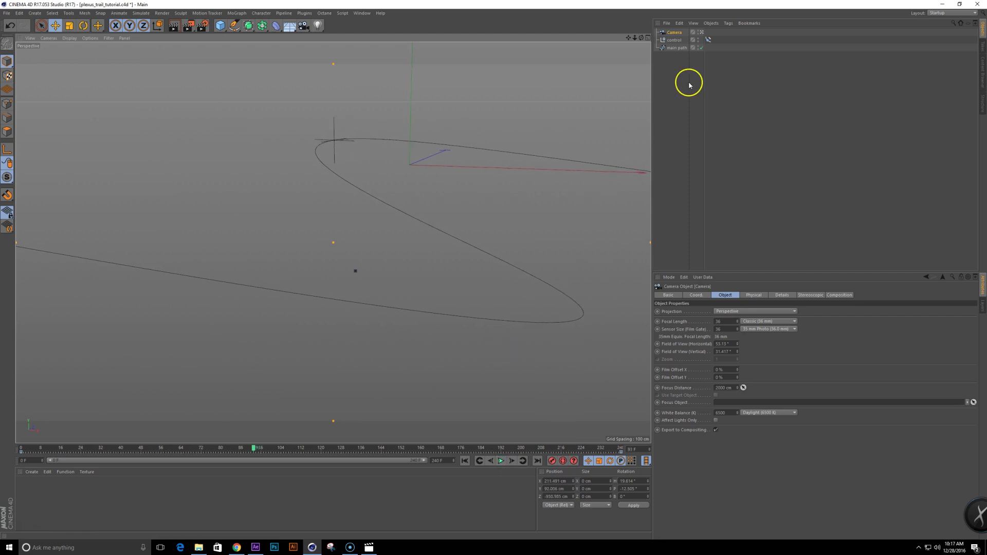
Step: Leave the camera view and add a new null object named "lights"
{"action": "left_click", "coordinate": [702, 32]}
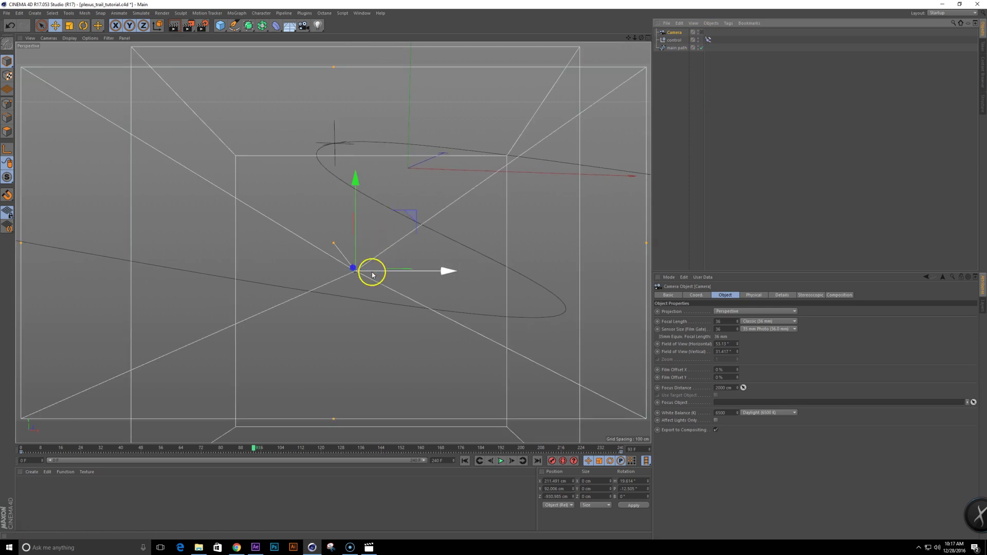
{"action": "left_click_drag", "start_coordinate": [316, 301], "coordinate": [531, 163], "text": "alt"}
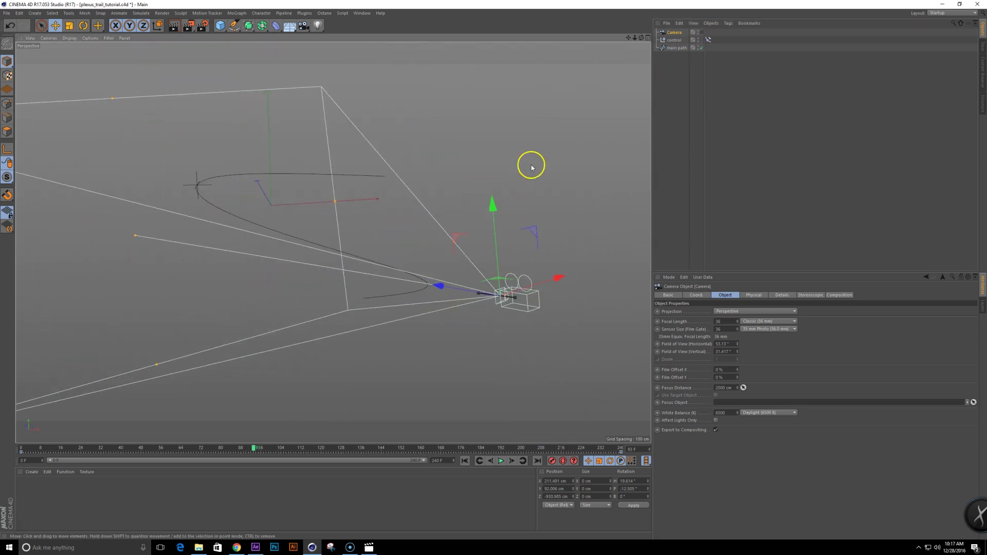
{"action": "left_click", "coordinate": [527, 167]}
{"action": "key", "text": "shift+c"}
{"action": "type", "text": "null"}
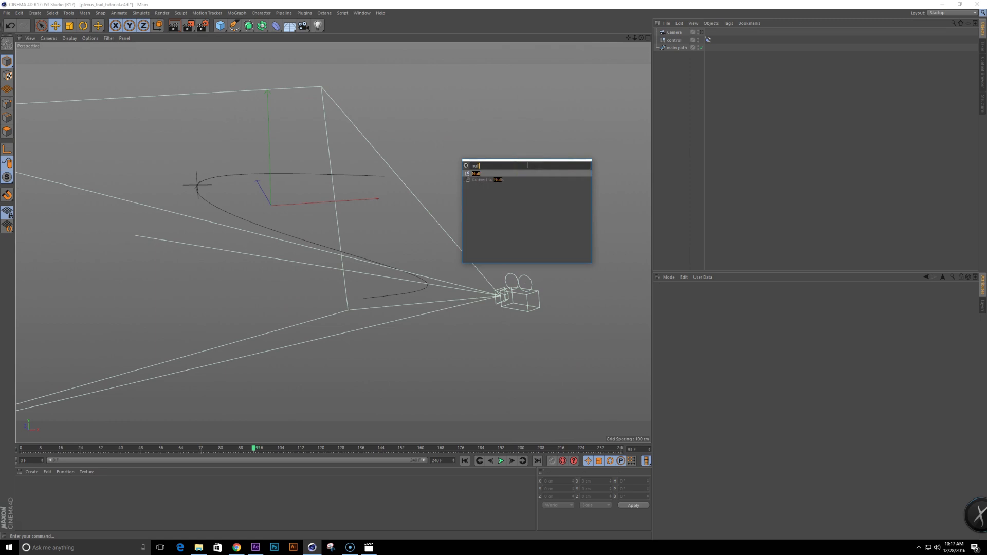
{"action": "key", "text": "Return"}
{"action": "double_click", "coordinate": [671, 33]}
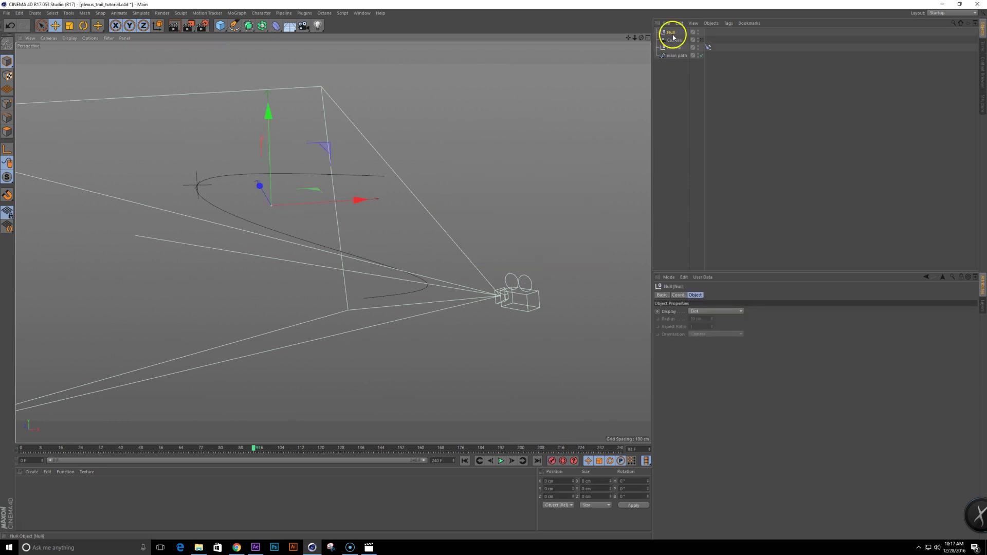
{"action": "type", "text": "lights"}
{"action": "key", "text": "Return"}
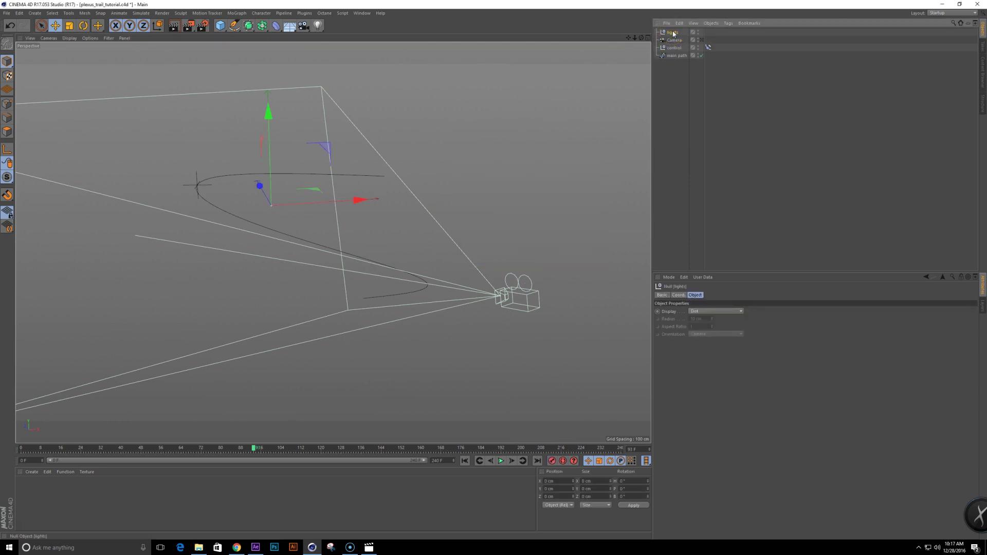
Step: Add a light, duplicate it to make a side-by-side pair, and parent both under the lights null
{"action": "left_click_drag", "start_coordinate": [316, 26], "coordinate": [339, 34]}
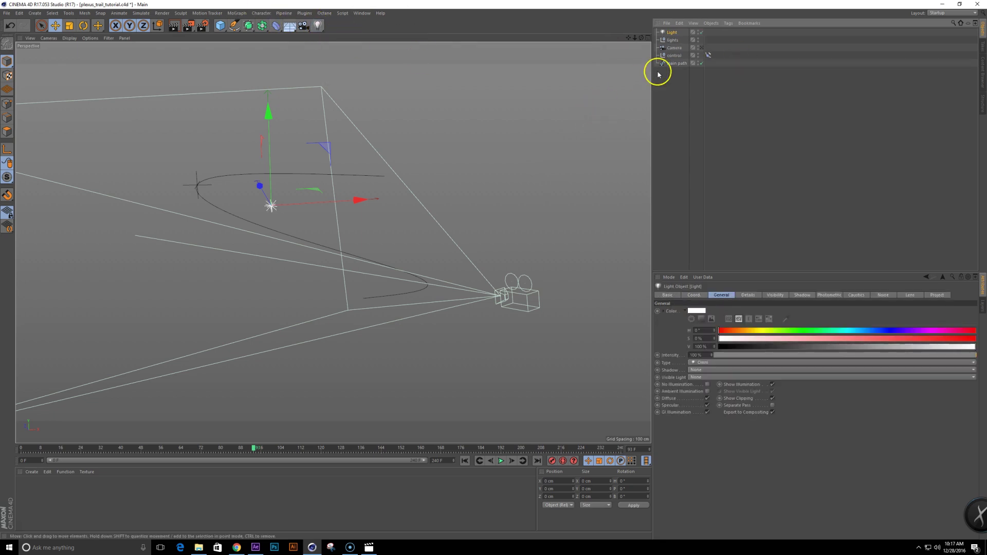
{"action": "left_click_drag", "start_coordinate": [286, 207], "coordinate": [332, 203]}
{"action": "left_click_drag", "start_coordinate": [672, 42], "coordinate": [674, 44], "text": "shift"}
Step: Try moving the lights null together with its two lights, then undo the move
{"action": "left_click", "coordinate": [672, 32]}
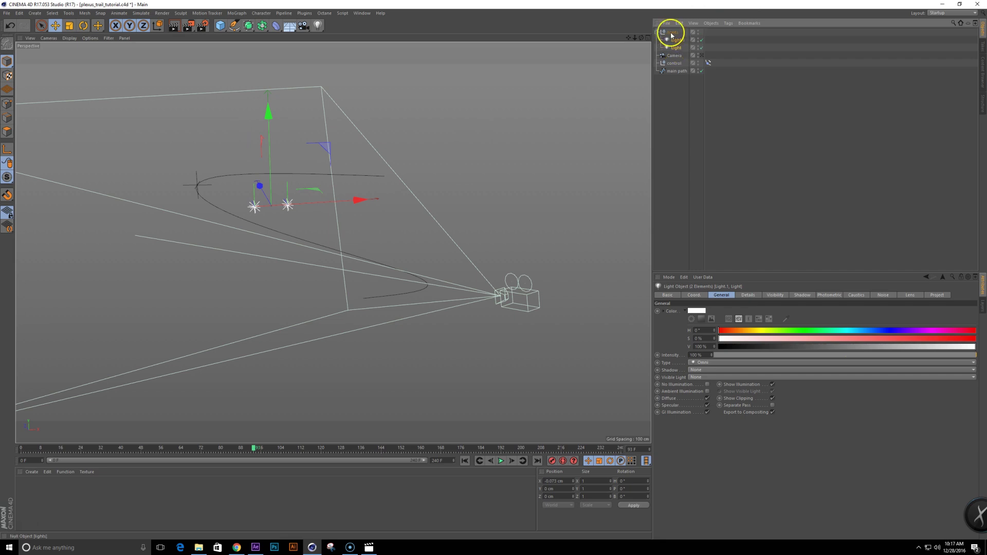
{"action": "left_click_drag", "start_coordinate": [268, 193], "coordinate": [256, 165]}
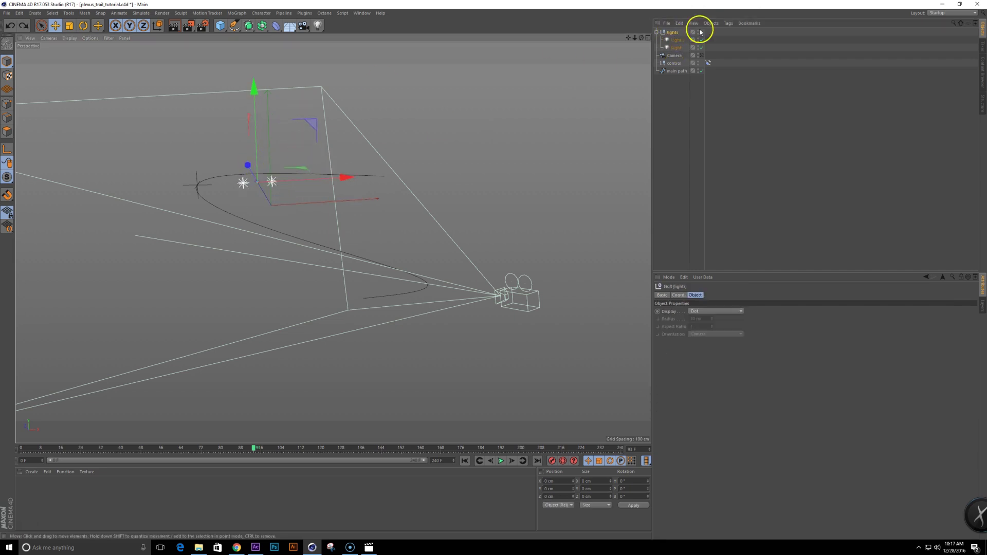
{"action": "key", "text": "ctrl+z"}
Step: Make the lights null a child of the control null, reset its position and rotation to 0, and scrub the timeline to check it
{"action": "left_click", "coordinate": [676, 32]}
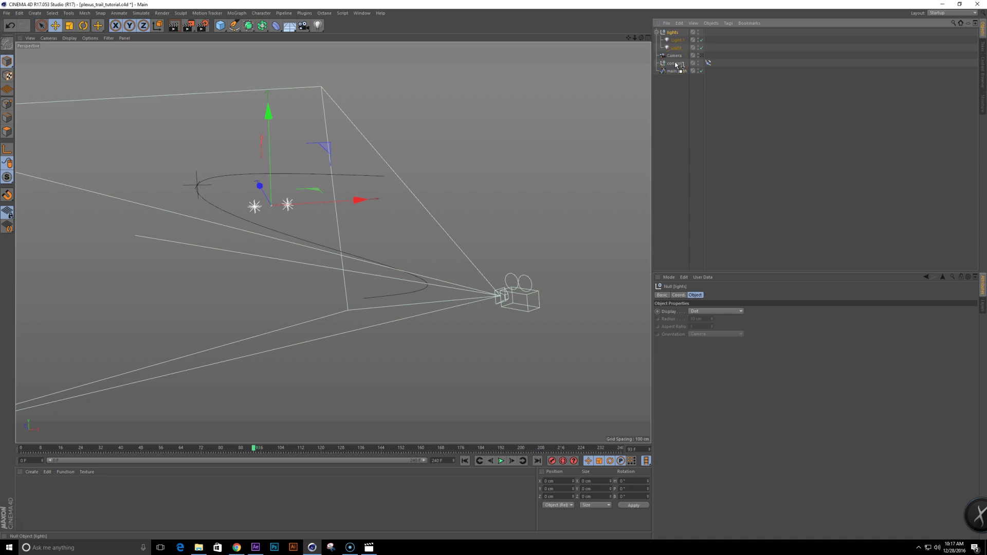
{"action": "left_click_drag", "start_coordinate": [677, 65], "coordinate": [671, 38]}
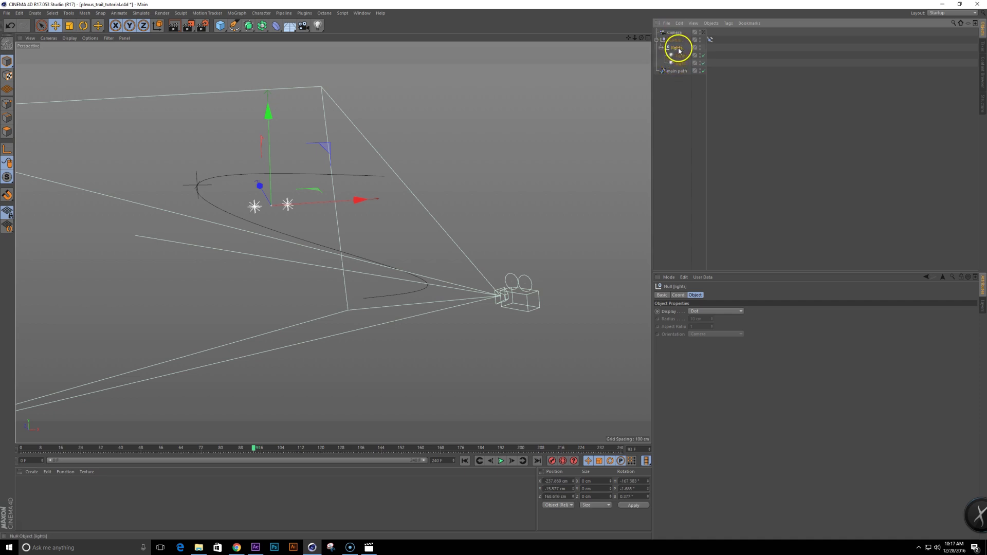
{"action": "left_click", "coordinate": [679, 295]}
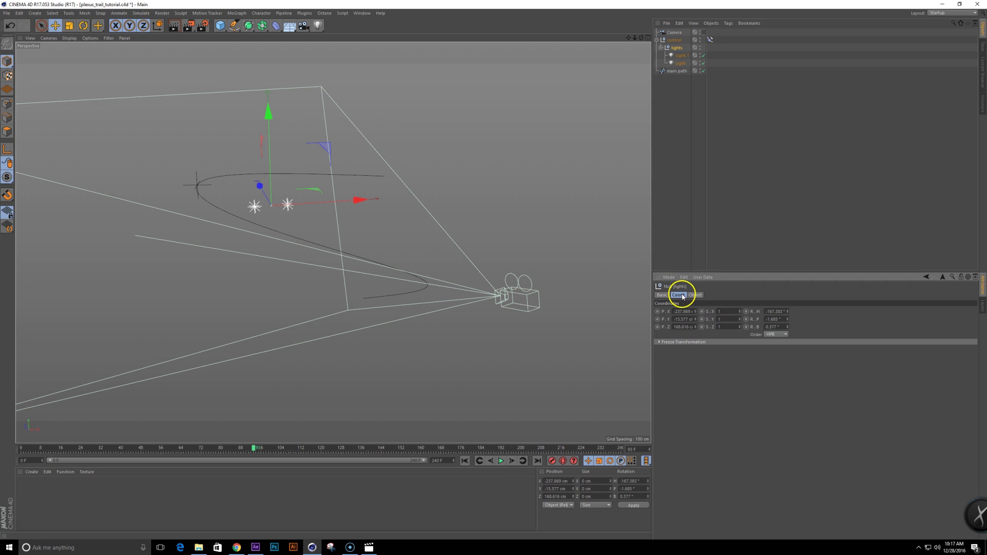
{"action": "right_click", "coordinate": [696, 313]}
{"action": "right_click", "coordinate": [697, 319]}
{"action": "right_click", "coordinate": [695, 327]}
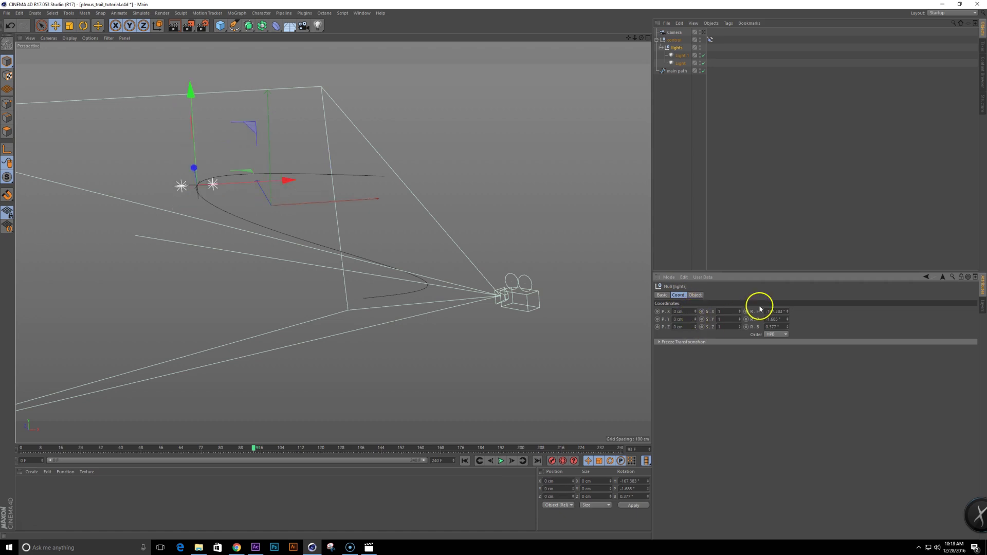
{"action": "right_click", "coordinate": [788, 312]}
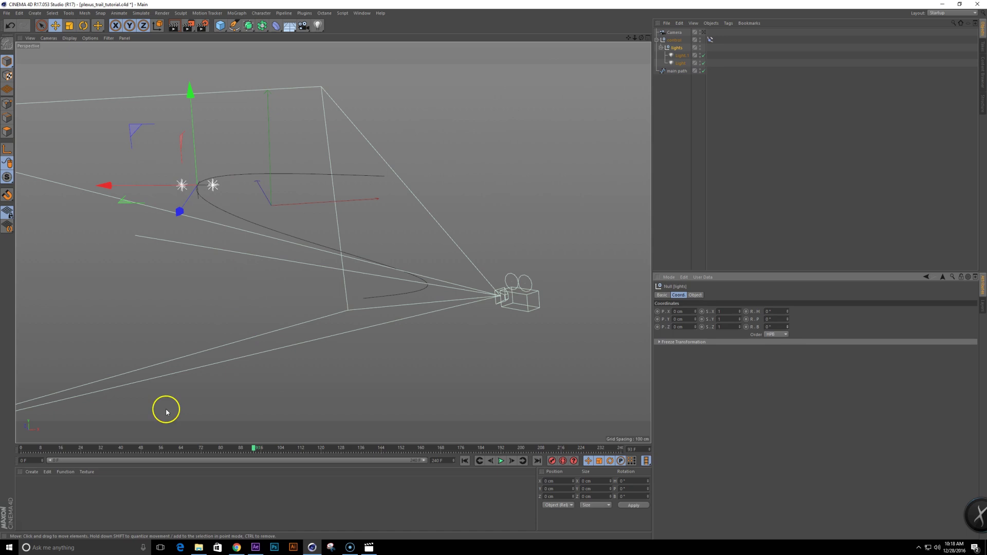
{"action": "left_click_drag", "start_coordinate": [258, 449], "coordinate": [375, 401]}
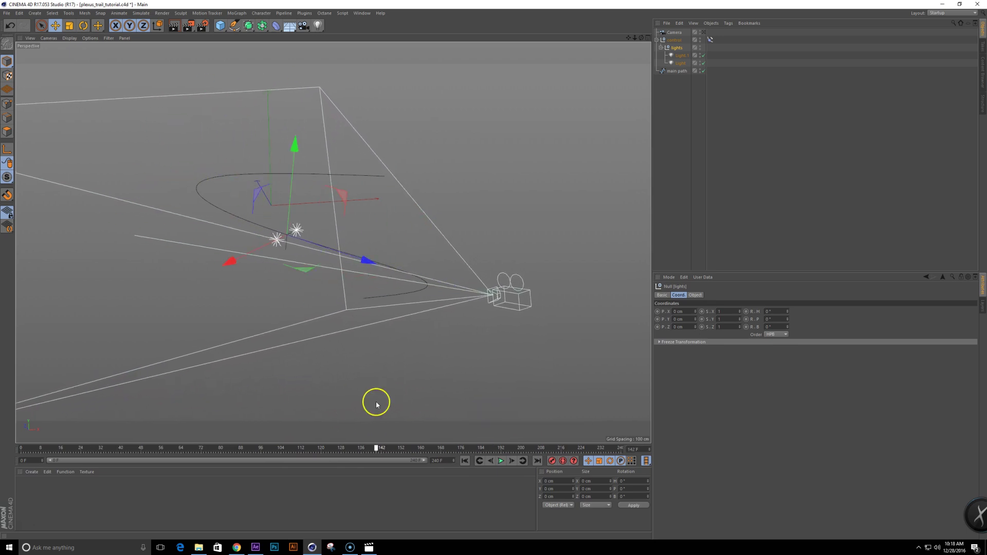
Step: Test the lights null's bank rotation, and keyframe it at 0° on frame 0
{"action": "middle_click_drag", "start_coordinate": [358, 273], "coordinate": [344, 287], "text": "alt"}
{"action": "left_click_drag", "start_coordinate": [344, 286], "coordinate": [319, 277], "text": "alt"}
{"action": "right_click_drag", "start_coordinate": [319, 277], "coordinate": [357, 271], "text": "alt"}
{"action": "middle_click_drag", "start_coordinate": [381, 252], "coordinate": [356, 284], "text": "alt"}
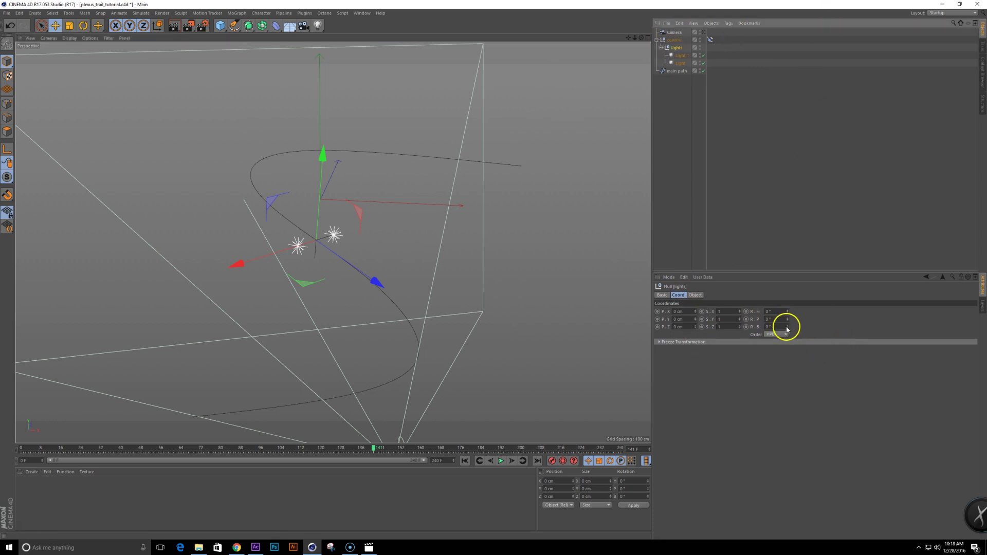
{"action": "mouse_move", "coordinate": [788, 330]}
{"action": "left_mouse_down"}
{"action": "mouse_move", "coordinate": [791, 339]}
{"action": "mouse_move", "coordinate": [787, 328]}
{"action": "left_mouse_up"}
{"action": "key", "text": "shift+f"}
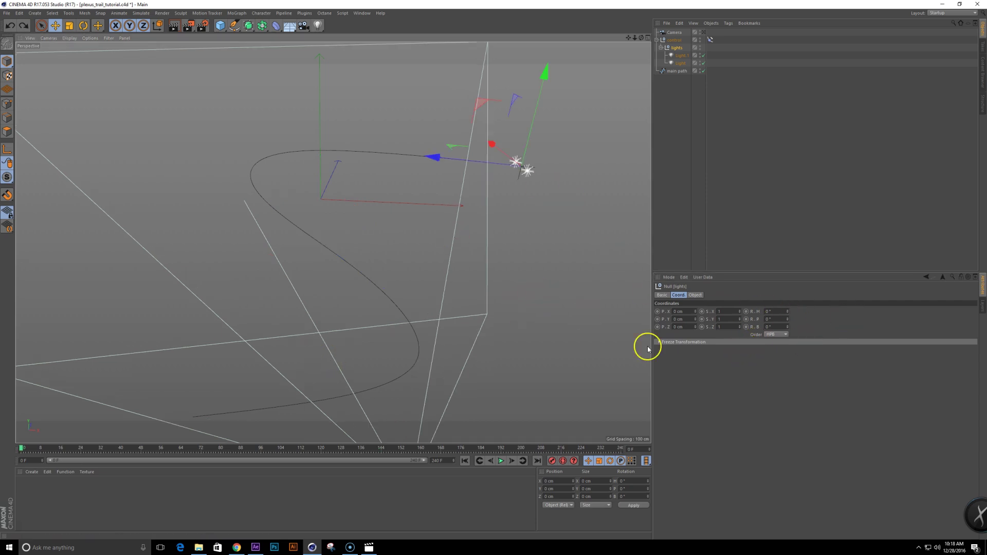
{"action": "scroll", "coordinate": [434, 203], "scroll_direction": "down", "scroll_amount": 2}
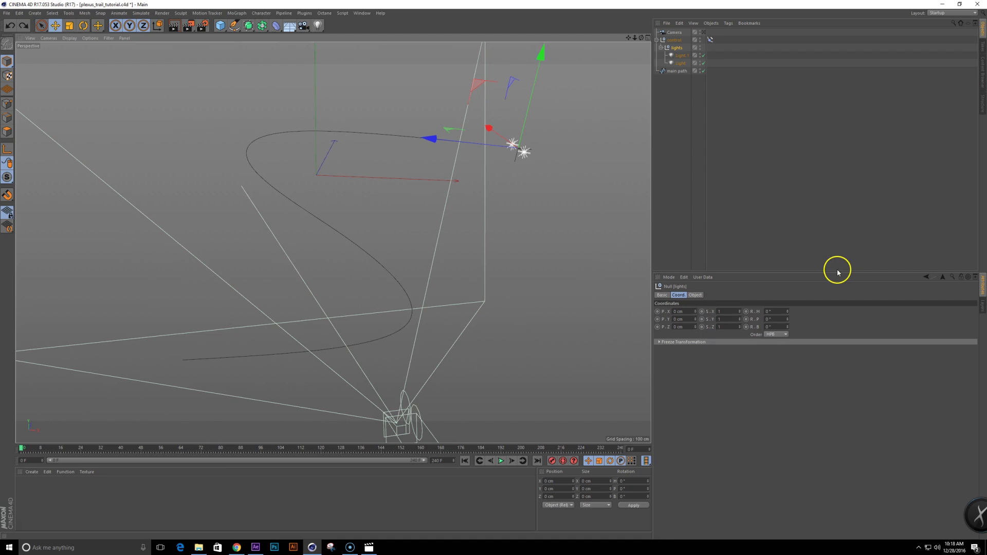
{"action": "left_click", "coordinate": [746, 327], "text": "ctrl"}
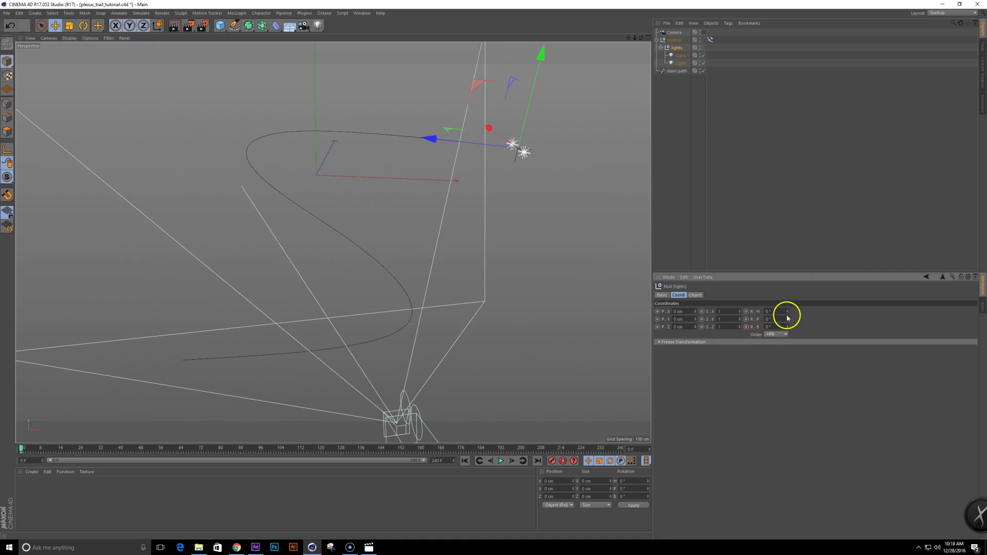
Step: Keyframe the lights null's bank rotation at 249° on frame 240 and play back the spinning lights
{"action": "key", "text": "shift+g"}
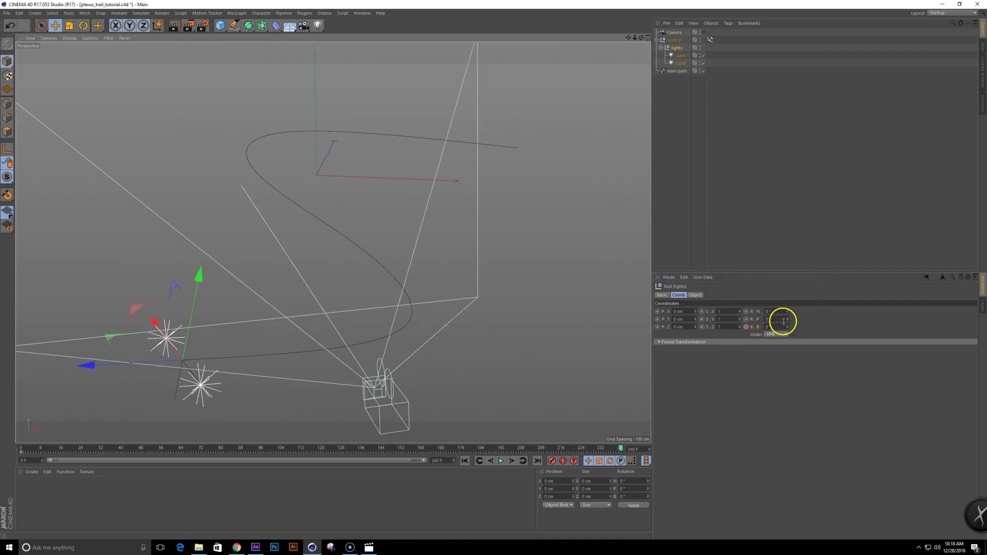
{"action": "left_click_drag", "start_coordinate": [789, 330], "coordinate": [762, 347]}
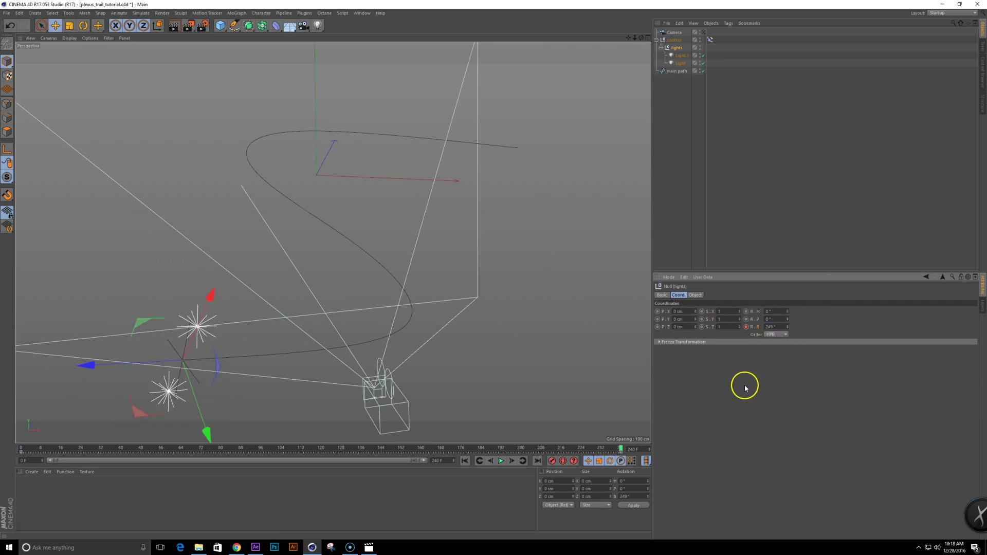
{"action": "key", "text": "shift+f"}
{"action": "left_click", "coordinate": [500, 461]}
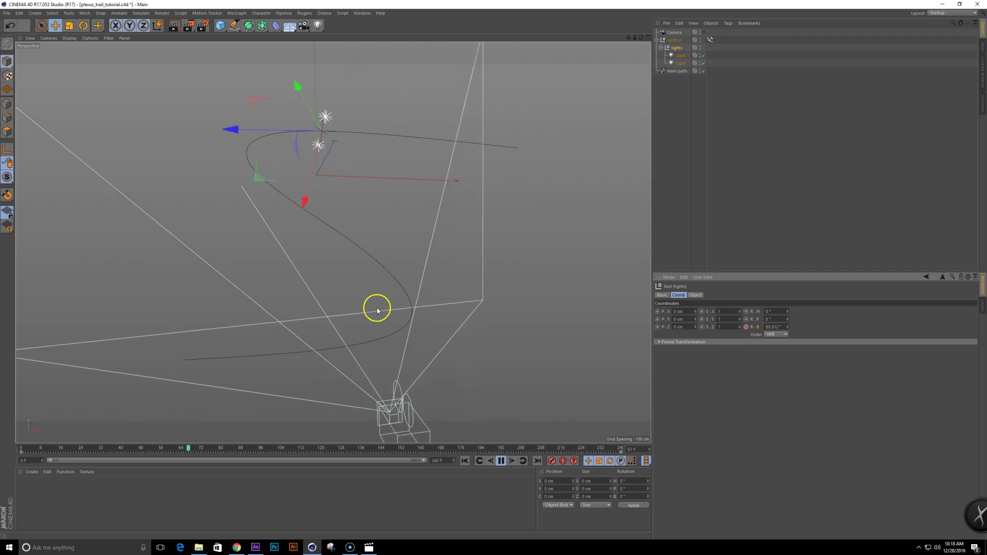
{"action": "left_click", "coordinate": [501, 461]}
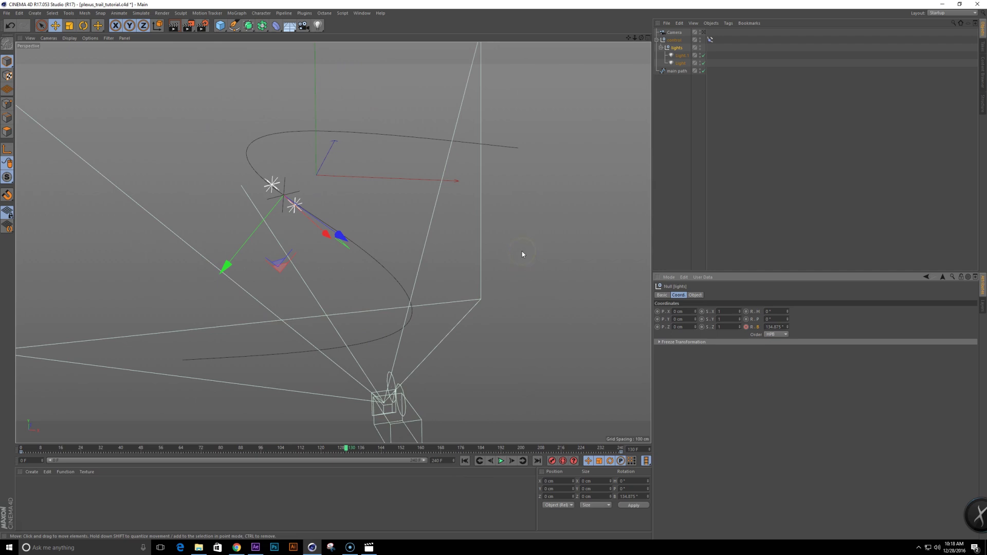
Step: Add a Tracer object linked to the lights null, return to frame 0, and open the Tracer's object properties
{"action": "key", "text": "shift+c"}
{"action": "type", "text": "tracer"}
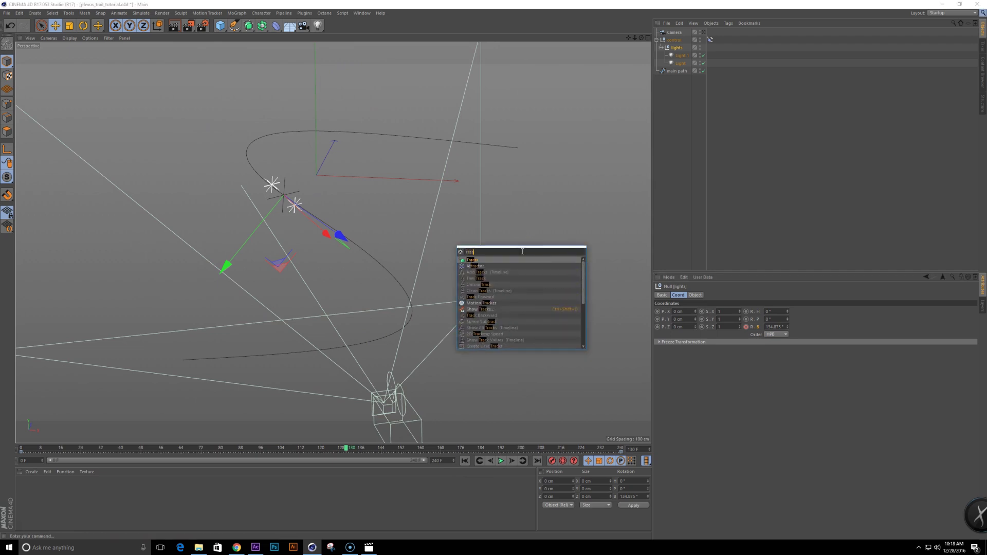
{"action": "key", "text": "Return"}
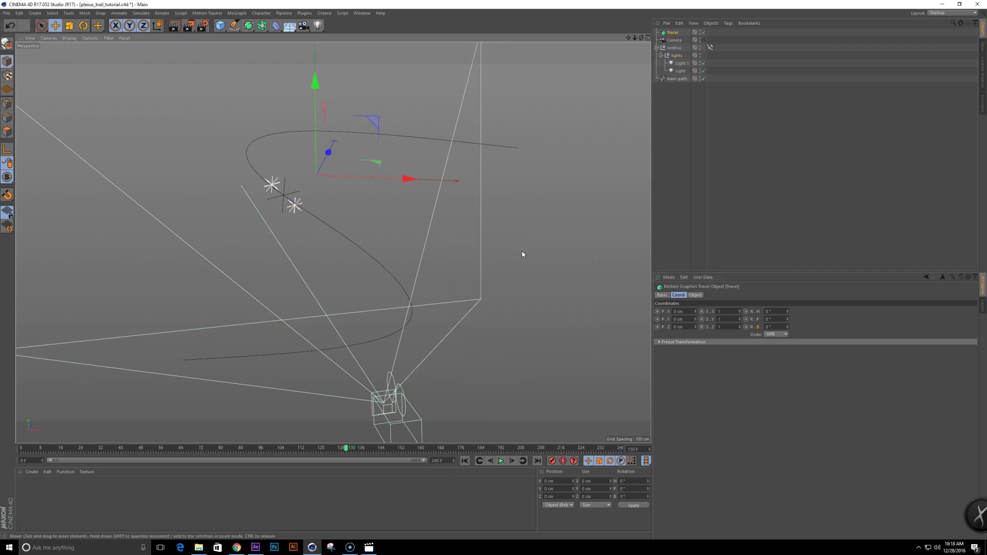
{"action": "left_click", "coordinate": [673, 36]}
{"action": "left_click", "coordinate": [982, 308]}
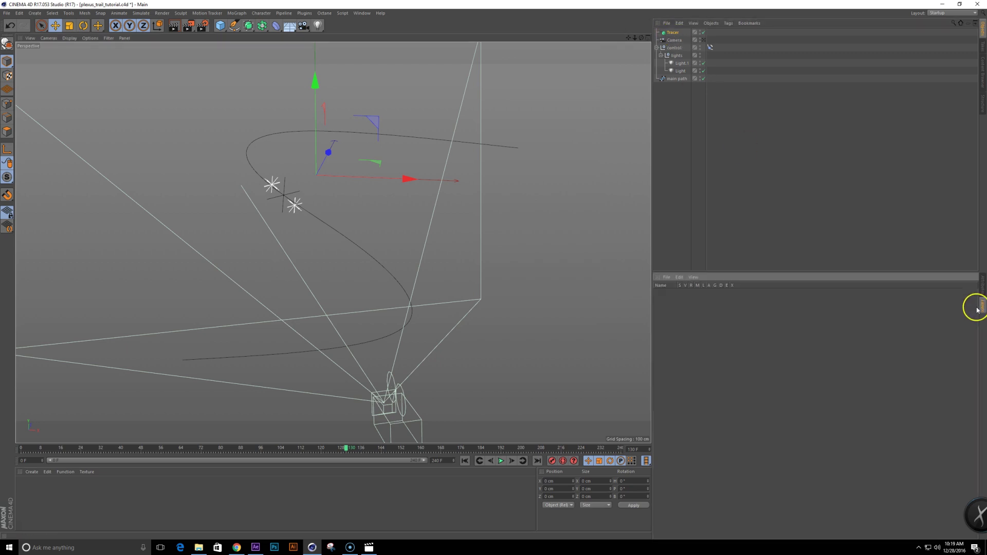
{"action": "key", "text": "shift+f"}
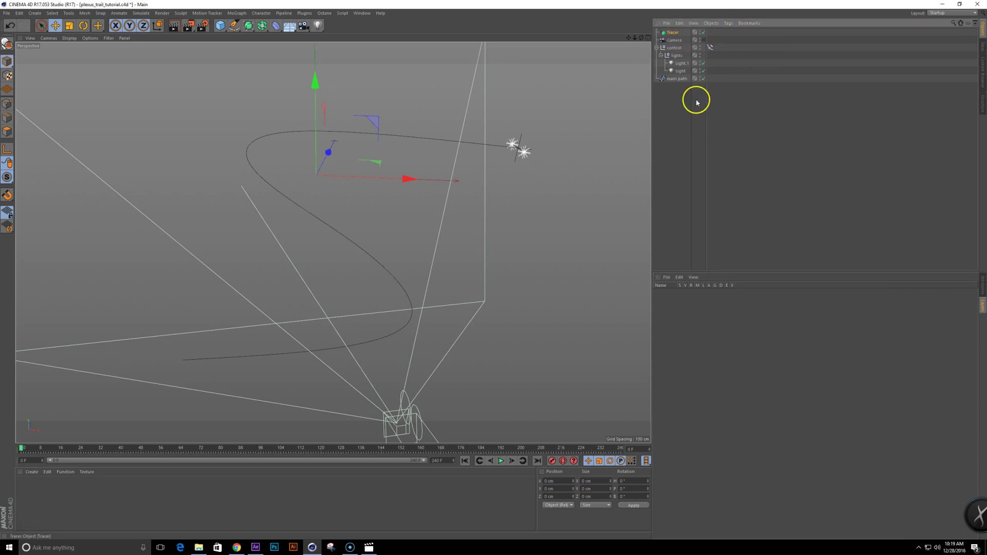
{"action": "left_click", "coordinate": [981, 289]}
{"action": "left_click", "coordinate": [695, 295]}
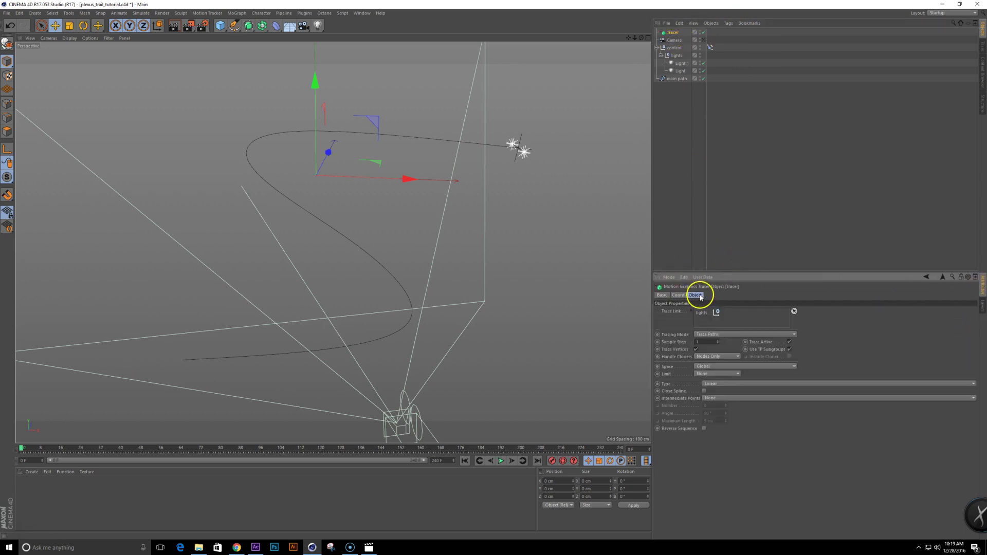
Step: Replace the lights null in the Tracer's trace link with the two individual lights, Light.1 and Light
{"action": "right_click", "coordinate": [705, 313]}
{"action": "left_click", "coordinate": [717, 335]}
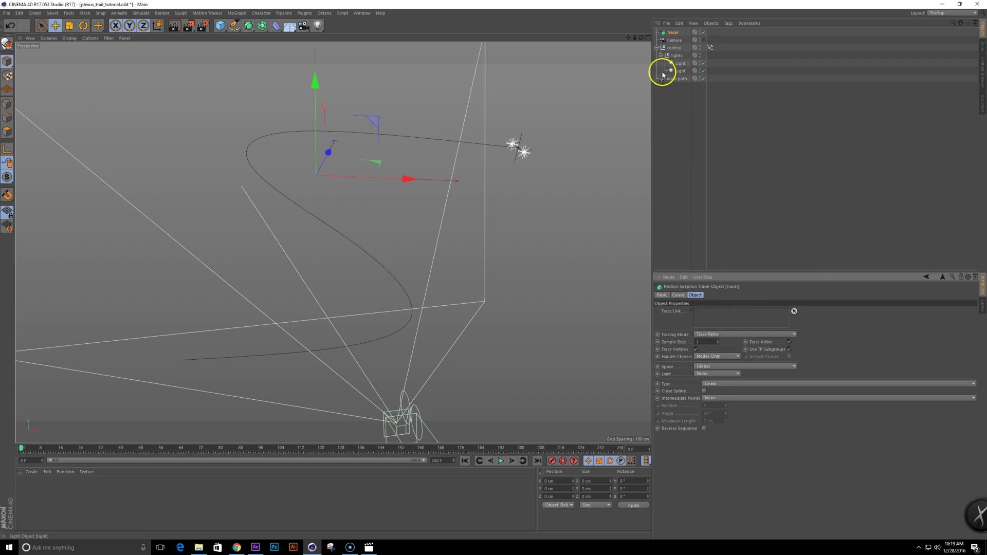
{"action": "left_click", "coordinate": [678, 64]}
{"action": "left_click", "coordinate": [672, 31]}
{"action": "left_click_drag", "start_coordinate": [679, 62], "coordinate": [688, 92]}
{"action": "left_click_drag", "start_coordinate": [730, 318], "coordinate": [730, 318]}
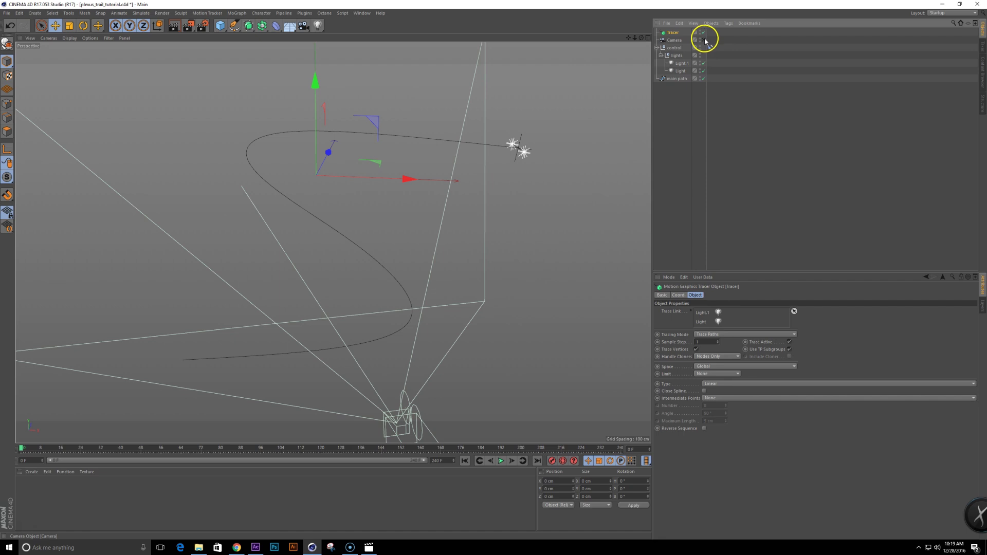
Step: Look through the scene camera and play the animation to check the two traced paths
{"action": "left_click", "coordinate": [703, 40]}
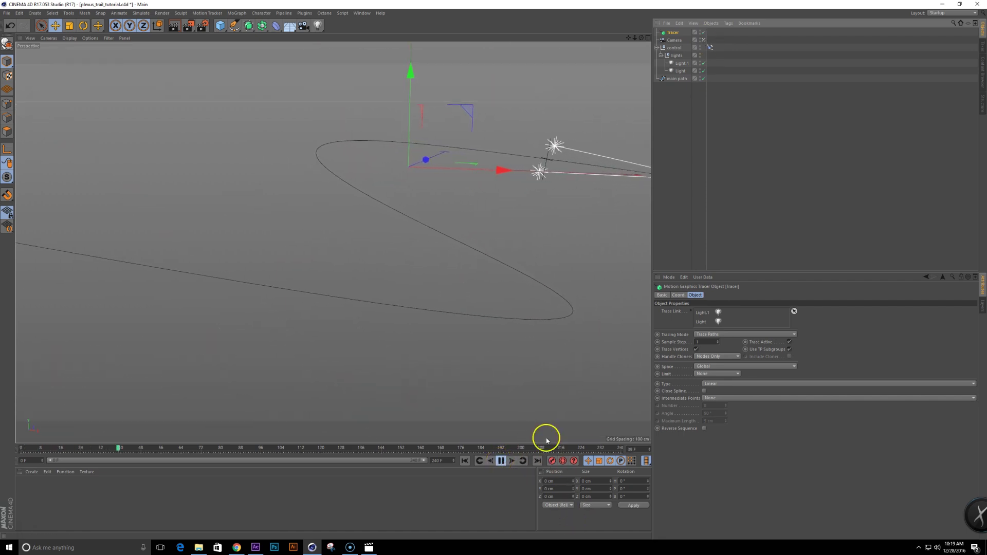
{"action": "left_click", "coordinate": [672, 252]}
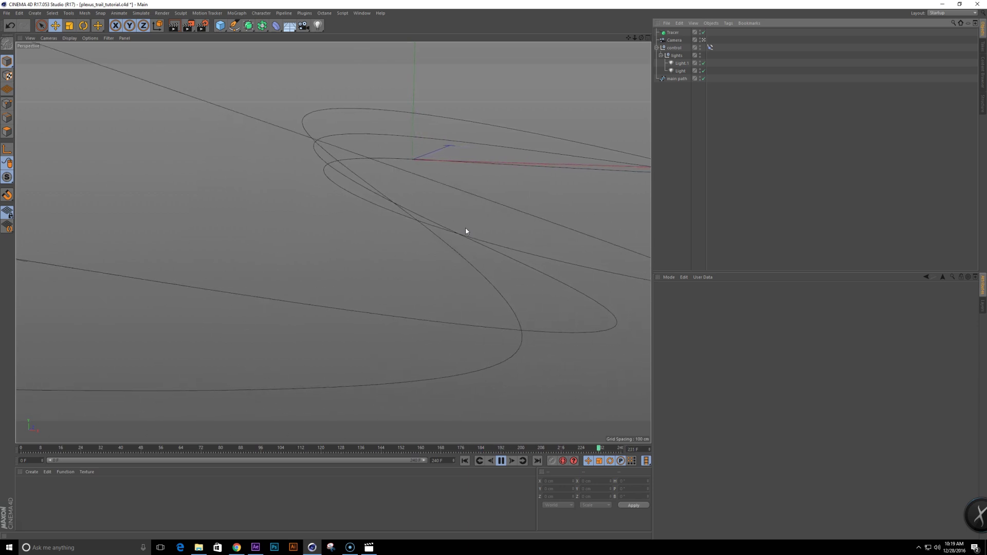
{"action": "left_click", "coordinate": [501, 461]}
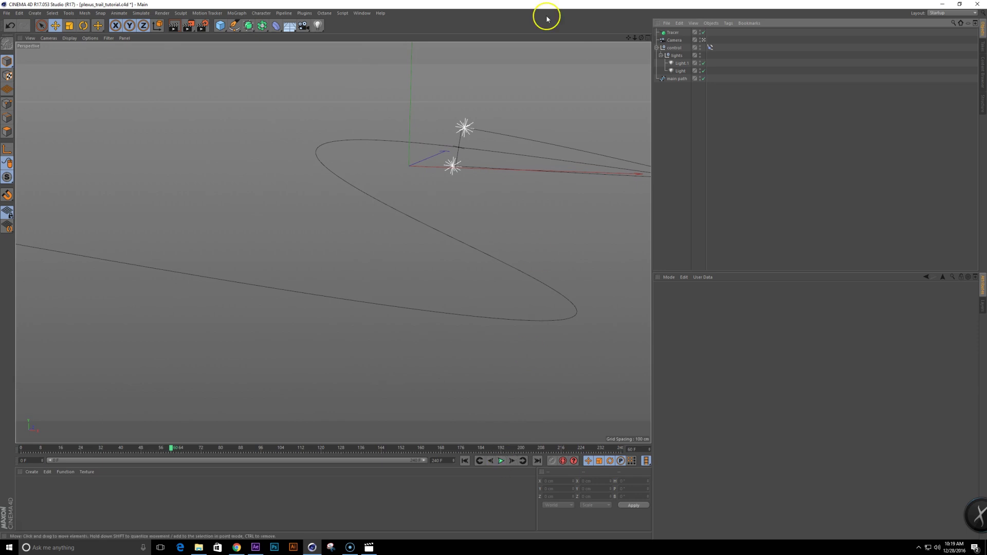
Step: Bring Light.1 and Light closer to the path along their X position, with Light at about 34 cm
{"action": "left_click", "coordinate": [681, 68]}
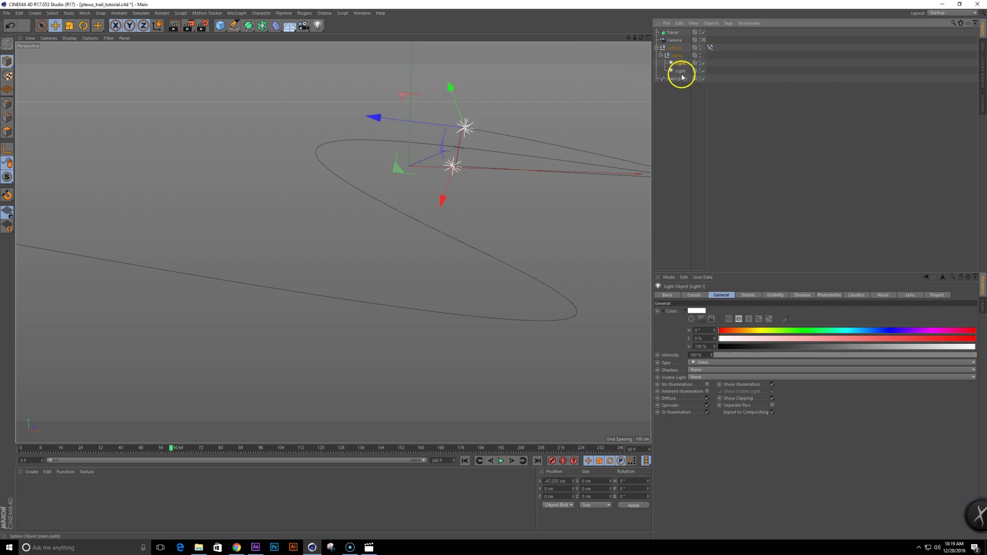
{"action": "left_click", "coordinate": [694, 295]}
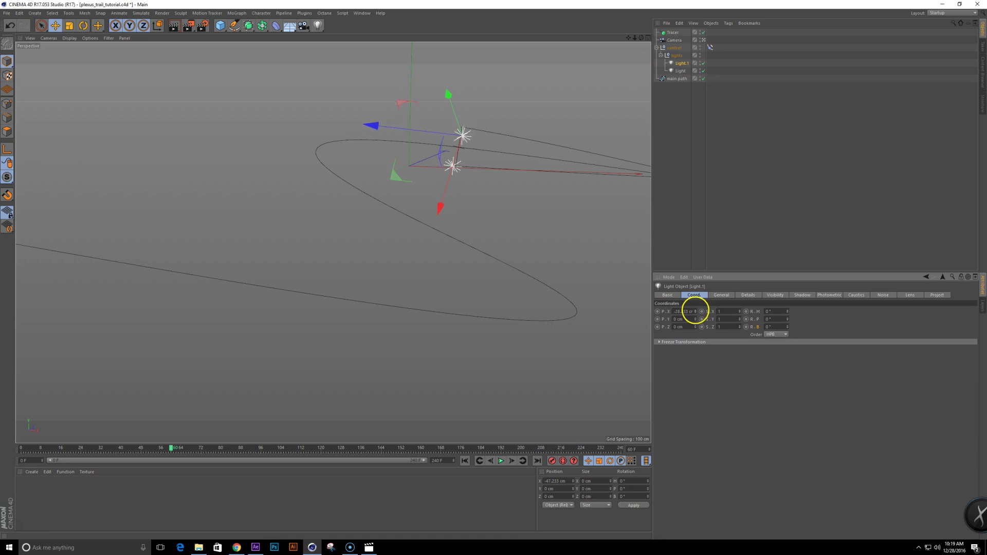
{"action": "left_click", "coordinate": [677, 71]}
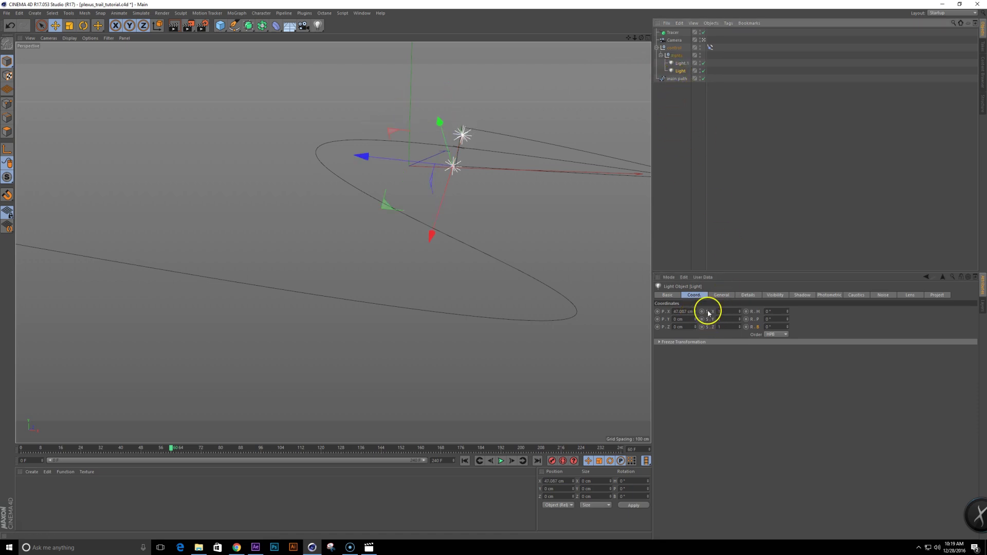
{"action": "left_click_drag", "start_coordinate": [695, 313], "coordinate": [695, 309]}
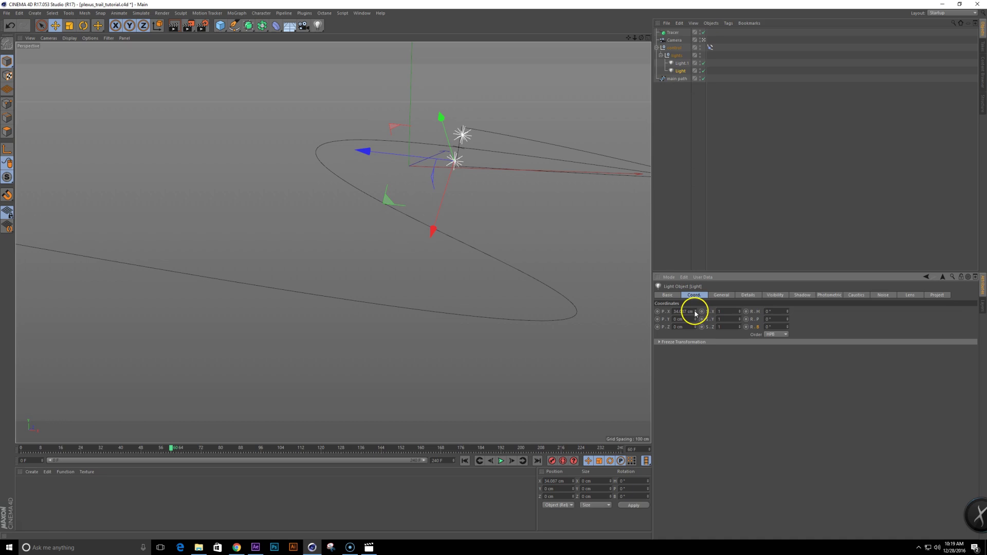
Step: Play back the tighter light trails through the camera, and return to the first frame
{"action": "left_click", "coordinate": [501, 460]}
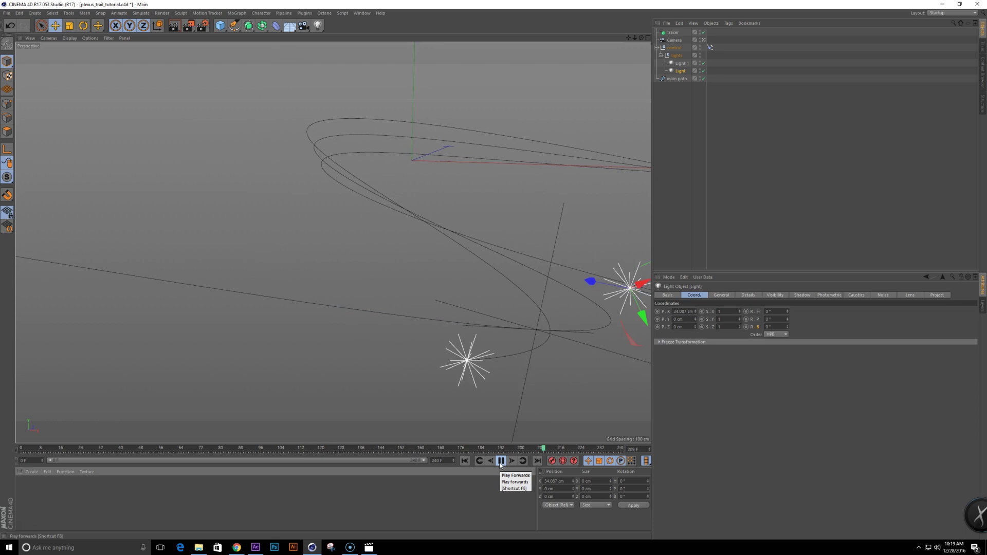
{"action": "left_click", "coordinate": [501, 462]}
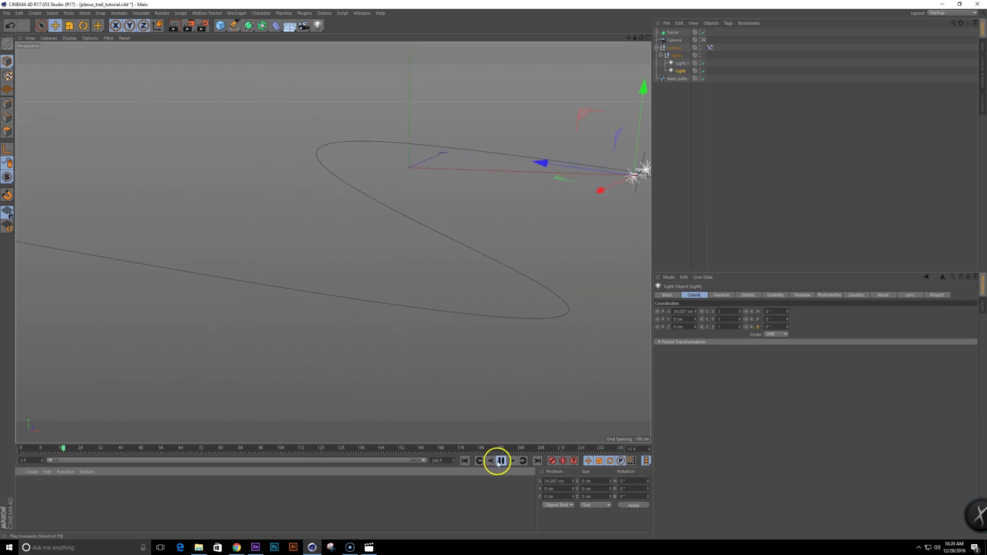
{"action": "left_click", "coordinate": [501, 462]}
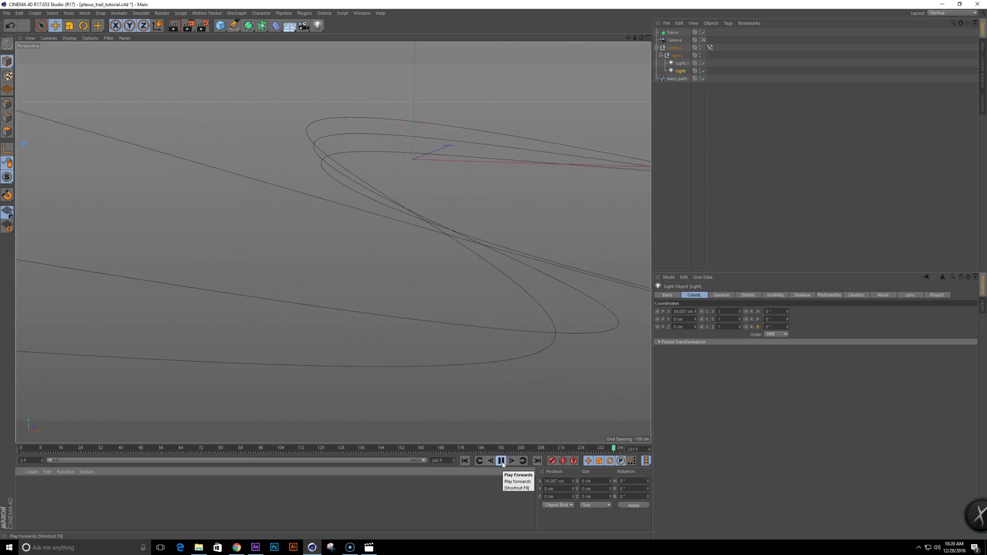
{"action": "left_click", "coordinate": [502, 461]}
{"action": "key", "text": "shift+f"}
Step: Disable the Tracer and leave the camera view to show the whole scene from outside
{"action": "left_click", "coordinate": [703, 32]}
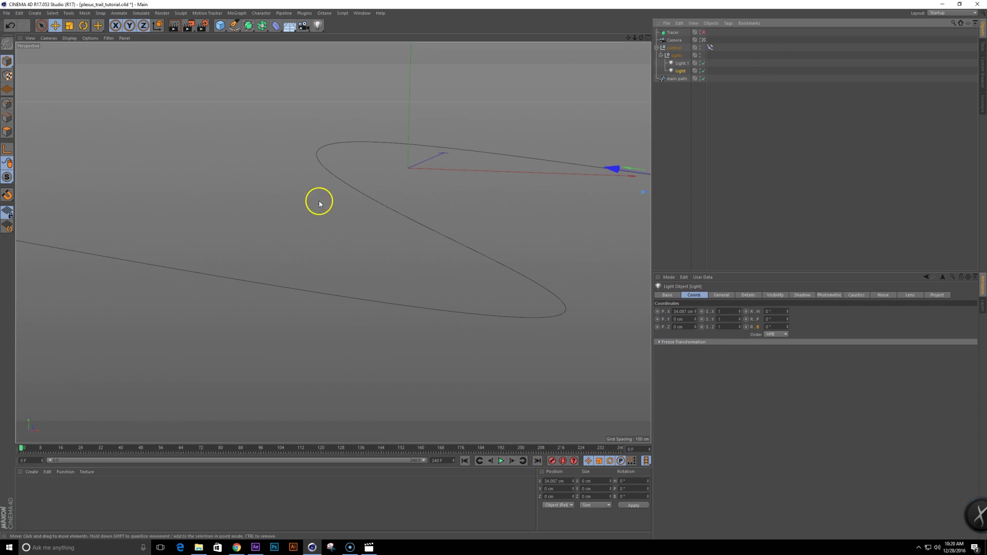
{"action": "left_click", "coordinate": [703, 39]}
{"action": "right_click_drag", "start_coordinate": [466, 237], "coordinate": [348, 279], "text": "alt"}
{"action": "left_click_drag", "start_coordinate": [348, 280], "coordinate": [344, 238], "text": "alt"}
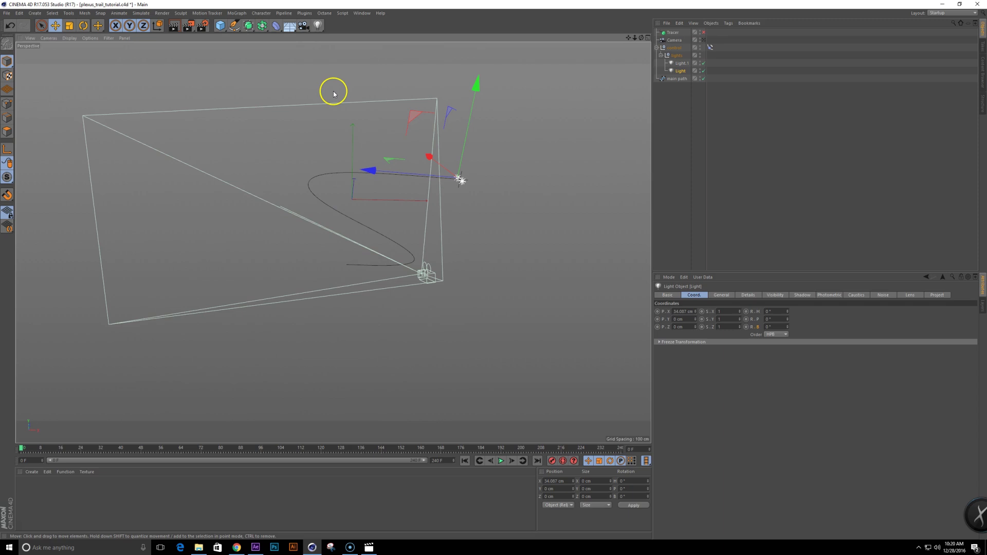
Step: Add a Plane object and lower it beneath the spline path to about -149 cm in Y
{"action": "key", "text": "shift+c"}
{"action": "type", "text": "plane"}
{"action": "key", "text": "Return"}
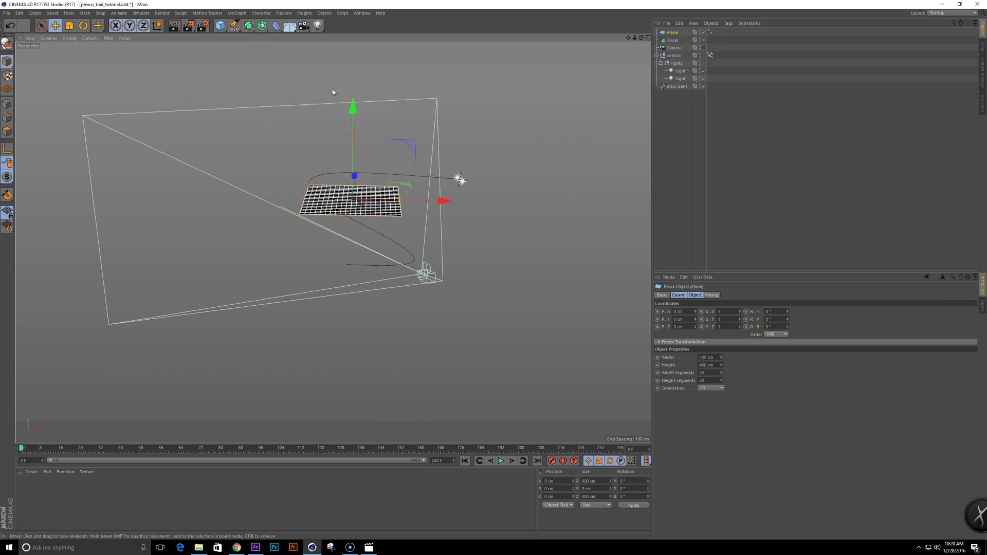
{"action": "key", "text": "F2"}
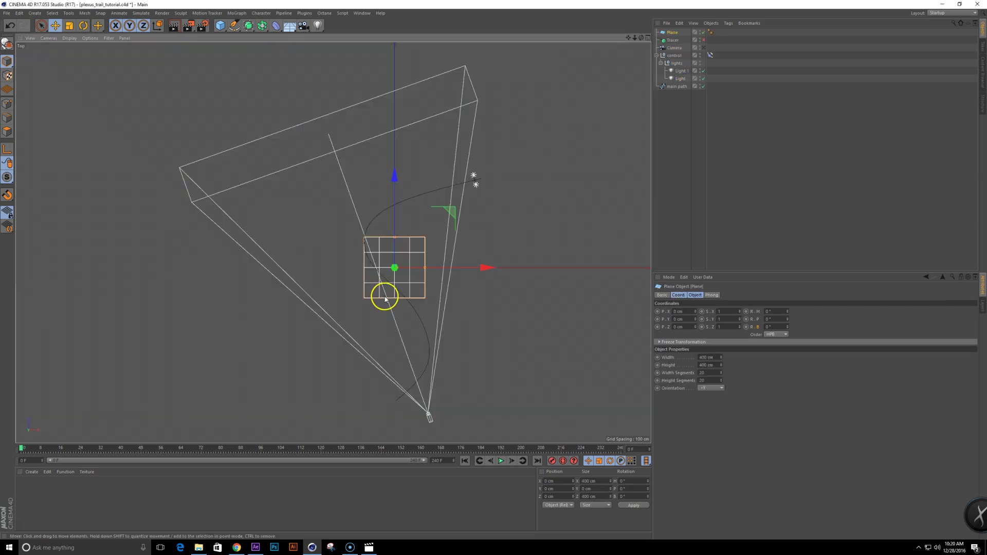
{"action": "key", "text": "F3"}
{"action": "key", "text": "F4"}
{"action": "key", "text": "F3"}
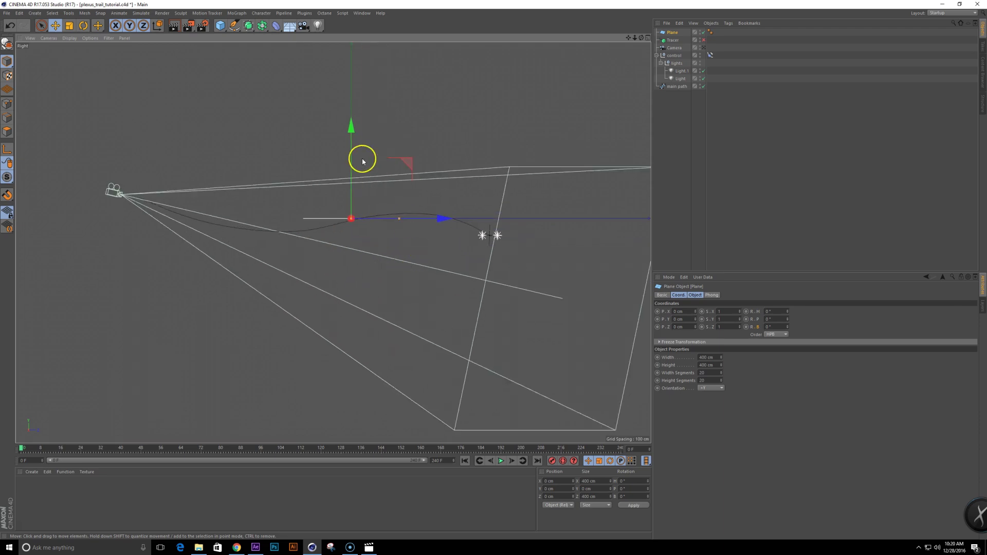
{"action": "left_click_drag", "start_coordinate": [351, 147], "coordinate": [353, 197]}
Step: Set both lights' falloff to Inverse Square (Physically Accurate) with a radius/decay of 410 cm
{"action": "left_click", "coordinate": [682, 72]}
{"action": "left_click", "coordinate": [681, 79], "text": "ctrl"}
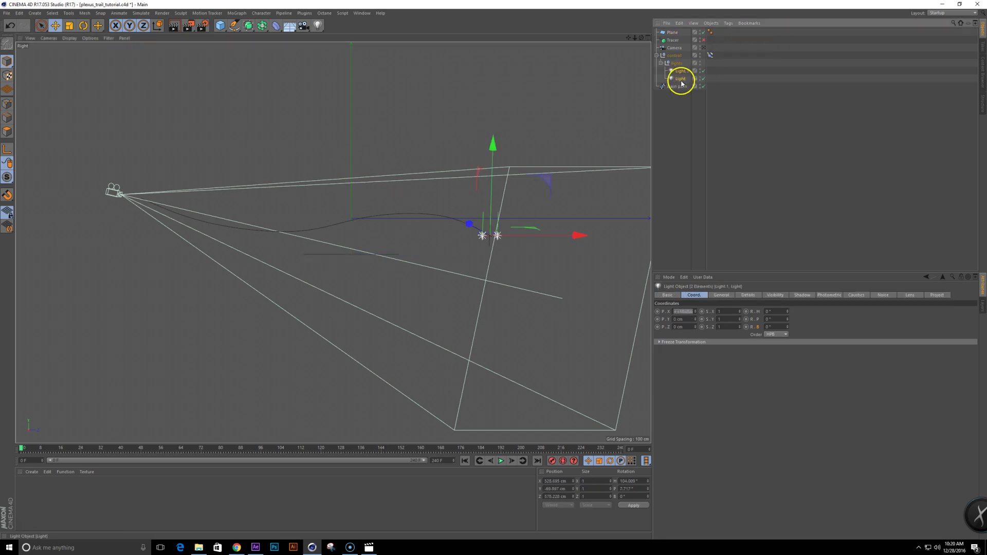
{"action": "left_click", "coordinate": [749, 296]}
{"action": "left_click", "coordinate": [719, 359]}
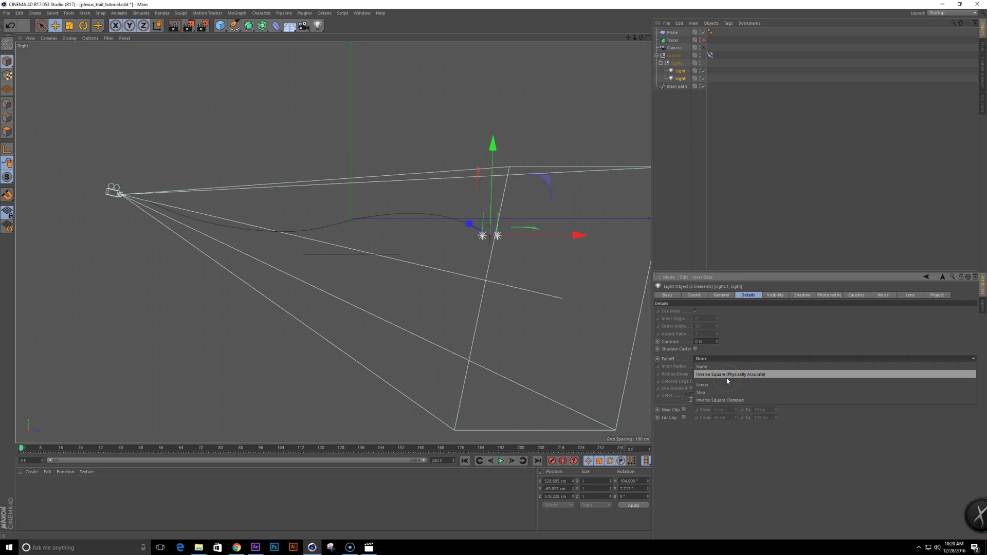
{"action": "left_click", "coordinate": [728, 375]}
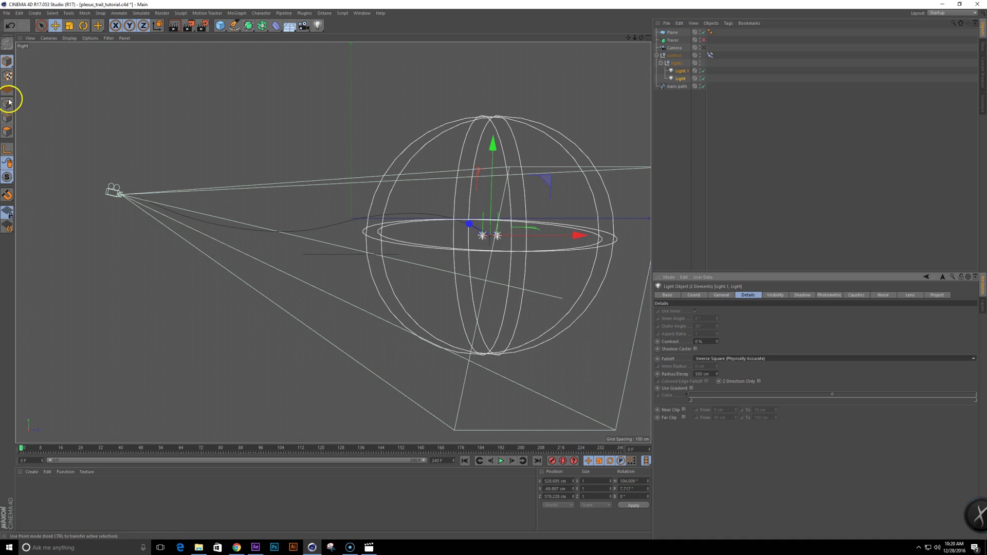
{"action": "key", "text": "F1"}
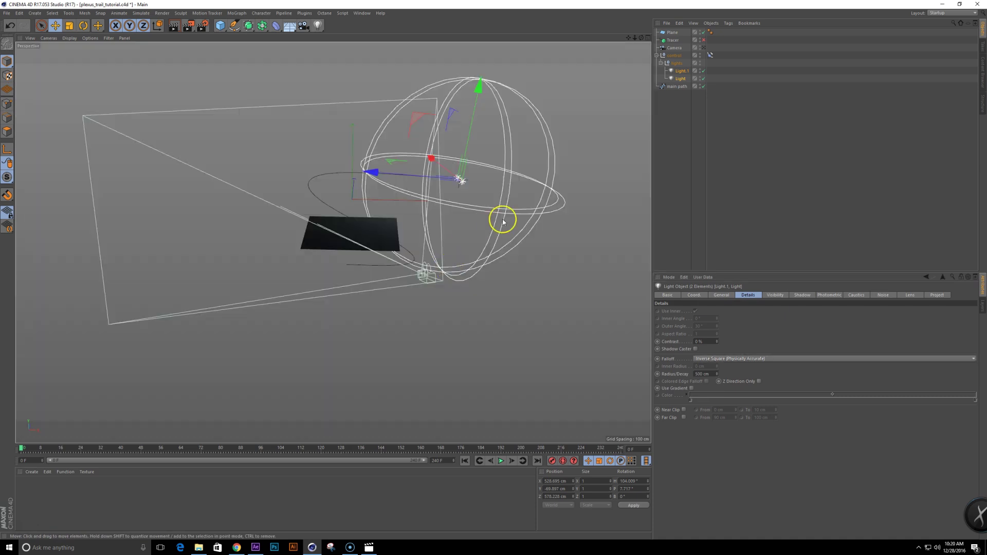
{"action": "middle_click_drag", "start_coordinate": [506, 224], "coordinate": [500, 249], "text": "alt"}
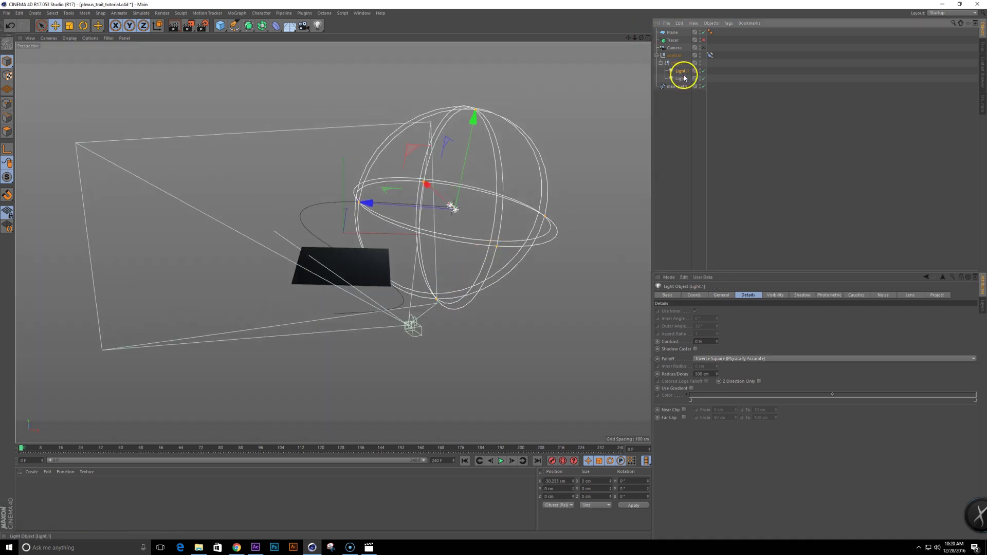
{"action": "left_click_drag", "start_coordinate": [717, 375], "coordinate": [717, 373]}
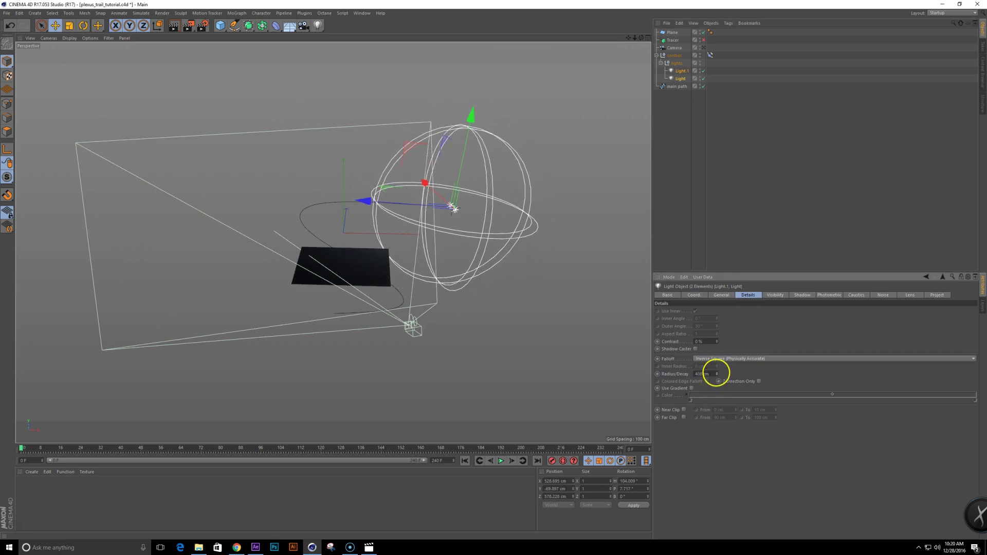
Step: Scale the plane up uniformly to about 32,700 cm per side so it forms a huge floor
{"action": "left_click", "coordinate": [339, 260]}
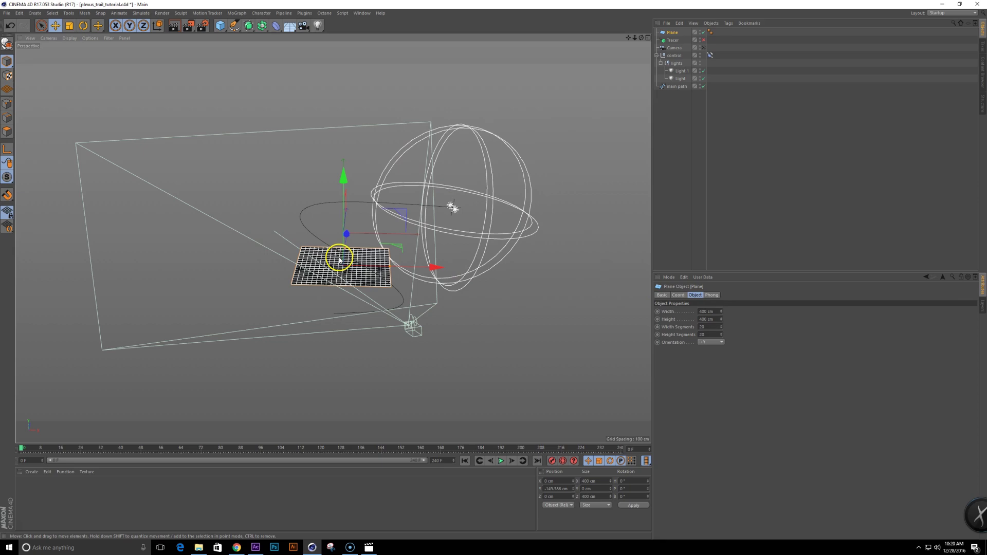
{"action": "key", "text": "t"}
{"action": "mouse_move", "coordinate": [419, 229]}
{"action": "left_mouse_down"}
{"action": "mouse_move", "coordinate": [509, 121]}
{"action": "mouse_move", "coordinate": [485, 316]}
{"action": "mouse_move", "coordinate": [418, 231]}
{"action": "left_mouse_up"}
{"action": "left_click_drag", "start_coordinate": [339, 238], "coordinate": [460, 308]}
{"action": "scroll", "coordinate": [467, 196], "scroll_direction": "down", "scroll_amount": 4}
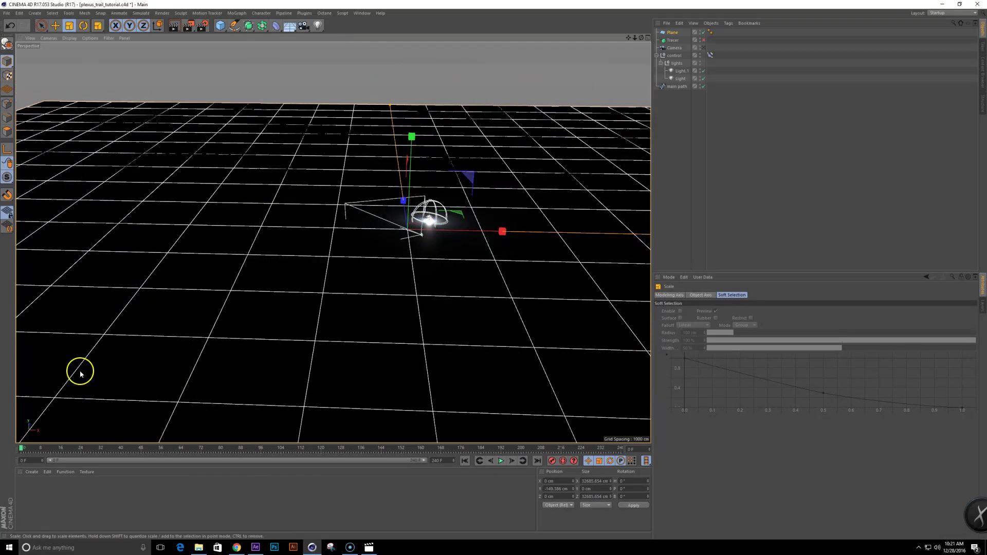
Step: Create a new material, apply it to the plane, and name the material "floor"
{"action": "double_click", "coordinate": [78, 508]}
{"action": "left_click_drag", "start_coordinate": [26, 487], "coordinate": [223, 345]}
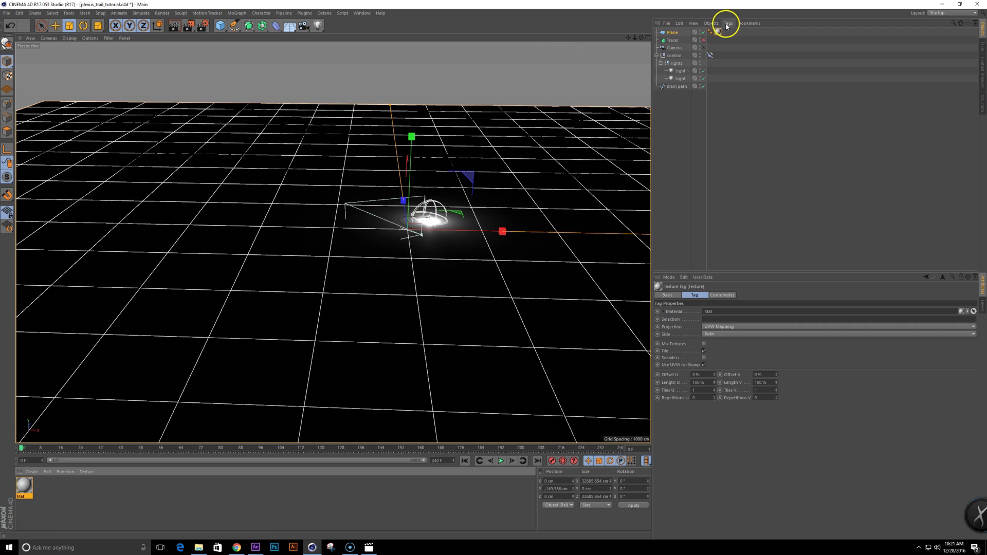
{"action": "double_click", "coordinate": [719, 32]}
{"action": "double_click", "coordinate": [22, 496]}
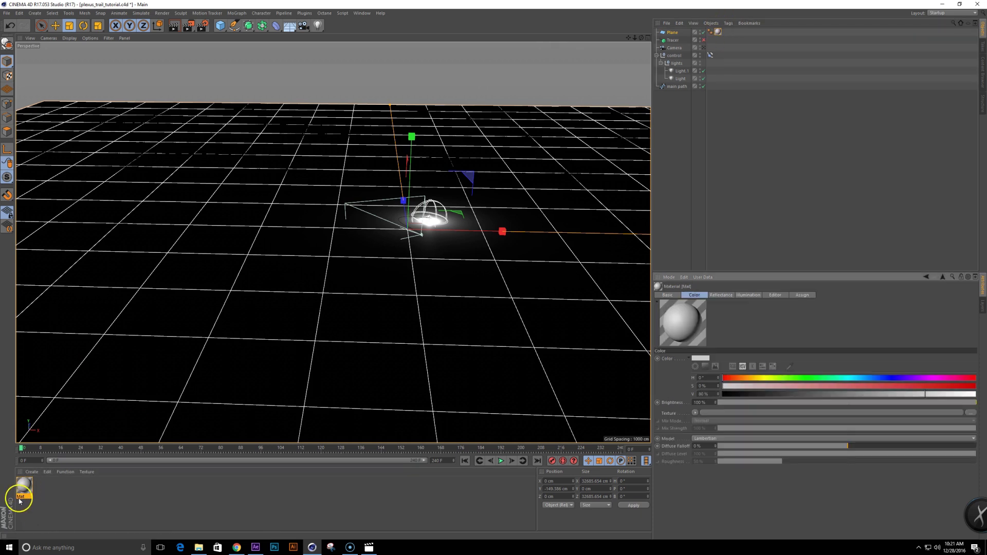
{"action": "type", "text": "floor"}
{"action": "key", "text": "Return"}
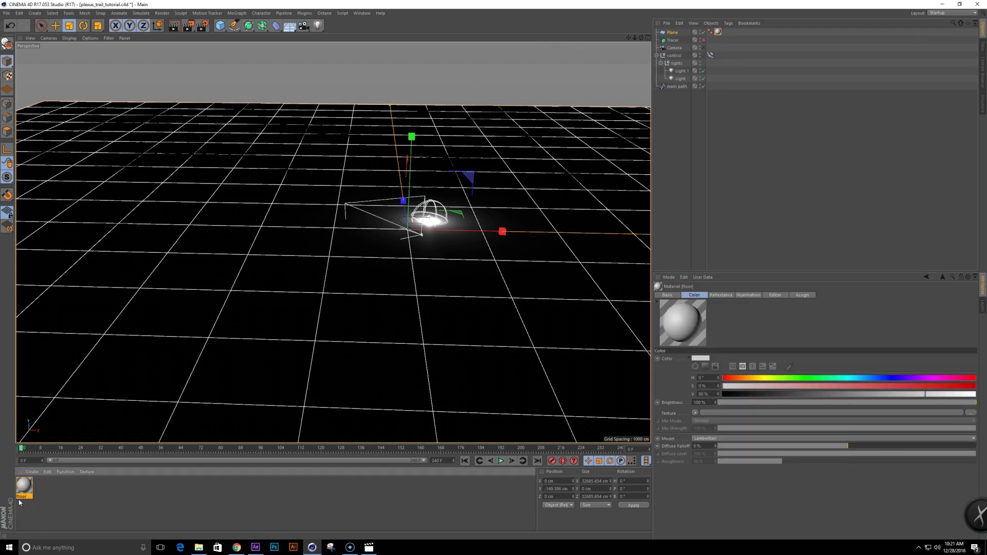
Step: Rename the Plane object "floor"
{"action": "left_click", "coordinate": [671, 33]}
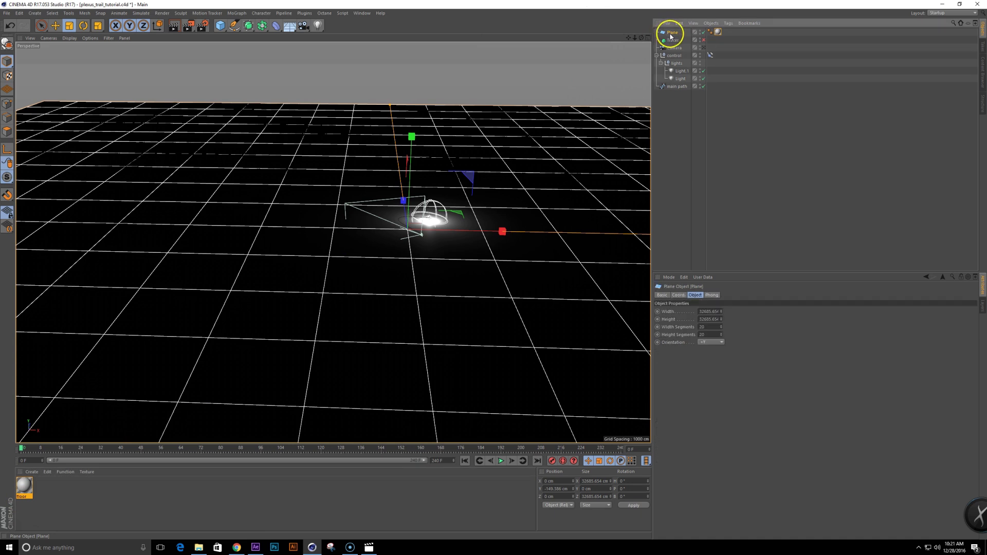
{"action": "double_click", "coordinate": [672, 31]}
{"action": "type", "text": "floor"}
{"action": "key", "text": "Return"}
Step: Darken the floor material's base color to black
{"action": "left_click", "coordinate": [718, 32]}
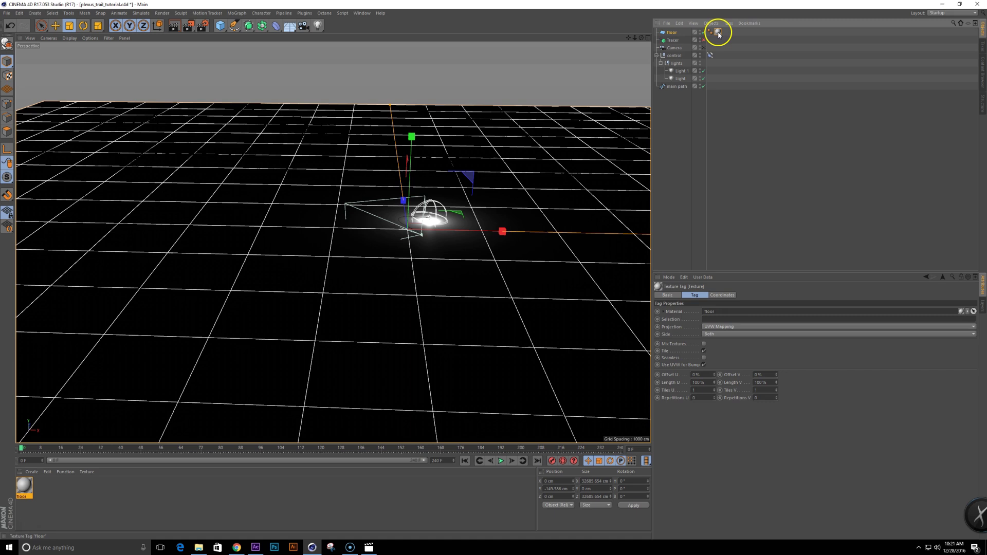
{"action": "double_click", "coordinate": [718, 32]}
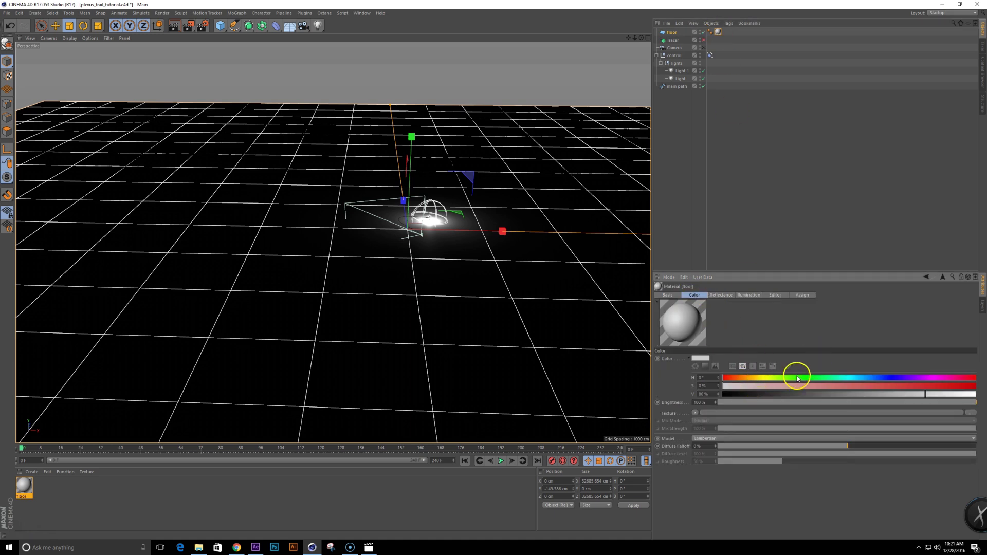
{"action": "left_click_drag", "start_coordinate": [919, 395], "coordinate": [470, 414]}
Step: Set the floor material's default specular to 72% width and 11% specular strength
{"action": "left_click", "coordinate": [721, 295]}
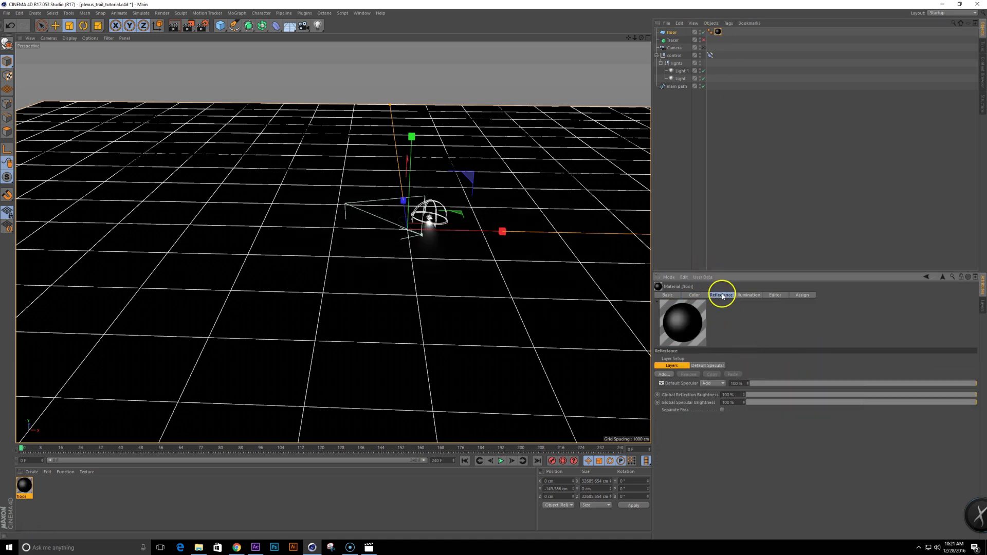
{"action": "left_click", "coordinate": [703, 365]}
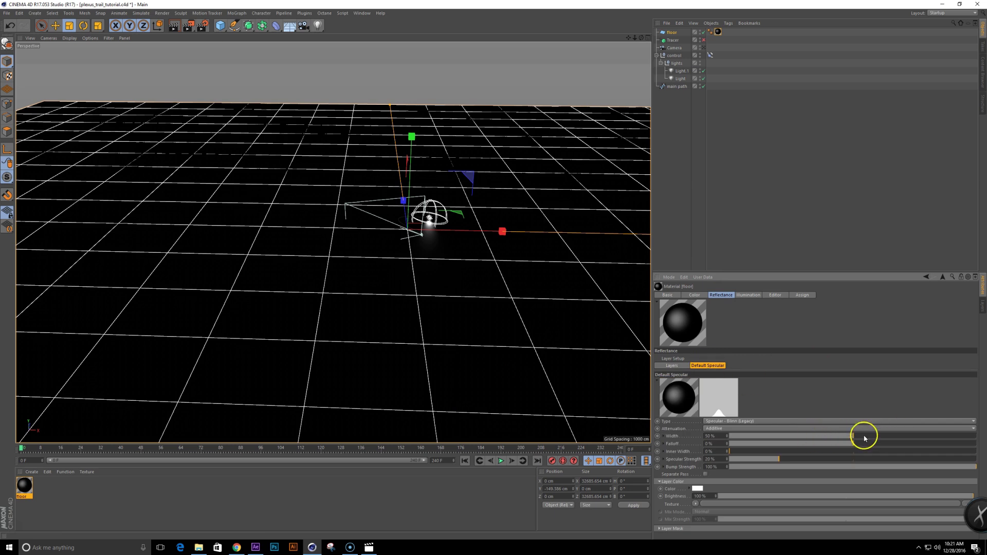
{"action": "left_click_drag", "start_coordinate": [861, 438], "coordinate": [907, 437]}
{"action": "left_click_drag", "start_coordinate": [772, 460], "coordinate": [756, 460]}
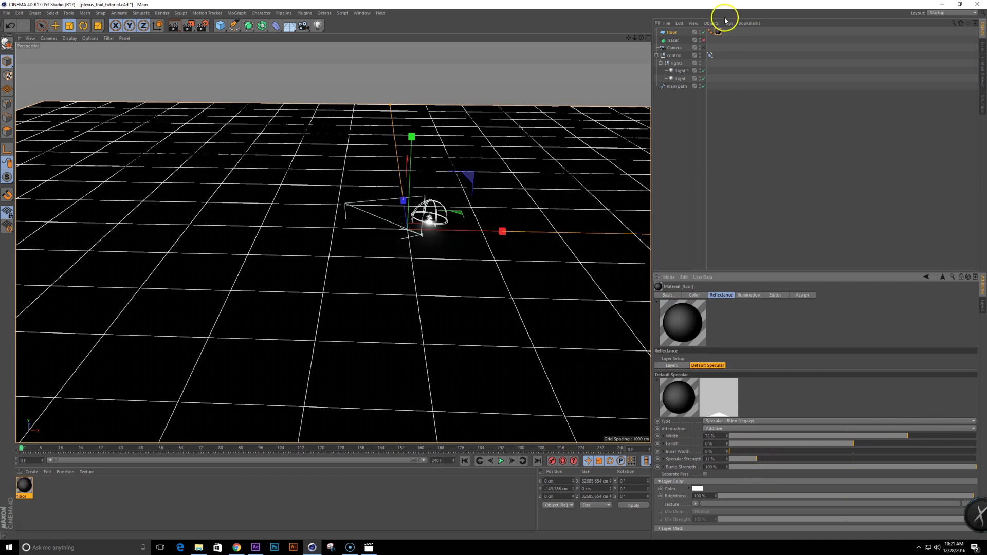
Step: Reduce the falloff radius of both lights to 308 cm
{"action": "left_click", "coordinate": [682, 71]}
{"action": "left_click", "coordinate": [680, 79], "text": "ctrl"}
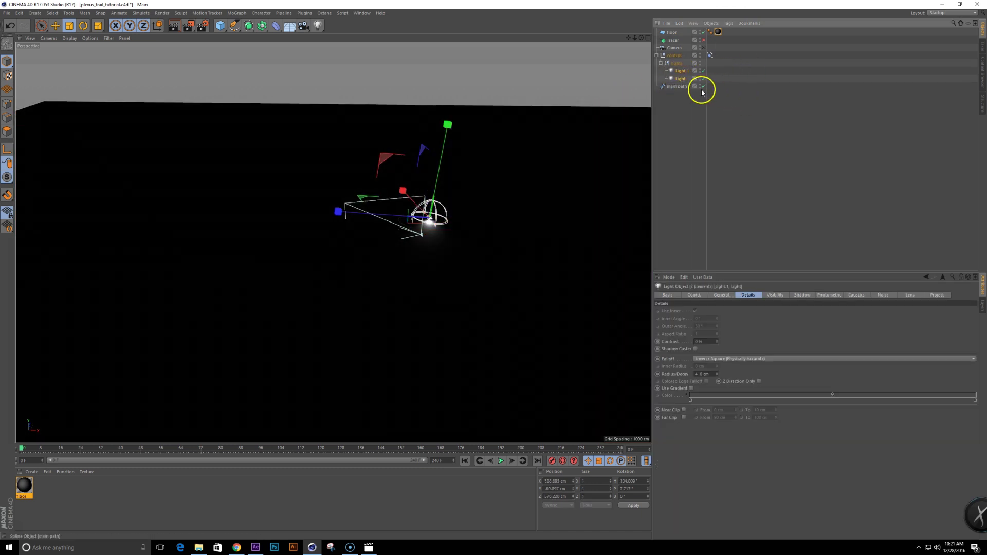
{"action": "left_click_drag", "start_coordinate": [717, 375], "coordinate": [718, 374]}
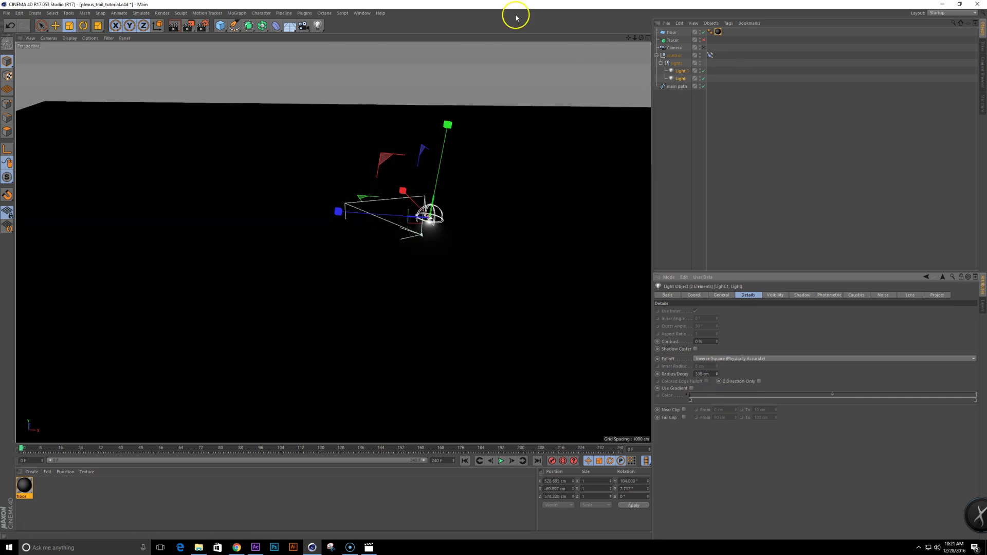
Step: Look through the scene camera and render preview views at frames 49 and 105
{"action": "left_click", "coordinate": [704, 48]}
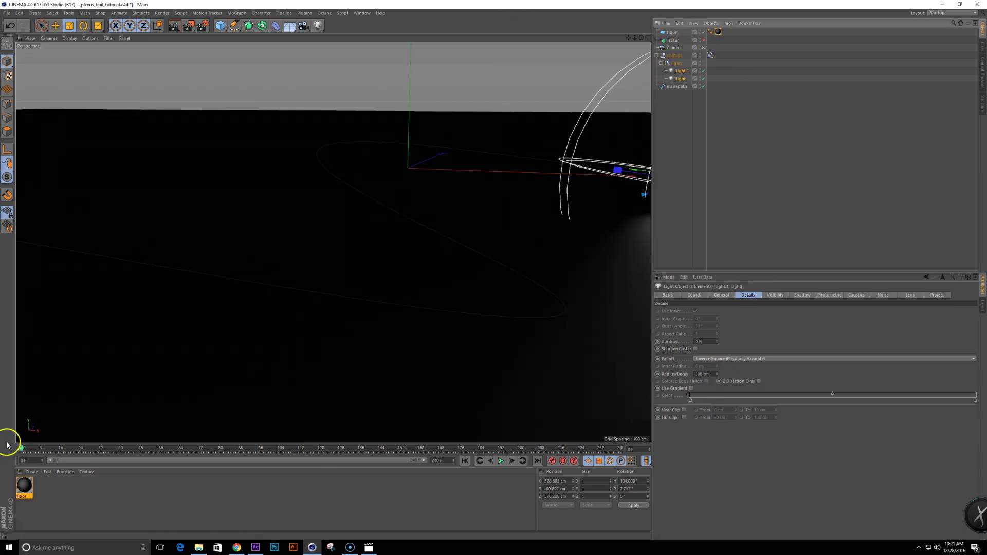
{"action": "left_click_drag", "start_coordinate": [22, 448], "coordinate": [144, 459]}
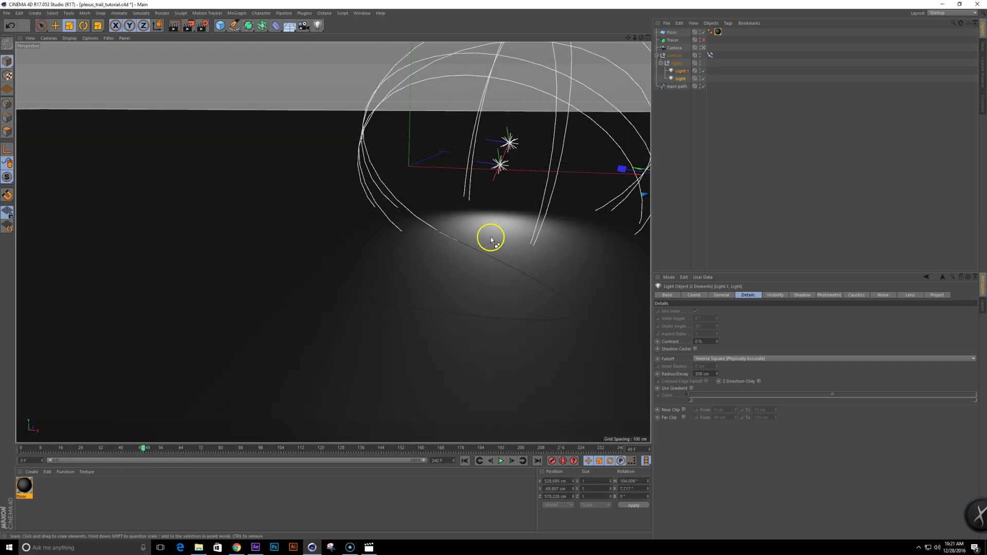
{"action": "key", "text": "ctrl+r"}
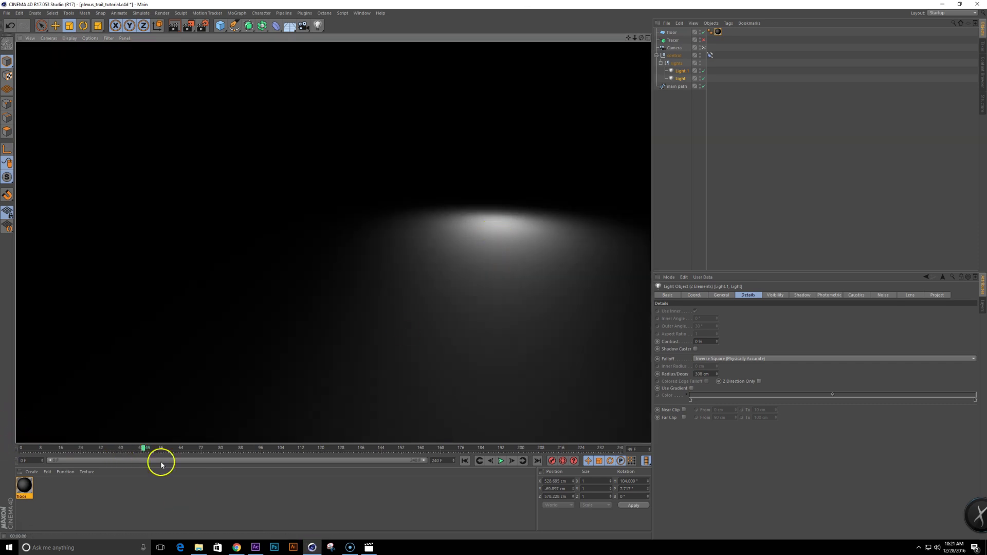
{"action": "left_click_drag", "start_coordinate": [143, 448], "coordinate": [283, 447]}
{"action": "key", "text": "ctrl+r"}
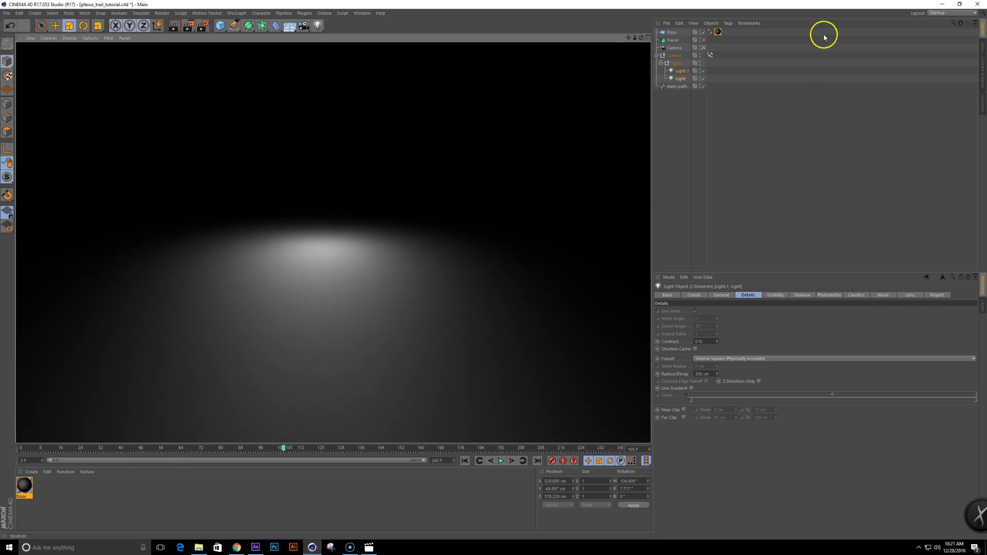
Step: Set both lights' falloff radius to 262 cm and render the camera view
{"action": "left_click", "coordinate": [682, 71]}
{"action": "left_click", "coordinate": [681, 79], "text": "shift"}
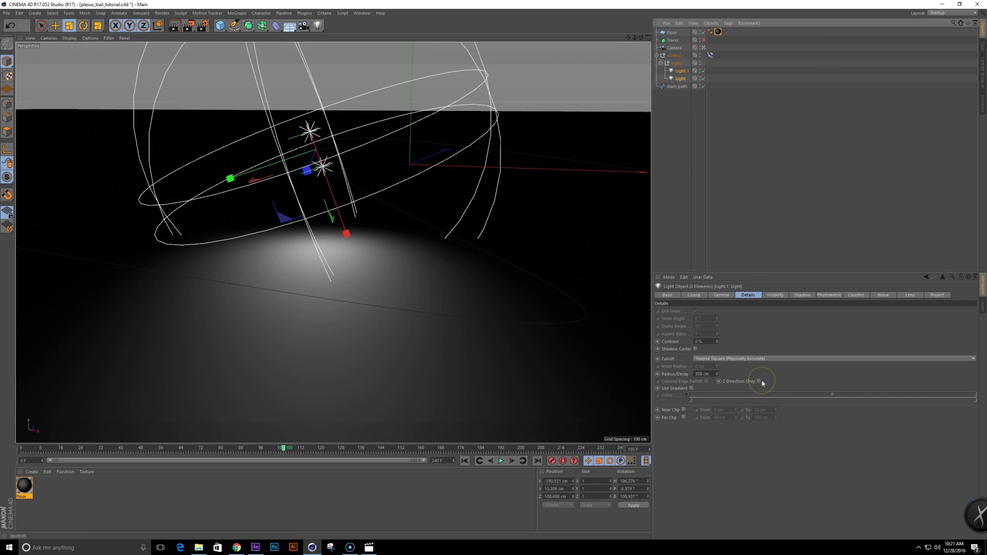
{"action": "mouse_move", "coordinate": [716, 373]}
{"action": "left_mouse_down"}
{"action": "mouse_move", "coordinate": [717, 360]}
{"action": "mouse_move", "coordinate": [718, 375]}
{"action": "left_mouse_up"}
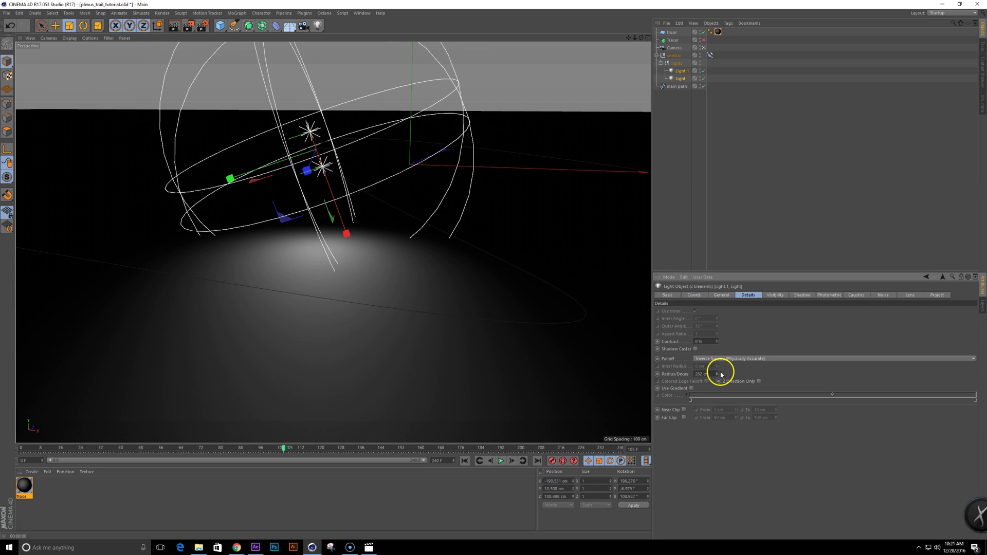
{"action": "key", "text": "ctrl+r"}
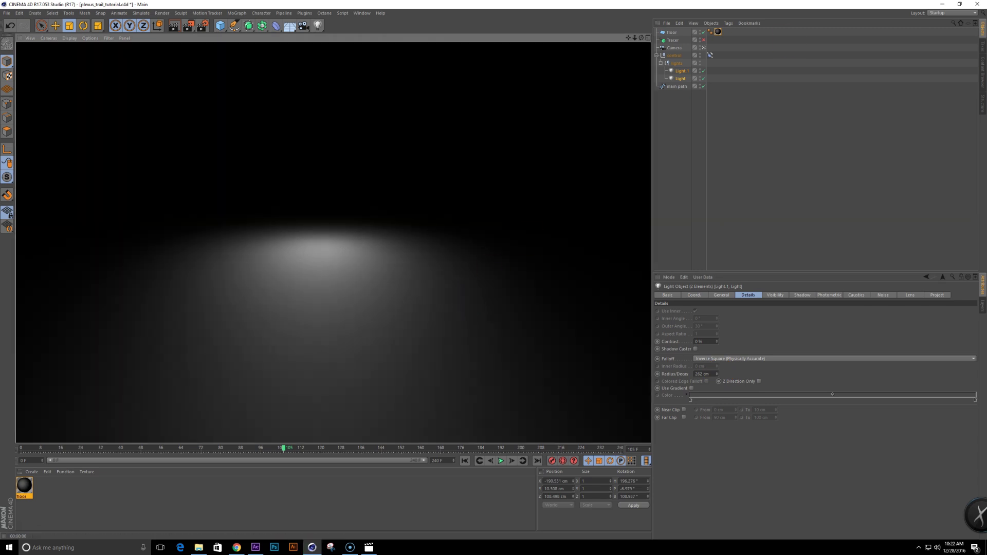
Step: Reduce the floor material's specular width to 61% and render the view
{"action": "double_click", "coordinate": [718, 32]}
{"action": "left_click_drag", "start_coordinate": [901, 437], "coordinate": [880, 436]}
{"action": "key", "text": "ctrl+r"}
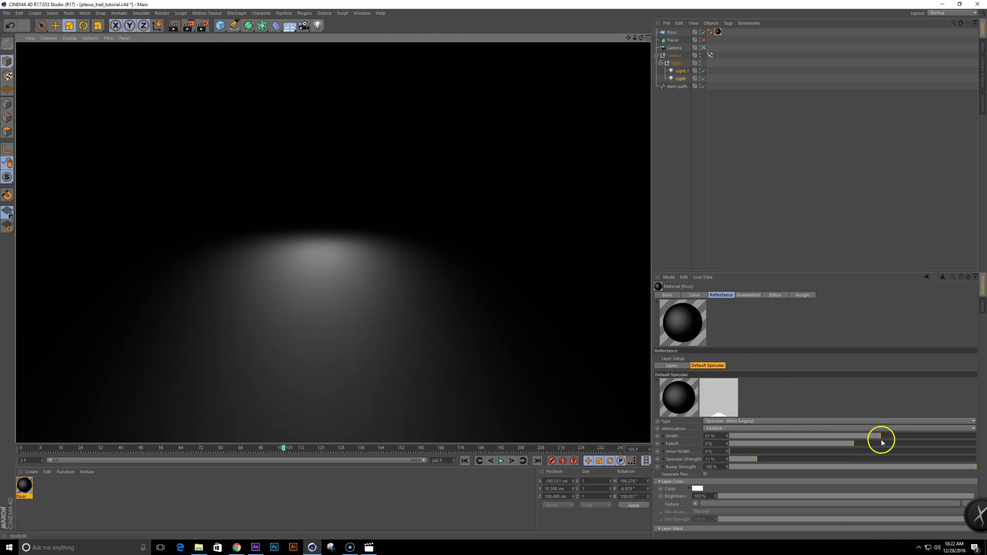
Step: Set both lights' falloff radius to 322 cm and render a preview of the view
{"action": "left_click", "coordinate": [686, 72]}
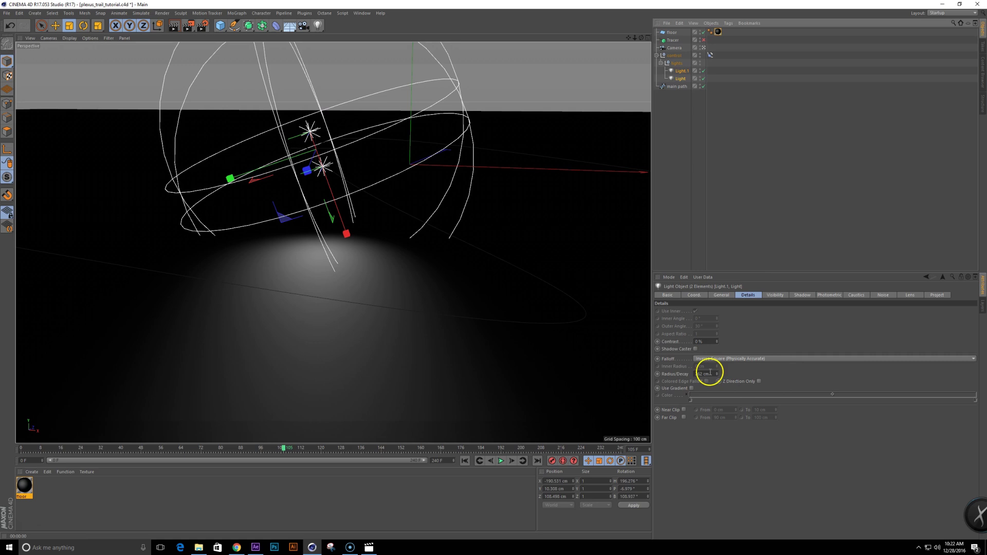
{"action": "left_click_drag", "start_coordinate": [716, 374], "coordinate": [717, 374]}
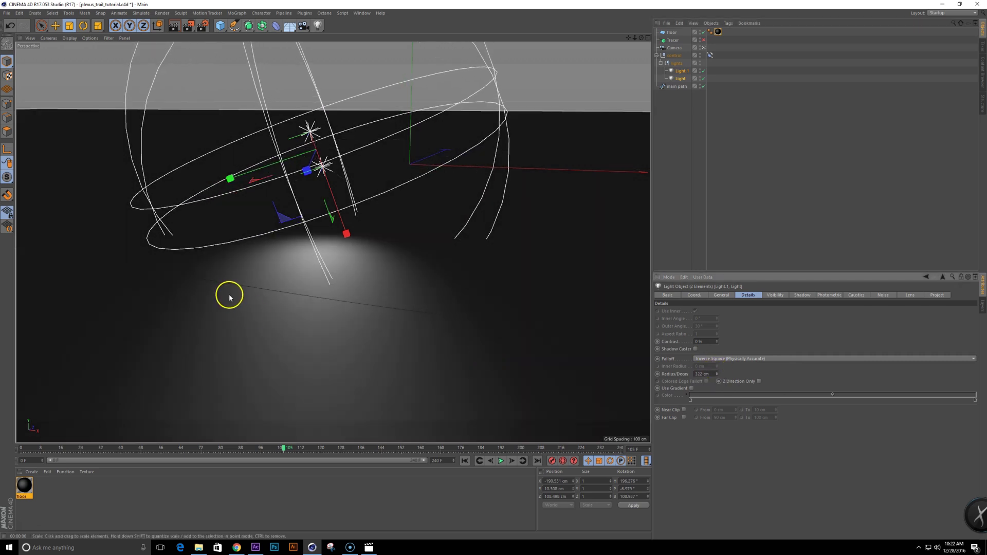
{"action": "key", "text": "ctrl+r"}
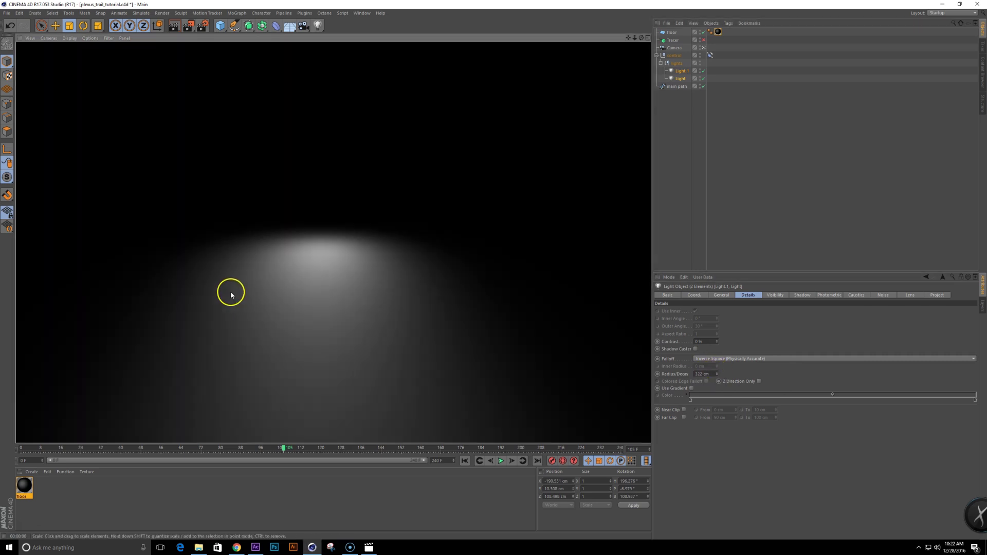
Step: Set the floor material's specular strength to 15% and render the camera view at frame 113
{"action": "left_click", "coordinate": [718, 32]}
{"action": "left_click_drag", "start_coordinate": [726, 460], "coordinate": [767, 461]}
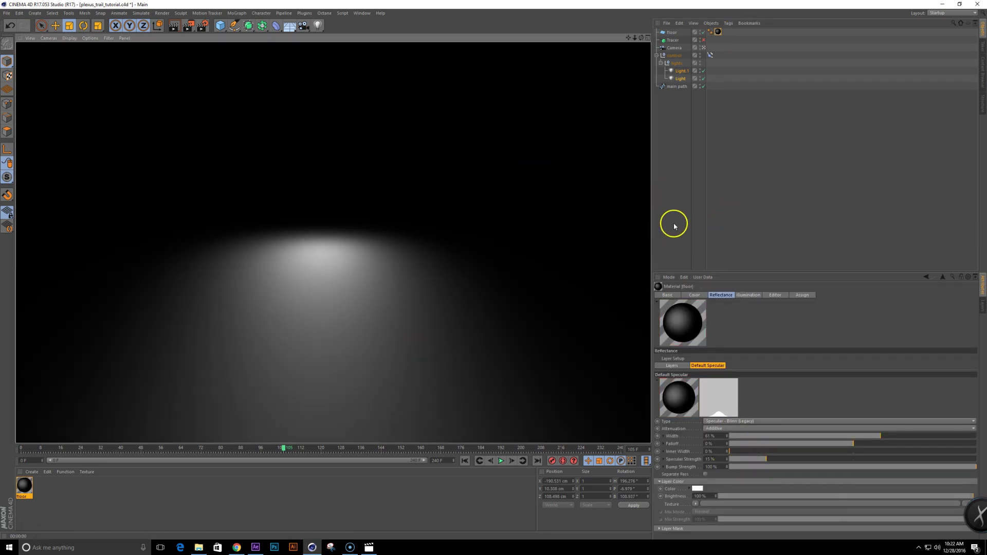
{"action": "left_click", "coordinate": [677, 227]}
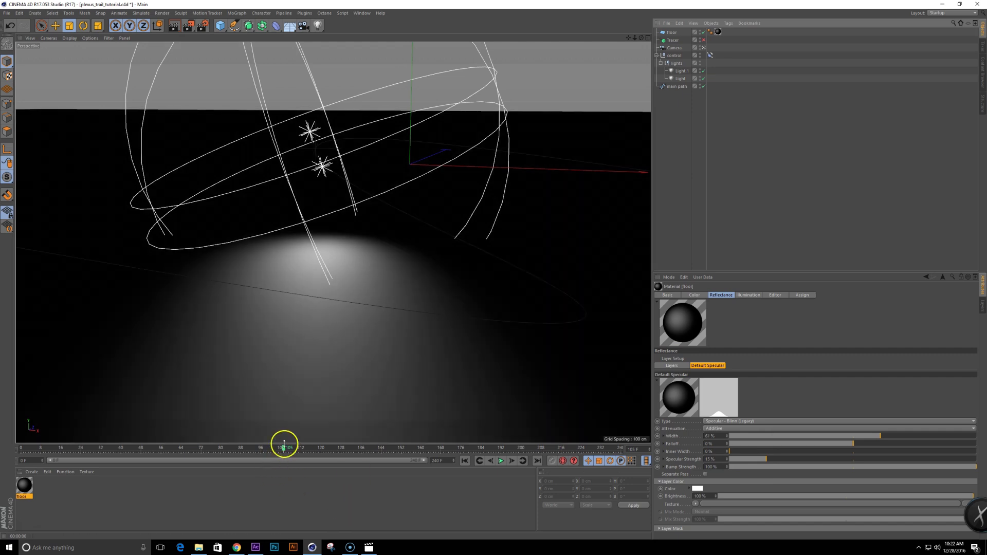
{"action": "left_click_drag", "start_coordinate": [284, 445], "coordinate": [304, 429]}
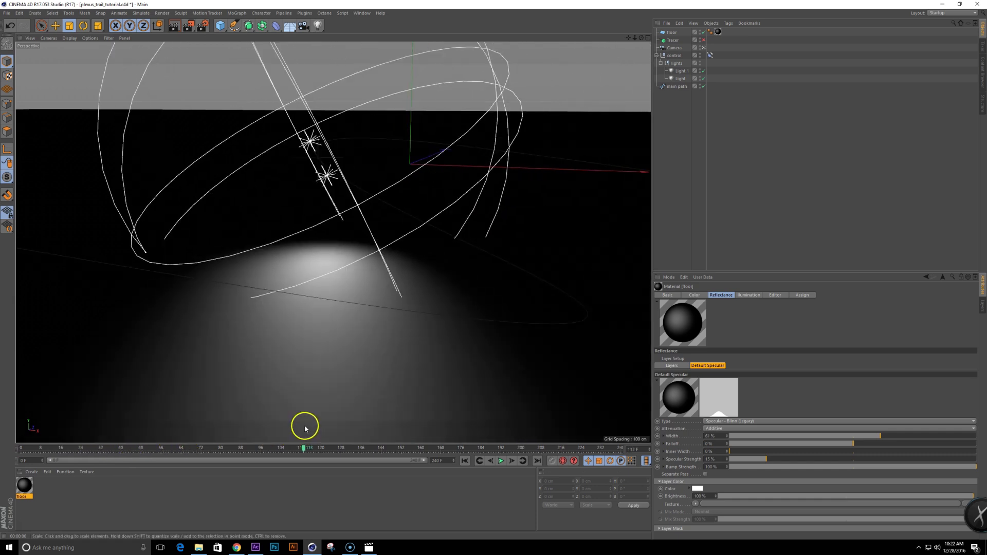
{"action": "key", "text": "ctrl+r"}
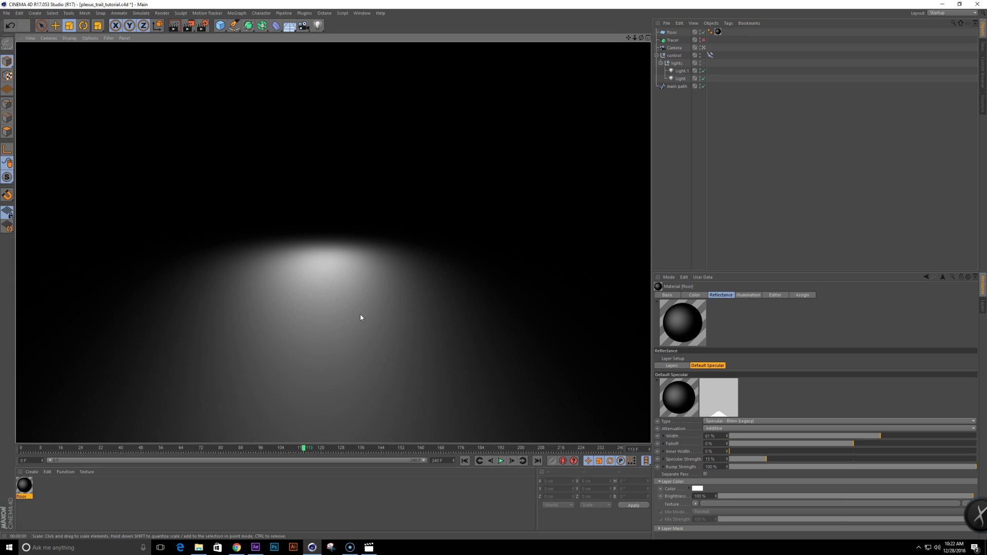
Step: Switch to Movies & TV, play part of the PlexusTrail_v3 reference video, and return to Cinema 4D
{"action": "left_click", "coordinate": [368, 547]}
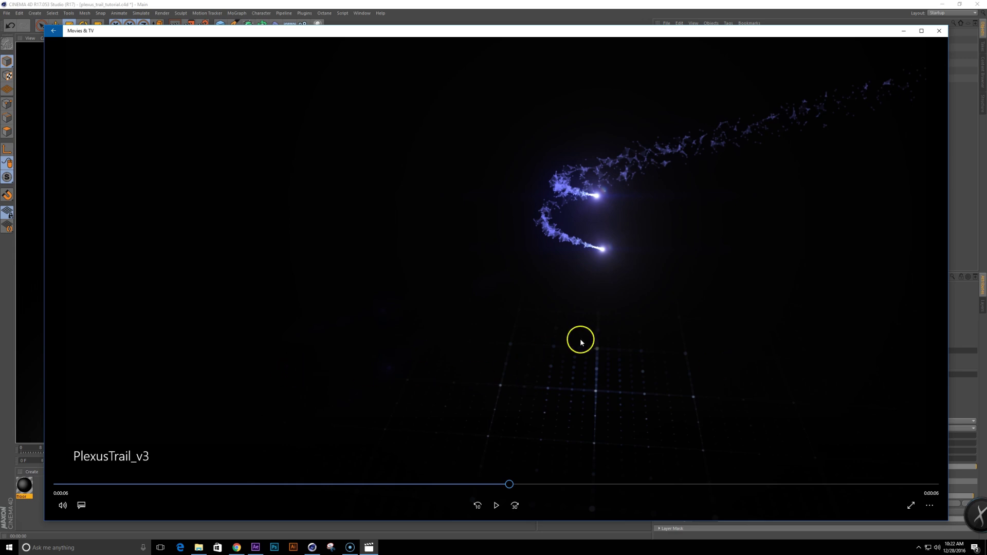
{"action": "left_click", "coordinate": [492, 509]}
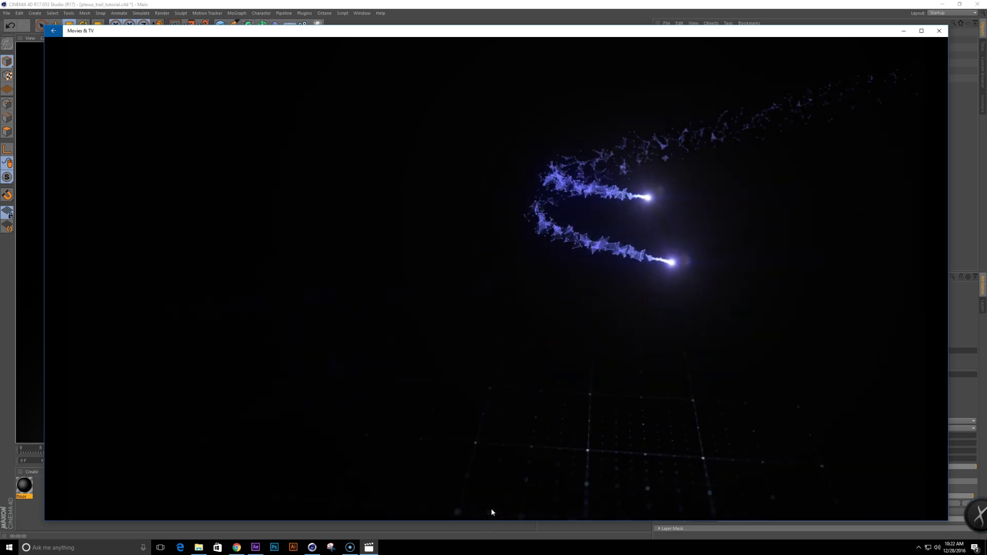
{"action": "left_click", "coordinate": [247, 477]}
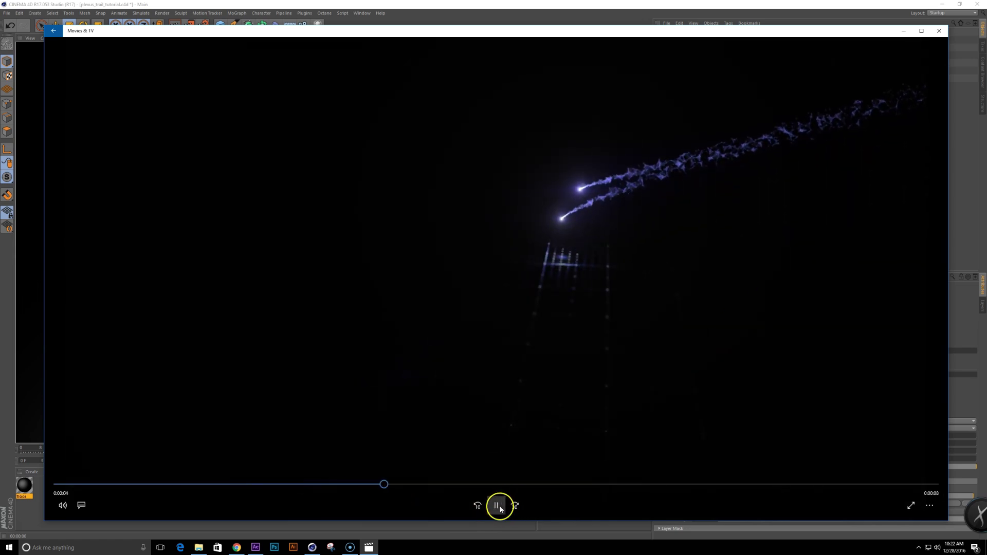
{"action": "left_click", "coordinate": [265, 4]}
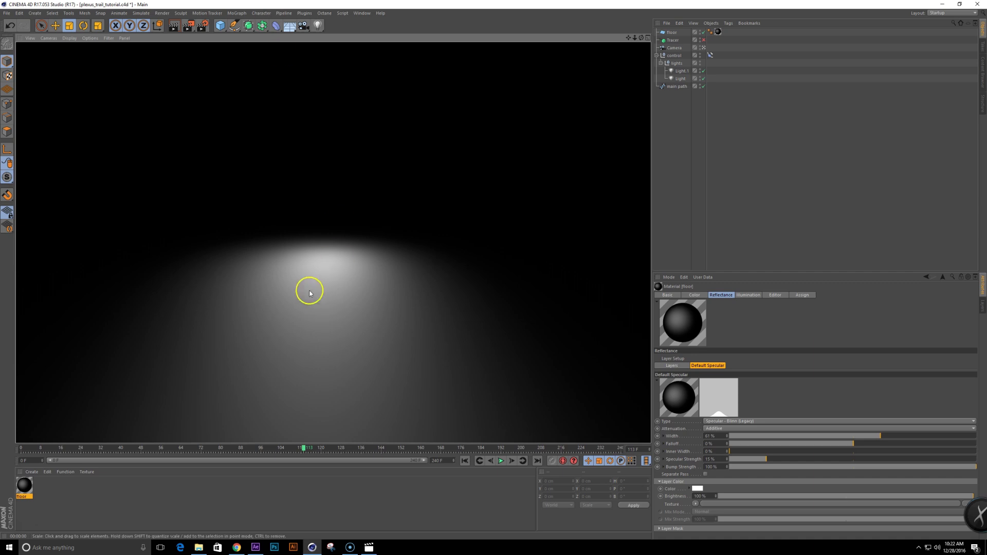
Step: Render the camera view at frame 48 to examine the light's reflection on the floor
{"action": "left_click", "coordinate": [405, 281]}
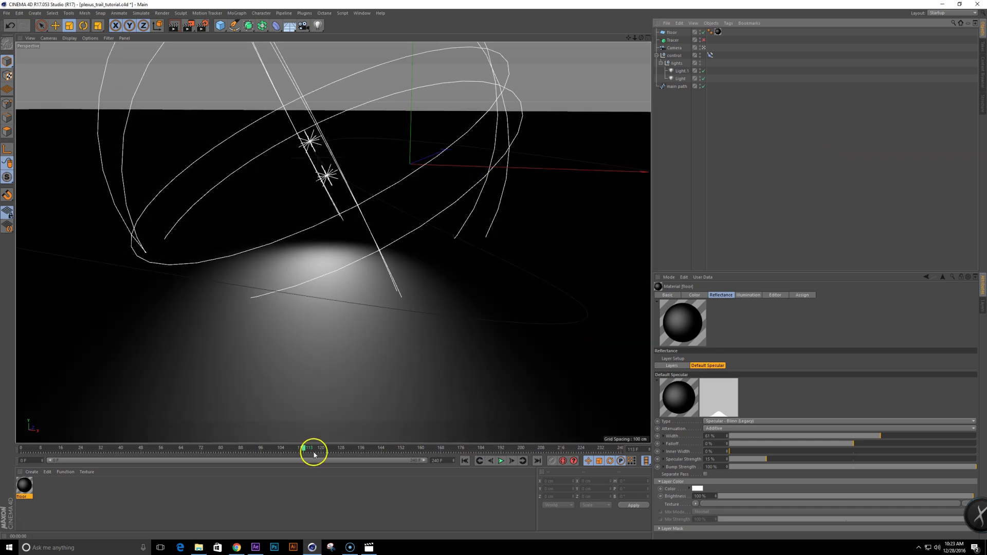
{"action": "left_click_drag", "start_coordinate": [305, 451], "coordinate": [142, 418]}
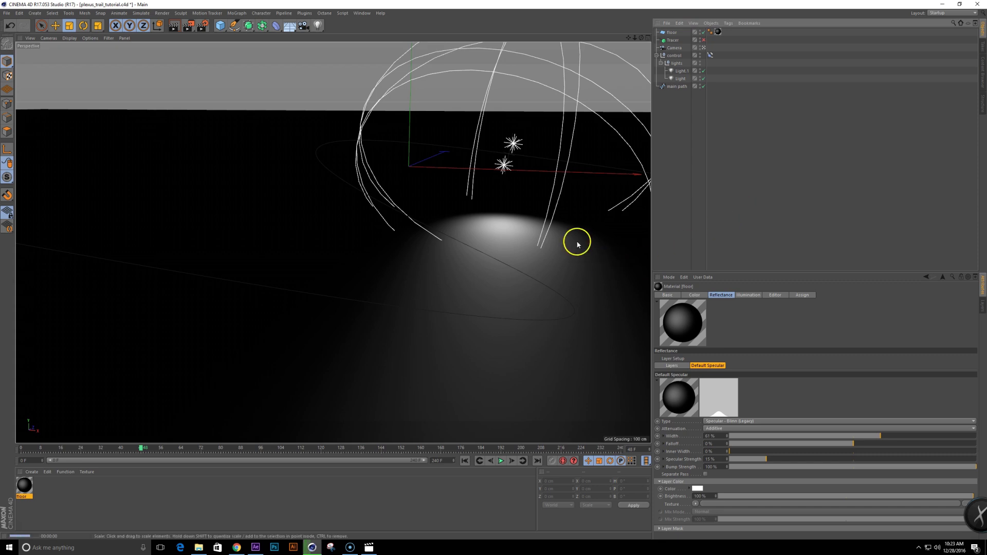
{"action": "key", "text": "ctrl+r"}
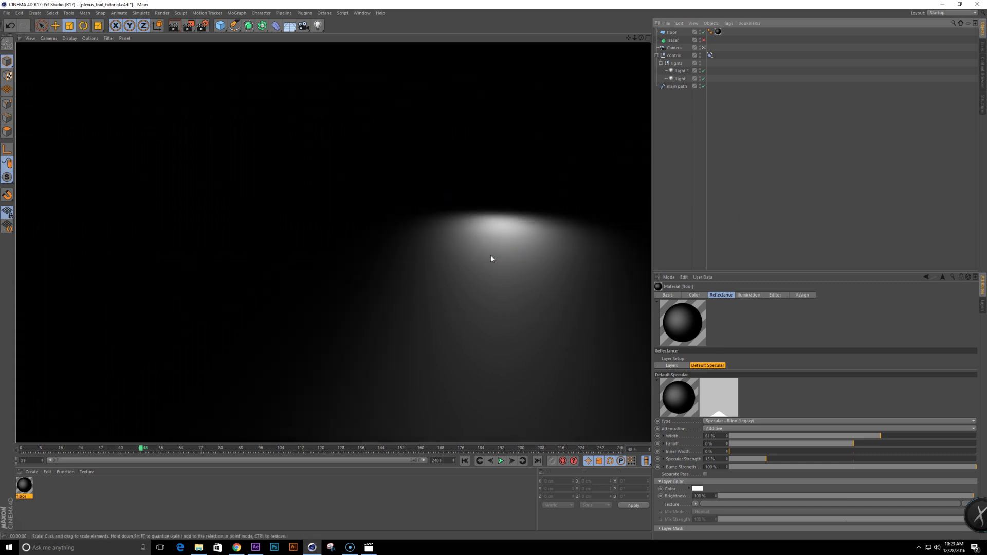
{"action": "left_click", "coordinate": [667, 235]}
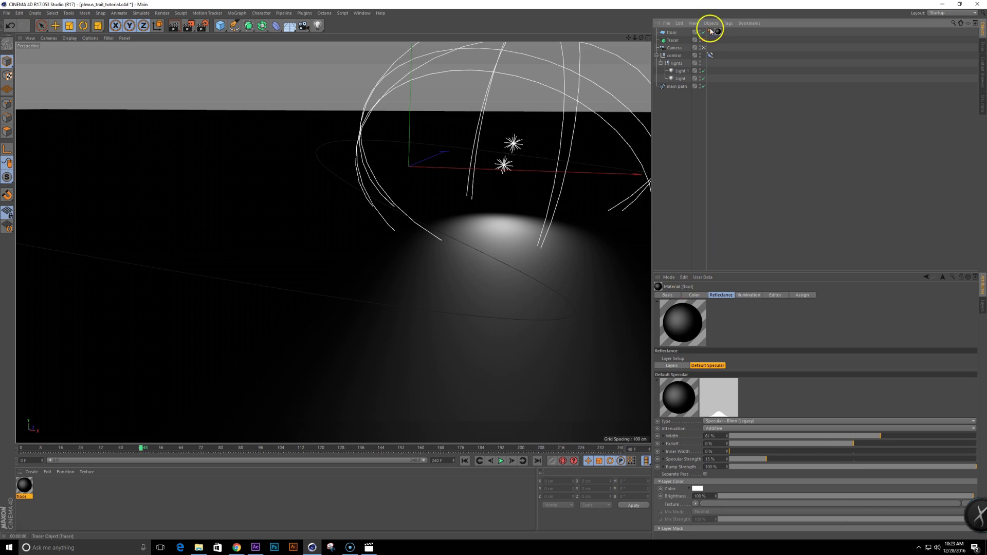
Step: Leave the camera view and add a particle Emitter to the scene
{"action": "left_click", "coordinate": [704, 46]}
{"action": "left_click_drag", "start_coordinate": [427, 252], "coordinate": [414, 307], "text": "alt"}
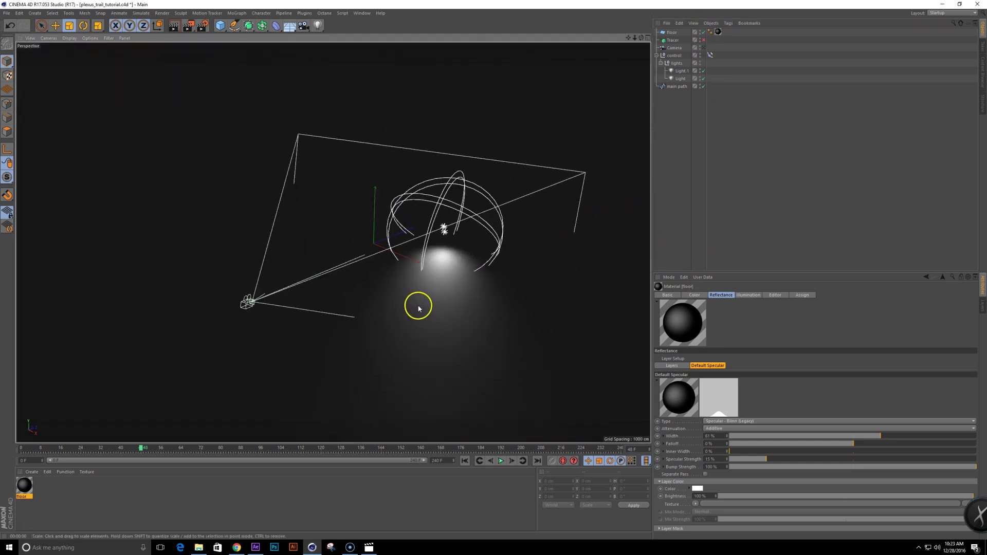
{"action": "key", "text": "shift+c"}
{"action": "type", "text": "emit"}
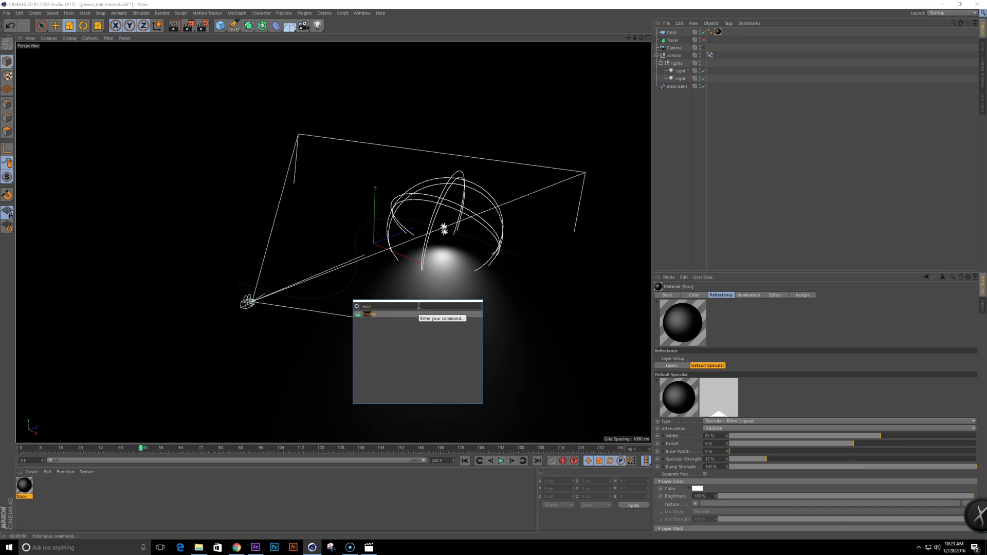
{"action": "key", "text": "Return"}
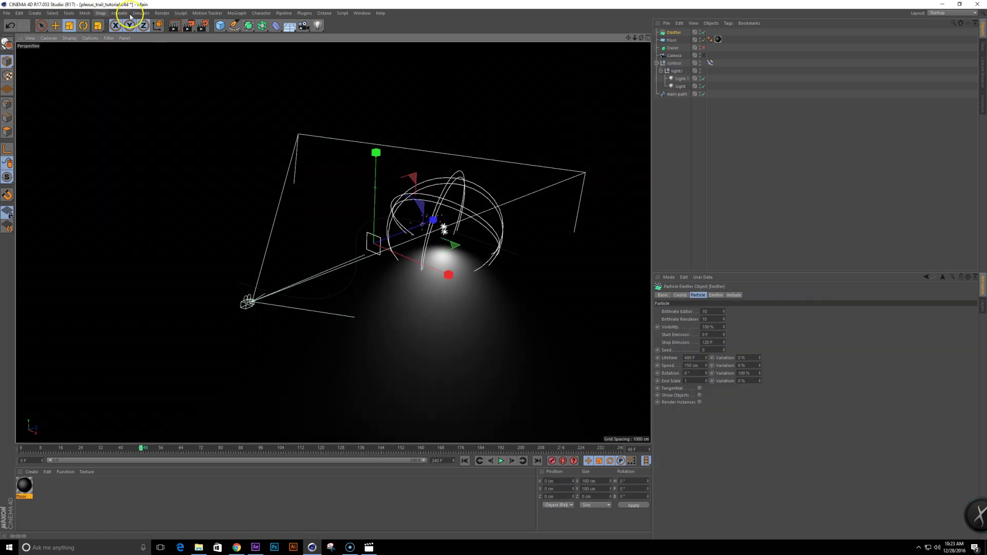
{"action": "left_click", "coordinate": [129, 13]}
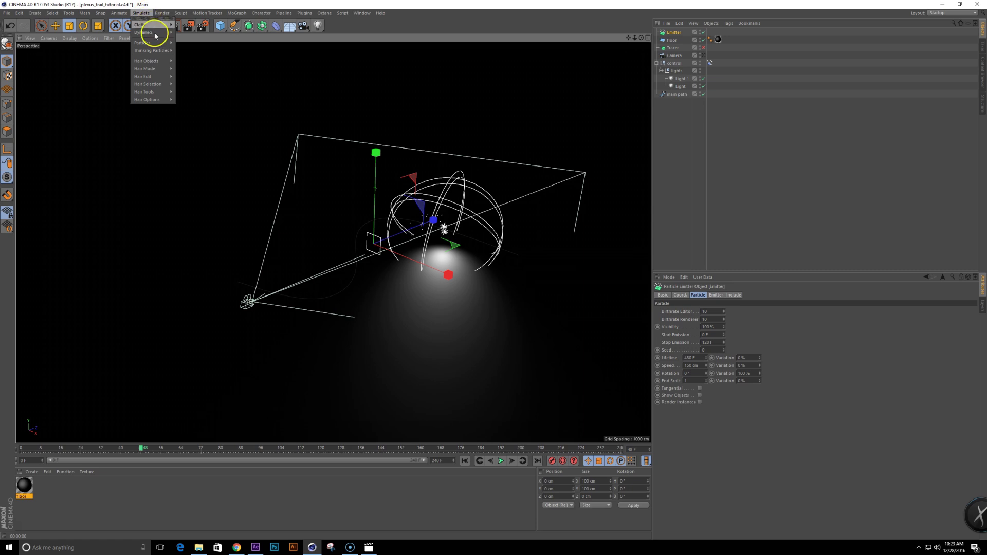
{"action": "mouse_move", "coordinate": [159, 46]}
{"action": "left_click", "coordinate": [663, 201]}
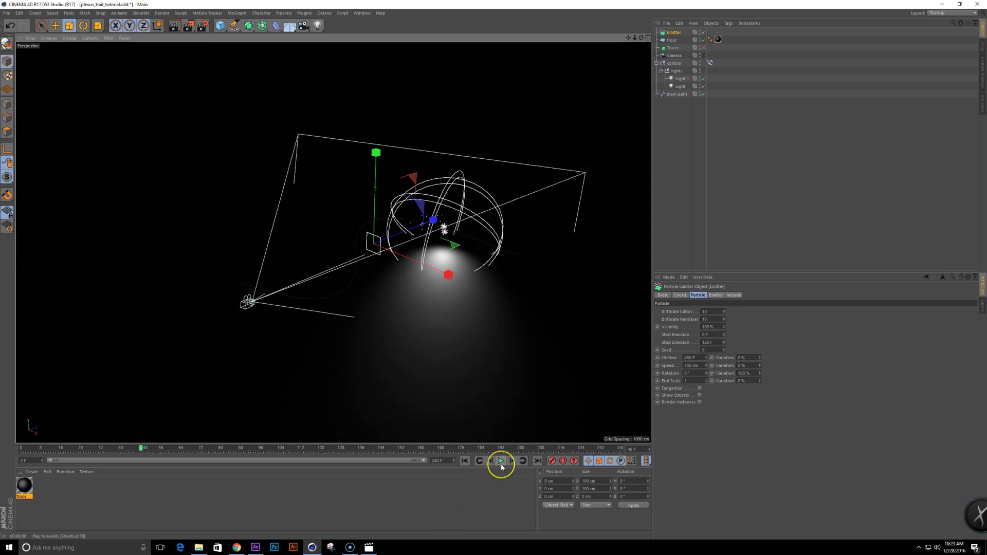
Step: Play the animation briefly to preview the emitter's particles
{"action": "left_click", "coordinate": [500, 461]}
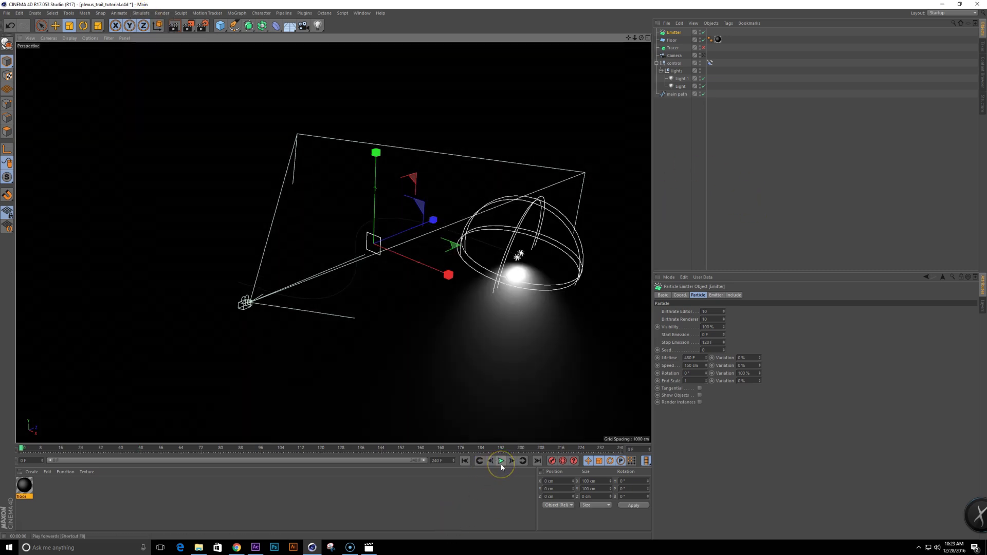
{"action": "left_click", "coordinate": [500, 461]}
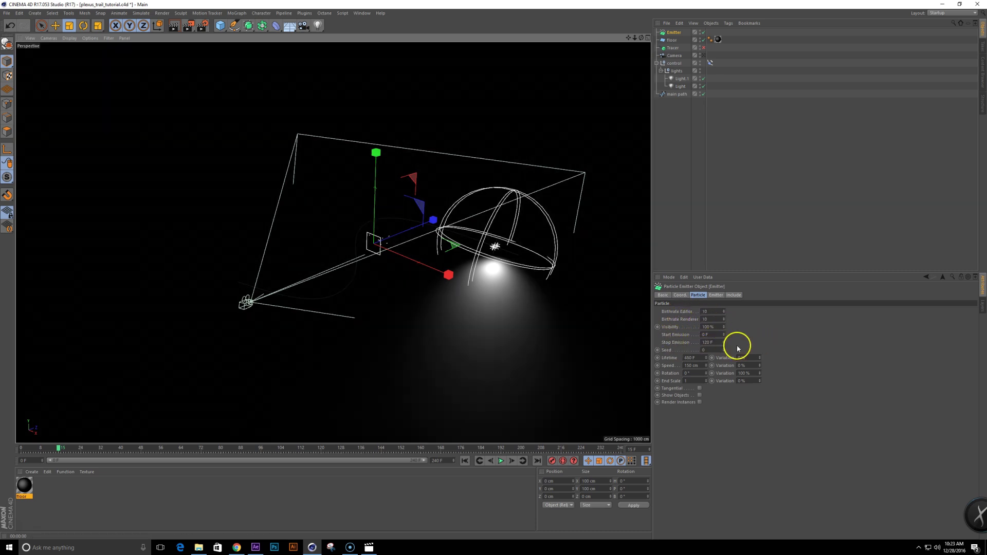
Step: Set the emitter's stop emission to 240 F and its particle lifetime to 200 F
{"action": "double_click", "coordinate": [709, 341]}
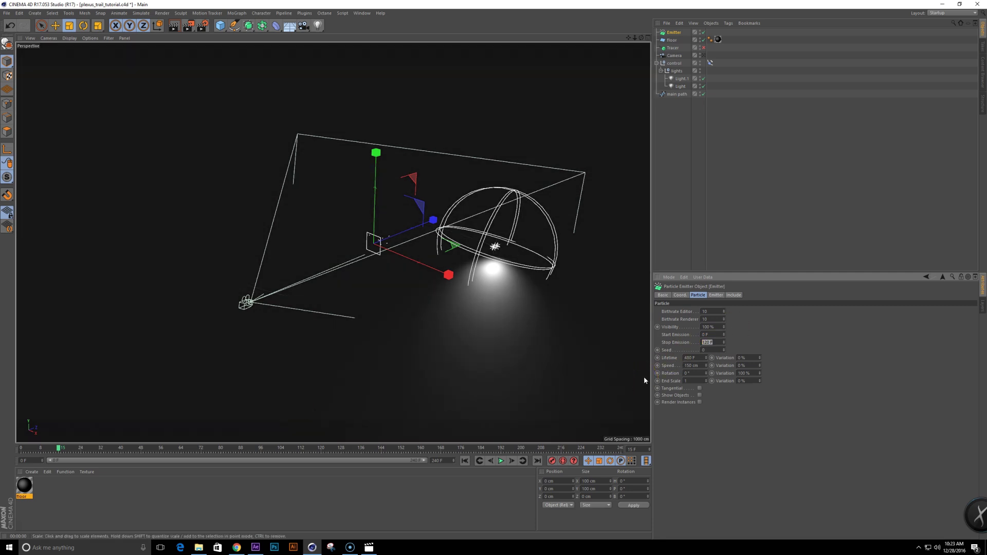
{"action": "type", "text": "3"}
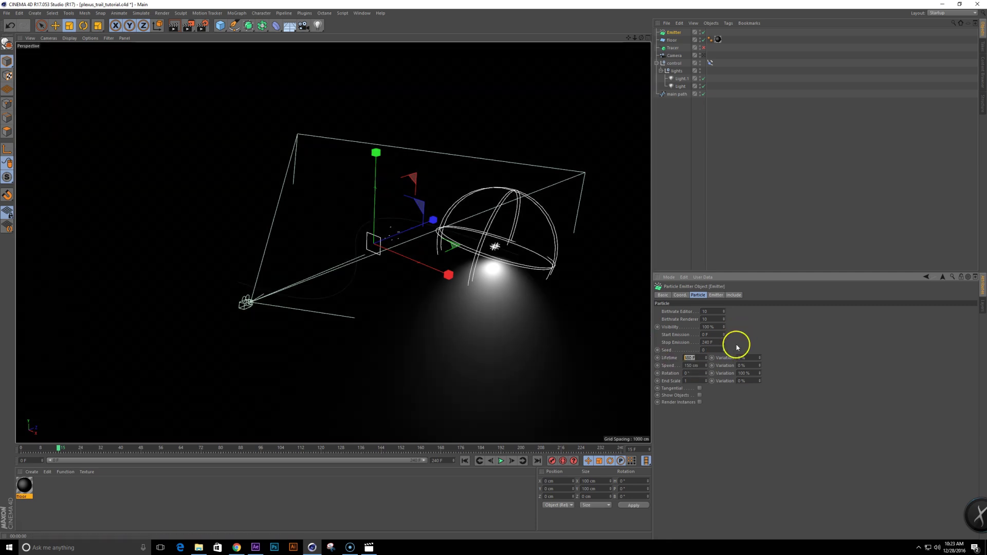
{"action": "left_click", "coordinate": [689, 358]}
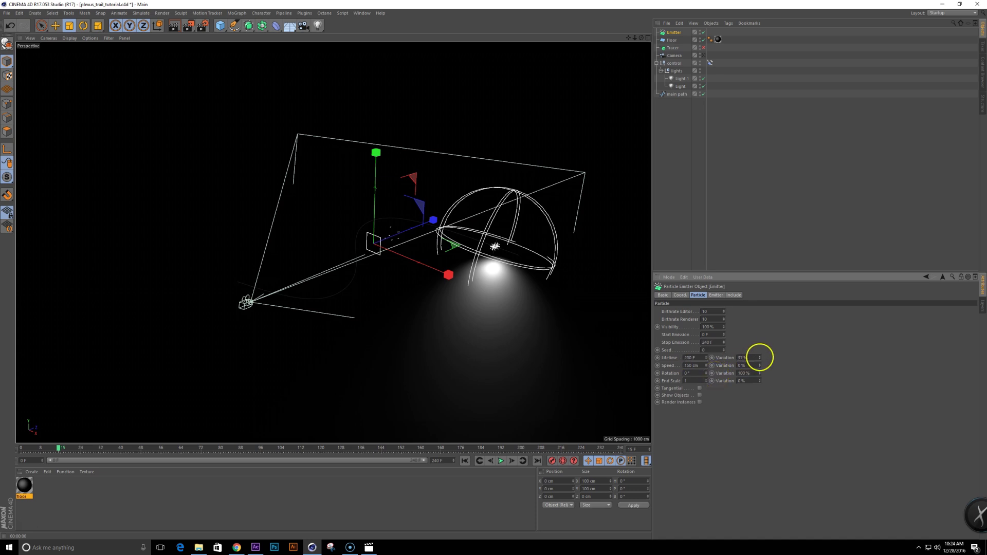
Step: Set the emitter's particle speed to 50 cm with 17% variation and enable the Tangential option
{"action": "left_click", "coordinate": [698, 365]}
{"action": "left_click", "coordinate": [700, 388]}
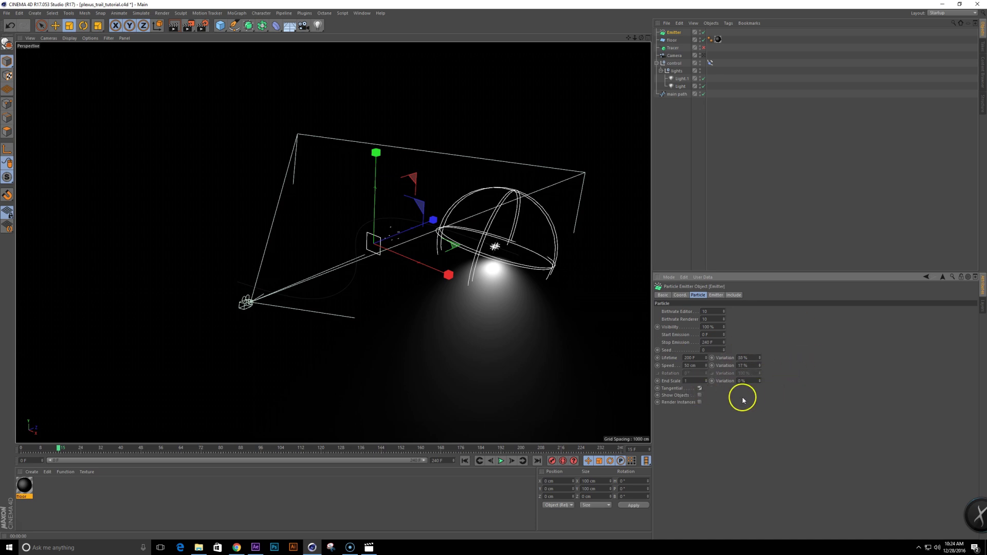
Step: Nest the Emitter under Light 1 and reset all its position and rotation values to 0
{"action": "left_click", "coordinate": [676, 34]}
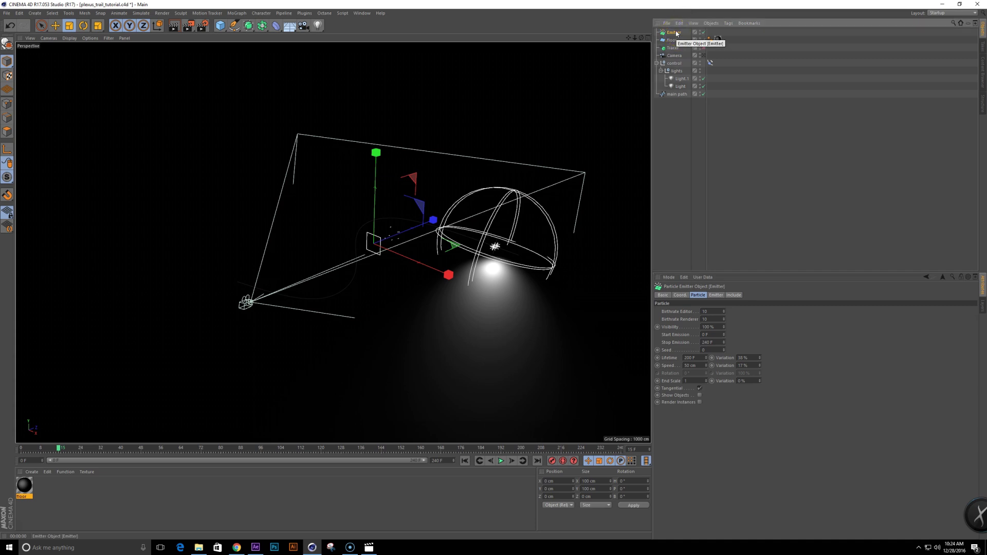
{"action": "left_click", "coordinate": [678, 35]}
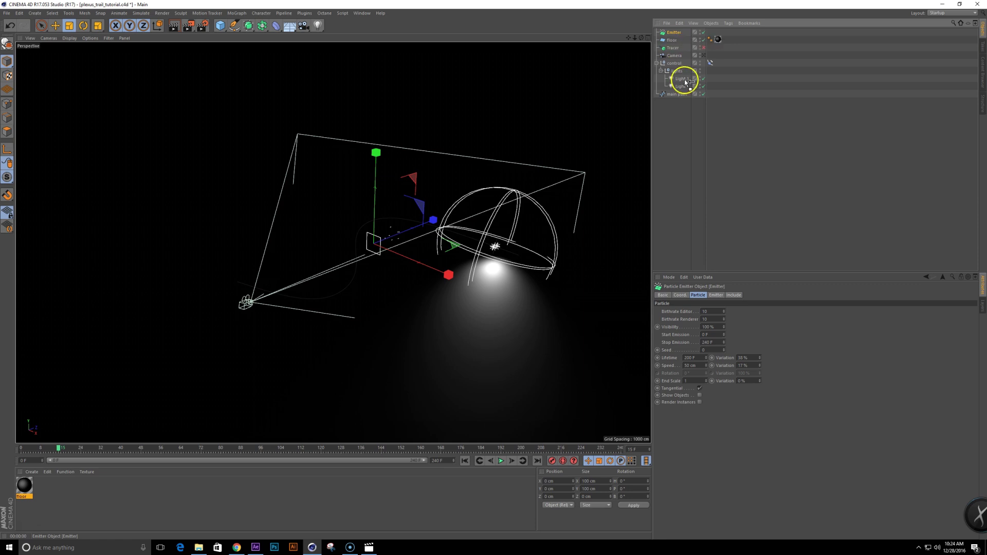
{"action": "left_click_drag", "start_coordinate": [685, 81], "coordinate": [686, 84]}
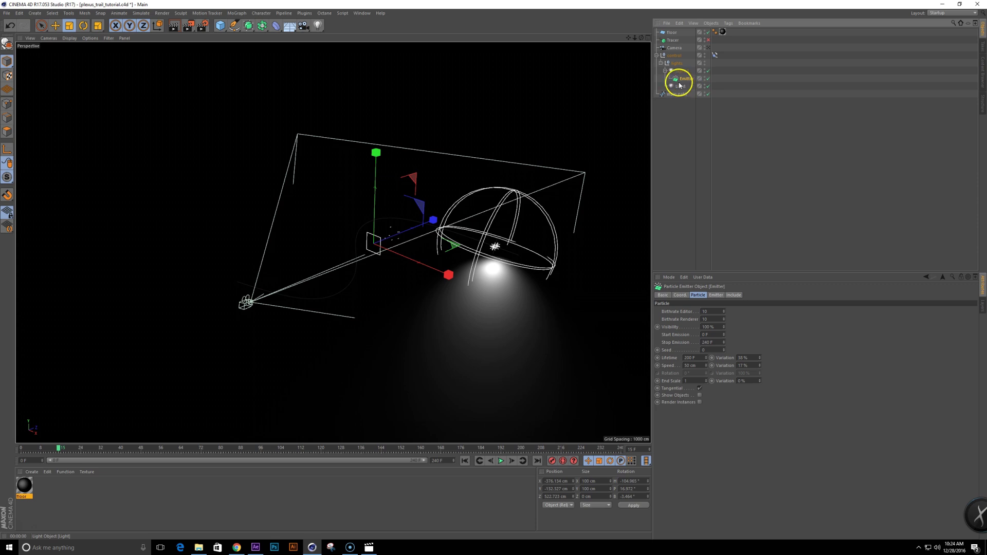
{"action": "left_click", "coordinate": [679, 295]}
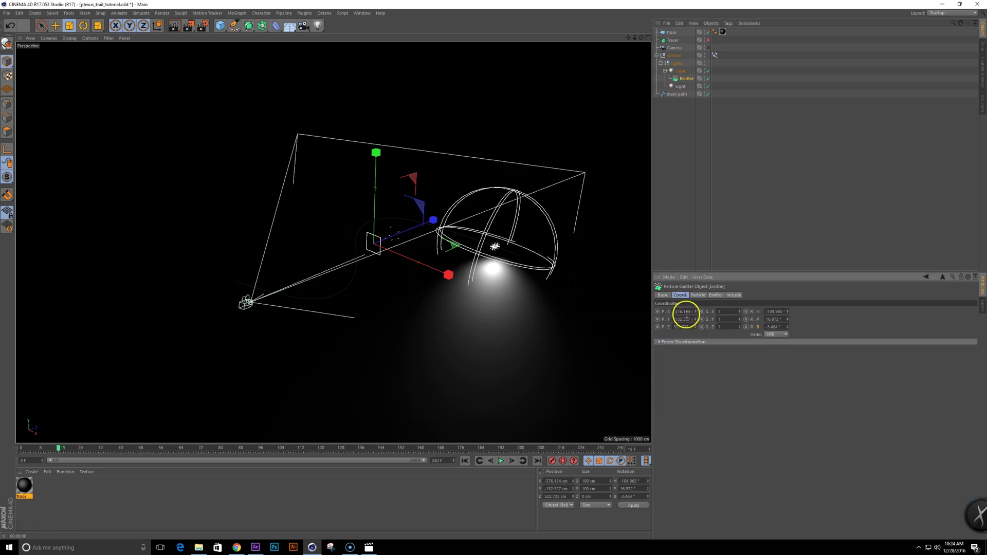
{"action": "right_click", "coordinate": [696, 312]}
{"action": "right_click", "coordinate": [695, 327]}
{"action": "right_click", "coordinate": [787, 312]}
{"action": "right_click", "coordinate": [787, 327]}
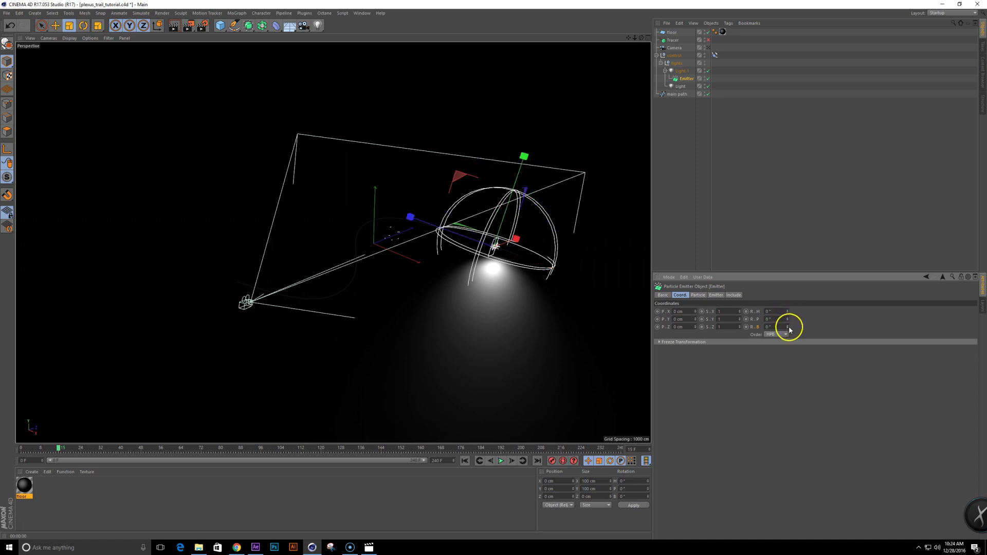
Step: Copy the Emitter under the second light, Light, and reset the copy's X position to 0 cm
{"action": "scroll", "coordinate": [472, 252], "scroll_direction": "up", "scroll_amount": 2}
{"action": "right_click_drag", "start_coordinate": [471, 252], "coordinate": [621, 225], "text": "alt"}
{"action": "middle_click_drag", "start_coordinate": [613, 219], "coordinate": [420, 289], "text": "alt"}
{"action": "right_click_drag", "start_coordinate": [420, 288], "coordinate": [454, 266], "text": "alt"}
{"action": "left_click_drag", "start_coordinate": [455, 264], "coordinate": [392, 249], "text": "alt"}
{"action": "middle_click_drag", "start_coordinate": [305, 200], "coordinate": [345, 246], "text": "alt"}
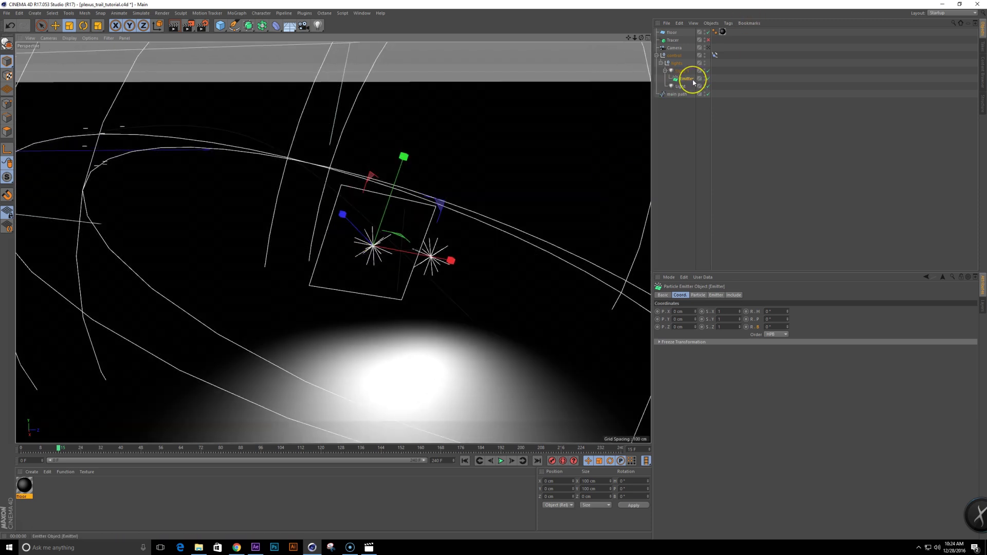
{"action": "left_click_drag", "start_coordinate": [691, 81], "coordinate": [687, 92]}
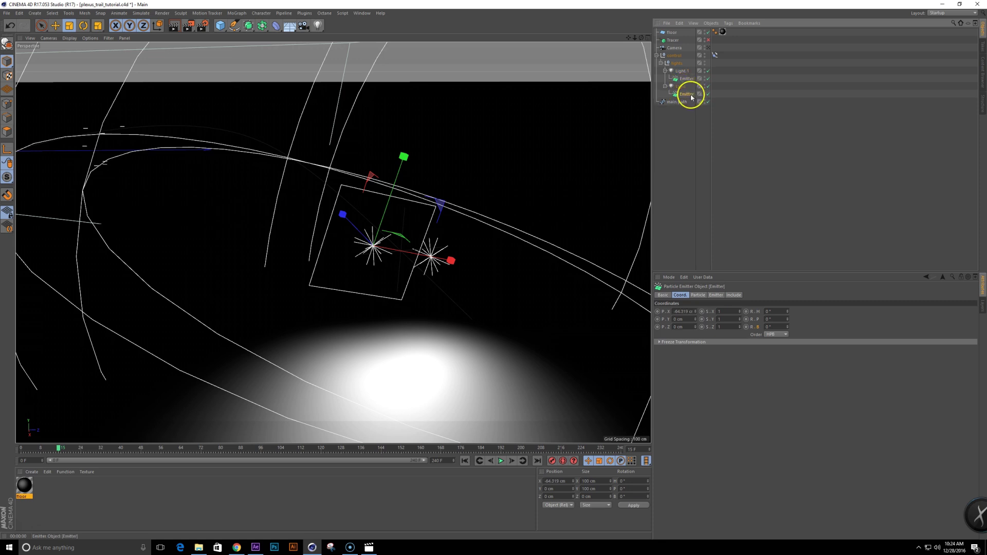
{"action": "right_click", "coordinate": [696, 312]}
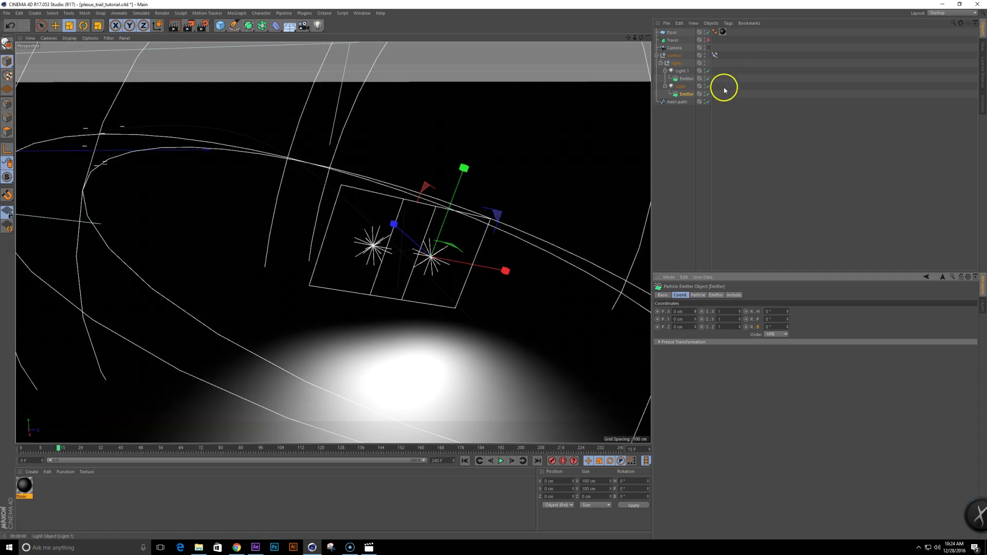
Step: Select both emitters and set their X-Size and Y-Size to 0 cm
{"action": "left_click", "coordinate": [685, 78], "text": "ctrl"}
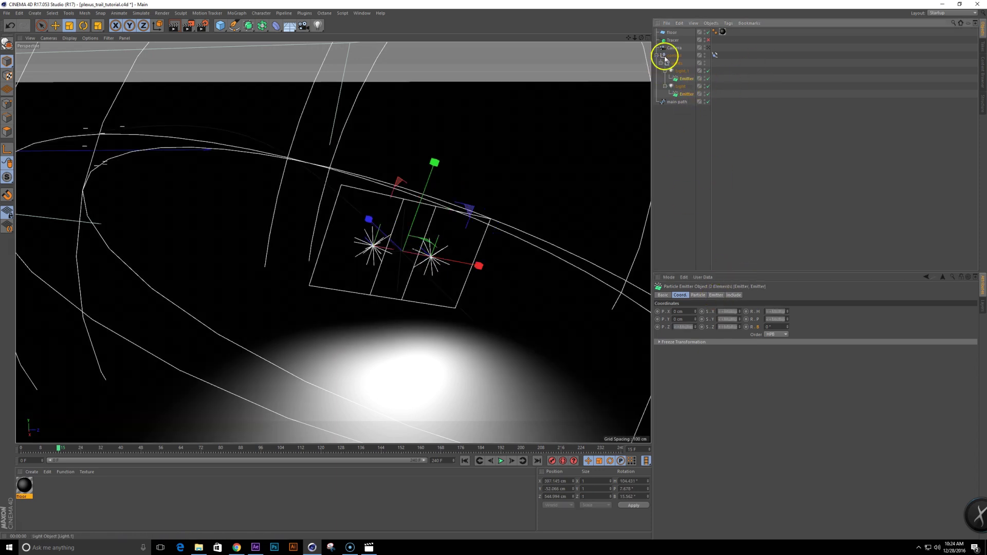
{"action": "left_click", "coordinate": [716, 295]}
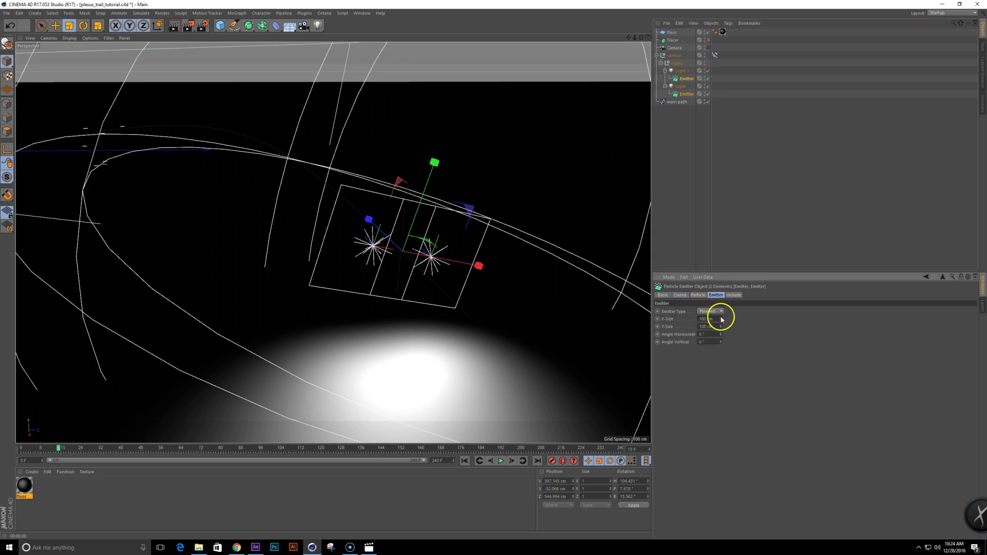
{"action": "left_click", "coordinate": [716, 318]}
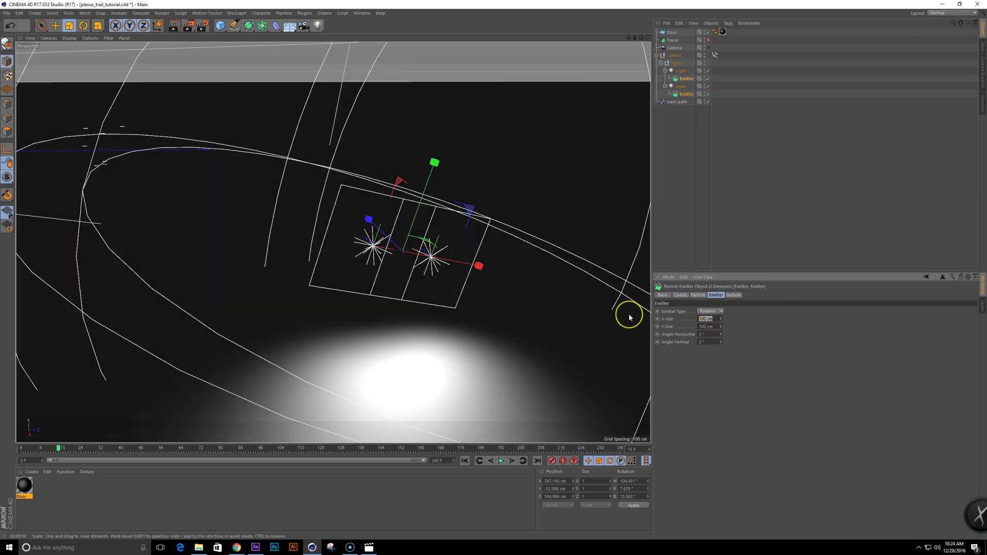
{"action": "type", "text": "0"}
{"action": "key", "text": "Tab"}
{"action": "type", "text": "0"}
{"action": "key", "text": "Return"}
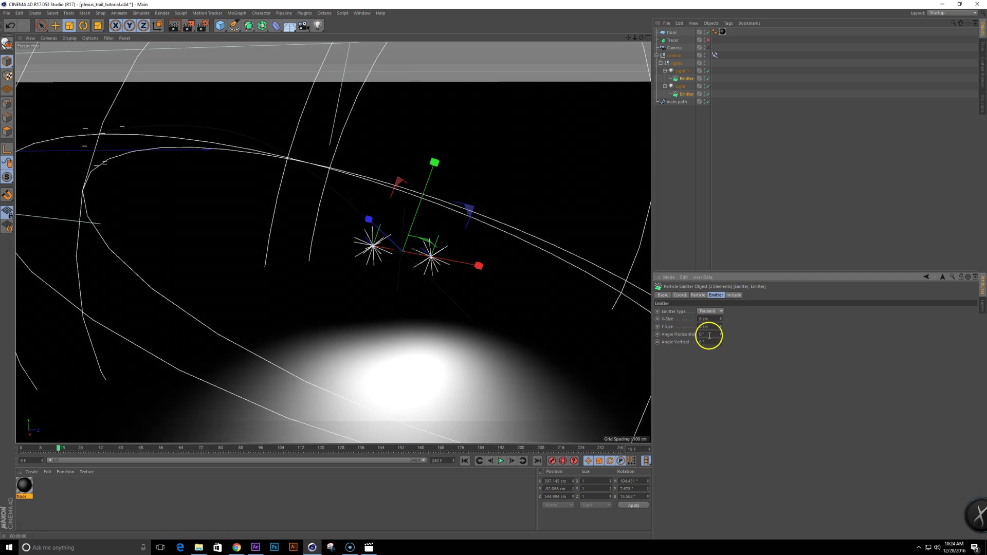
Step: Set the horizontal and vertical emission angles of both emitters to 90°
{"action": "left_click", "coordinate": [707, 334]}
{"action": "left_click", "coordinate": [685, 344]}
{"action": "type", "text": "90"}
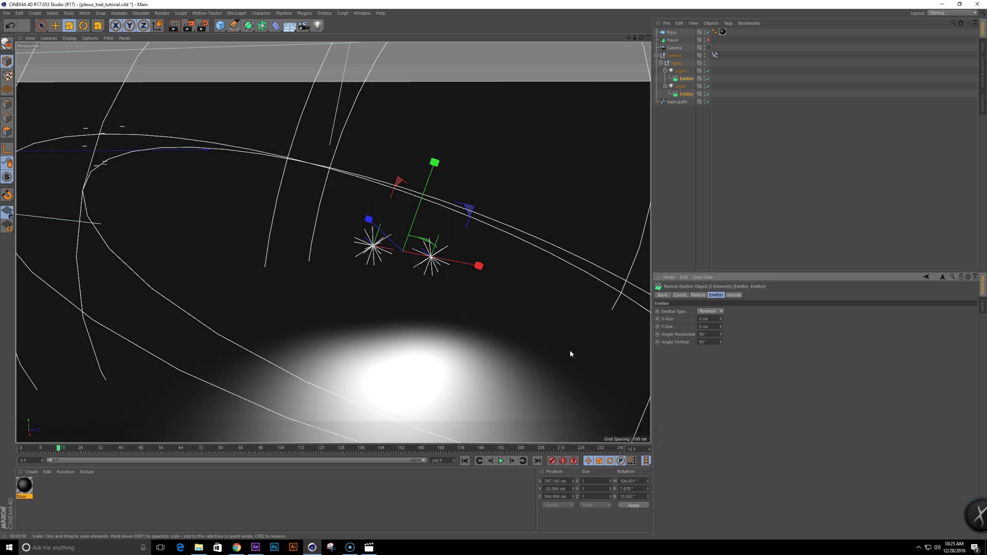
{"action": "key", "text": "Return"}
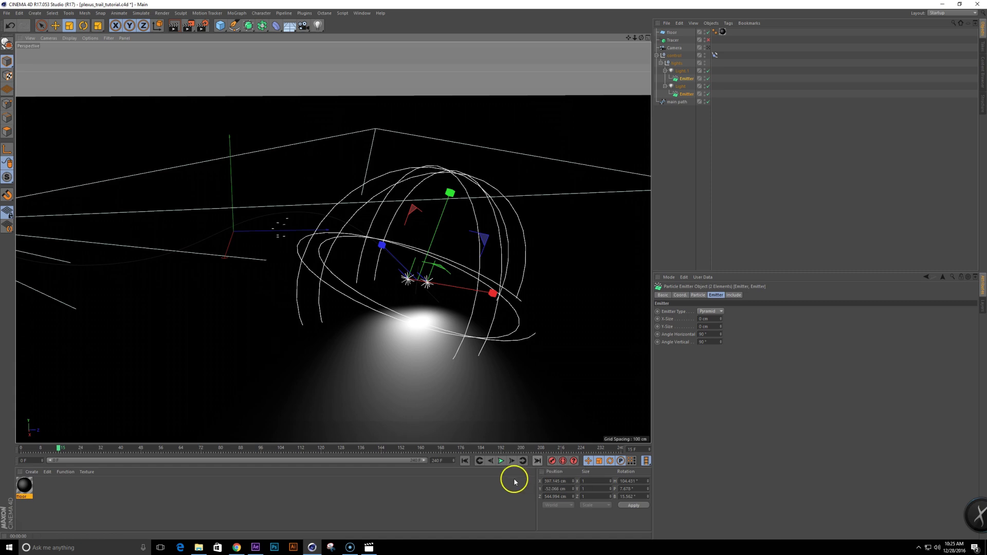
Step: Play the animation and examine up close which way the particles leave the two lights
{"action": "left_click", "coordinate": [500, 460]}
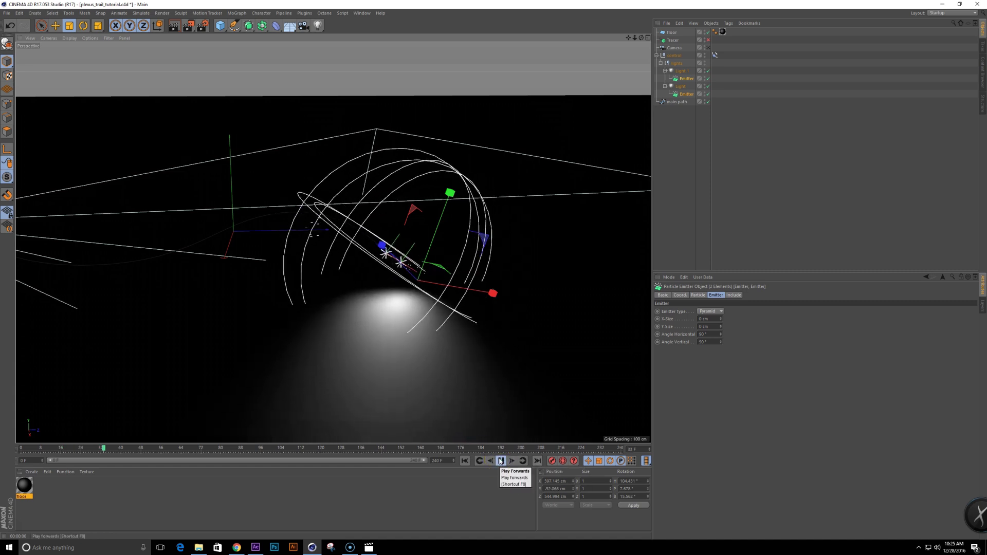
{"action": "left_click_drag", "start_coordinate": [388, 266], "coordinate": [455, 294], "text": "alt"}
{"action": "right_click_drag", "start_coordinate": [463, 294], "coordinate": [521, 293], "text": "alt"}
{"action": "right_click_drag", "start_coordinate": [470, 268], "coordinate": [456, 289], "text": "alt"}
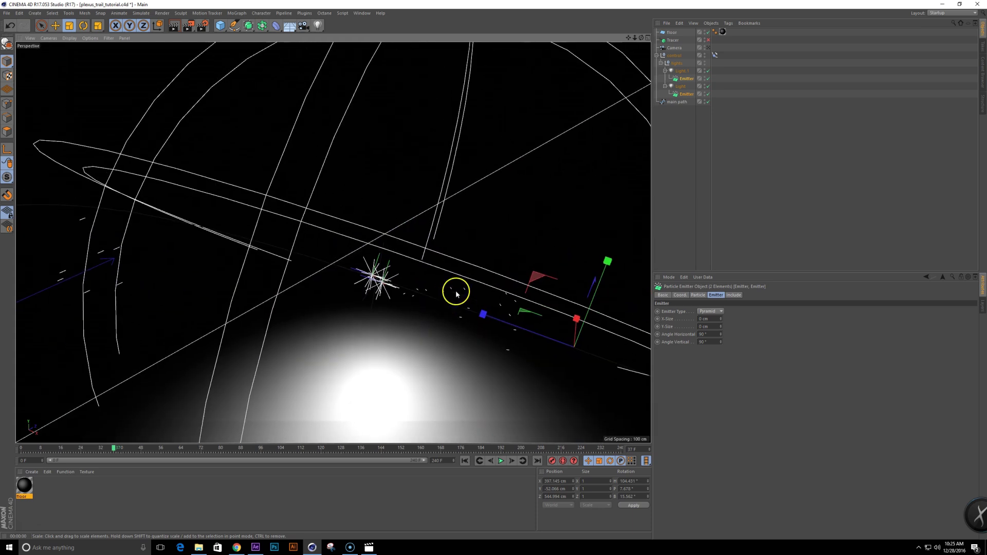
Step: Set the heading rotation (R.H) of both emitters to 180° so they emit backwards along the path
{"action": "left_click", "coordinate": [688, 95]}
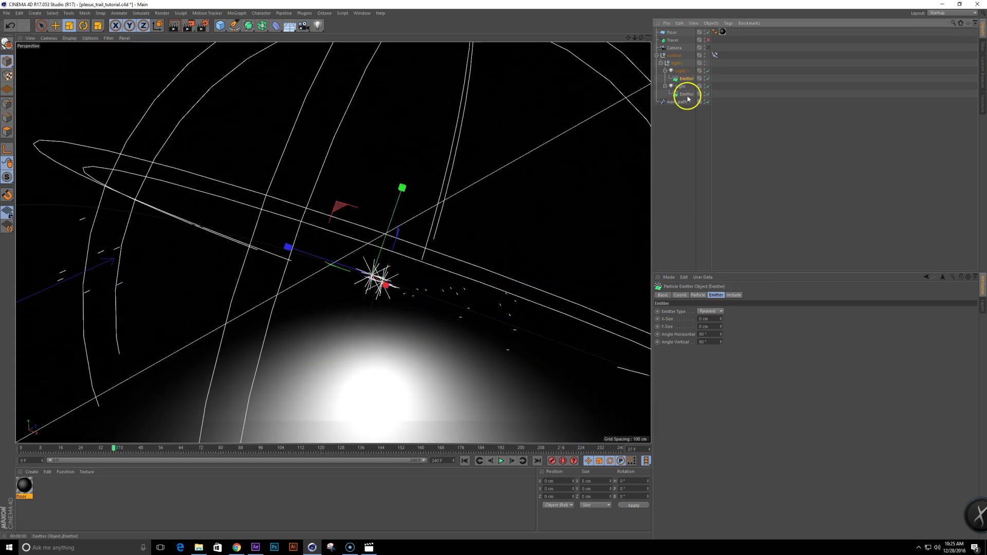
{"action": "left_click", "coordinate": [680, 295]}
{"action": "left_click_drag", "start_coordinate": [787, 312], "coordinate": [787, 311]}
{"action": "key", "text": "ctrl+z"}
{"action": "left_click", "coordinate": [781, 312]}
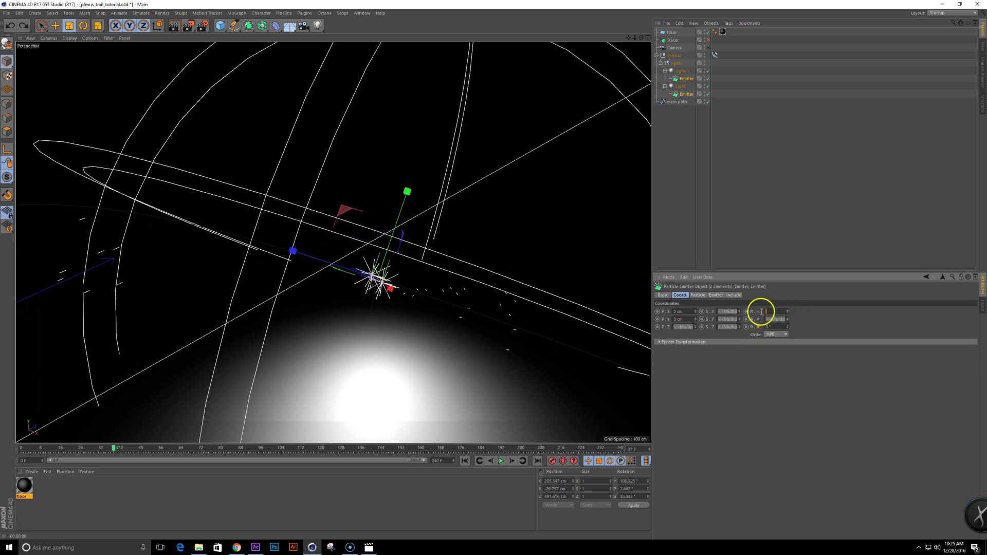
{"action": "type", "text": "180"}
{"action": "key", "text": "Return"}
Step: Replay the animation from the first frame and examine the particle trail behind the lights
{"action": "left_click", "coordinate": [465, 461]}
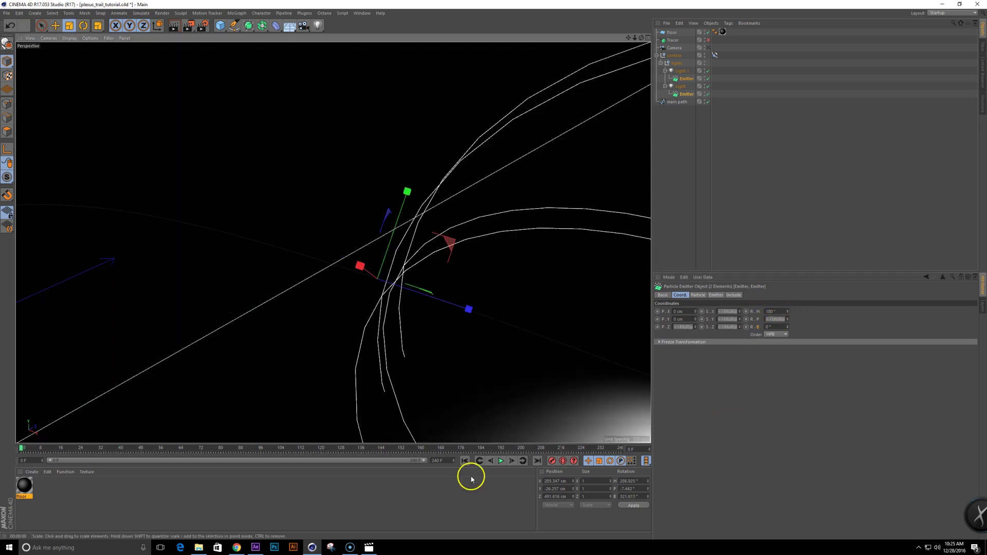
{"action": "left_click", "coordinate": [501, 461]}
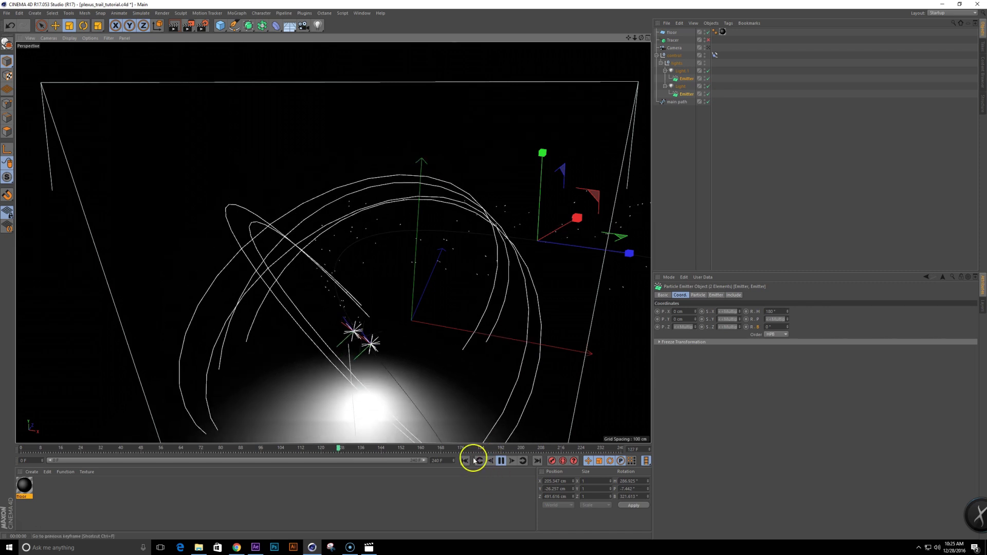
{"action": "left_click", "coordinate": [499, 460]}
{"action": "middle_click_drag", "start_coordinate": [410, 302], "coordinate": [358, 204], "text": "alt"}
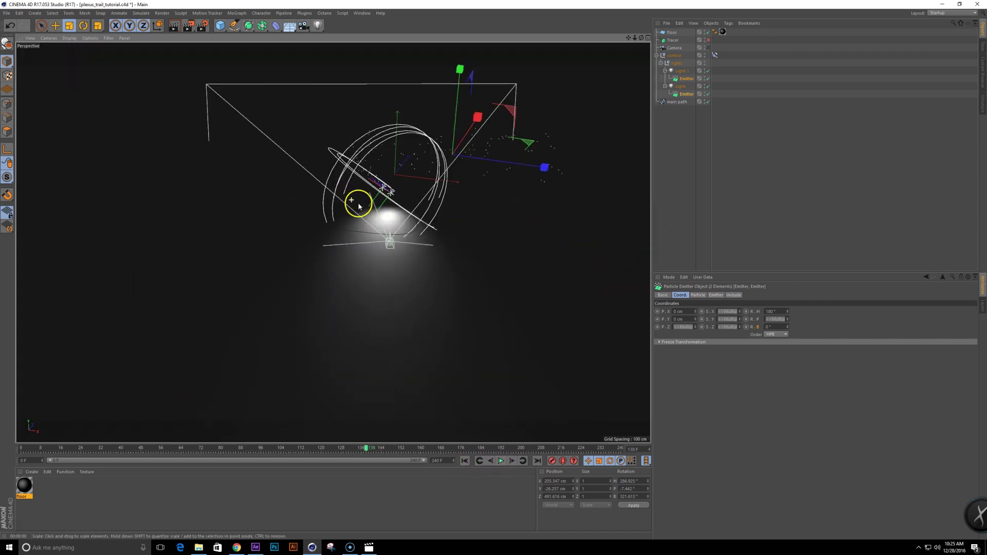
{"action": "scroll", "coordinate": [357, 203], "scroll_direction": "up", "scroll_amount": 2}
Step: Look through the scene camera and disable Light 1, Light and the floor
{"action": "left_click", "coordinate": [709, 48]}
{"action": "left_click", "coordinate": [709, 49]}
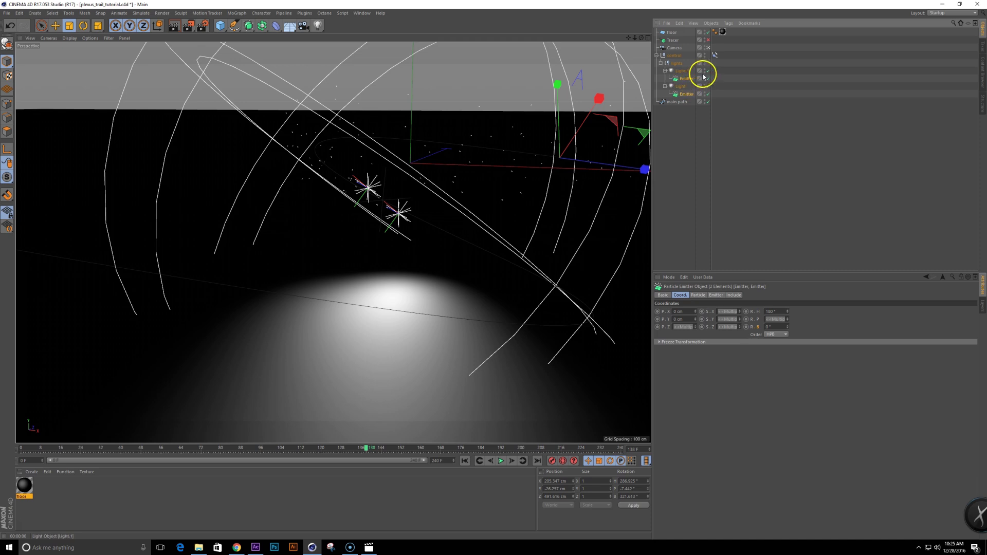
{"action": "left_click", "coordinate": [708, 71]}
{"action": "left_click", "coordinate": [709, 86]}
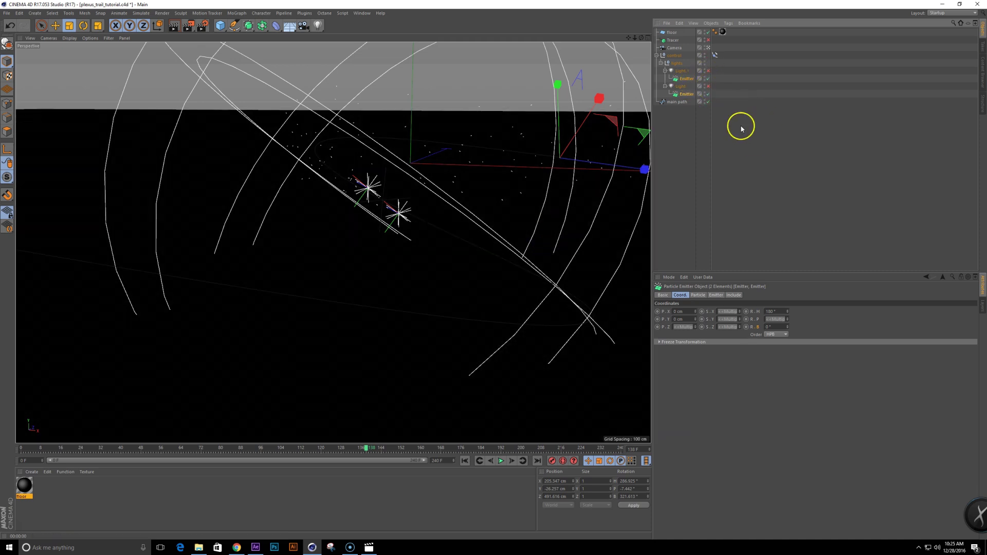
{"action": "left_click", "coordinate": [708, 33]}
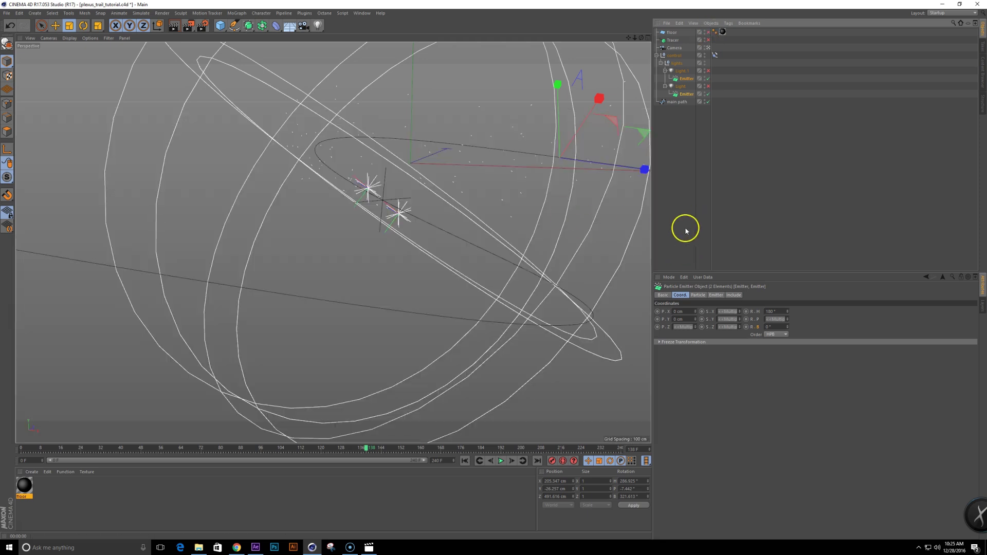
Step: Hide light objects in the Perspective viewport through its display filter
{"action": "left_click", "coordinate": [676, 203]}
{"action": "key", "text": "shift+v"}
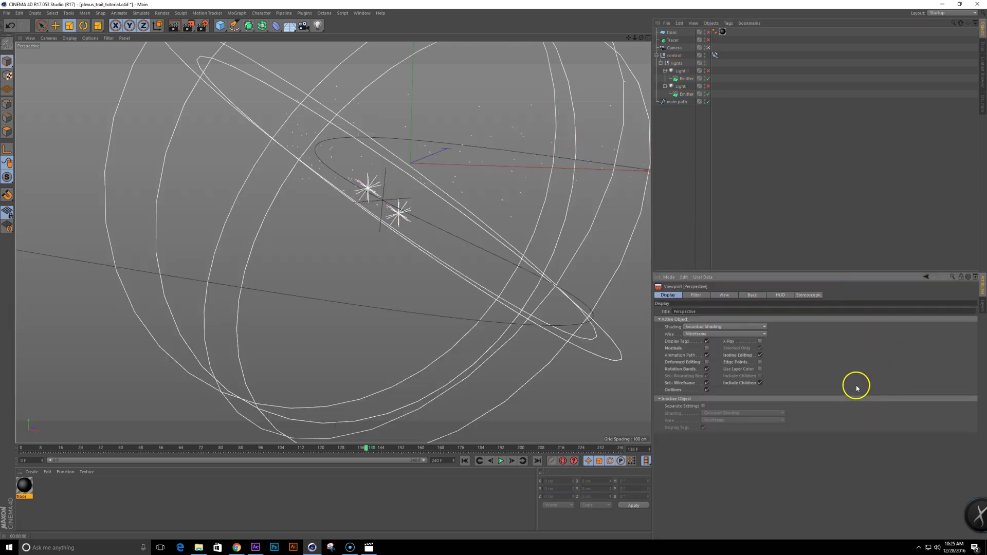
{"action": "left_click", "coordinate": [696, 295]}
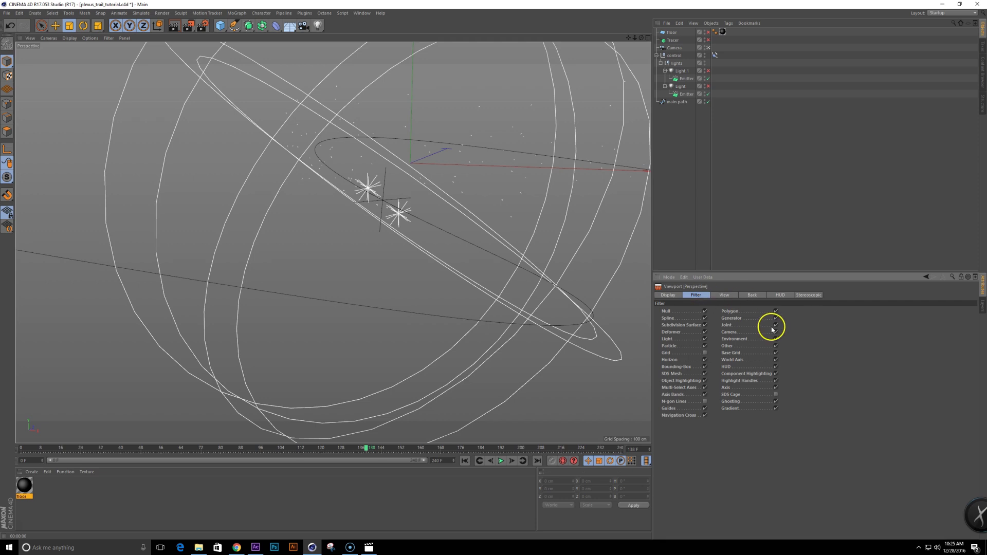
{"action": "left_click", "coordinate": [705, 339]}
{"action": "left_click", "coordinate": [705, 340]}
{"action": "left_click", "coordinate": [704, 339]}
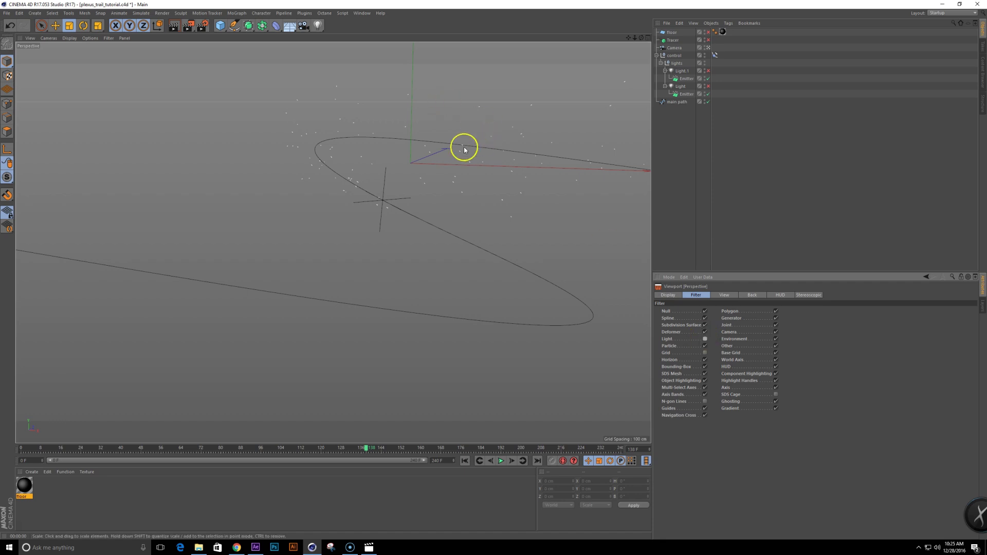
Step: Replay the animation from the start and set both emitters' editor and renderer birthrates to 100
{"action": "key", "text": "shift+f"}
{"action": "left_click", "coordinate": [501, 461]}
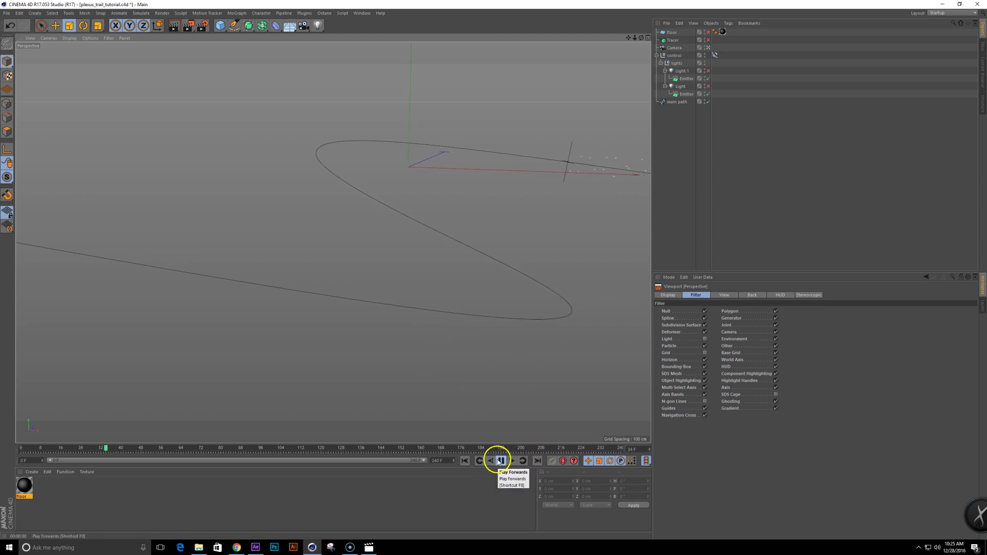
{"action": "left_click", "coordinate": [686, 79]}
{"action": "left_click", "coordinate": [684, 94], "text": "ctrl"}
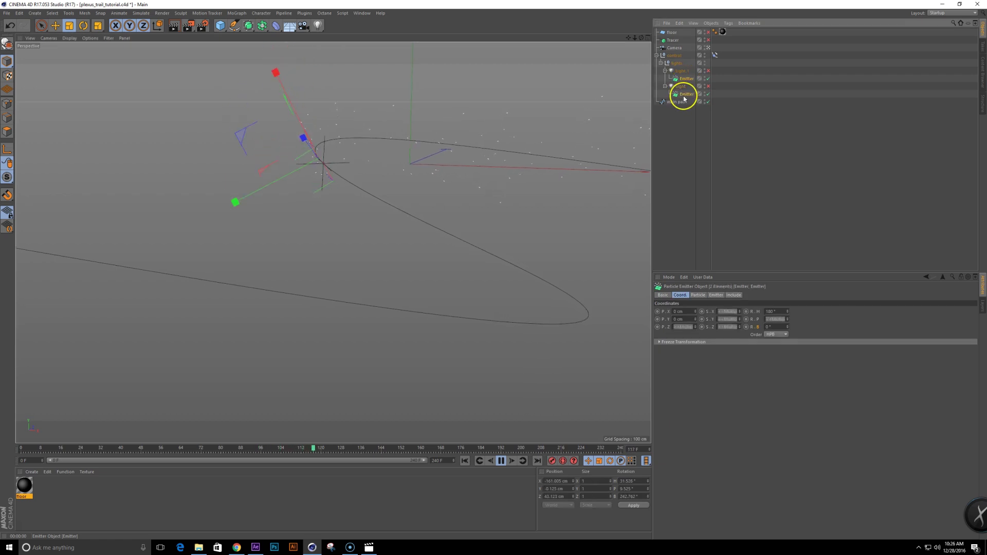
{"action": "left_click", "coordinate": [703, 296]}
{"action": "left_click", "coordinate": [712, 311]}
{"action": "type", "text": "00"}
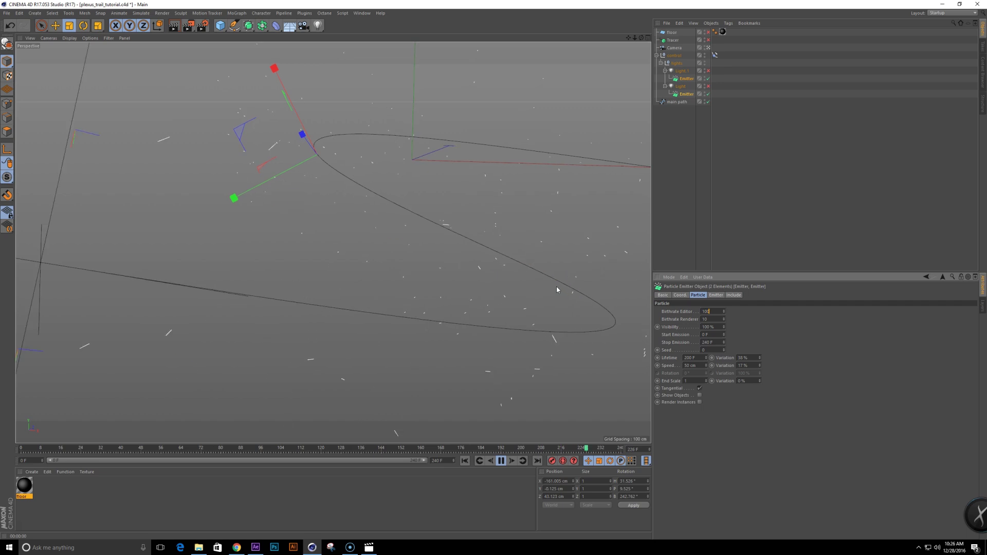
{"action": "key", "text": "Tab"}
{"action": "type", "text": "100"}
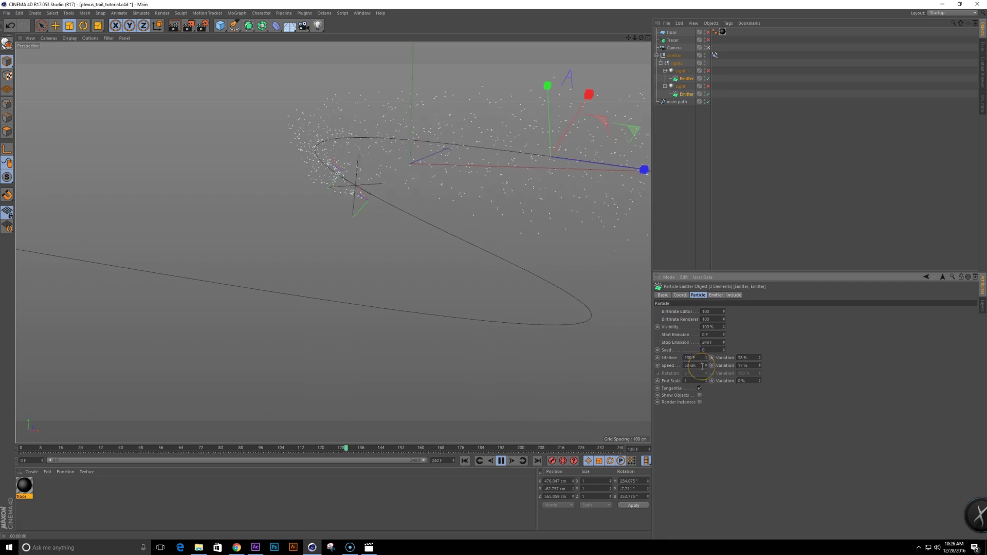
Step: Set the speed variation of both emitters to 25% and replay the animation to preview the particles
{"action": "left_click_drag", "start_coordinate": [684, 365], "coordinate": [760, 368]}
{"action": "left_click", "coordinate": [759, 366]}
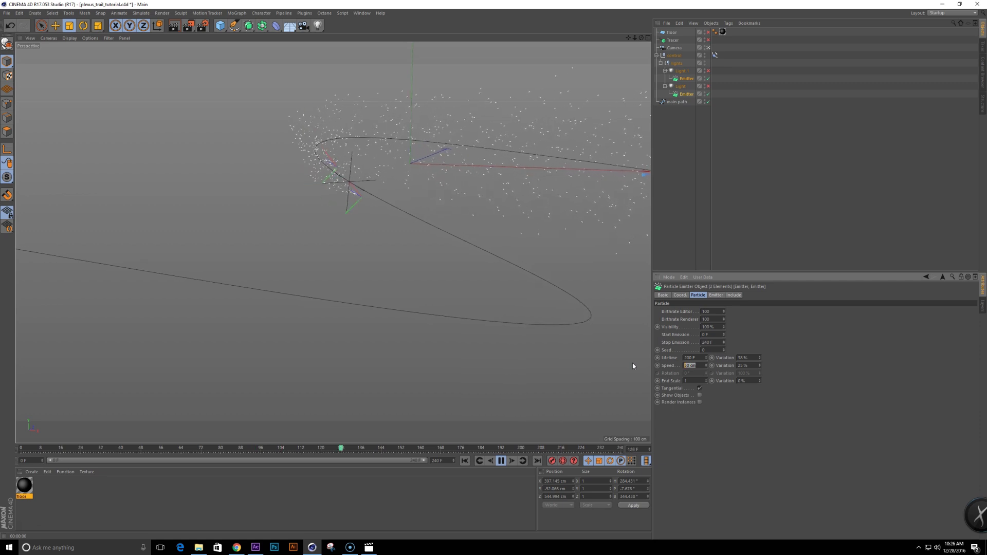
{"action": "left_click", "coordinate": [501, 462]}
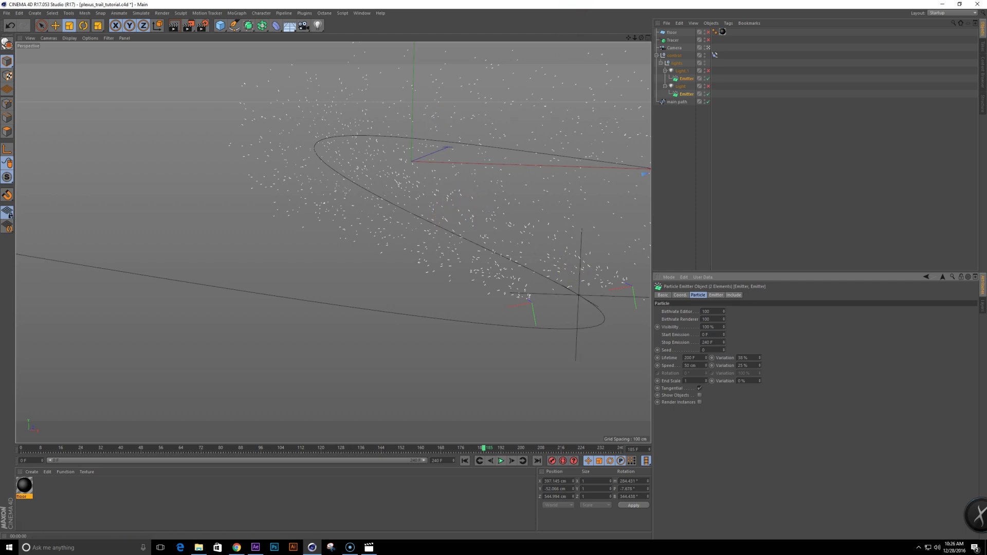
{"action": "left_click", "coordinate": [501, 461]}
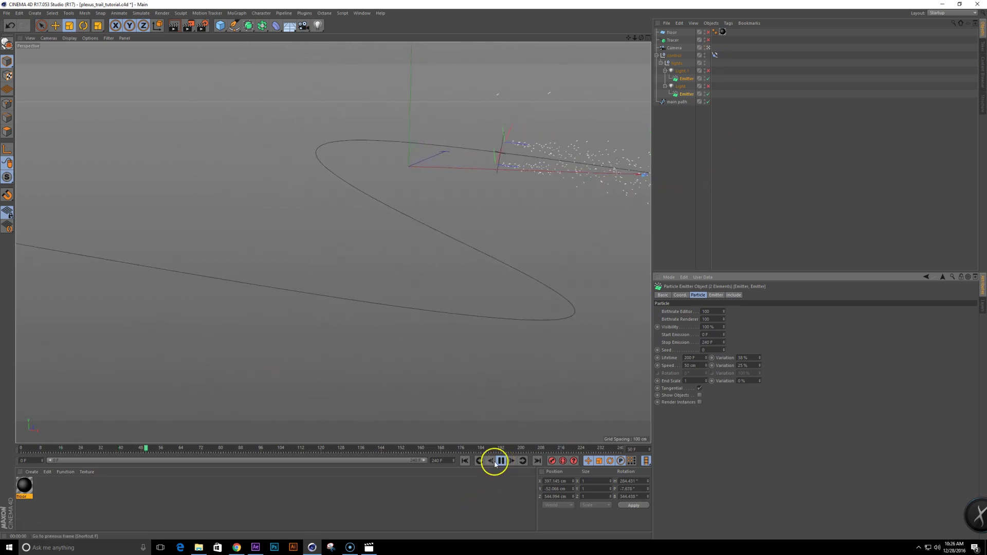
Step: Stop playback, add a Friction particle modifier to the scene, and replay the animation
{"action": "left_click", "coordinate": [501, 461]}
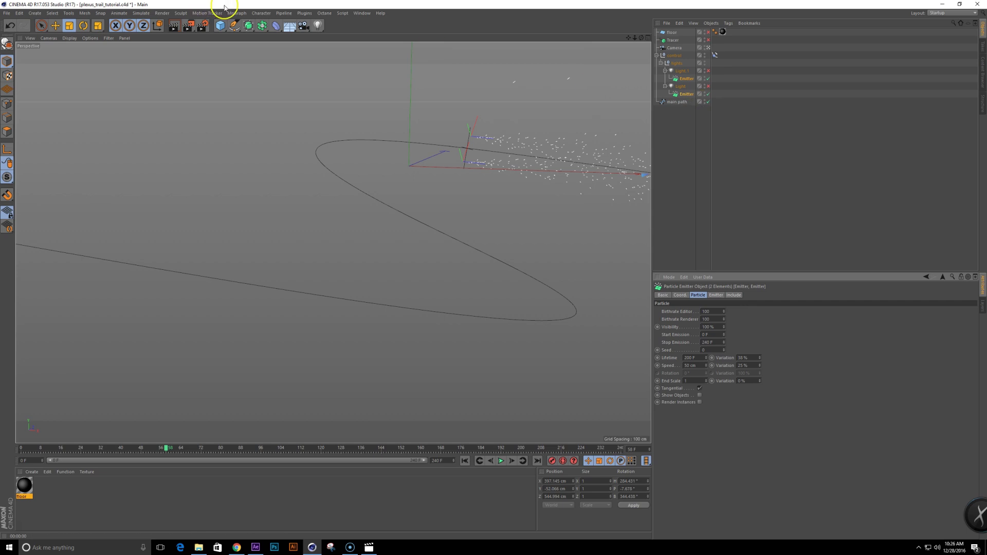
{"action": "left_click", "coordinate": [137, 14]}
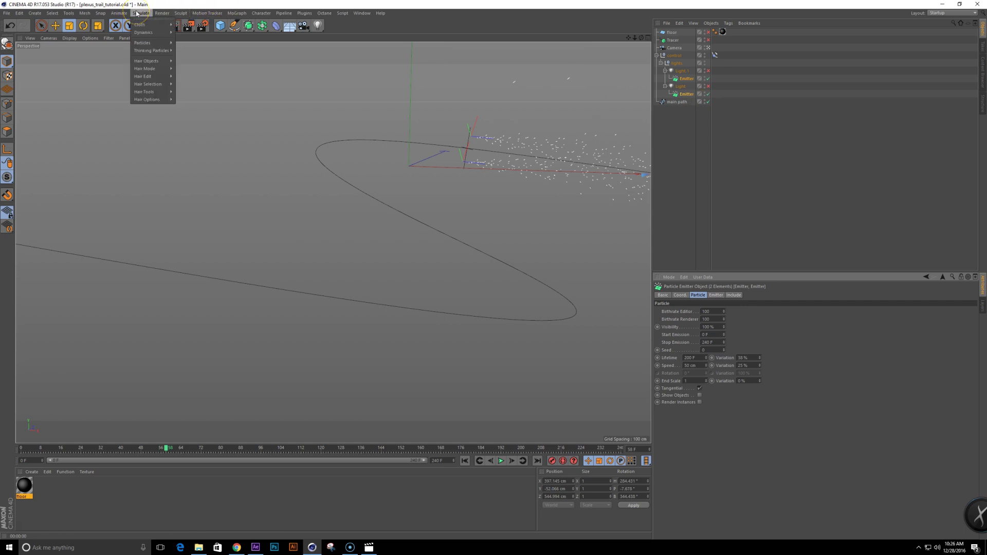
{"action": "mouse_move", "coordinate": [154, 46]}
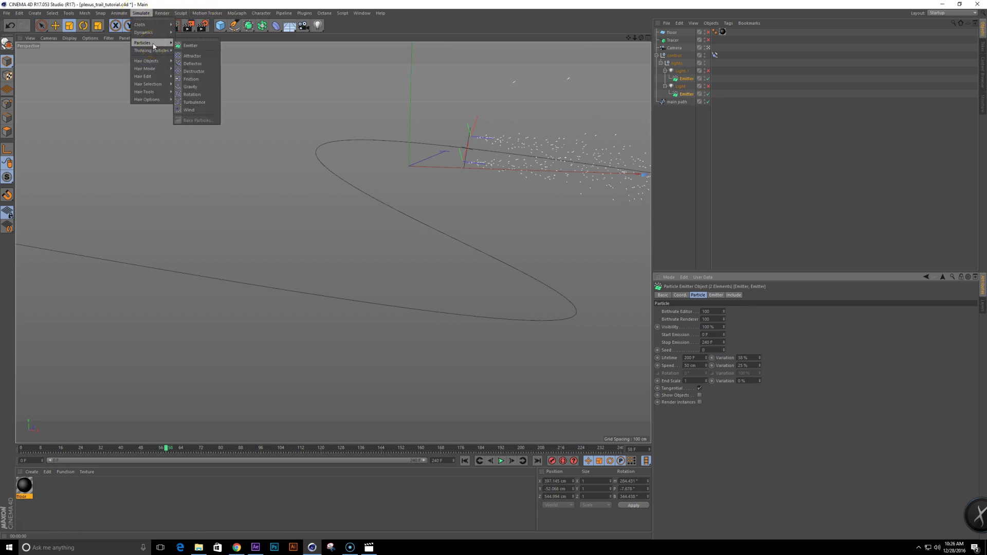
{"action": "left_click", "coordinate": [198, 78]}
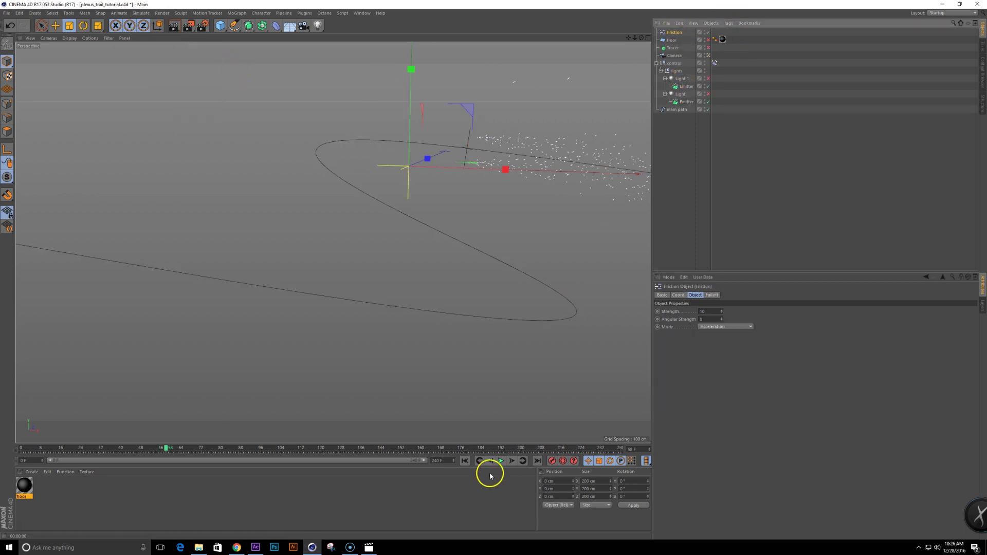
{"action": "left_click", "coordinate": [501, 461]}
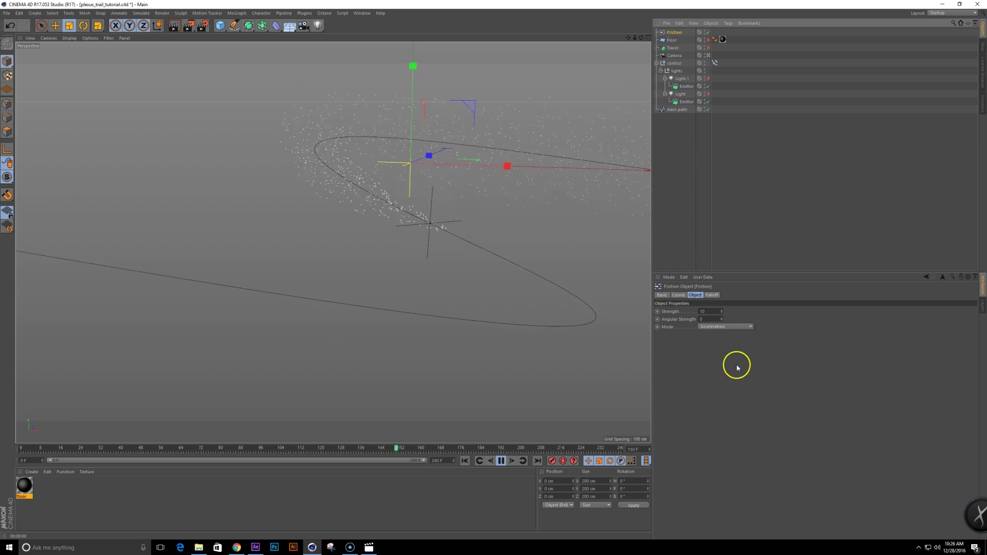
Step: Try Friction strengths of 20 and 50 while previewing the particle animation
{"action": "left_click", "coordinate": [705, 311]}
{"action": "type", "text": "20"}
{"action": "key", "text": "Return"}
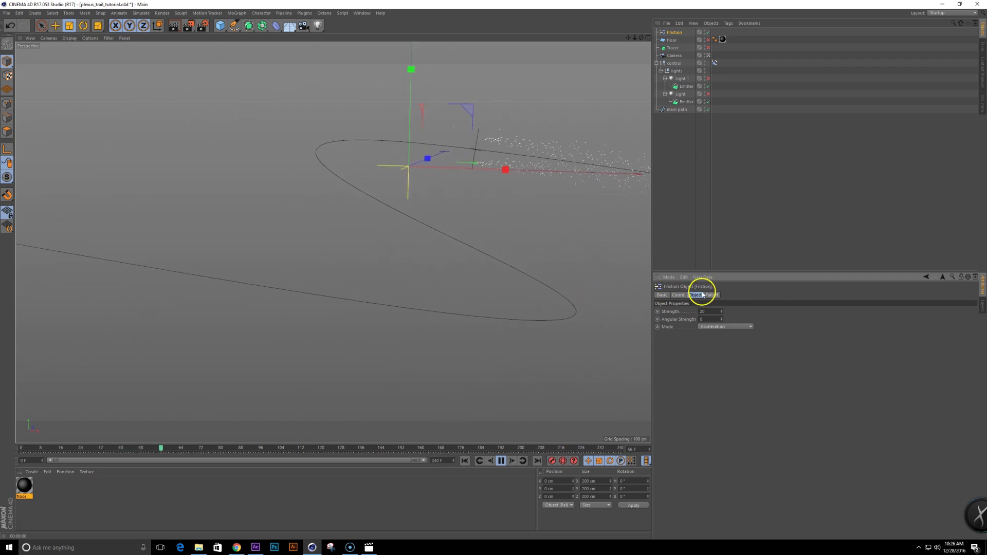
{"action": "left_click", "coordinate": [705, 311]}
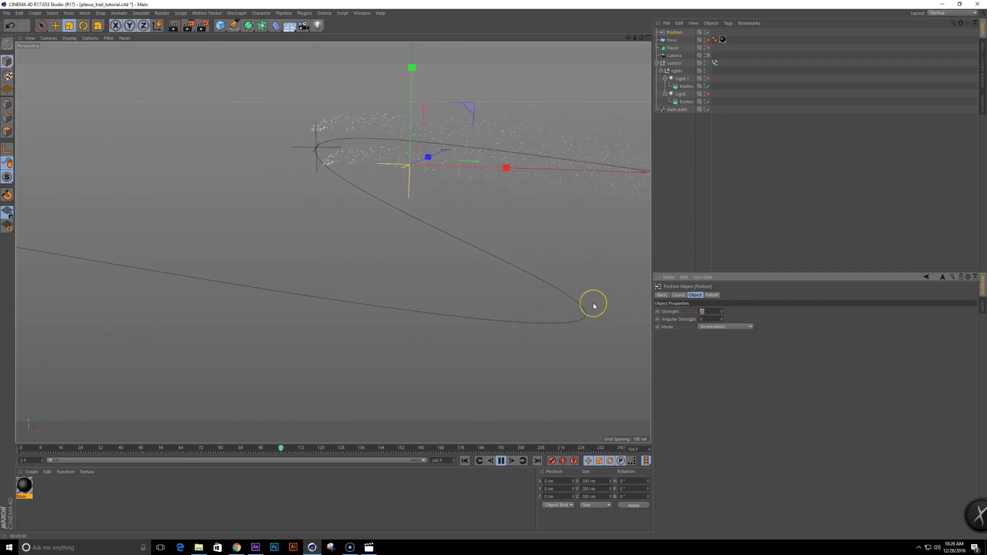
{"action": "left_click", "coordinate": [561, 550]}
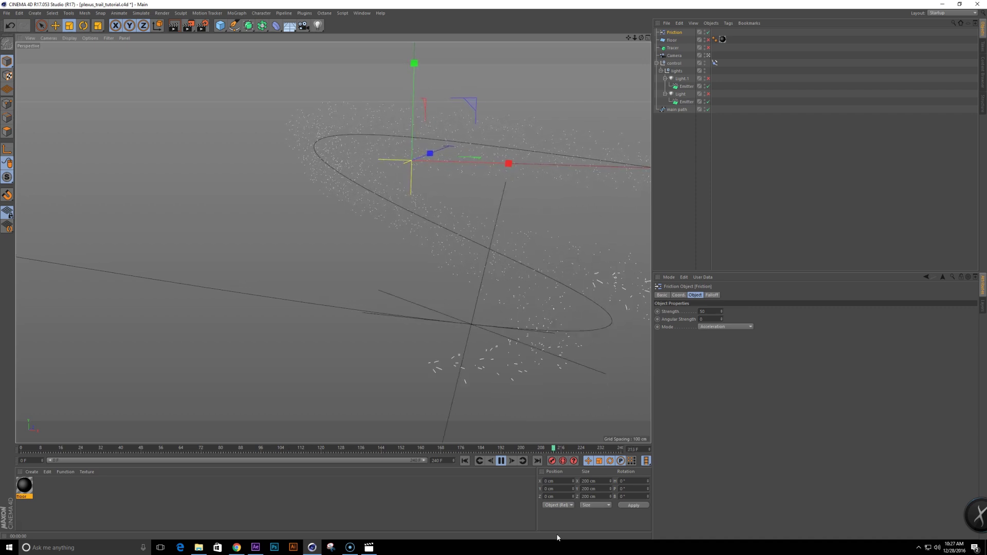
{"action": "left_click", "coordinate": [574, 537]}
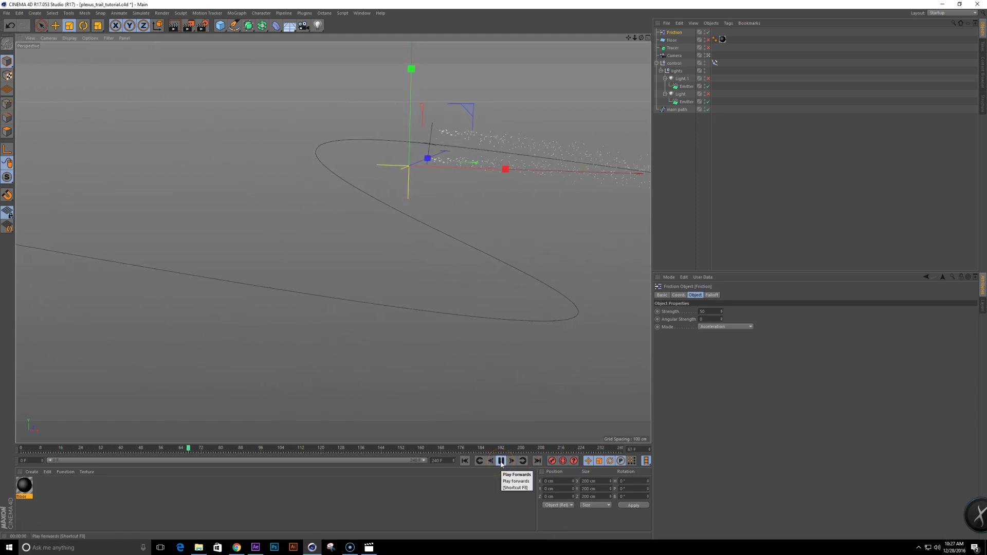
{"action": "left_click", "coordinate": [501, 461]}
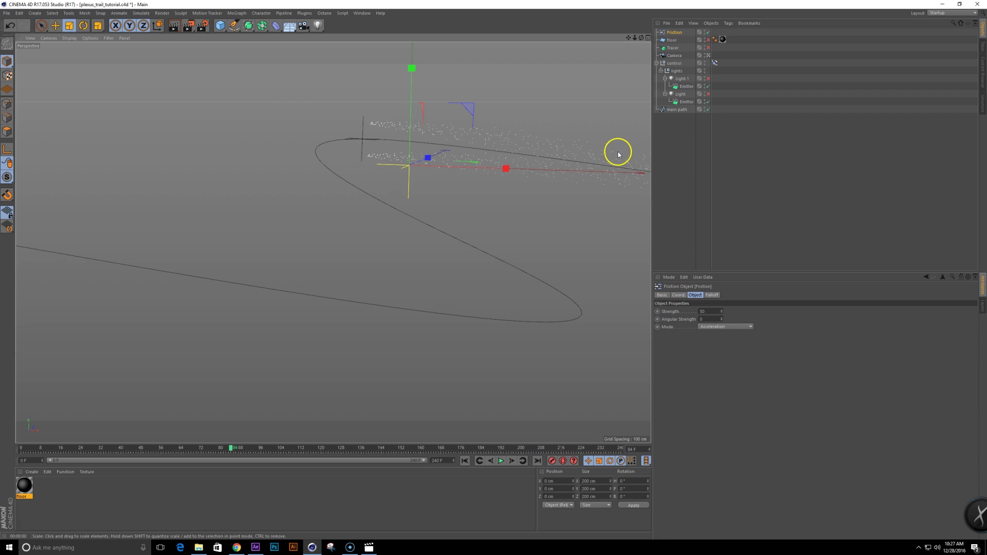
{"action": "left_click", "coordinate": [501, 461]}
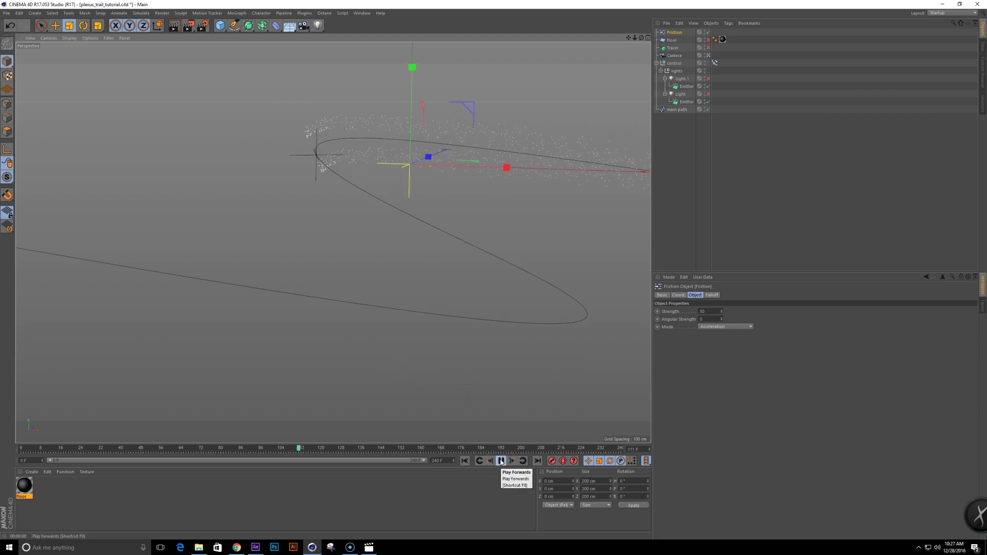
{"action": "left_click", "coordinate": [501, 462]}
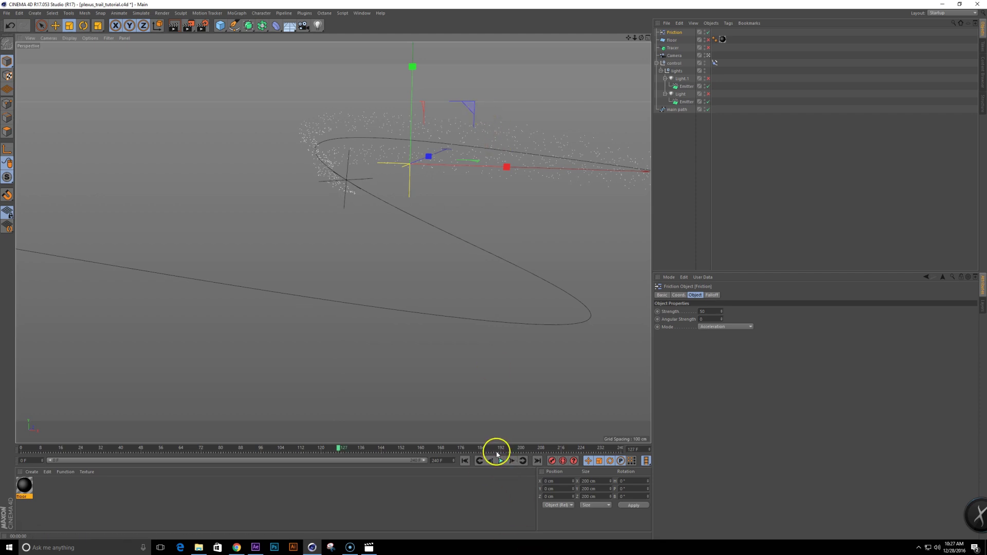
Step: Add a Turbulence particle modifier, set its scale to 100%, and replay the animation from the start
{"action": "left_click", "coordinate": [686, 87]}
{"action": "left_click", "coordinate": [146, 15]}
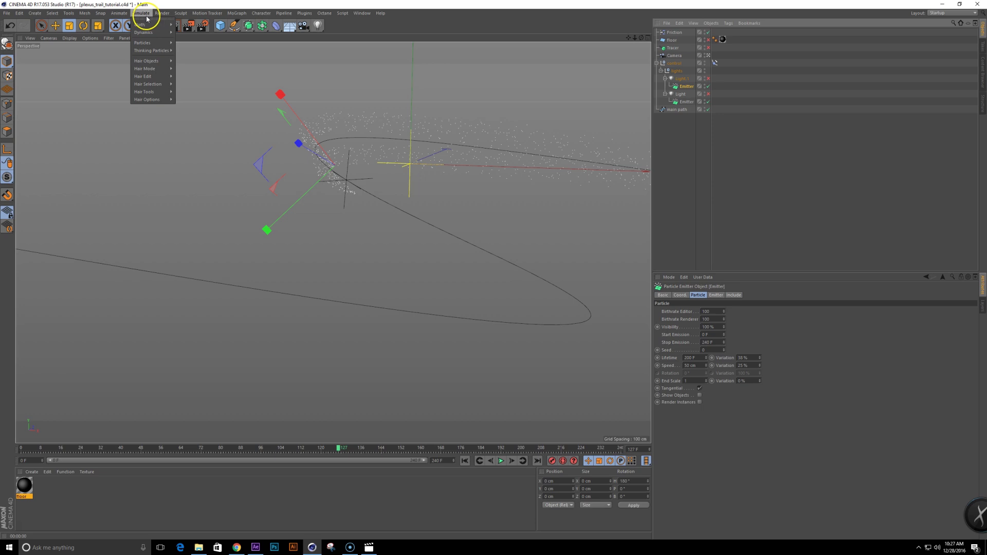
{"action": "mouse_move", "coordinate": [150, 46]}
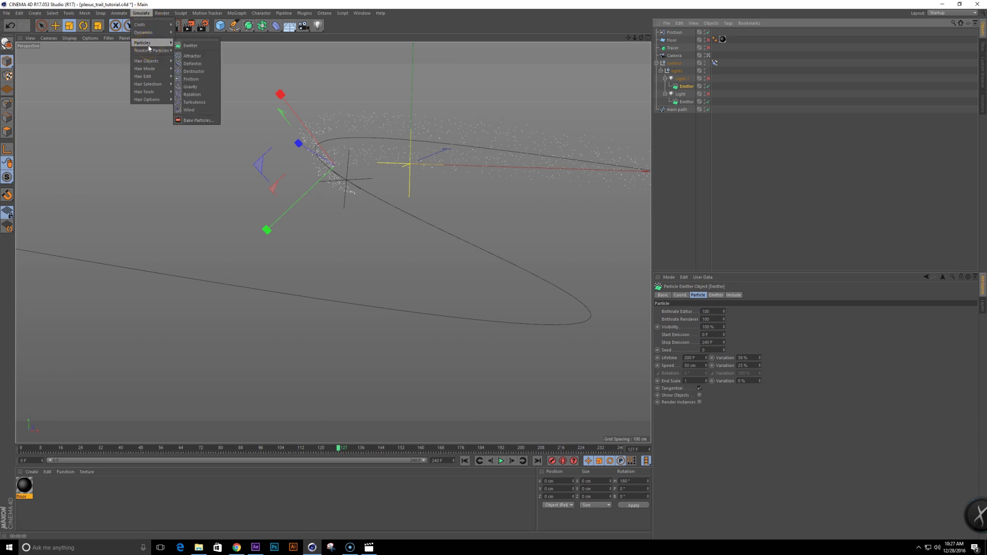
{"action": "left_click", "coordinate": [208, 102]}
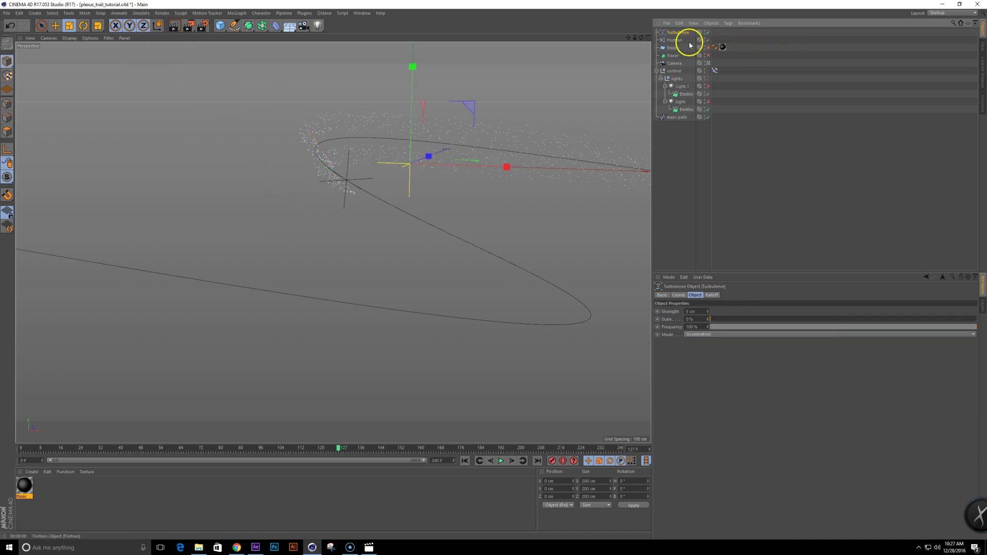
{"action": "left_click_drag", "start_coordinate": [697, 319], "coordinate": [461, 299]}
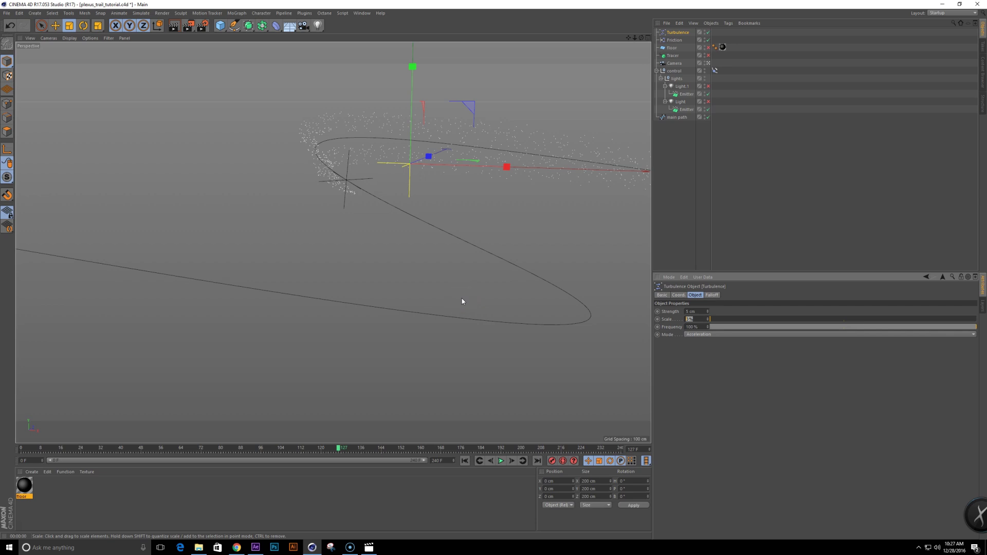
{"action": "left_click", "coordinate": [465, 461]}
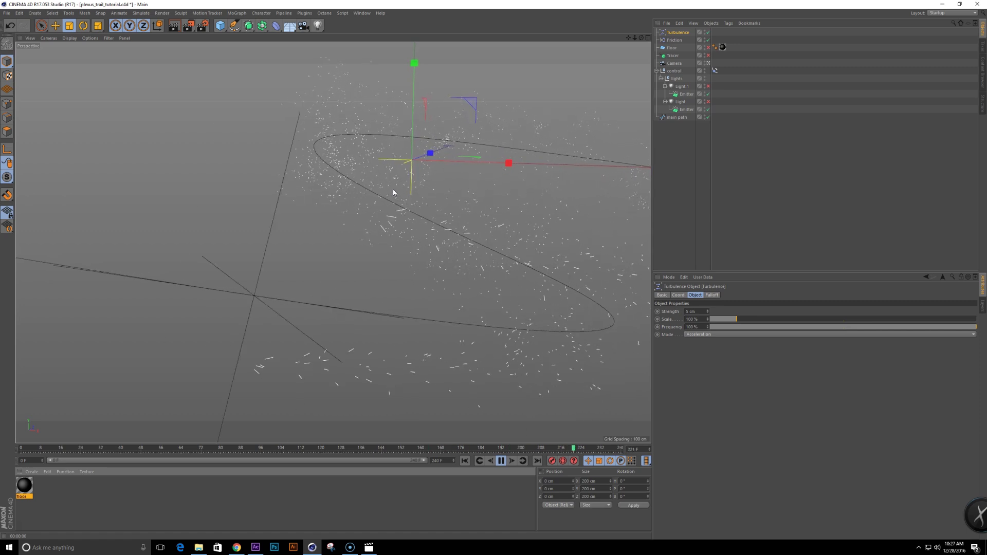
{"action": "right_click_drag", "start_coordinate": [404, 193], "coordinate": [404, 196], "text": "alt"}
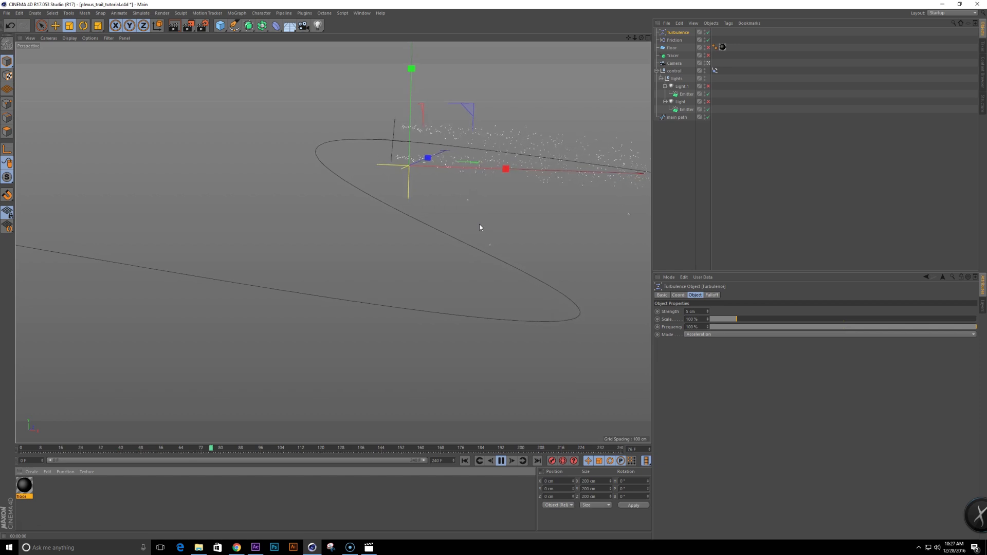
Step: Set the Turbulence scale to 50% and its strength first to 2 cm, finally to 1 cm
{"action": "left_click", "coordinate": [703, 311]}
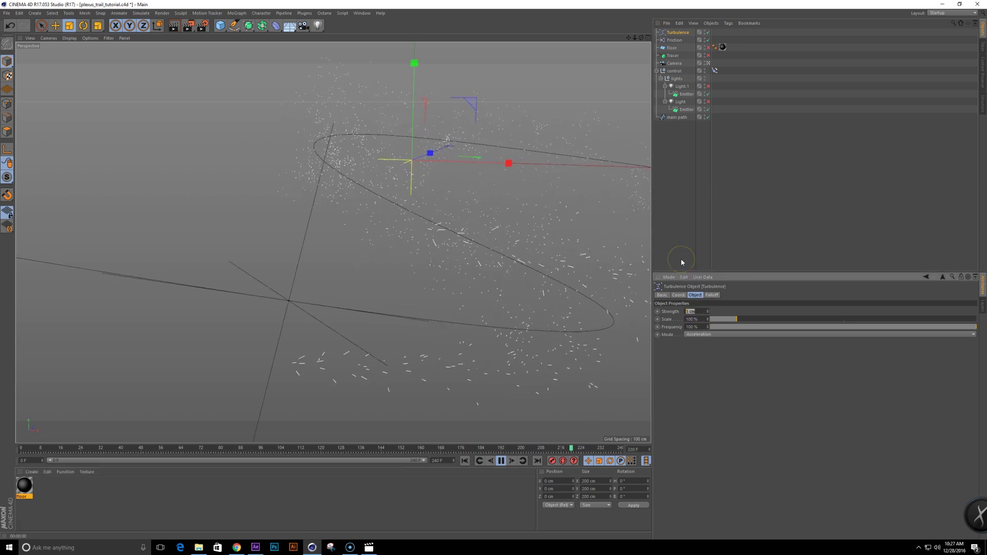
{"action": "type", "text": "2"}
{"action": "key", "text": "Return"}
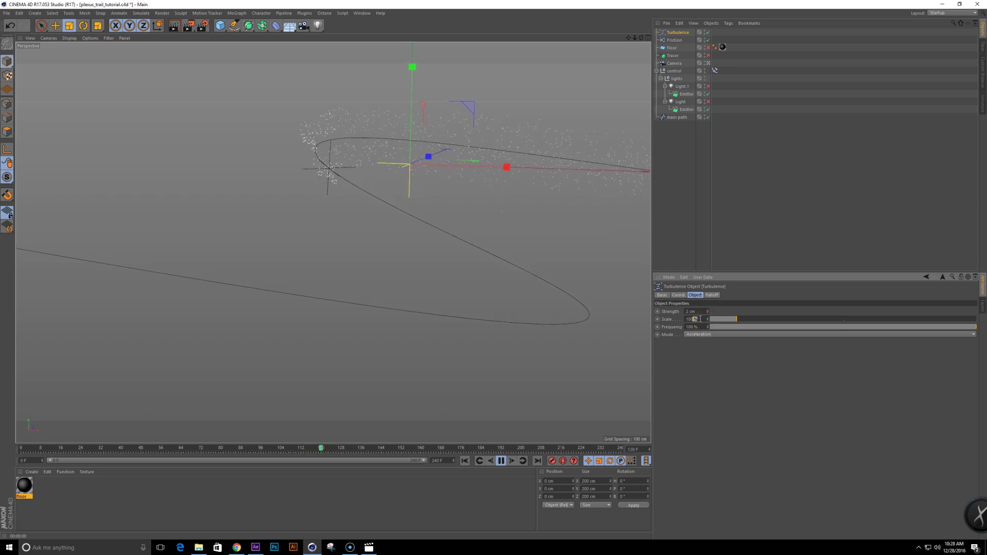
{"action": "type", "text": "50"}
{"action": "key", "text": "Return"}
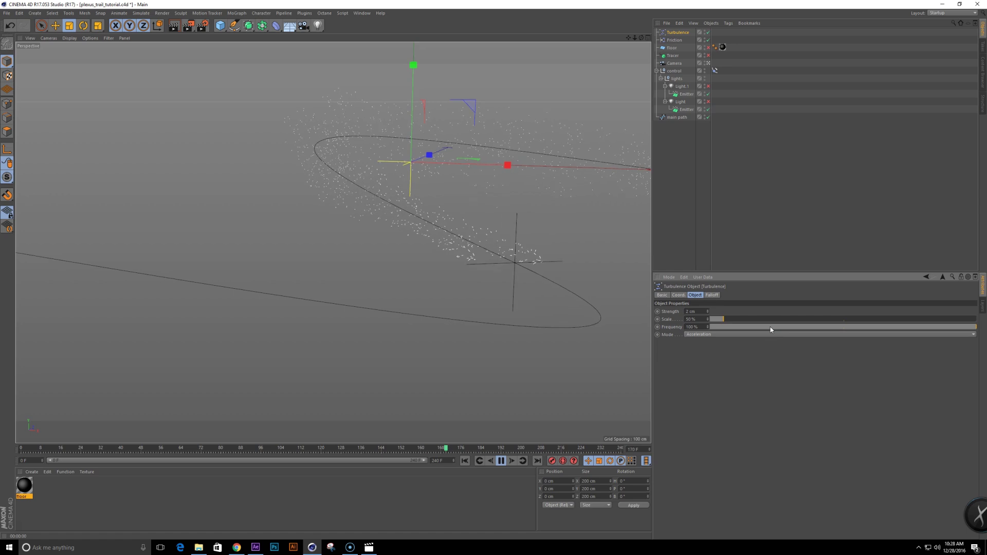
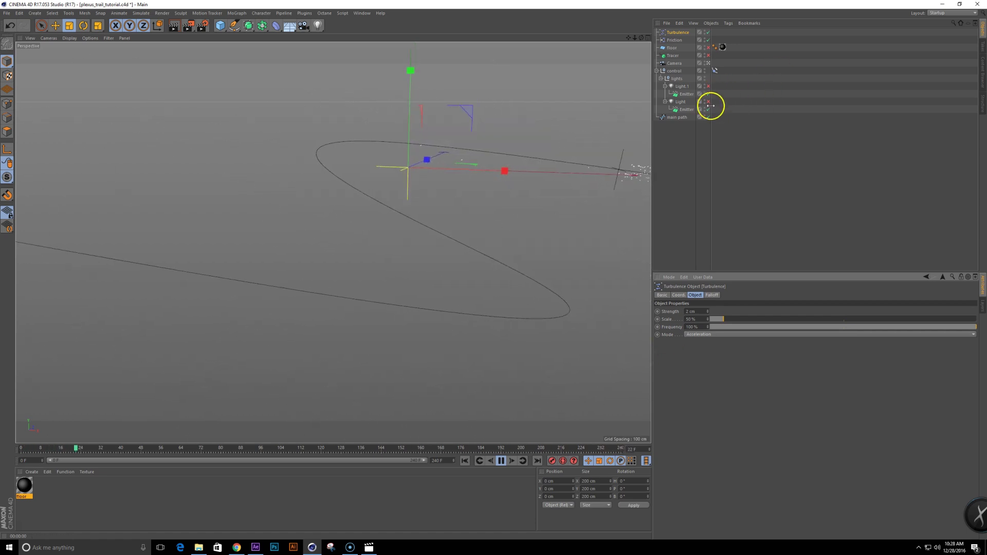
{"action": "left_click", "coordinate": [695, 311]}
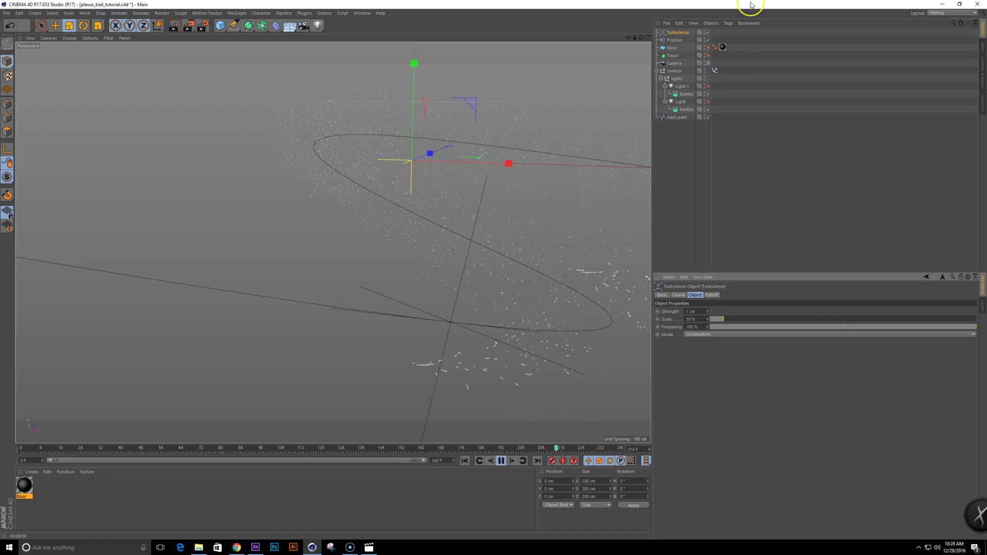
Step: Select both emitters, try a lifetime of 150 F, settle on 100 F, and replay the animation from the start
{"action": "left_click", "coordinate": [690, 110]}
{"action": "left_click", "coordinate": [690, 110], "text": "ctrl"}
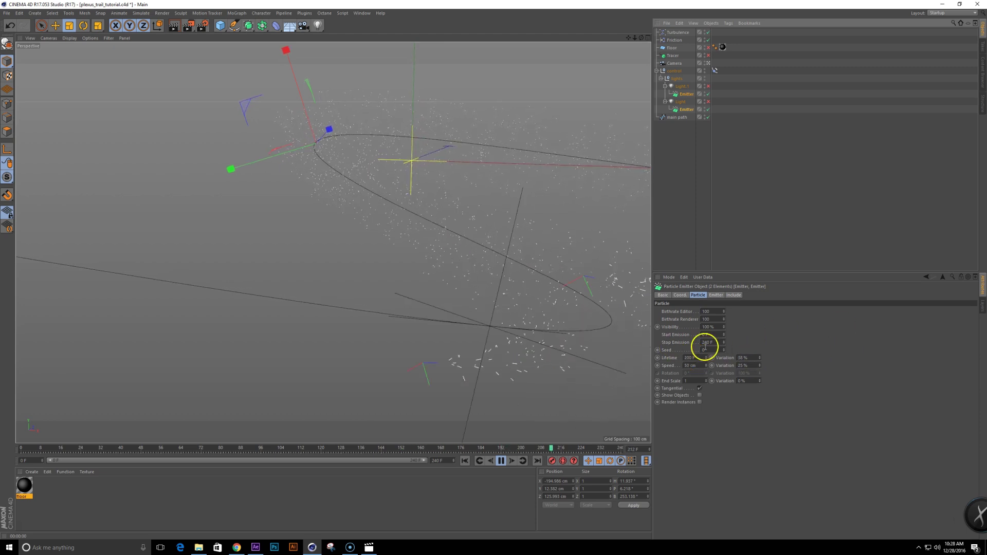
{"action": "left_click_drag", "start_coordinate": [698, 358], "coordinate": [588, 369]}
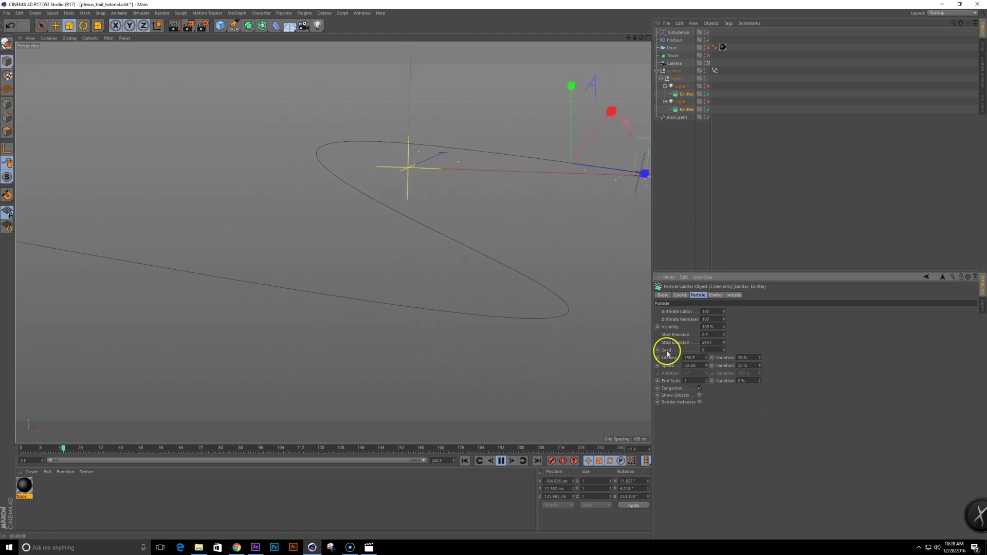
{"action": "left_click", "coordinate": [695, 357]}
{"action": "type", "text": "100"}
{"action": "left_click", "coordinate": [531, 339]}
{"action": "key", "text": "shift+f"}
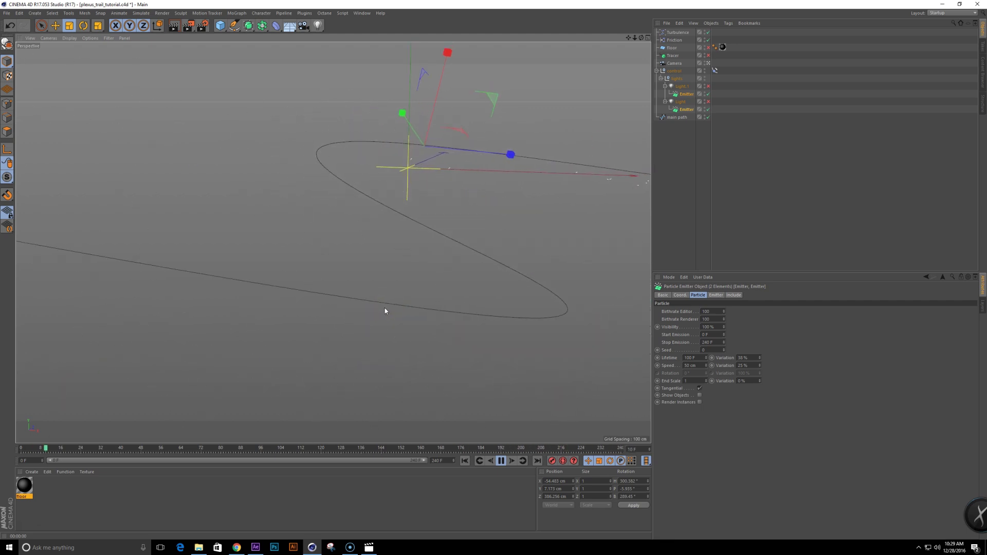
Step: Set the Friction strength to 70 during playback and check the Turbulence settings
{"action": "left_click", "coordinate": [678, 40]}
{"action": "left_click", "coordinate": [710, 311]}
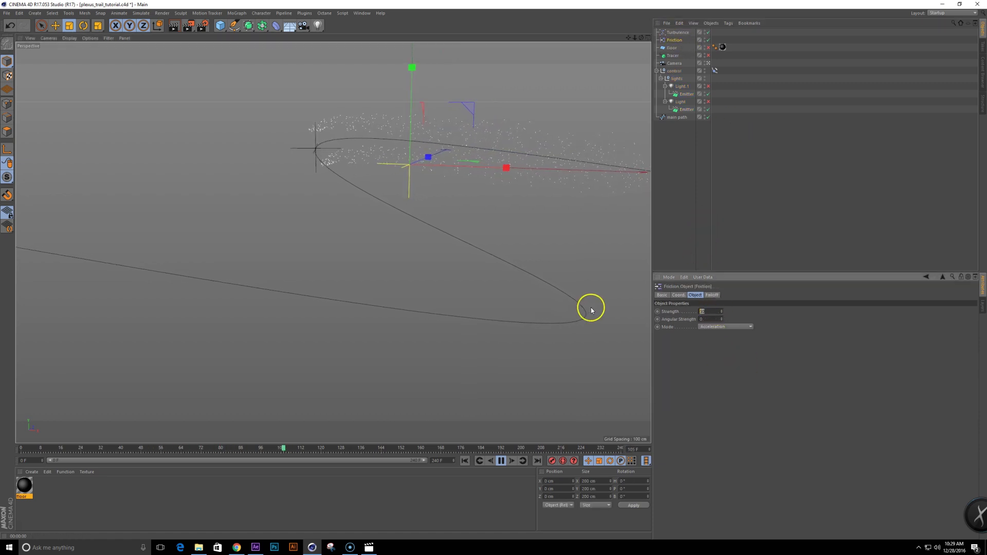
{"action": "type", "text": "70"}
{"action": "key", "text": "Return"}
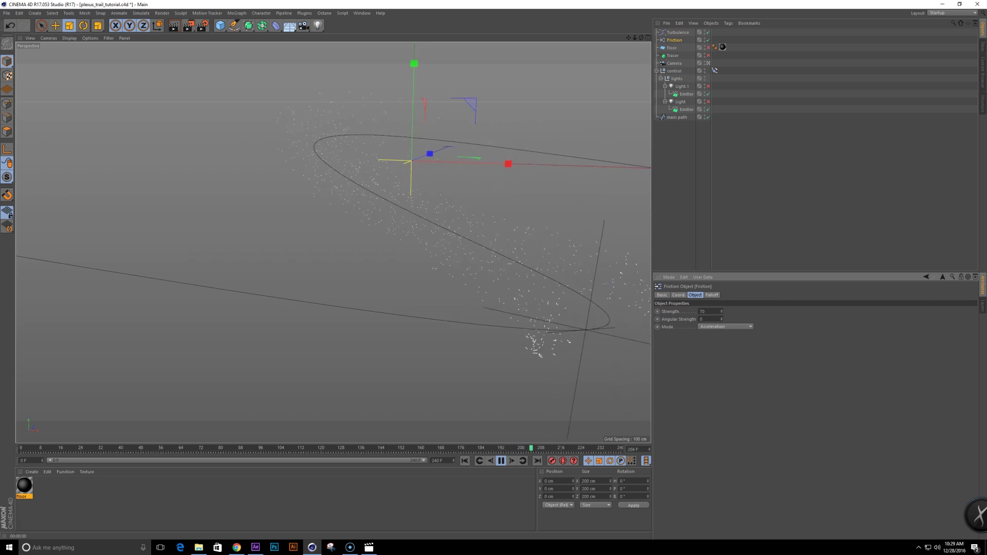
{"action": "left_click", "coordinate": [680, 32]}
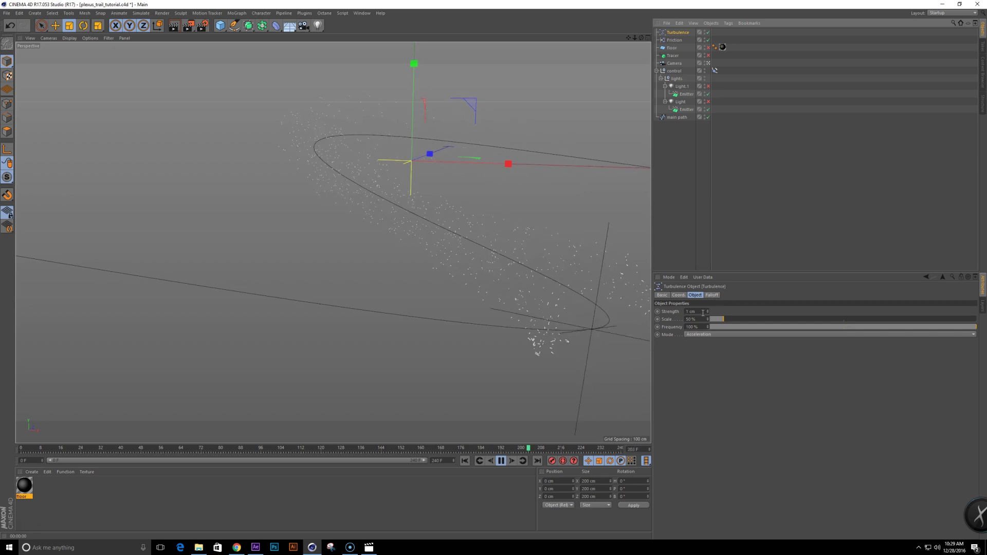
Step: Set the editor and renderer birthrates of both emitters to 150, preview the particles, and rewind the animation to the start
{"action": "left_click", "coordinate": [686, 95]}
{"action": "left_click", "coordinate": [688, 109], "text": "ctrl"}
{"action": "left_click", "coordinate": [710, 311]}
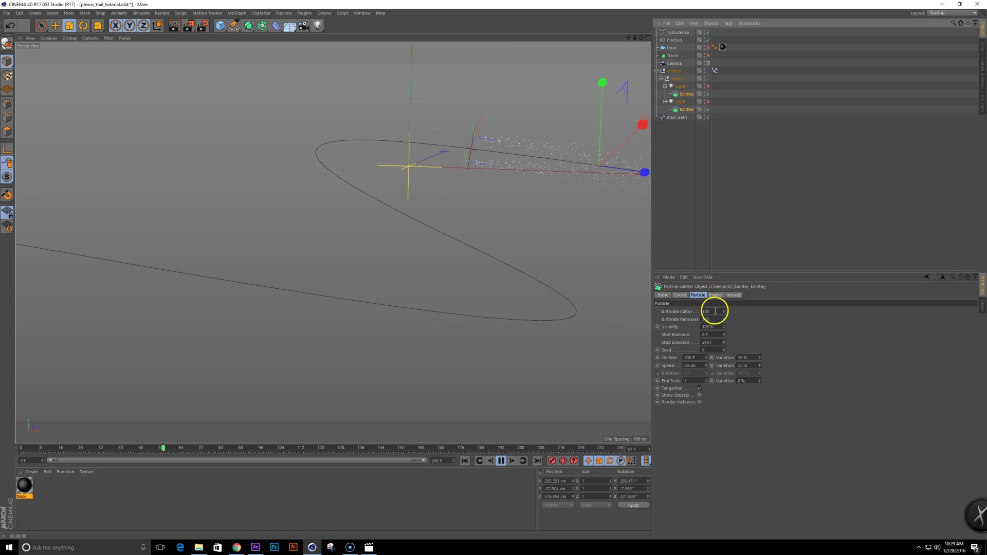
{"action": "type", "text": "150"}
{"action": "key", "text": "Tab"}
{"action": "type", "text": "150"}
{"action": "key", "text": "Return"}
{"action": "key", "text": "shift+f"}
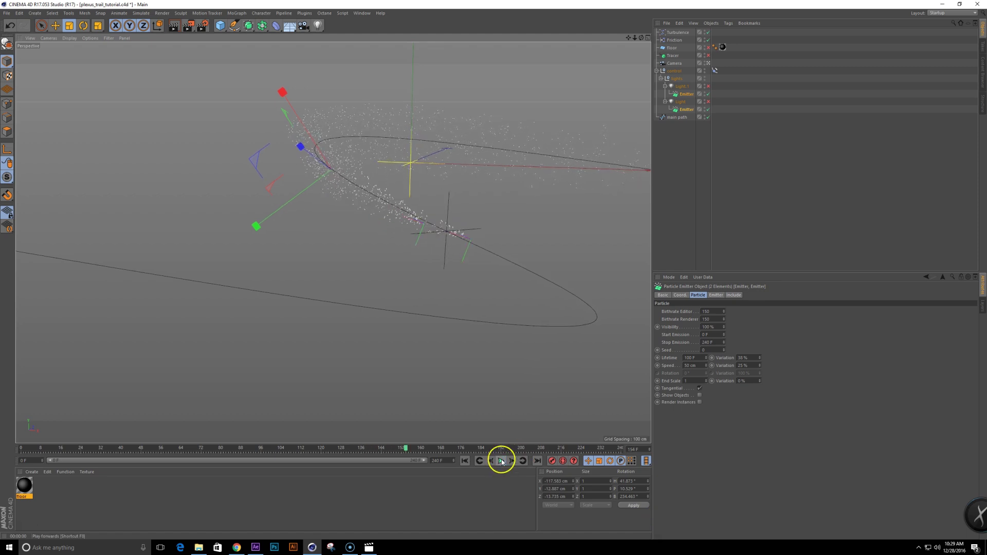
{"action": "left_click", "coordinate": [502, 460]}
{"action": "key", "text": "shift+f"}
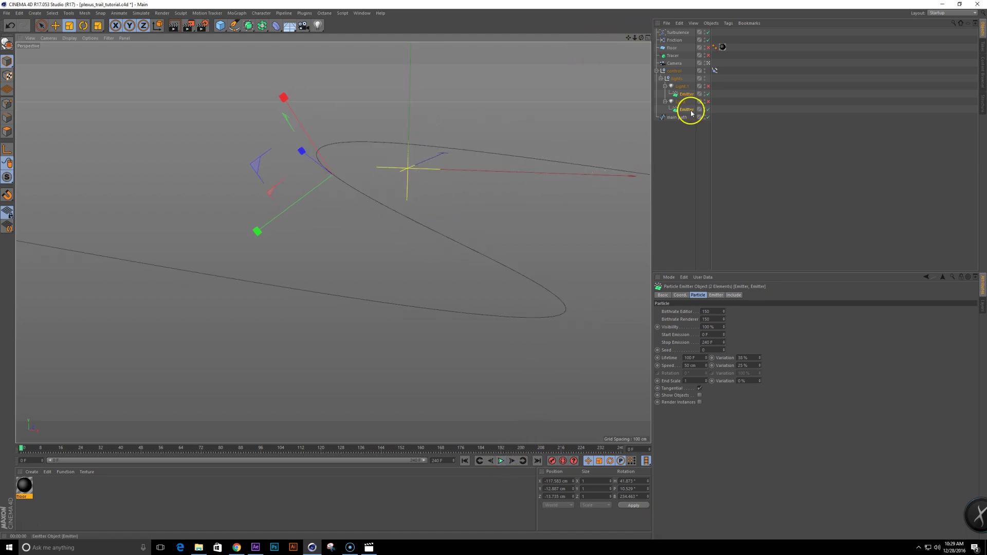
Step: Move the end position key of the control object's Align to Spline tag to frame 200 and replay the animation
{"action": "left_click", "coordinate": [676, 70]}
{"action": "left_click", "coordinate": [715, 69]}
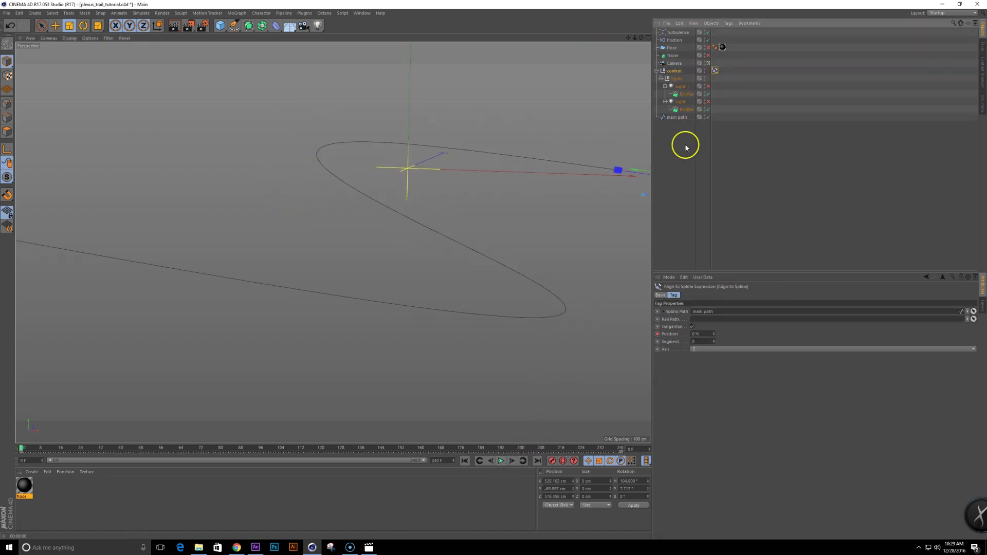
{"action": "left_click_drag", "start_coordinate": [623, 452], "coordinate": [527, 455]}
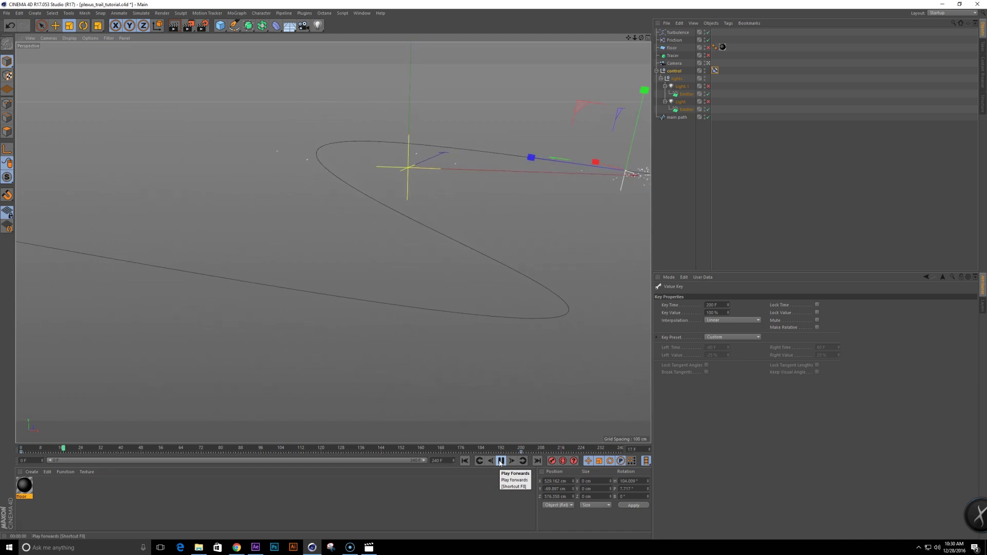
{"action": "left_click", "coordinate": [451, 461]}
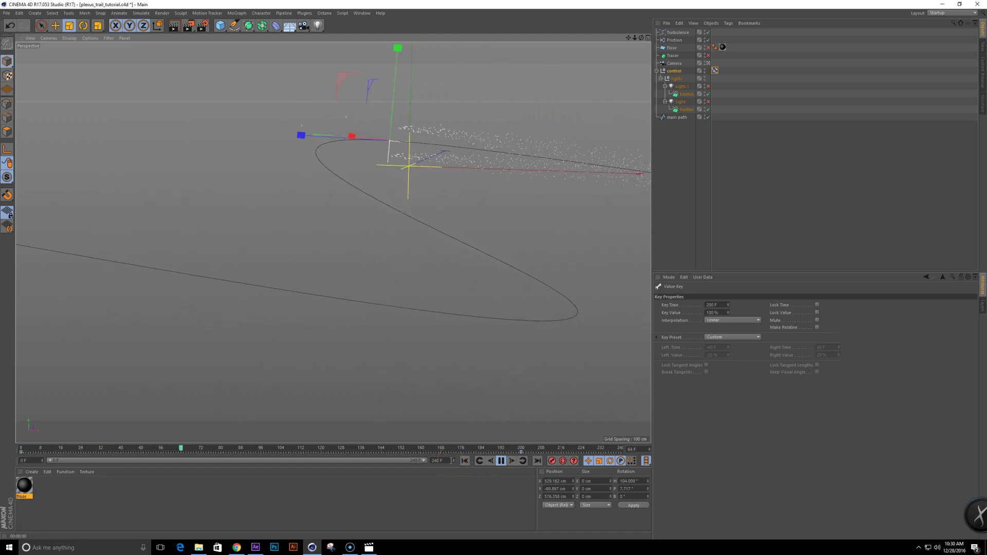
Step: Replay the particle animation in both directions, stop it at frame 44, and clear the object selection
{"action": "left_click", "coordinate": [502, 461]}
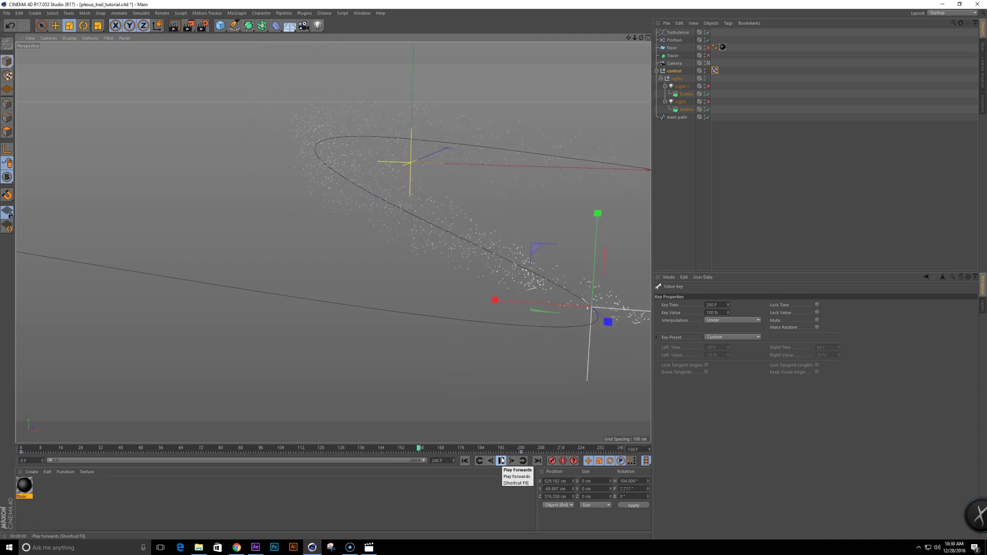
{"action": "left_click", "coordinate": [502, 461]}
{"action": "left_click", "coordinate": [489, 460]}
{"action": "left_click", "coordinate": [501, 460]}
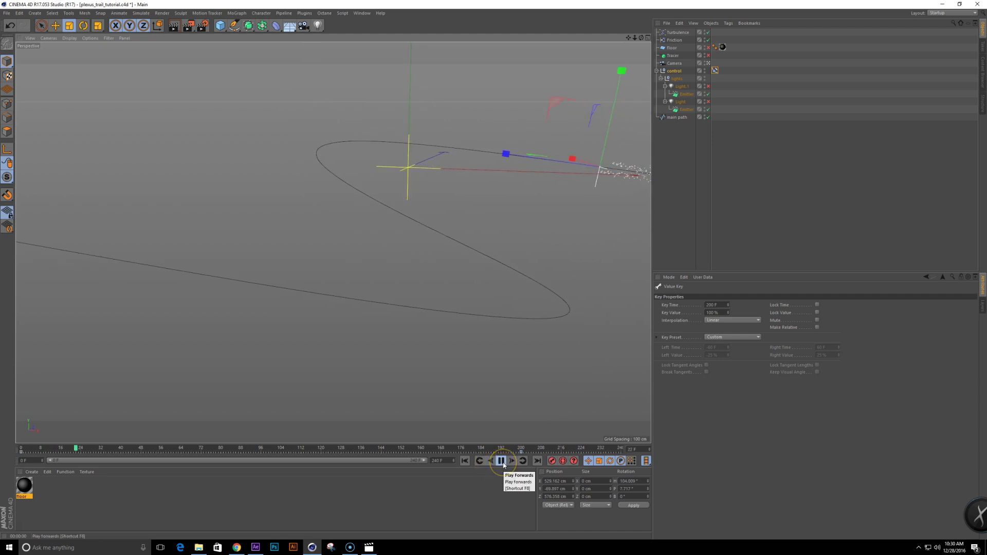
{"action": "left_click", "coordinate": [502, 461]}
{"action": "left_click", "coordinate": [705, 243]}
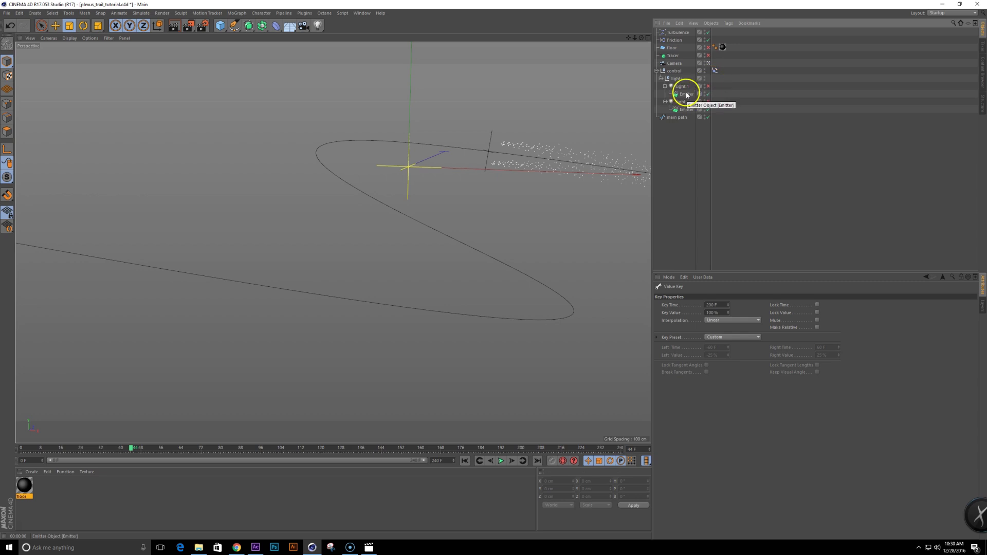
Step: Add a Polygon primitive, leave the camera view to see it up close, and turn on its Triangle option
{"action": "key", "text": "shift+c"}
{"action": "type", "text": "poly"}
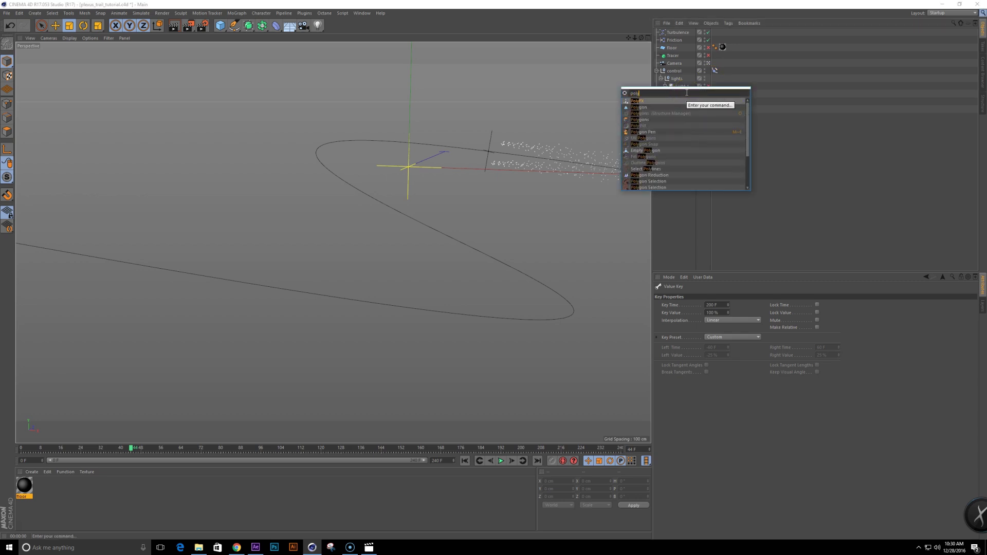
{"action": "left_click", "coordinate": [657, 107]}
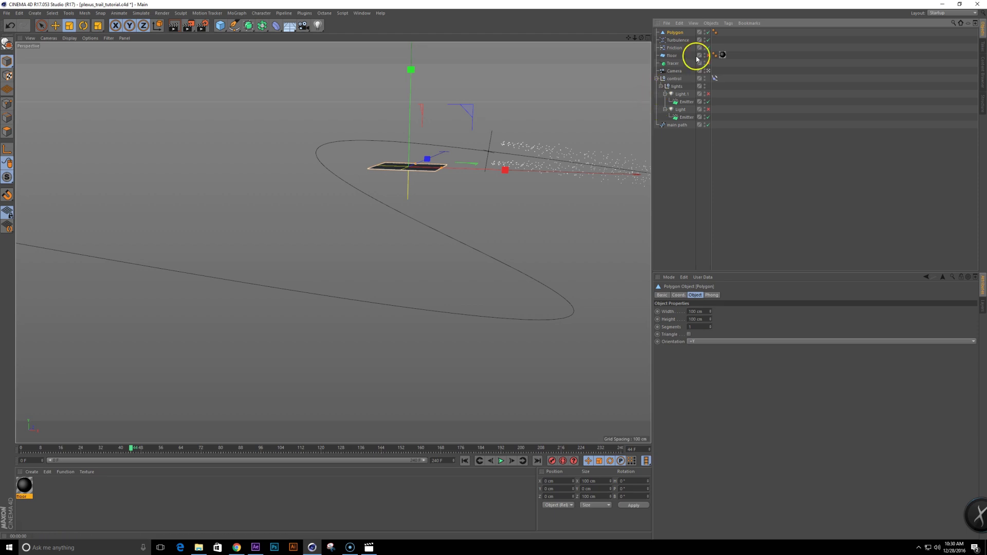
{"action": "left_click", "coordinate": [709, 71]}
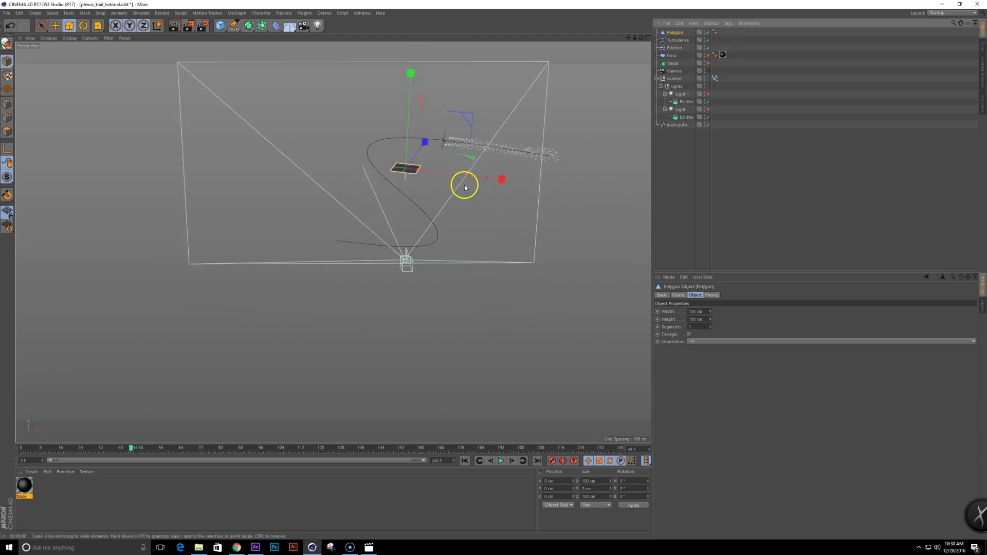
{"action": "key", "text": "s"}
{"action": "right_click_drag", "start_coordinate": [487, 243], "coordinate": [399, 268], "text": "alt"}
{"action": "middle_click_drag", "start_coordinate": [399, 268], "coordinate": [357, 276], "text": "alt"}
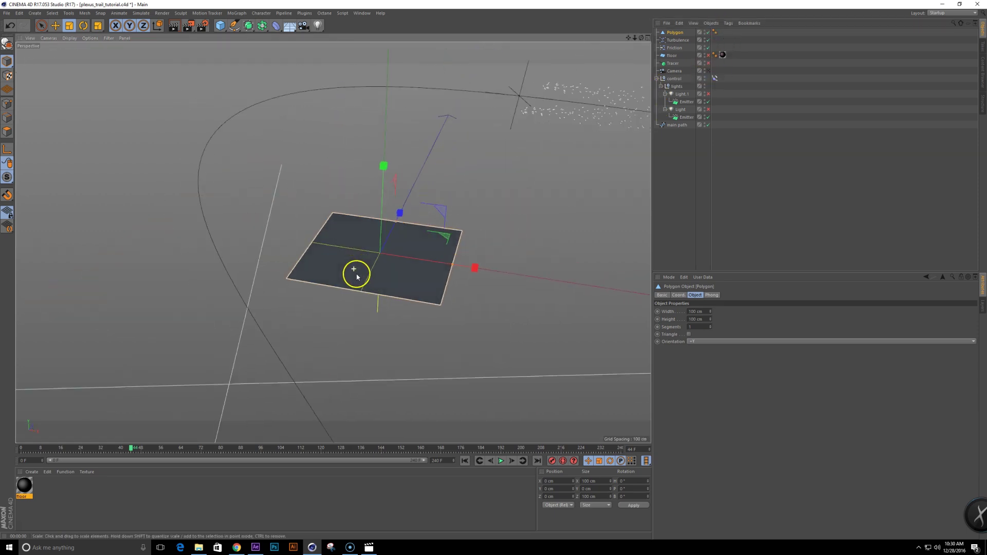
{"action": "left_click_drag", "start_coordinate": [357, 276], "coordinate": [389, 293], "text": "alt"}
{"action": "left_click", "coordinate": [689, 335]}
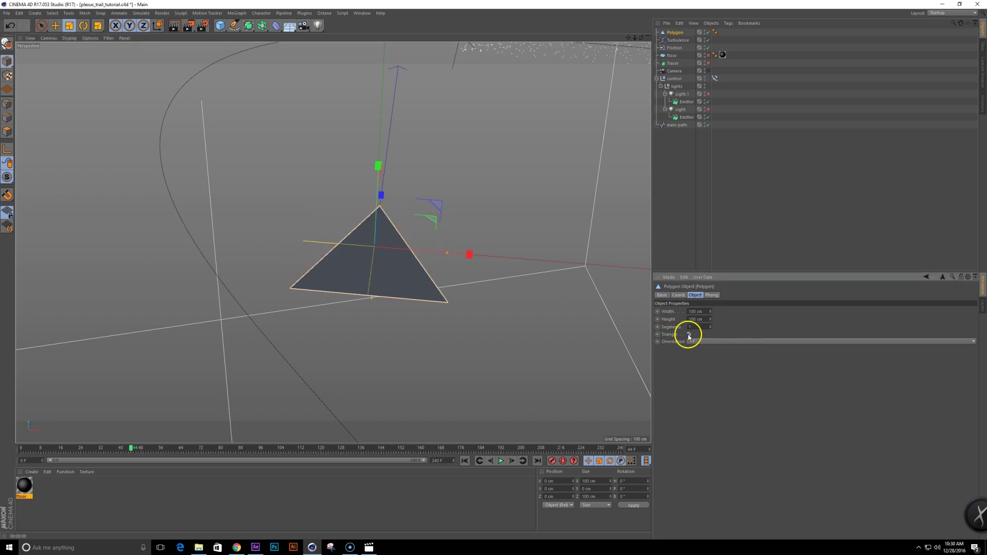
Step: Make the triangle editable, collapse its three points into one, and set the point's Z position to 0 cm
{"action": "key", "text": "c"}
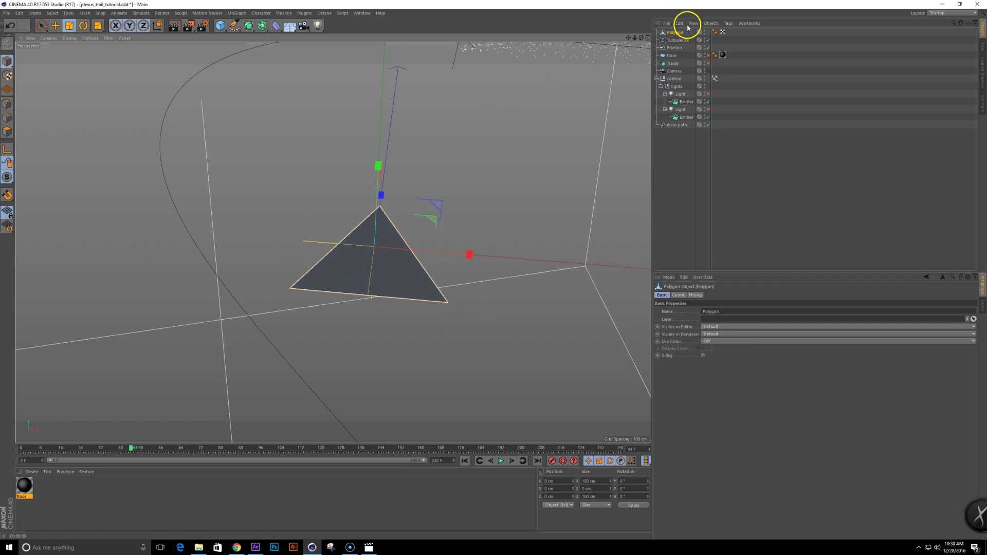
{"action": "left_click", "coordinate": [8, 104]}
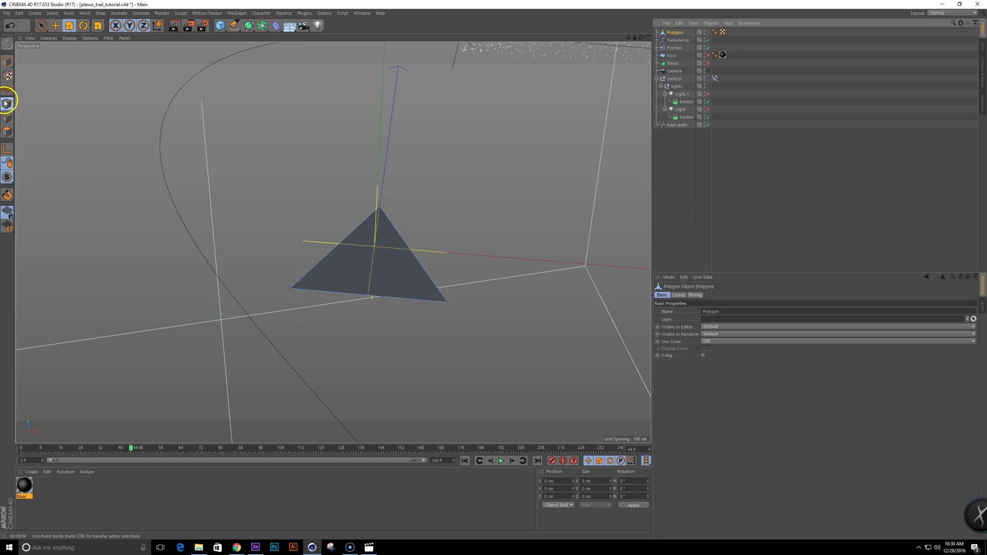
{"action": "left_click", "coordinate": [291, 289]}
{"action": "left_click", "coordinate": [447, 303], "text": "shift"}
{"action": "left_click_drag", "start_coordinate": [448, 305], "coordinate": [396, 223]}
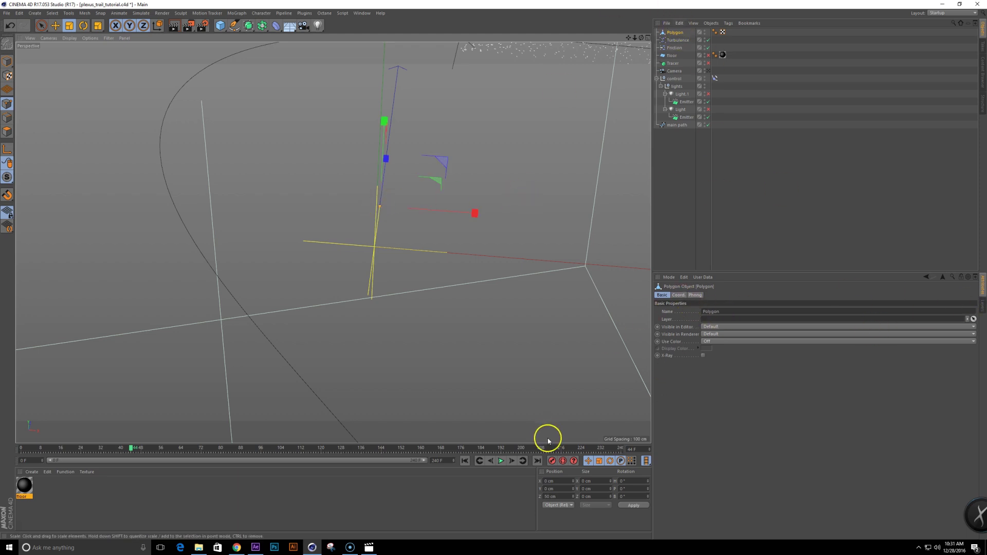
{"action": "left_click", "coordinate": [553, 496]}
{"action": "type", "text": "0"}
{"action": "key", "text": "Return"}
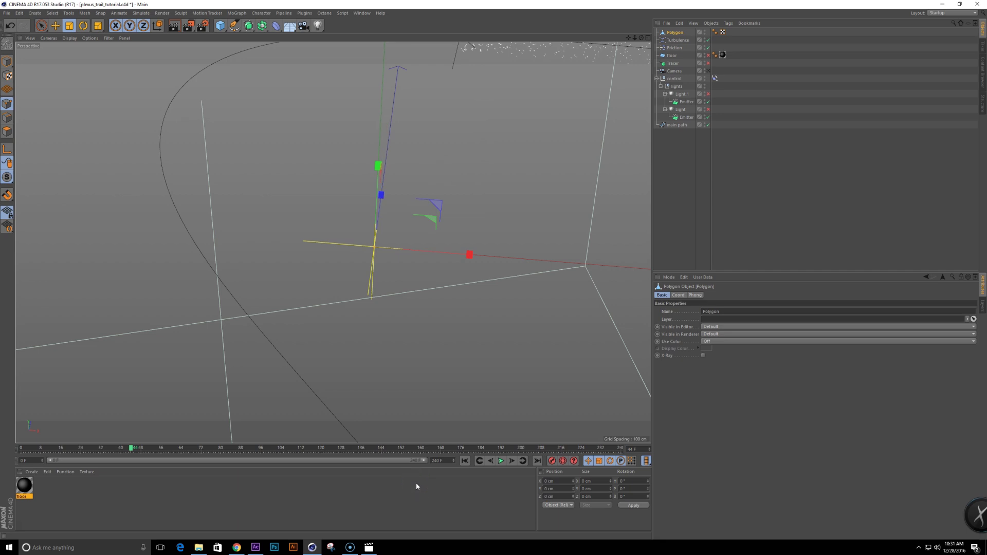
Step: Return to Model mode and make the polygon and a copy of it children of the two emitters
{"action": "left_click", "coordinate": [8, 64]}
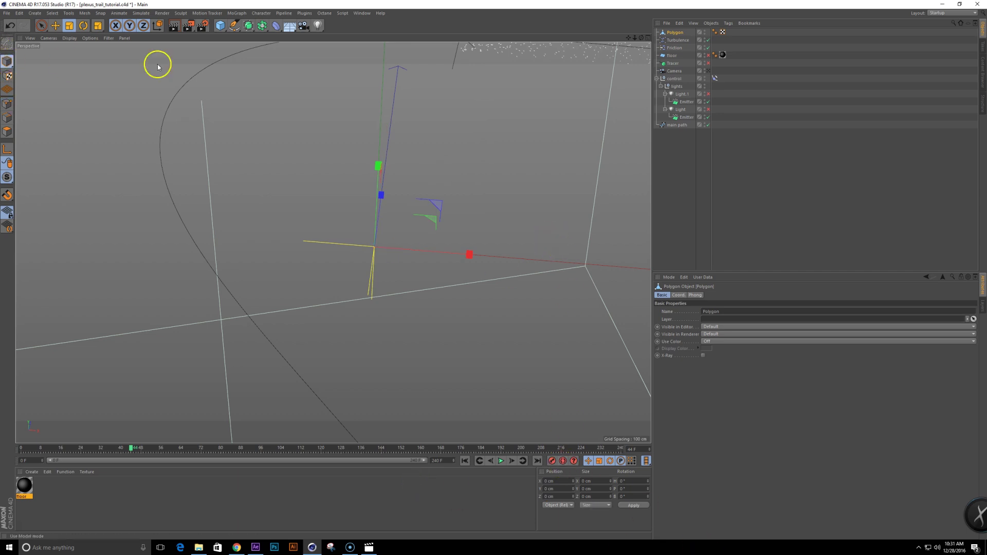
{"action": "key", "text": "e"}
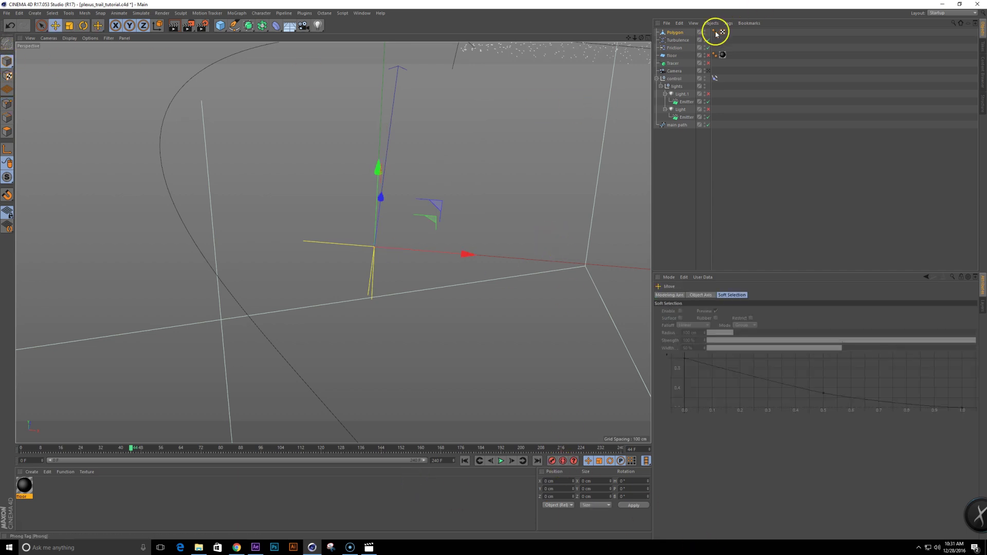
{"action": "left_click", "coordinate": [673, 32]}
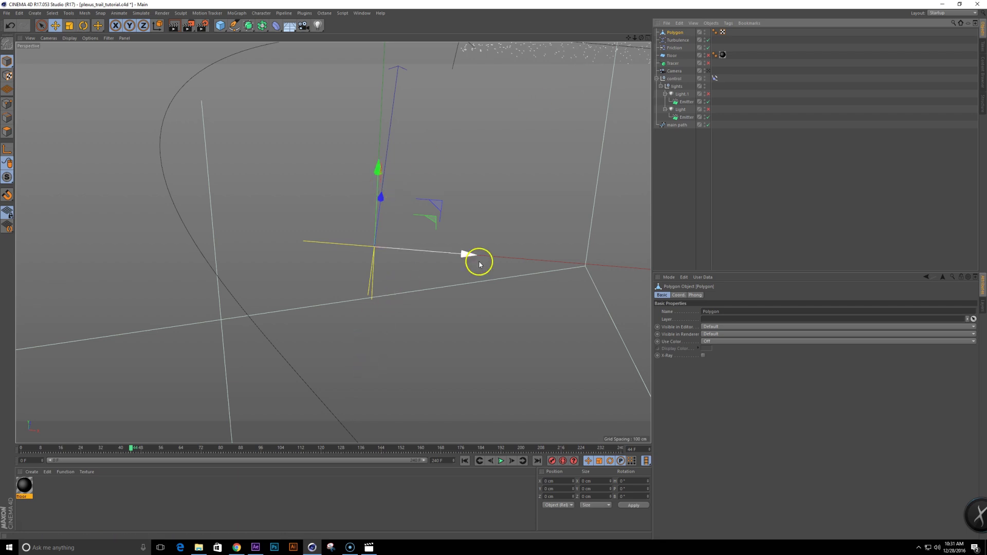
{"action": "left_click_drag", "start_coordinate": [676, 34], "coordinate": [691, 116]}
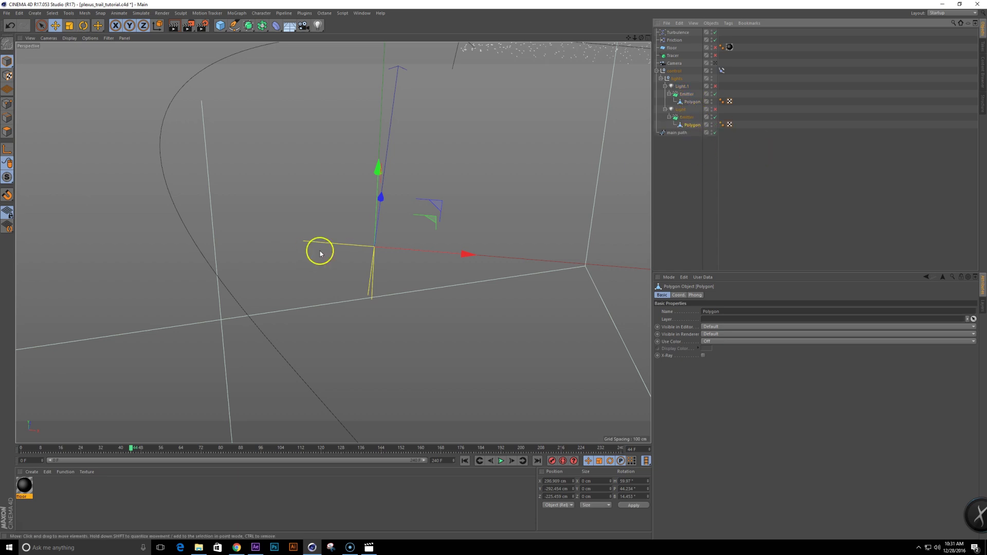
Step: Rewind to frame 0, return to the camera view, and enable the floor and both lights
{"action": "right_click_drag", "start_coordinate": [527, 193], "coordinate": [460, 199], "text": "alt"}
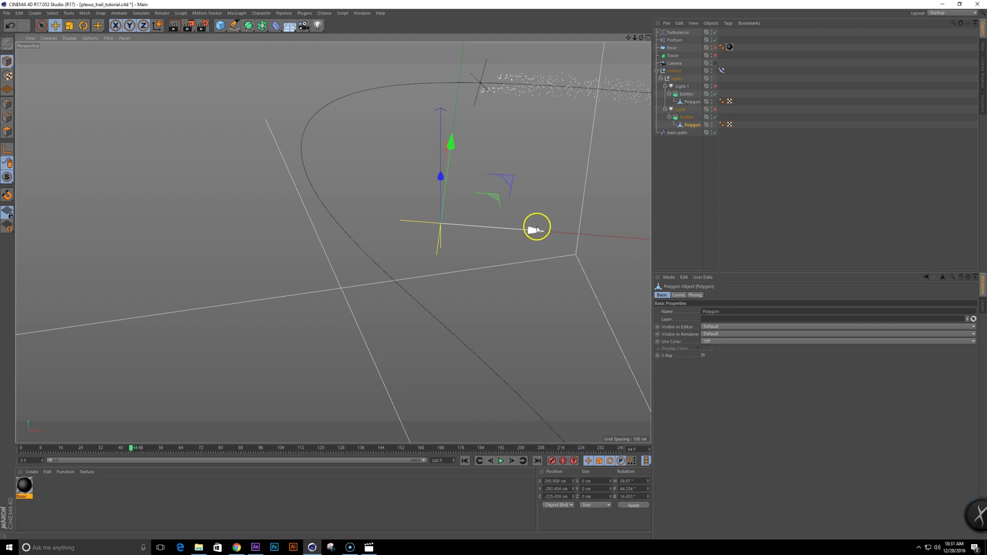
{"action": "middle_click_drag", "start_coordinate": [500, 209], "coordinate": [462, 240], "text": "alt"}
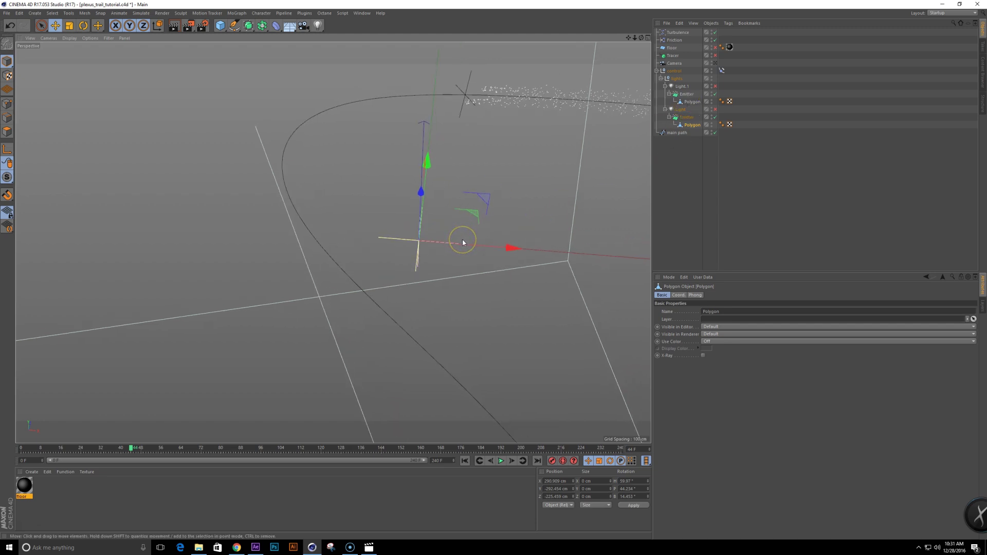
{"action": "key", "text": "shift+f"}
{"action": "right_click_drag", "start_coordinate": [514, 265], "coordinate": [442, 283], "text": "alt"}
{"action": "left_click", "coordinate": [715, 63]}
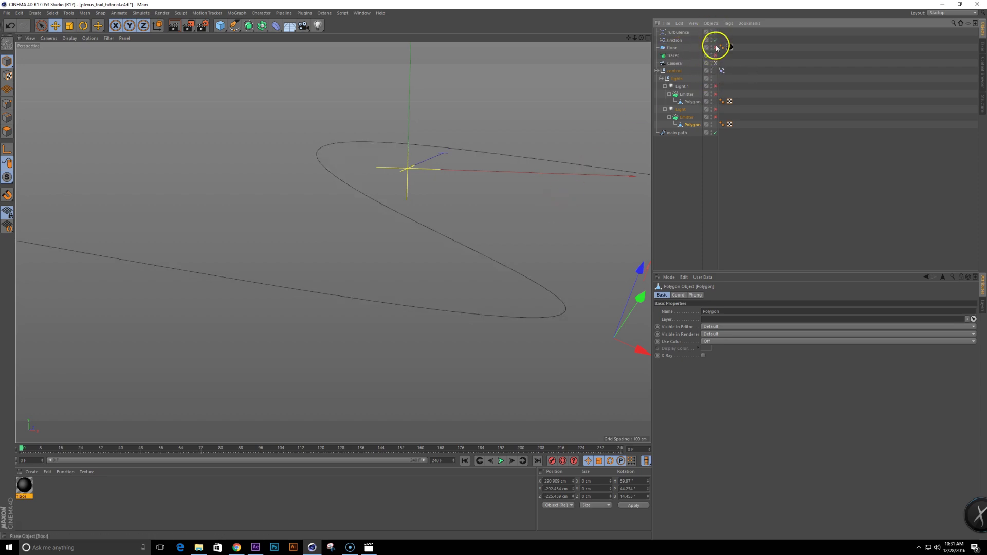
{"action": "left_click", "coordinate": [715, 47]}
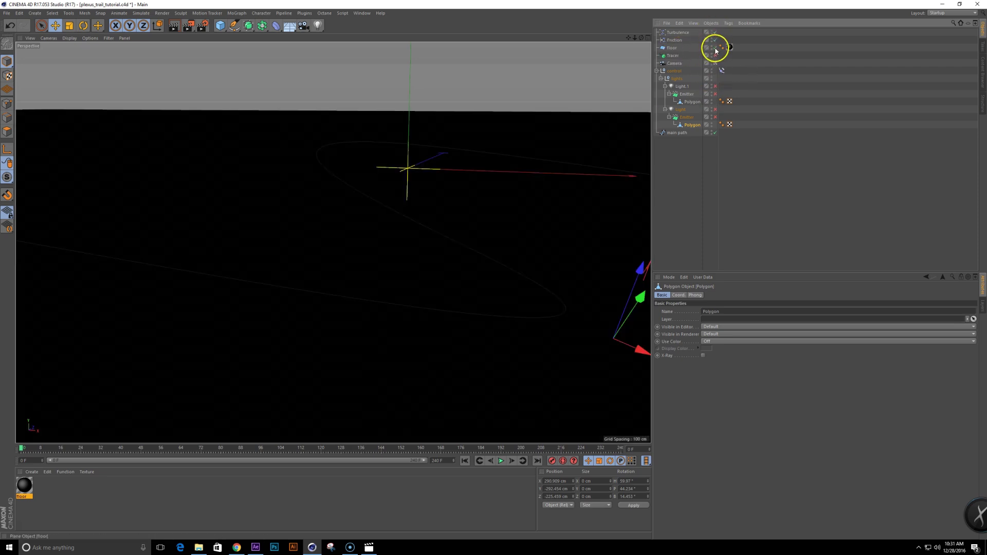
{"action": "left_click", "coordinate": [715, 85]}
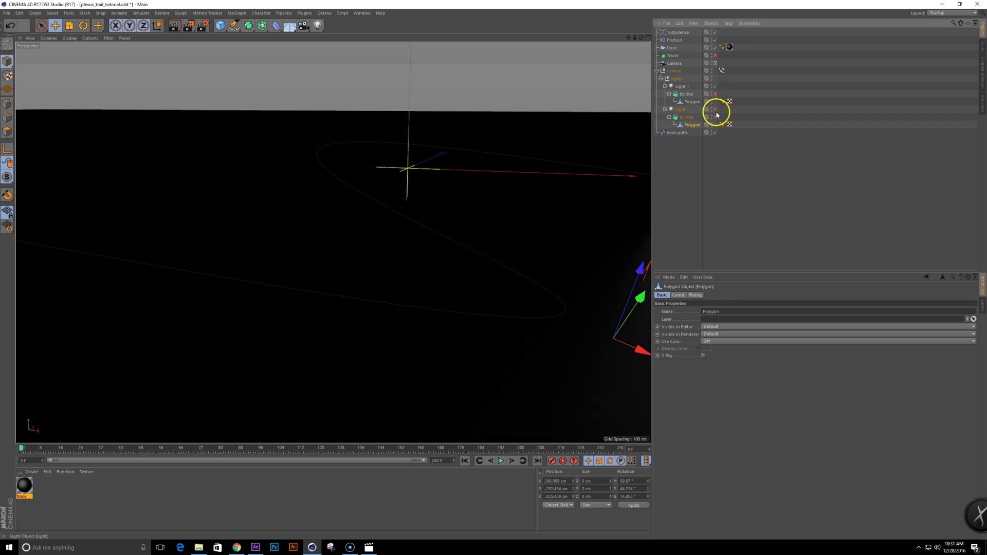
{"action": "left_click", "coordinate": [715, 109]}
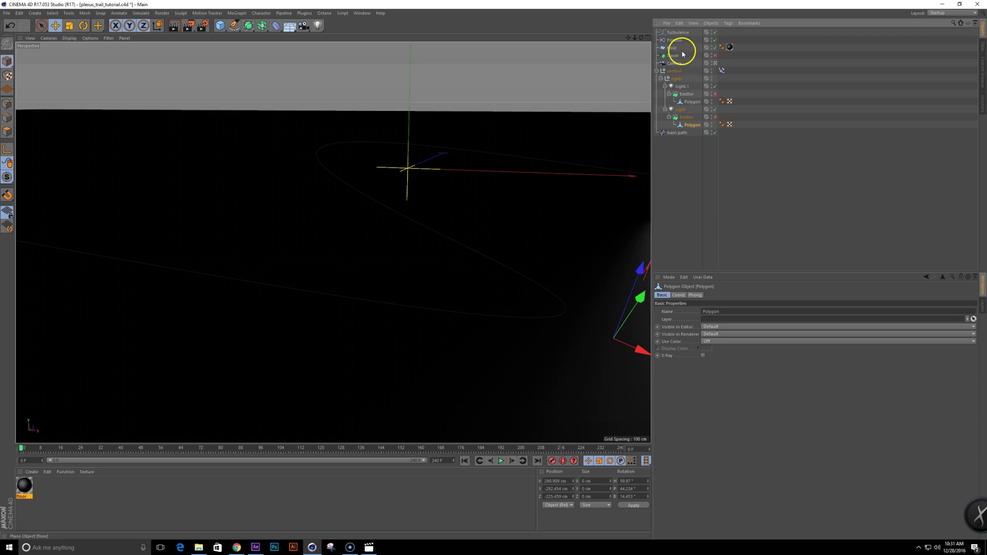
Step: Add an External Compositing tag to the floor object
{"action": "right_click", "coordinate": [670, 50]}
{"action": "mouse_move", "coordinate": [699, 53]}
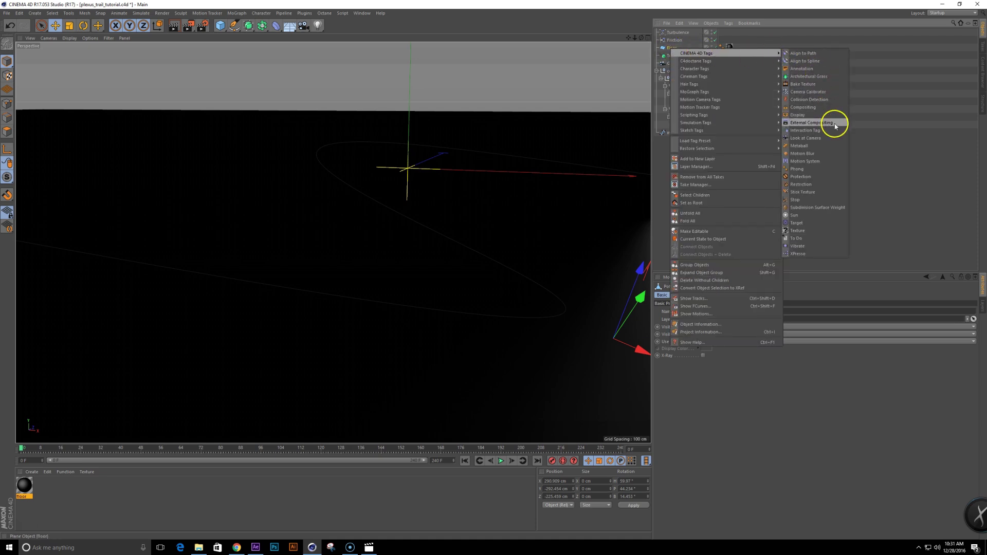
{"action": "left_click", "coordinate": [812, 123]}
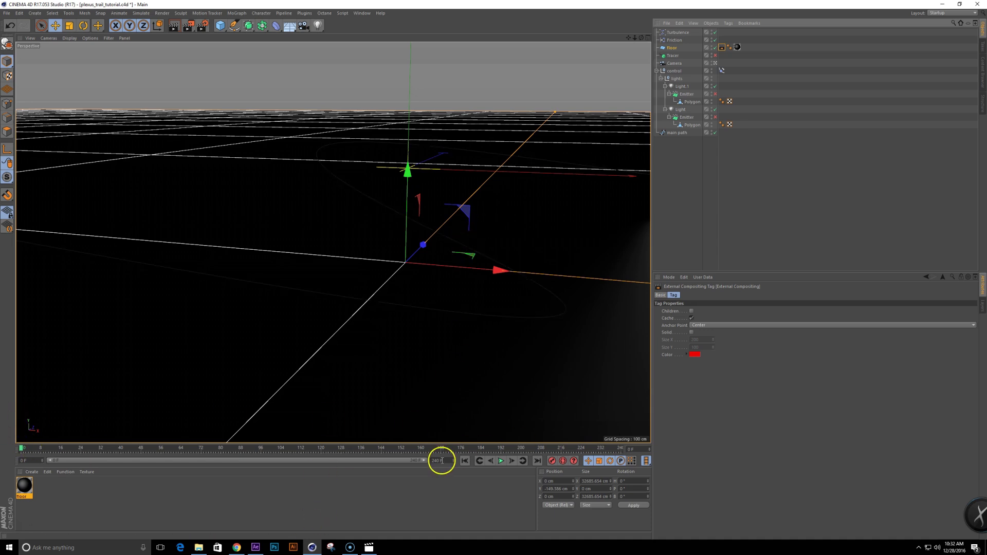
Step: Play the animation to frame 116, render the view to check the light on the floor, and clear the selection
{"action": "left_click", "coordinate": [501, 460]}
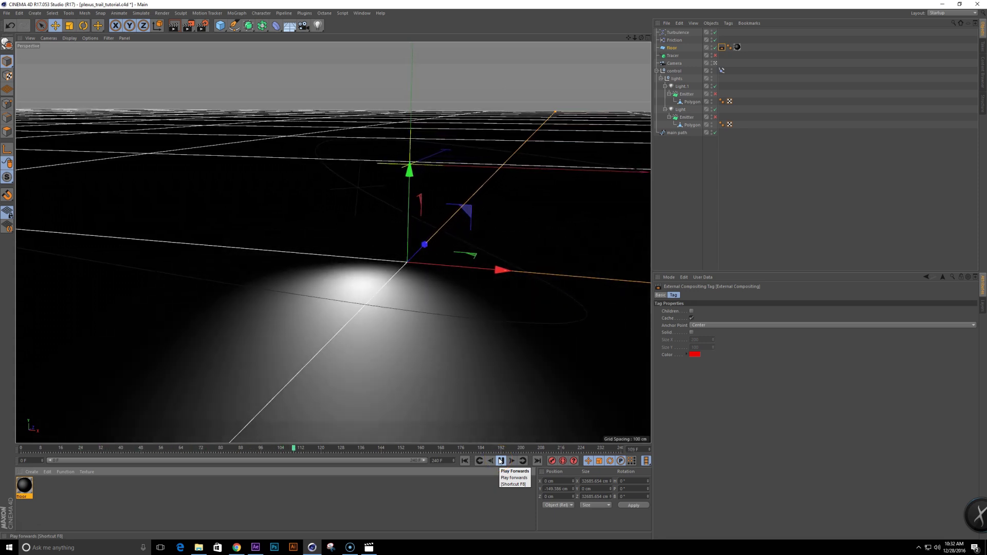
{"action": "left_click", "coordinate": [500, 461]}
{"action": "key", "text": "ctrl+r"}
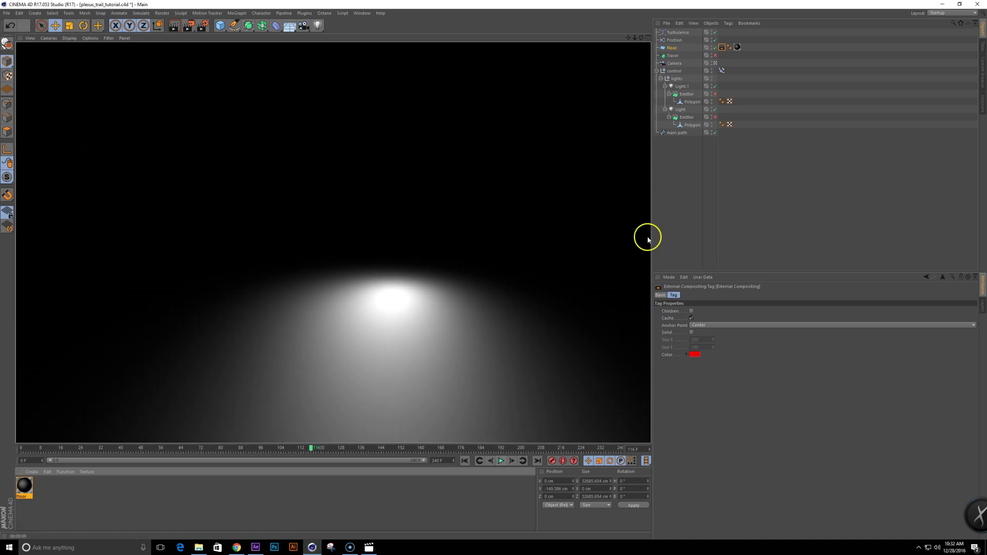
{"action": "left_click", "coordinate": [679, 236]}
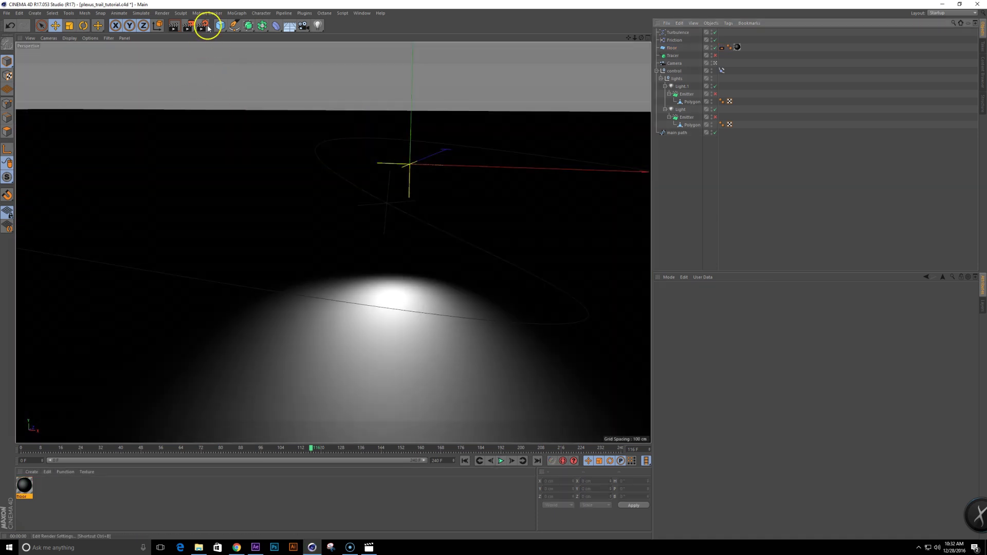
Step: Set the frame range in the render output settings to All Frames
{"action": "left_click", "coordinate": [208, 28]}
{"action": "left_click_drag", "start_coordinate": [630, 198], "coordinate": [477, 228]}
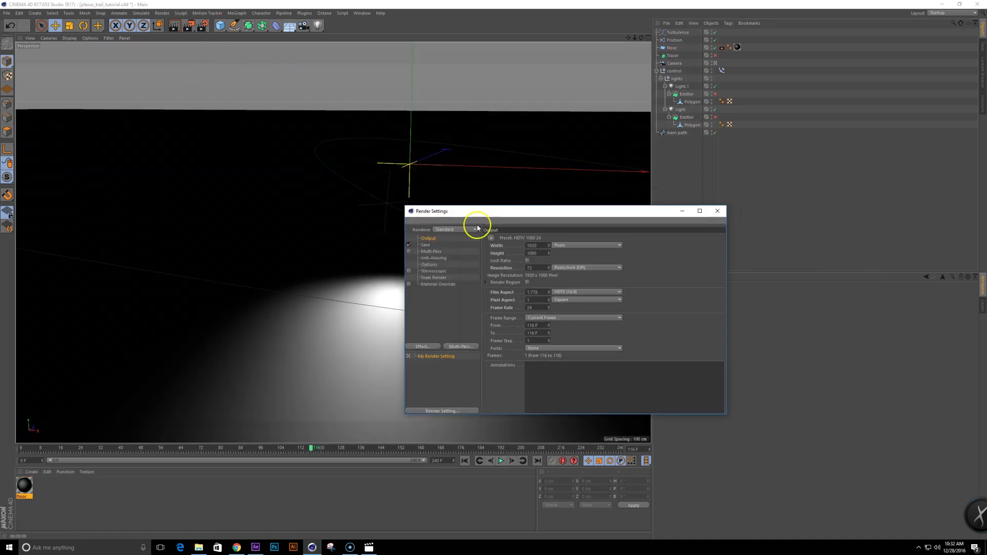
{"action": "left_click", "coordinate": [571, 326]}
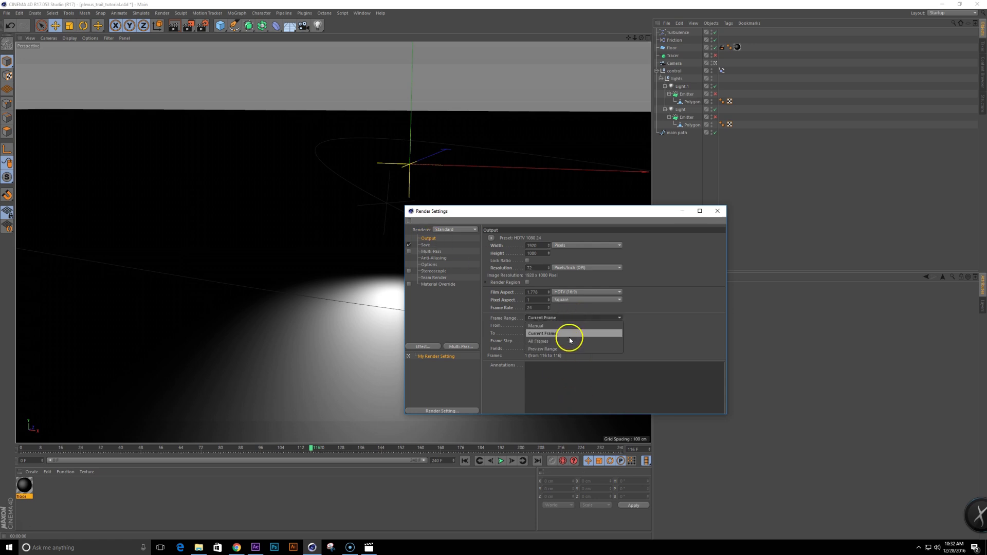
{"action": "left_click", "coordinate": [572, 341]}
Step: For the render's save location, create and open a folder named plexus_trail_floor inside the Plexus Trail project's Render folder
{"action": "left_click", "coordinate": [427, 245]}
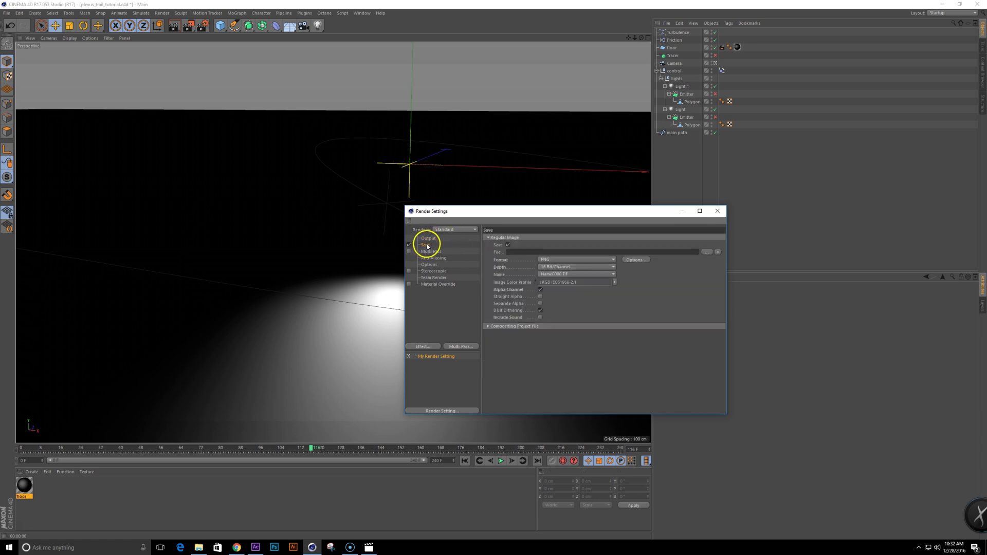
{"action": "left_click", "coordinate": [429, 239]}
{"action": "left_click", "coordinate": [426, 251]}
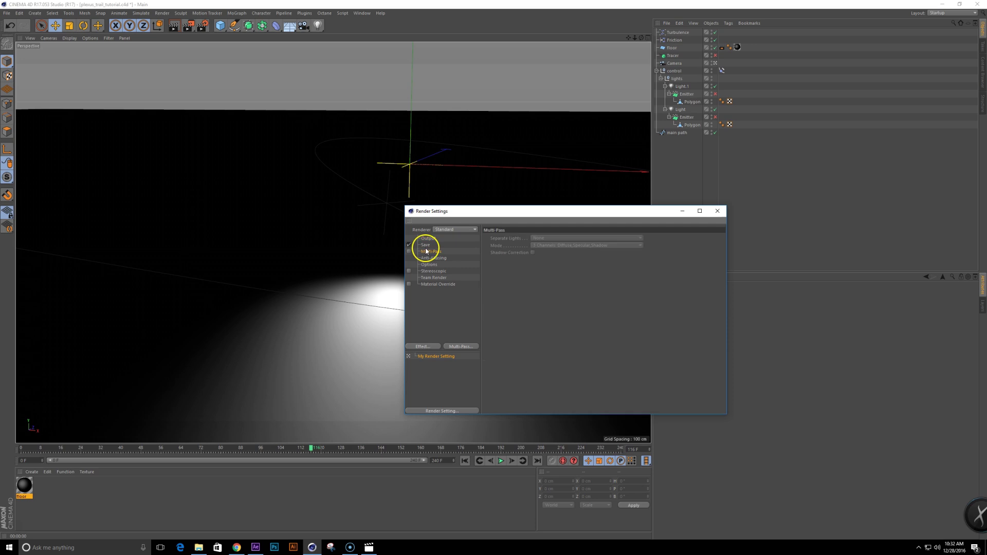
{"action": "left_click", "coordinate": [436, 246]}
{"action": "left_click", "coordinate": [707, 252]}
{"action": "left_click", "coordinate": [567, 235]}
{"action": "double_click", "coordinate": [495, 303]}
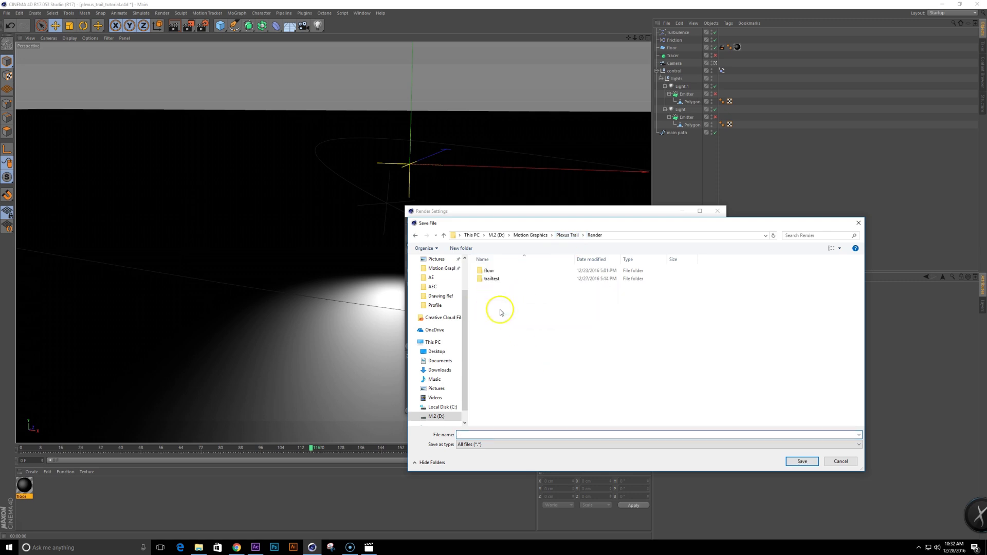
{"action": "left_click", "coordinate": [461, 248]}
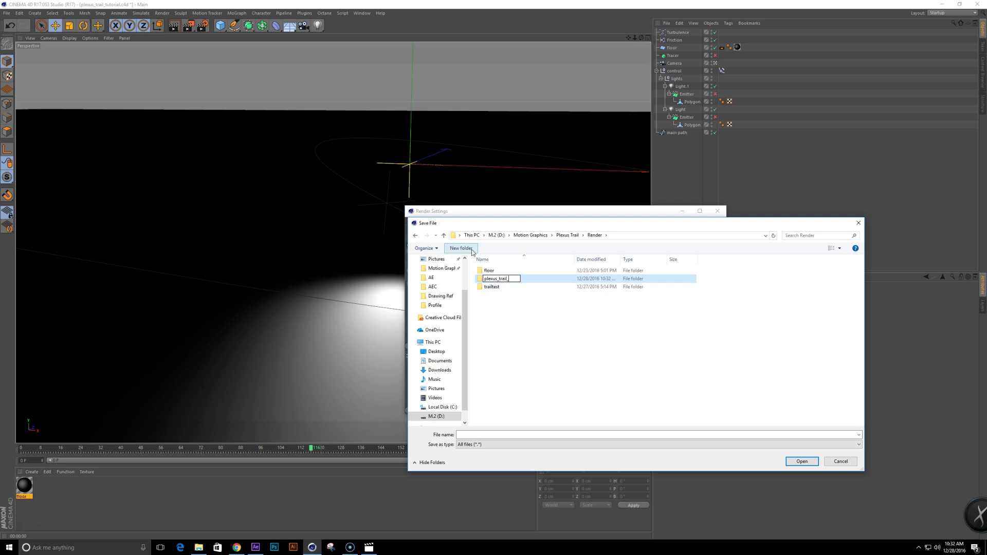
{"action": "key", "text": "ctrl+a"}
{"action": "key", "text": "ctrl+c"}
{"action": "key", "text": "Return"}
{"action": "key", "text": "Return"}
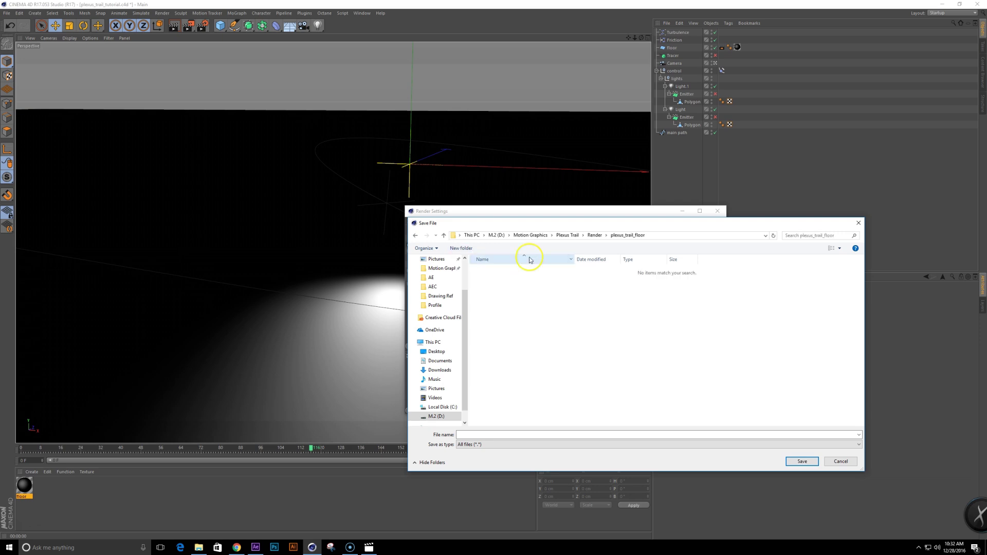
Step: Name the render output file plexus_trail_floor_ and save it as the output path
{"action": "left_click", "coordinate": [519, 436]}
{"action": "key", "text": "ctrl+v"}
{"action": "type", "text": "_"}
{"action": "key", "text": "Return"}
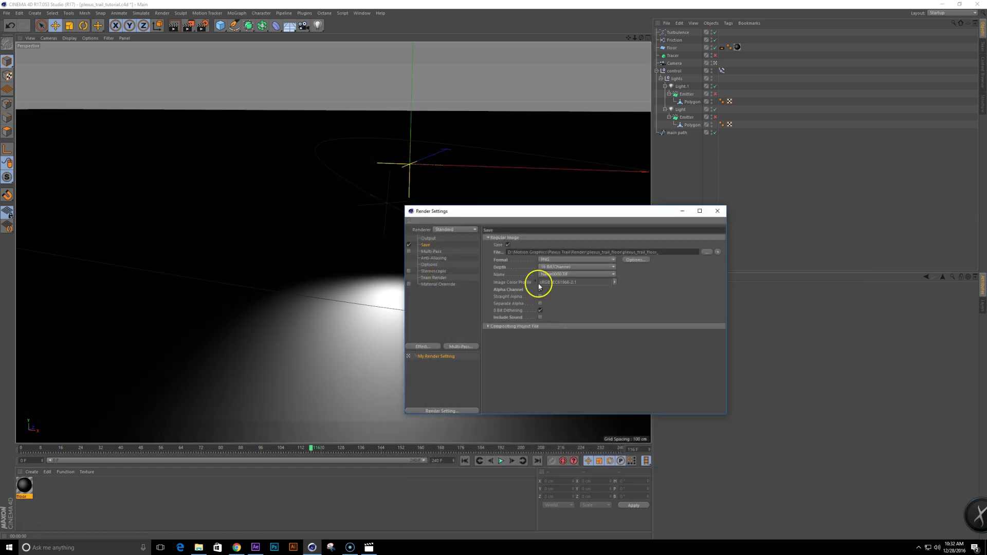
Step: Review the render's output, save and anti-aliasing settings, including frame range, format and bit depth
{"action": "left_click", "coordinate": [430, 239]}
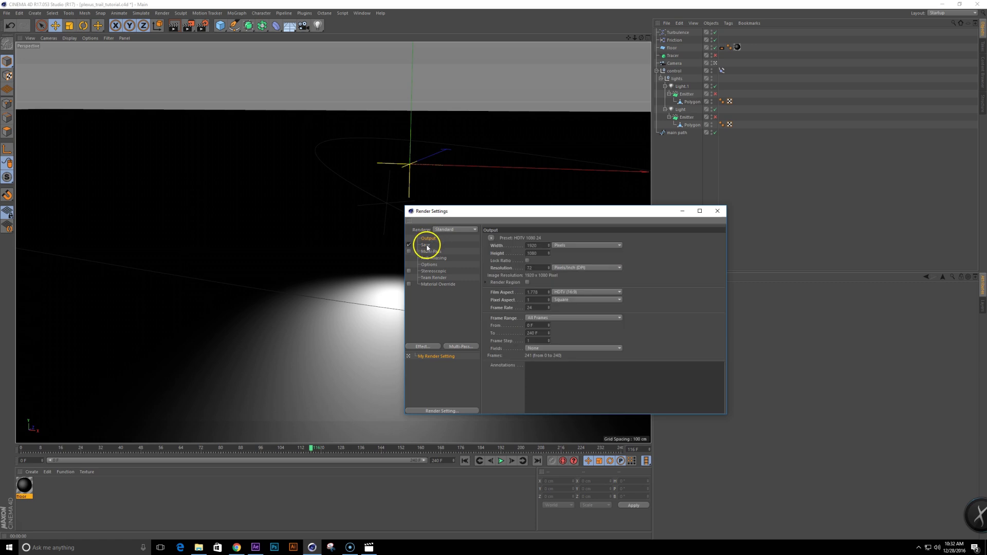
{"action": "left_click", "coordinate": [427, 245]}
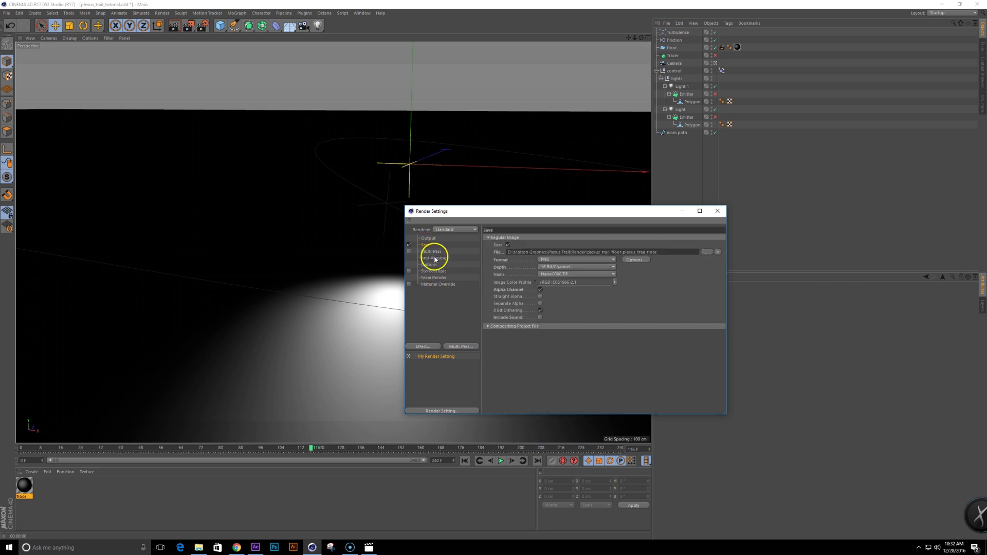
{"action": "left_click", "coordinate": [434, 258]}
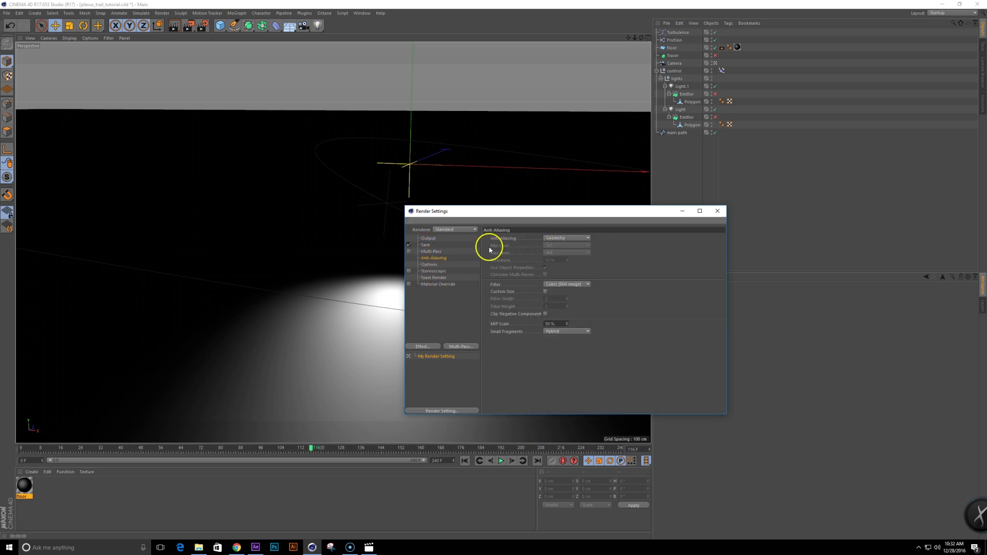
{"action": "left_click", "coordinate": [426, 246]}
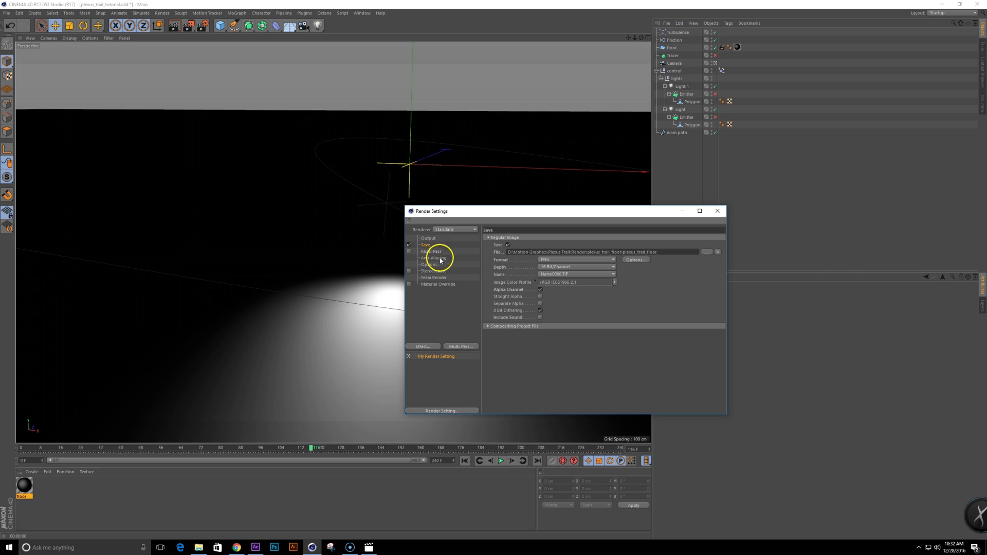
{"action": "left_click", "coordinate": [428, 240]}
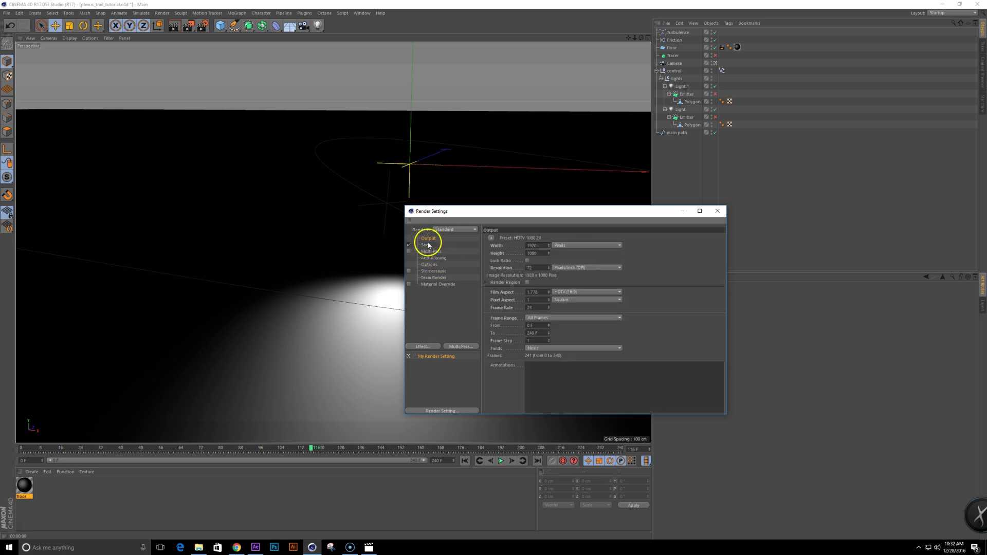
{"action": "left_click", "coordinate": [426, 245]}
{"action": "left_click", "coordinate": [512, 328]}
{"action": "left_click", "coordinate": [514, 327]}
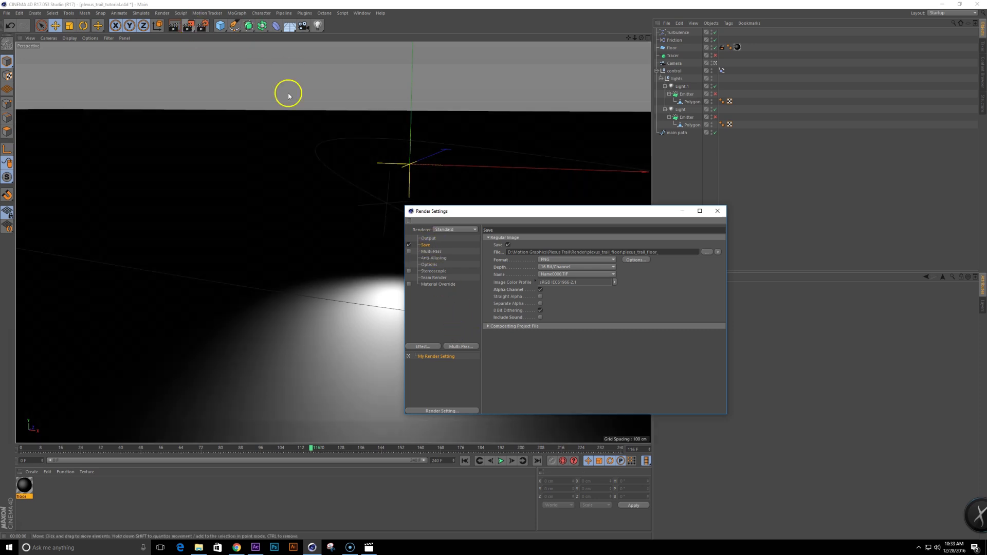
Step: Render the full floor animation to the Picture Viewer and enlarge the viewer window
{"action": "key", "text": "shift+r"}
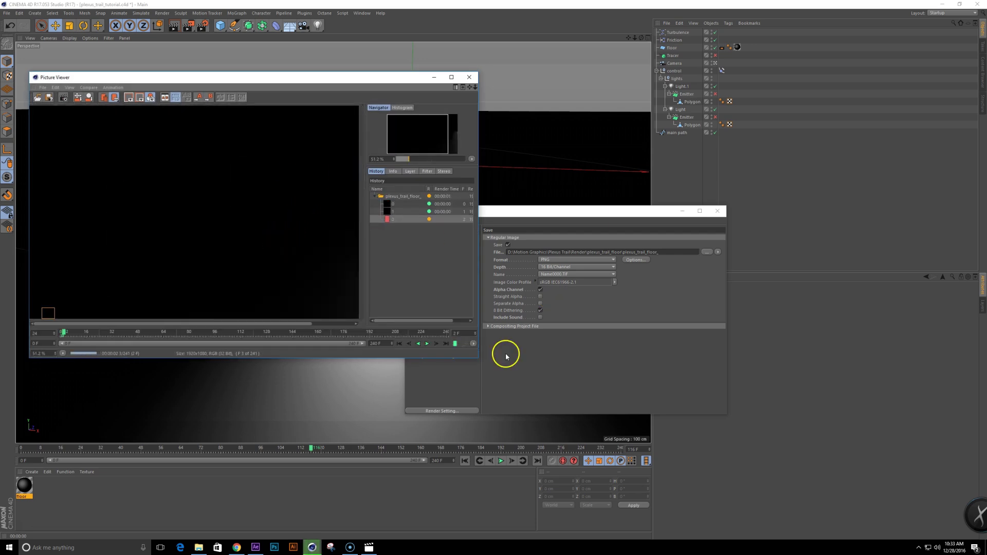
{"action": "left_click_drag", "start_coordinate": [478, 357], "coordinate": [653, 432]}
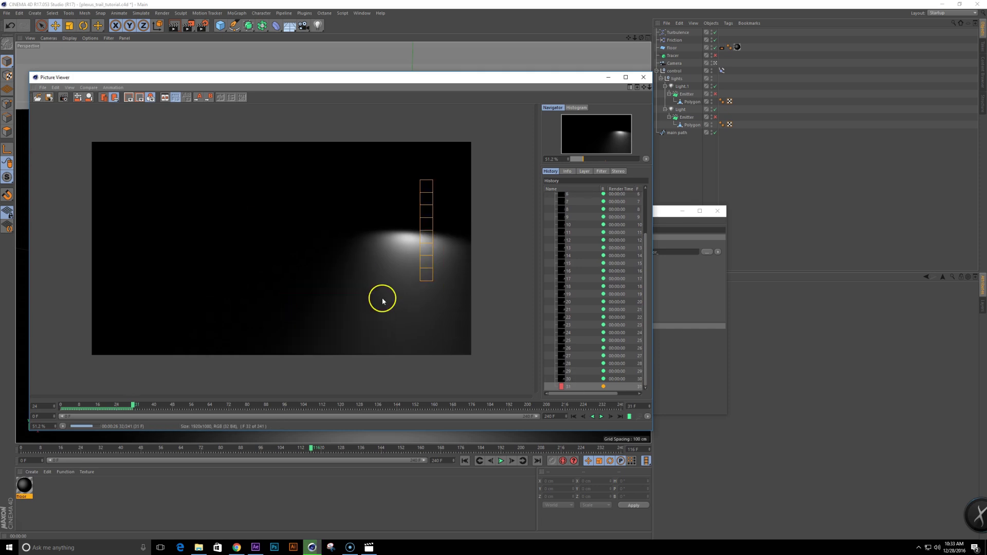
Step: Enable Save, Relative and Include 3D Data for the After Effects compositing project file in the render settings
{"action": "left_click", "coordinate": [683, 288]}
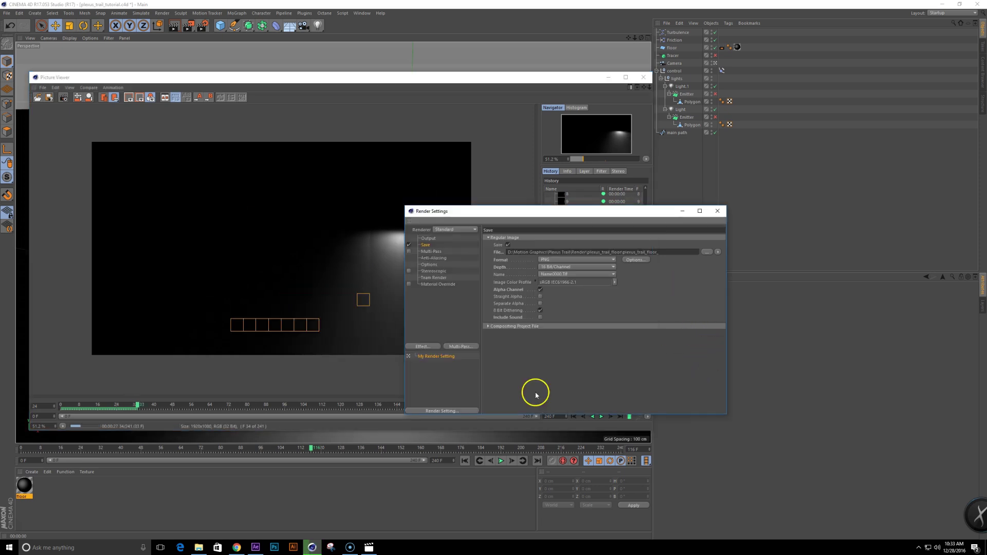
{"action": "left_click", "coordinate": [514, 326]}
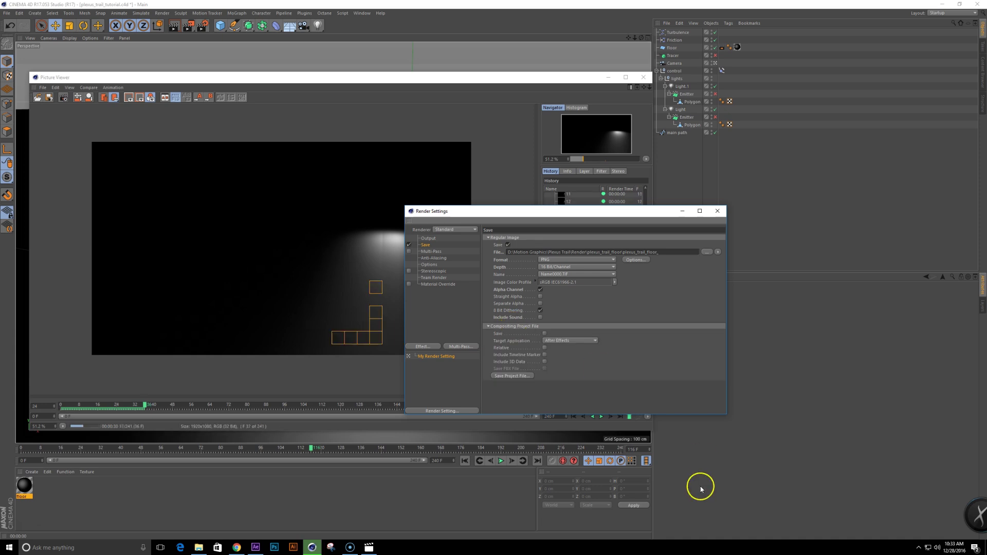
{"action": "left_click", "coordinate": [545, 333]}
{"action": "left_click", "coordinate": [545, 348]}
{"action": "left_click", "coordinate": [544, 361]}
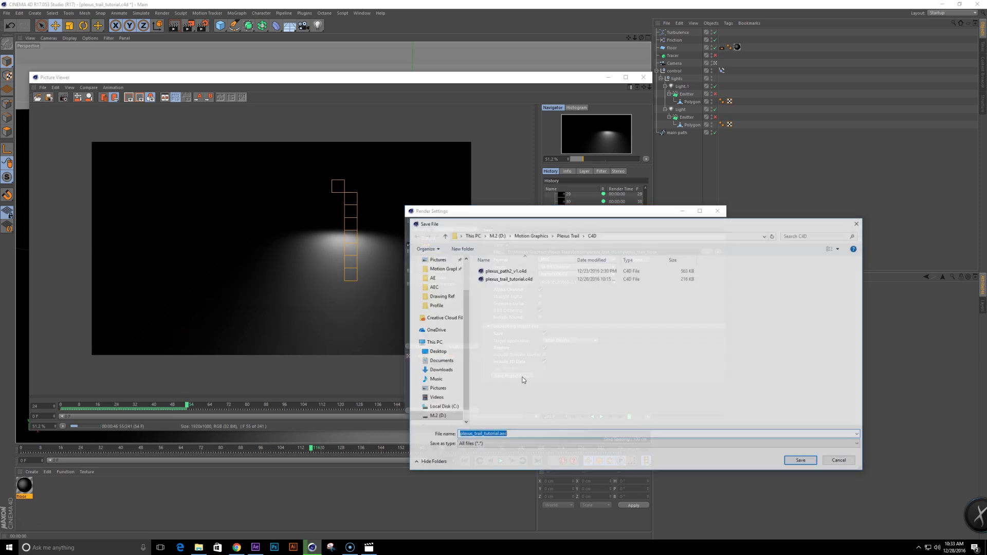
Step: Save the compositing project file as plexus_trail_tutorial.aec in the Plexus Trail AEC folder
{"action": "left_click", "coordinate": [567, 238]}
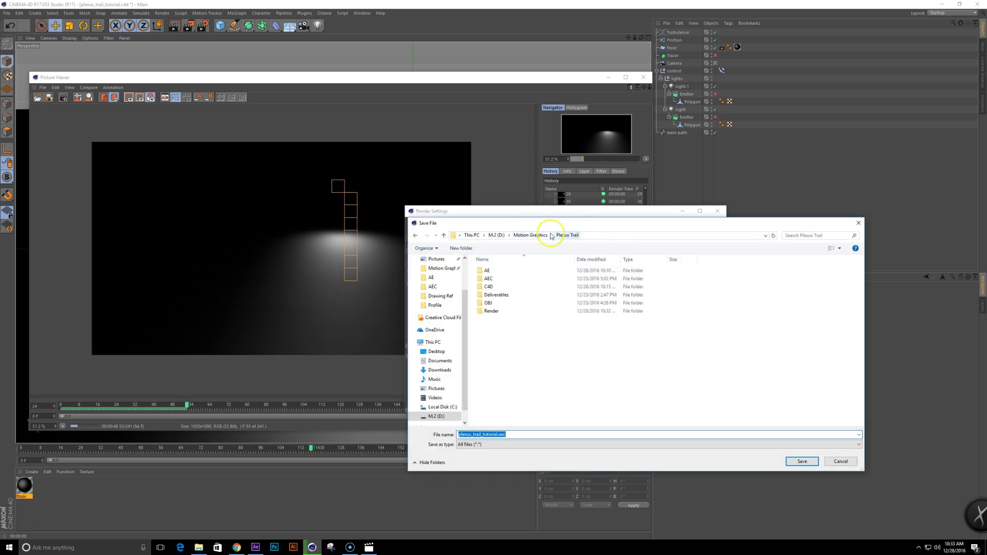
{"action": "double_click", "coordinate": [501, 279]}
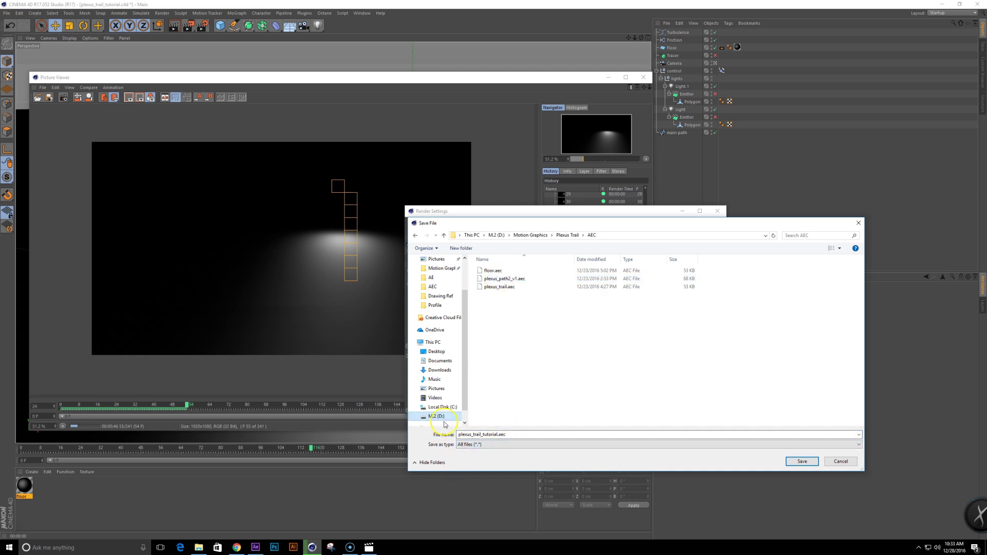
{"action": "left_click", "coordinate": [801, 461]}
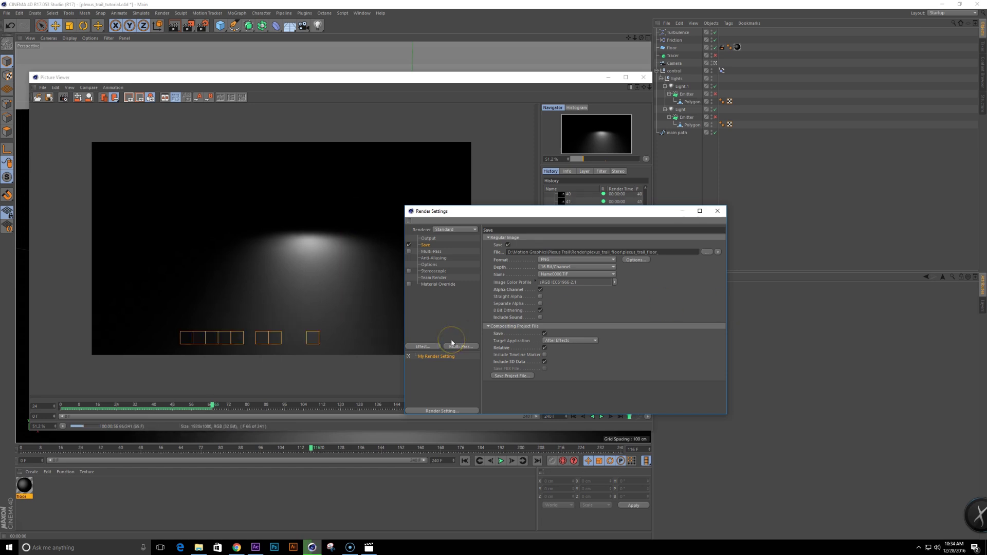
Step: Arrange the render windows and scrub through the rendered floor frames in the Picture Viewer
{"action": "left_click_drag", "start_coordinate": [427, 212], "coordinate": [598, 192]}
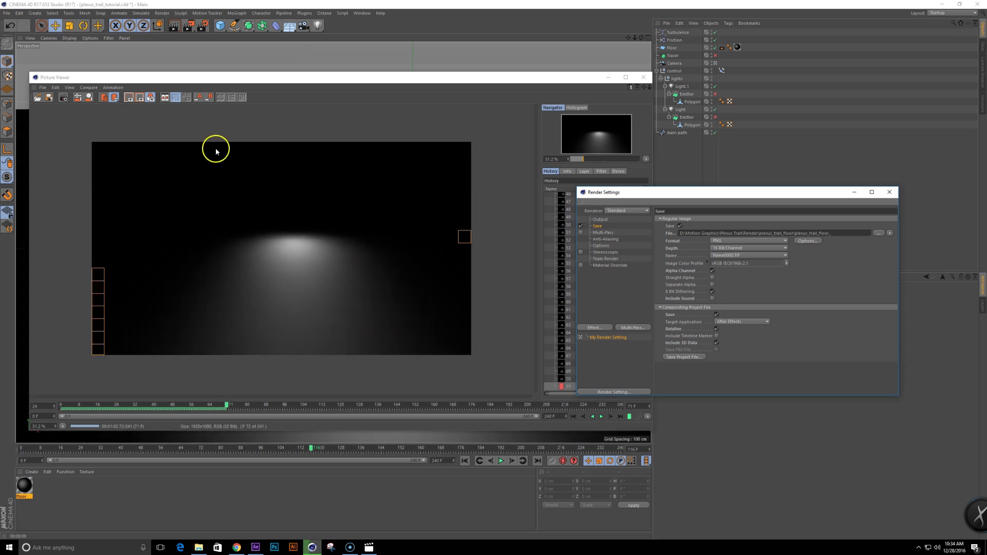
{"action": "left_click_drag", "start_coordinate": [372, 77], "coordinate": [456, 84]}
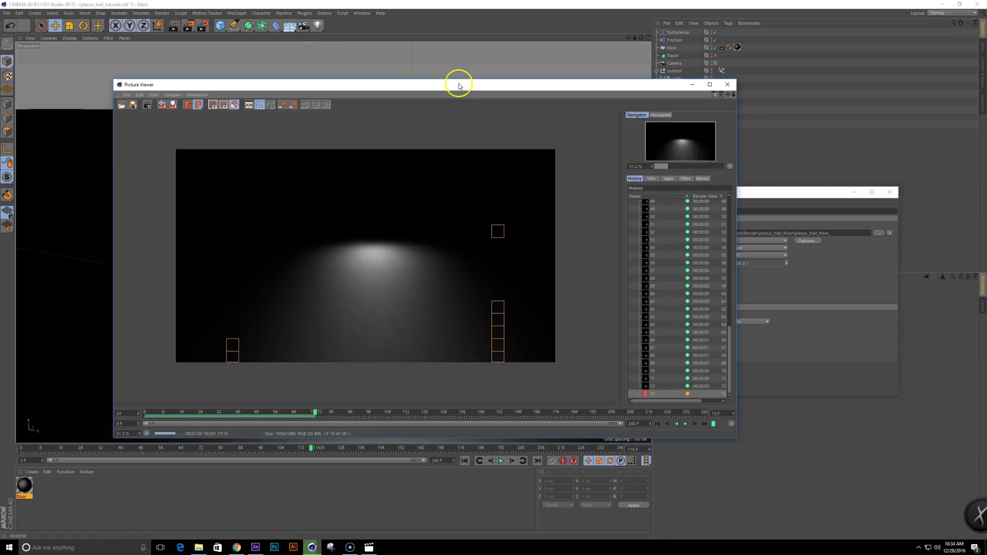
{"action": "left_click_drag", "start_coordinate": [562, 84], "coordinate": [783, 127]}
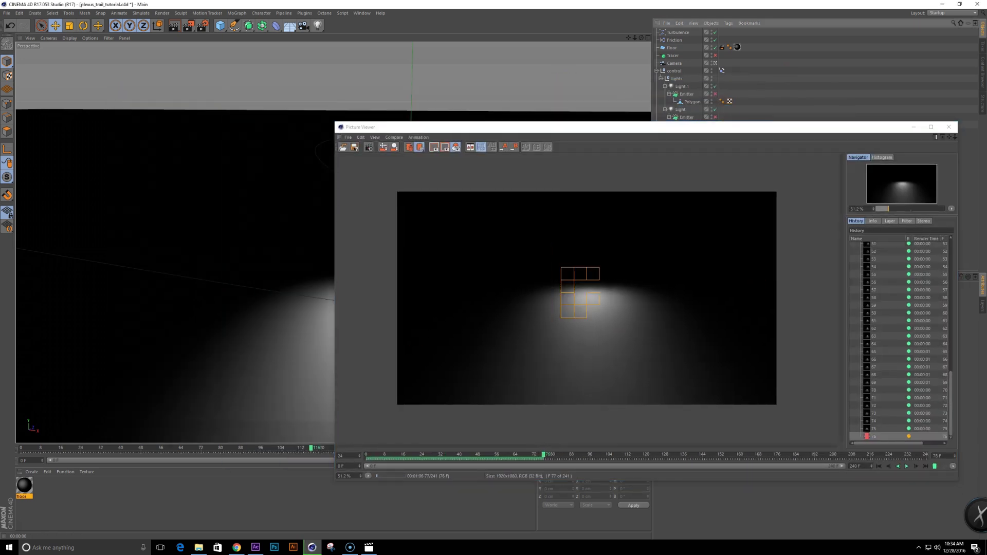
{"action": "left_click_drag", "start_coordinate": [565, 127], "coordinate": [382, 102]}
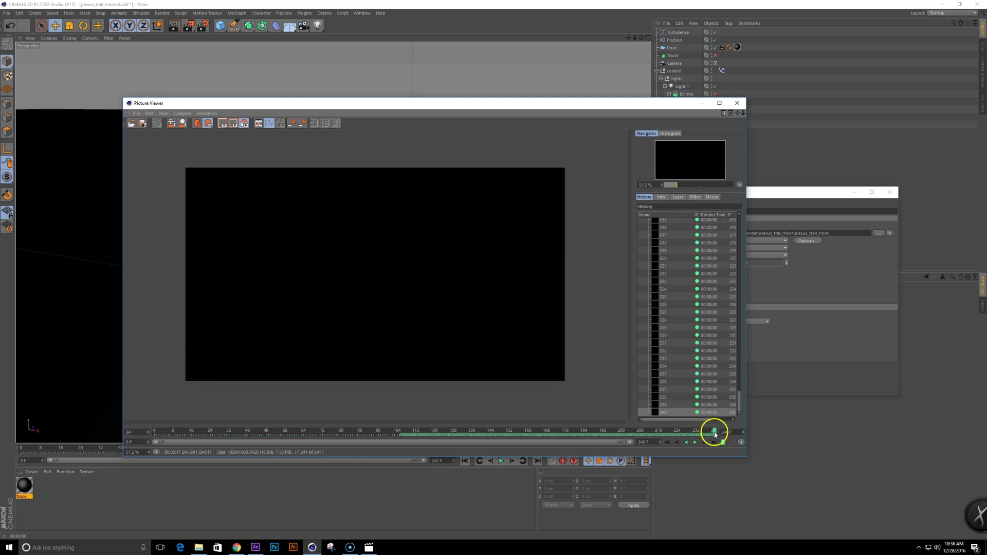
{"action": "left_click_drag", "start_coordinate": [715, 432], "coordinate": [379, 457]}
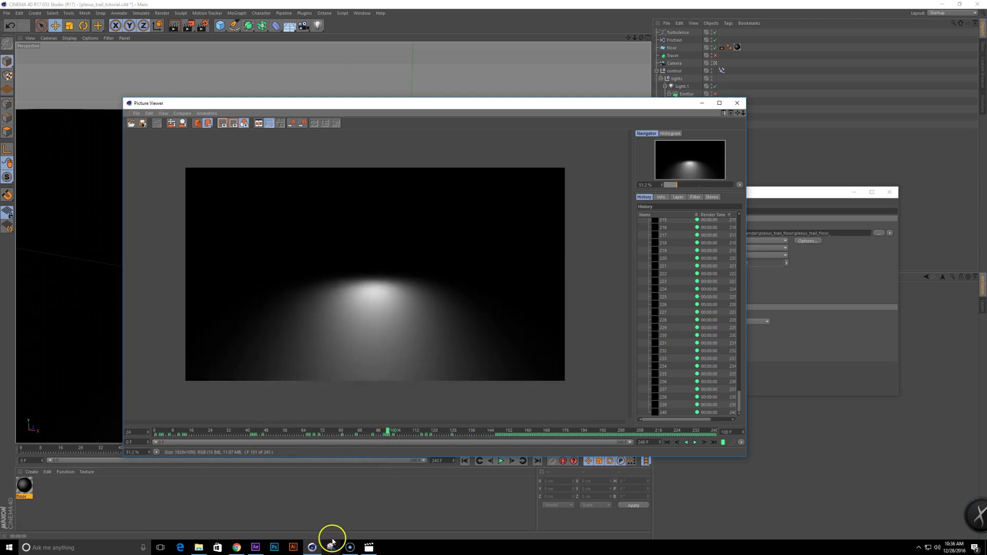
Step: Switch to After Effects, import plexus_trail_tutorial.aec from the AEC folder and open its plexus_trail_floor_ composition
{"action": "left_click", "coordinate": [255, 548]}
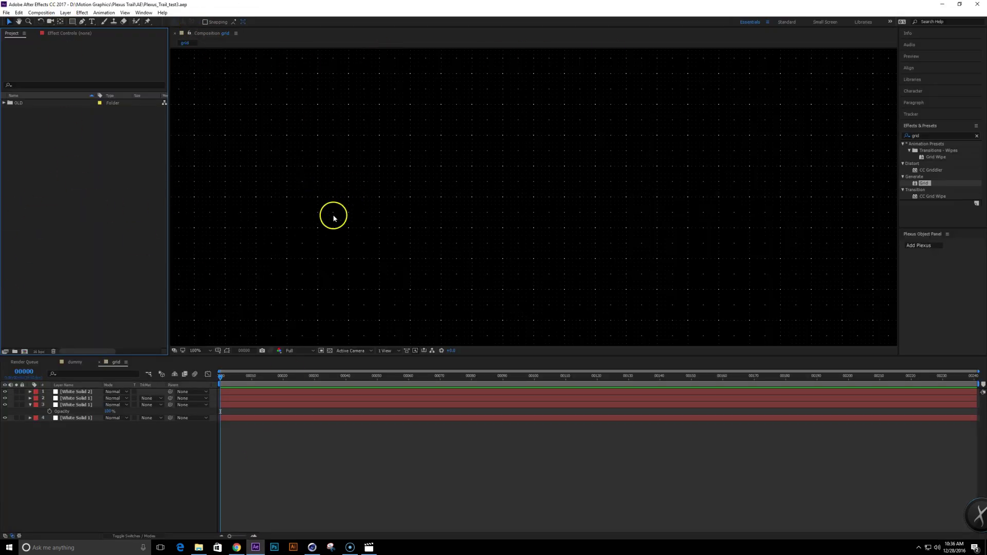
{"action": "double_click", "coordinate": [21, 138]}
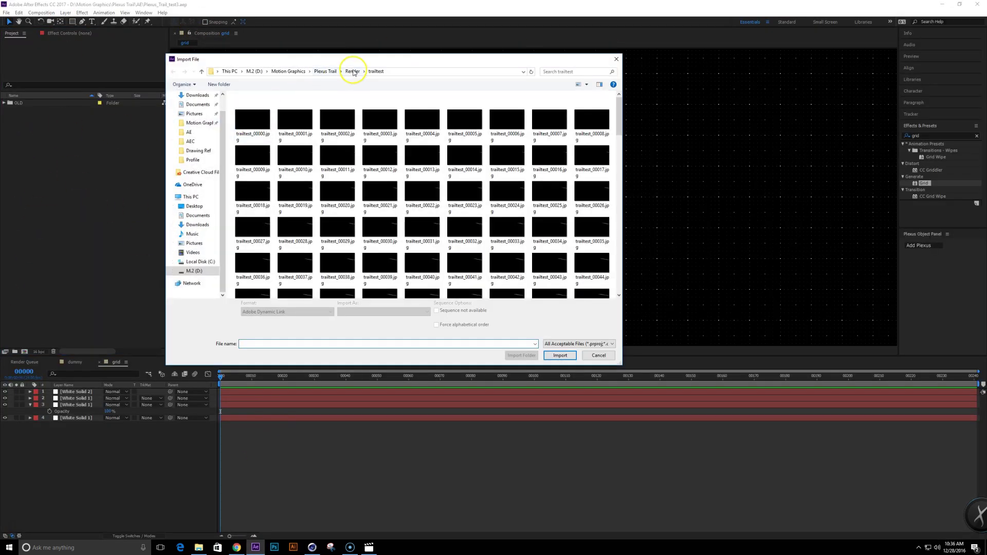
{"action": "left_click", "coordinate": [324, 72]}
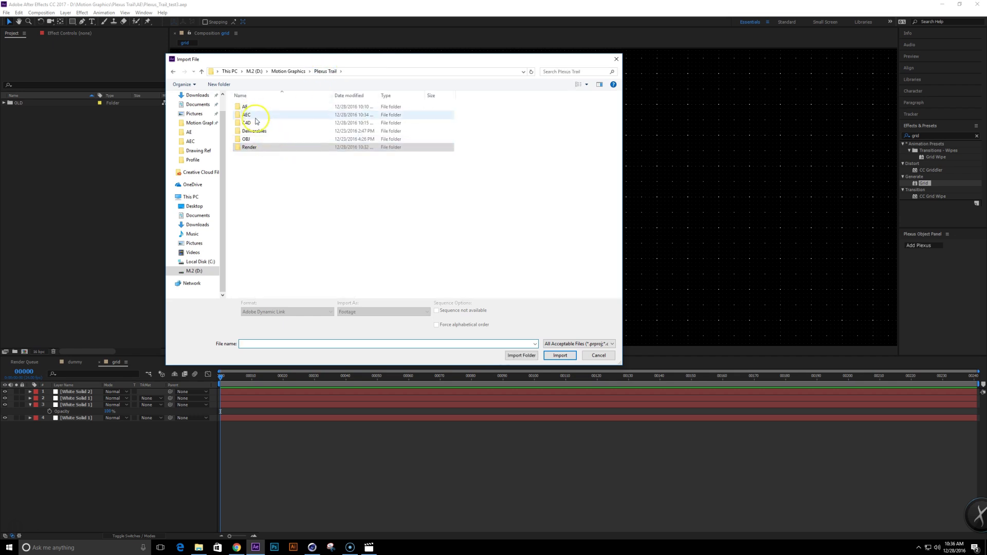
{"action": "double_click", "coordinate": [253, 115]}
{"action": "double_click", "coordinate": [267, 132]}
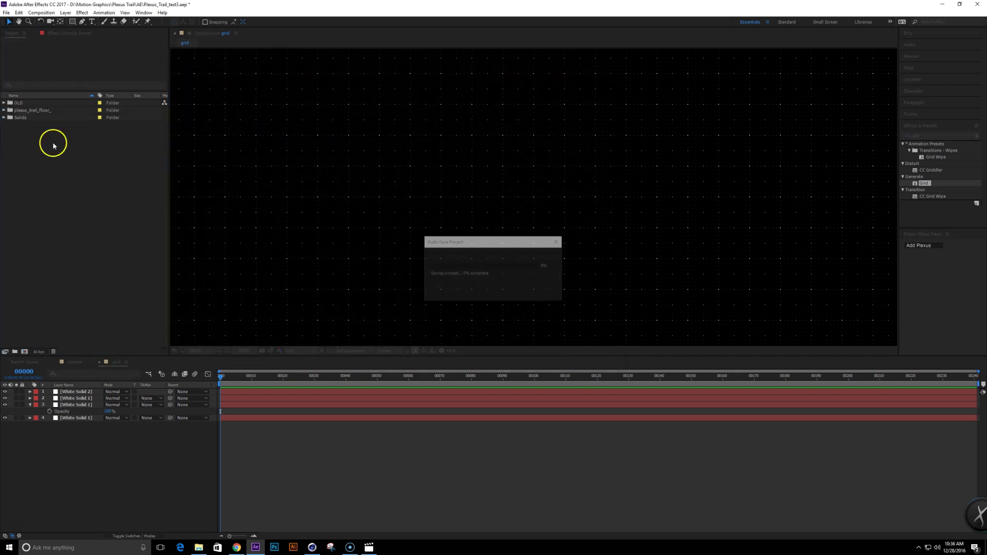
{"action": "left_click", "coordinate": [6, 110]}
{"action": "double_click", "coordinate": [40, 117]}
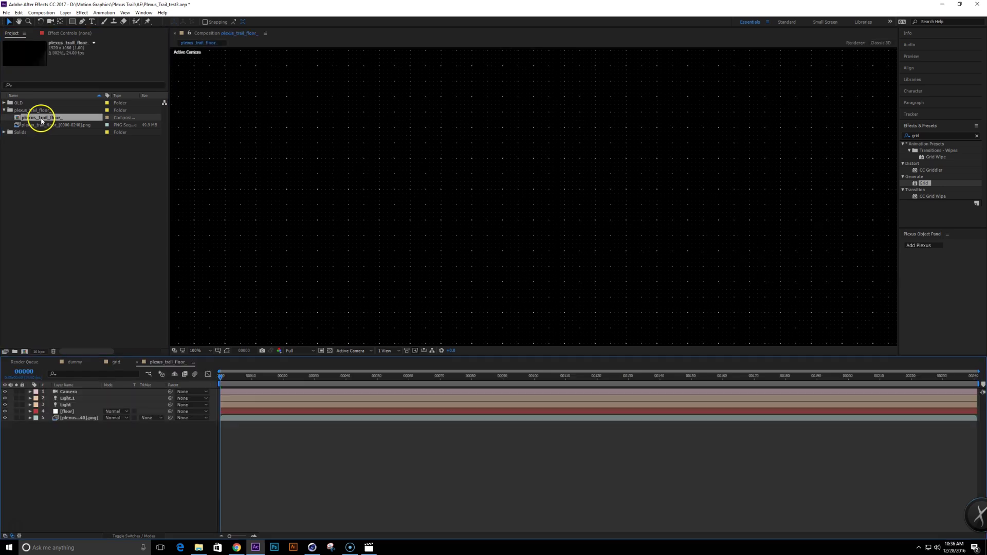
Step: Examine the imported lights, floor, image sequence and camera layers while scrubbing the composition around frames 121 to 124
{"action": "left_click", "coordinate": [67, 398]}
{"action": "left_click", "coordinate": [70, 412]}
{"action": "left_click", "coordinate": [75, 417]}
{"action": "left_click", "coordinate": [72, 411]}
{"action": "left_click_drag", "start_coordinate": [244, 375], "coordinate": [600, 392]}
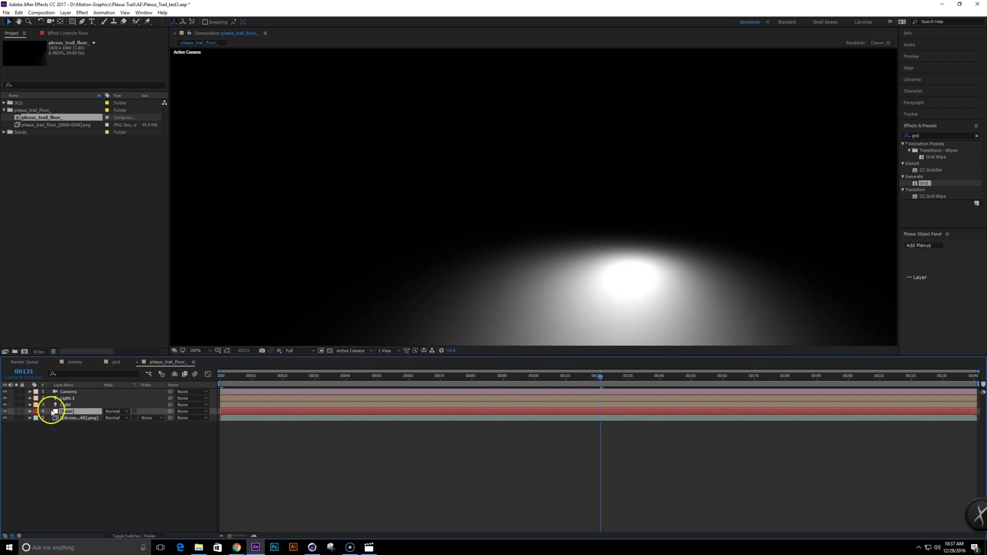
{"action": "left_click", "coordinate": [339, 393]}
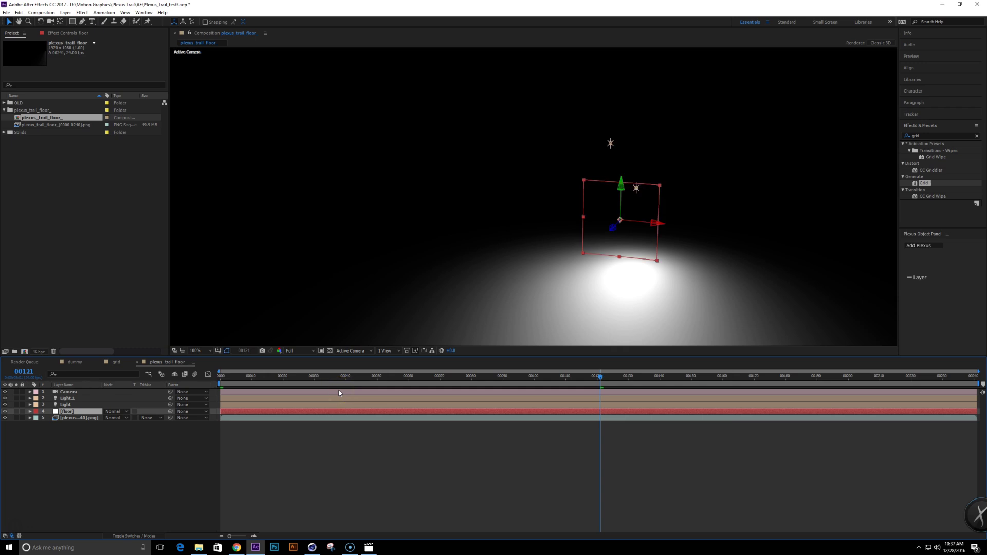
{"action": "left_click", "coordinate": [93, 449]}
{"action": "left_click", "coordinate": [70, 411]}
{"action": "scroll", "coordinate": [760, 276], "scroll_direction": "down", "scroll_amount": 1}
{"action": "left_click_drag", "start_coordinate": [617, 375], "coordinate": [609, 421]}
{"action": "scroll", "coordinate": [572, 284], "scroll_direction": "up", "scroll_amount": 2}
{"action": "left_click", "coordinate": [62, 391]}
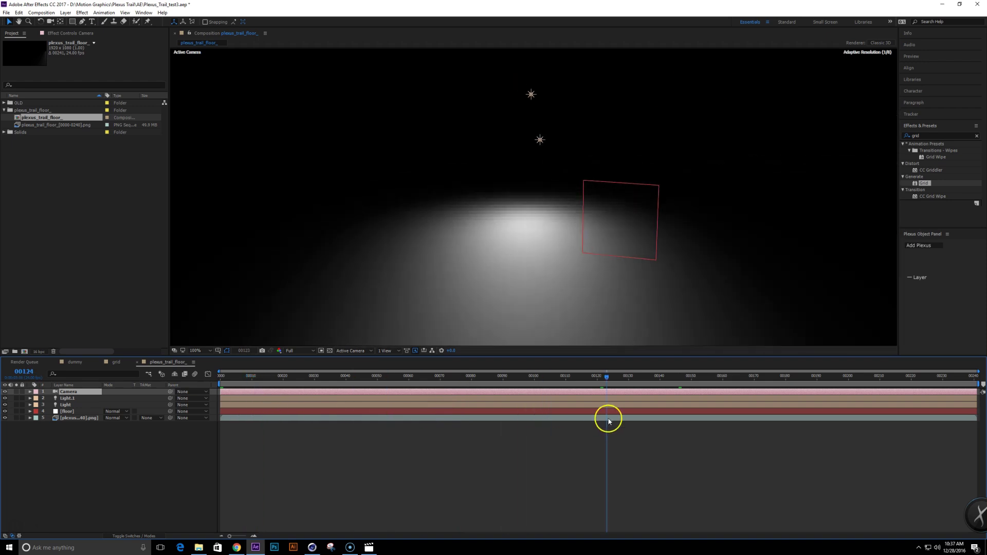
Step: Switch to Cinema 4D, close the Picture Viewer and move the Render Settings window clear of the object list
{"action": "scroll", "coordinate": [586, 293], "scroll_direction": "down", "scroll_amount": 4}
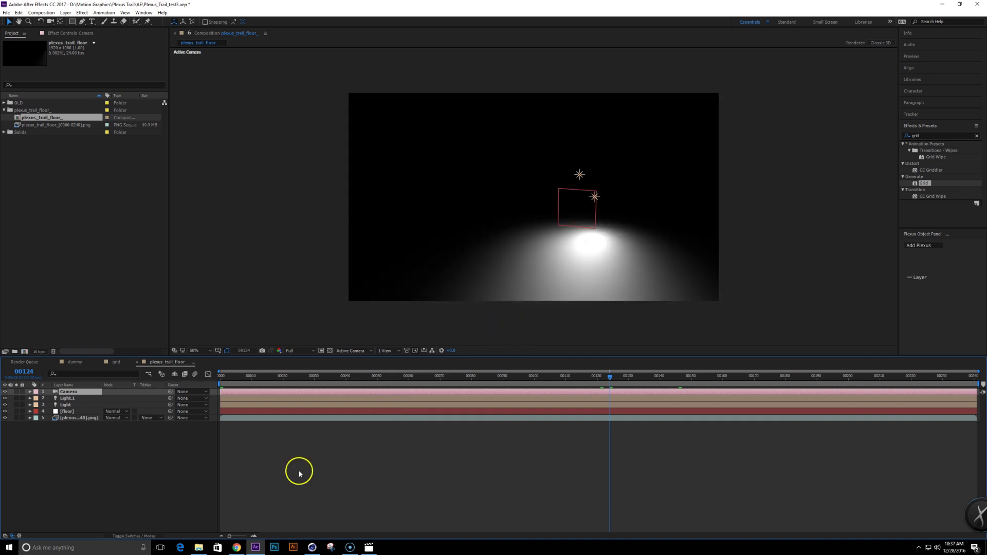
{"action": "left_click", "coordinate": [313, 548]}
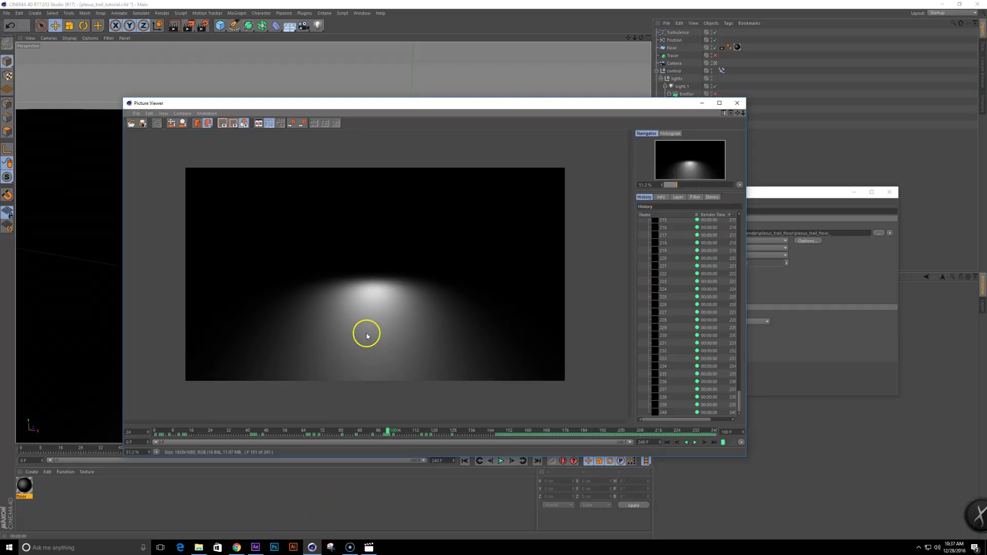
{"action": "left_click", "coordinate": [738, 104]}
{"action": "left_click_drag", "start_coordinate": [665, 195], "coordinate": [786, 255]}
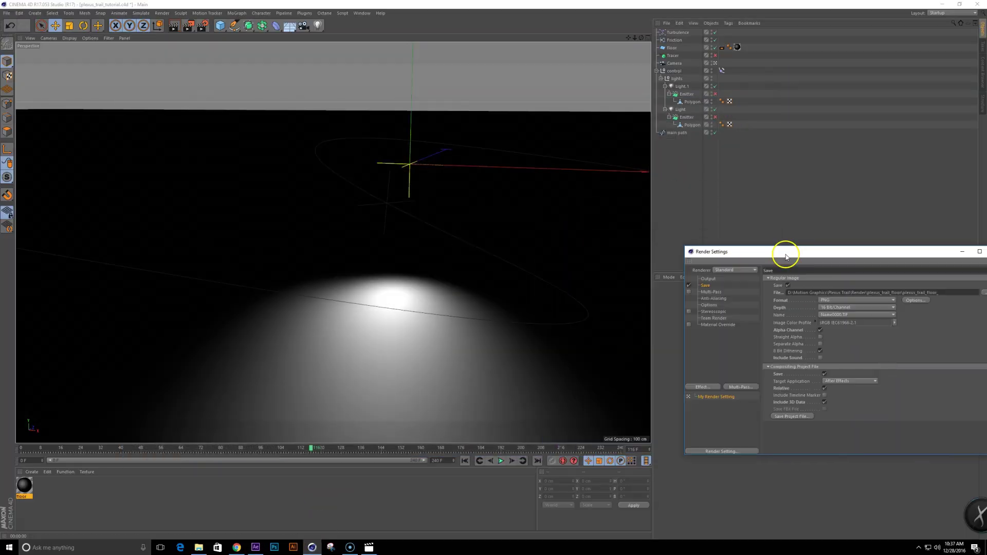
Step: Disable the floor and both lights, and enable the emitters under Light 1 and Light
{"action": "left_click", "coordinate": [715, 47]}
{"action": "left_click", "coordinate": [714, 86]}
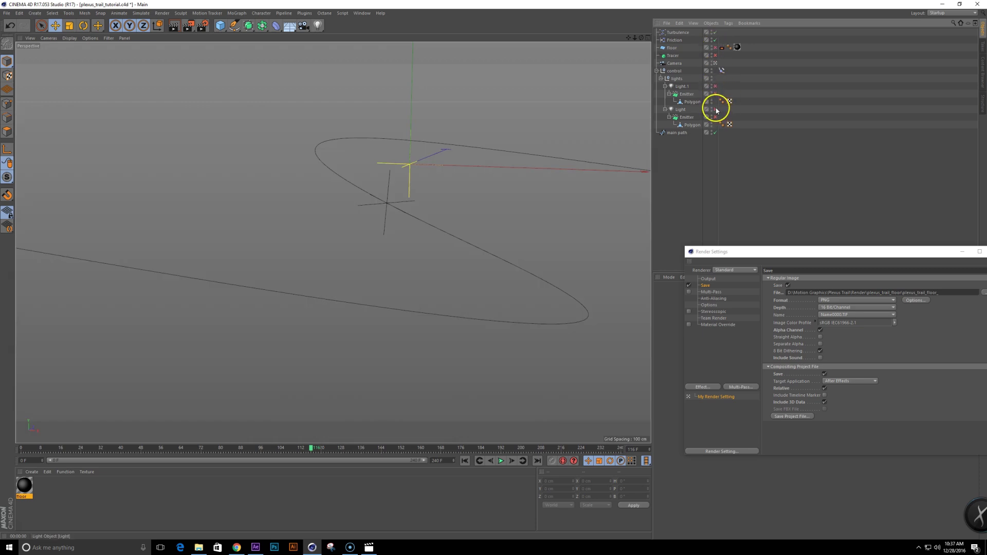
{"action": "left_click", "coordinate": [715, 94]}
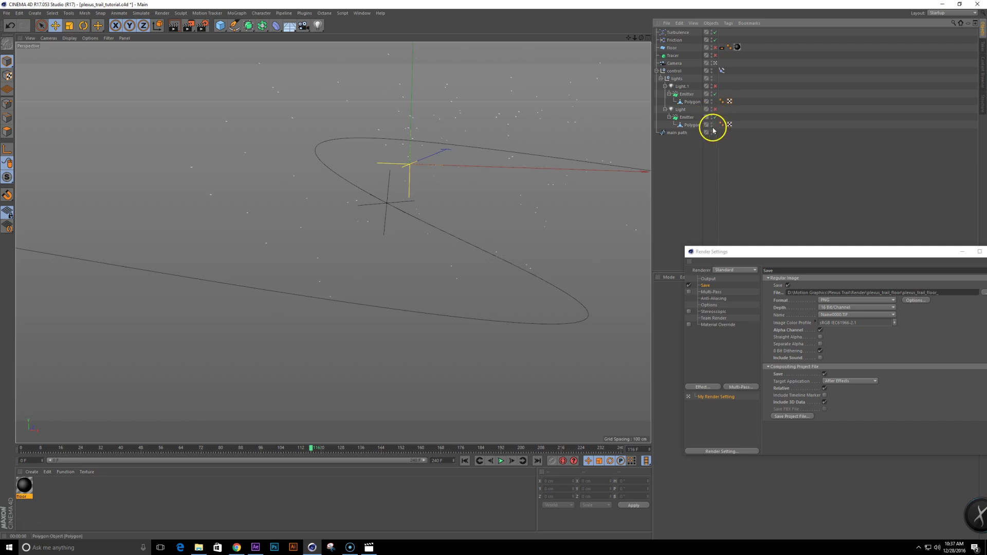
Step: Play the particle animation from the first frame, rewind it to frame 0 and reposition the Render Settings window
{"action": "key", "text": "shift+g"}
{"action": "left_click", "coordinate": [499, 461]}
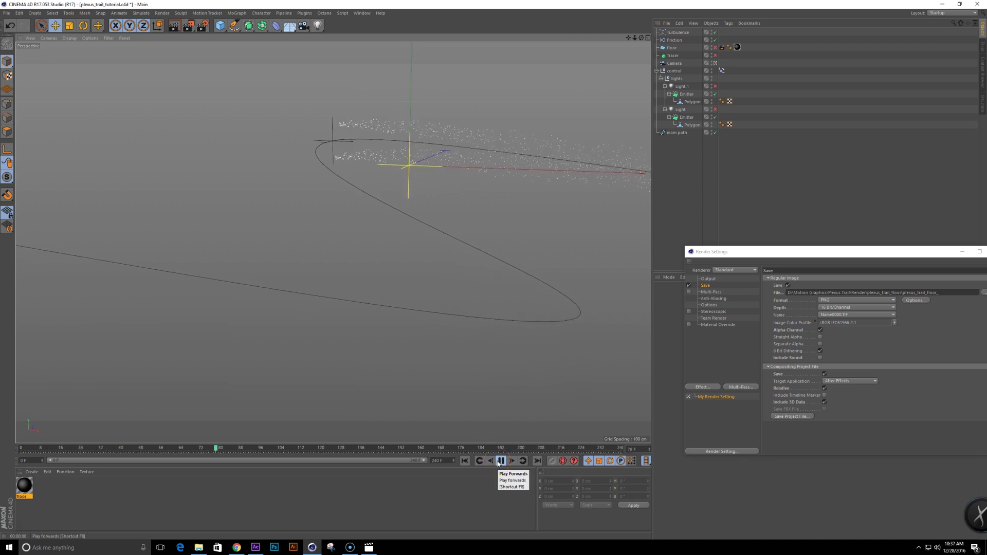
{"action": "left_click", "coordinate": [498, 462]}
{"action": "key", "text": "shift+g"}
{"action": "left_click", "coordinate": [759, 288]}
{"action": "left_click_drag", "start_coordinate": [764, 251], "coordinate": [540, 211]}
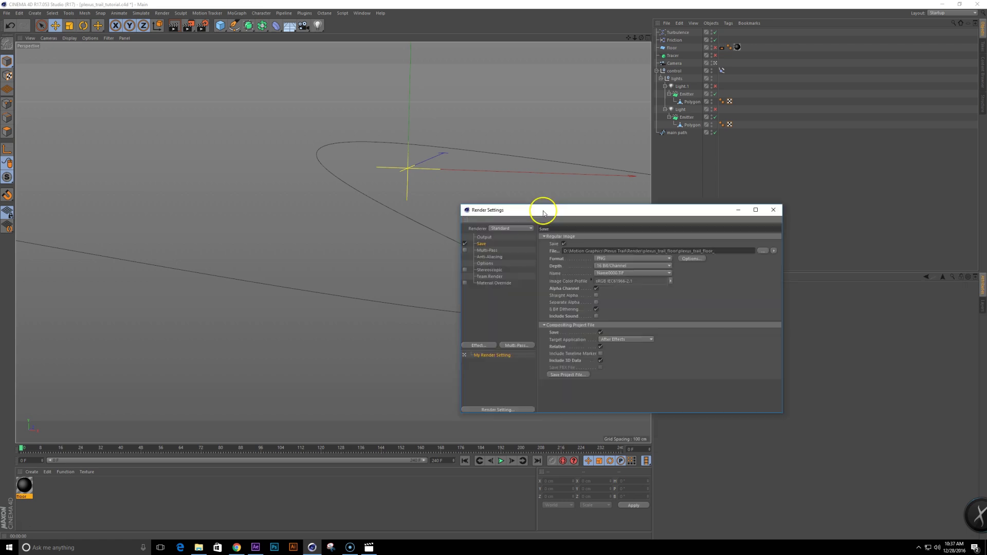
Step: Check the available export formats, and view Rowbyte's Plexus OBJ Sequence Exporter page in the web browser
{"action": "left_click", "coordinate": [7, 13]}
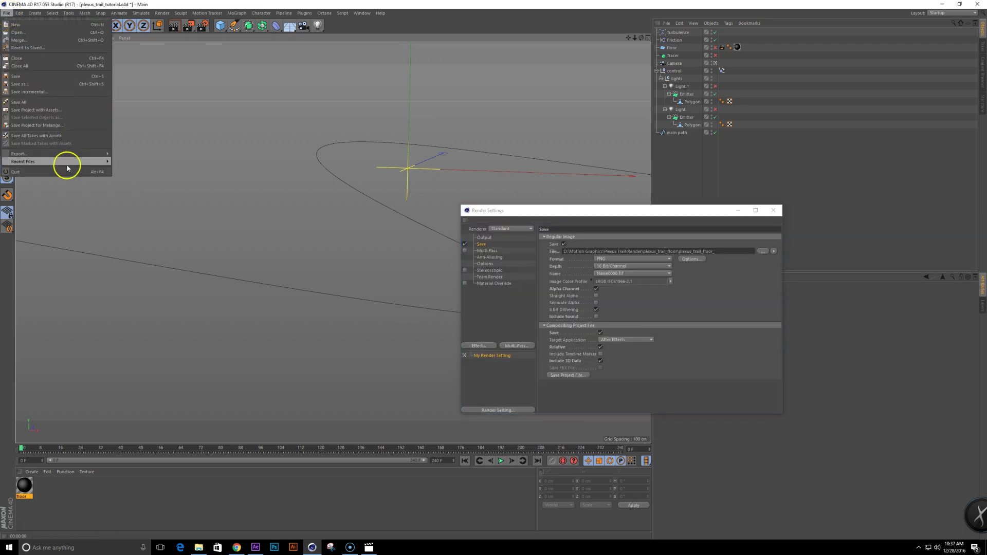
{"action": "mouse_move", "coordinate": [72, 153]}
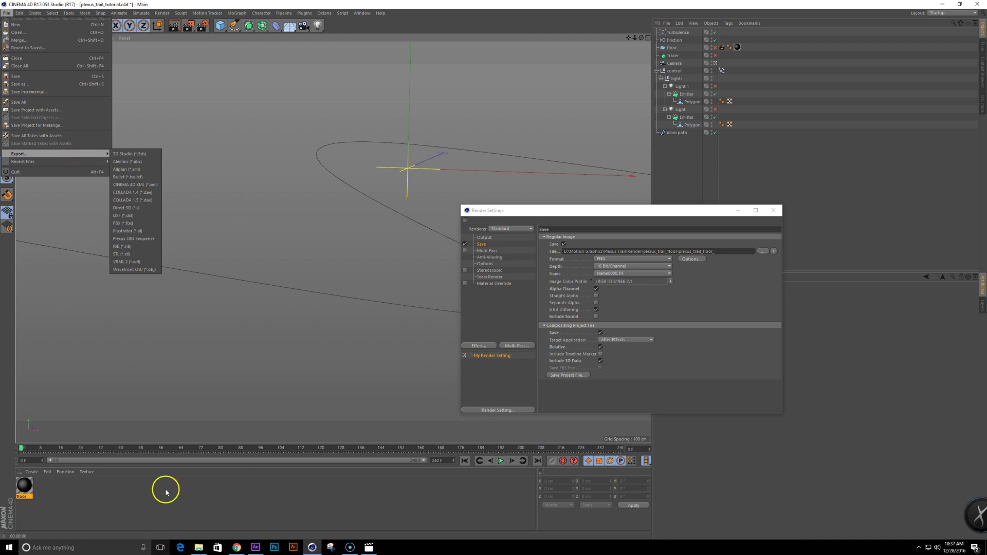
{"action": "left_click", "coordinate": [205, 503]}
{"action": "left_click", "coordinate": [236, 547]}
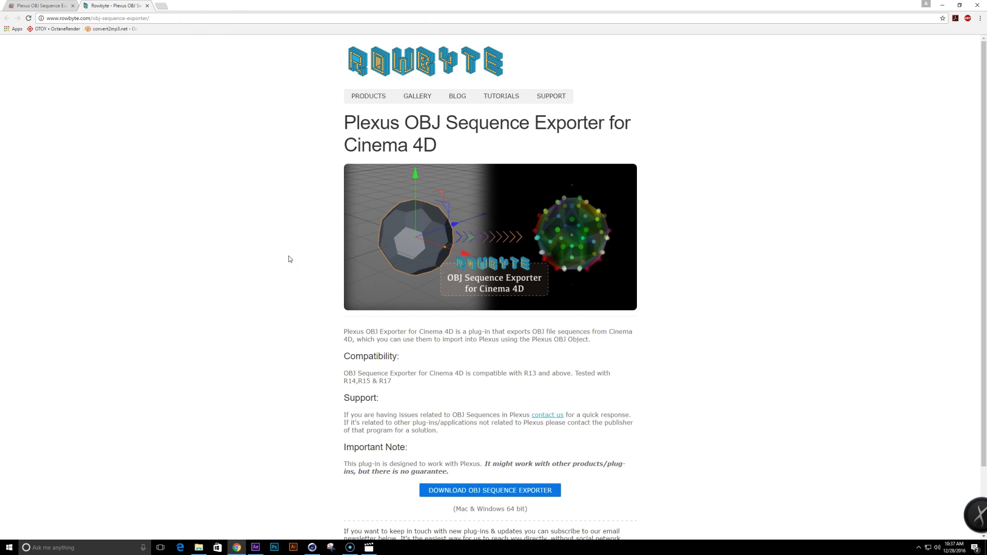
{"action": "scroll", "coordinate": [288, 259], "scroll_direction": "down", "scroll_amount": 3}
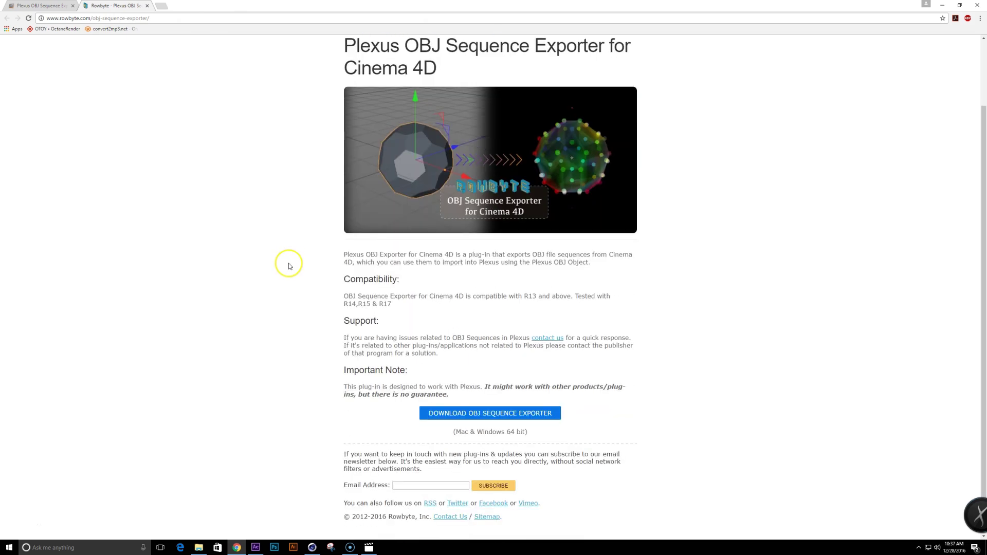
{"action": "scroll", "coordinate": [289, 266], "scroll_direction": "up", "scroll_amount": 3}
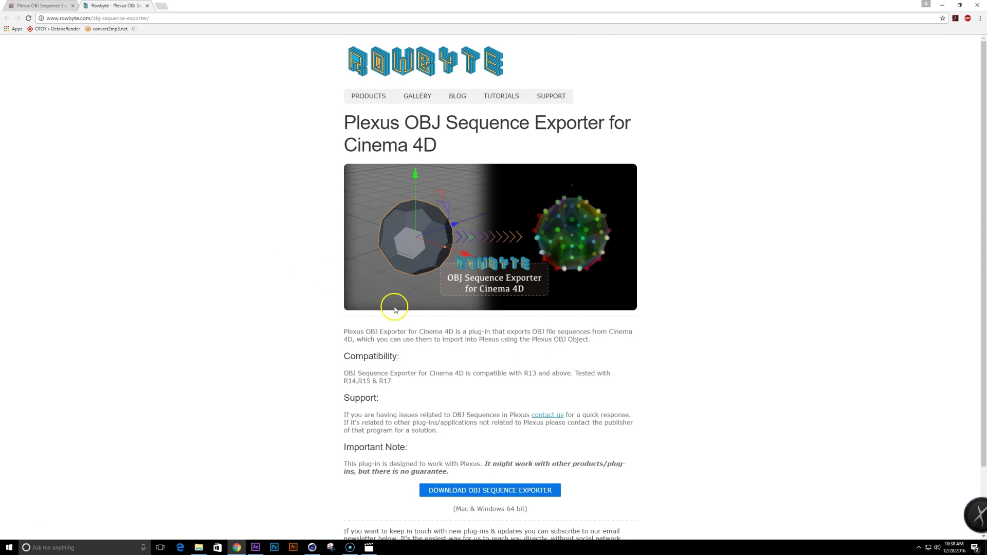
Step: Return to Cinema 4D and export a Plexus OBJ Sequence as path3.obj into a new path3 folder inside Plexus Trail's OBJ folder
{"action": "left_click", "coordinate": [312, 547]}
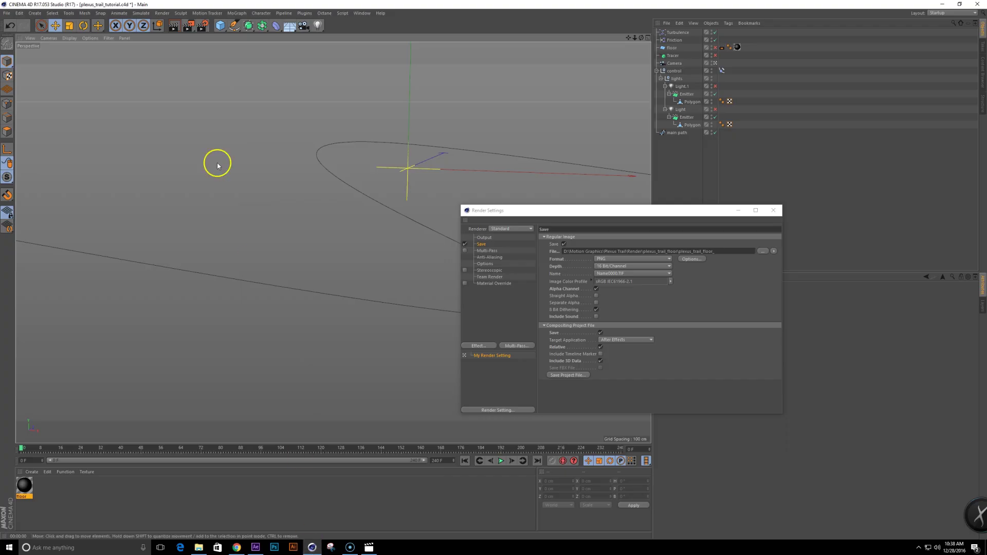
{"action": "left_click", "coordinate": [7, 13]}
{"action": "mouse_move", "coordinate": [66, 163]}
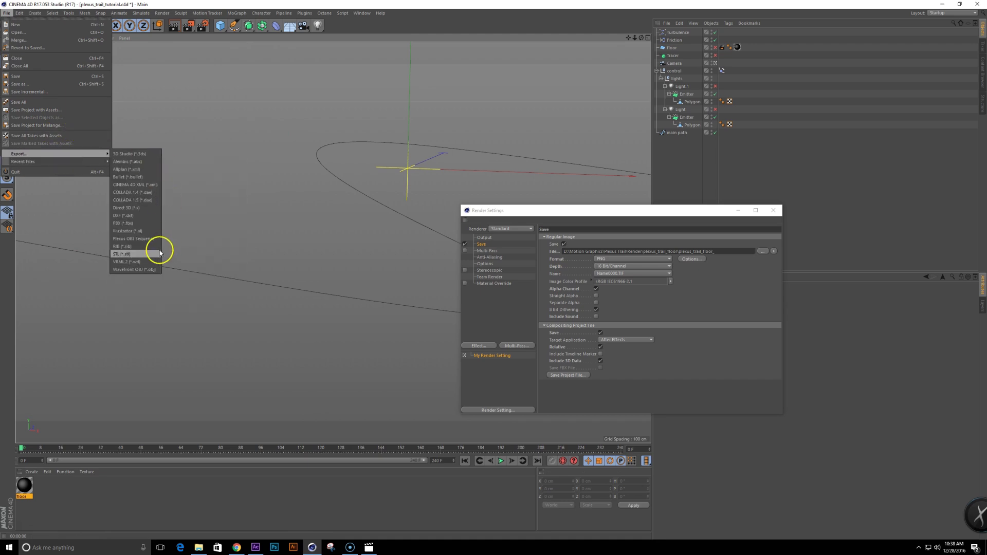
{"action": "left_click", "coordinate": [147, 239]}
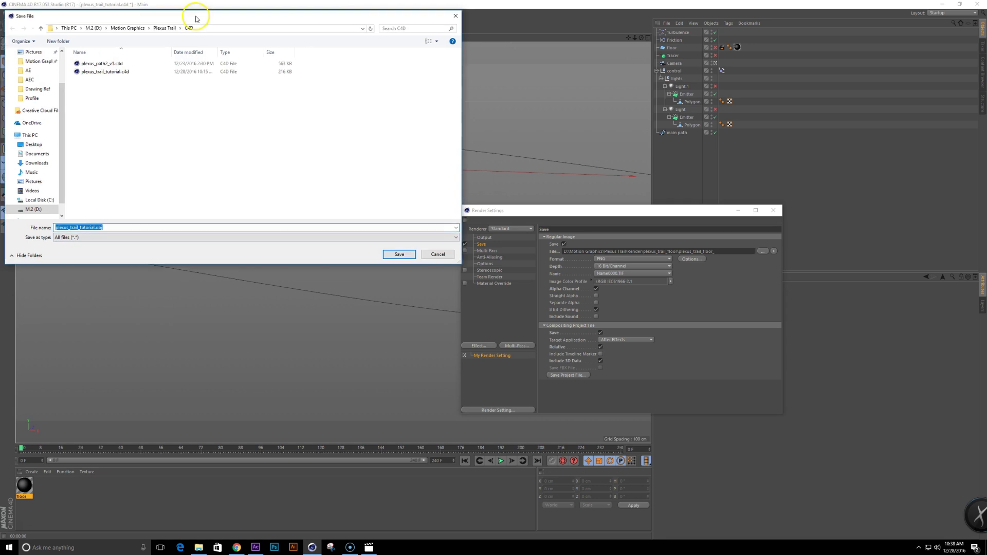
{"action": "left_click_drag", "start_coordinate": [194, 9], "coordinate": [448, 155]}
{"action": "left_click", "coordinate": [416, 168]}
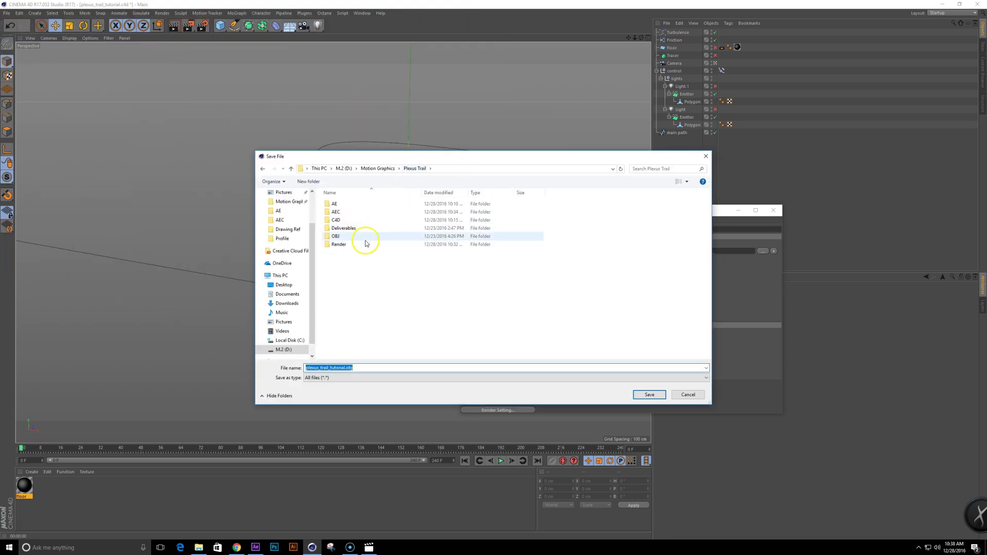
{"action": "double_click", "coordinate": [364, 238]}
{"action": "left_click", "coordinate": [308, 182]}
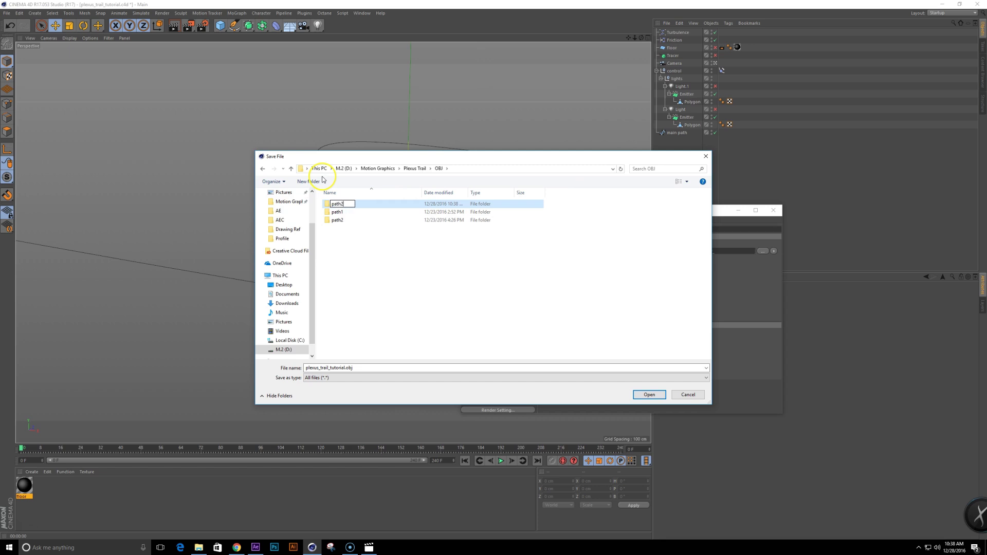
{"action": "key", "text": "Return"}
{"action": "key", "text": "Return"}
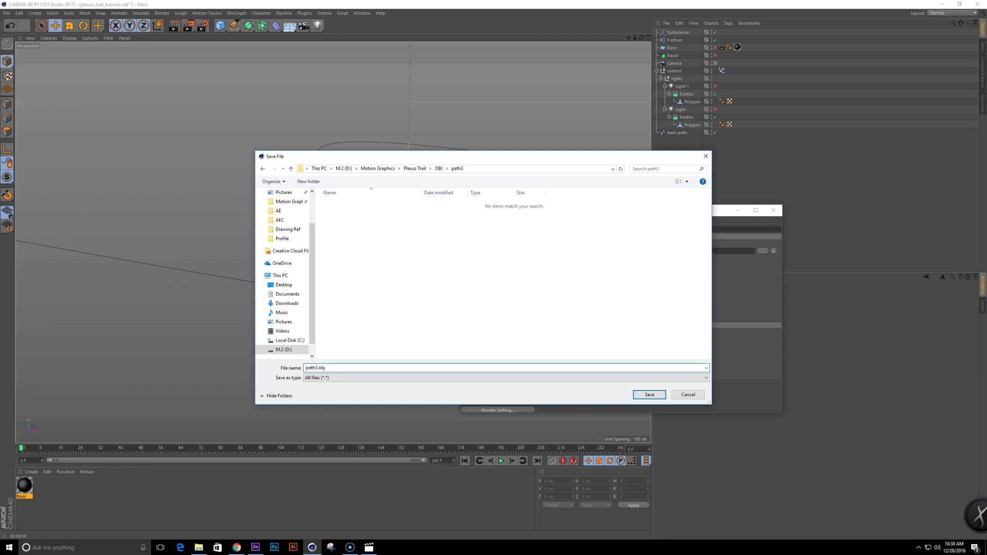
{"action": "key", "text": "Return"}
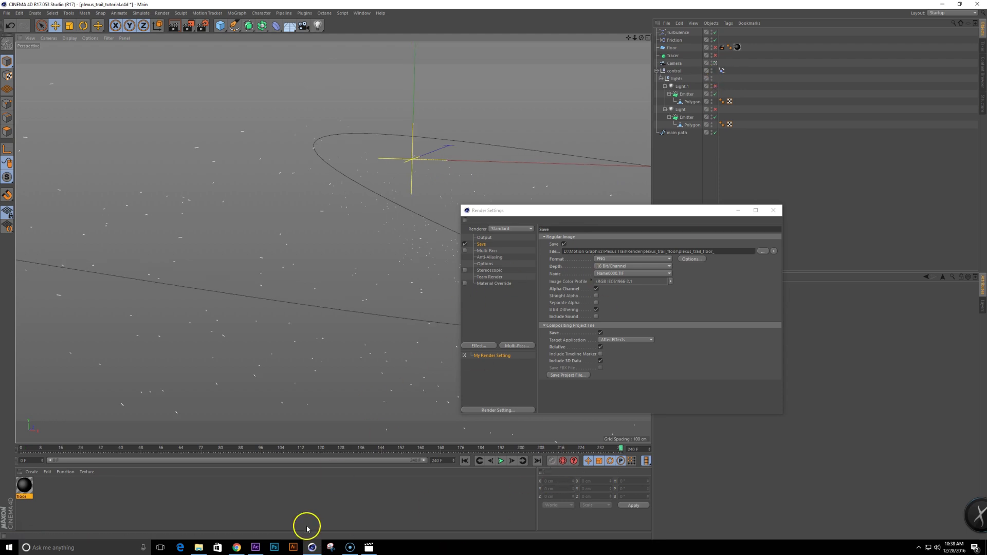
Step: Switch to After Effects and rename the Light.1 layer as Emitter 1 and the Light layer as Emitter 2
{"action": "left_click", "coordinate": [256, 548]}
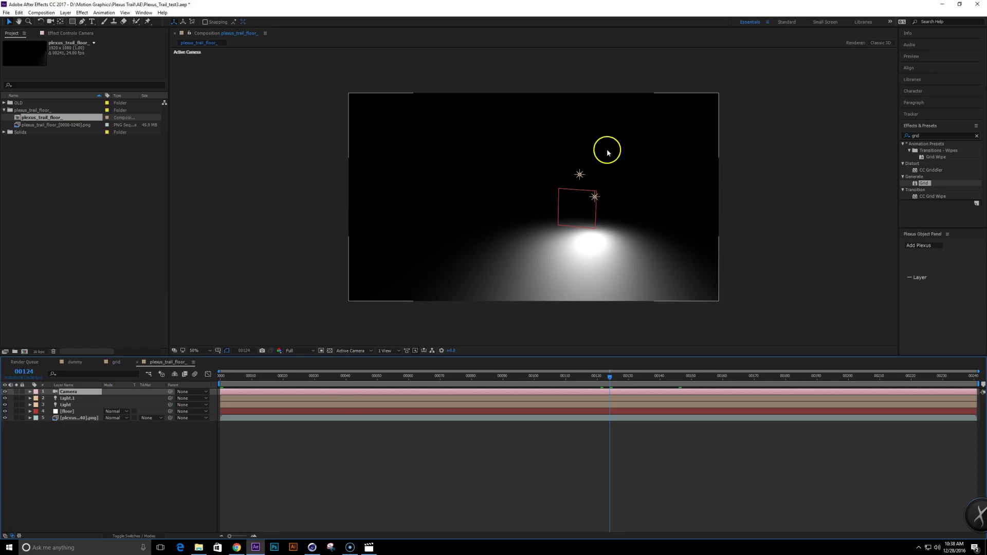
{"action": "mouse_move", "coordinate": [628, 382]}
{"action": "left_mouse_down"}
{"action": "mouse_move", "coordinate": [670, 384]}
{"action": "mouse_move", "coordinate": [540, 383]}
{"action": "mouse_move", "coordinate": [624, 383]}
{"action": "left_mouse_up"}
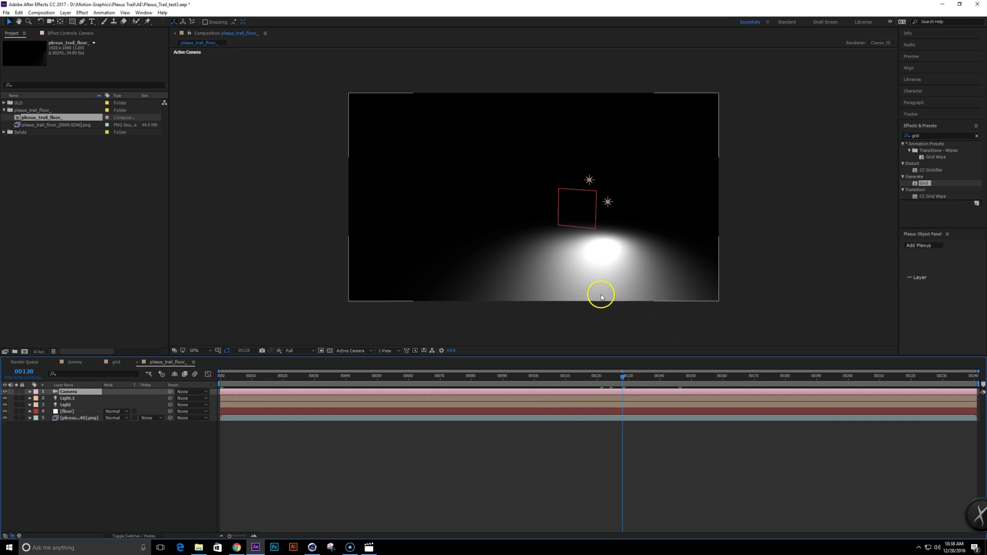
{"action": "left_click", "coordinate": [72, 399]}
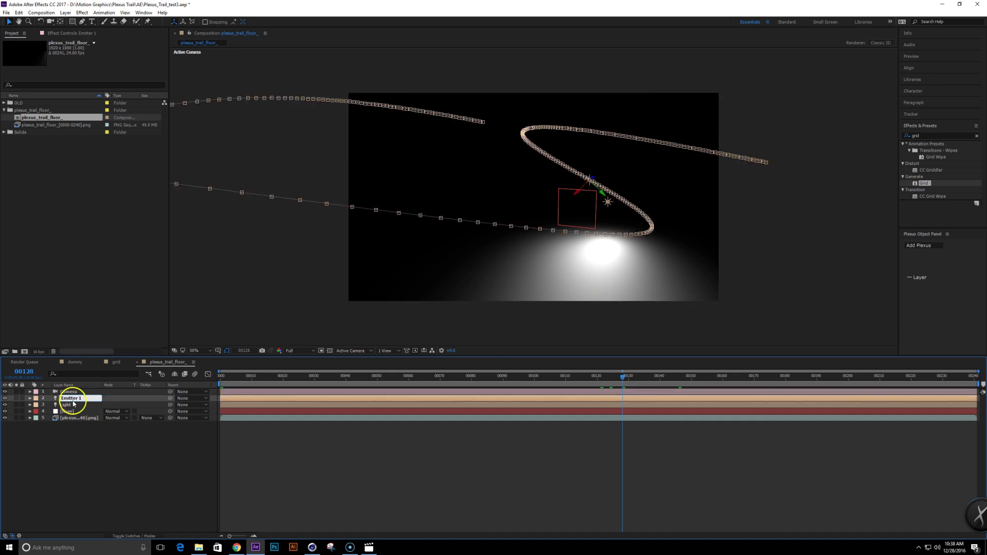
{"action": "left_click", "coordinate": [73, 405]}
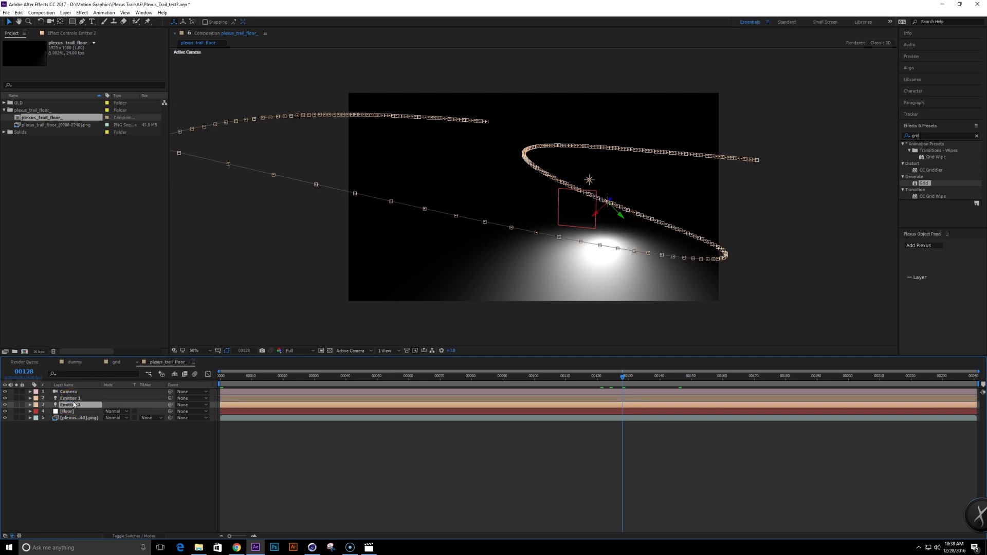
{"action": "left_click", "coordinate": [126, 513]}
Step: Add a black solid layer of 1920 × 1080 px to the plexus_trail_floor_ composition
{"action": "key", "text": "ctrl+y"}
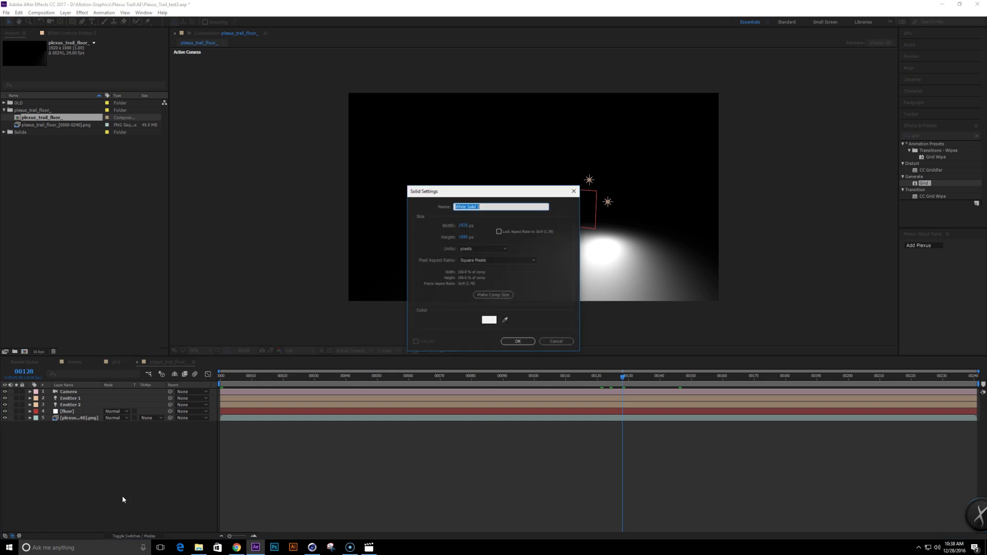
{"action": "left_click", "coordinate": [488, 320]}
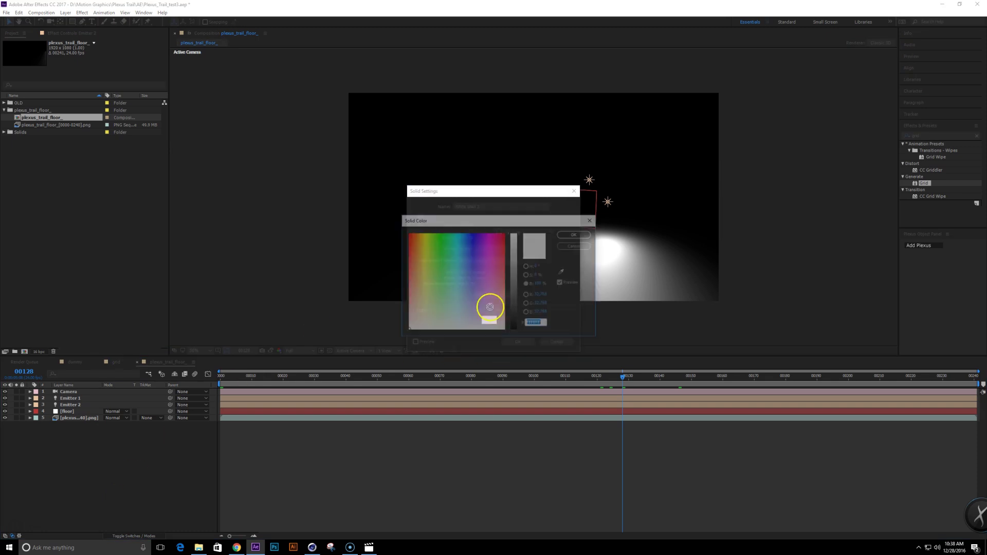
{"action": "left_click_drag", "start_coordinate": [514, 236], "coordinate": [546, 474]}
{"action": "left_click", "coordinate": [576, 233]}
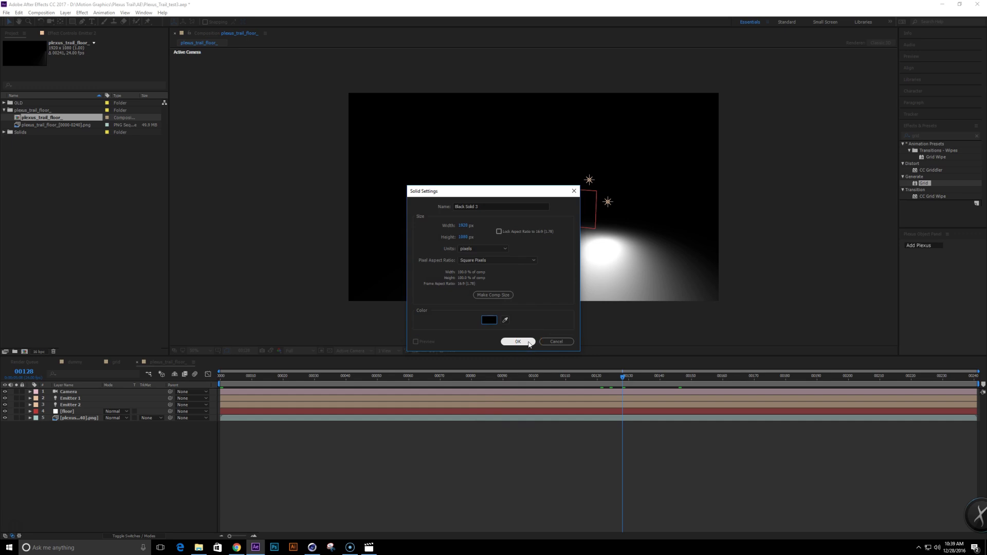
{"action": "left_click", "coordinate": [529, 342]}
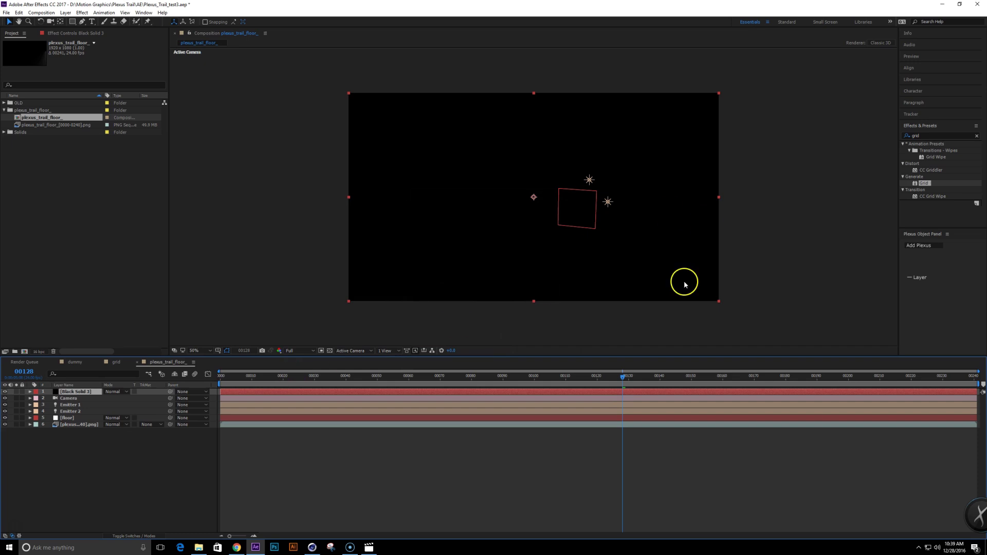
Step: Find the Trapcode Particular effect and apply it to the black solid
{"action": "left_click", "coordinate": [933, 137]}
{"action": "type", "text": "part"}
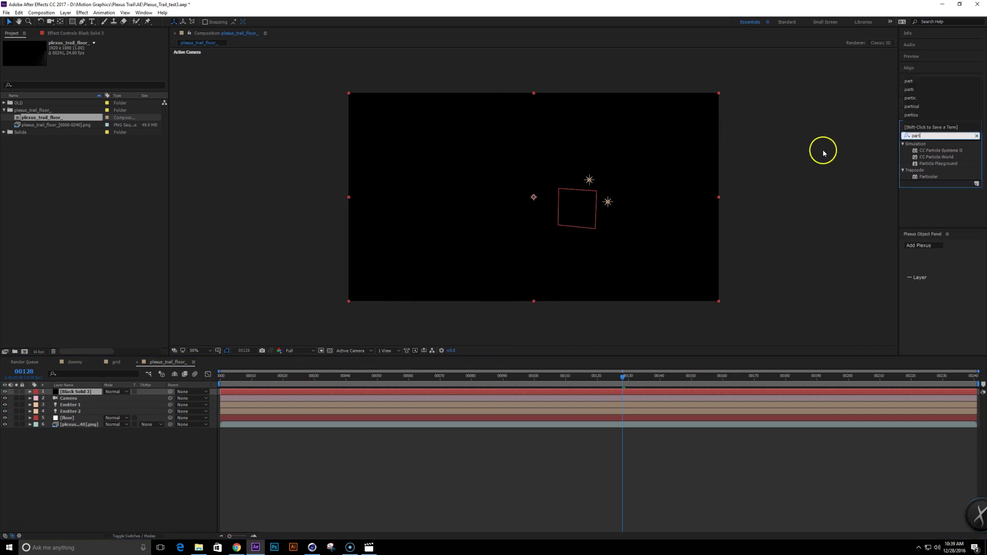
{"action": "left_click", "coordinate": [934, 173]}
{"action": "double_click", "coordinate": [911, 176]}
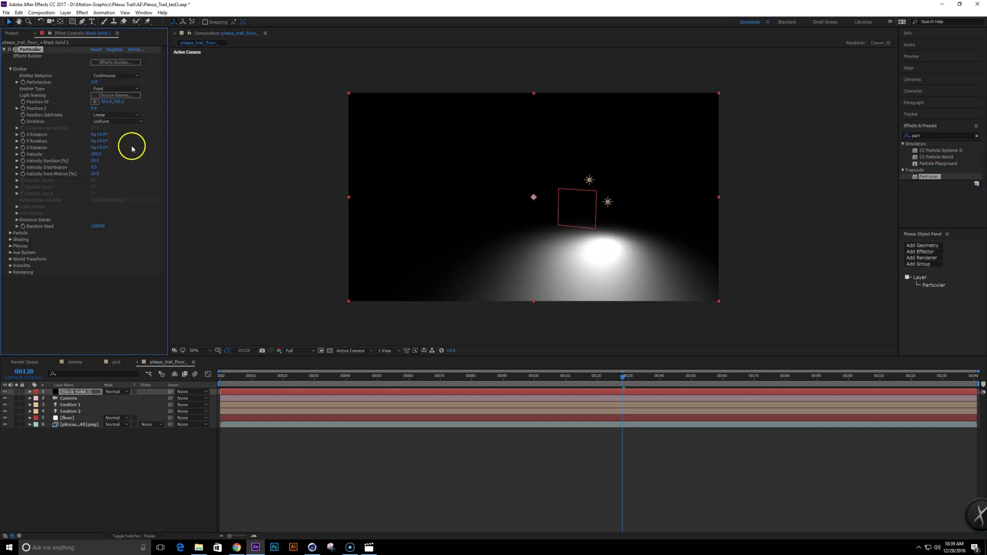
Step: Set Particular's emitter type to Light(s), and its velocity, velocity random, velocity distribution, velocity from motion and emitter sizes X, Y and Z to 0
{"action": "left_click", "coordinate": [134, 90]}
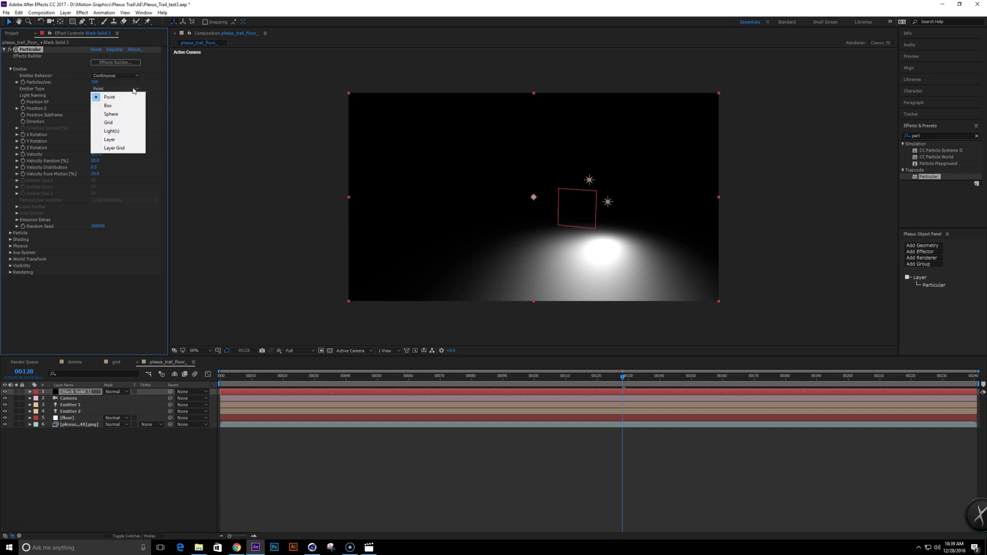
{"action": "left_click", "coordinate": [120, 131]}
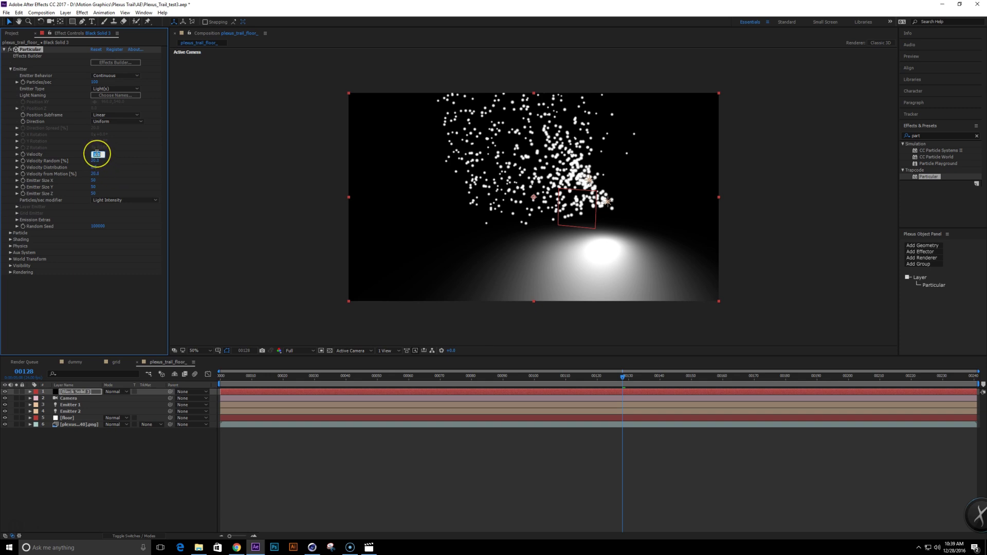
{"action": "key", "text": "Tab"}
{"action": "type", "text": "0"}
{"action": "key", "text": "Tab"}
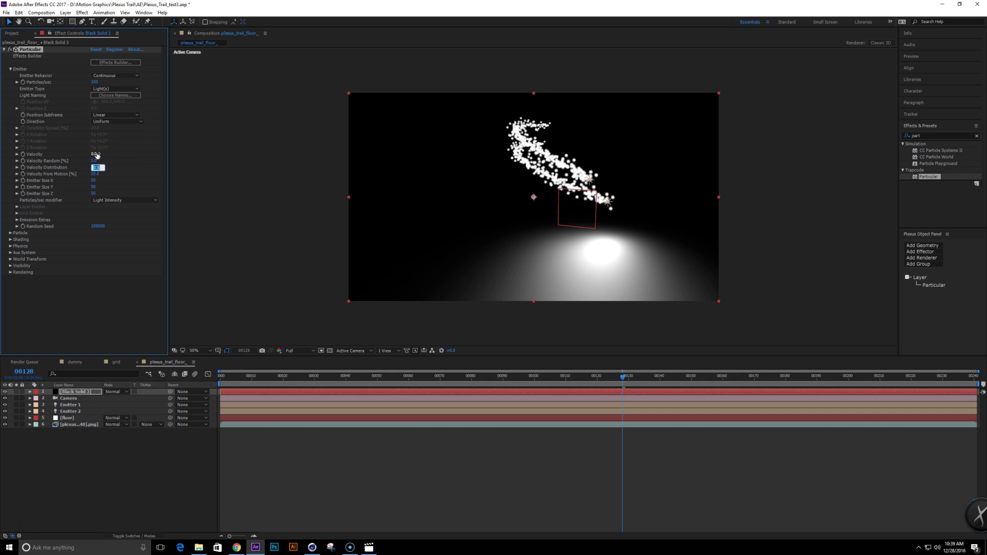
{"action": "key", "text": "Tab"}
{"action": "type", "text": "0"}
{"action": "key", "text": "Tab"}
{"action": "type", "text": "0"}
{"action": "key", "text": "Tab"}
{"action": "type", "text": "0"}
{"action": "key", "text": "Return"}
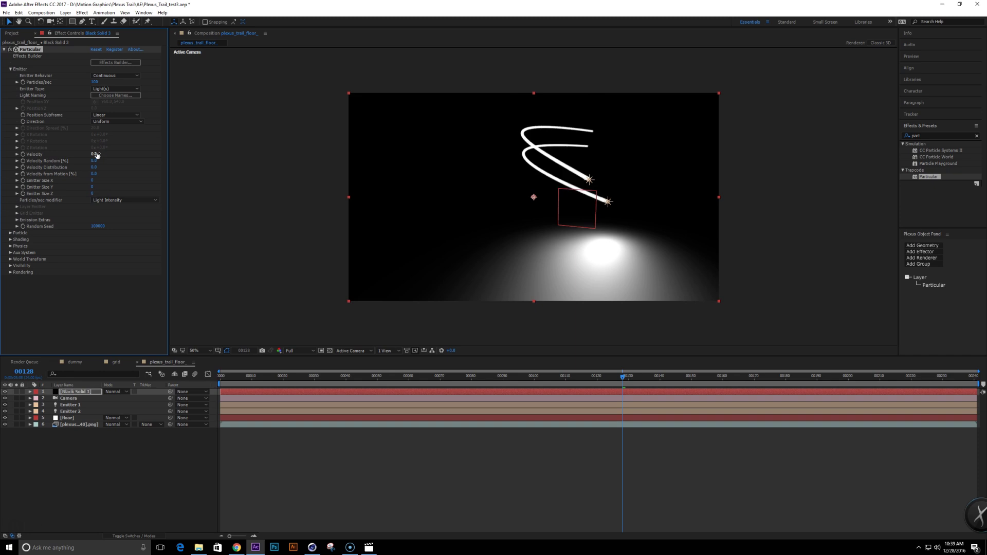
Step: Scrub the composition to frame 134 and examine the particle trails following the two lights up close
{"action": "mouse_move", "coordinate": [622, 377]}
{"action": "left_mouse_down"}
{"action": "mouse_move", "coordinate": [223, 363]}
{"action": "mouse_move", "coordinate": [350, 379]}
{"action": "mouse_move", "coordinate": [814, 379]}
{"action": "mouse_move", "coordinate": [641, 379]}
{"action": "left_mouse_up"}
{"action": "left_click", "coordinate": [621, 297]}
{"action": "scroll", "coordinate": [622, 297], "scroll_direction": "up", "scroll_amount": 1}
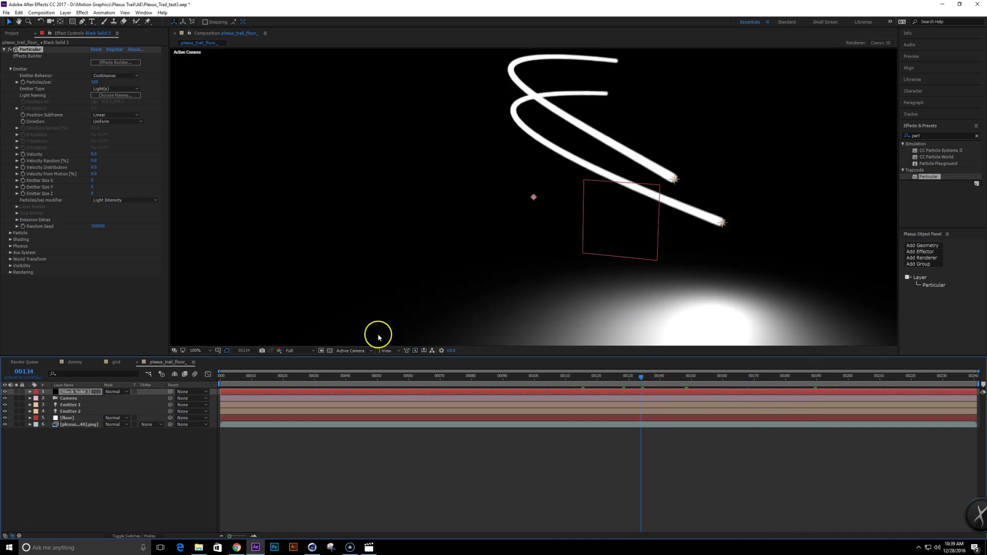
{"action": "scroll", "coordinate": [576, 200], "scroll_direction": "down", "scroll_amount": 1}
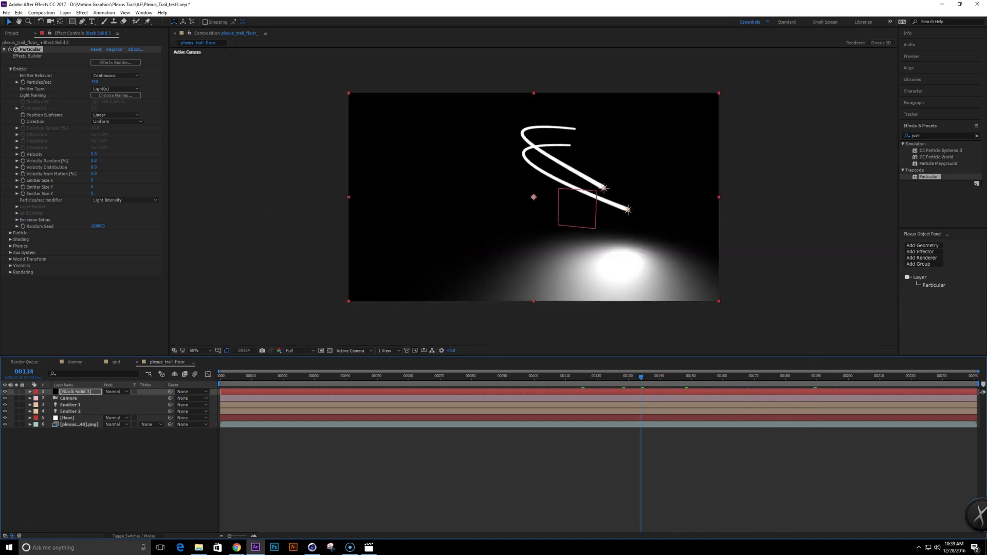
Step: Apply the descending linear ramp preset to Particular's Opacity over Life curve so the trails fade out
{"action": "left_click", "coordinate": [10, 234]}
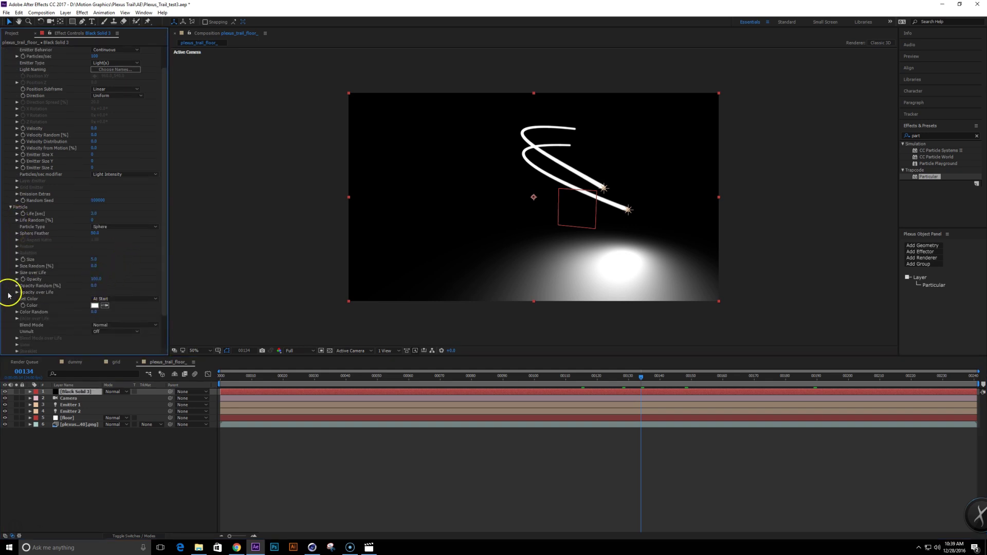
{"action": "scroll", "coordinate": [16, 298], "scroll_direction": "down", "scroll_amount": 1}
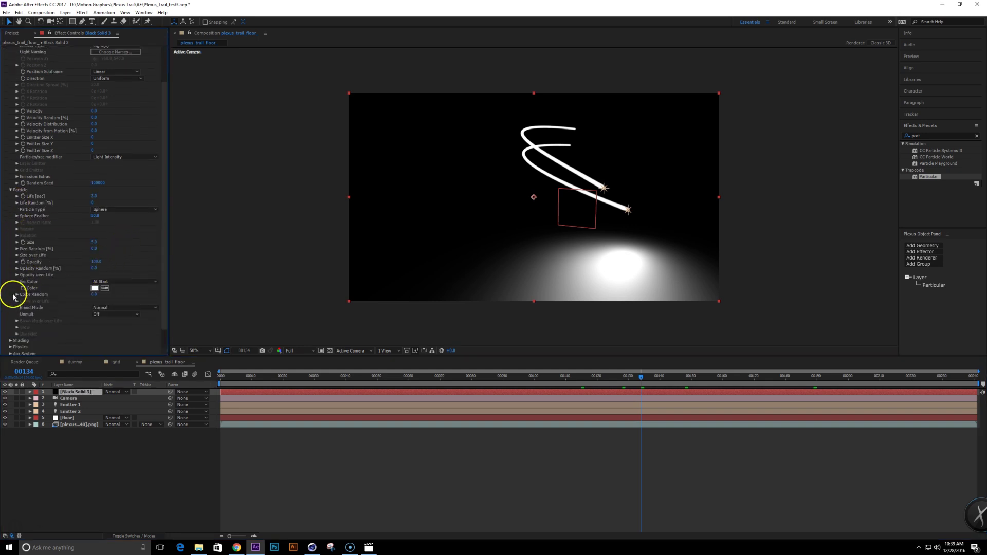
{"action": "left_click", "coordinate": [17, 272]}
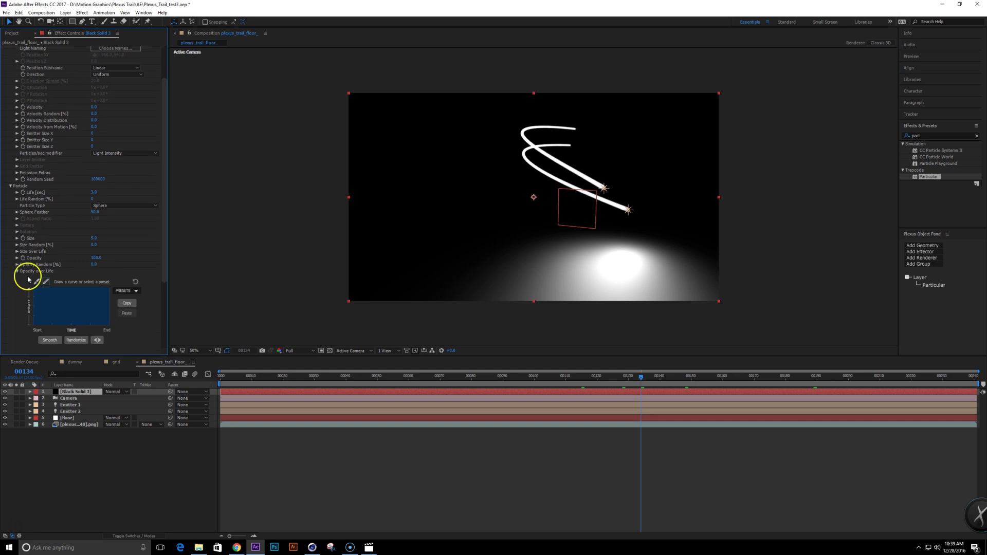
{"action": "left_click", "coordinate": [135, 291]}
{"action": "left_click", "coordinate": [127, 310]}
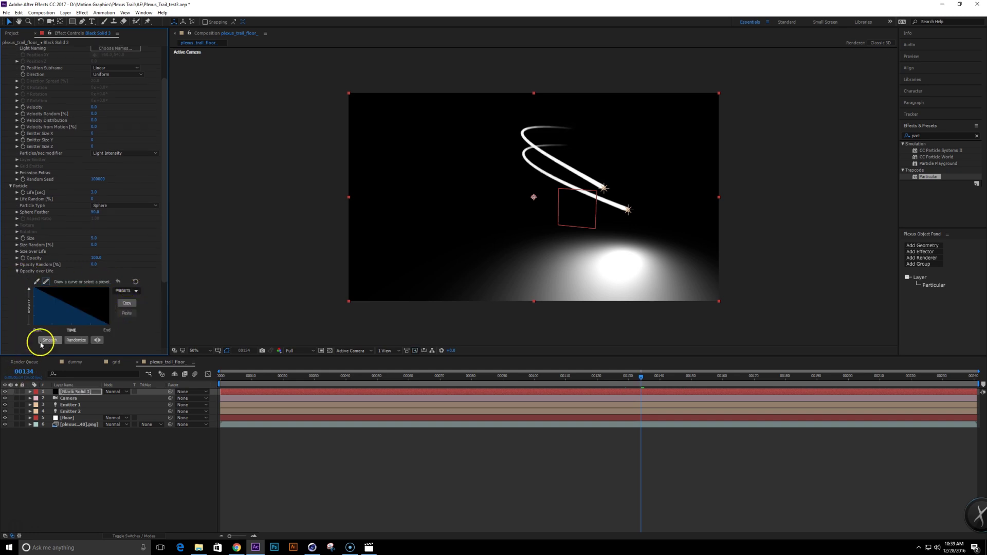
Step: Apply the descending linear ramp preset to Particular's Size over Life curve so the trails taper
{"action": "scroll", "coordinate": [44, 324], "scroll_direction": "down", "scroll_amount": 2}
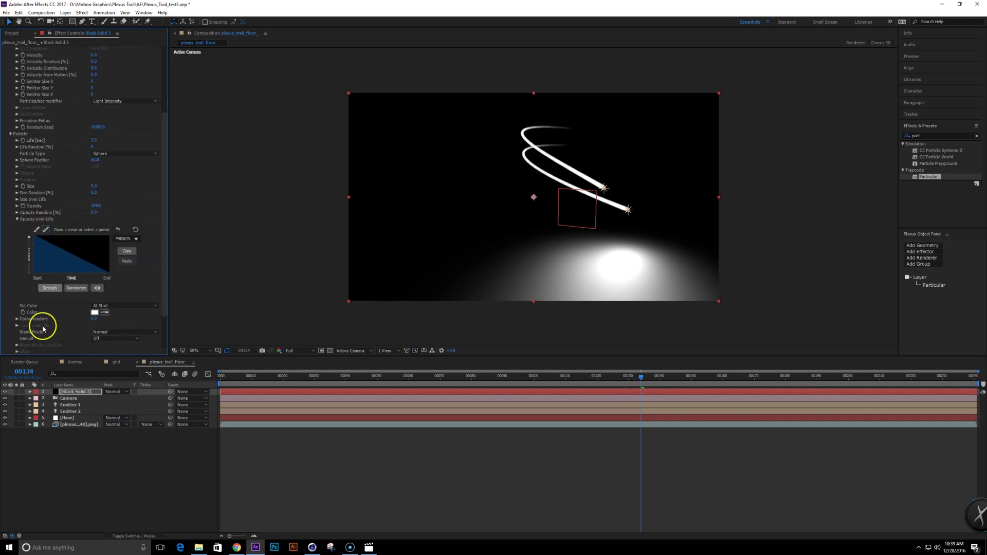
{"action": "left_click", "coordinate": [17, 199]}
{"action": "left_click", "coordinate": [133, 218]}
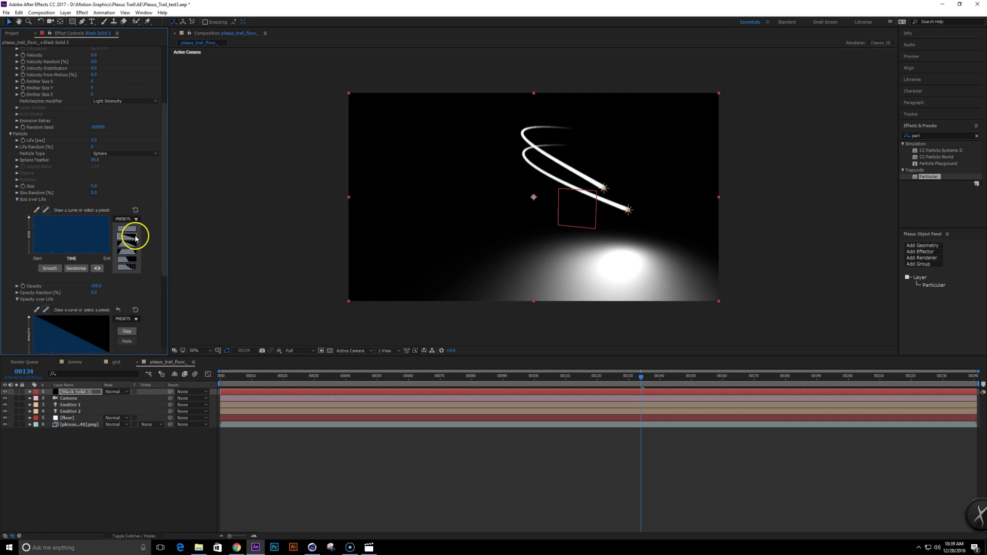
{"action": "left_click", "coordinate": [134, 237]}
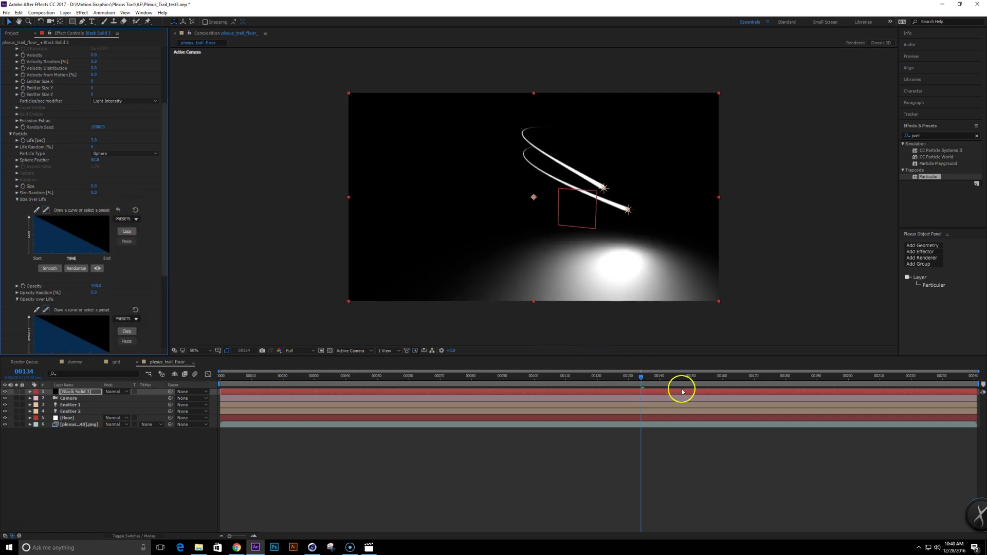
Step: Scrub the composition to frame 187 and set Particular's particle size to 2
{"action": "left_click_drag", "start_coordinate": [656, 381], "coordinate": [730, 384]}
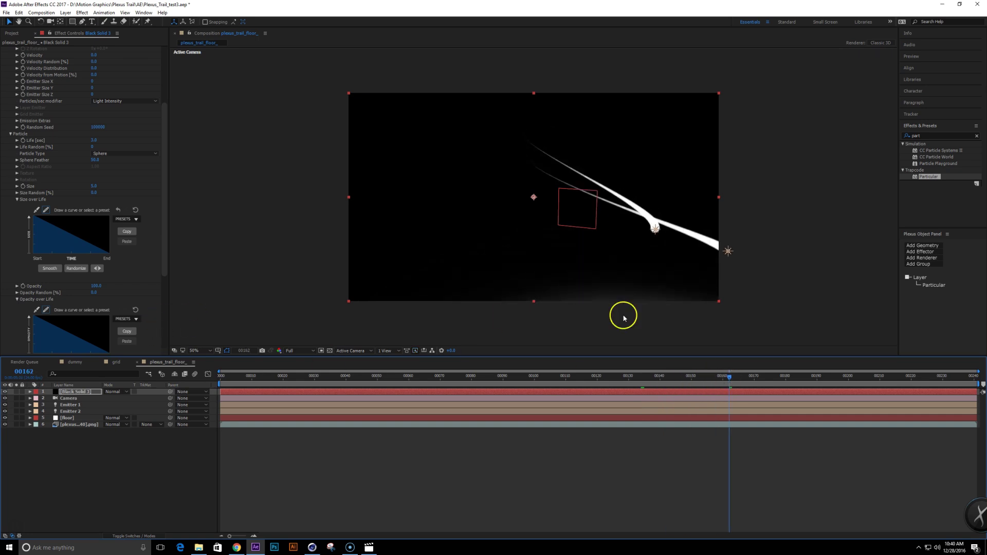
{"action": "left_click_drag", "start_coordinate": [736, 376], "coordinate": [807, 383]}
{"action": "left_click", "coordinate": [93, 186]}
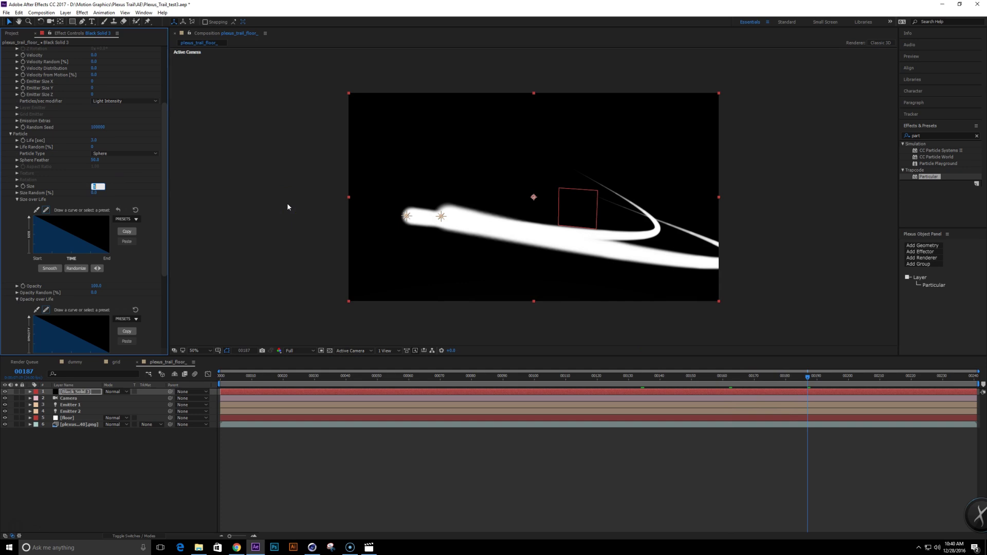
{"action": "type", "text": "1"}
{"action": "key", "text": "Return"}
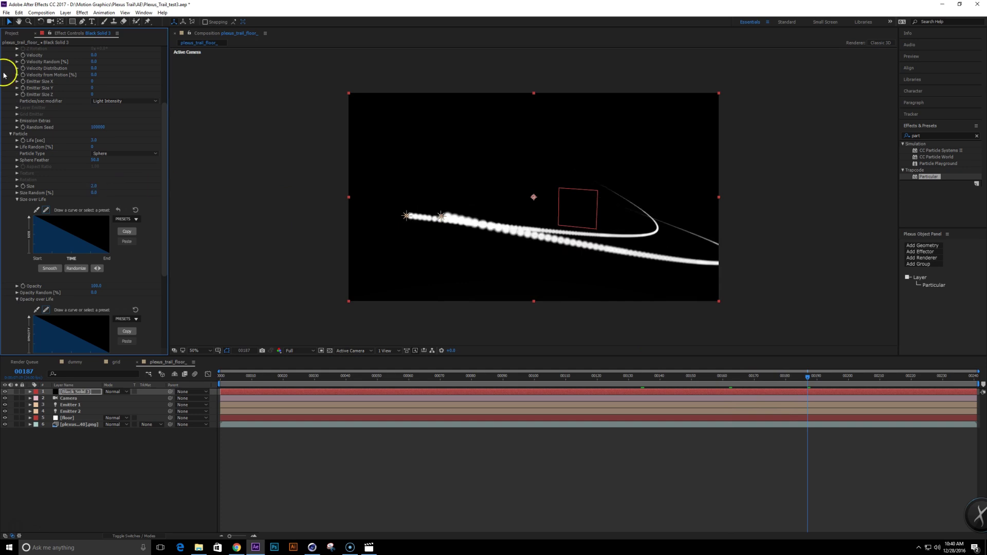
Step: Set Particular's particles per second to 200 and check the trails at frame 66
{"action": "left_click_drag", "start_coordinate": [169, 138], "coordinate": [163, 58]}
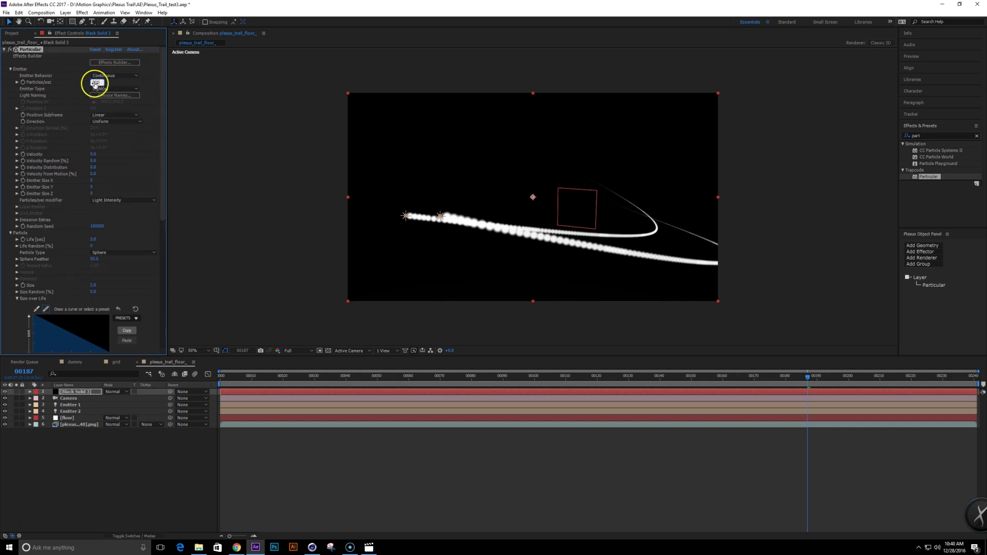
{"action": "key", "text": "Return"}
{"action": "left_click_drag", "start_coordinate": [809, 377], "coordinate": [427, 375]}
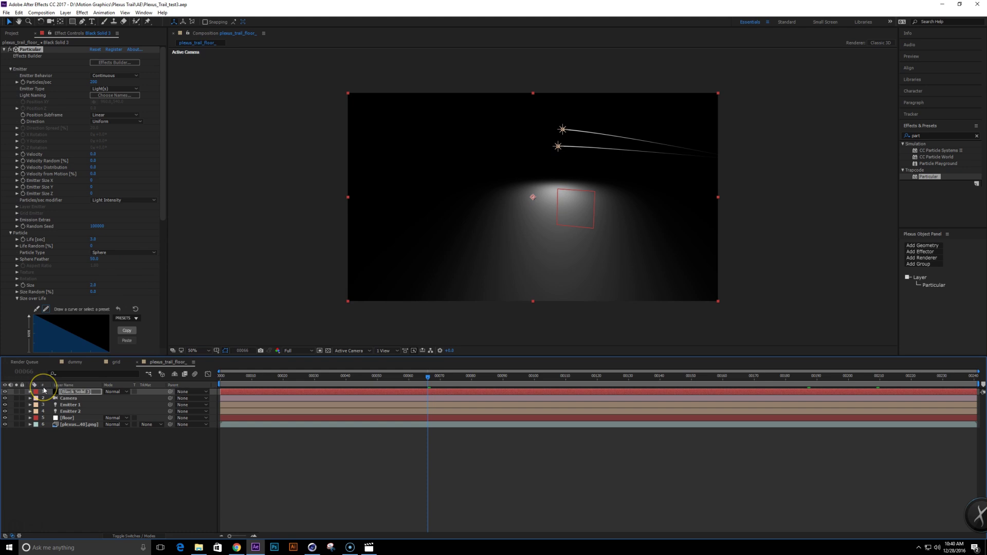
Step: Create a 1920 × 1080 px black solid layer named plexus in the plexus_trail_floor_ composition
{"action": "left_click", "coordinate": [67, 461]}
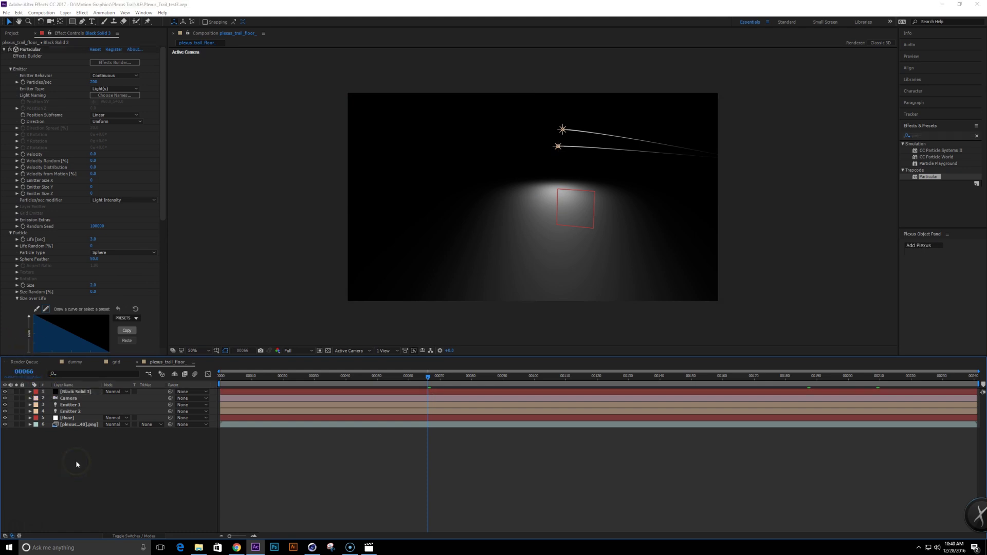
{"action": "key", "text": "ctrl+y"}
{"action": "type", "text": "plexus"}
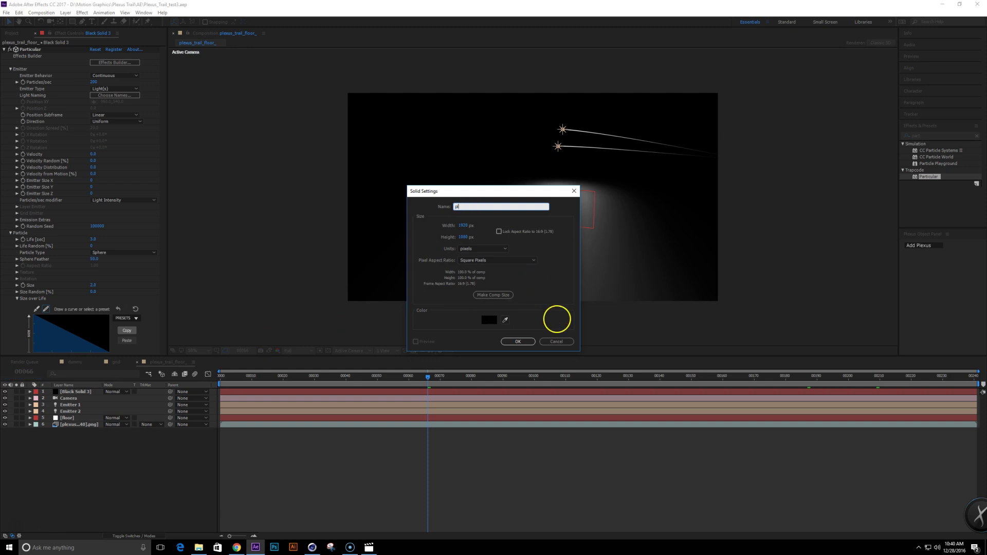
{"action": "key", "text": "Return"}
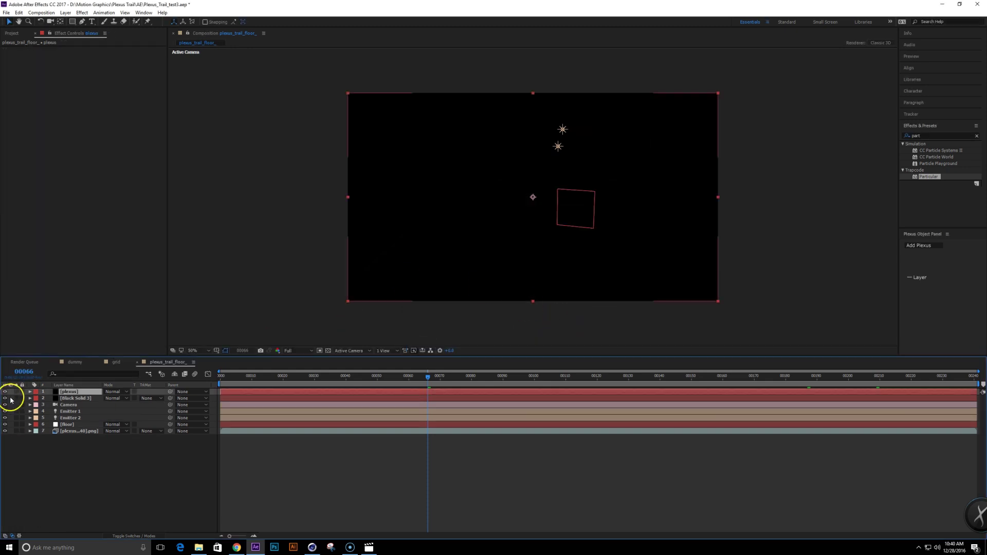
Step: Import the path3_[0000-0240].obj sequence from the OBJ/path3 folder and place it as a hidden layer above the plexus solid
{"action": "left_click", "coordinate": [12, 33]}
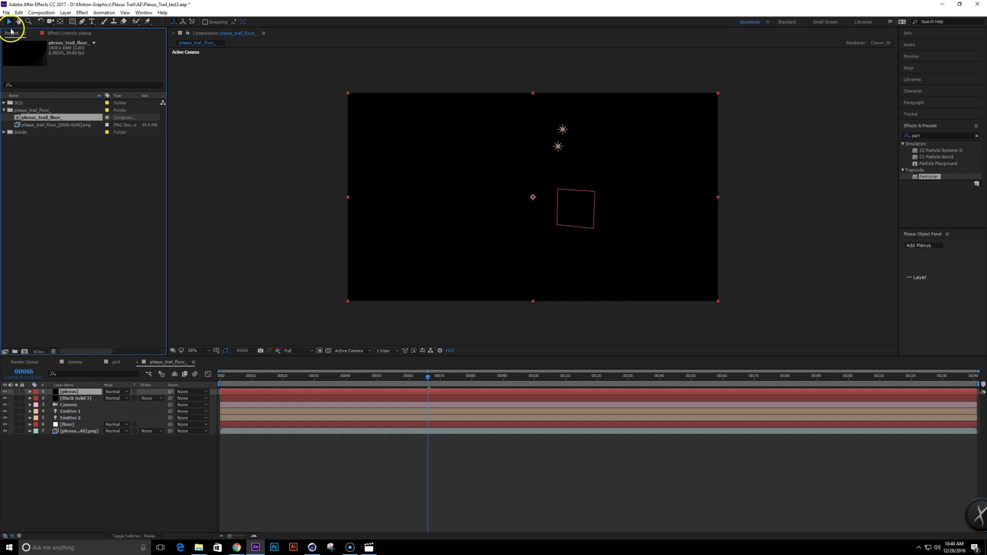
{"action": "double_click", "coordinate": [40, 150]}
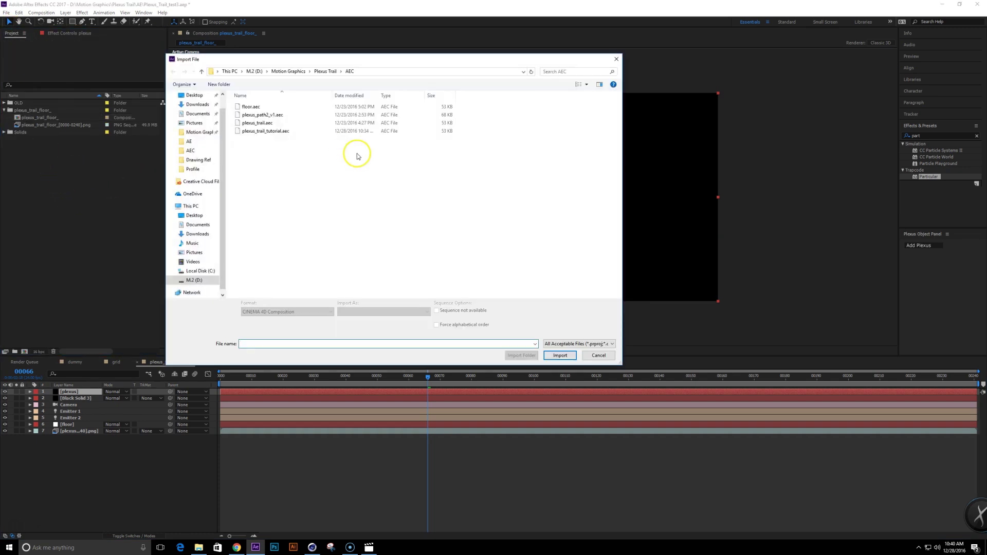
{"action": "left_click", "coordinate": [326, 72]}
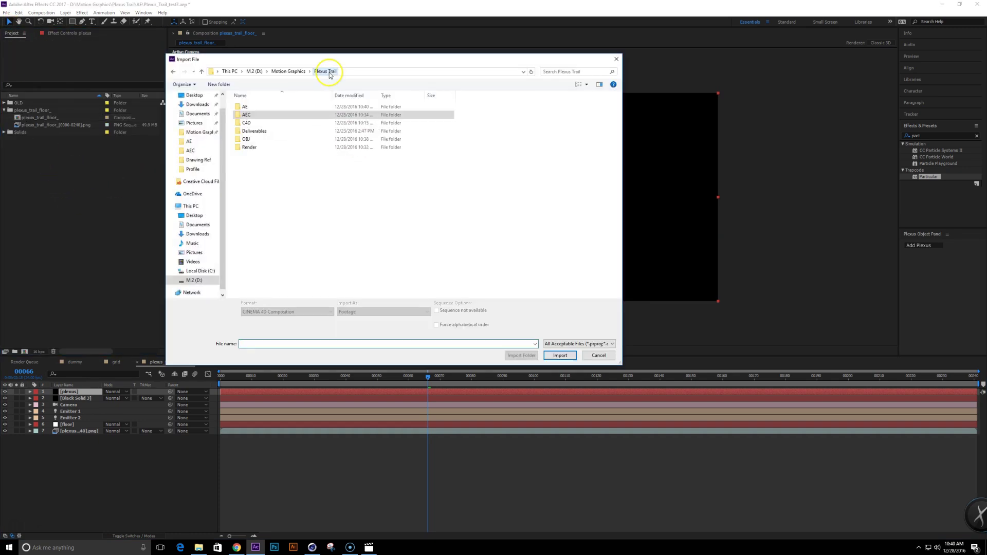
{"action": "double_click", "coordinate": [254, 140]}
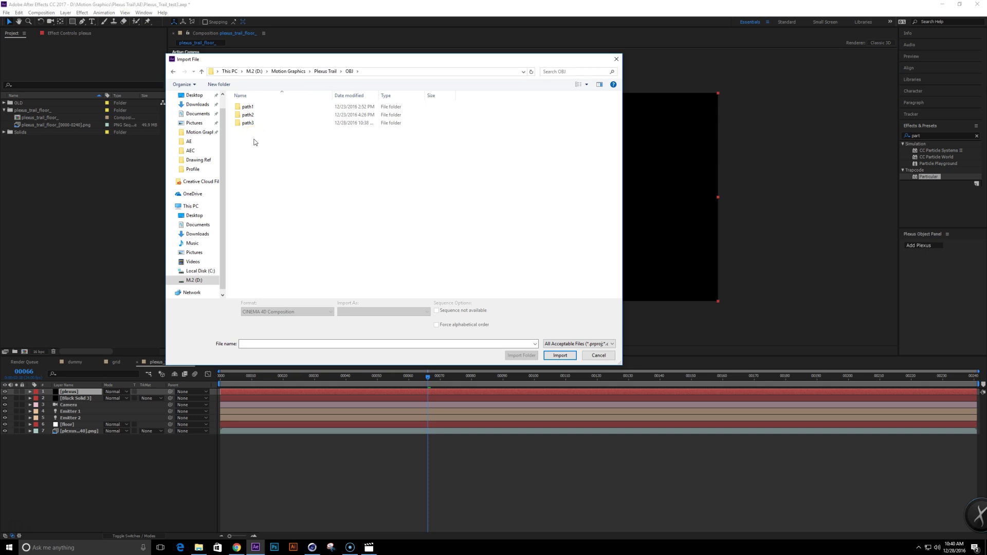
{"action": "double_click", "coordinate": [256, 125]}
{"action": "left_click", "coordinate": [256, 118]}
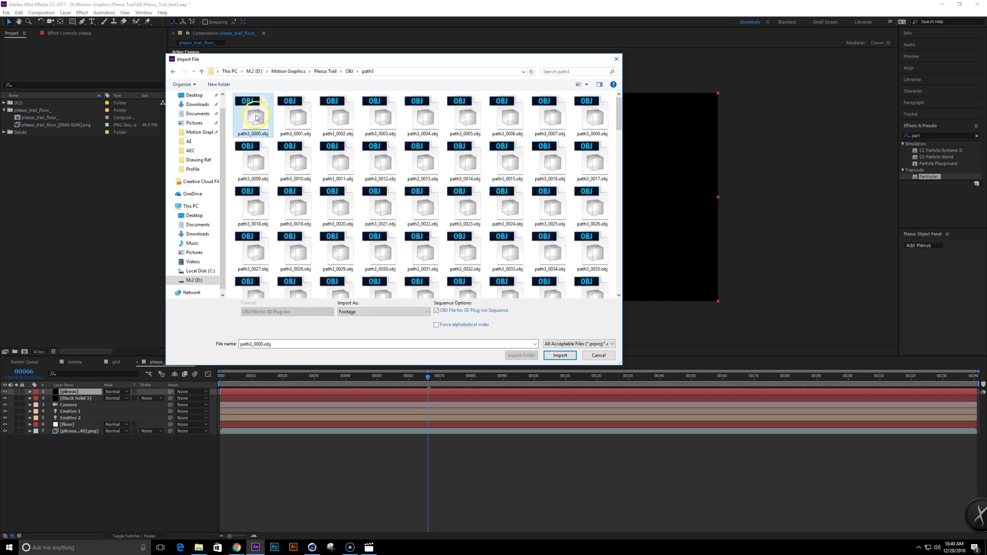
{"action": "double_click", "coordinate": [256, 118]}
{"action": "left_click_drag", "start_coordinate": [61, 114], "coordinate": [100, 390]}
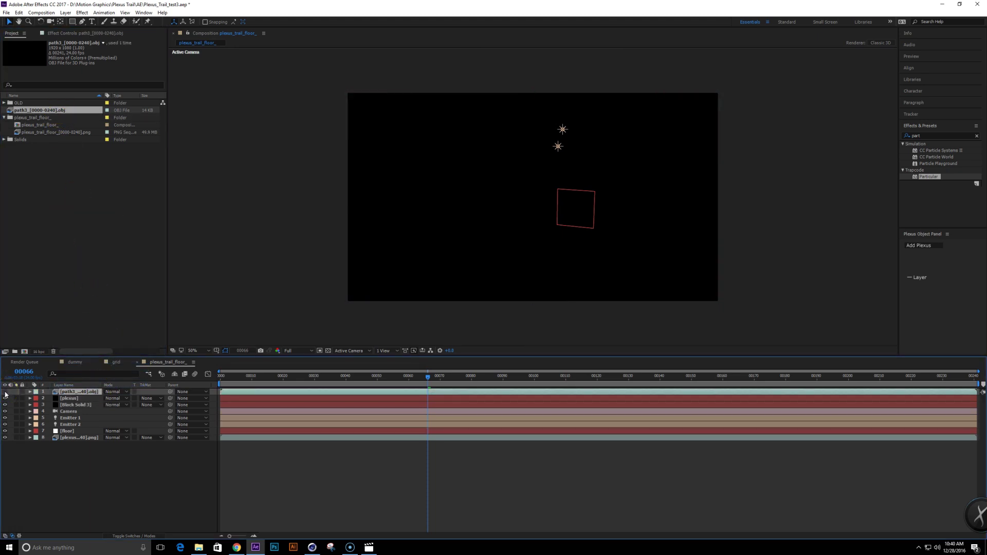
{"action": "left_click", "coordinate": [5, 394]}
Step: Rename the black solid layer carrying the Particular effect to "particular trail"
{"action": "left_click", "coordinate": [75, 406]}
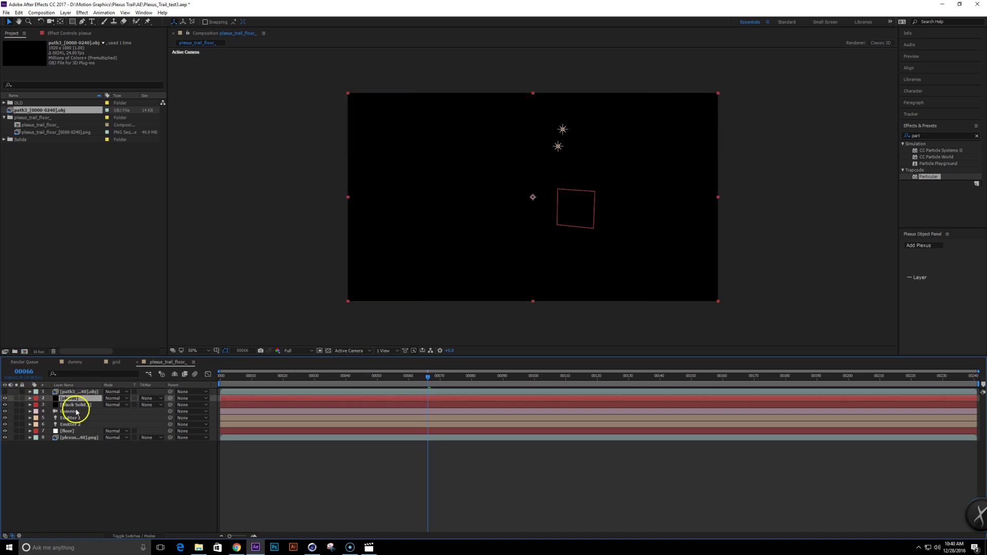
{"action": "key", "text": "Return"}
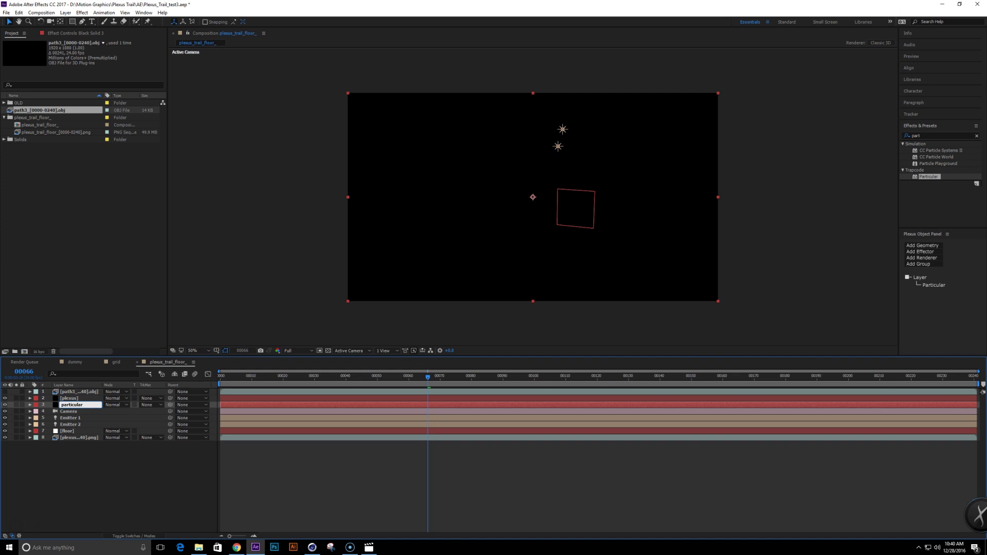
{"action": "key", "text": "Return"}
Step: Solo the plexus layer at frame 102 and apply the Plexus effect to it
{"action": "left_click", "coordinate": [82, 399]}
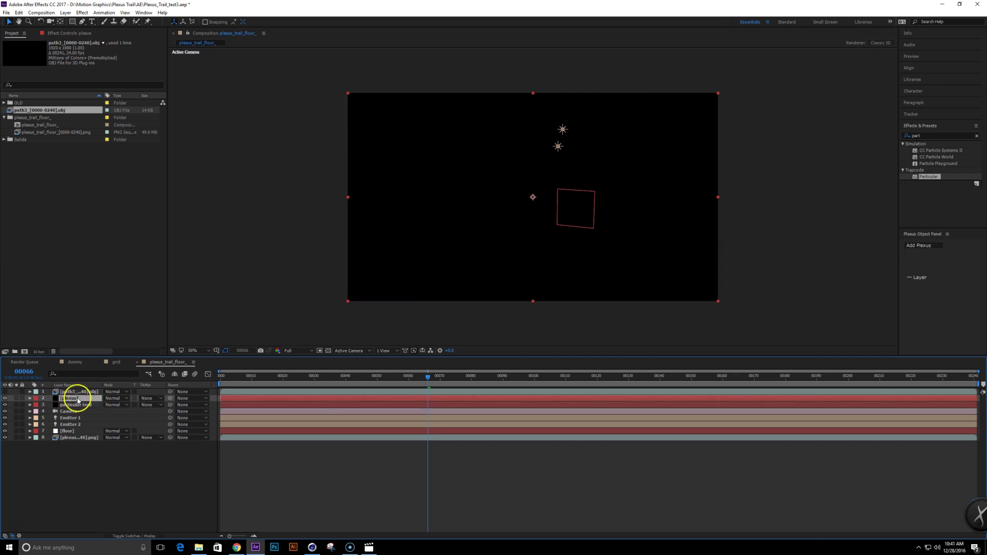
{"action": "left_click_drag", "start_coordinate": [461, 379], "coordinate": [541, 377]}
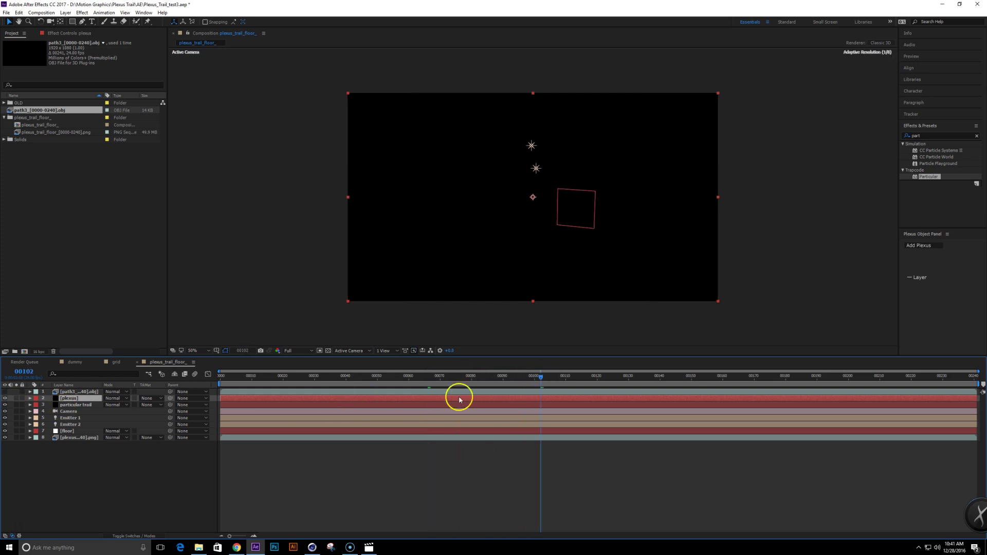
{"action": "left_click", "coordinate": [17, 399]}
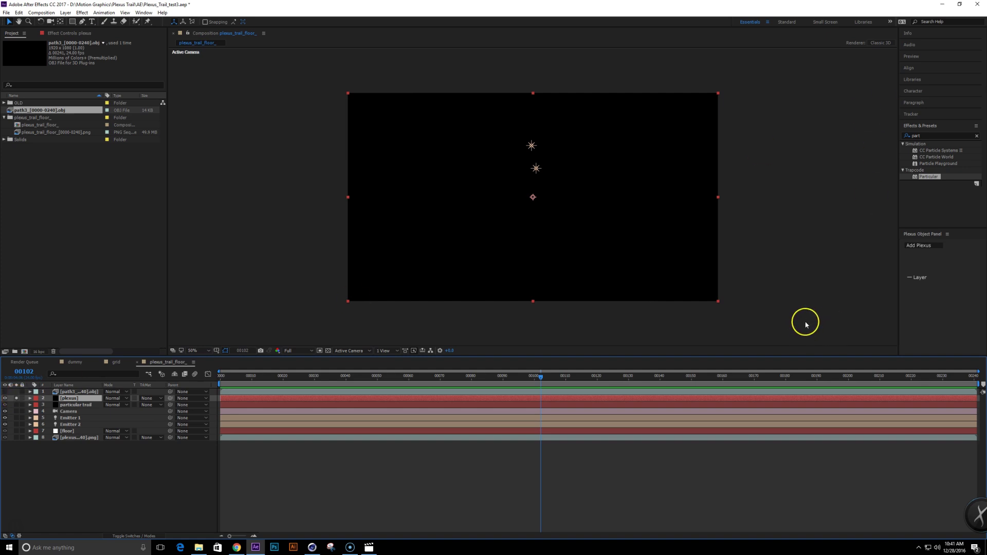
{"action": "left_click", "coordinate": [925, 249]}
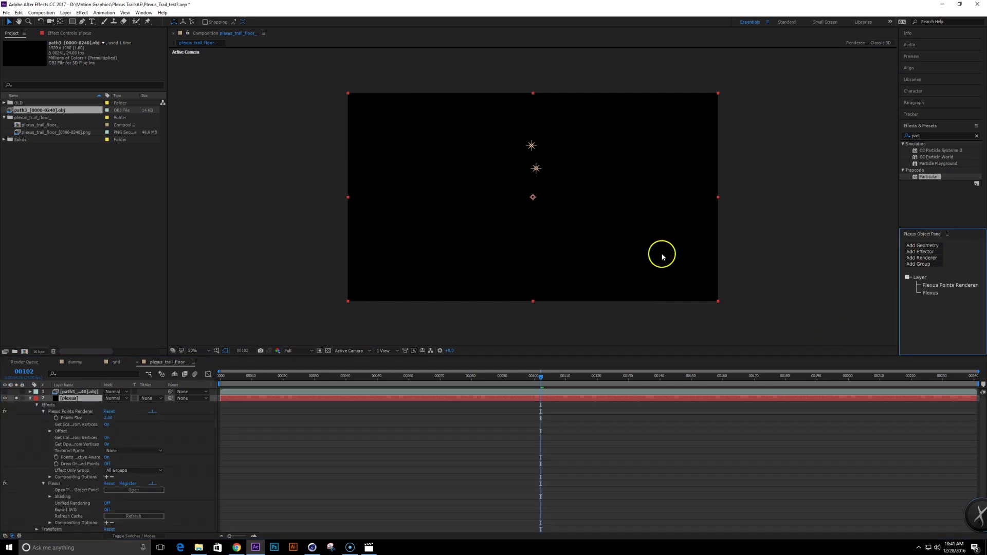
{"action": "left_click", "coordinate": [72, 34]}
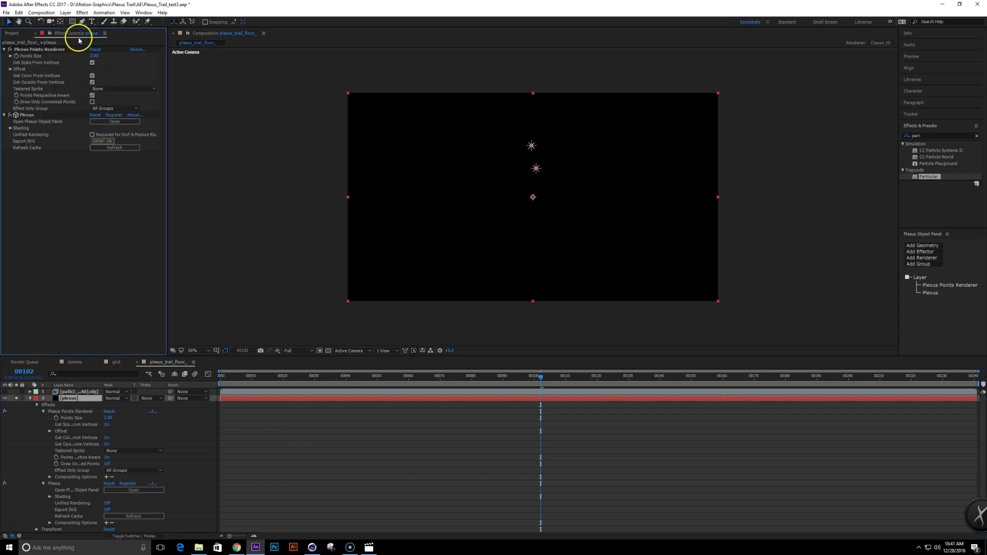
Step: Add an OBJ geometry object to Plexus and set its OBJ layer to path3_[0000-0240].obj
{"action": "left_click", "coordinate": [932, 246]}
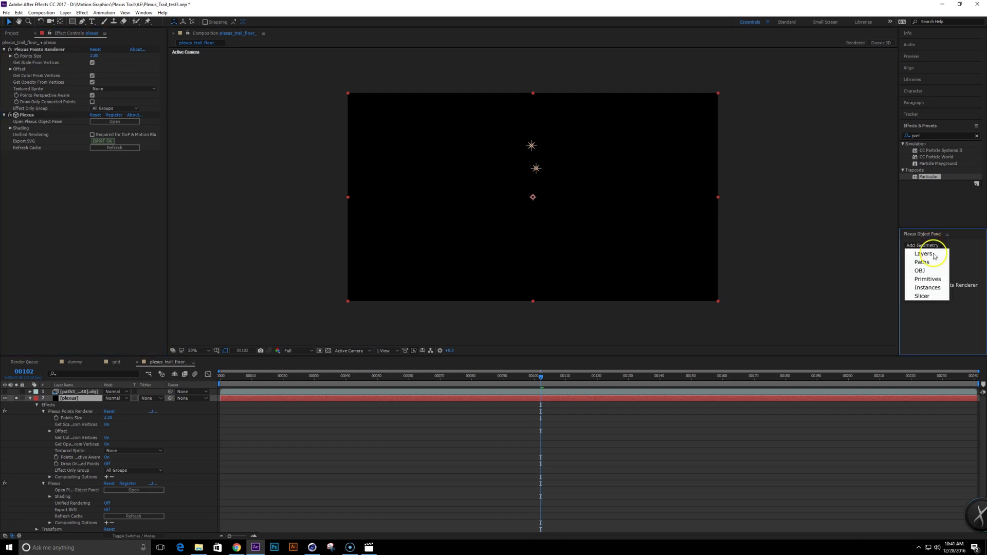
{"action": "left_click", "coordinate": [932, 270]}
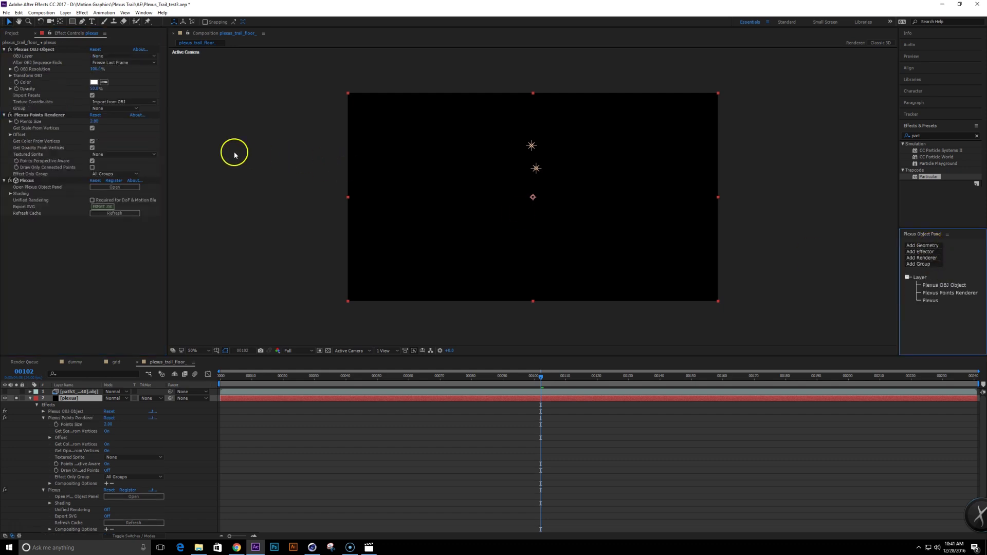
{"action": "left_click", "coordinate": [123, 56]}
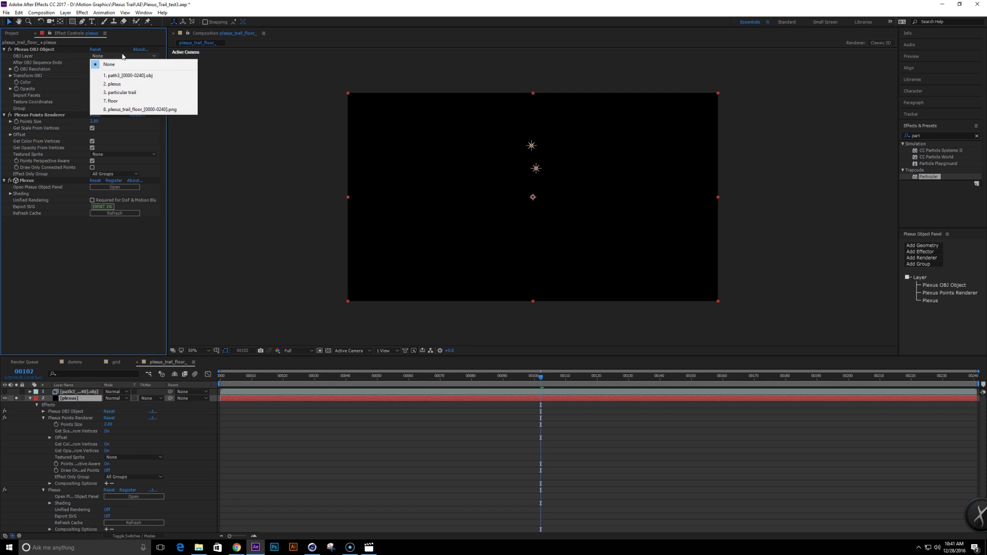
{"action": "left_click", "coordinate": [131, 76]}
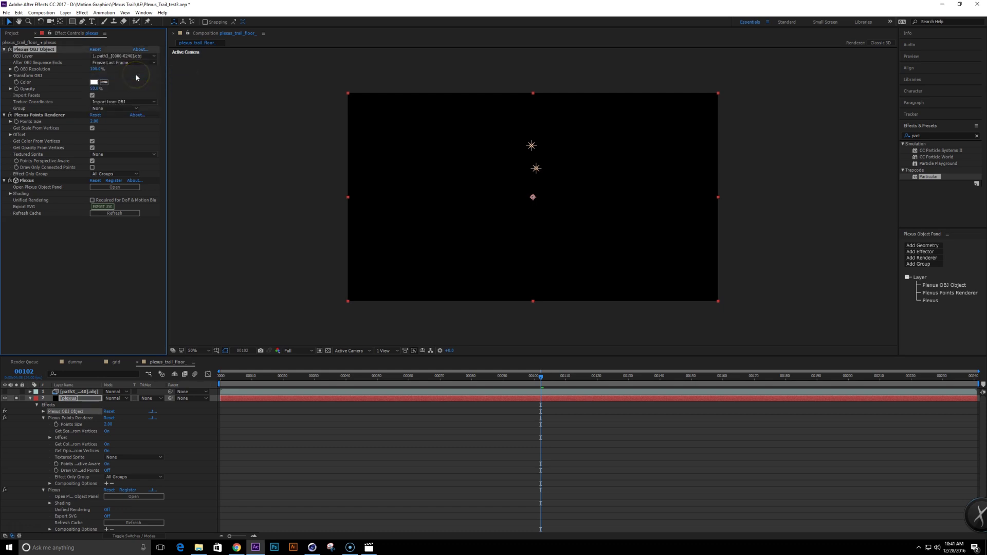
Step: Set the Plexus OBJ object's XY location to 0, 0 and invert its Y axis
{"action": "left_click", "coordinate": [11, 69]}
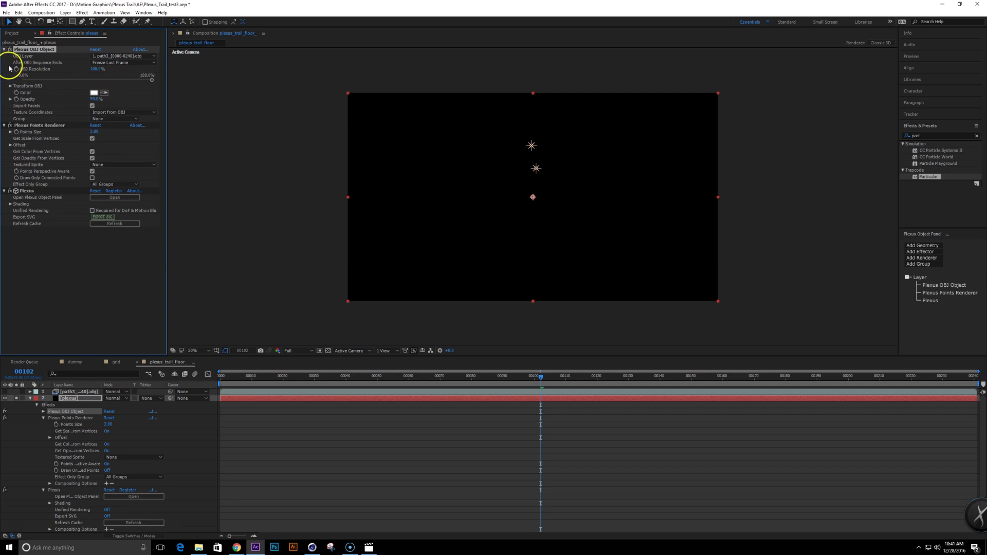
{"action": "left_click", "coordinate": [10, 68]}
{"action": "left_click", "coordinate": [10, 75]}
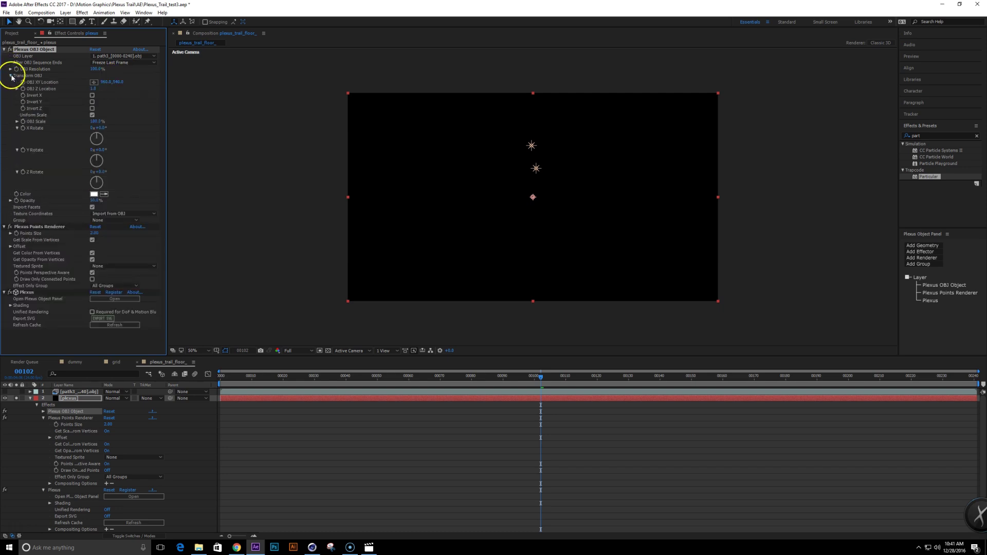
{"action": "left_click", "coordinate": [103, 78]}
{"action": "type", "text": "0"}
{"action": "key", "text": "Tab"}
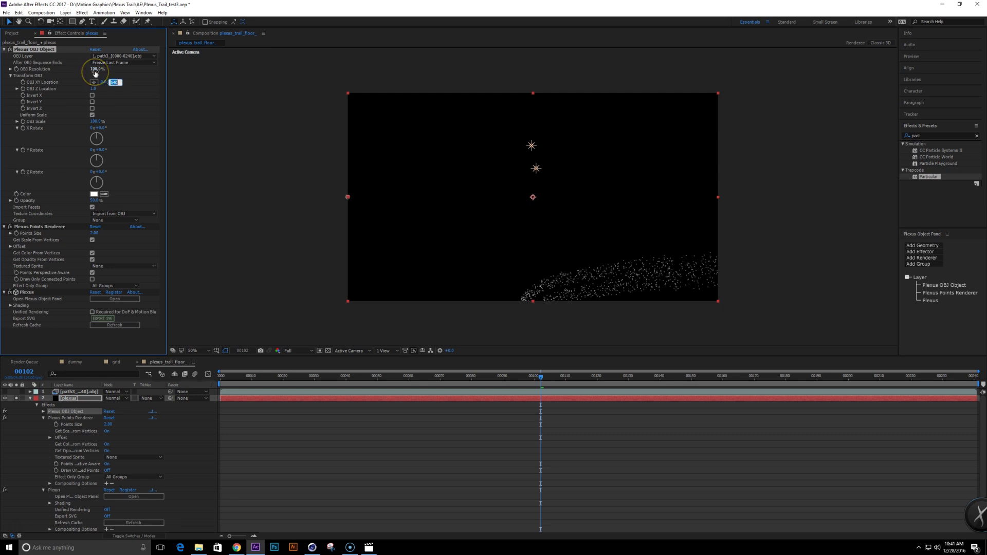
{"action": "type", "text": "0"}
{"action": "key", "text": "Tab"}
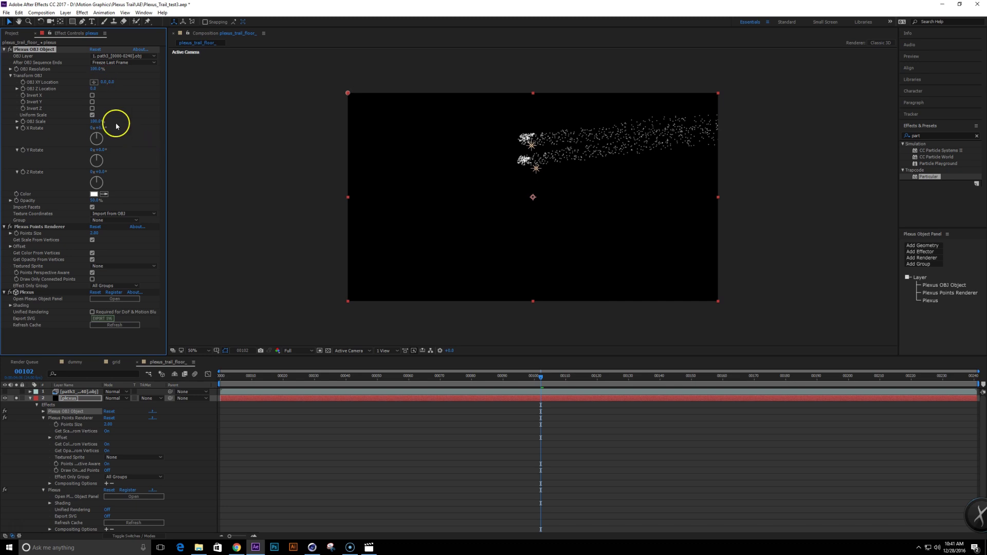
{"action": "left_click", "coordinate": [93, 102]}
Step: Move to frame 183 and set the Plexus Points Renderer's points size to 1
{"action": "left_click_drag", "start_coordinate": [525, 376], "coordinate": [793, 373]}
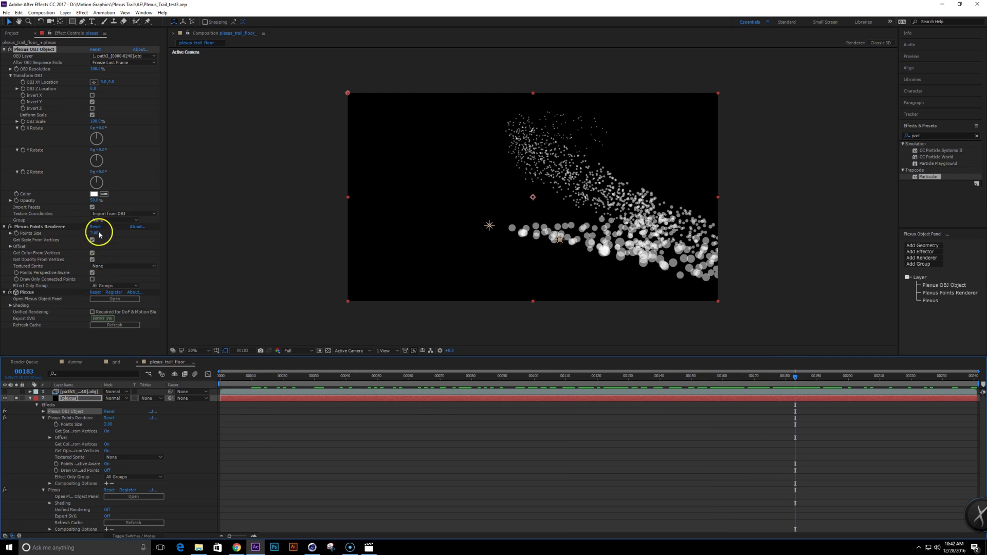
{"action": "left_click", "coordinate": [94, 233]}
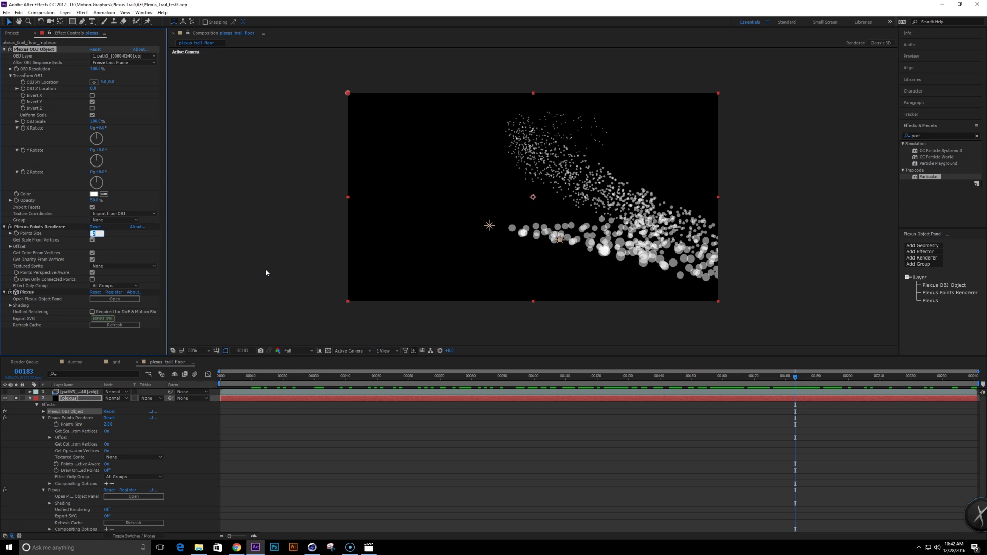
{"action": "type", "text": "1"}
{"action": "key", "text": "Return"}
{"action": "left_click", "coordinate": [239, 274]}
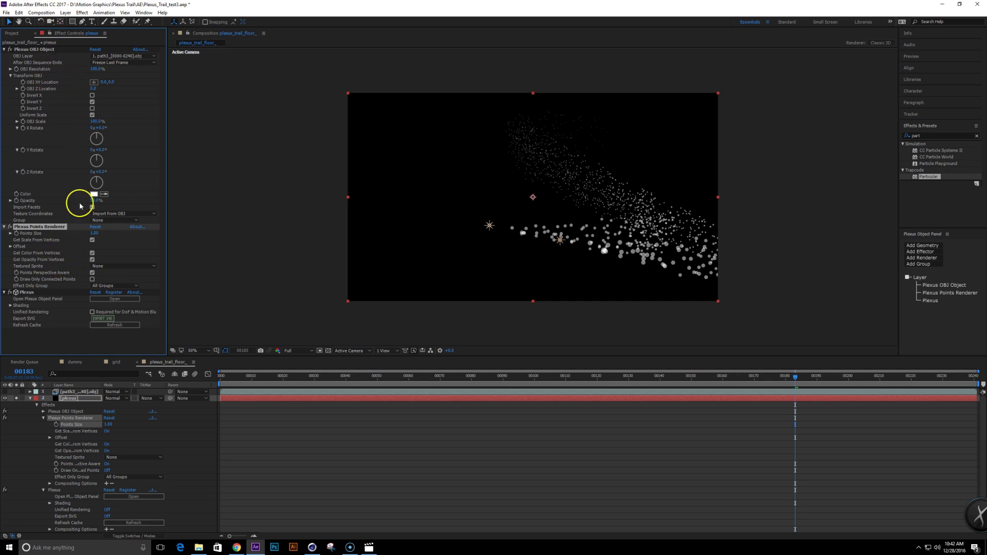
Step: Change the Plexus OBJ object's color from white to a light purple
{"action": "left_click", "coordinate": [93, 194]}
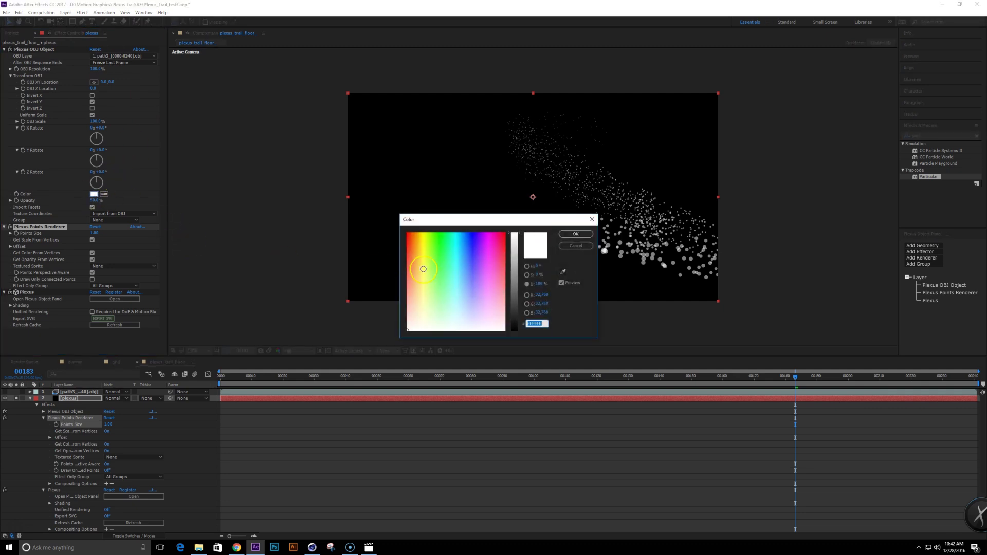
{"action": "left_click_drag", "start_coordinate": [467, 317], "coordinate": [479, 292]}
{"action": "left_click", "coordinate": [584, 237]}
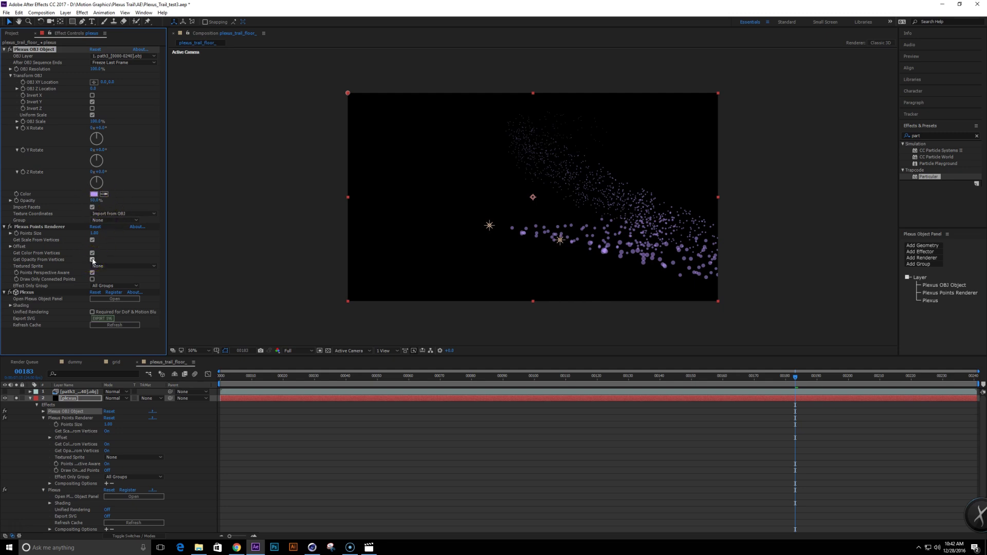
Step: Stop the Points Renderer from taking its opacity from the vertices and set the points opacity to 80%
{"action": "left_click", "coordinate": [93, 260]}
{"action": "left_click", "coordinate": [94, 266]}
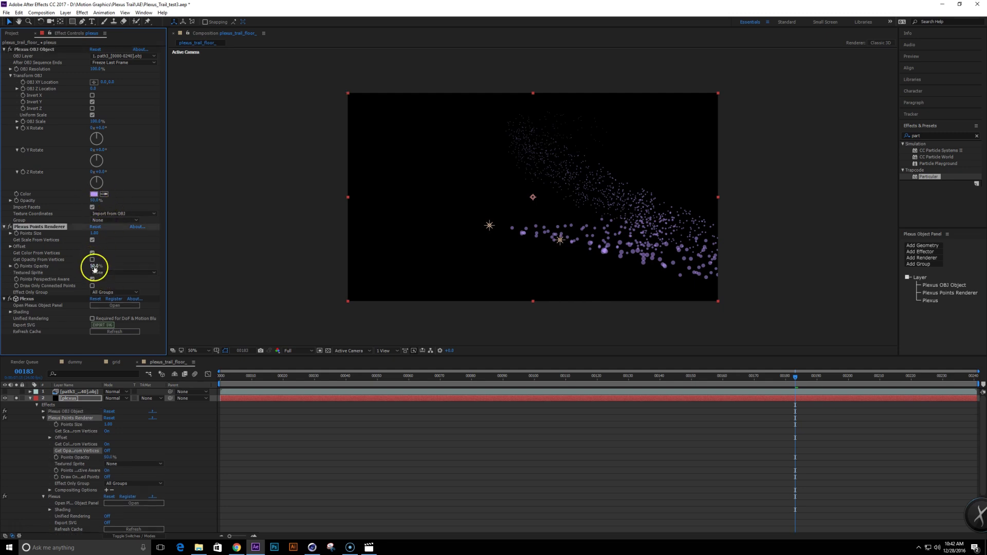
{"action": "key", "text": "Return"}
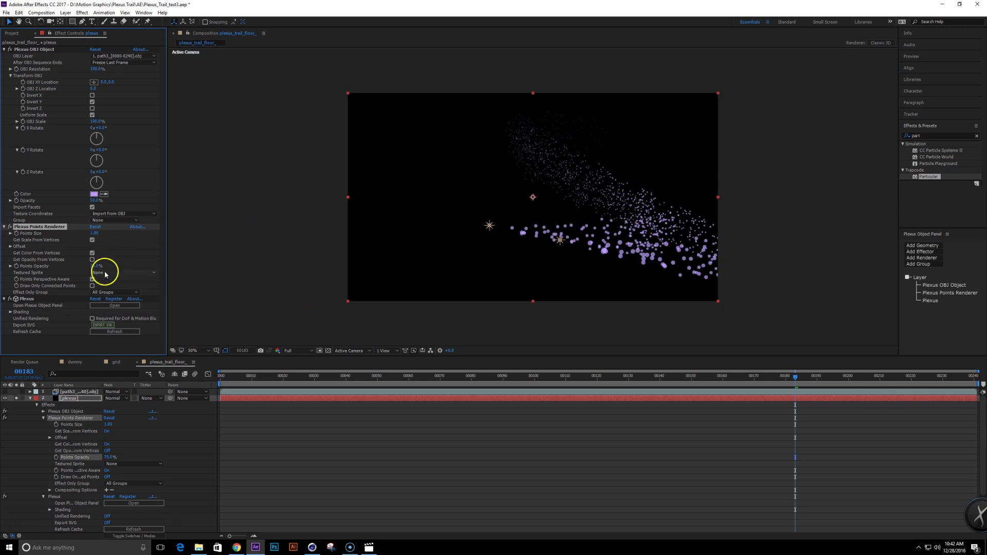
{"action": "left_click", "coordinate": [95, 267]}
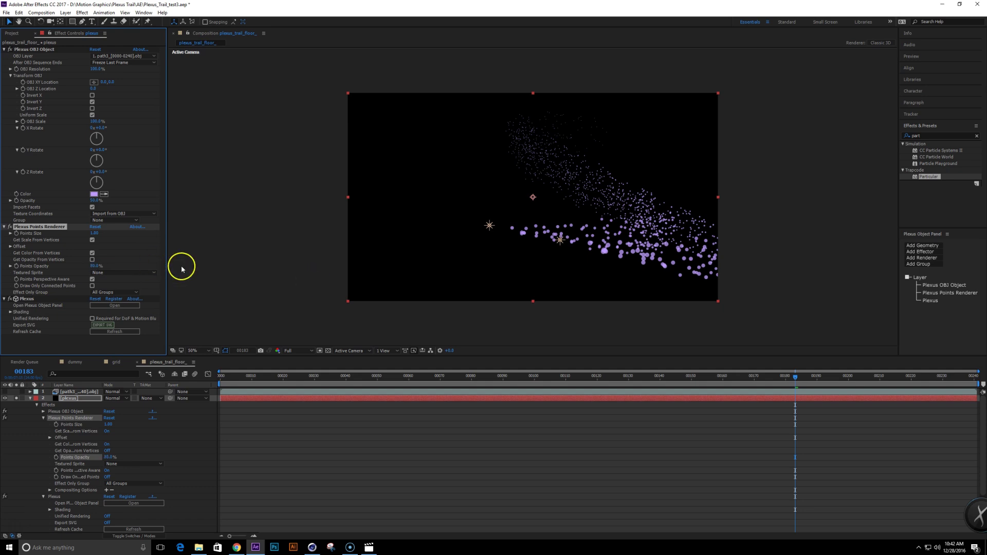
Step: Set the points size to 0.75 and check the particles at frame 190
{"action": "left_click", "coordinate": [94, 234]}
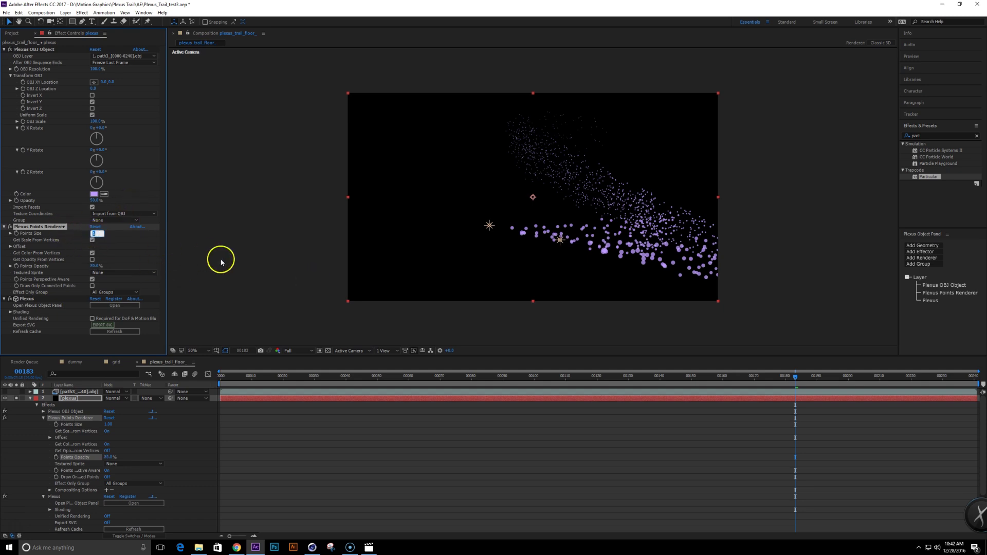
{"action": "type", "text": ".75"}
{"action": "key", "text": "Return"}
{"action": "left_click_drag", "start_coordinate": [792, 363], "coordinate": [817, 379]}
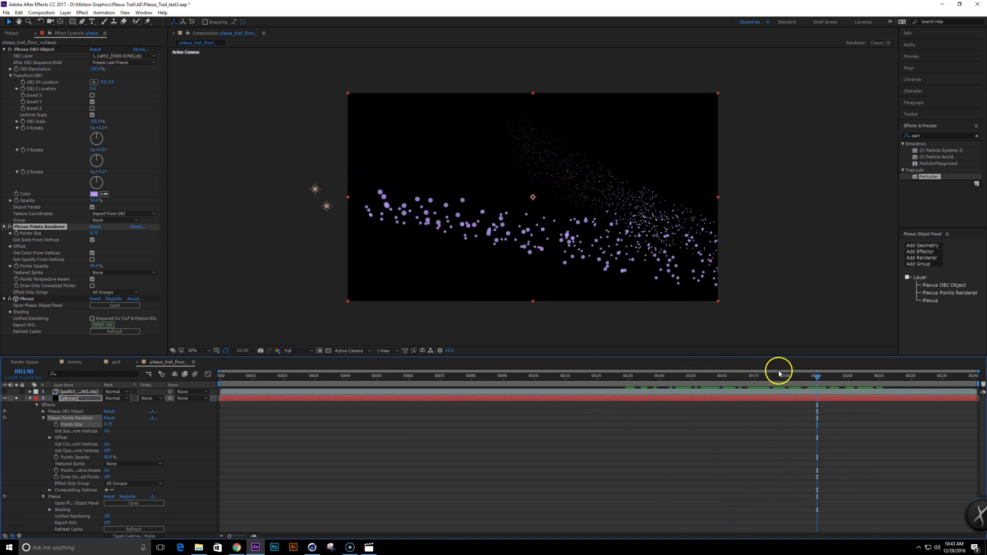
Step: Add a Lines renderer to Plexus and set its maximum number of vertices to search to 5
{"action": "left_click", "coordinate": [934, 258]}
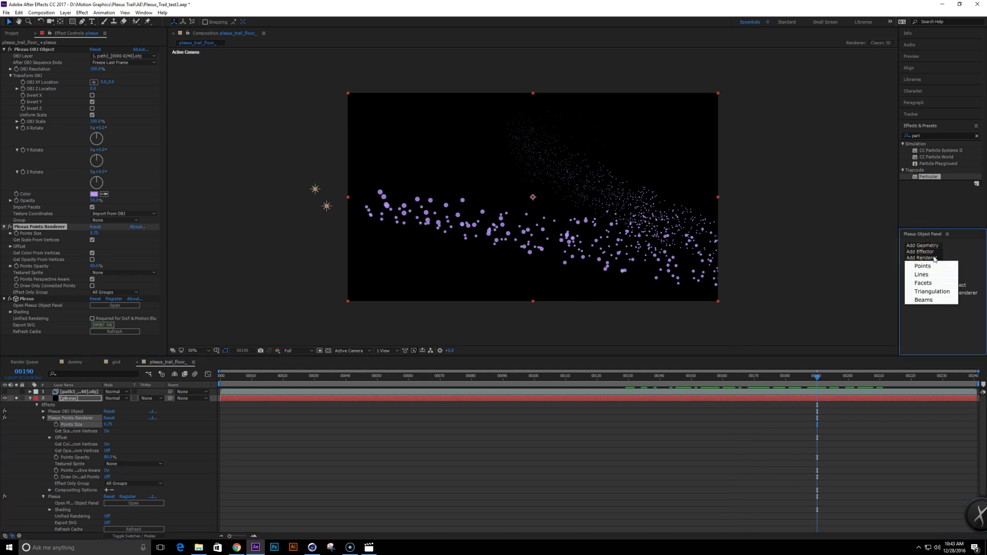
{"action": "left_click", "coordinate": [929, 275]}
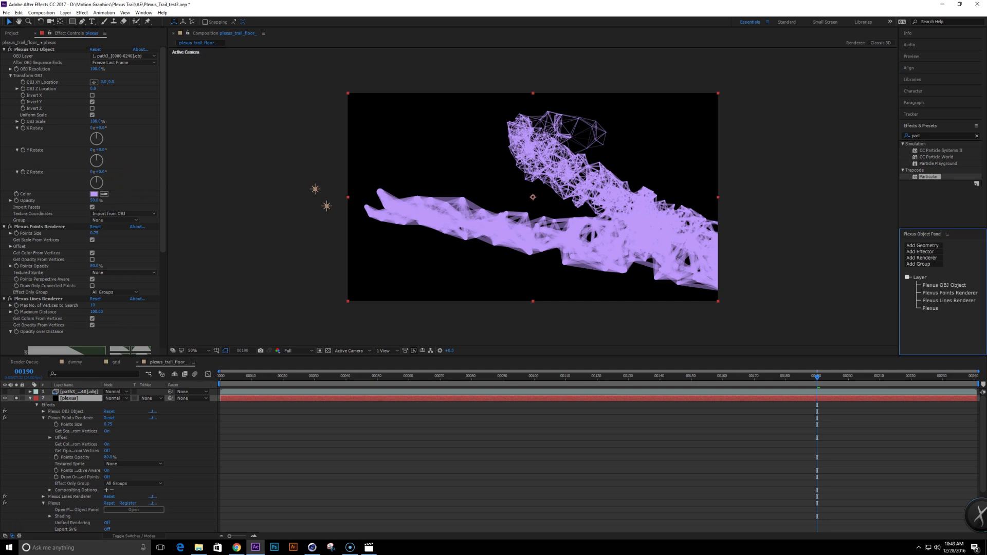
{"action": "left_click_drag", "start_coordinate": [163, 242], "coordinate": [173, 317]}
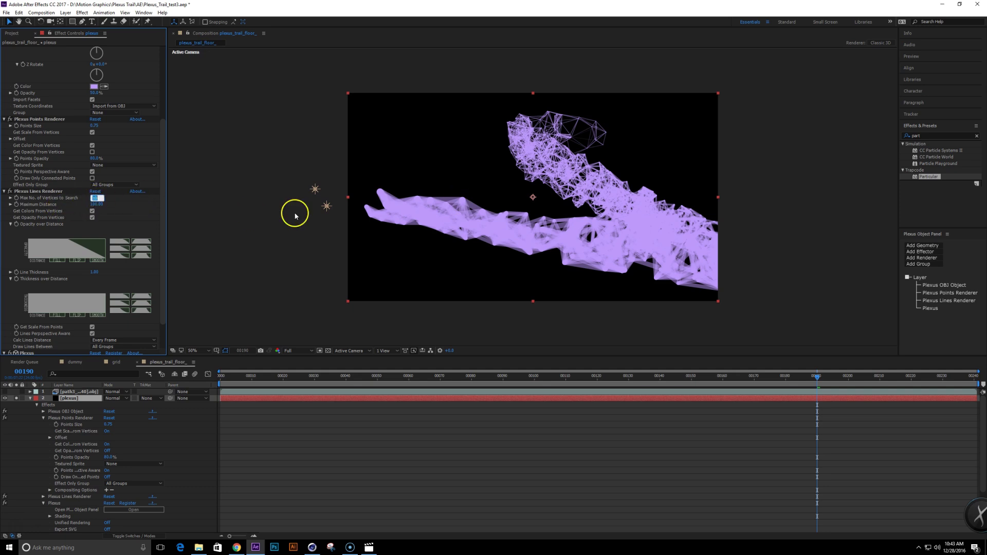
{"action": "type", "text": "5"}
{"action": "key", "text": "Return"}
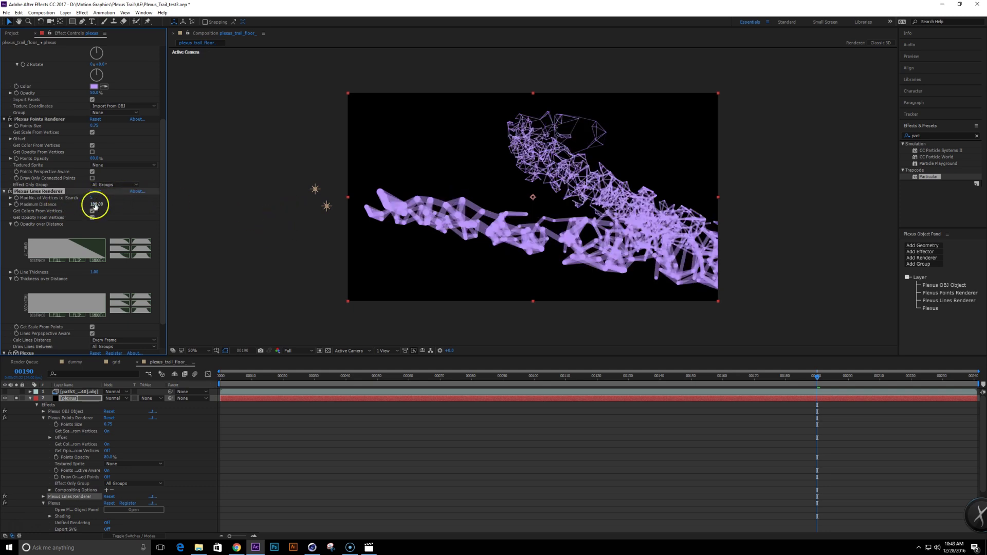
Step: Set the Lines Renderer's line thickness to 0.20 and reduce its maximum distance to about 12
{"action": "left_click", "coordinate": [94, 273]}
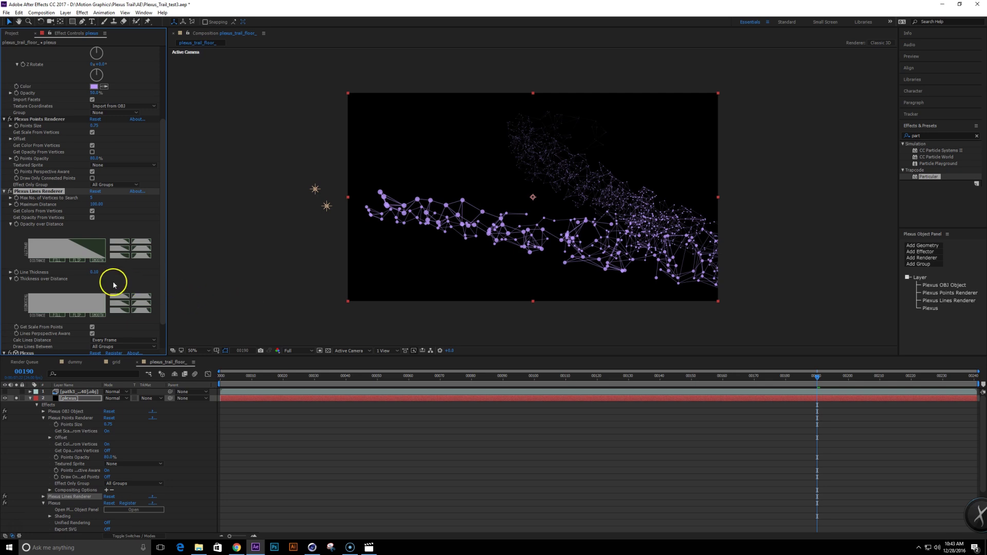
{"action": "left_click", "coordinate": [93, 272]}
{"action": "key", "text": "Return"}
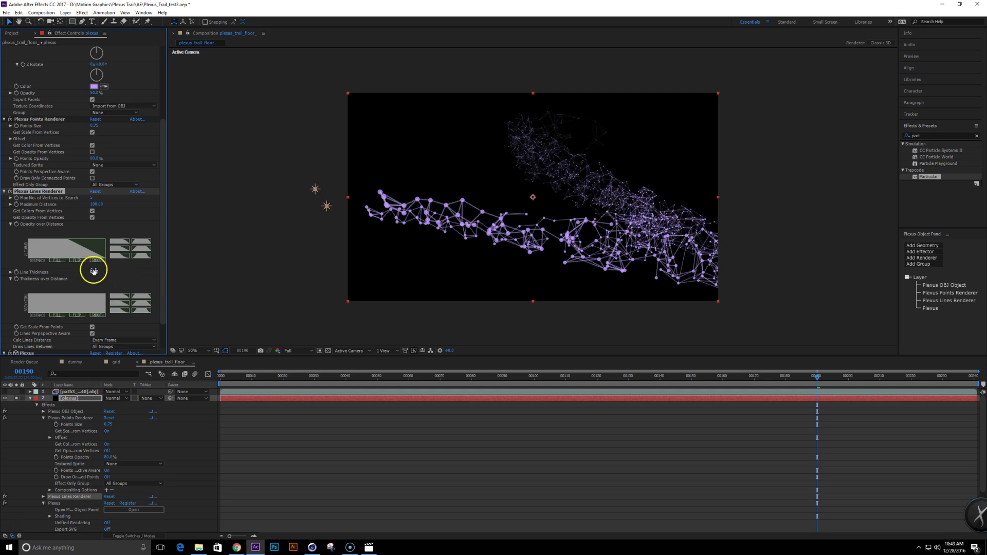
{"action": "left_click", "coordinate": [98, 205]}
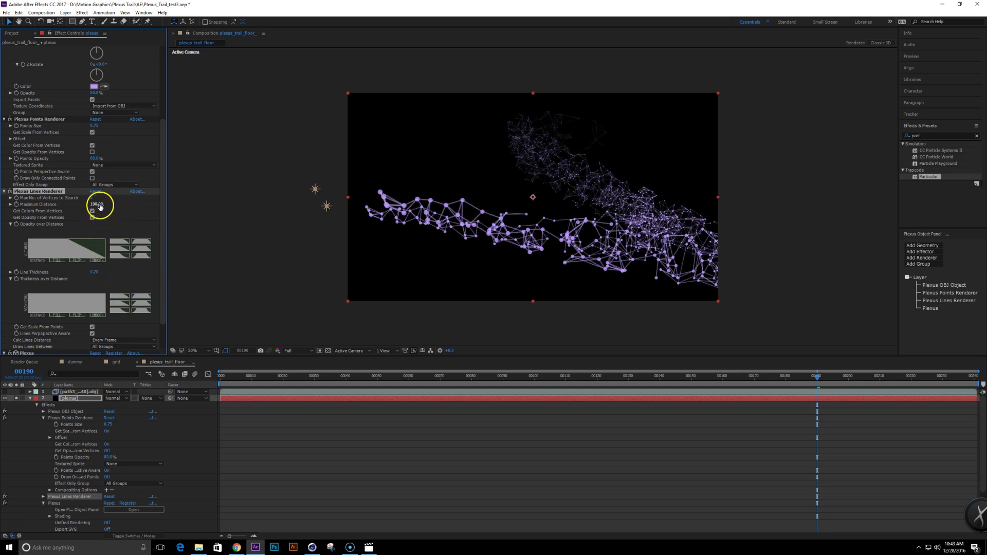
{"action": "left_click_drag", "start_coordinate": [99, 205], "coordinate": [57, 205]}
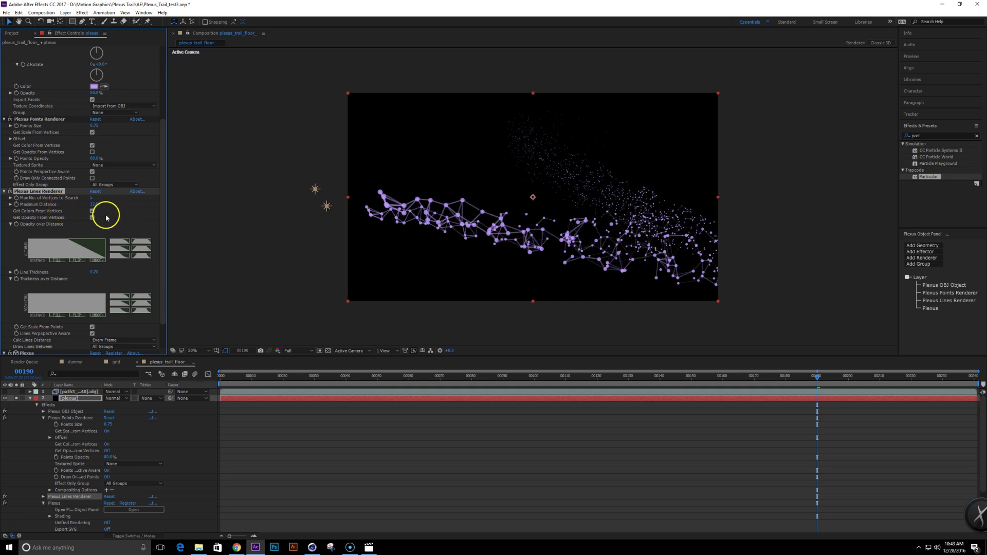
Step: Reselect the plexus layer and set the Lines Renderer's maximum number of vertices to search to 4
{"action": "key", "text": "4"}
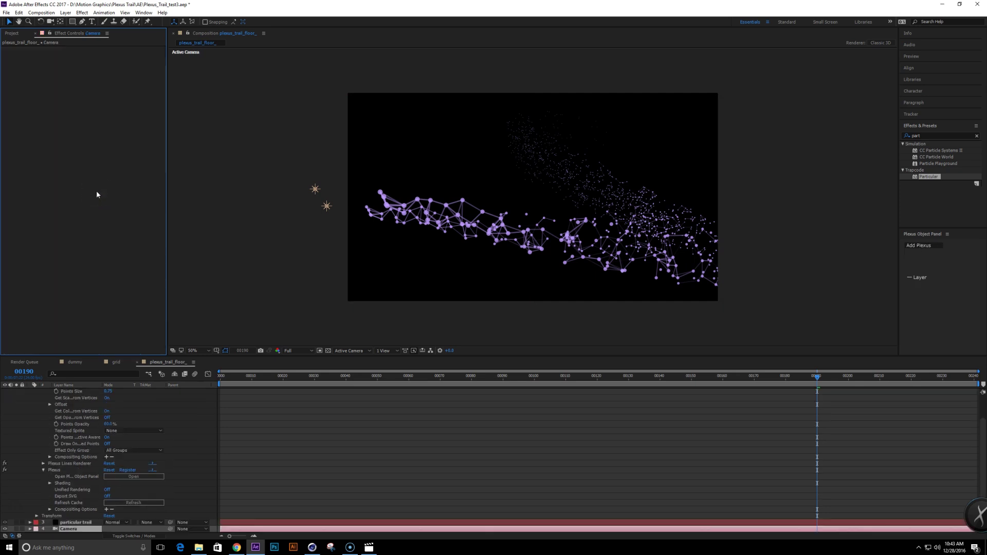
{"action": "scroll", "coordinate": [110, 418], "scroll_direction": "up", "scroll_amount": 2}
{"action": "left_click", "coordinate": [77, 399]}
{"action": "scroll", "coordinate": [111, 259], "scroll_direction": "down", "scroll_amount": 2}
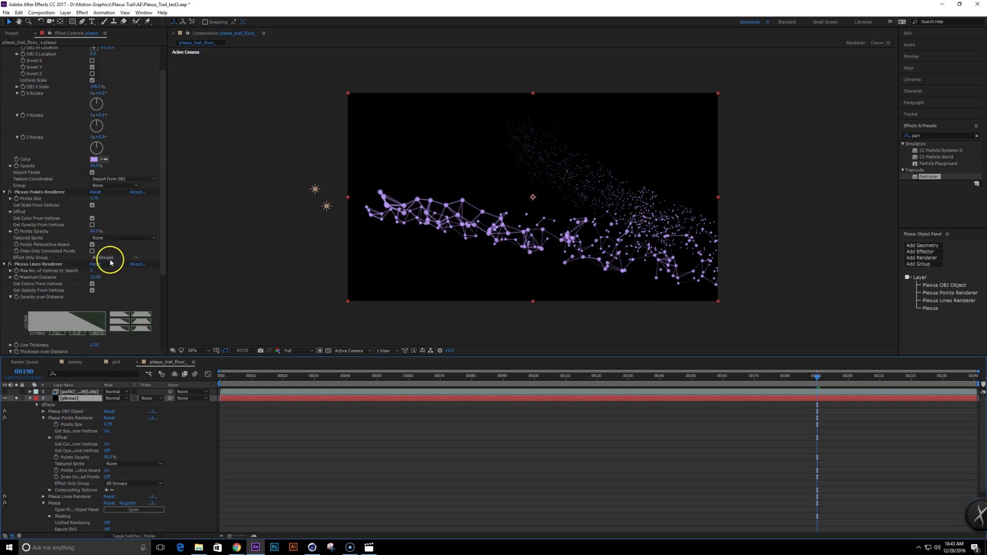
{"action": "left_click", "coordinate": [91, 271]}
{"action": "key", "text": "Return"}
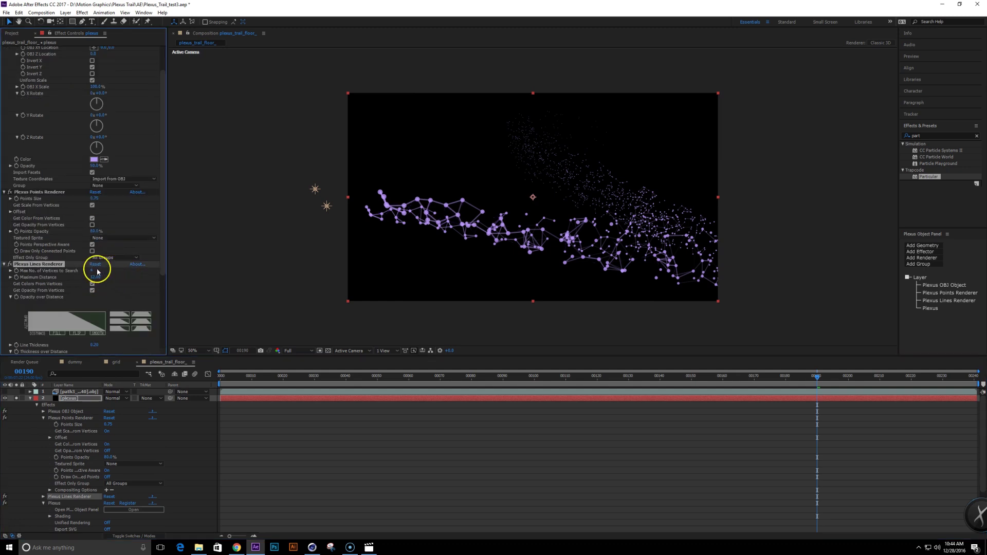
Step: Apply the trapezoid preset curve to the Lines Renderer's Opacity over Distance graph
{"action": "left_click_drag", "start_coordinate": [165, 253], "coordinate": [174, 293]}
{"action": "left_click", "coordinate": [165, 269]}
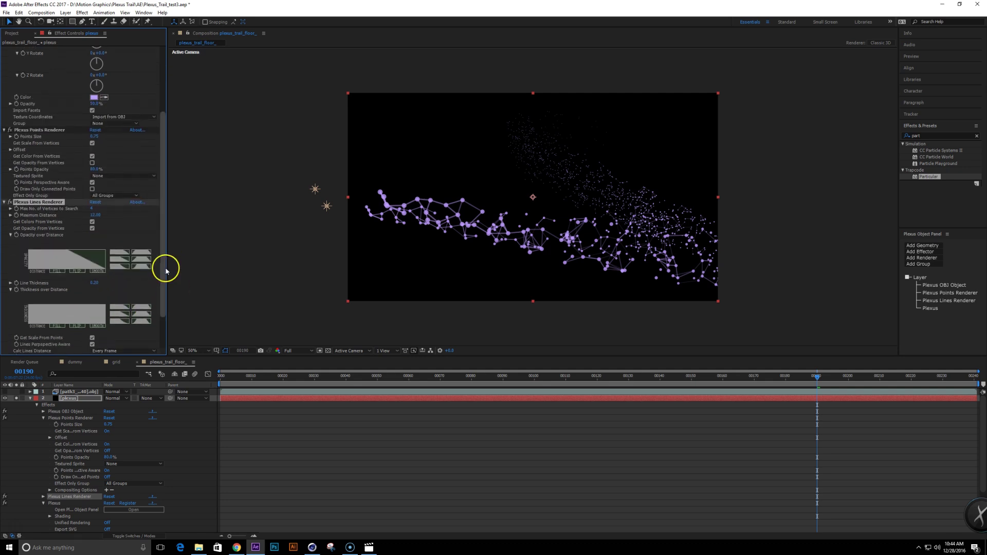
{"action": "left_click", "coordinate": [140, 260]}
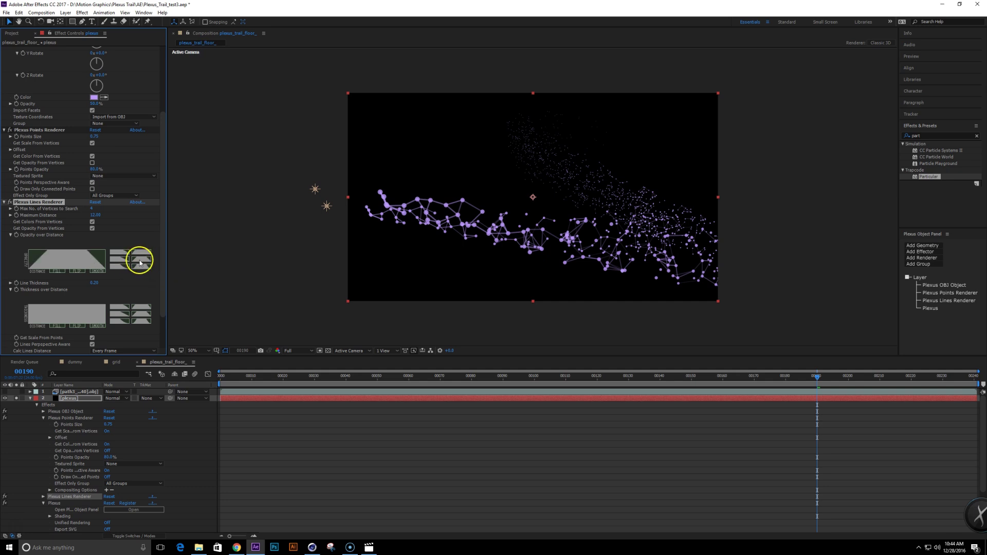
Step: Try the trapezoid curve for Thickness over Distance, check it at frame 194, and fill the graph back to full
{"action": "left_click", "coordinate": [145, 315]}
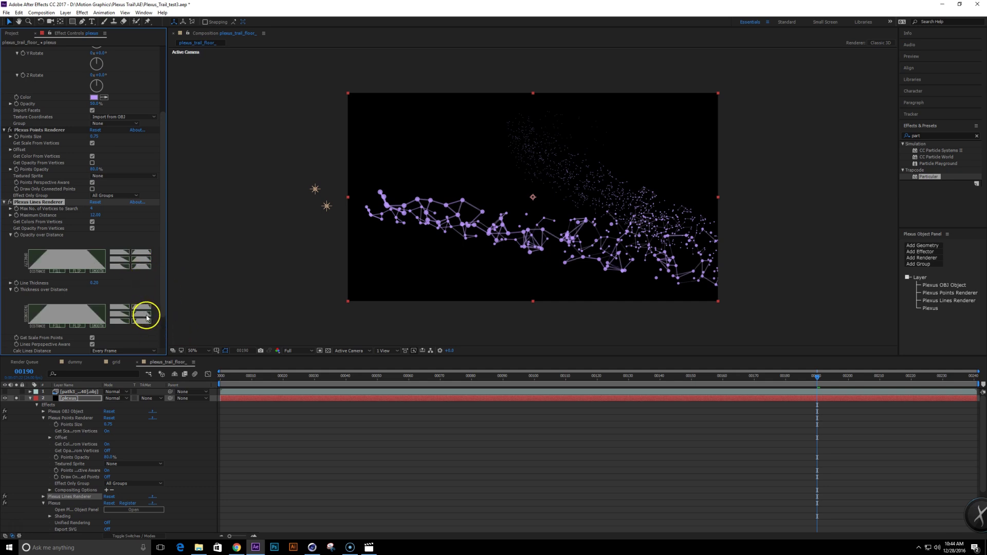
{"action": "left_click_drag", "start_coordinate": [502, 383], "coordinate": [831, 392]}
{"action": "left_click", "coordinate": [61, 327]}
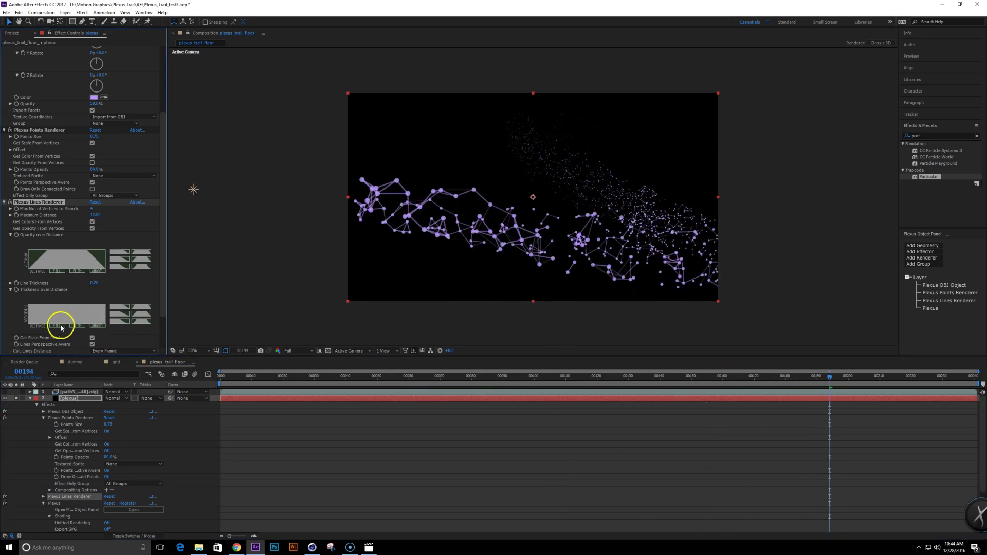
Step: Raise the Lines Renderer's maximum distance to about 14 and set the points size to 0.5, checking frames 201 and 179
{"action": "left_click_drag", "start_coordinate": [94, 213], "coordinate": [97, 214]}
{"action": "left_click_drag", "start_coordinate": [792, 384], "coordinate": [851, 377]}
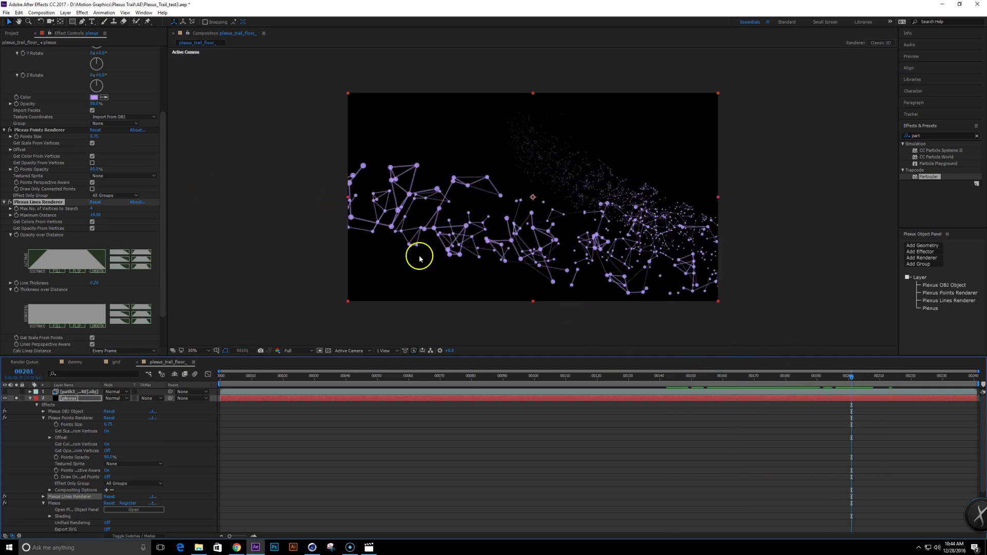
{"action": "left_click", "coordinate": [93, 136]}
{"action": "type", "text": "."}
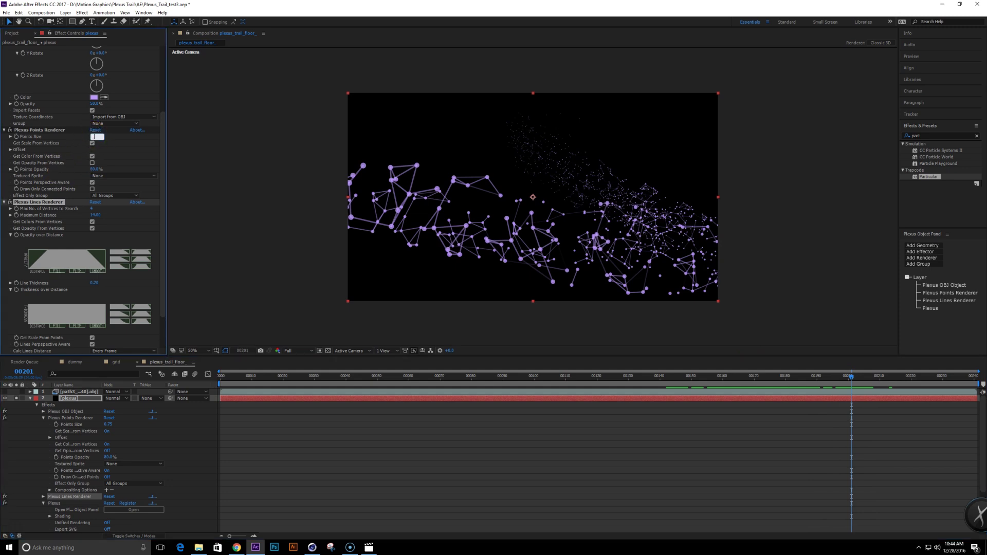
{"action": "type", "text": "5"}
{"action": "key", "text": "Return"}
{"action": "left_click_drag", "start_coordinate": [831, 378], "coordinate": [783, 386]}
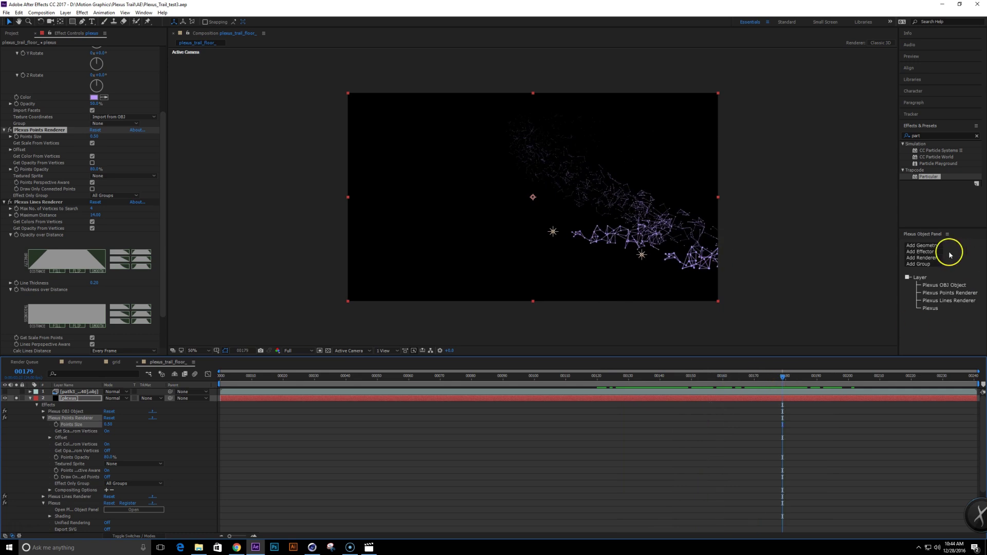
Step: Add a Triangulation renderer to the plexus layer and check the trail at frame 190
{"action": "left_click", "coordinate": [933, 246]}
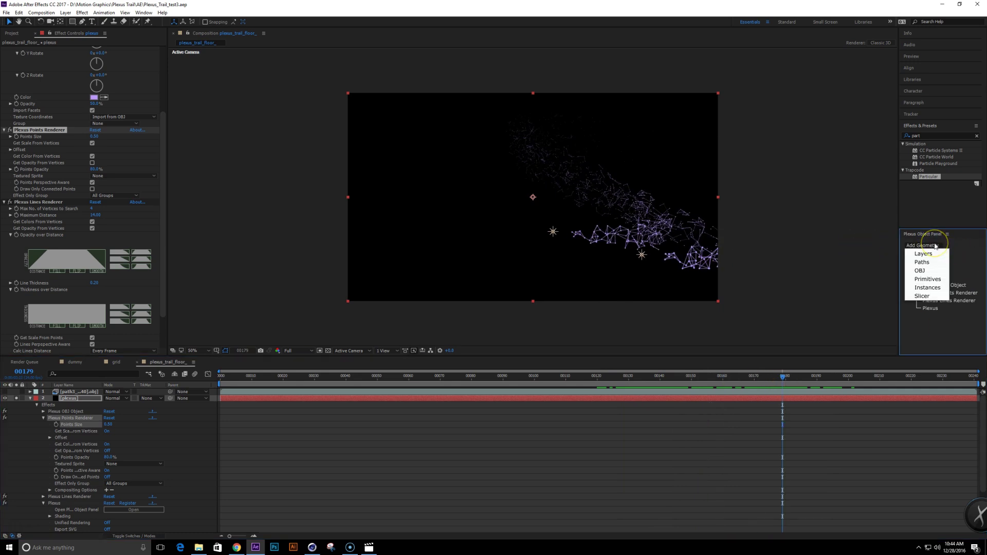
{"action": "left_click", "coordinate": [961, 252]}
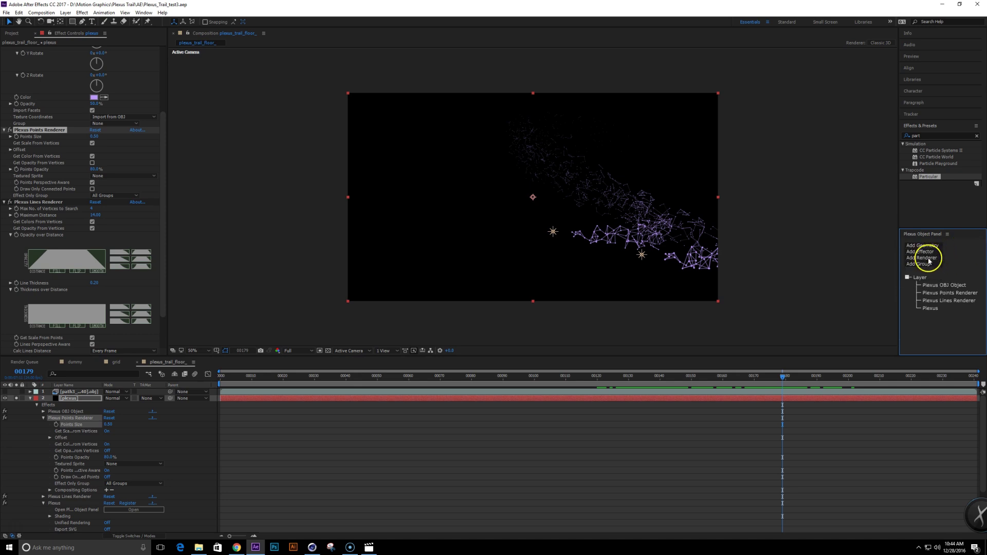
{"action": "left_click", "coordinate": [928, 258]}
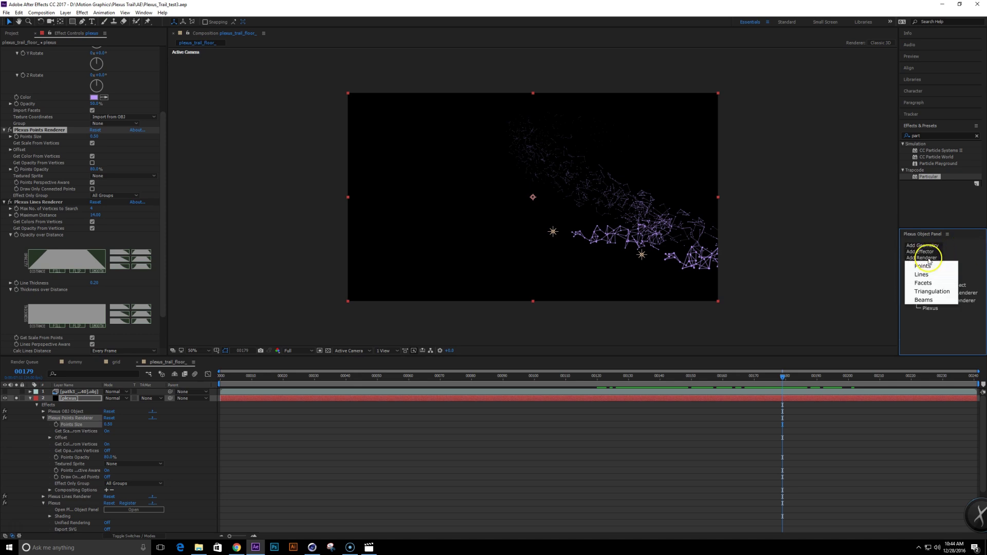
{"action": "left_click", "coordinate": [933, 291]}
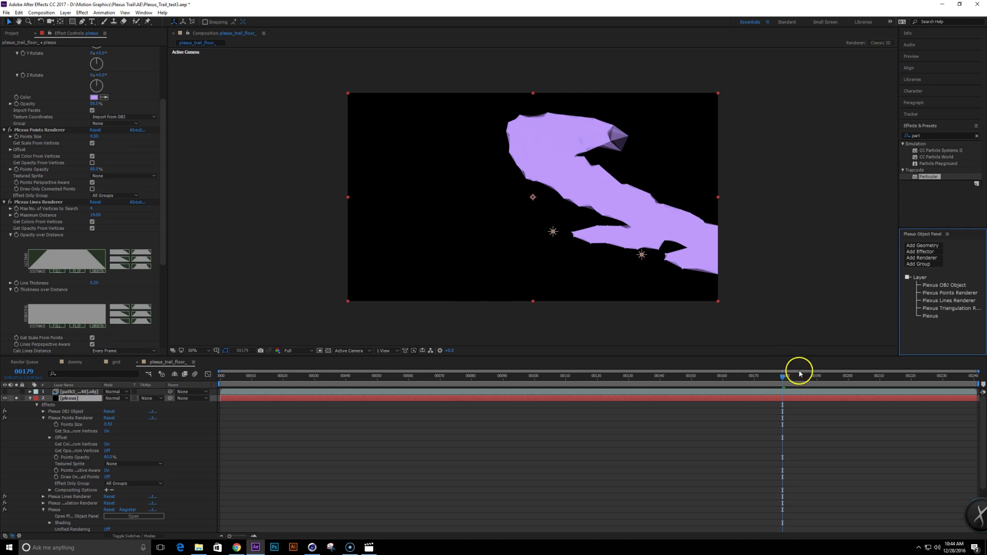
{"action": "left_click_drag", "start_coordinate": [783, 376], "coordinate": [817, 378]}
Step: Set the Triangulation Renderer's maximum number of triangles per vertex to 3 and its maximum distance to 10
{"action": "left_click_drag", "start_coordinate": [162, 241], "coordinate": [168, 309]}
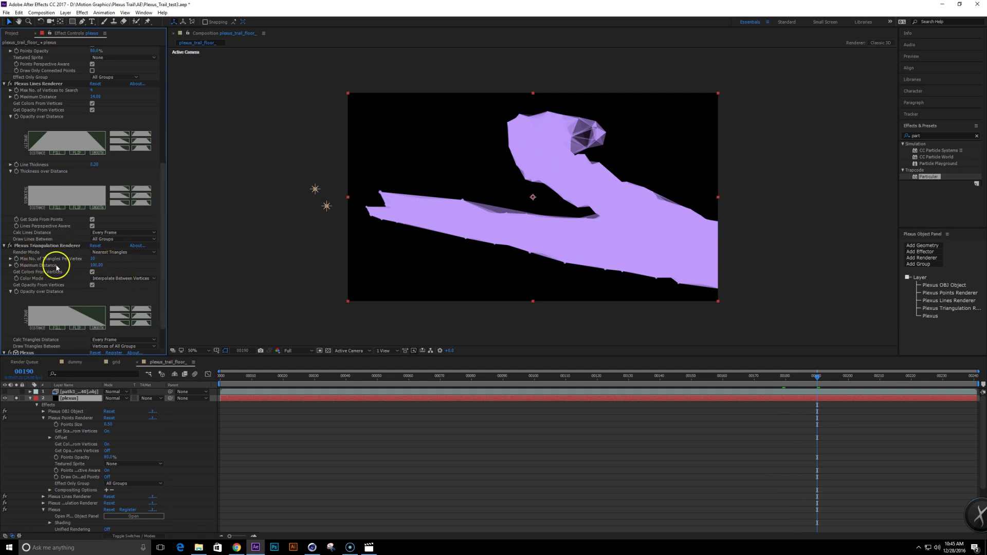
{"action": "left_click", "coordinate": [93, 260]}
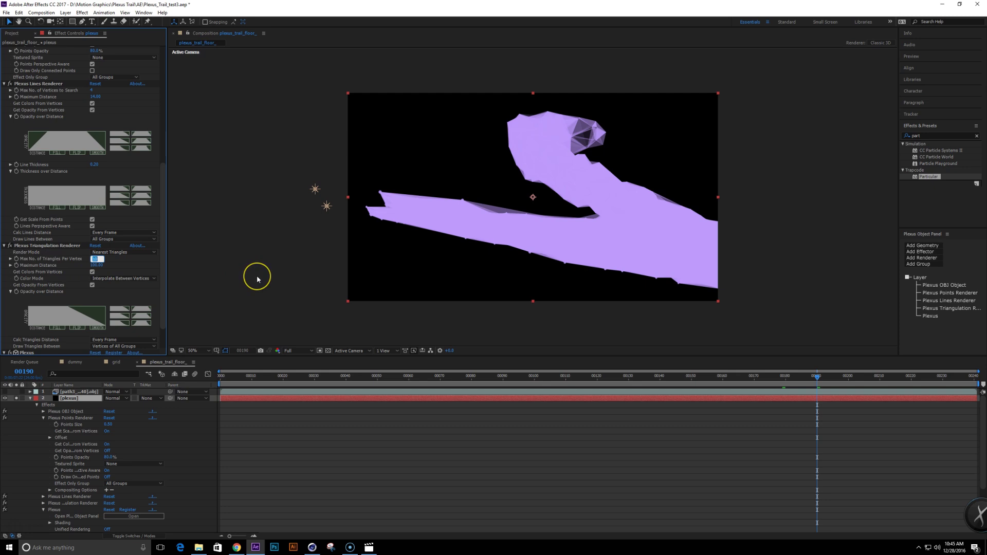
{"action": "type", "text": "3"}
{"action": "key", "text": "Return"}
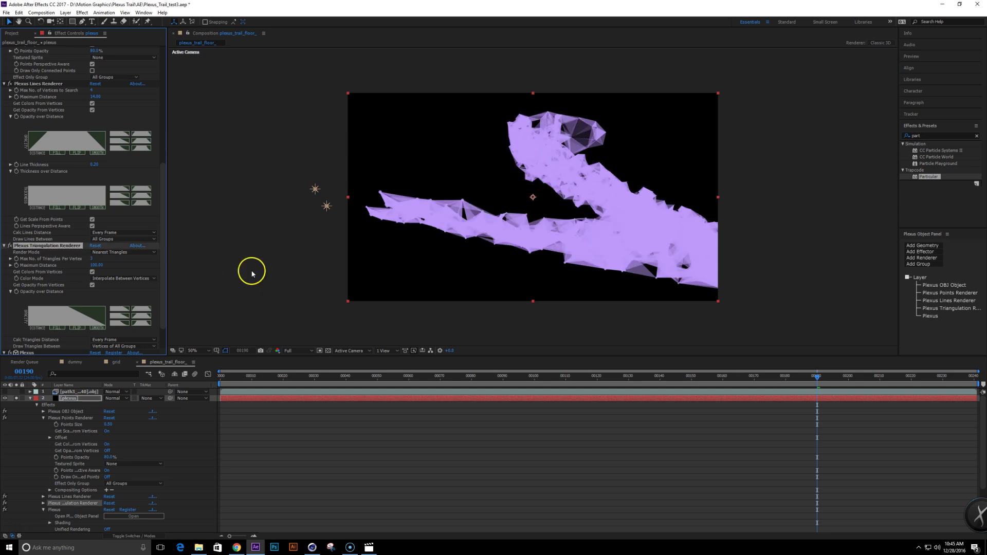
{"action": "left_click_drag", "start_coordinate": [96, 265], "coordinate": [55, 257]}
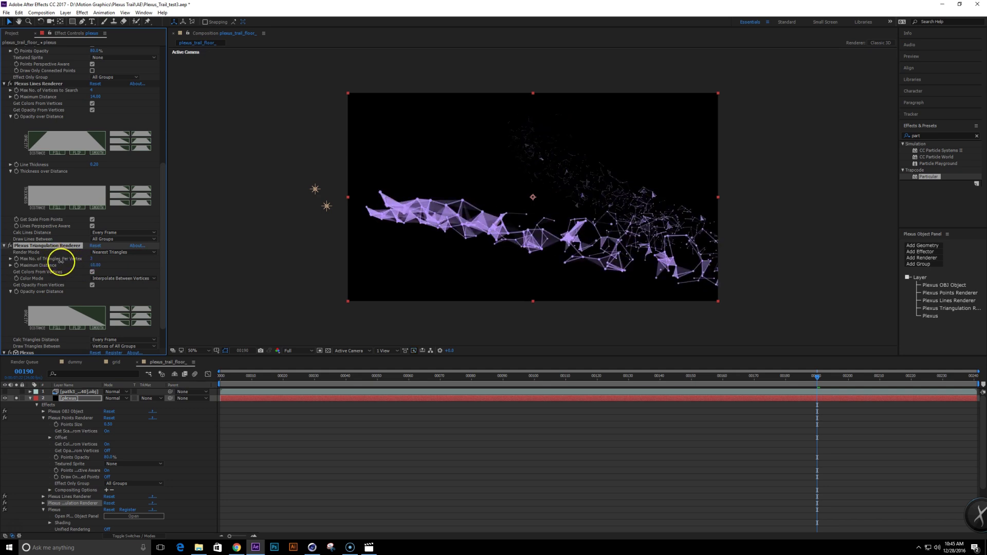
Step: Stop the Triangulation Renderer from getting opacity from vertices and set its triangles opacity to 10%
{"action": "left_click", "coordinate": [92, 285]}
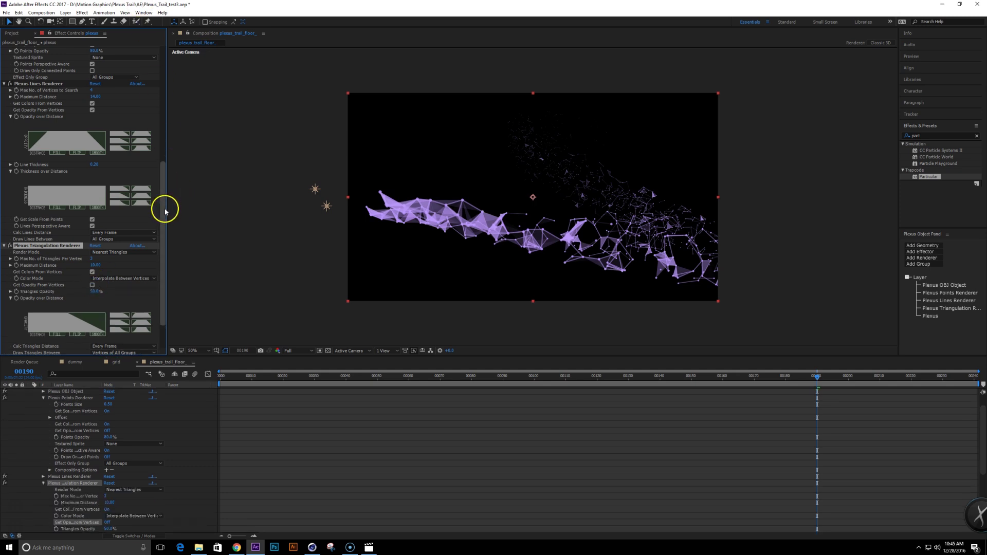
{"action": "scroll", "coordinate": [169, 235], "scroll_direction": "down", "scroll_amount": 2}
{"action": "scroll", "coordinate": [171, 239], "scroll_direction": "down", "scroll_amount": 1}
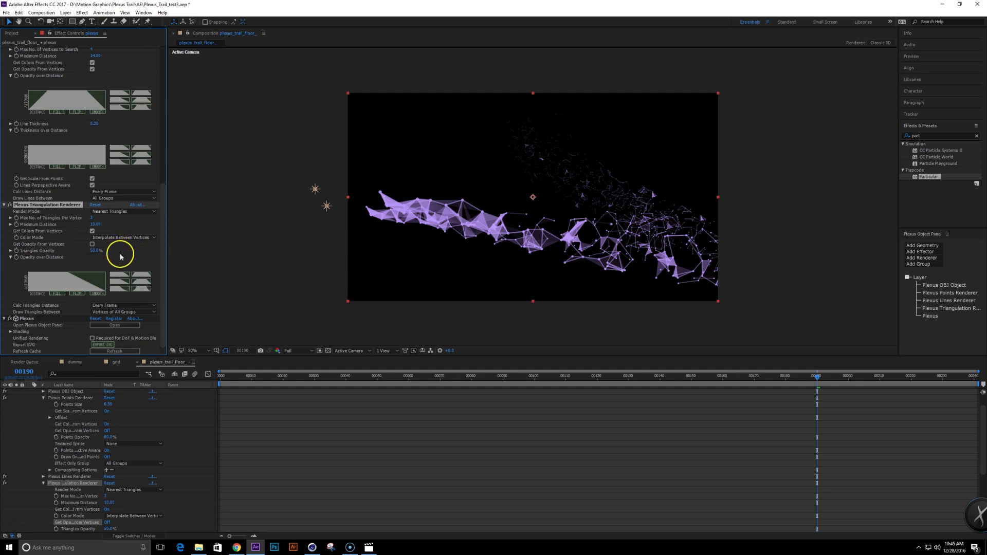
{"action": "type", "text": "10"}
{"action": "key", "text": "Return"}
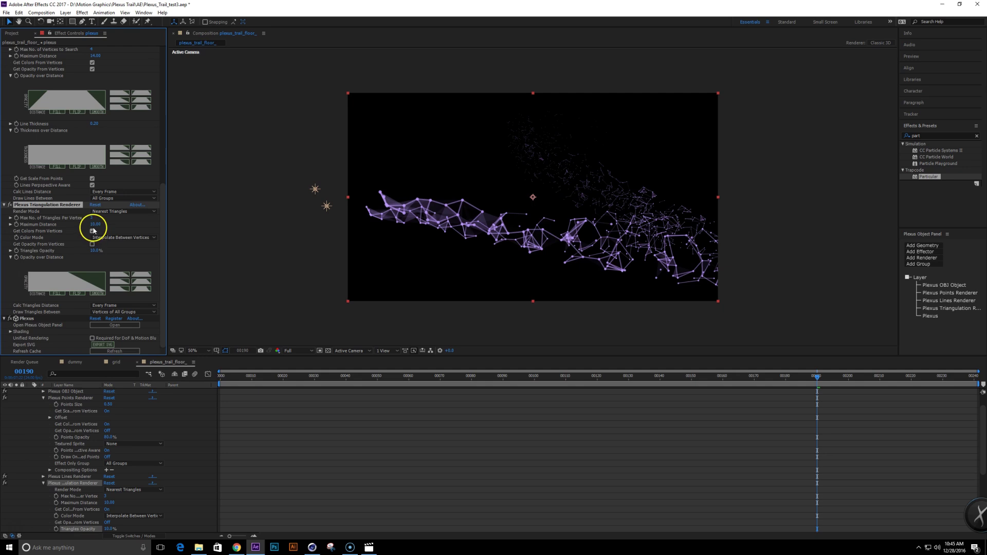
Step: Set the Triangulation Renderer's maximum distance to 12 and its triangles opacity to 20%, checking frame 175
{"action": "left_click_drag", "start_coordinate": [95, 224], "coordinate": [96, 226]}
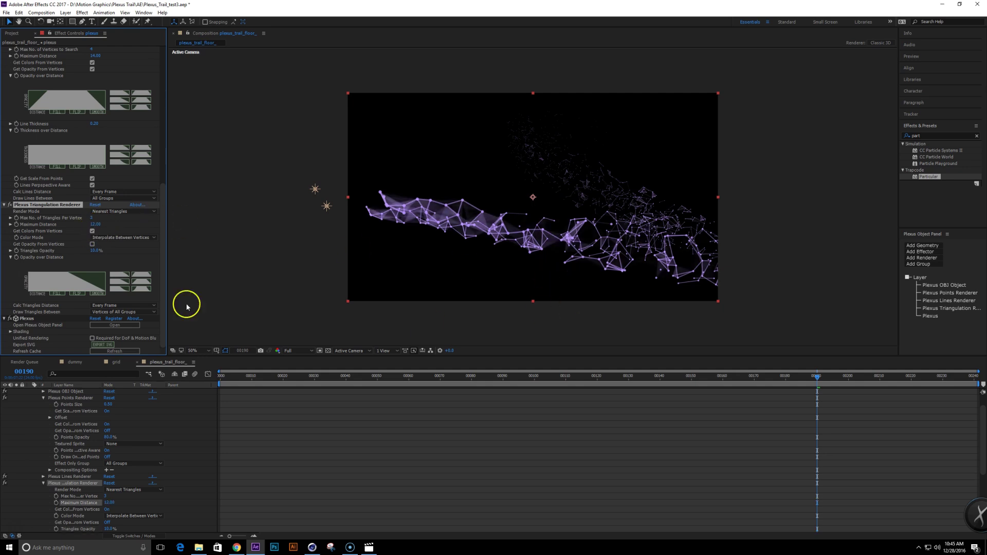
{"action": "key", "text": "KP_Enter"}
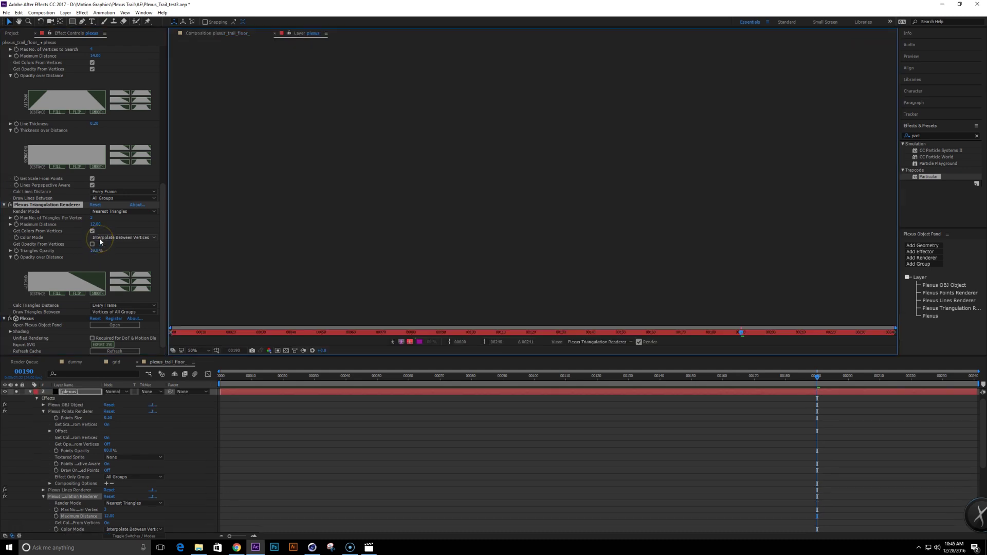
{"action": "left_click", "coordinate": [220, 32]}
{"action": "left_click", "coordinate": [95, 250]}
{"action": "type", "text": "20"}
{"action": "key", "text": "Return"}
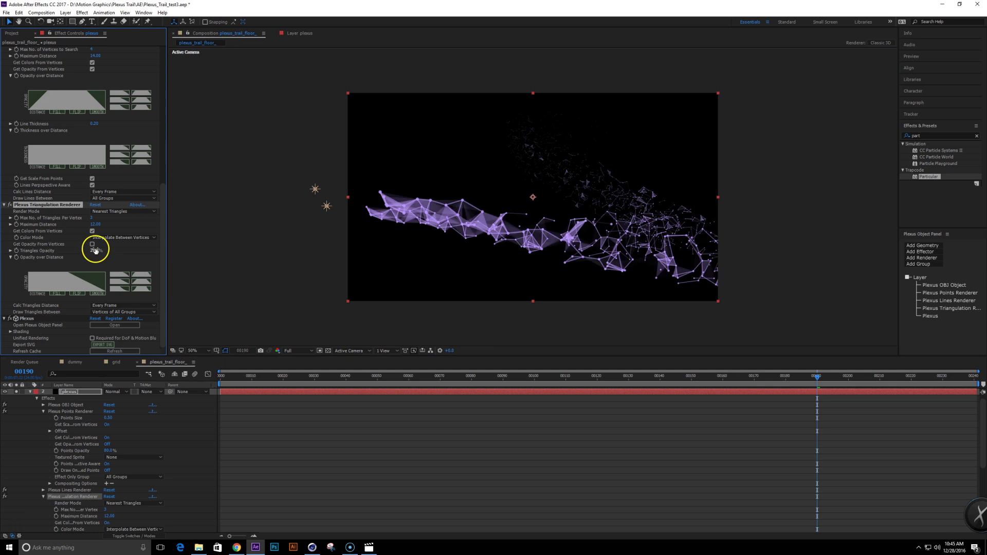
{"action": "left_click_drag", "start_coordinate": [829, 381], "coordinate": [769, 379]}
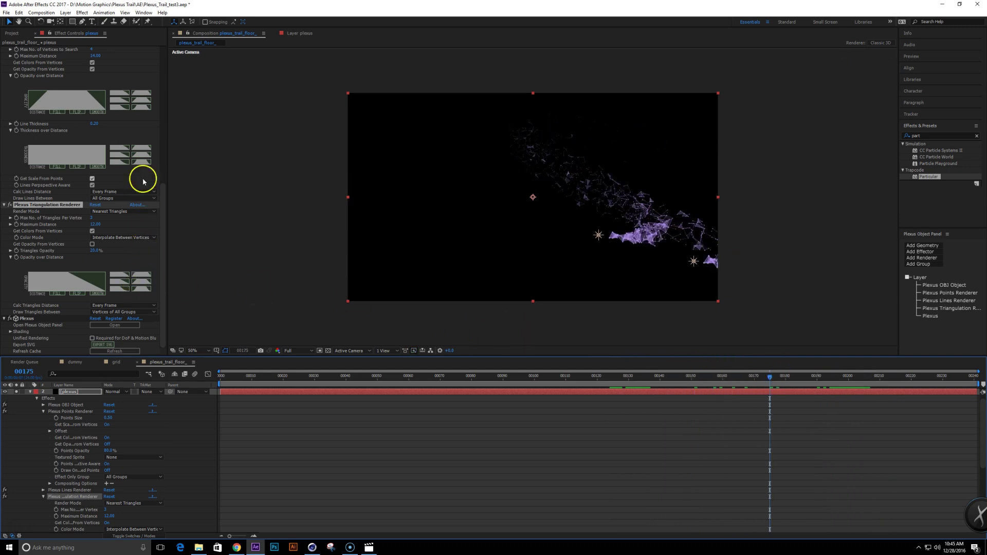
Step: Reselect the plexus layer and set the Triangulation Renderer's maximum number of triangles per vertex to 4
{"action": "key", "text": "F2"}
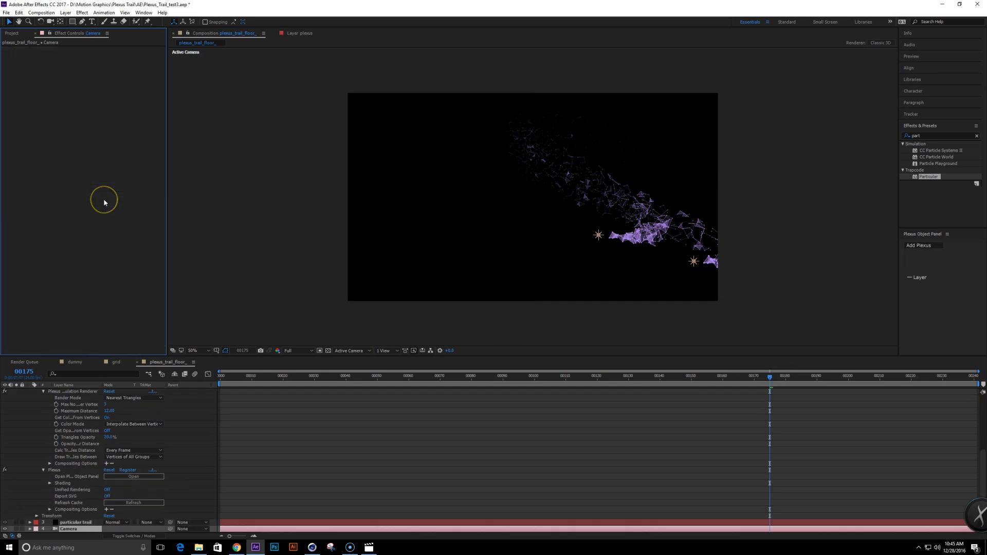
{"action": "scroll", "coordinate": [68, 425], "scroll_direction": "up", "scroll_amount": 2}
{"action": "left_click", "coordinate": [67, 398]}
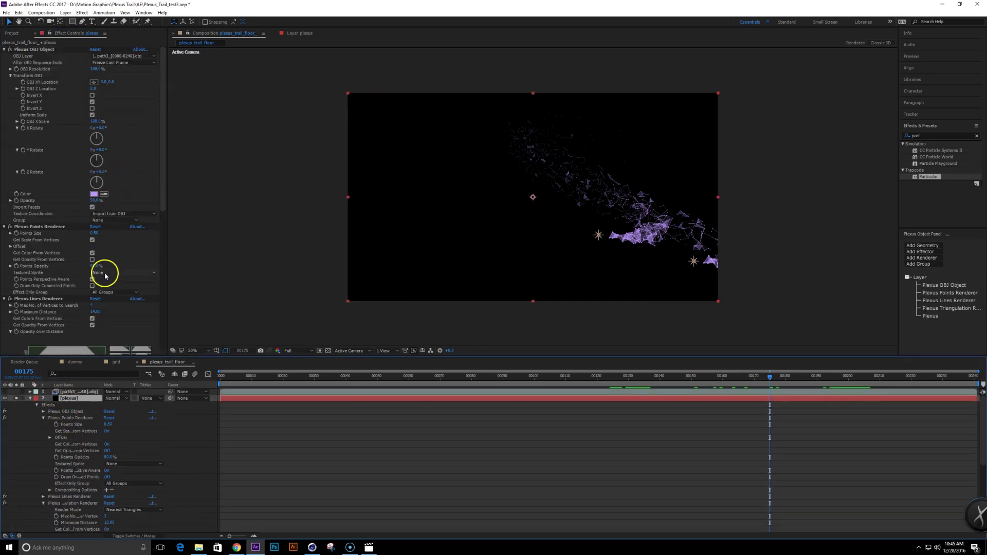
{"action": "scroll", "coordinate": [101, 277], "scroll_direction": "down", "scroll_amount": 1}
{"action": "left_click_drag", "start_coordinate": [161, 203], "coordinate": [173, 295]}
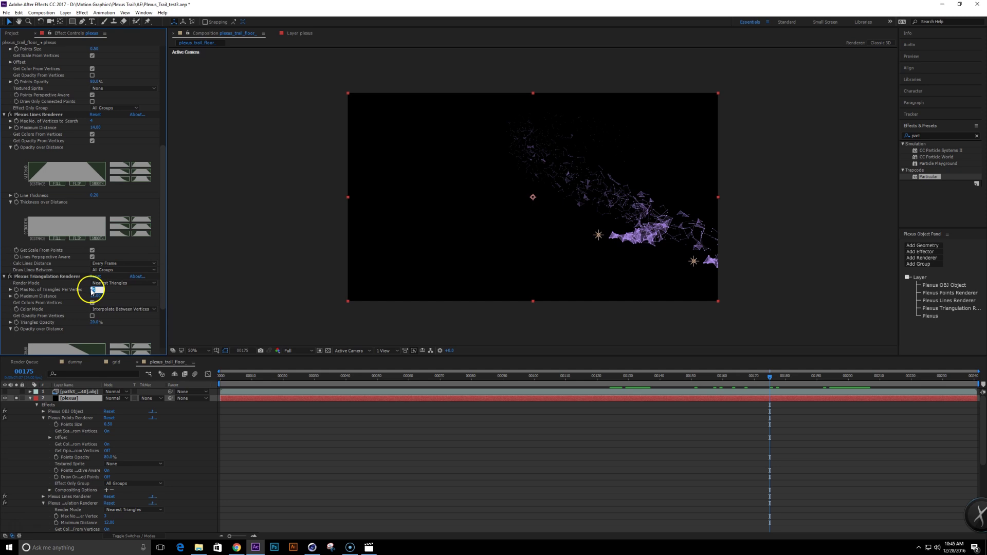
{"action": "key", "text": "Return"}
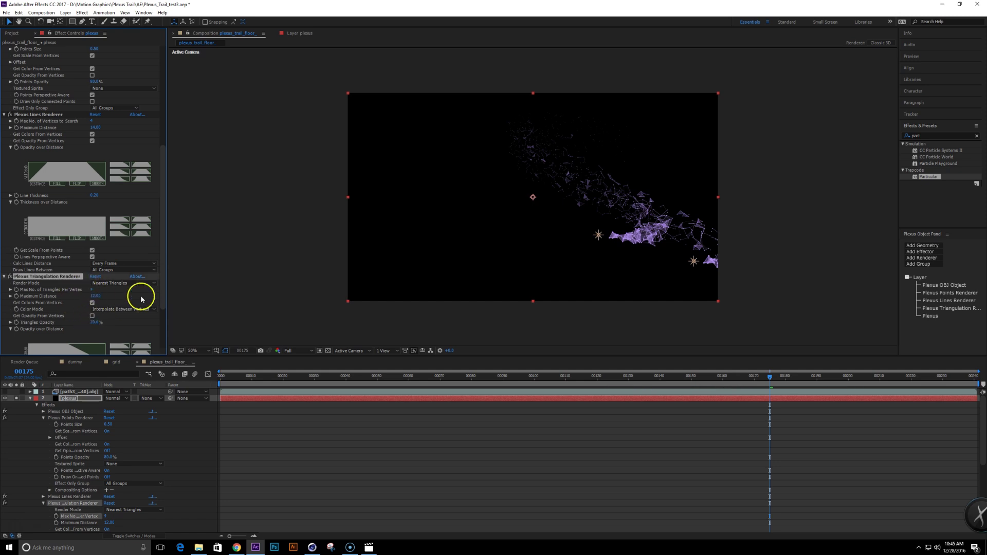
Step: Raise the Triangulation Renderer's maximum distance to 16, checking the trail at frames 192 and 184
{"action": "left_click_drag", "start_coordinate": [809, 374], "coordinate": [822, 377]}
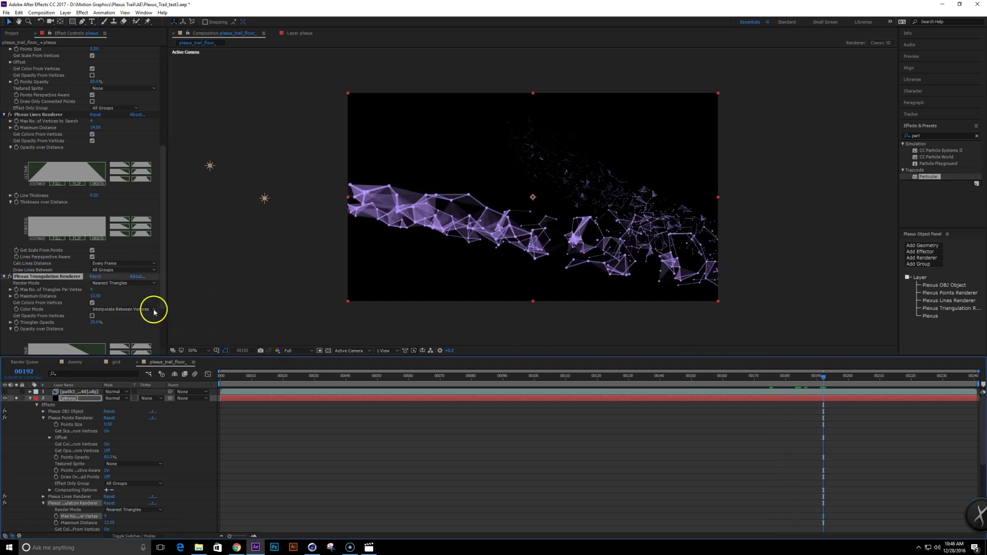
{"action": "left_click_drag", "start_coordinate": [95, 296], "coordinate": [97, 298]}
{"action": "left_click", "coordinate": [96, 297]}
{"action": "left_click_drag", "start_coordinate": [821, 381], "coordinate": [802, 393]}
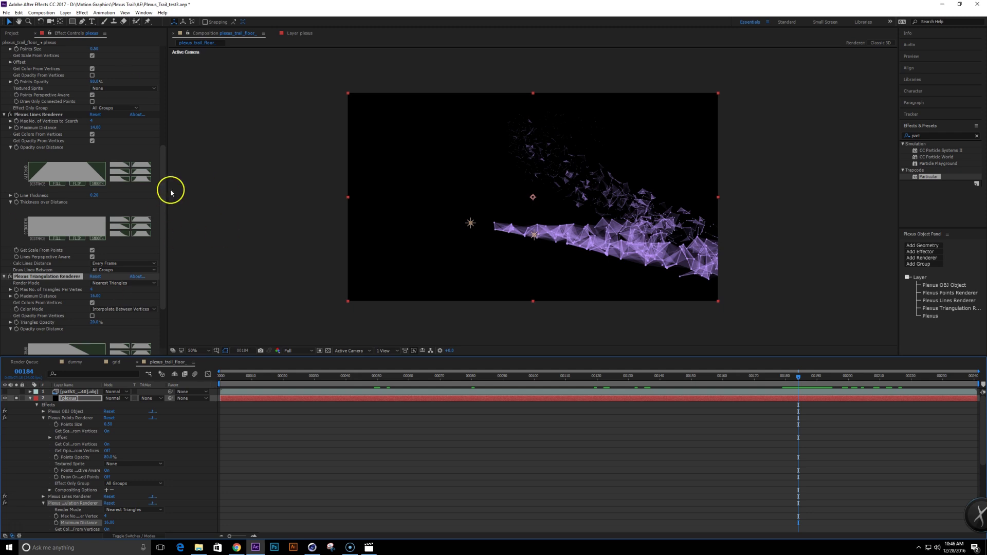
Step: Apply the trapezoid preset curve to the Triangulation Renderer's Opacity over Distance, check frame 164, and save the project
{"action": "left_click_drag", "start_coordinate": [165, 231], "coordinate": [152, 327]}
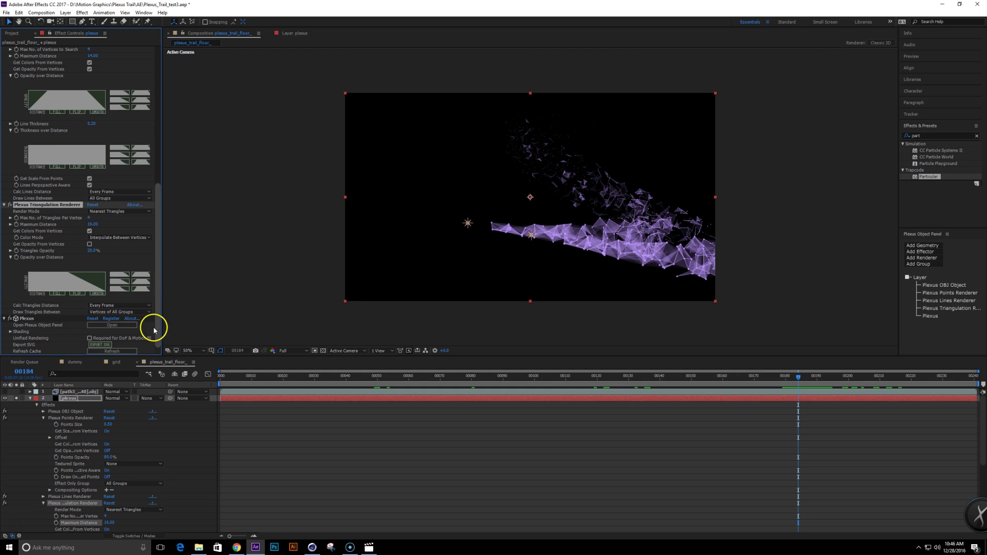
{"action": "left_click", "coordinate": [145, 285]}
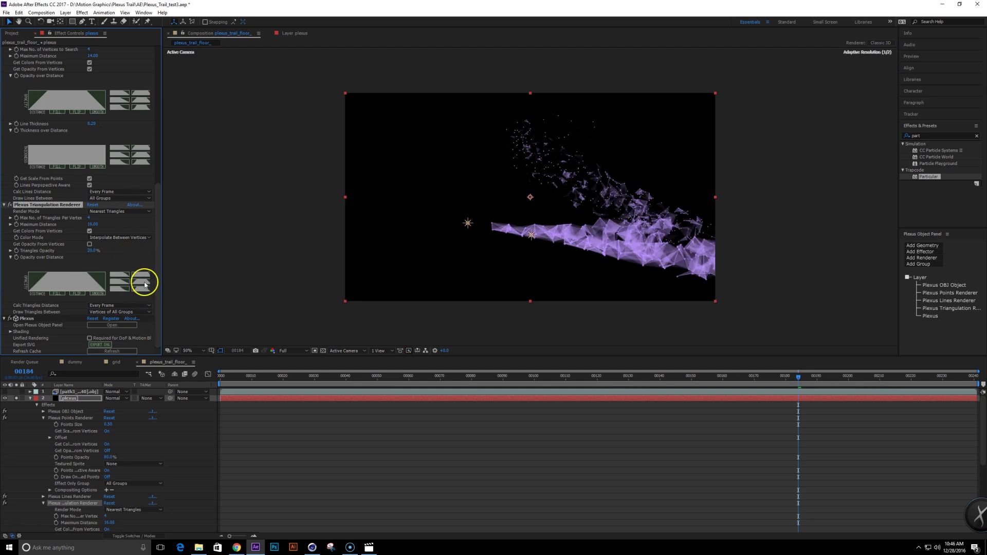
{"action": "left_click_drag", "start_coordinate": [822, 381], "coordinate": [737, 417]}
{"action": "key", "text": "ctrl+s"}
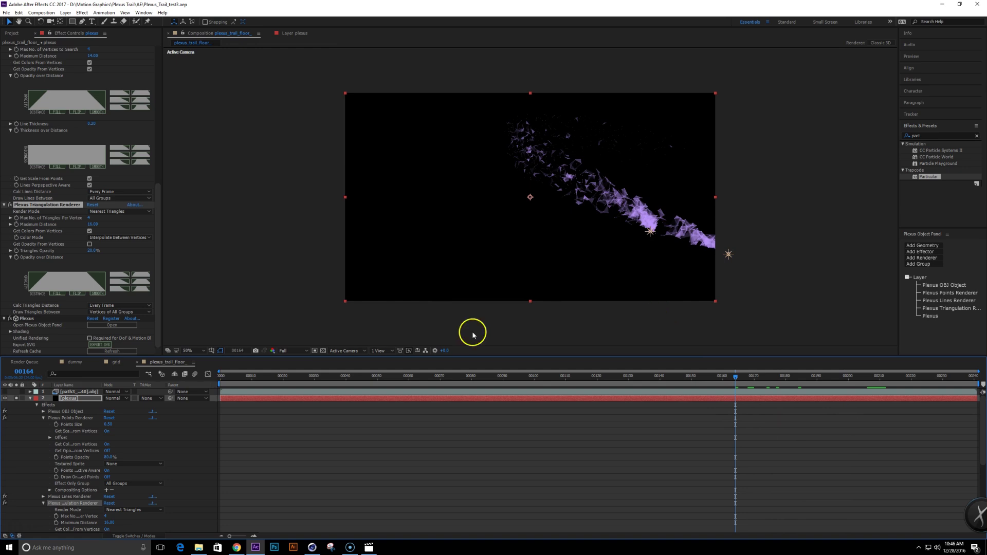
Step: Preview the plexus trail in the maximized composition view at 100%, restore the layout, and go to frame 143
{"action": "key", "text": "grave"}
{"action": "key", "text": "period"}
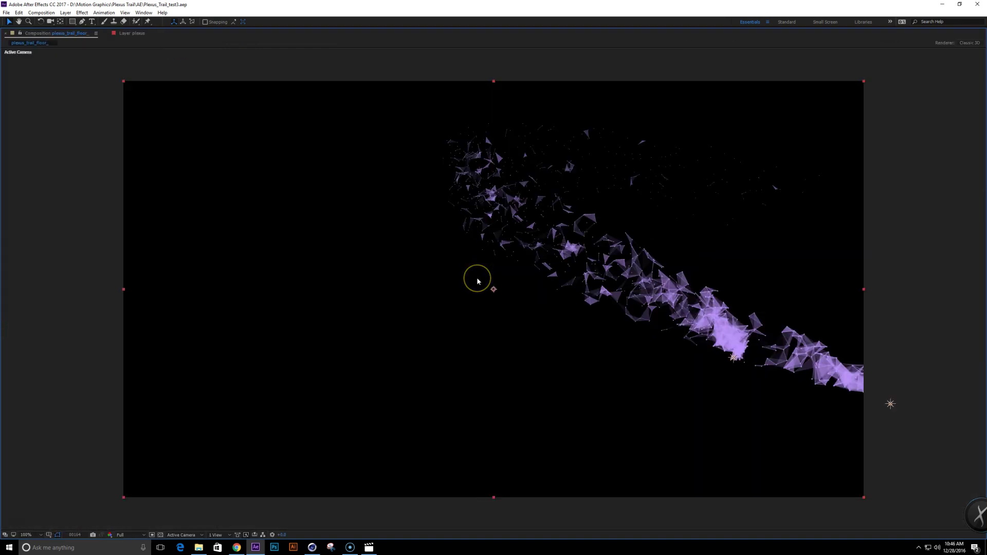
{"action": "key", "text": "space"}
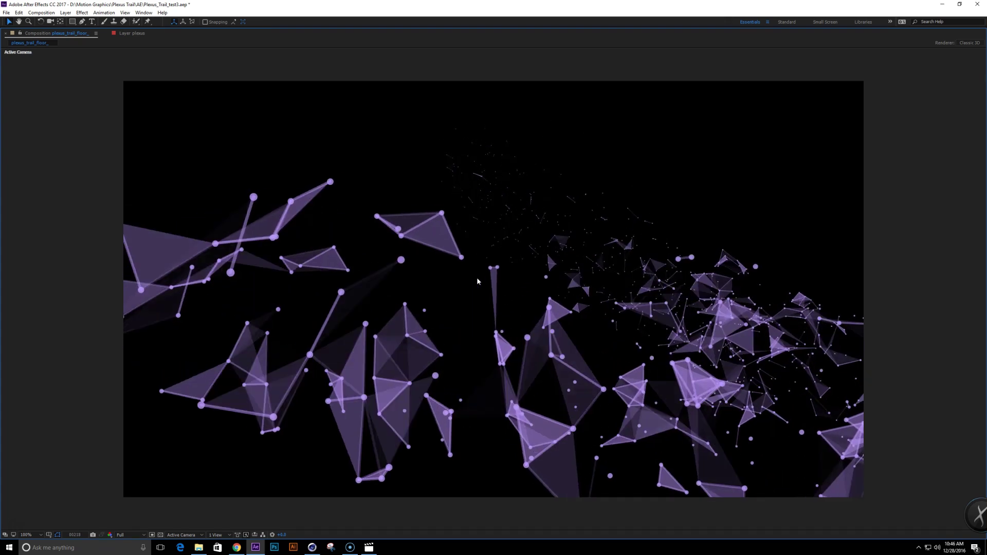
{"action": "key", "text": "grave"}
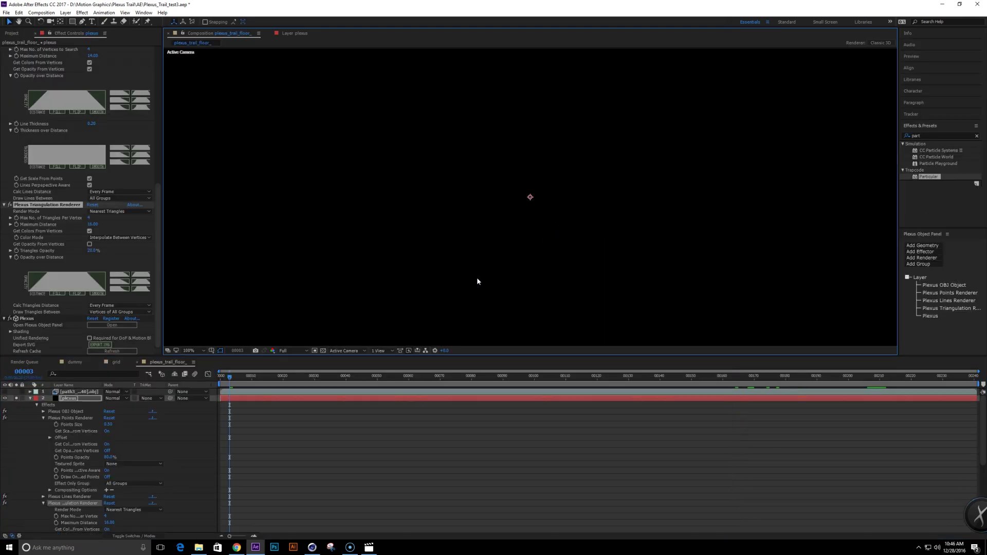
{"action": "left_click_drag", "start_coordinate": [851, 383], "coordinate": [670, 383]}
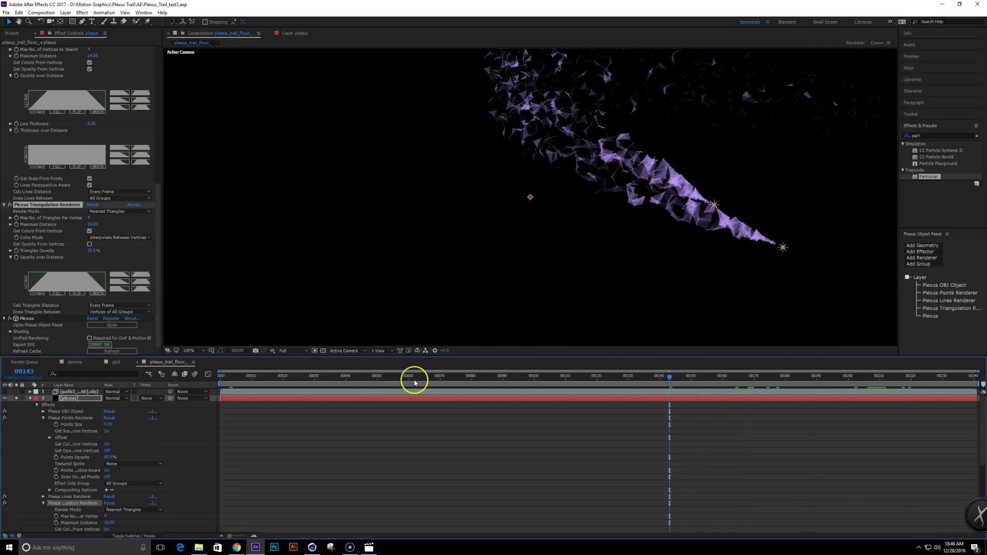
Step: Turn off solo on the plexus layer and move the particular trail layer above it in the layer stack
{"action": "left_click", "coordinate": [5, 392]}
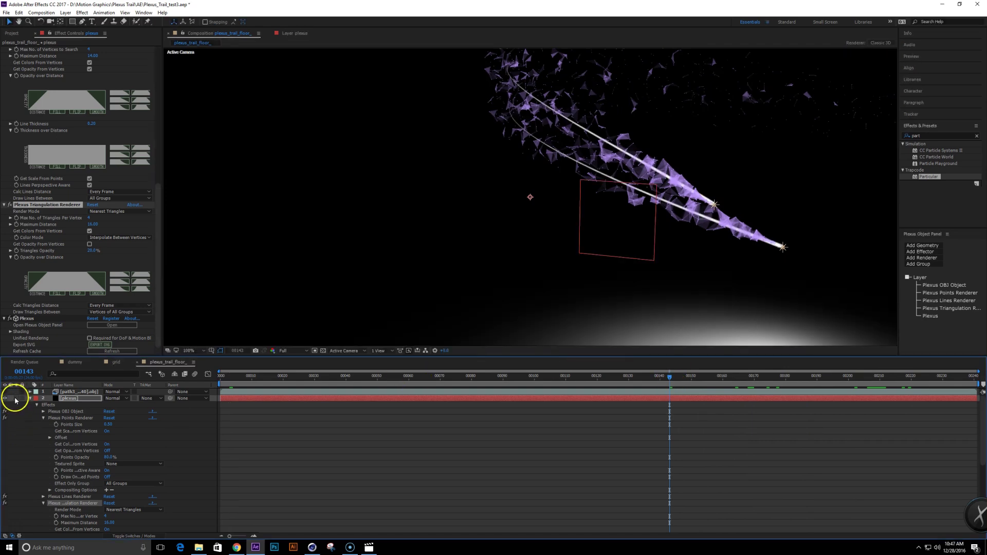
{"action": "key", "text": "comma"}
{"action": "key", "text": "comma"}
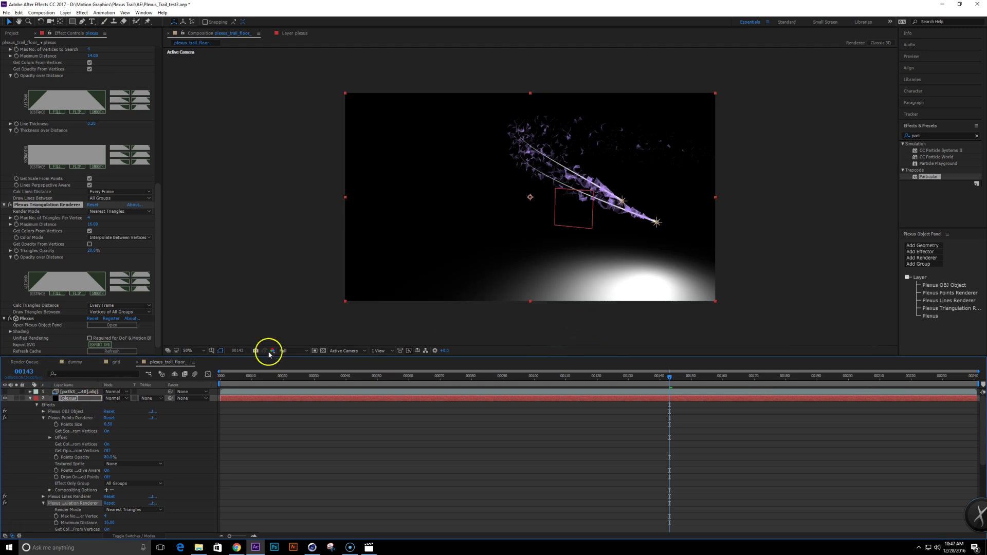
{"action": "left_click", "coordinate": [665, 245]}
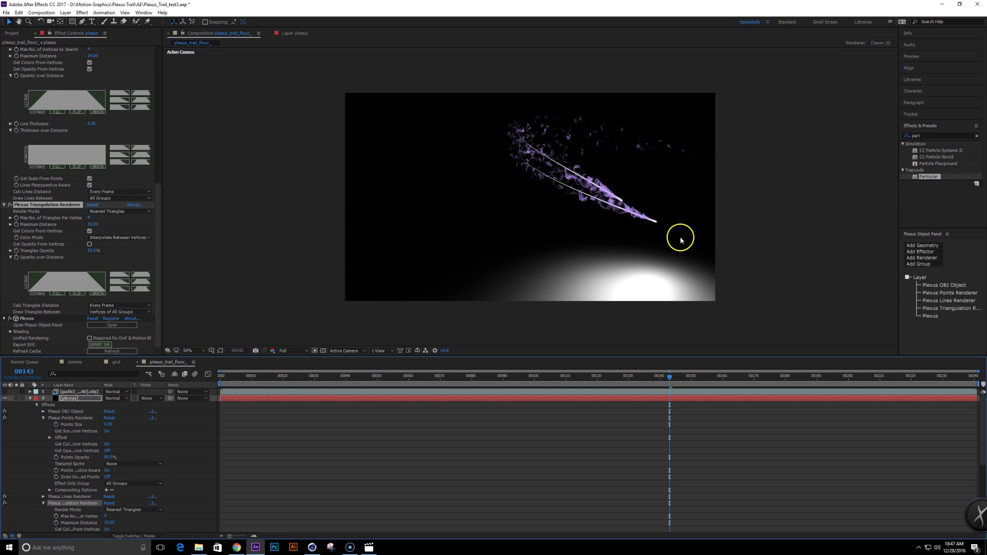
{"action": "left_click", "coordinate": [30, 399]}
{"action": "left_click_drag", "start_coordinate": [77, 406], "coordinate": [79, 399]}
Step: Set the blending mode of both the particular trail and plexus layers to Add
{"action": "left_click", "coordinate": [118, 398]}
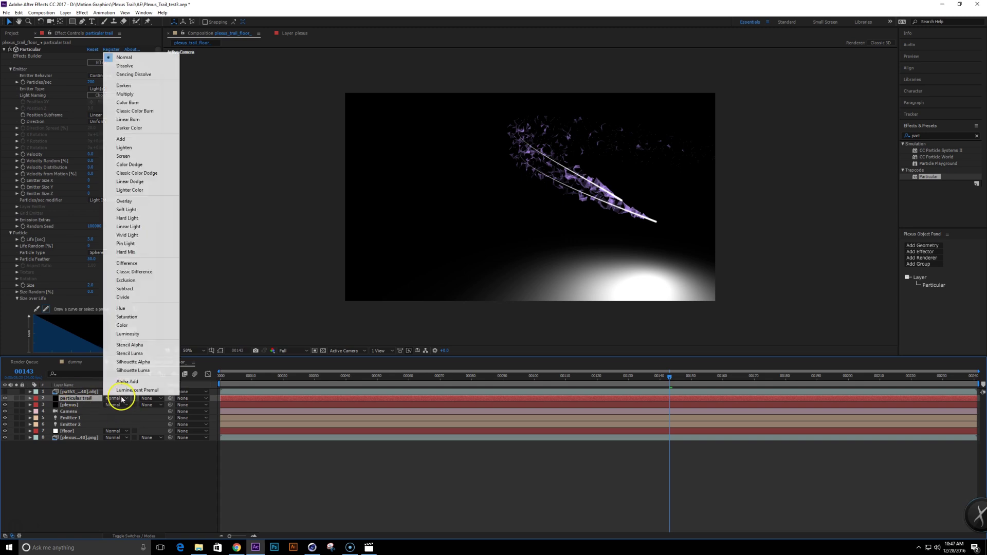
{"action": "left_click", "coordinate": [70, 406]}
{"action": "left_click", "coordinate": [73, 399], "text": "shift"}
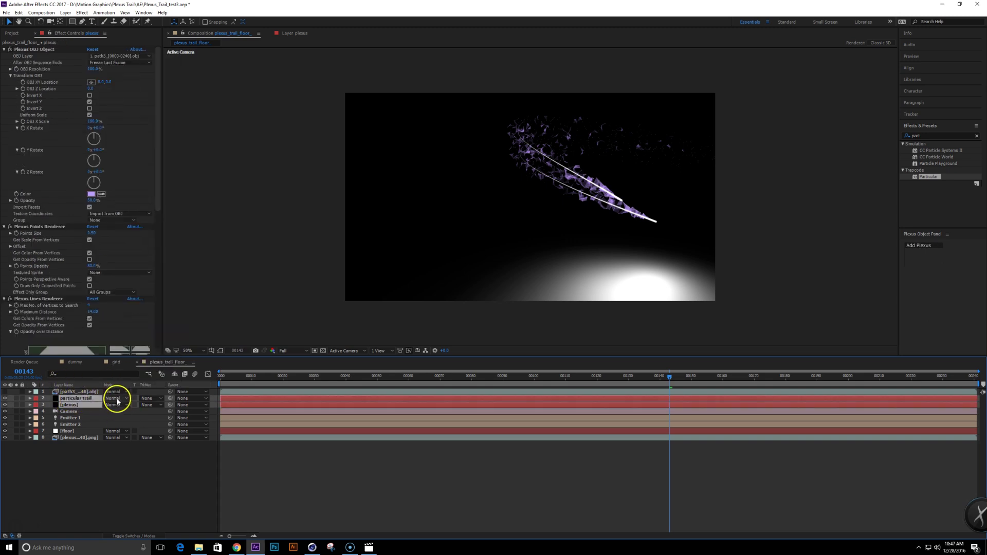
{"action": "left_click", "coordinate": [116, 399]}
{"action": "left_click", "coordinate": [123, 139]}
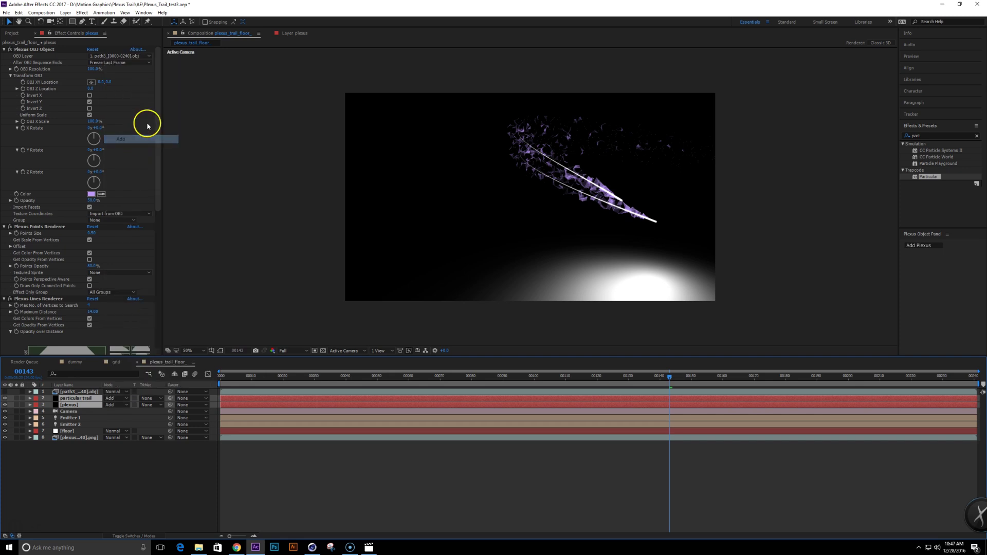
{"action": "key", "text": "period"}
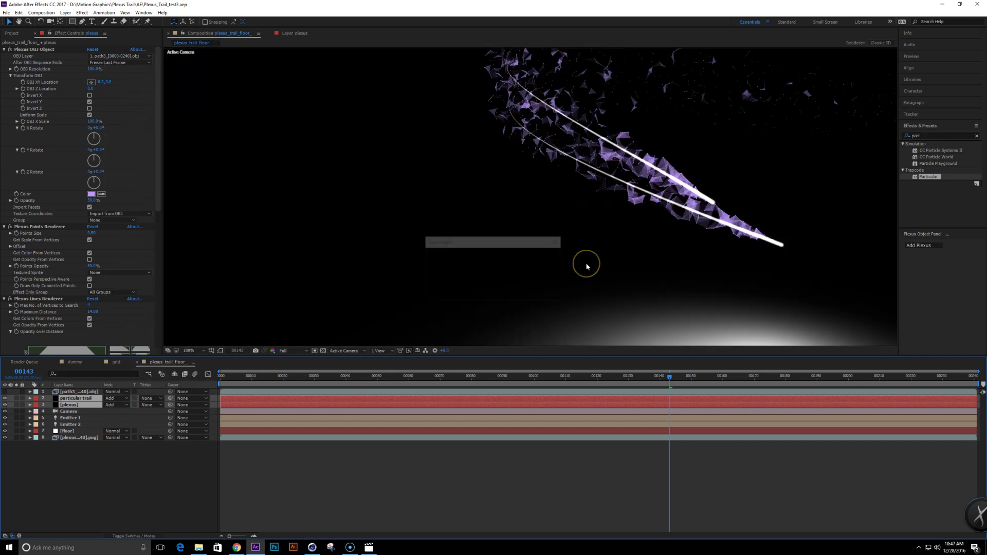
Step: Switch to the Movies & TV player, play the PlexusTrail_v3 reference video to study its glowing trail, pause it, and return to After Effects
{"action": "left_click", "coordinate": [99, 474]}
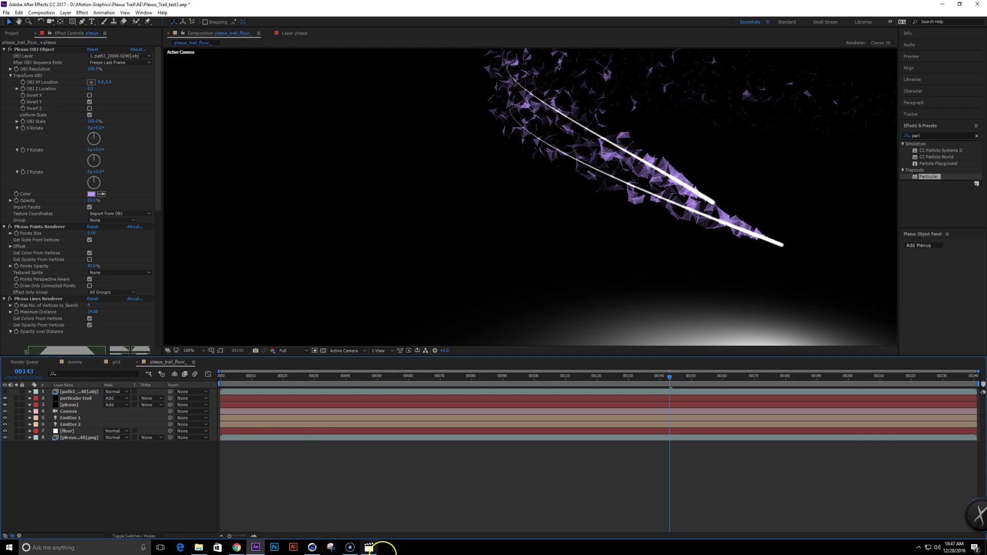
{"action": "left_click", "coordinate": [368, 546]}
{"action": "left_click", "coordinate": [495, 507]}
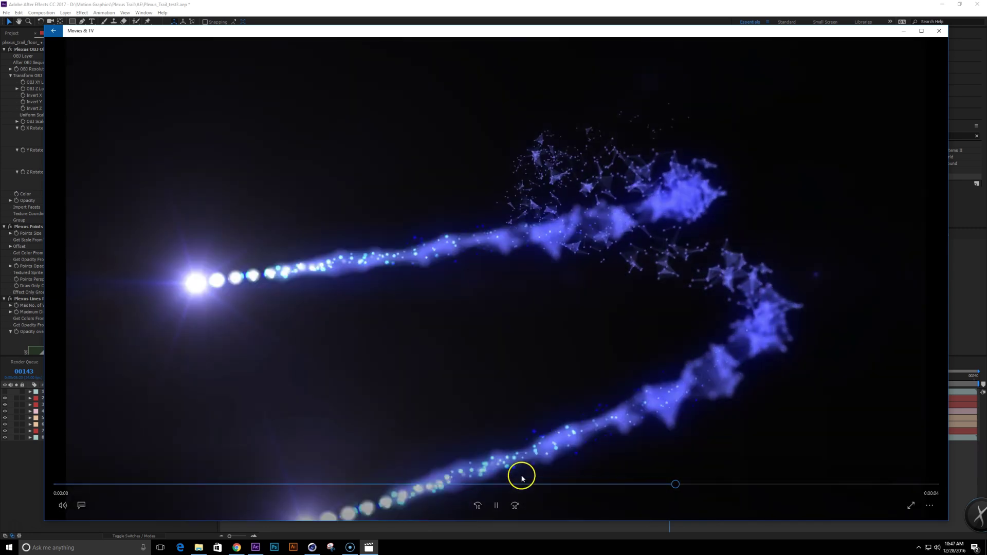
{"action": "left_click", "coordinate": [496, 506]}
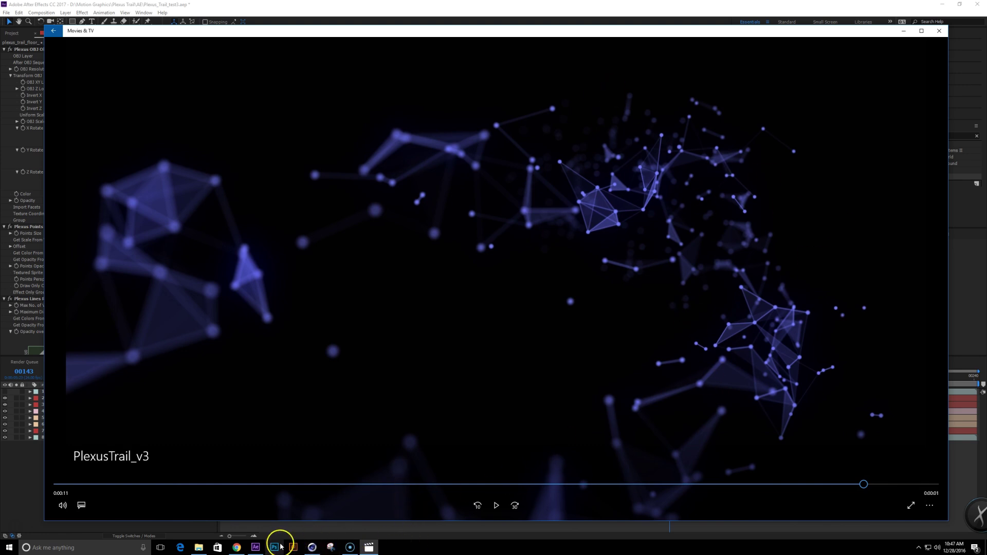
{"action": "left_click", "coordinate": [256, 547]}
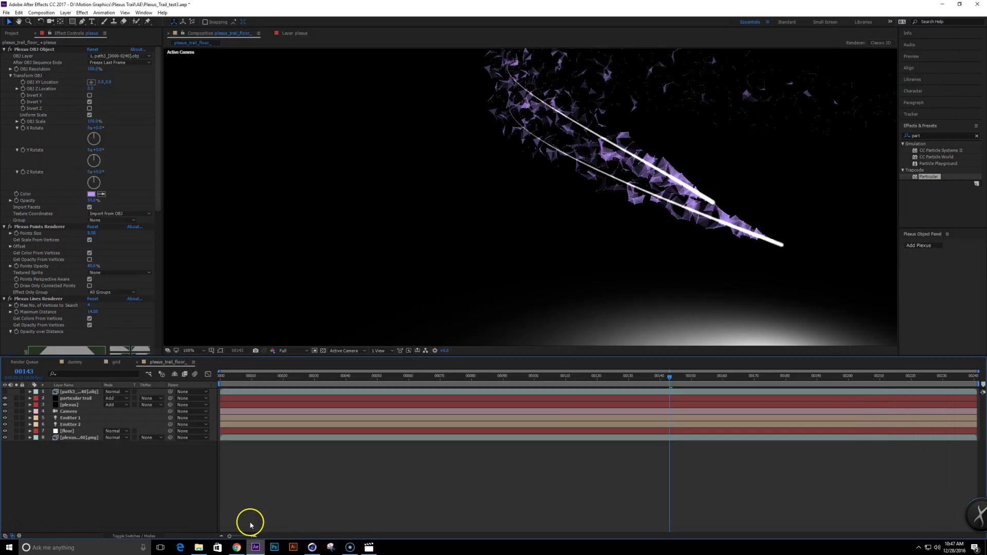
Step: Shorten the particular trail layer's particle Life first to 1 and then to 0.5 seconds
{"action": "left_click", "coordinate": [82, 398]}
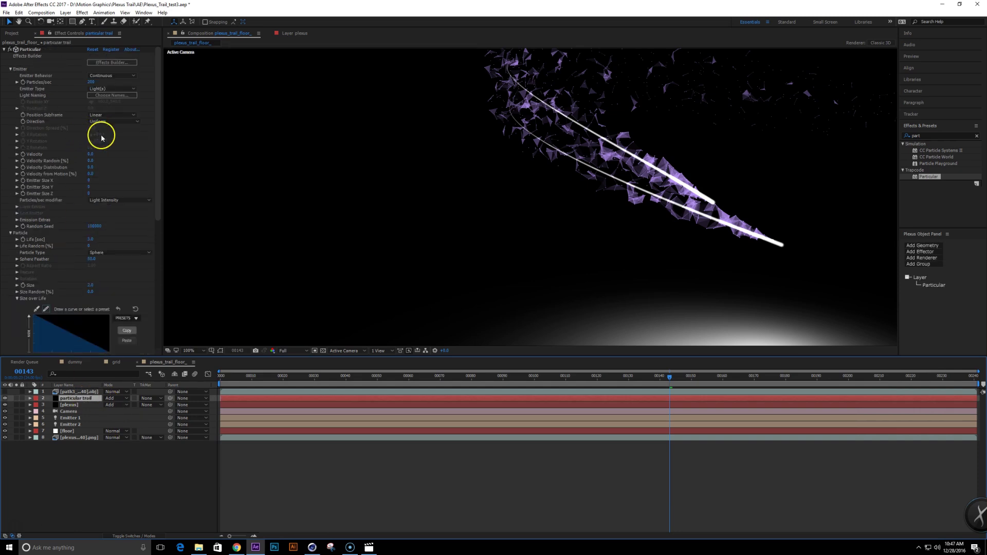
{"action": "left_click", "coordinate": [91, 239]}
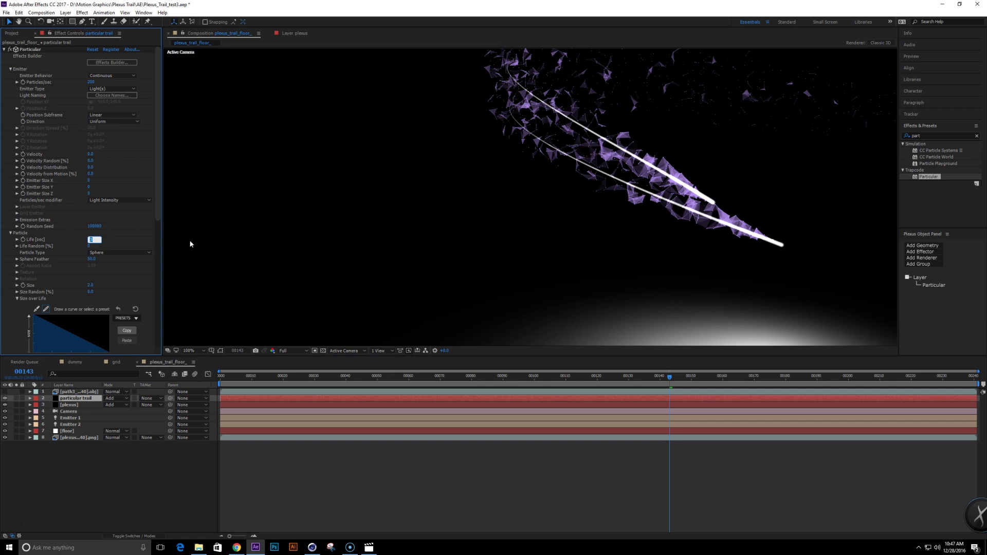
{"action": "type", "text": "1"}
{"action": "key", "text": "Return"}
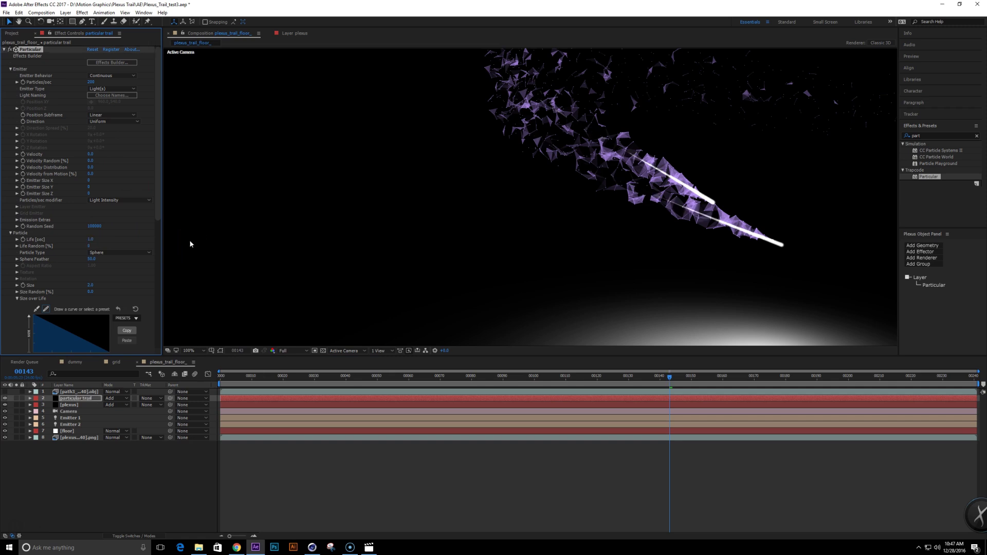
{"action": "left_click", "coordinate": [90, 239]}
{"action": "type", "text": ".5"}
{"action": "key", "text": "Return"}
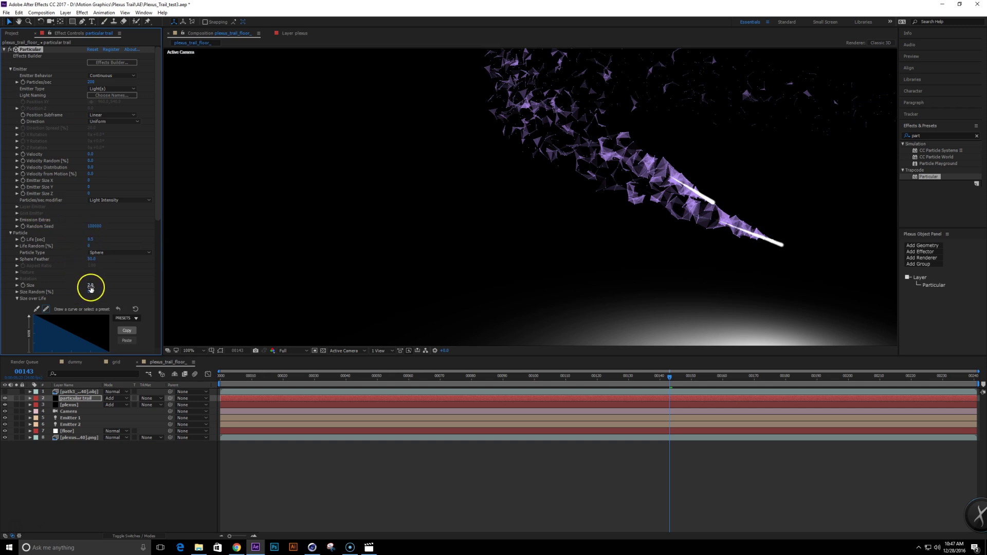
Step: Set the particular trail's particle Size to 3, undoing the trial reduction of the size to 0
{"action": "left_click_drag", "start_coordinate": [91, 287], "coordinate": [91, 287]}
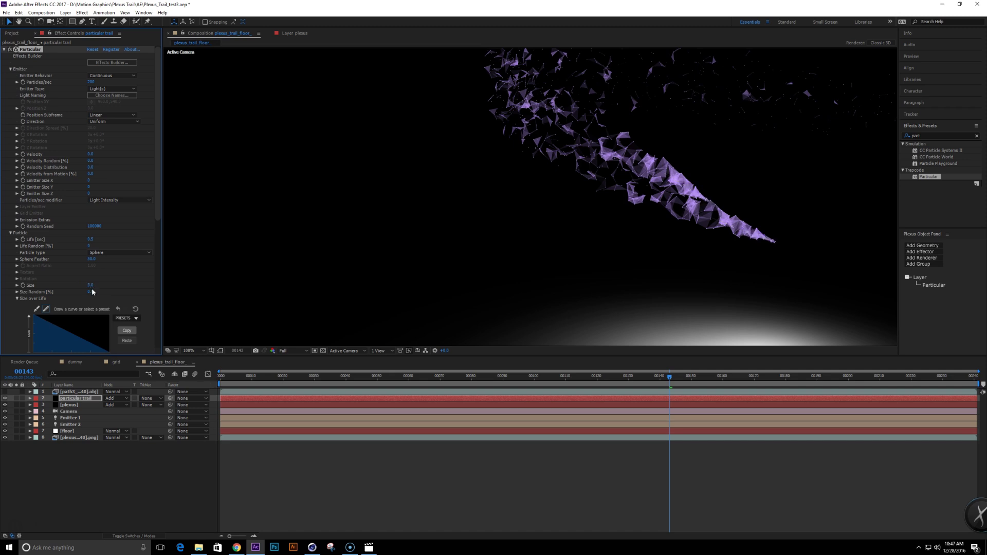
{"action": "key", "text": "ctrl+z"}
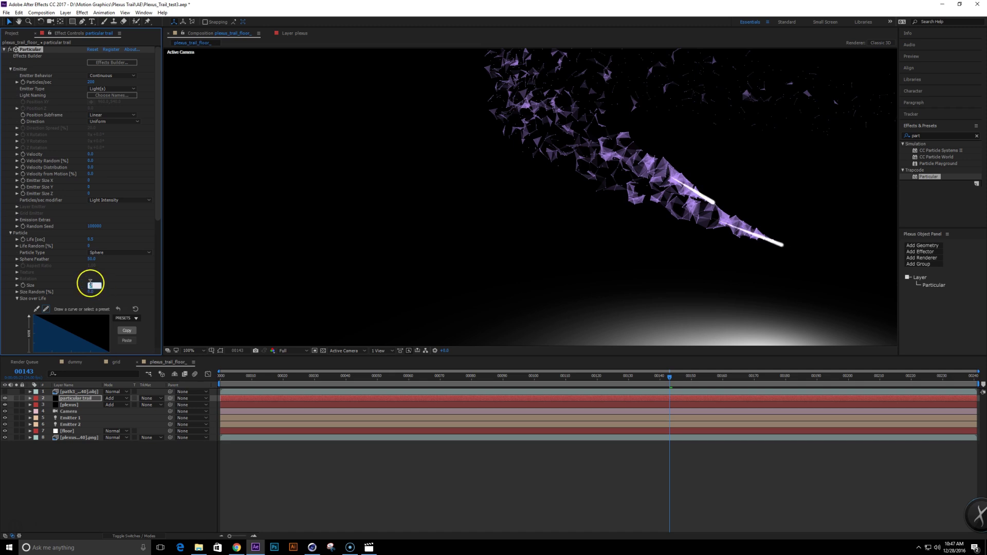
{"action": "key", "text": "Return"}
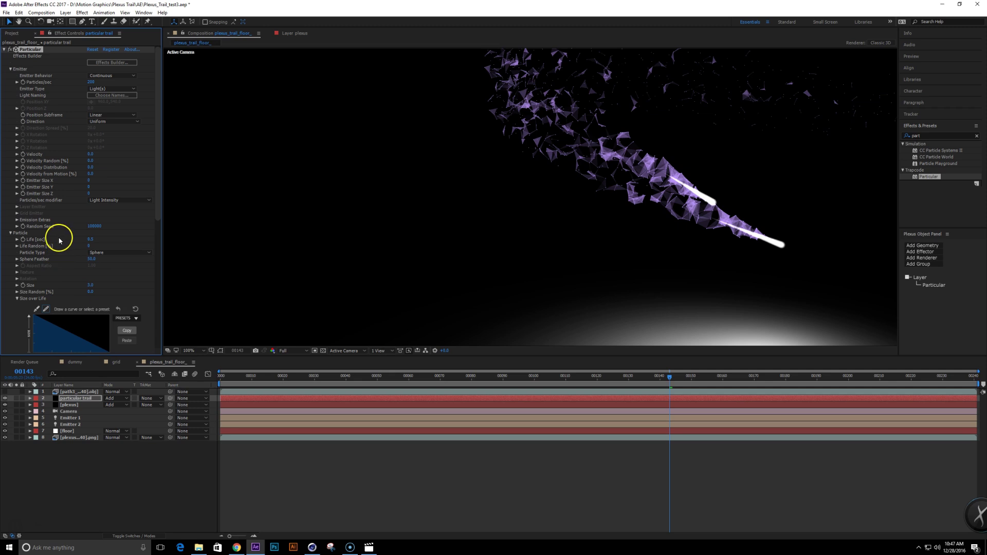
Step: Set the particular trail layer's particle Life to 0.4 seconds
{"action": "left_click_drag", "start_coordinate": [154, 213], "coordinate": [165, 242]}
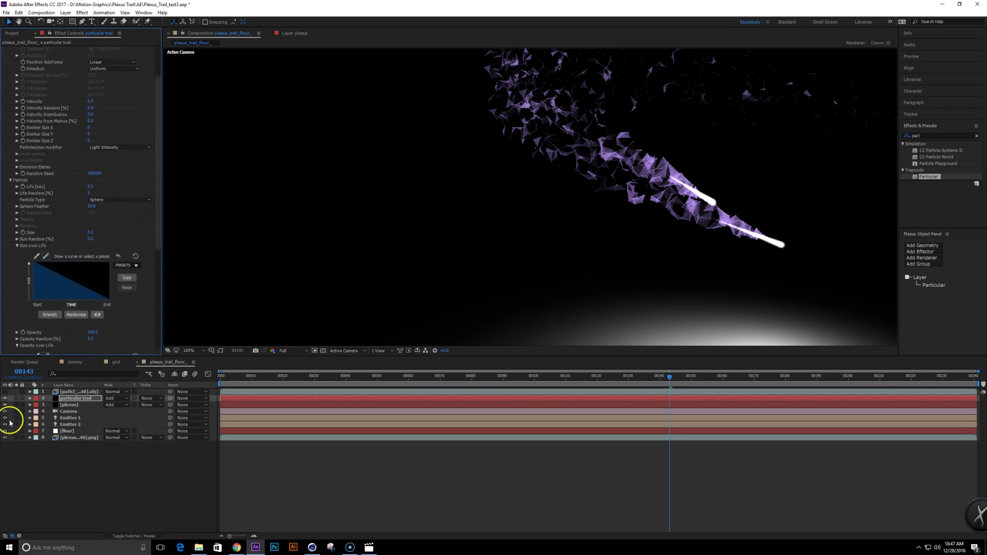
{"action": "left_click", "coordinate": [71, 399]}
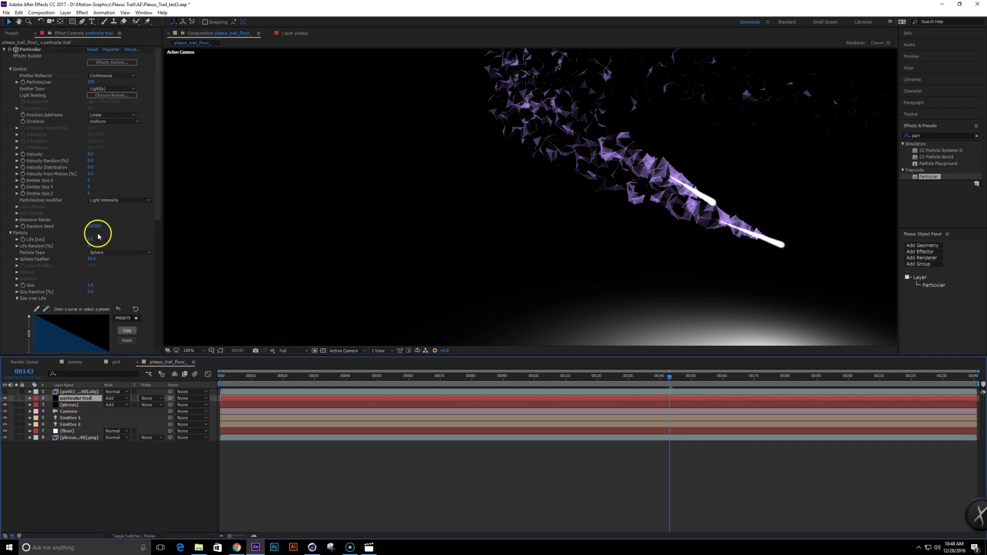
{"action": "left_click", "coordinate": [91, 239]}
{"action": "key", "text": "Return"}
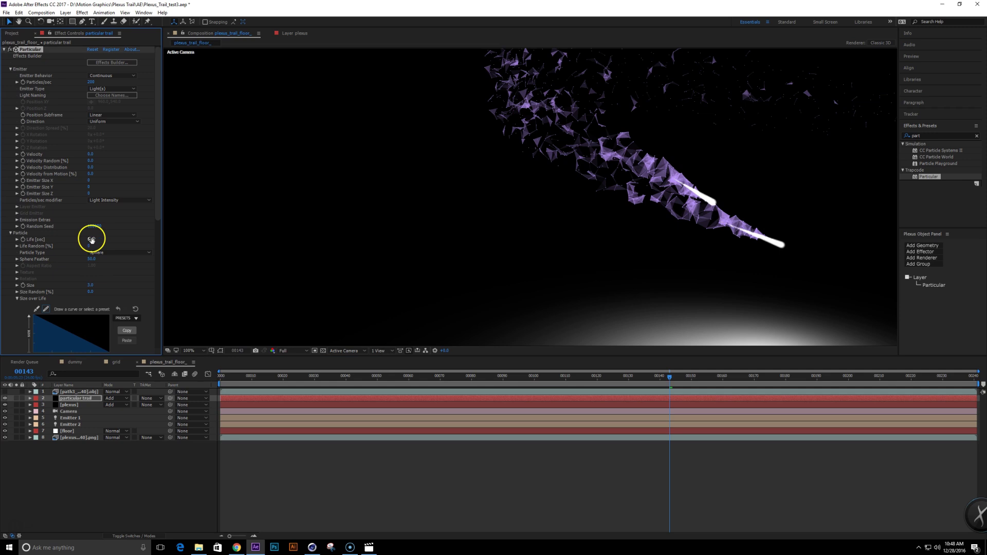
Step: Apply the flat full-value preset curve to the particular trail's Size over Life and save the project
{"action": "scroll", "coordinate": [156, 240], "scroll_direction": "down", "scroll_amount": 3}
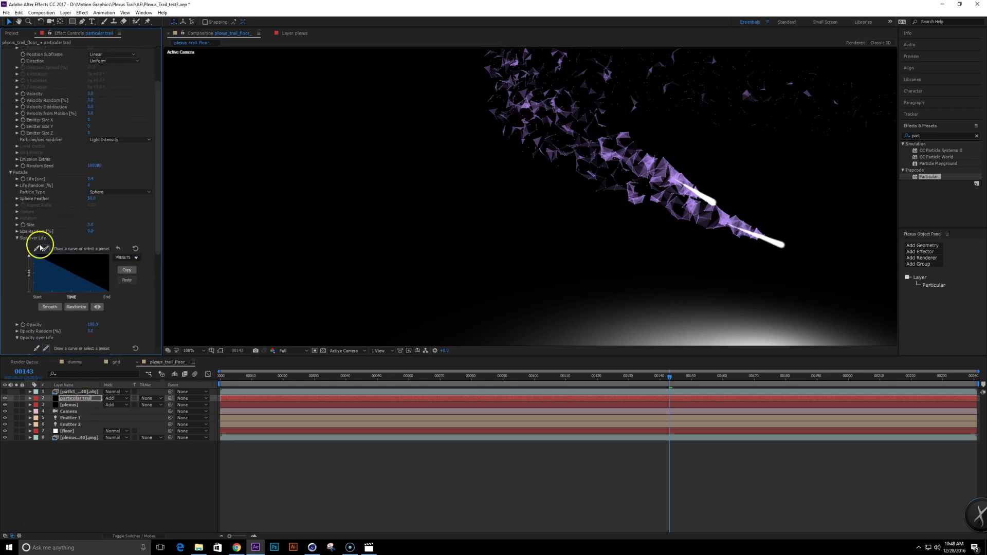
{"action": "left_click", "coordinate": [137, 257]}
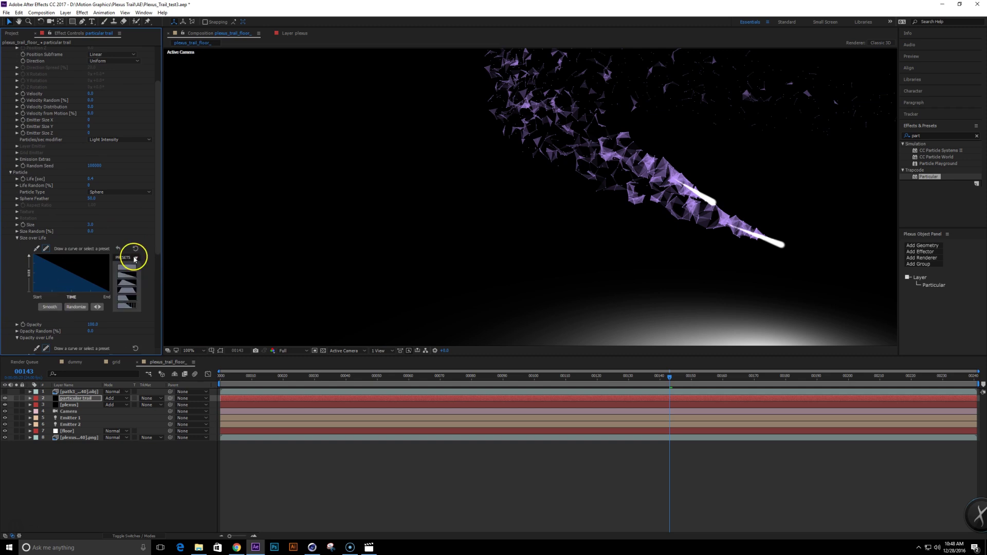
{"action": "left_click", "coordinate": [125, 273]}
{"action": "left_click", "coordinate": [104, 464]}
Step: Duplicate the particular trail layer and set the copy's emitter Velocity to 30
{"action": "left_click", "coordinate": [83, 400]}
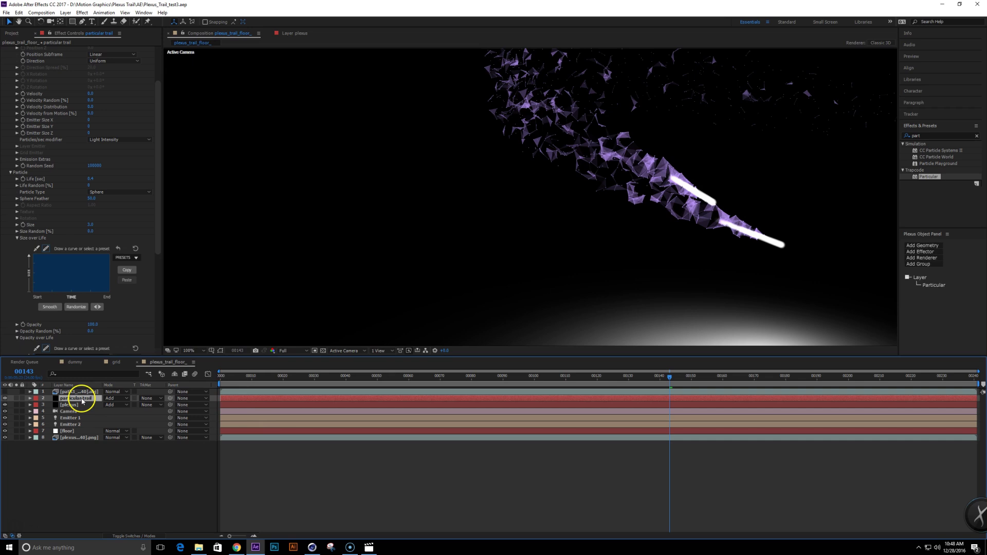
{"action": "key", "text": "ctrl+d"}
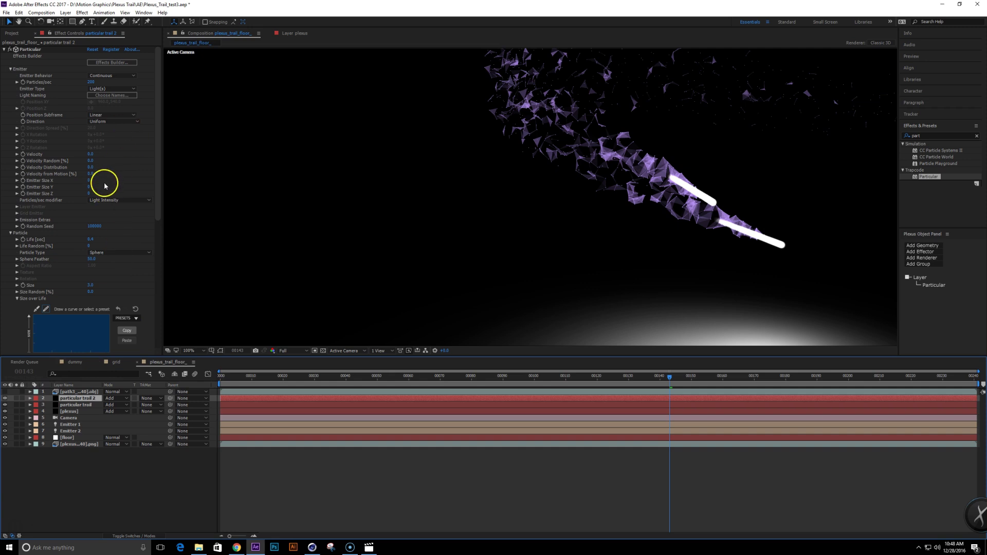
{"action": "left_click", "coordinate": [91, 154]}
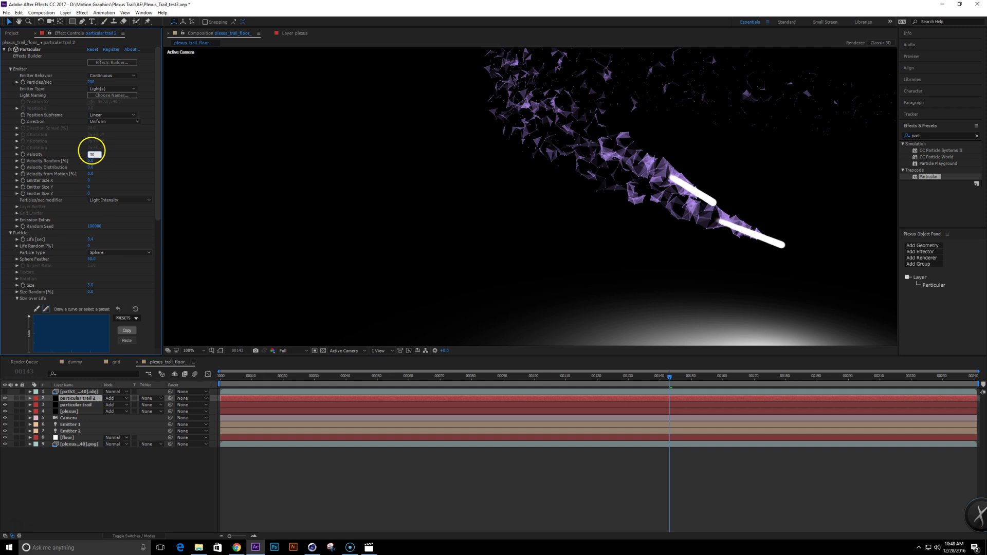
{"action": "type", "text": "30"}
{"action": "key", "text": "Return"}
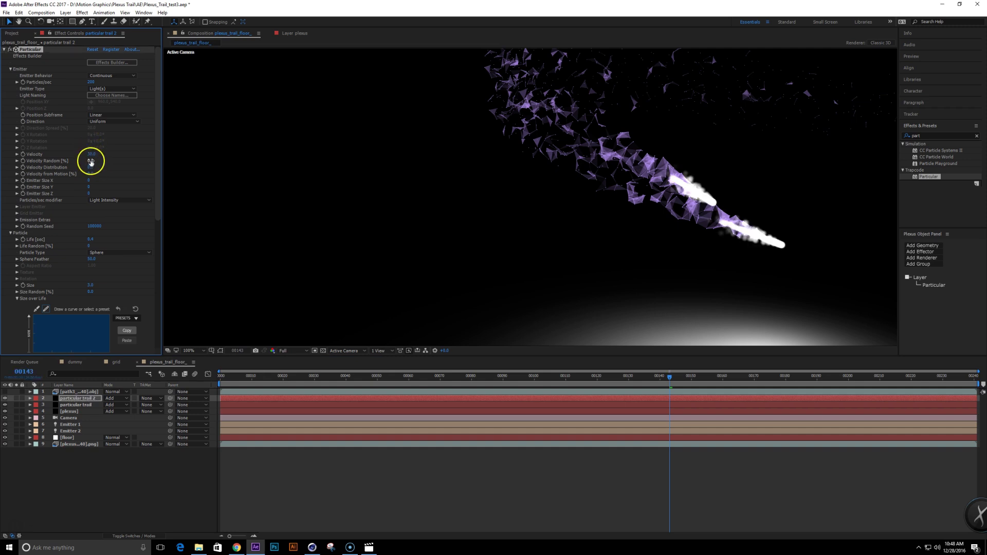
Step: Set the duplicated trail's particle Life to 0.7 seconds and Size to 1, with an emitter Velocity of 20
{"action": "left_click", "coordinate": [93, 175]}
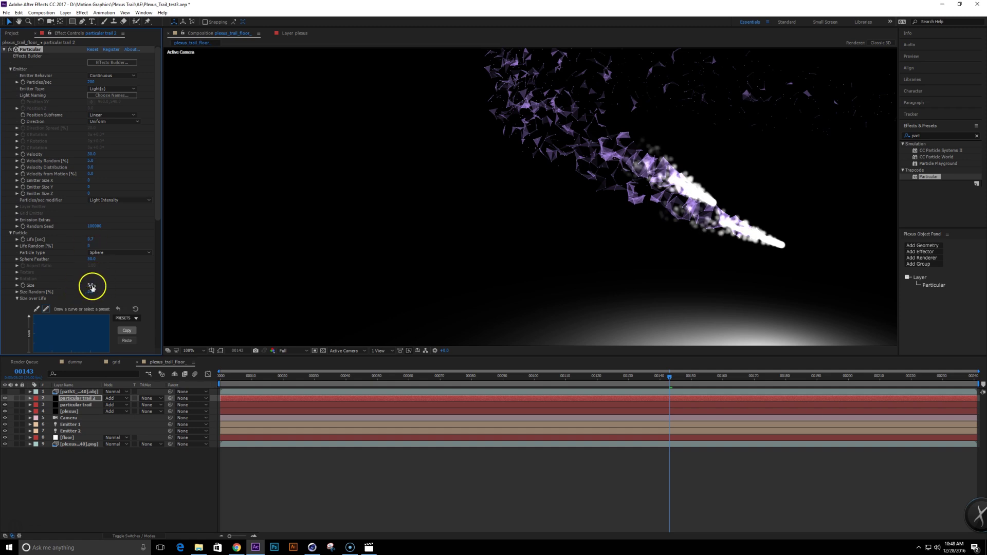
{"action": "key", "text": "Return"}
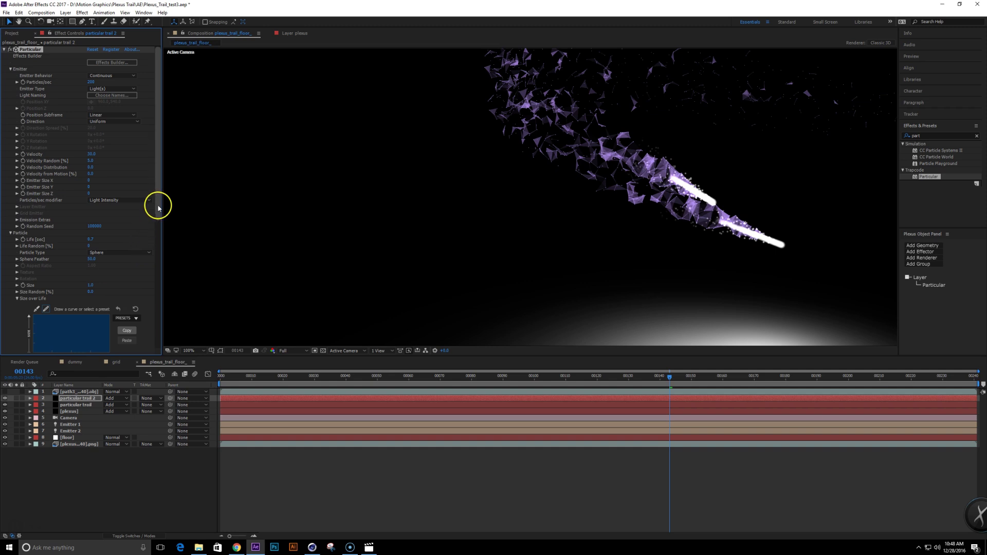
{"action": "left_click", "coordinate": [90, 154]}
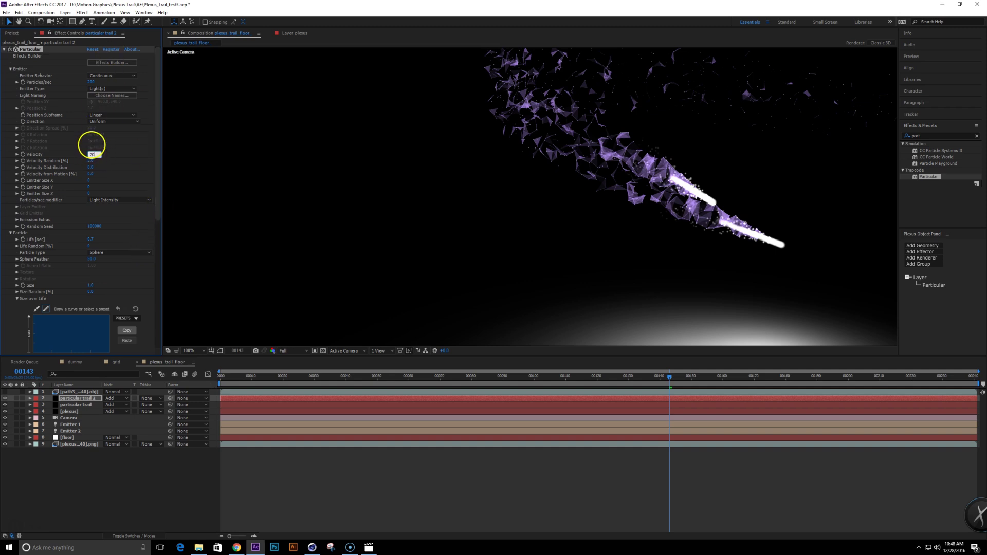
{"action": "key", "text": "Return"}
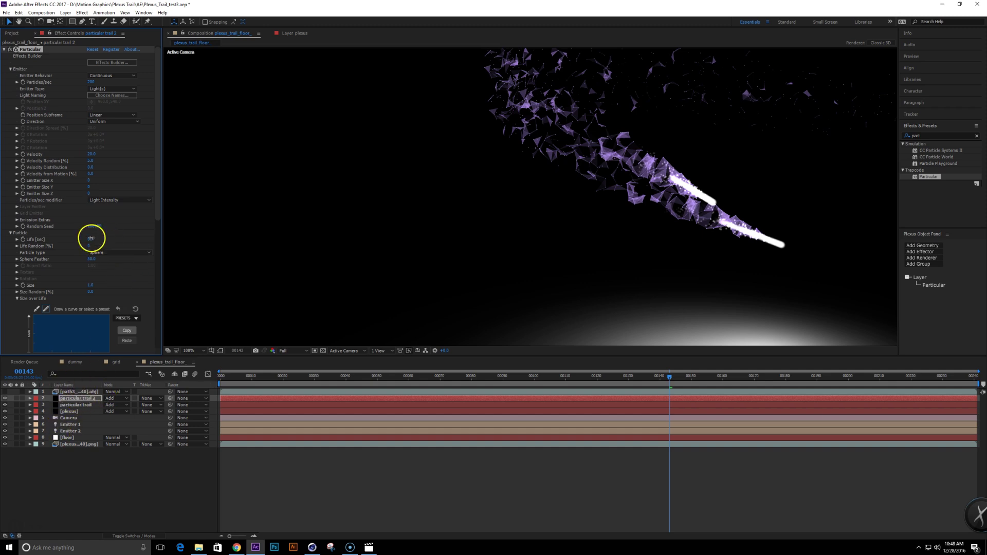
{"action": "key", "text": "1"}
{"action": "key", "text": "Return"}
{"action": "left_click", "coordinate": [219, 33]}
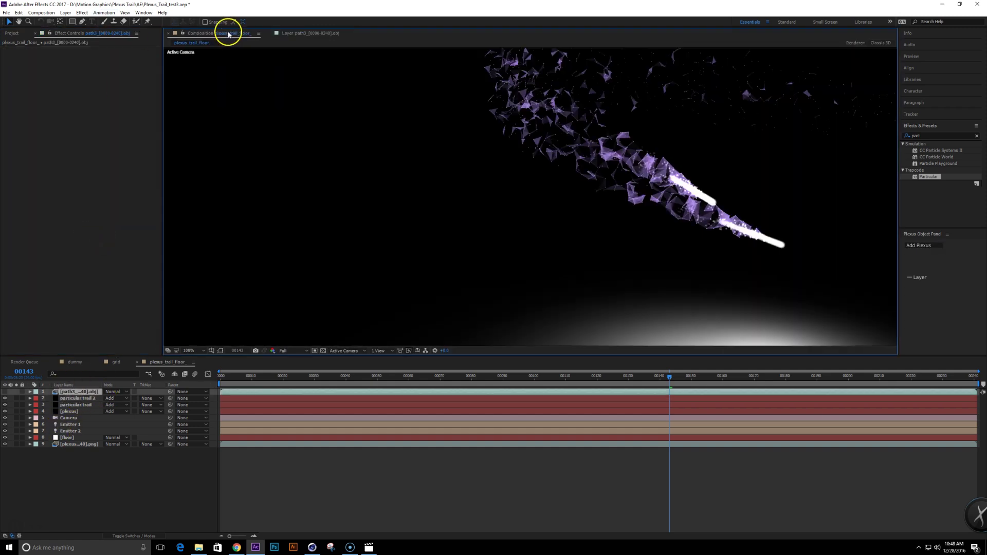
Step: Raise the particle Life of the particular trail 2 layer to 0.8 seconds
{"action": "left_click", "coordinate": [77, 398]}
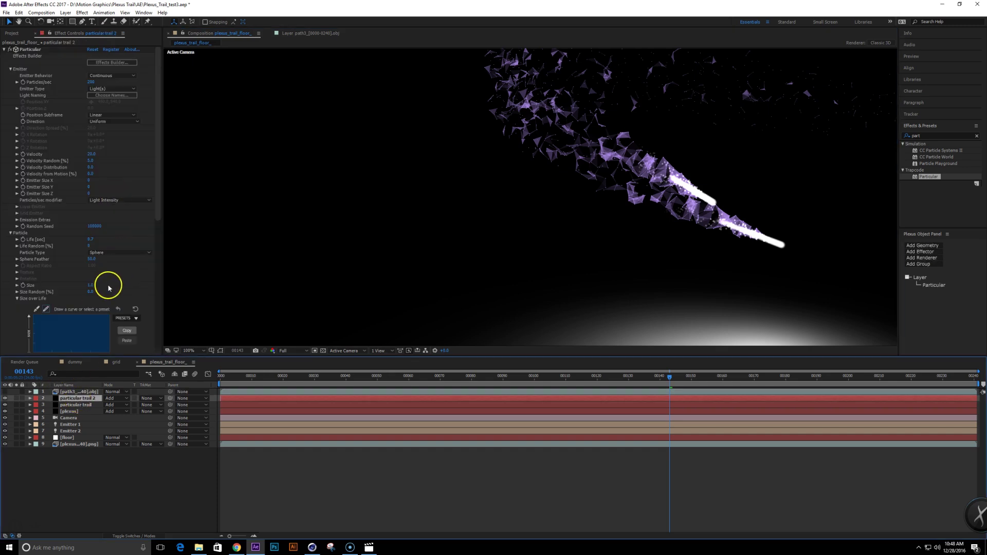
{"action": "mouse_move", "coordinate": [160, 216]}
{"action": "left_mouse_down"}
{"action": "mouse_move", "coordinate": [173, 263]}
{"action": "mouse_move", "coordinate": [171, 233]}
{"action": "left_mouse_up"}
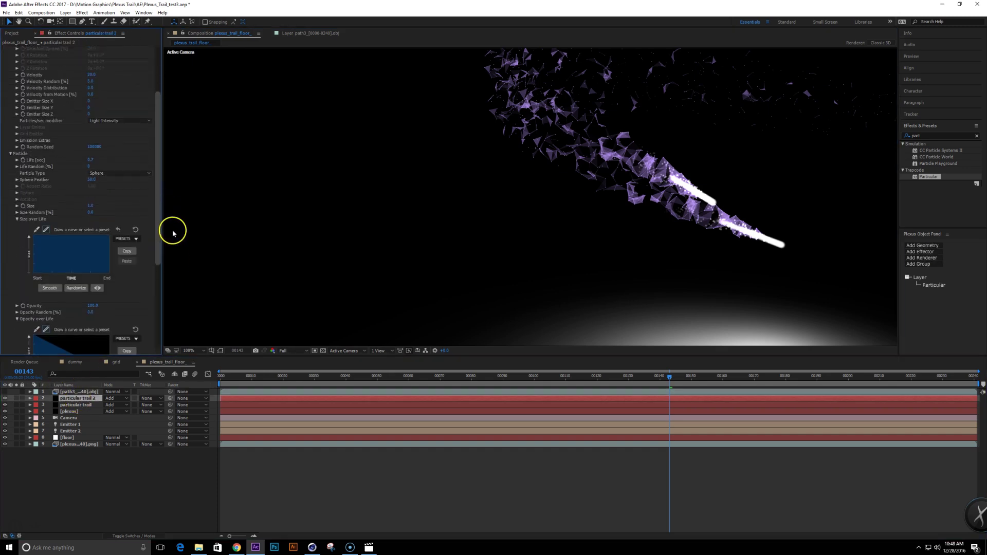
{"action": "left_click_drag", "start_coordinate": [91, 187], "coordinate": [96, 191]}
Step: Set the particular trail 2 layer's Velocity Random to 10% at frame 85 and check the trail at frame 111
{"action": "left_click_drag", "start_coordinate": [301, 379], "coordinate": [487, 400]}
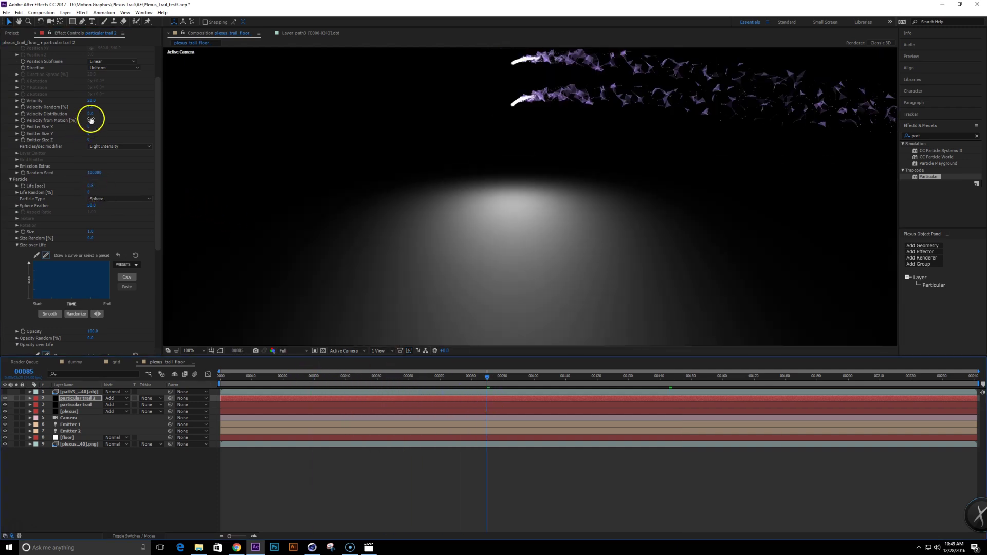
{"action": "left_click_drag", "start_coordinate": [90, 107], "coordinate": [103, 114]}
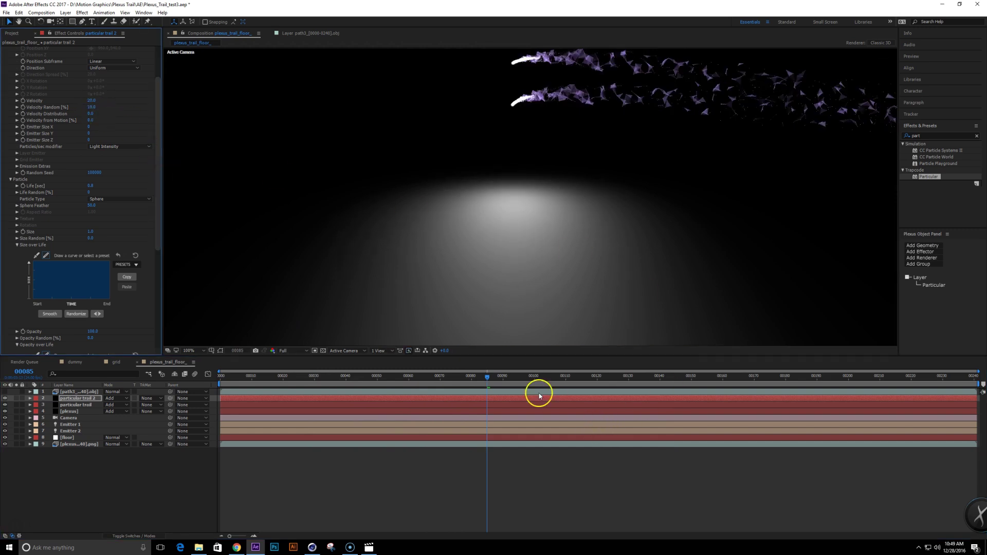
{"action": "left_click_drag", "start_coordinate": [507, 378], "coordinate": [568, 381]}
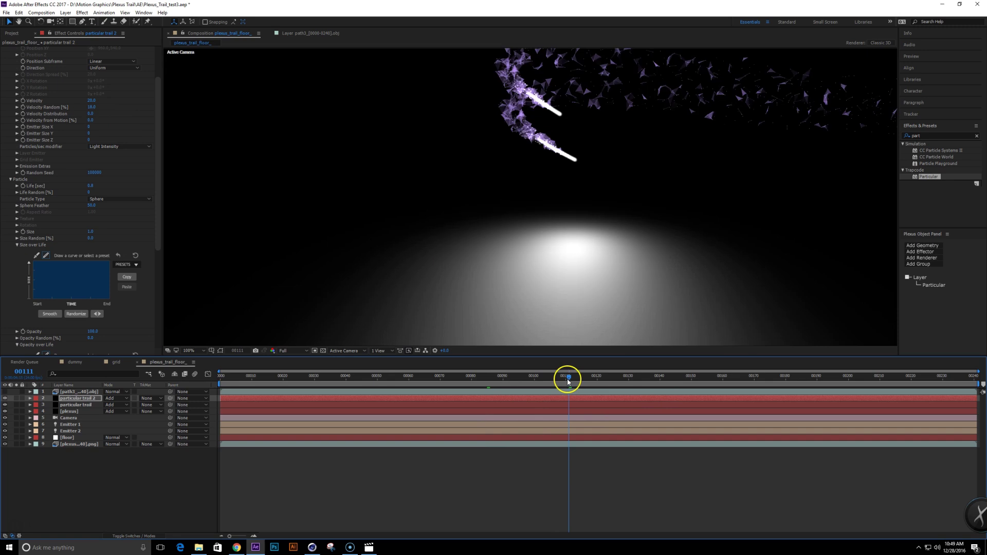
Step: Rename the original particular trail layer to "particular head" and the particular trail 2 layer to "particular trail"
{"action": "left_click", "coordinate": [81, 400]}
{"action": "left_click", "coordinate": [72, 405]}
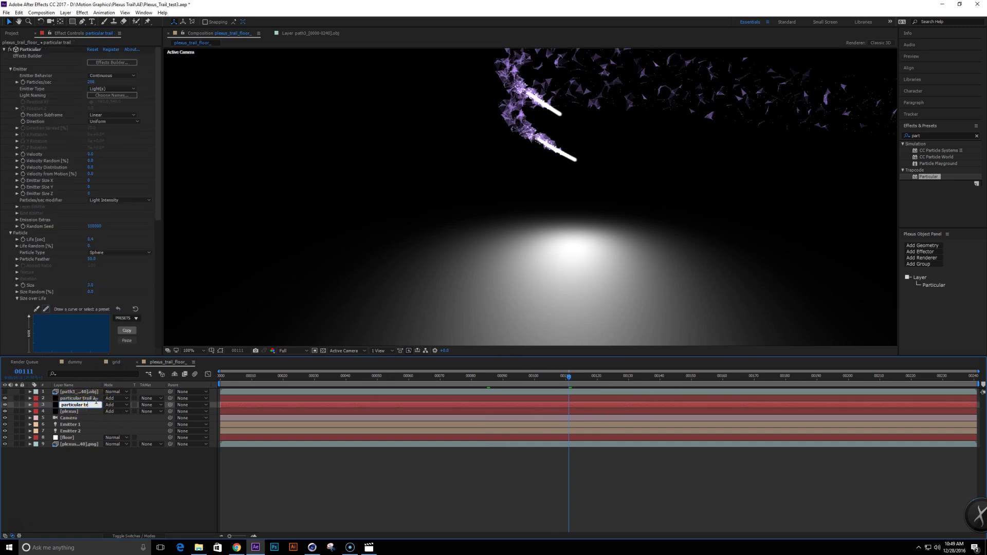
{"action": "left_click", "coordinate": [36, 433]}
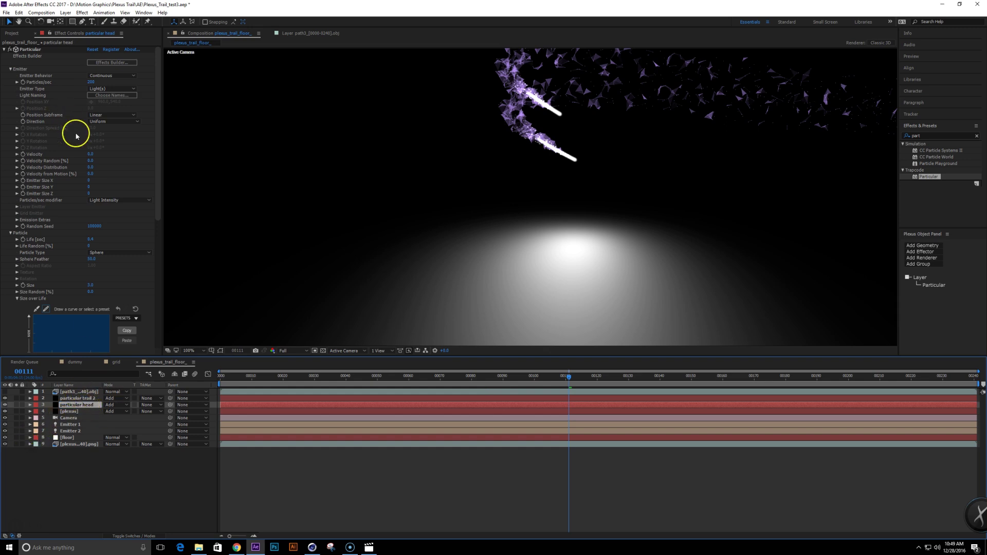
{"action": "left_click", "coordinate": [82, 399]}
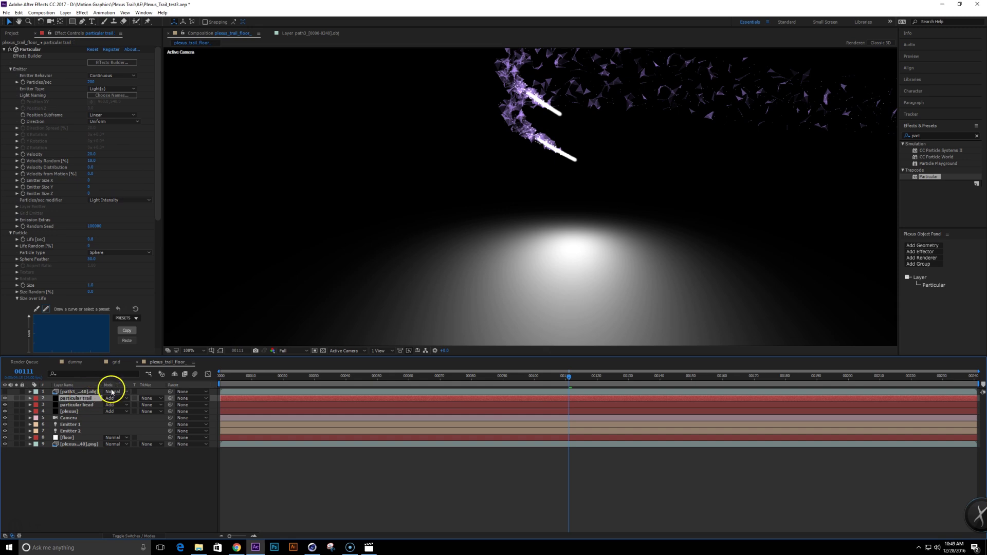
Step: Set the particular head layer's particle Life to 0.2 seconds and check the result at frames 137 and 145
{"action": "left_click", "coordinate": [79, 405]}
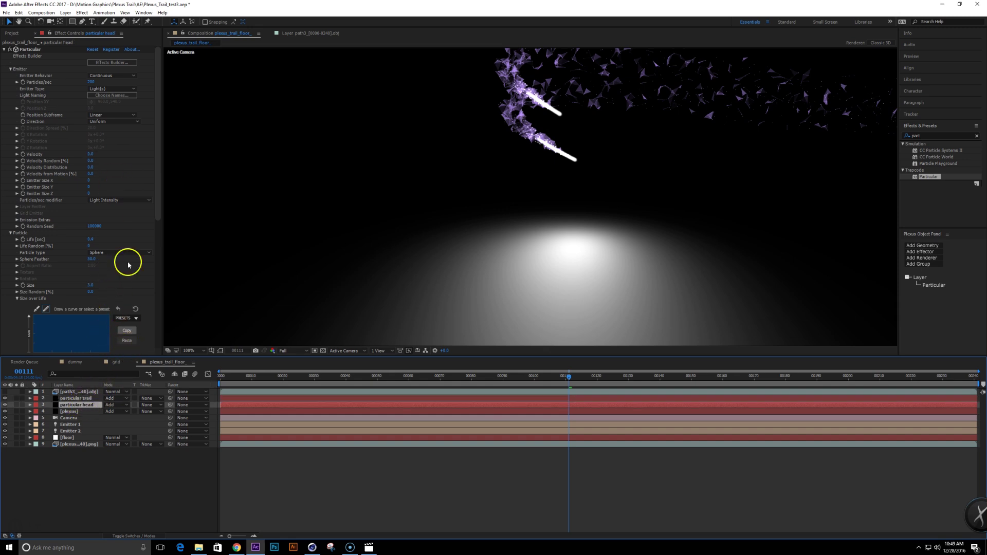
{"action": "left_click", "coordinate": [91, 240]}
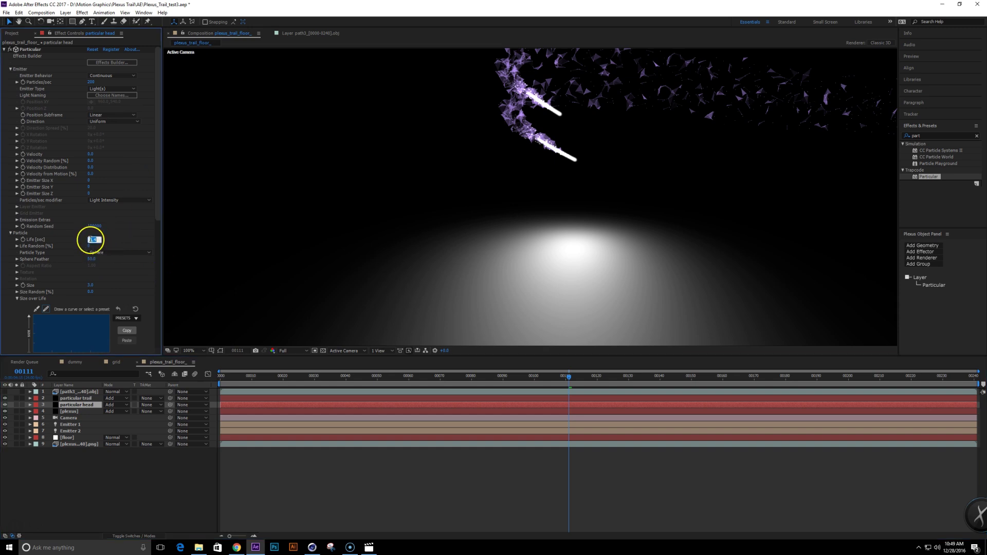
{"action": "key", "text": "Return"}
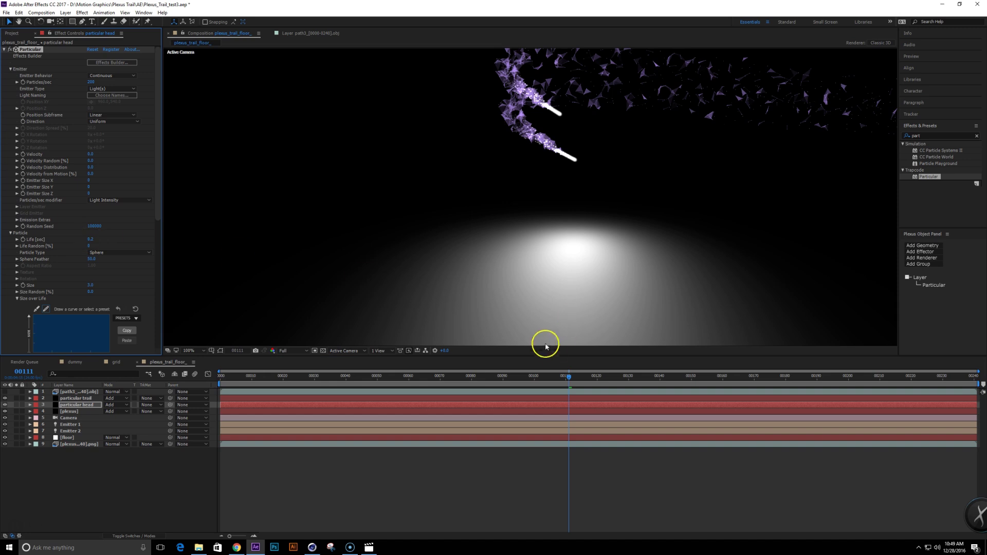
{"action": "left_click_drag", "start_coordinate": [573, 375], "coordinate": [650, 379]}
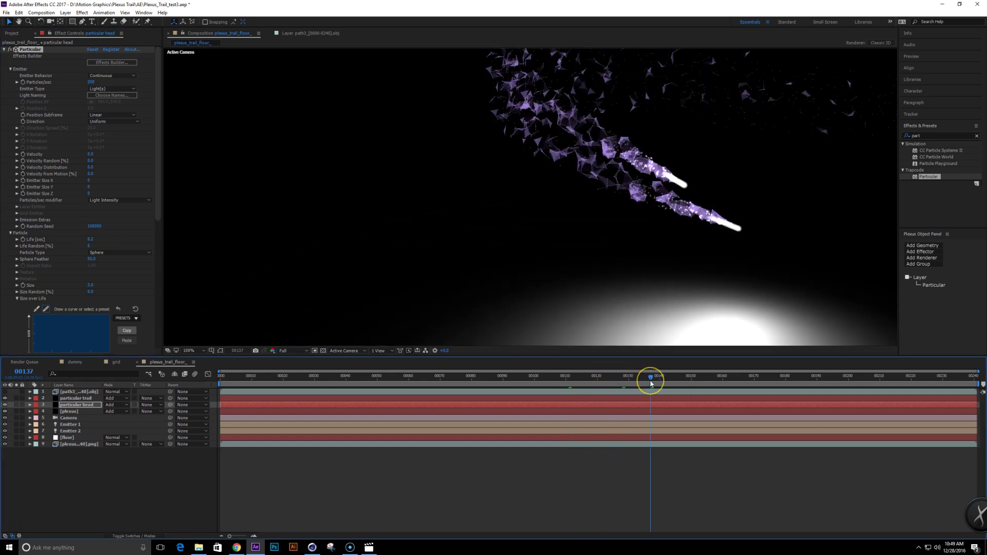
{"action": "left_click", "coordinate": [675, 378]}
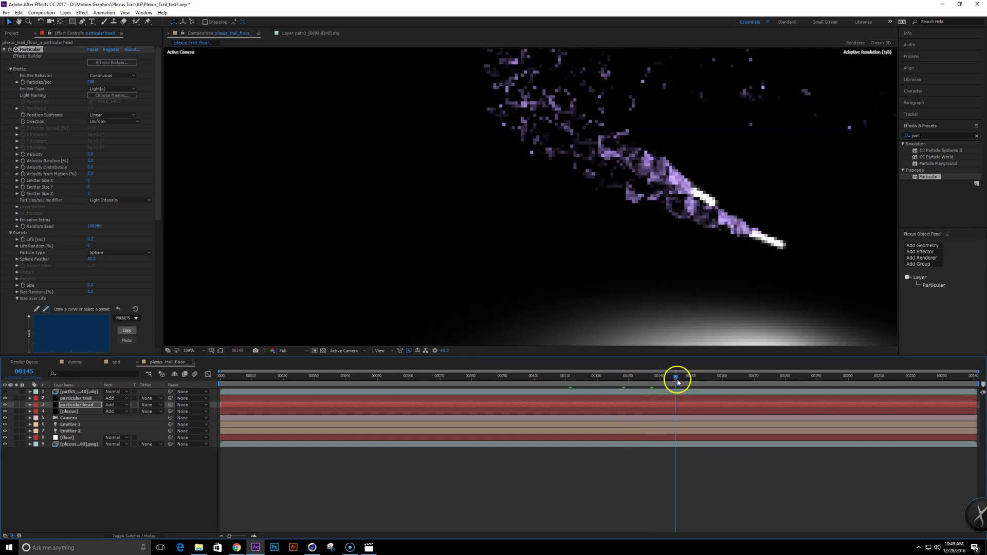
Step: In the particular trail layer's air physics, set the Turbulence Field's Affect Position to 20
{"action": "left_click", "coordinate": [72, 398]}
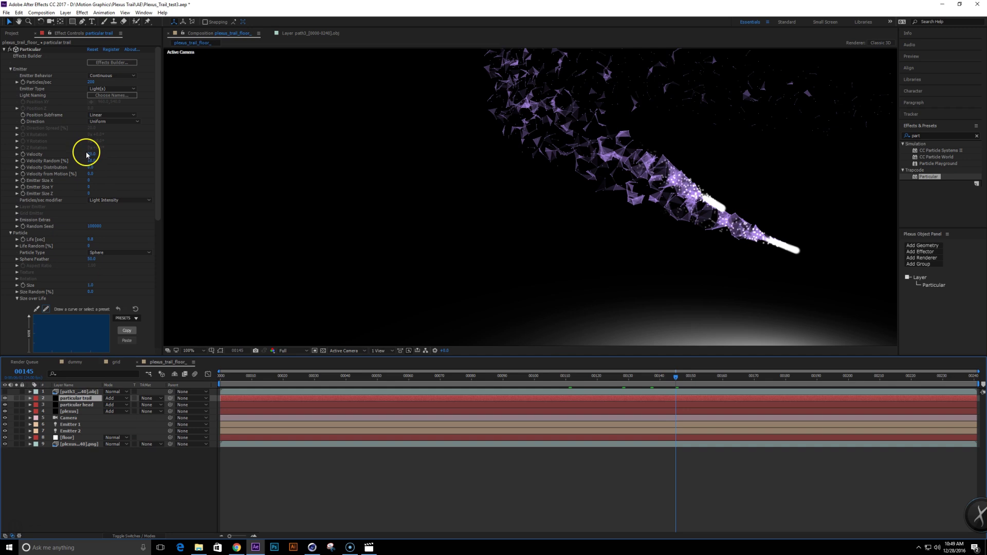
{"action": "mouse_move", "coordinate": [159, 194]}
{"action": "left_mouse_down"}
{"action": "mouse_move", "coordinate": [161, 214]}
{"action": "mouse_move", "coordinate": [160, 201]}
{"action": "left_mouse_up"}
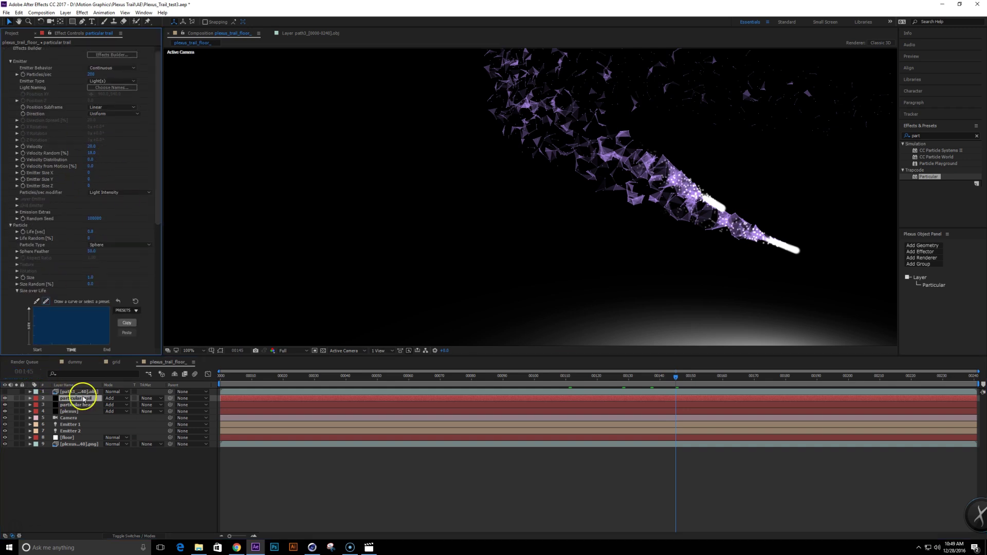
{"action": "left_click_drag", "start_coordinate": [156, 209], "coordinate": [173, 341]}
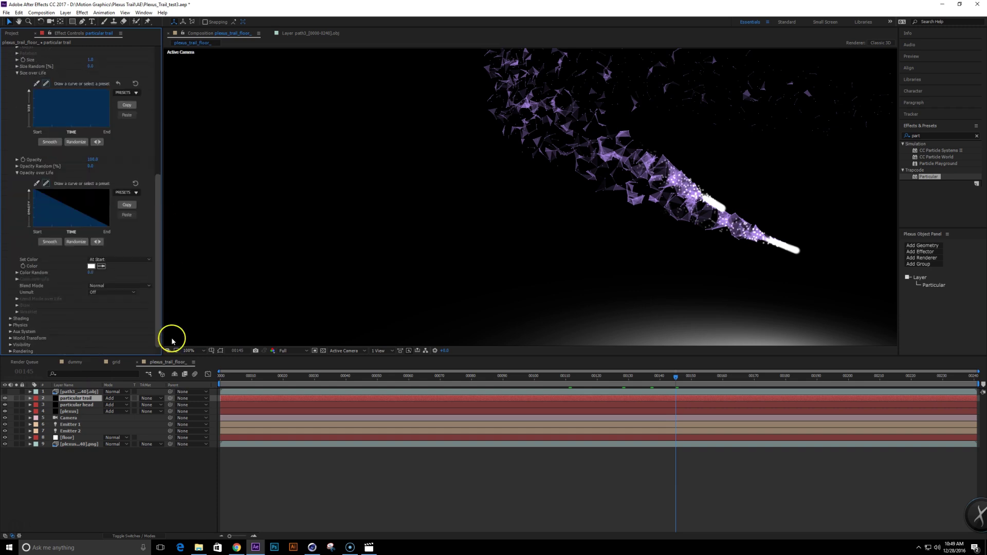
{"action": "left_click", "coordinate": [11, 325]}
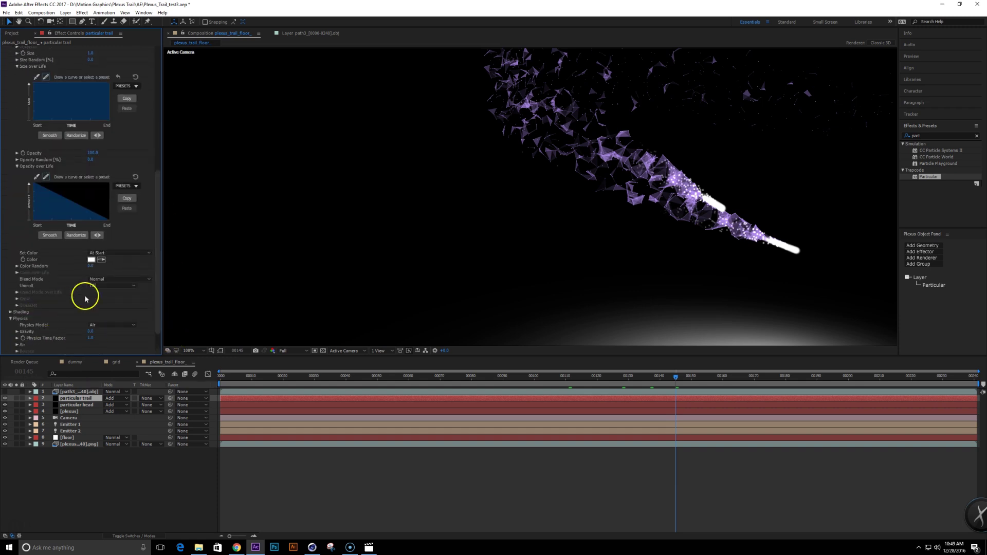
{"action": "scroll", "coordinate": [159, 260], "scroll_direction": "down", "scroll_amount": 2}
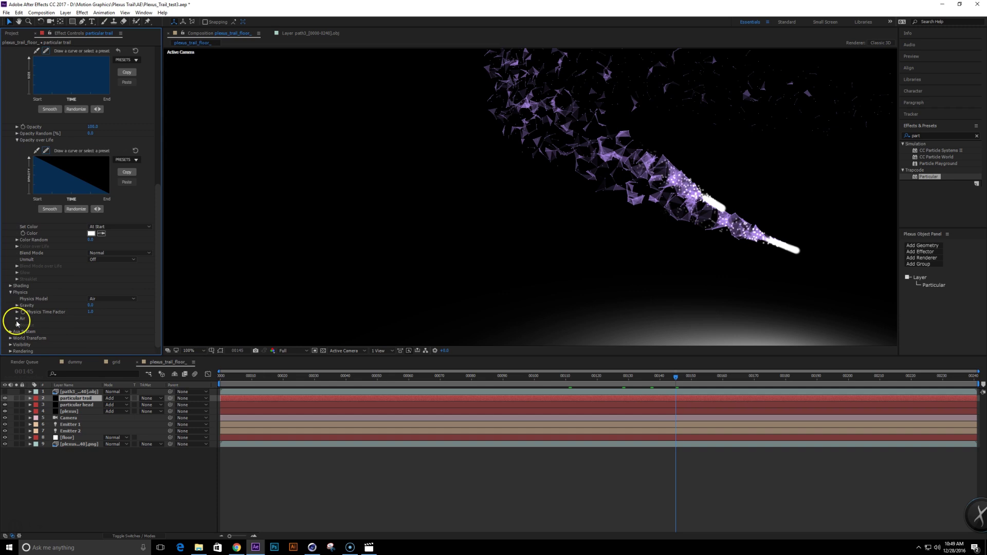
{"action": "left_click", "coordinate": [17, 319]}
{"action": "scroll", "coordinate": [160, 267], "scroll_direction": "down", "scroll_amount": 2}
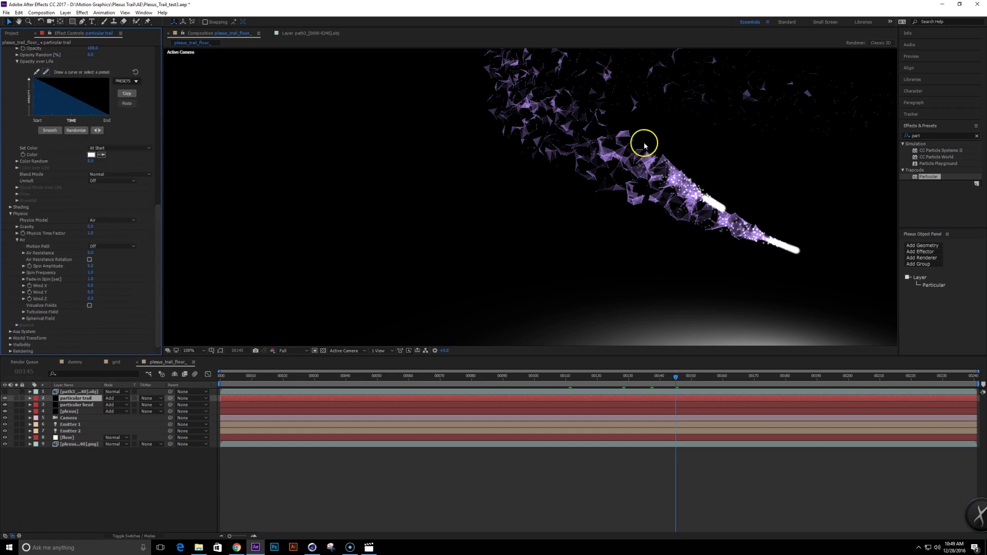
{"action": "left_click", "coordinate": [23, 312]}
{"action": "scroll", "coordinate": [31, 303], "scroll_direction": "down", "scroll_amount": 4}
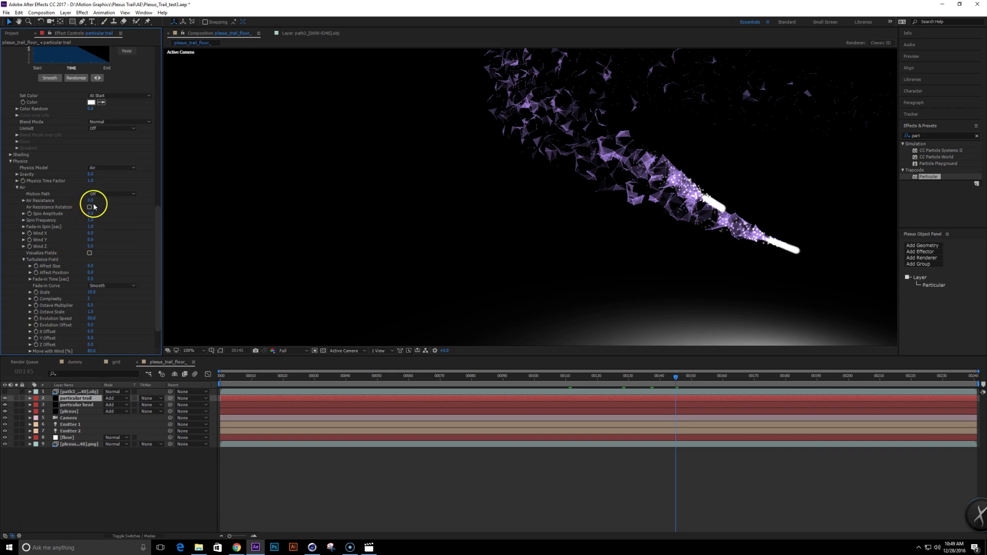
{"action": "left_click", "coordinate": [91, 273]}
{"action": "type", "text": "20"}
{"action": "key", "text": "Return"}
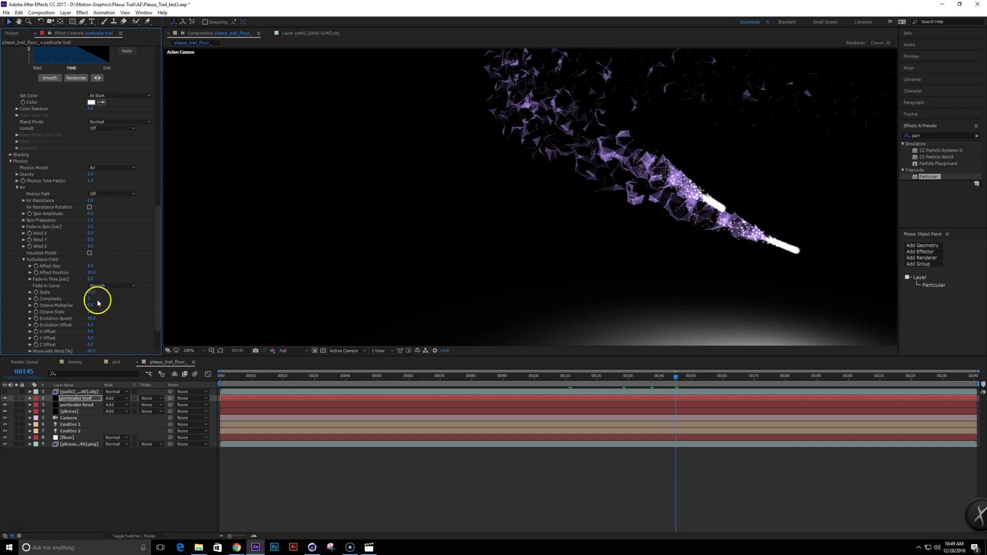
Step: Set the particular trail's Turbulence Field Scale to 6
{"action": "left_click", "coordinate": [91, 292]}
{"action": "type", "text": "6"}
{"action": "key", "text": "Return"}
Step: Check the turbulence at frame 38, end the work area at frame 85, and preview that range
{"action": "left_click_drag", "start_coordinate": [273, 383], "coordinate": [340, 383]}
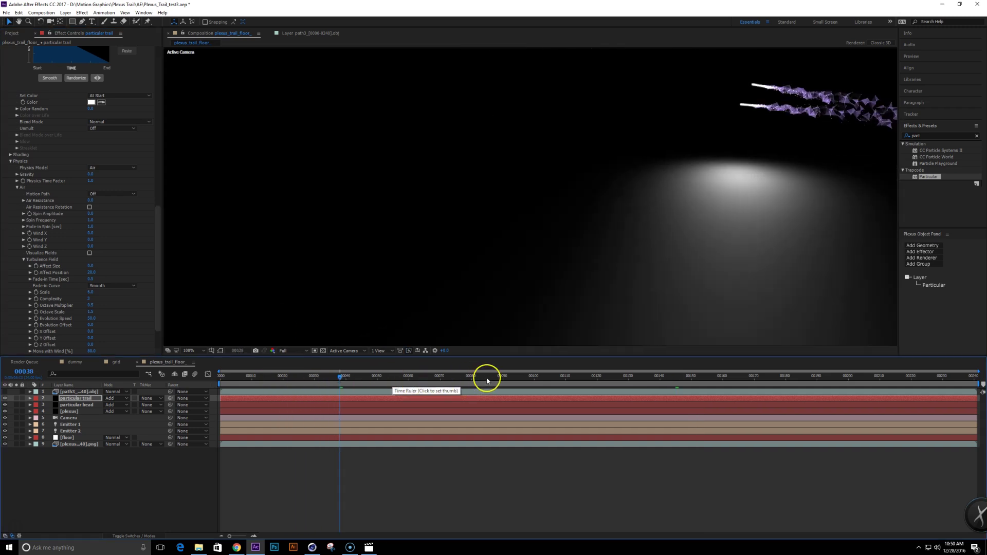
{"action": "left_click", "coordinate": [487, 380]}
{"action": "key", "text": "n"}
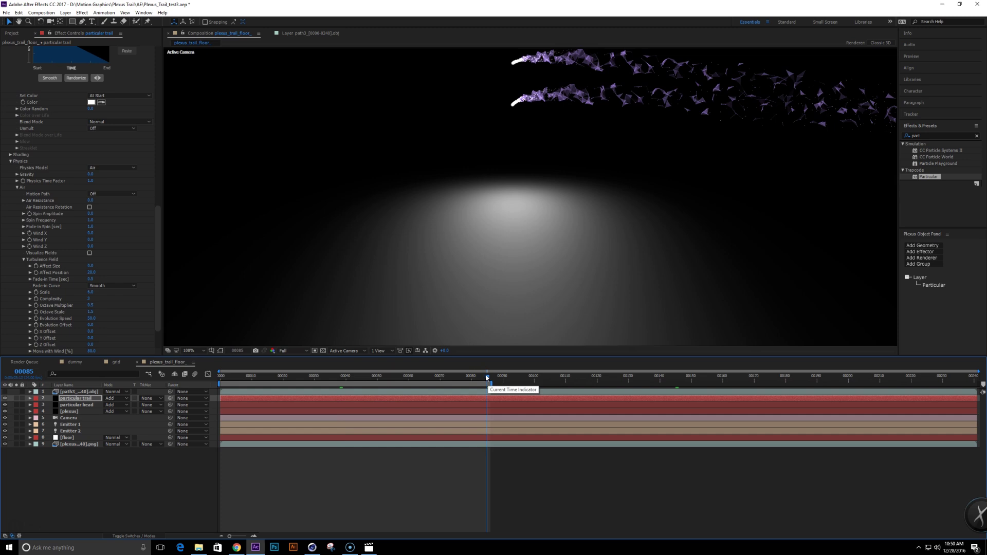
{"action": "key", "text": "space"}
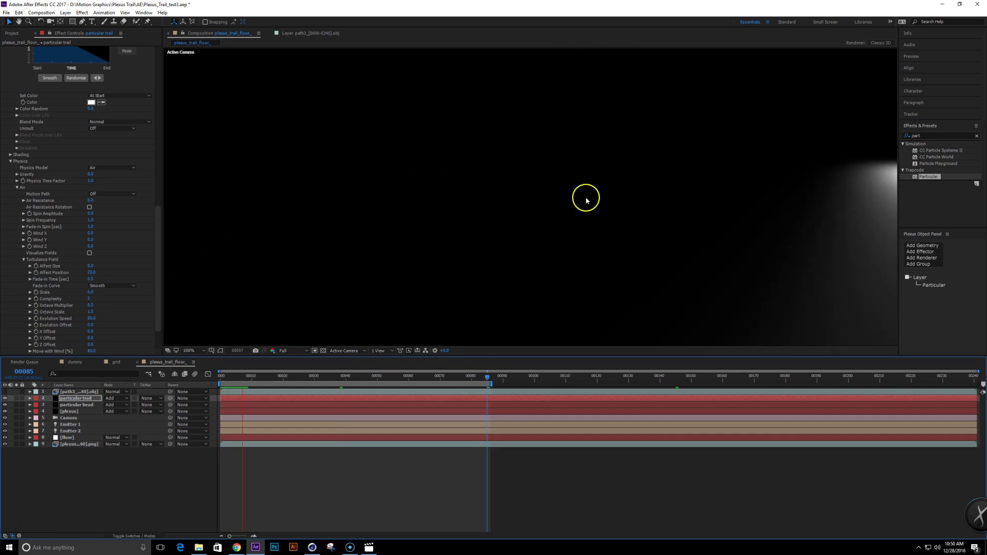
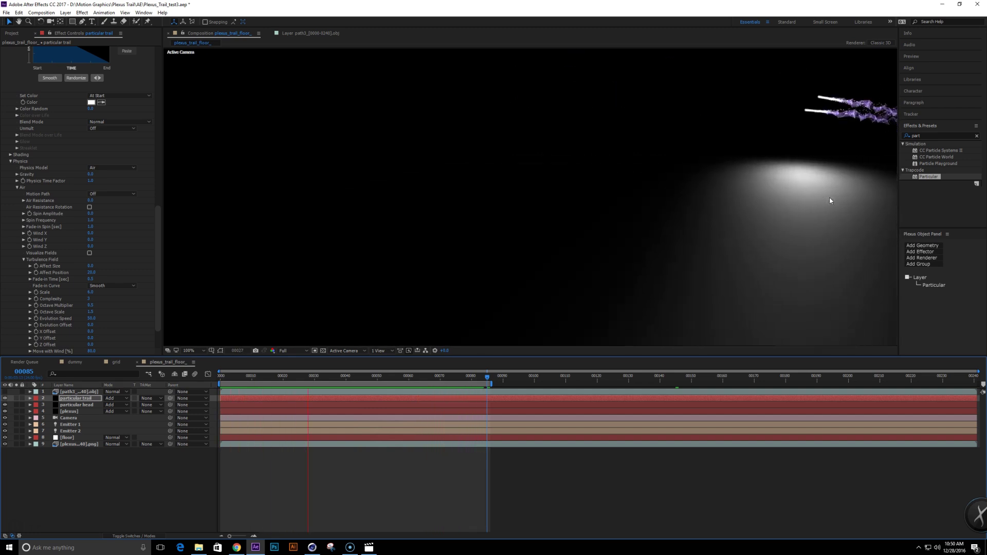
{"action": "left_click", "coordinate": [695, 225]}
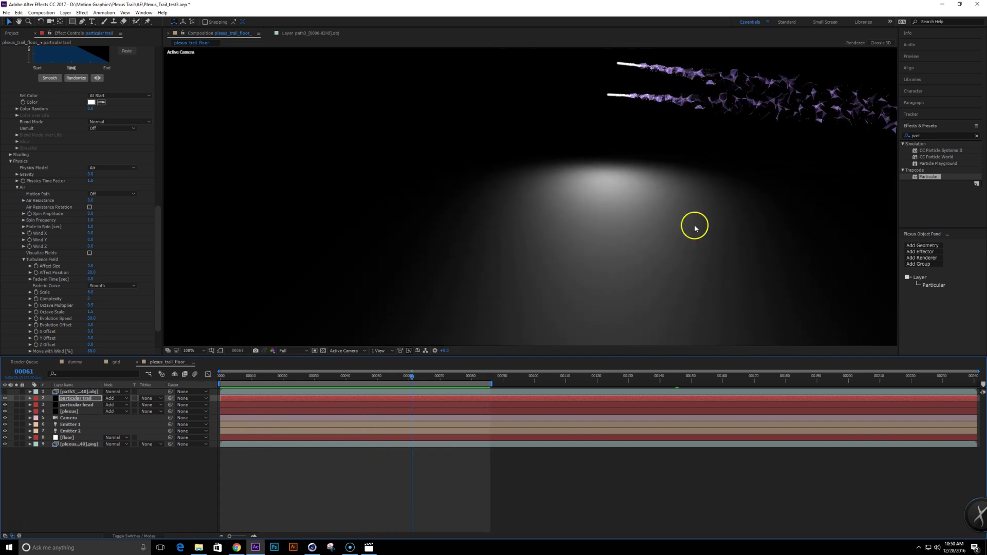
Step: Duplicate the particular trail layer and give the copy a different Random Seed and a Velocity of 25
{"action": "left_click", "coordinate": [89, 462]}
{"action": "left_click", "coordinate": [87, 399]}
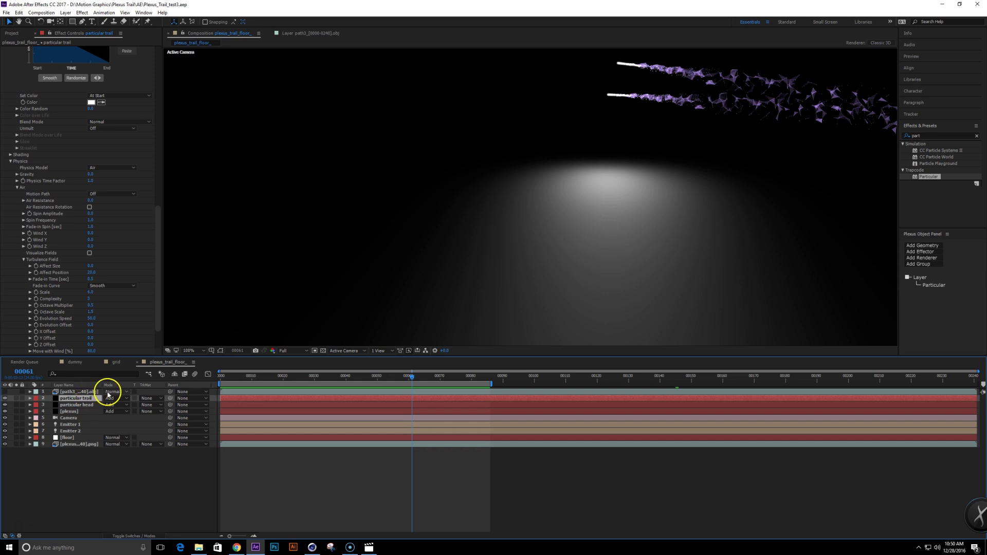
{"action": "key", "text": "ctrl+d"}
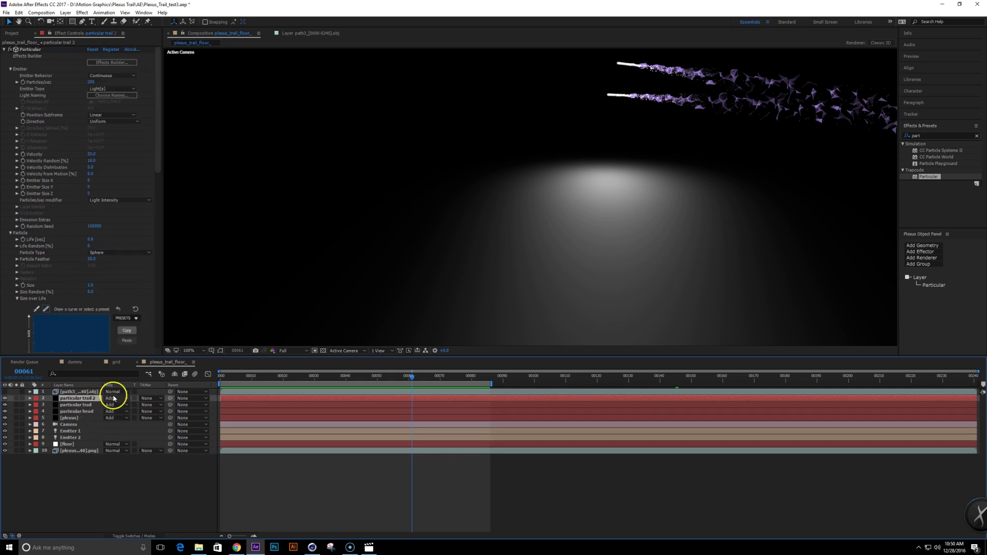
{"action": "left_click_drag", "start_coordinate": [94, 226], "coordinate": [101, 228]}
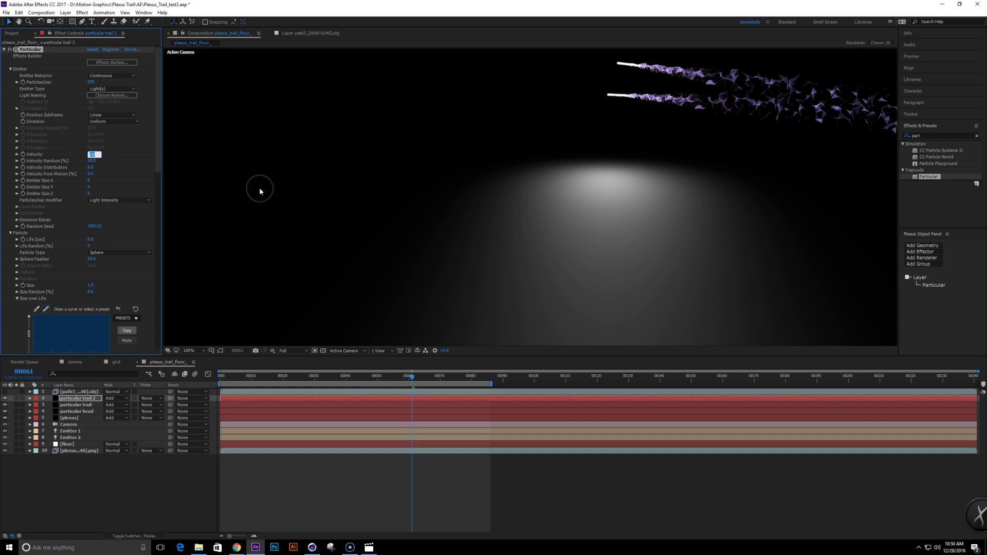
{"action": "left_click", "coordinate": [96, 227]}
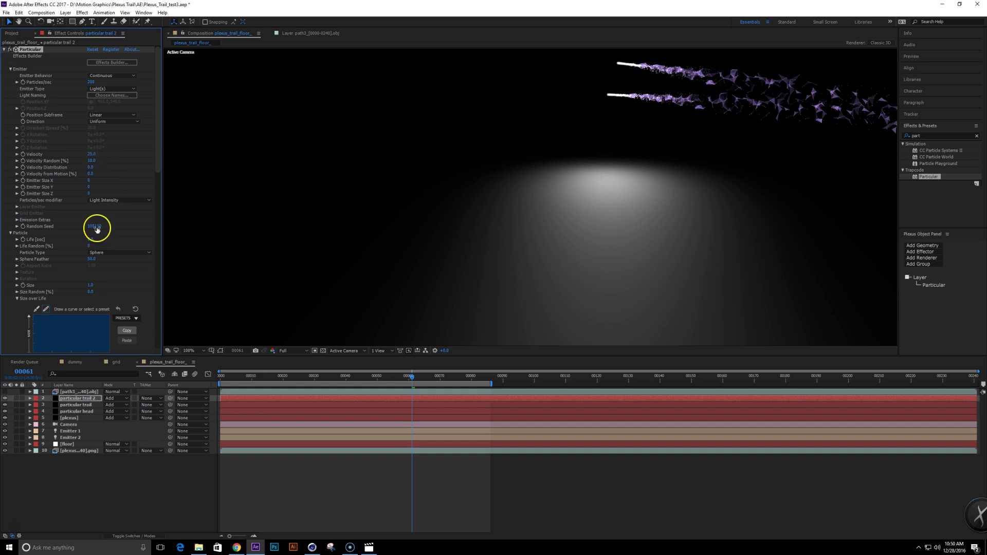
Step: Set the particular trail 2 layer's particle Life to 1 second and increase its Size Random
{"action": "left_click", "coordinate": [90, 237]}
{"action": "type", "text": "5."}
{"action": "key", "text": "Return"}
{"action": "mouse_move", "coordinate": [89, 291]}
{"action": "left_mouse_down"}
{"action": "mouse_move", "coordinate": [128, 273]}
{"action": "mouse_move", "coordinate": [101, 296]}
{"action": "left_mouse_up"}
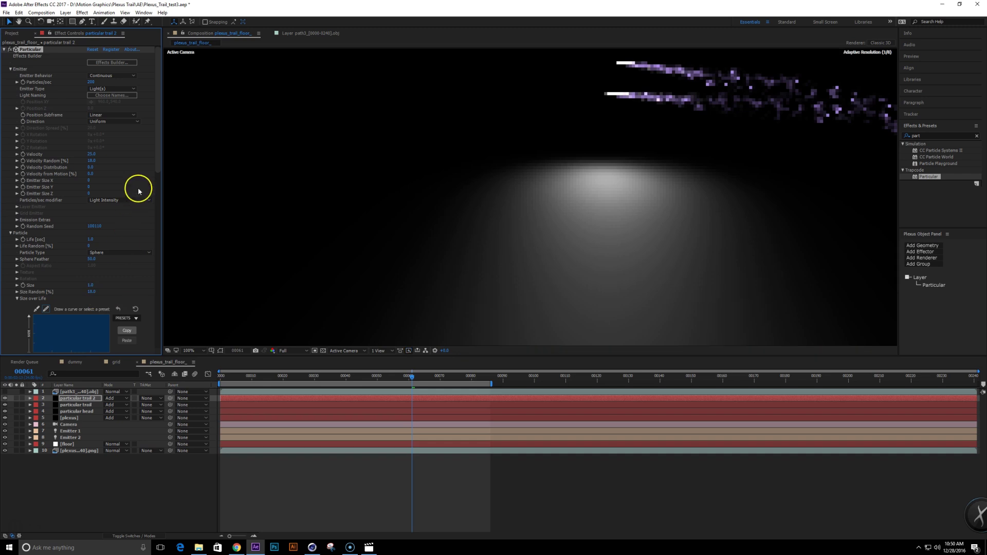
Step: Increase the original particular trail layer's Size Random and check the trail at frames 59 and 73
{"action": "left_click", "coordinate": [81, 408]}
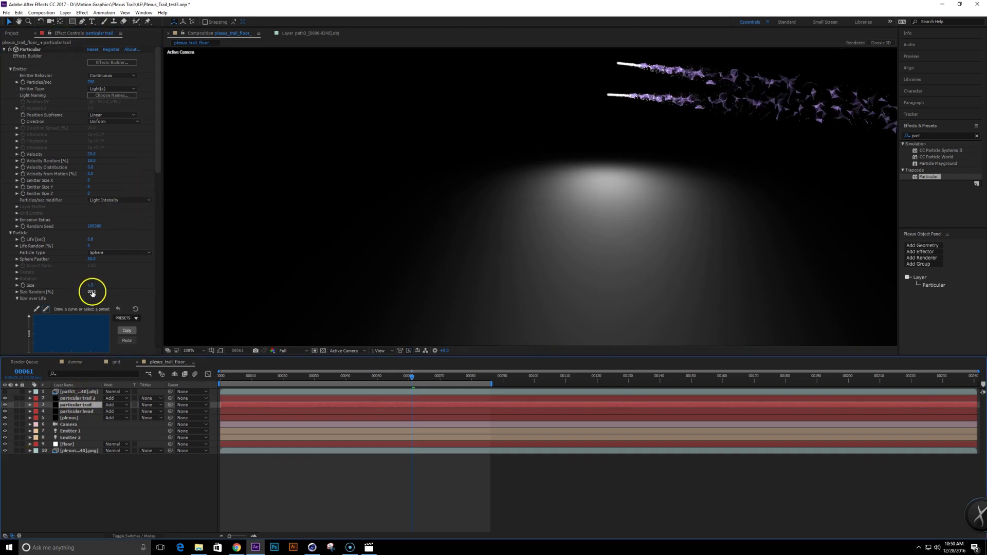
{"action": "scroll", "coordinate": [158, 170], "scroll_direction": "down", "scroll_amount": 1}
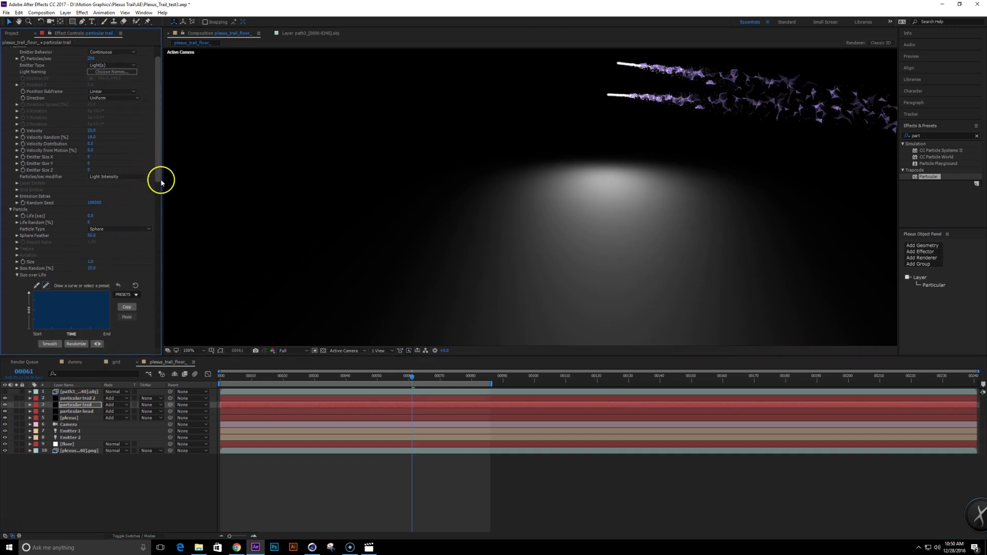
{"action": "left_click", "coordinate": [286, 378]}
{"action": "left_click", "coordinate": [406, 383]}
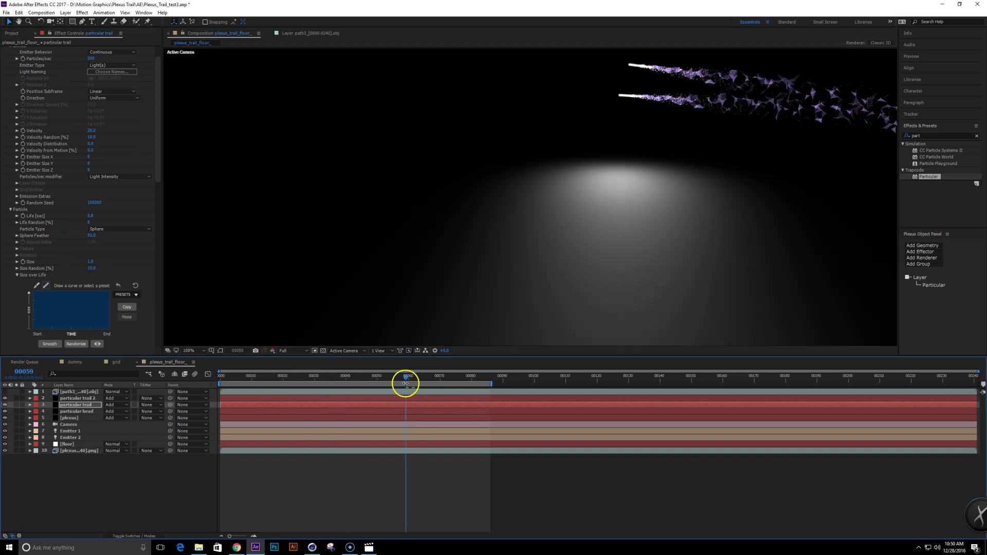
{"action": "left_click", "coordinate": [449, 378]}
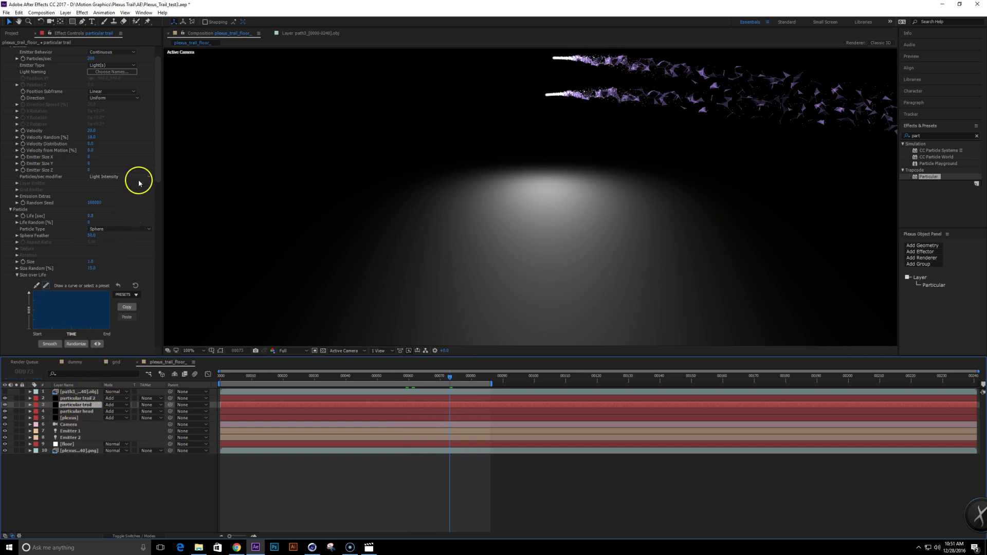
Step: Change the particular trail layer's particle Color to light purple
{"action": "left_click_drag", "start_coordinate": [159, 168], "coordinate": [177, 250]}
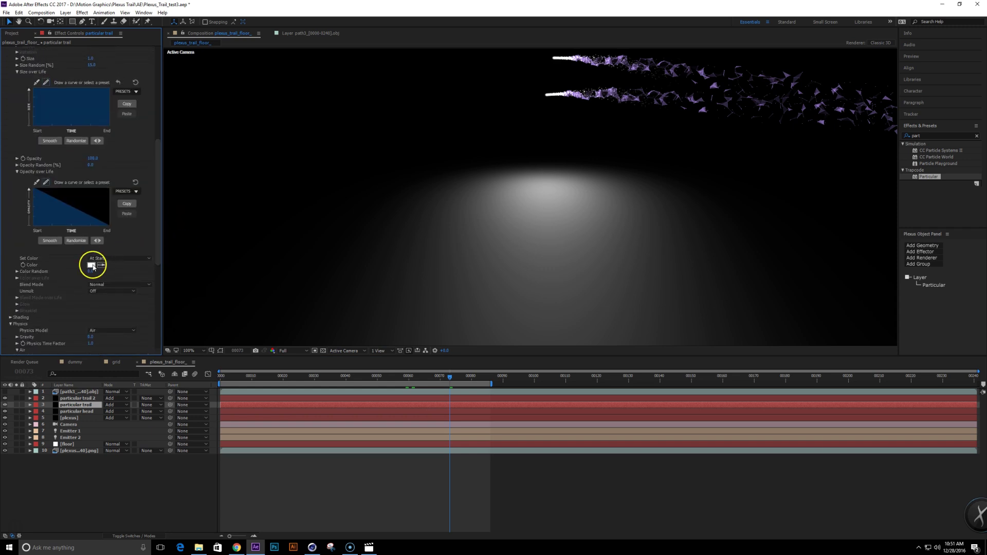
{"action": "left_click", "coordinate": [92, 265]}
{"action": "left_click_drag", "start_coordinate": [463, 296], "coordinate": [472, 285]}
{"action": "left_click", "coordinate": [576, 234]}
Step: Change the particular trail 2 layer's particle Color to a light bluish purple
{"action": "left_click", "coordinate": [77, 398]}
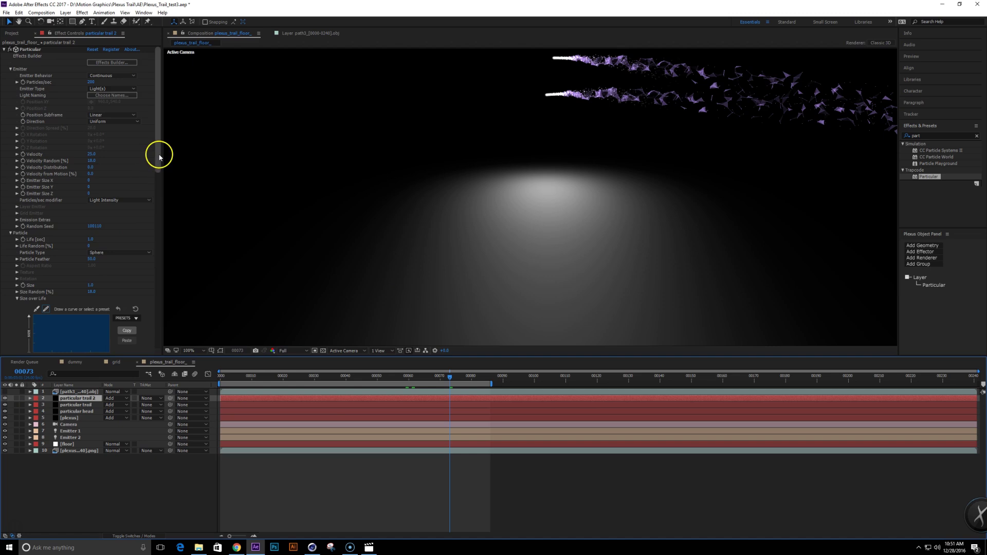
{"action": "left_click_drag", "start_coordinate": [159, 154], "coordinate": [181, 246]}
{"action": "left_click", "coordinate": [91, 259]}
{"action": "mouse_move", "coordinate": [469, 302]}
{"action": "left_mouse_down"}
{"action": "mouse_move", "coordinate": [469, 280]}
{"action": "mouse_move", "coordinate": [473, 287]}
{"action": "left_mouse_up"}
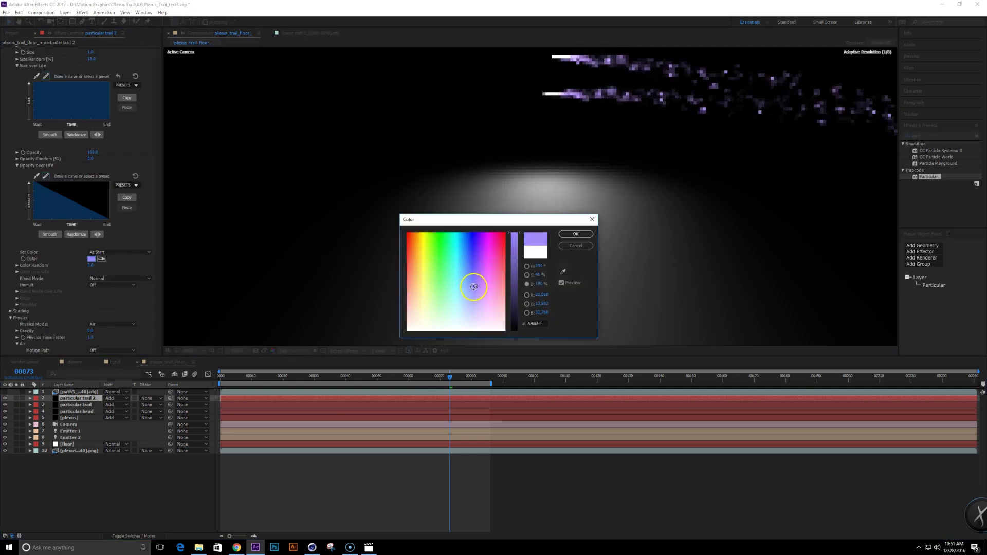
{"action": "left_click", "coordinate": [576, 234]}
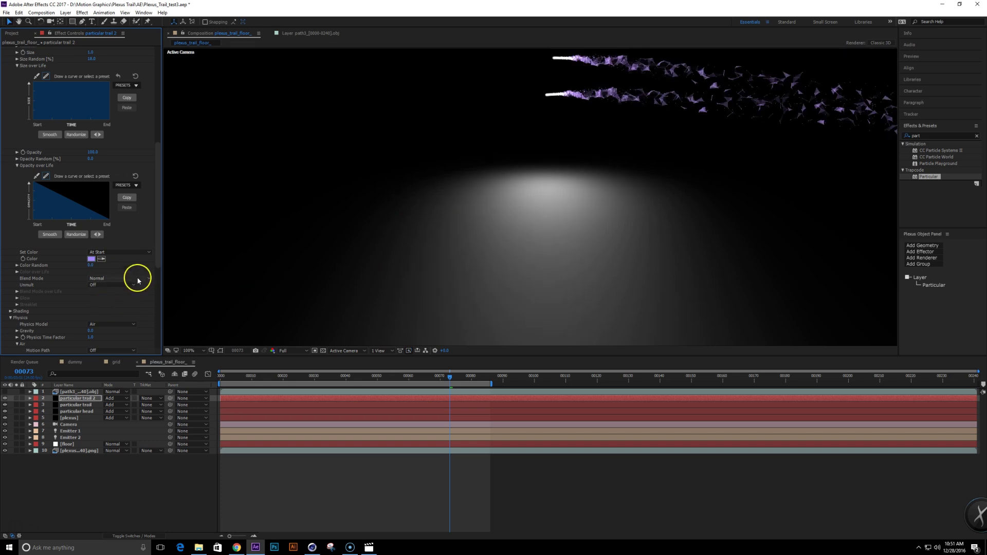
Step: Set the particle Blend Mode to Add on both particular trail layers and check the glow at frame 159
{"action": "left_click", "coordinate": [135, 279]}
{"action": "left_click", "coordinate": [126, 293]}
{"action": "left_click", "coordinate": [77, 404]}
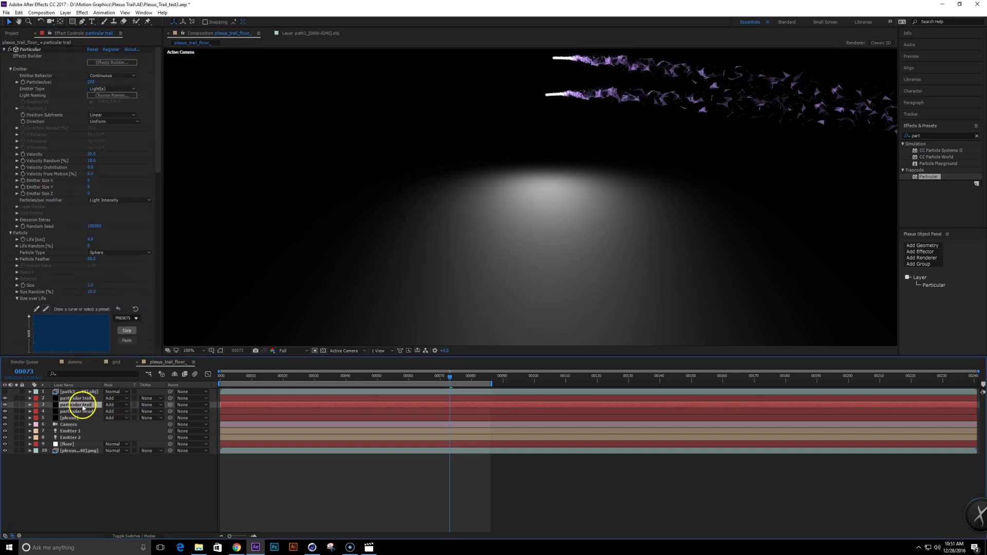
{"action": "left_click_drag", "start_coordinate": [159, 163], "coordinate": [161, 257]}
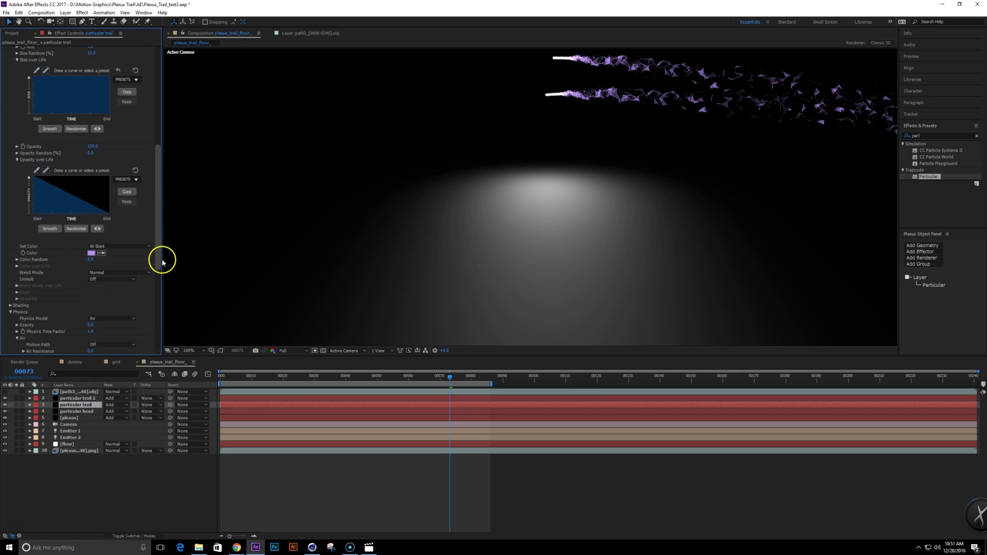
{"action": "left_click", "coordinate": [130, 272]}
{"action": "left_click", "coordinate": [128, 287]}
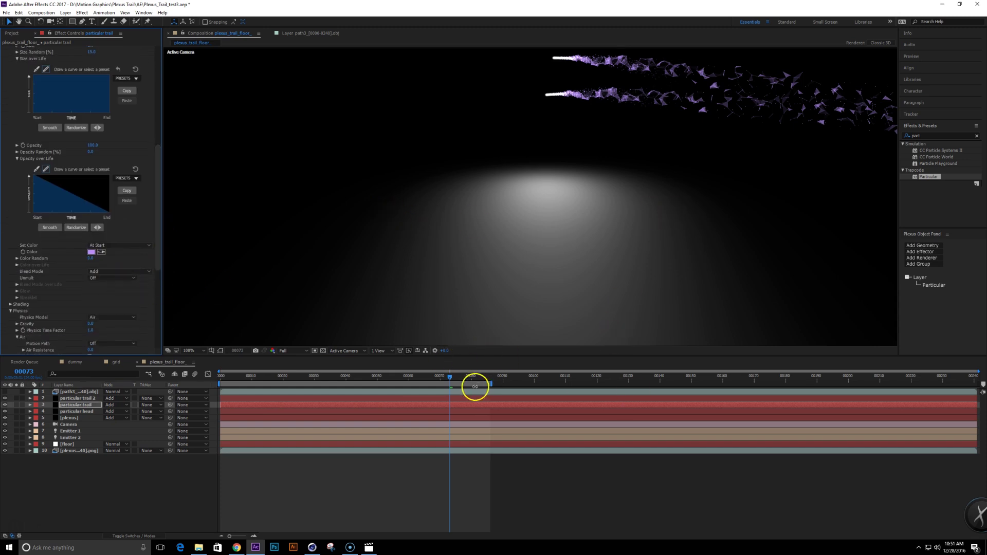
{"action": "left_click_drag", "start_coordinate": [698, 377], "coordinate": [719, 379]}
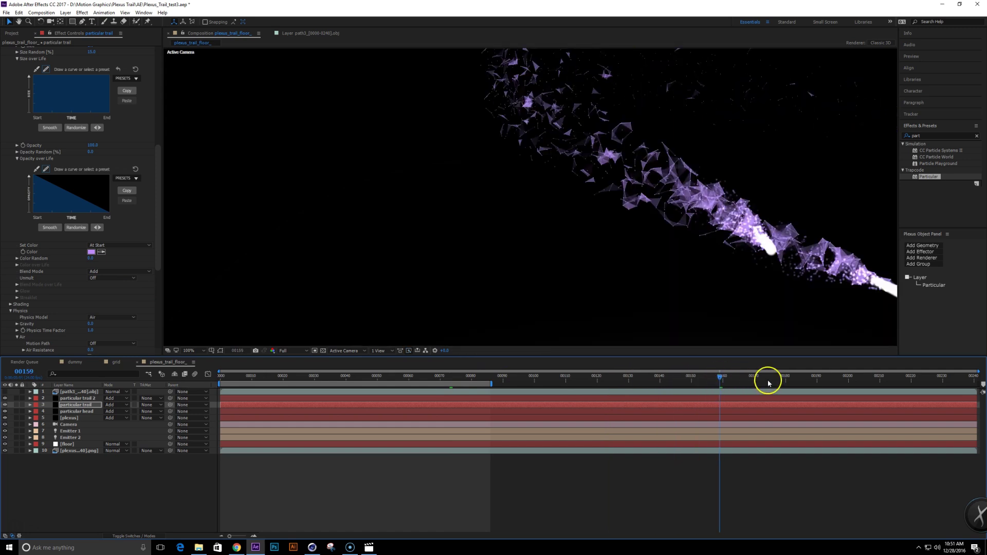
Step: Examine the whole frame of the trail at frames 194 and 211, ending at frame 189
{"action": "left_click", "coordinate": [830, 379]}
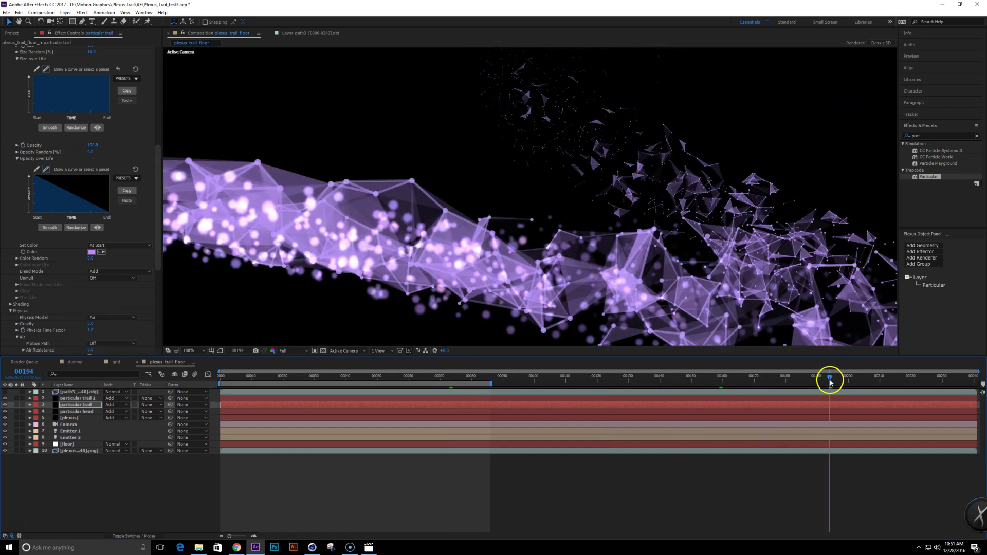
{"action": "scroll", "coordinate": [718, 317], "scroll_direction": "down", "scroll_amount": 2}
{"action": "left_click", "coordinate": [877, 383]}
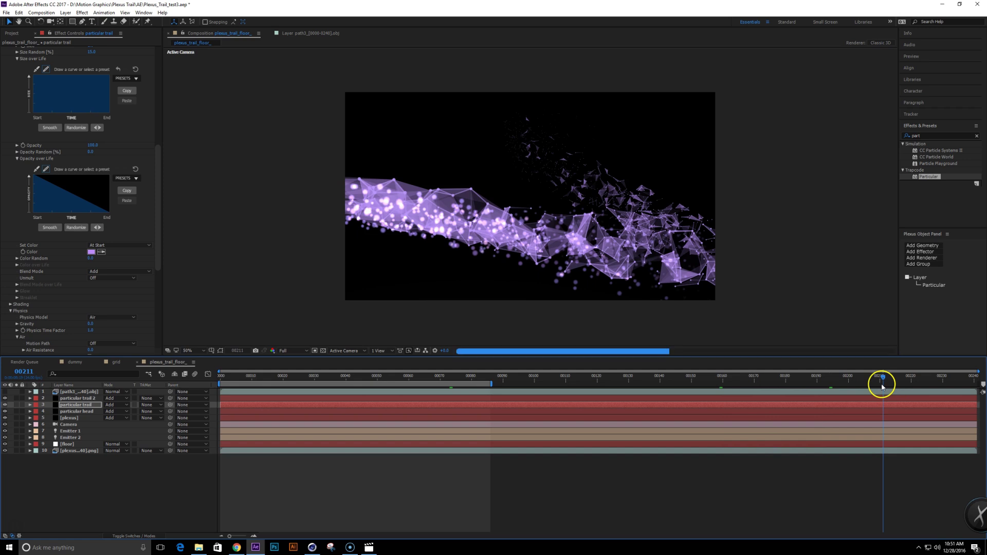
{"action": "left_click", "coordinate": [736, 386]}
{"action": "left_click", "coordinate": [789, 383]}
{"action": "left_click_drag", "start_coordinate": [791, 383], "coordinate": [814, 386]}
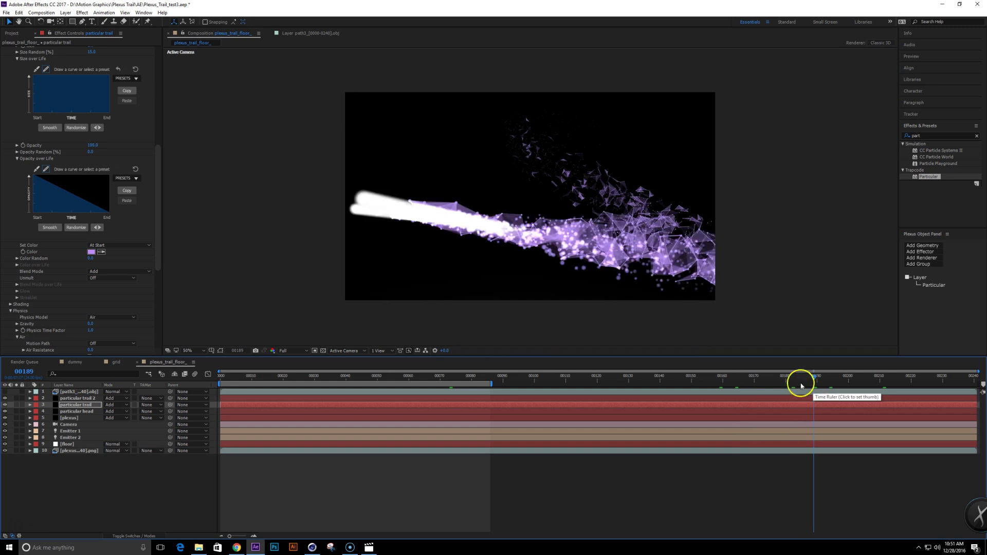
Step: Set the particular head layer's particle Size to 2.5 and its Life to 0.1 seconds
{"action": "left_click", "coordinate": [85, 412]}
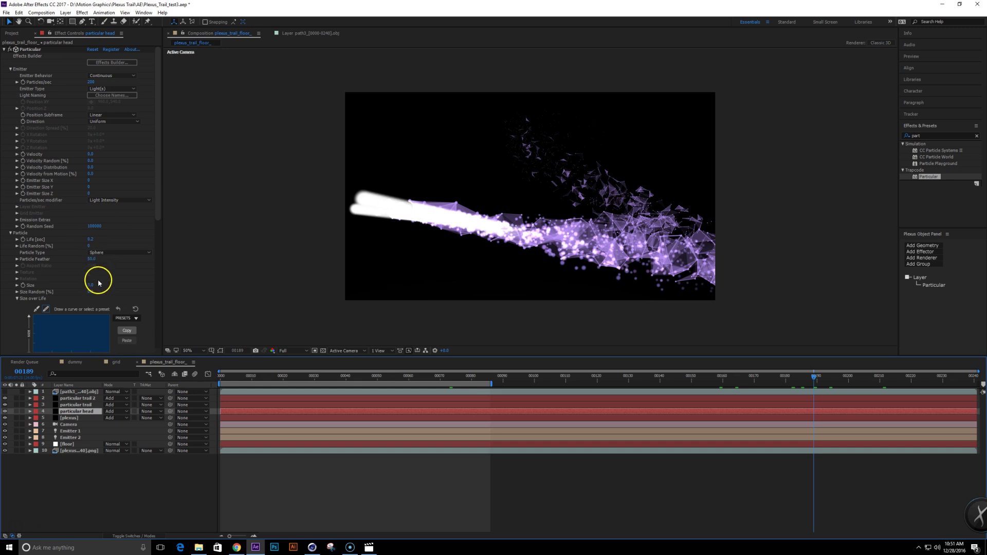
{"action": "left_click", "coordinate": [91, 285]}
{"action": "type", "text": "2"}
{"action": "key", "text": "Return"}
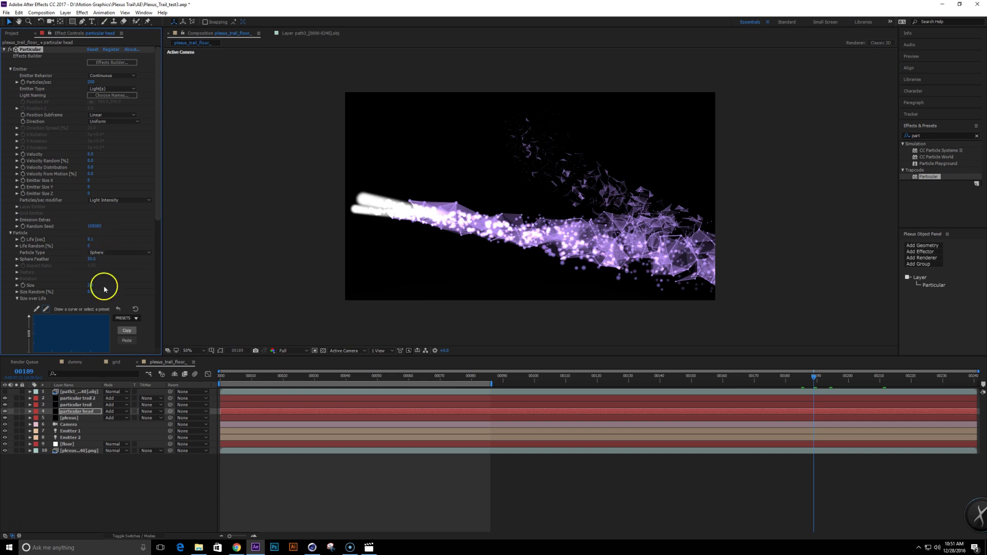
Step: Set the particle Size to 0.8 on the particular trail layer and 0.7 on the particular trail 2 layer
{"action": "left_click", "coordinate": [77, 405]}
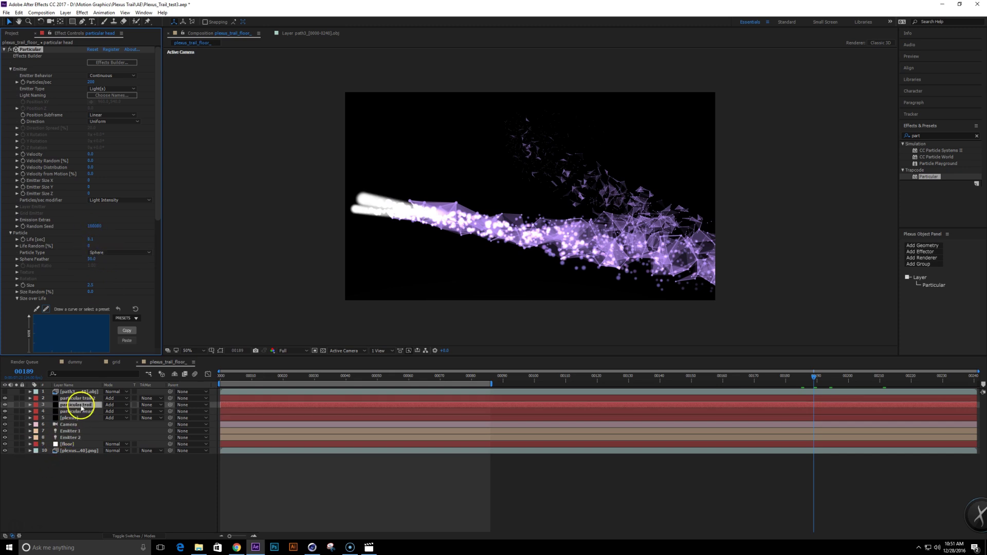
{"action": "left_click", "coordinate": [92, 287]}
{"action": "left_click", "coordinate": [91, 285]}
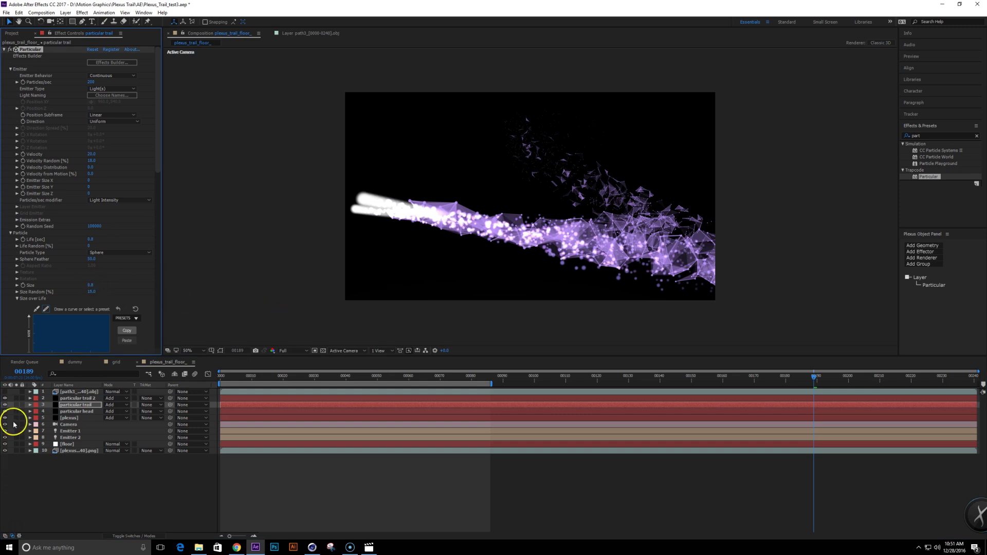
{"action": "left_click", "coordinate": [79, 398]}
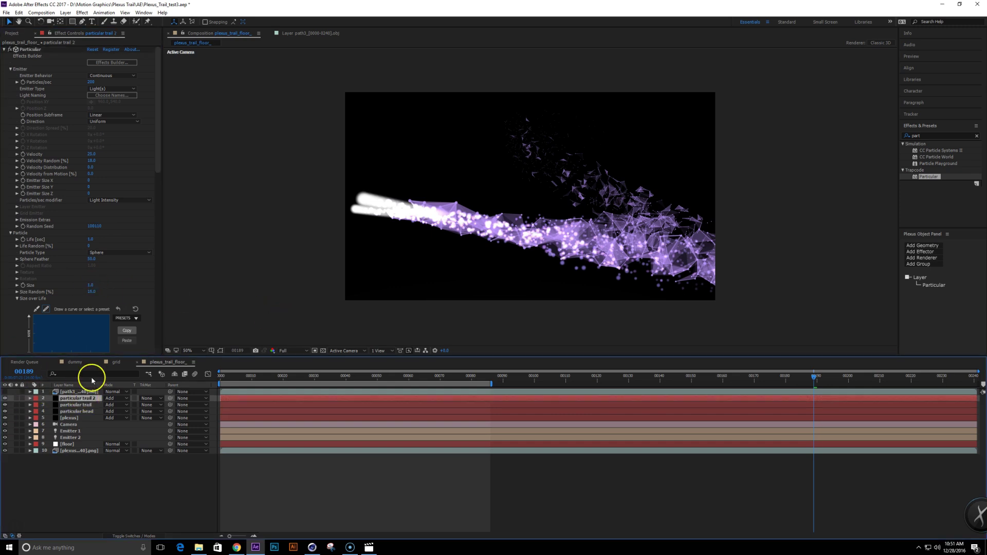
{"action": "left_click", "coordinate": [90, 285]}
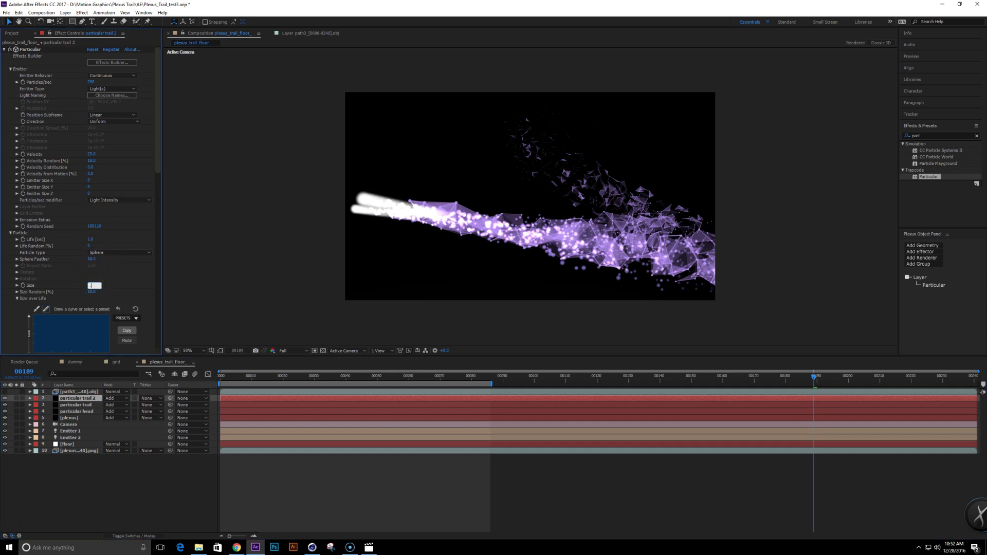
{"action": "key", "text": "Return"}
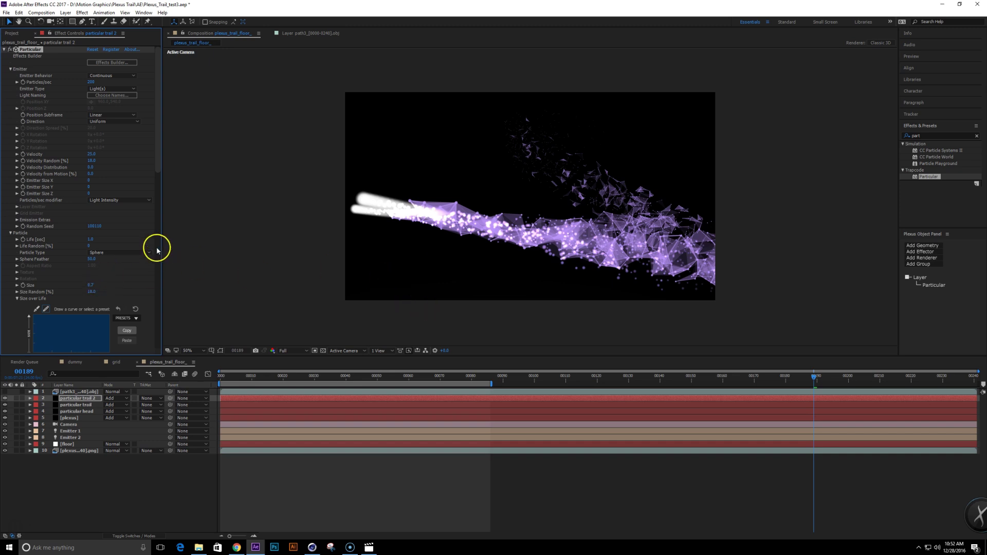
Step: Shorten the particular trail 2 layer's particle Life and set the particular trail layer's Life to 0.6 seconds
{"action": "left_click", "coordinate": [90, 239]}
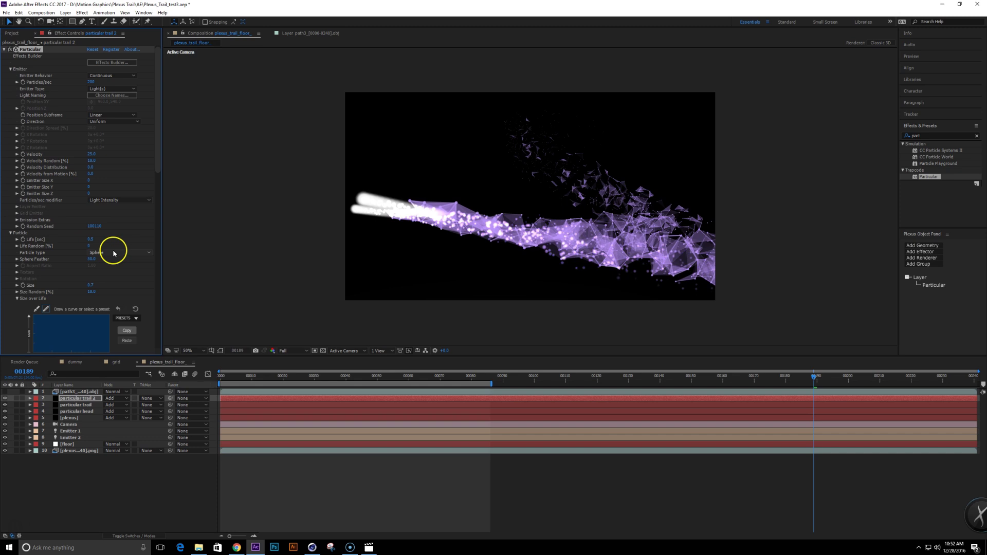
{"action": "left_click", "coordinate": [82, 404]}
{"action": "left_click", "coordinate": [89, 239]}
{"action": "type", "text": ".6"}
{"action": "key", "text": "Return"}
Step: Examine the shortened trails across the animation, including frames 135 and 177, ending at frame 152
{"action": "left_click", "coordinate": [349, 377]}
{"action": "left_click_drag", "start_coordinate": [351, 378], "coordinate": [470, 379]}
{"action": "left_click", "coordinate": [644, 379]}
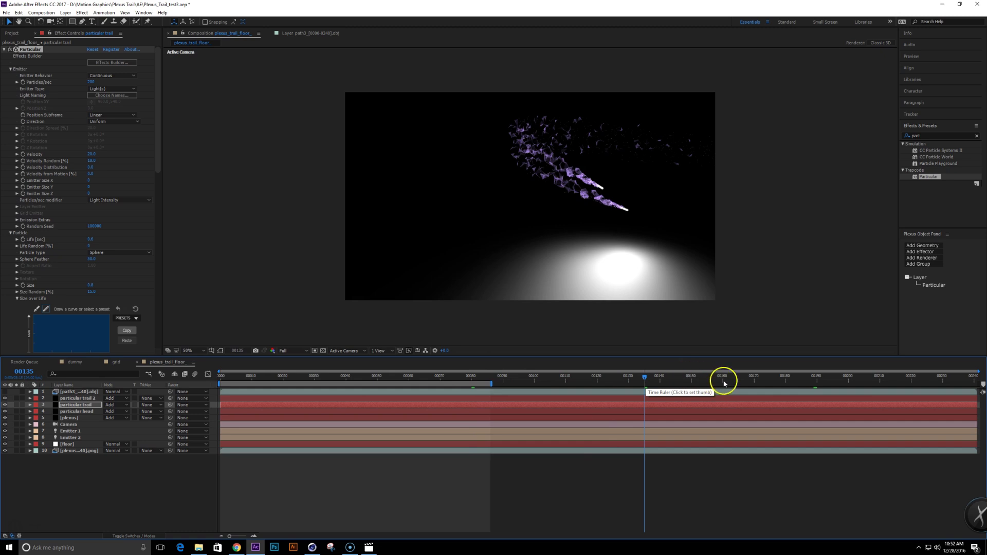
{"action": "left_click", "coordinate": [775, 379]}
{"action": "left_click", "coordinate": [864, 383]}
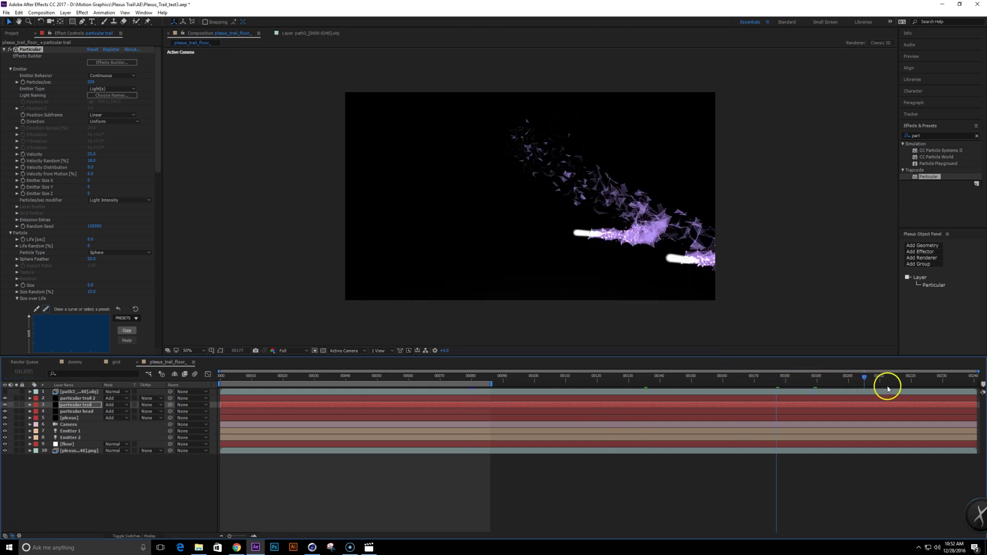
{"action": "left_click", "coordinate": [888, 389]}
{"action": "left_click", "coordinate": [697, 379]}
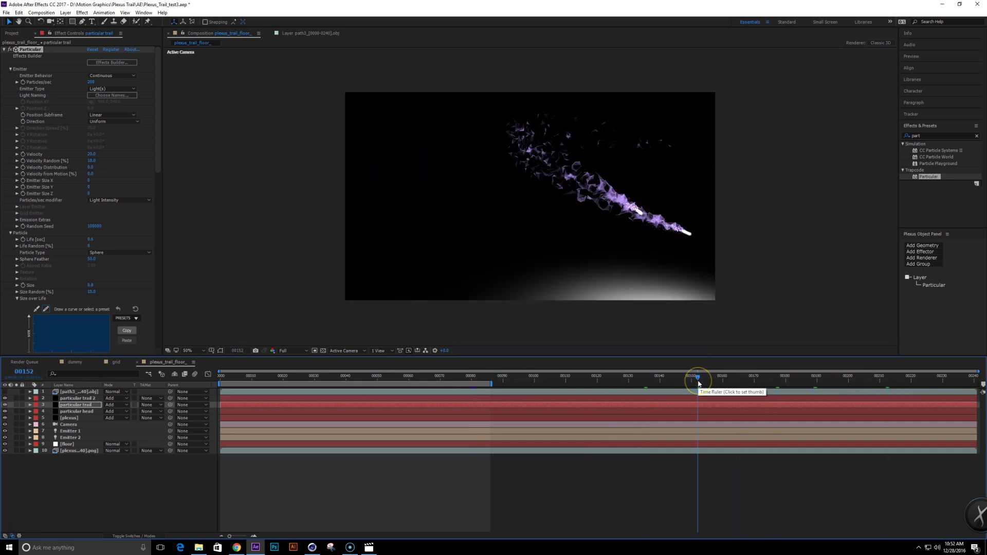
Step: Change the particular head layer's particle Color to a light bluish purple
{"action": "left_click", "coordinate": [88, 412]}
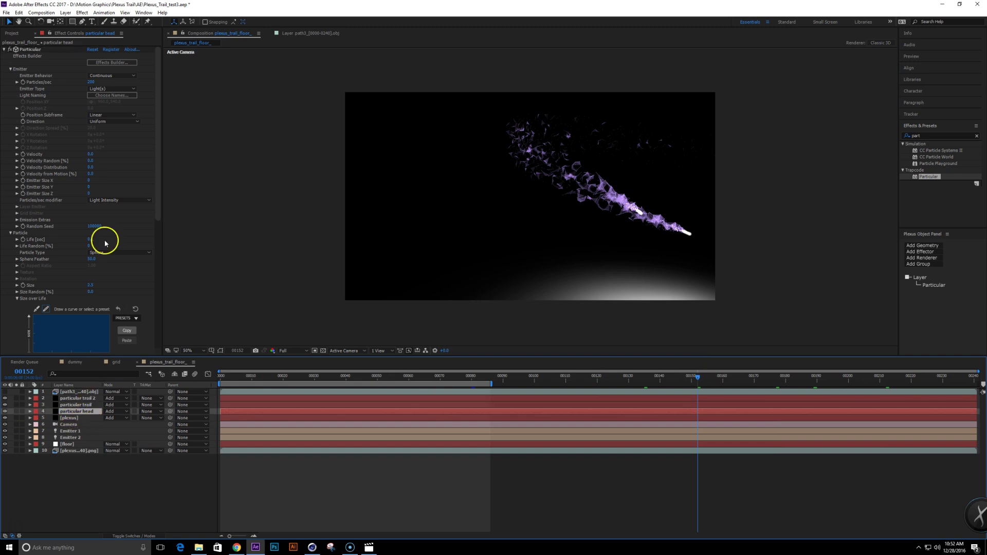
{"action": "scroll", "coordinate": [154, 200], "scroll_direction": "down", "scroll_amount": 10}
{"action": "scroll", "coordinate": [156, 236], "scroll_direction": "up", "scroll_amount": 2}
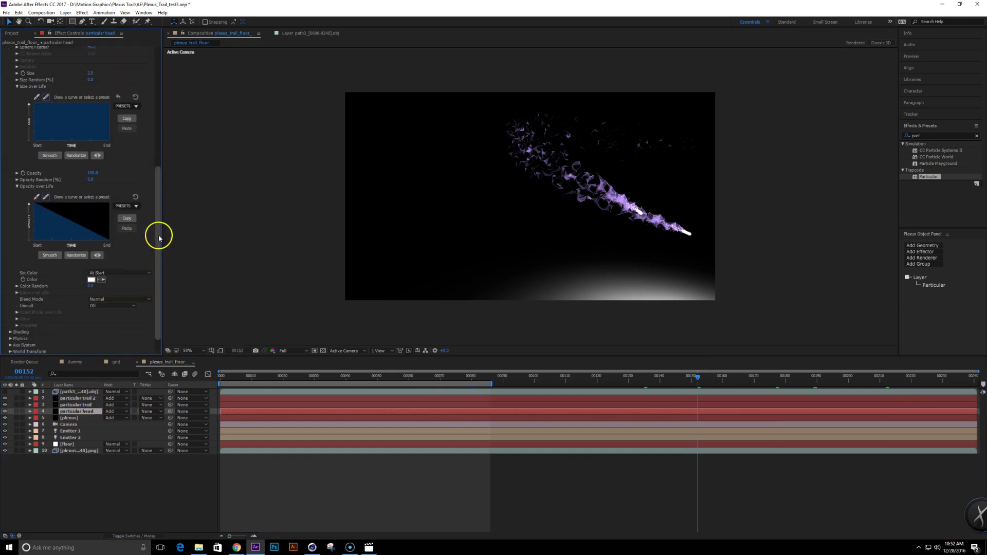
{"action": "left_click", "coordinate": [91, 289]}
{"action": "left_click_drag", "start_coordinate": [434, 315], "coordinate": [473, 301]}
{"action": "left_click", "coordinate": [576, 234]}
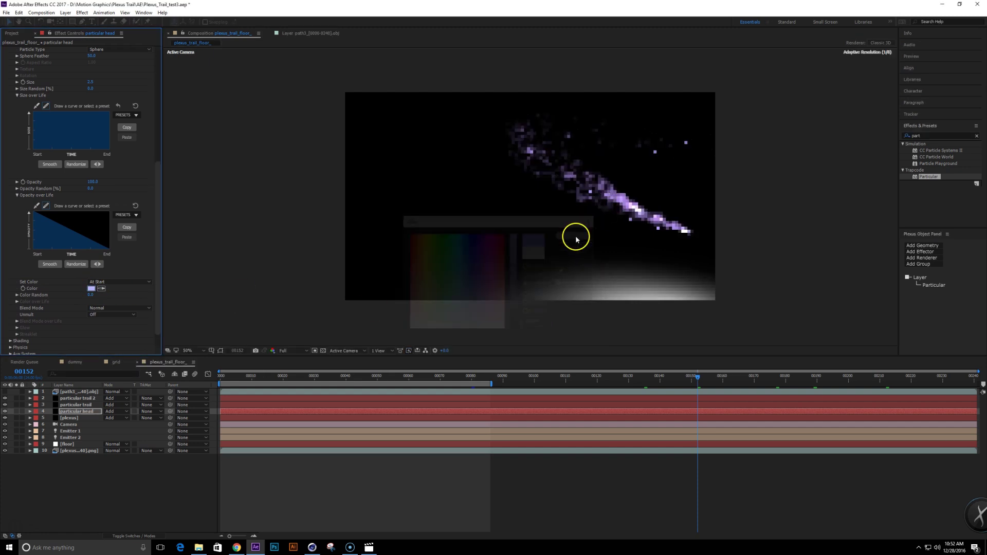
Step: Set the particular head layer's particle Blend Mode to Add and check the result at frame 185
{"action": "left_click", "coordinate": [126, 308]}
{"action": "left_click", "coordinate": [150, 325]}
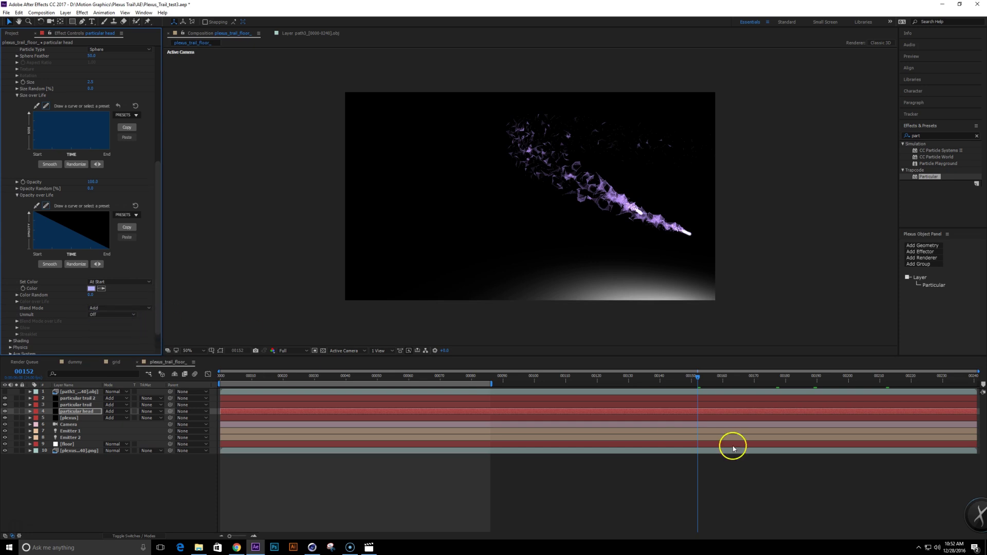
{"action": "left_click_drag", "start_coordinate": [755, 379], "coordinate": [803, 379]}
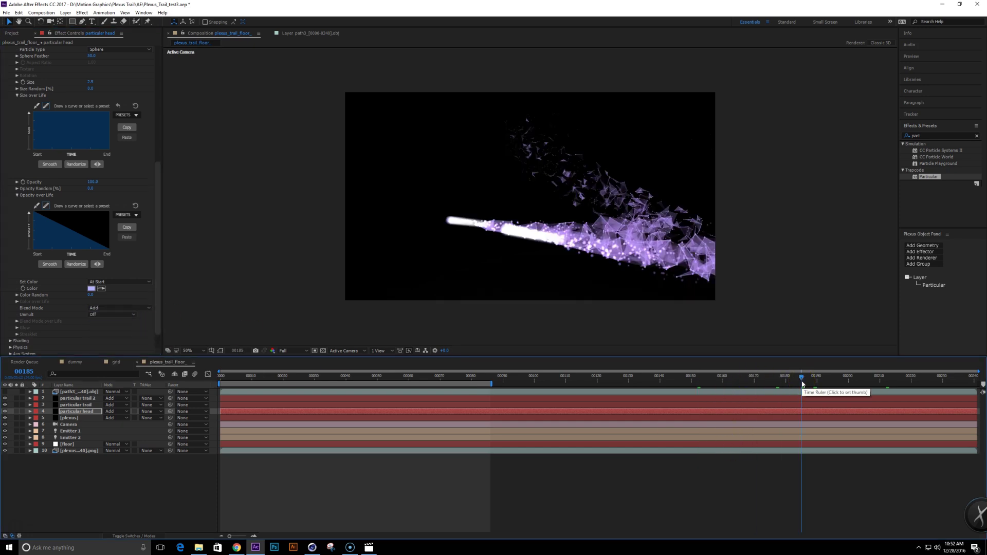
Step: Create a new solid layer named lux
{"action": "left_click", "coordinate": [90, 508]}
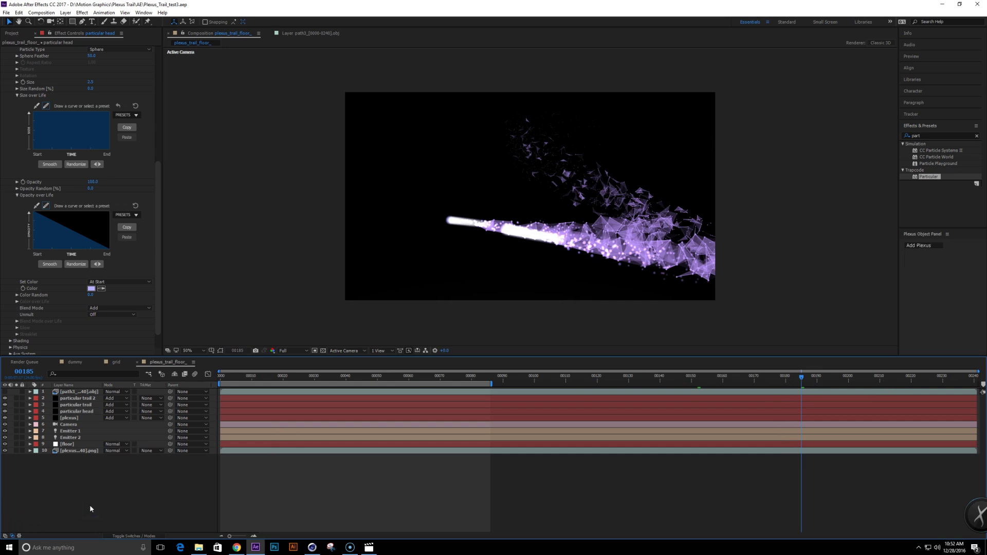
{"action": "key", "text": "ctrl+y"}
{"action": "type", "text": "lux"}
{"action": "key", "text": "Return"}
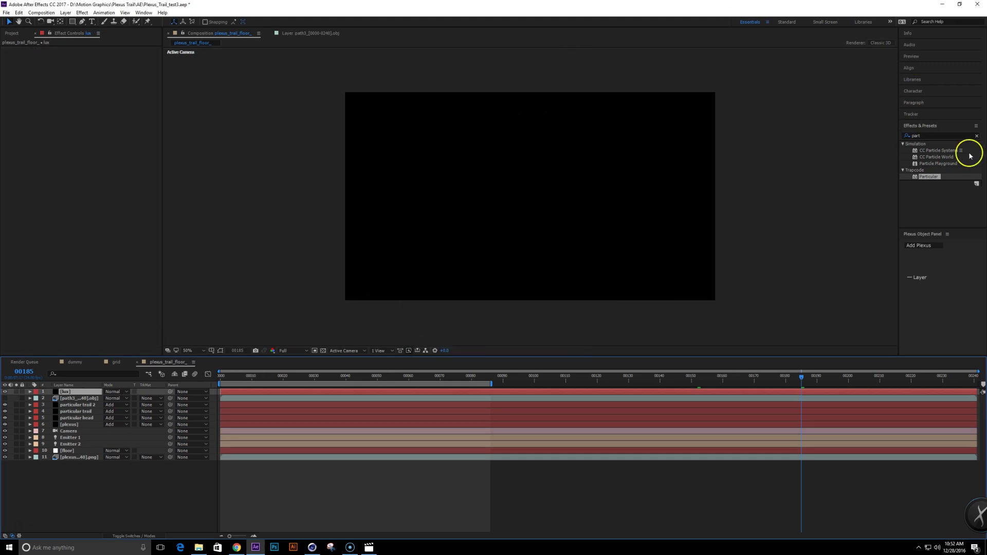
Step: Find the Trapcode Lux effect and apply it to the lux layer
{"action": "left_click", "coordinate": [929, 135]}
{"action": "type", "text": "lux"}
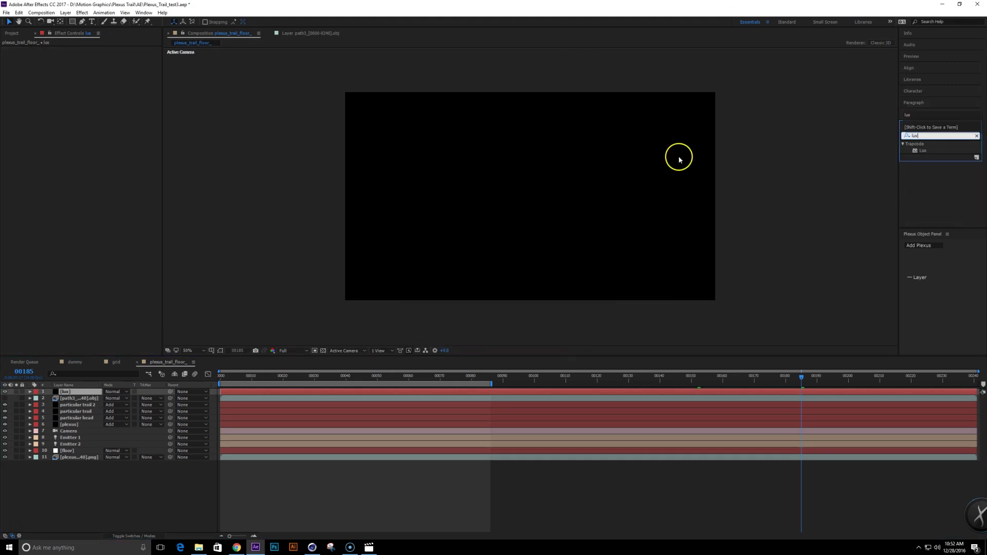
{"action": "double_click", "coordinate": [923, 151]}
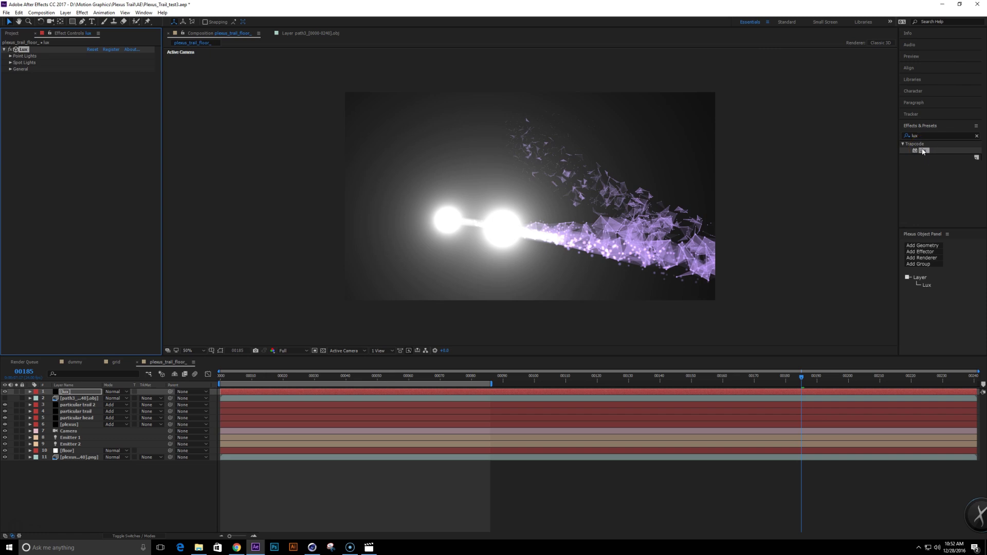
{"action": "left_click", "coordinate": [68, 392]}
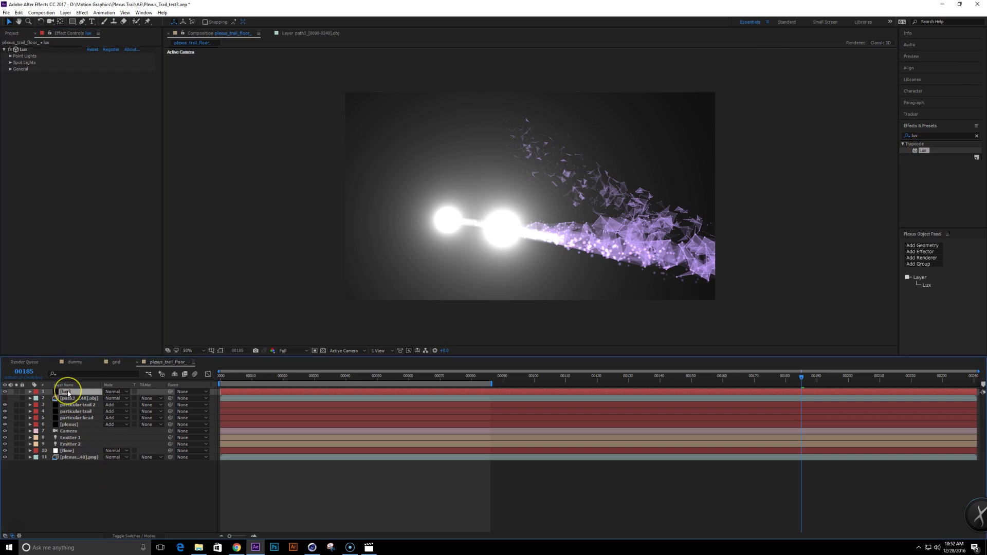
Step: Reveal the light options of Emitter 1 and Emitter 2 and remove the Color keyframes from both lights
{"action": "left_click", "coordinate": [69, 438]}
{"action": "left_click", "coordinate": [71, 444], "text": "shift"}
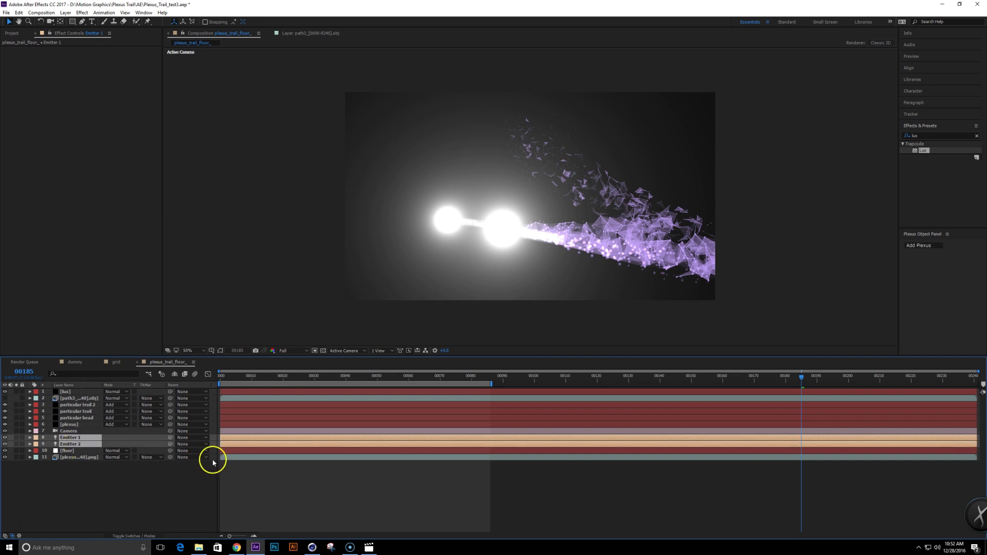
{"action": "key", "text": "a"}
{"action": "key", "text": "a"}
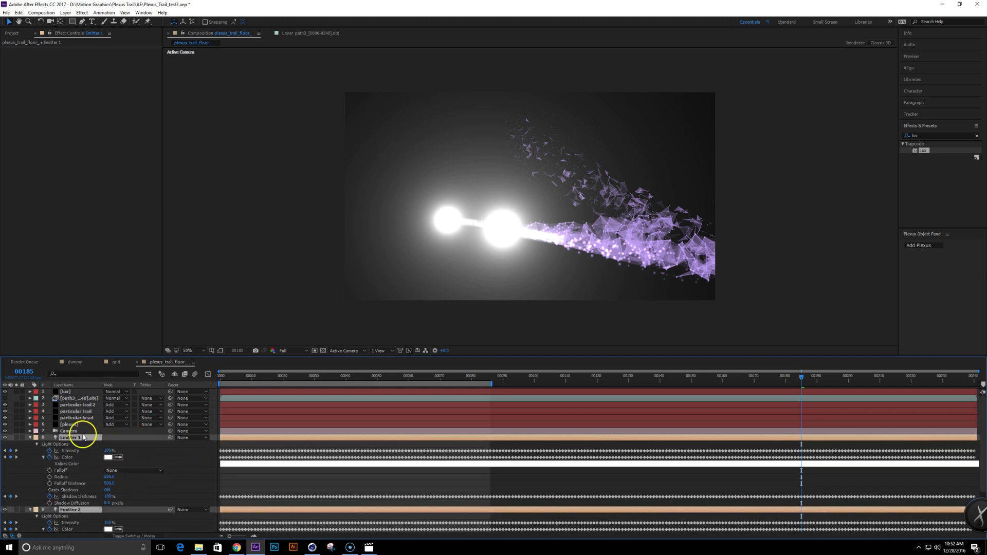
{"action": "scroll", "coordinate": [73, 425], "scroll_direction": "down", "scroll_amount": 2}
{"action": "left_click", "coordinate": [44, 418]}
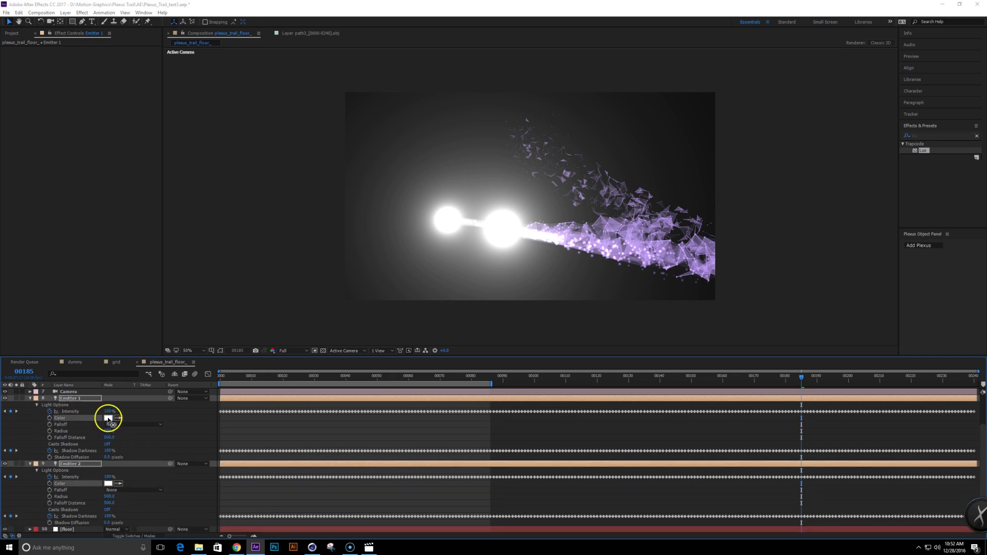
Step: Change the light Color of both emitters to a light bluish purple
{"action": "left_click", "coordinate": [108, 417]}
{"action": "left_click", "coordinate": [469, 313]}
{"action": "left_click_drag", "start_coordinate": [469, 314], "coordinate": [472, 298]}
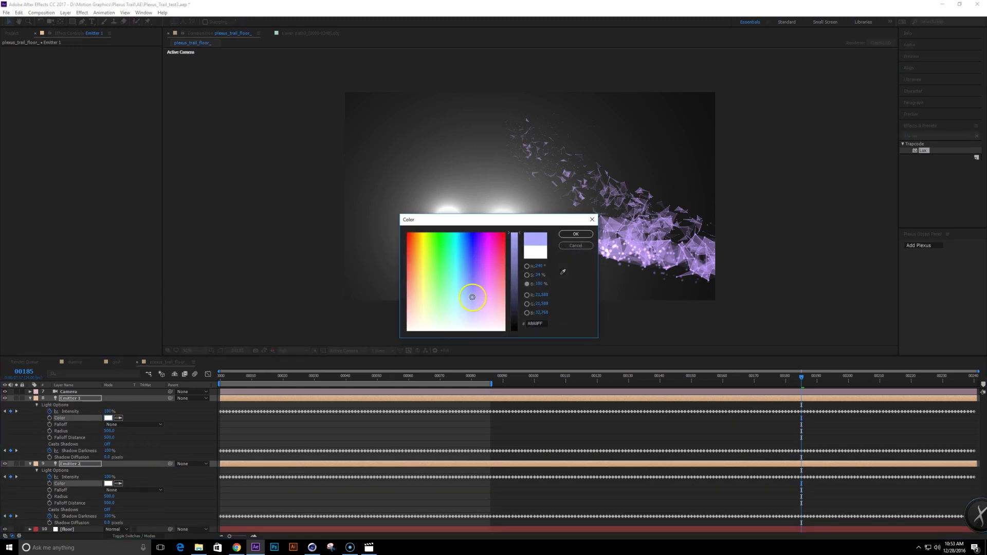
{"action": "left_click", "coordinate": [575, 234]}
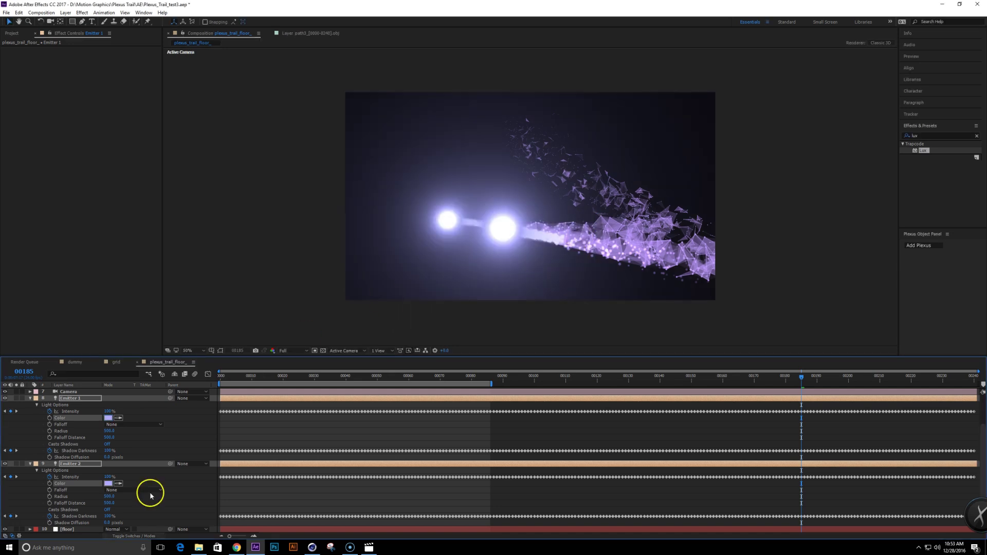
Step: Move the lux layer below the path3 OBJ layer and set its blending mode to Add
{"action": "scroll", "coordinate": [80, 456], "scroll_direction": "up", "scroll_amount": 3}
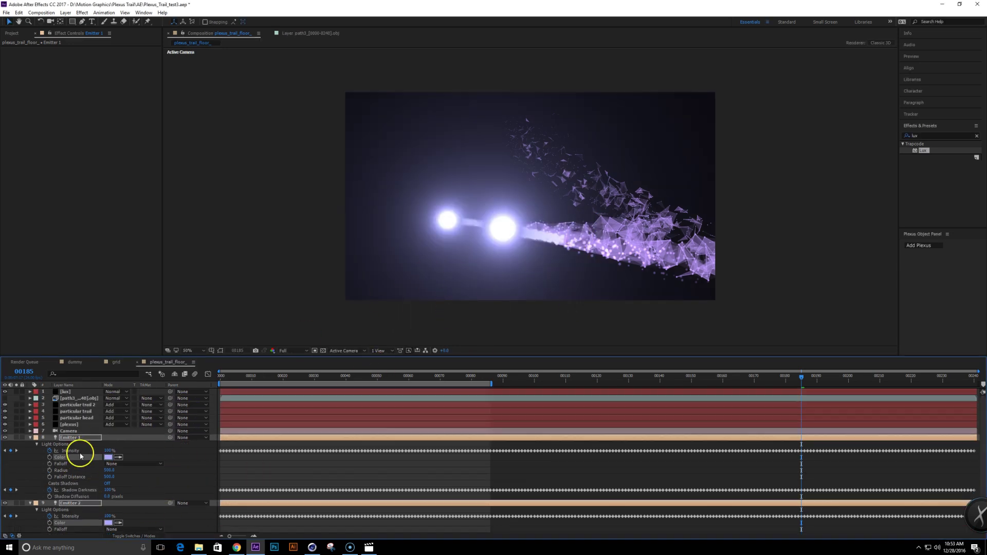
{"action": "left_click_drag", "start_coordinate": [65, 393], "coordinate": [77, 403]}
{"action": "left_click", "coordinate": [120, 398]}
Step: Lower the Intensity of the Lux effect's Point Lights on the lux layer
{"action": "left_click", "coordinate": [137, 139]}
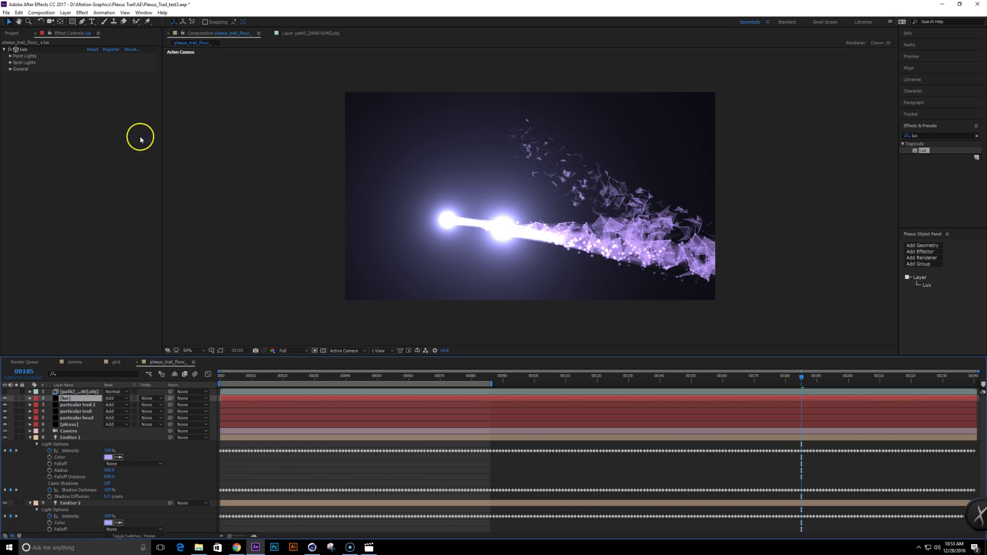
{"action": "left_click", "coordinate": [10, 56]}
{"action": "mouse_move", "coordinate": [96, 77]}
{"action": "left_mouse_down"}
{"action": "mouse_move", "coordinate": [87, 76]}
{"action": "mouse_move", "coordinate": [93, 83]}
{"action": "left_mouse_up"}
{"action": "left_click", "coordinate": [91, 76]}
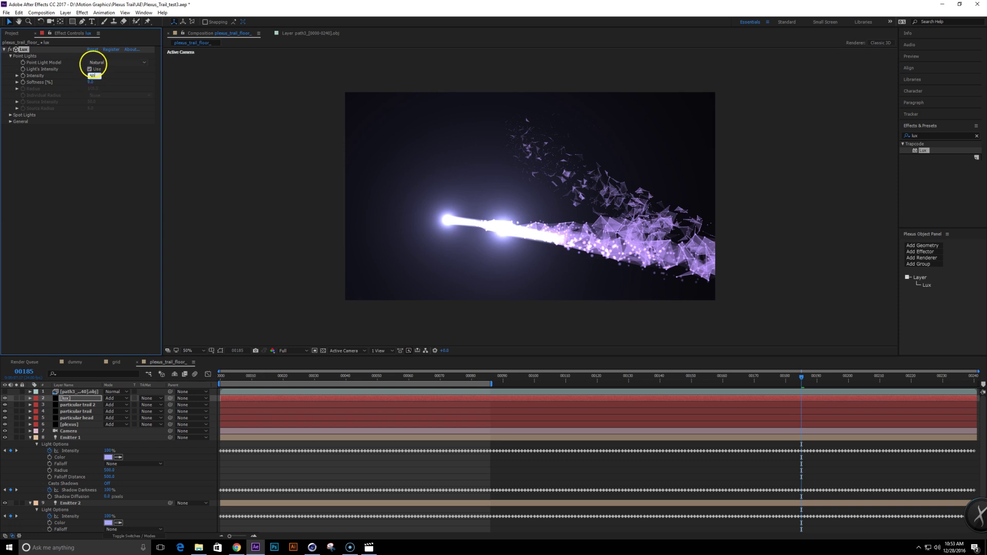
{"action": "key", "text": "Return"}
Step: Shift the composition's work area toward the later frames
{"action": "left_click_drag", "start_coordinate": [423, 381], "coordinate": [652, 409]}
{"action": "left_click", "coordinate": [667, 391]}
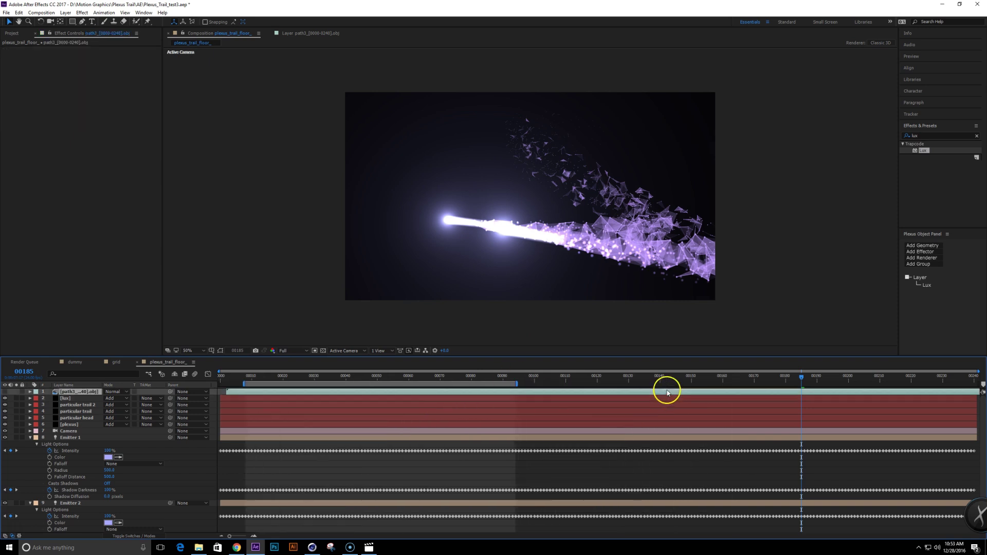
Step: Go to frame 184 and search the effects for "curv"
{"action": "left_click", "coordinate": [707, 383]}
{"action": "left_click", "coordinate": [799, 380]}
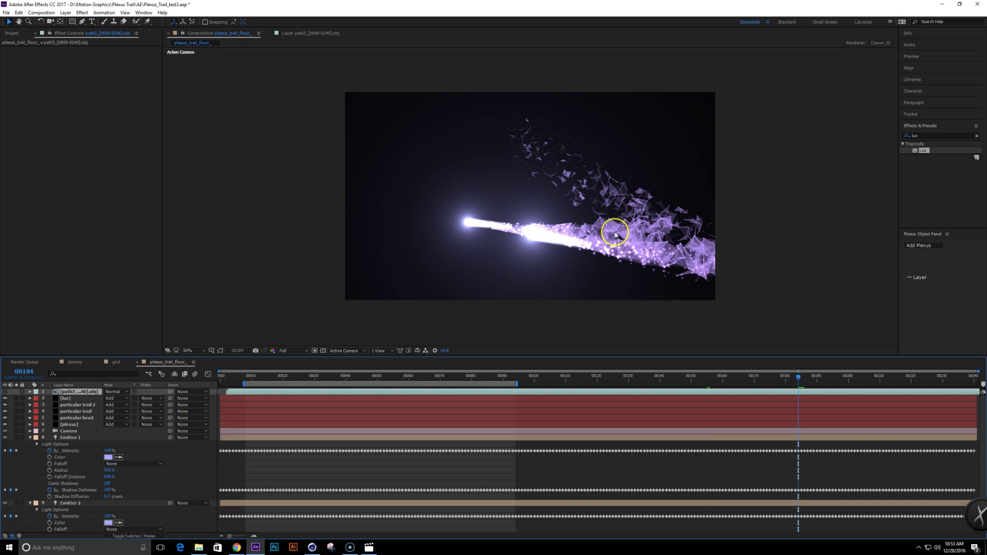
{"action": "left_click", "coordinate": [941, 135]}
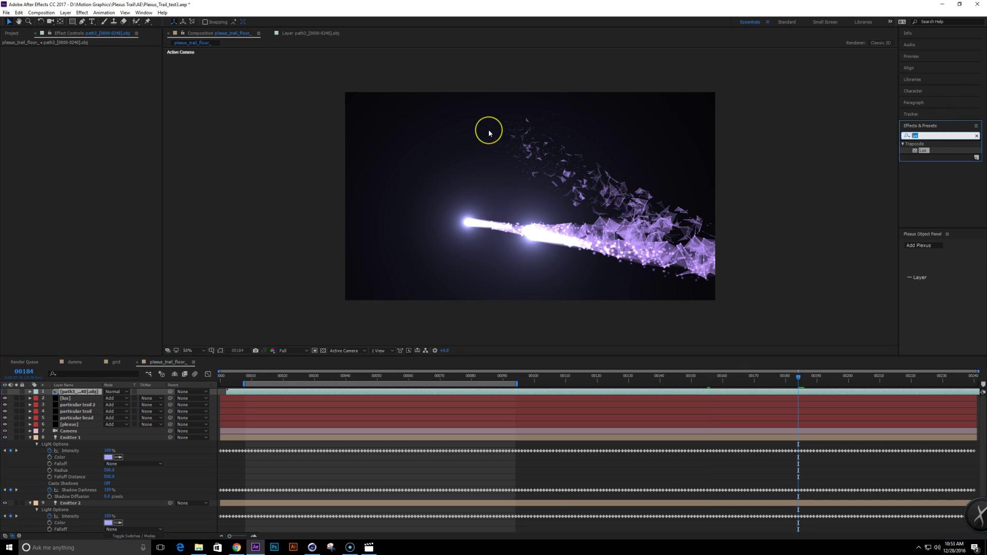
{"action": "type", "text": "curv"}
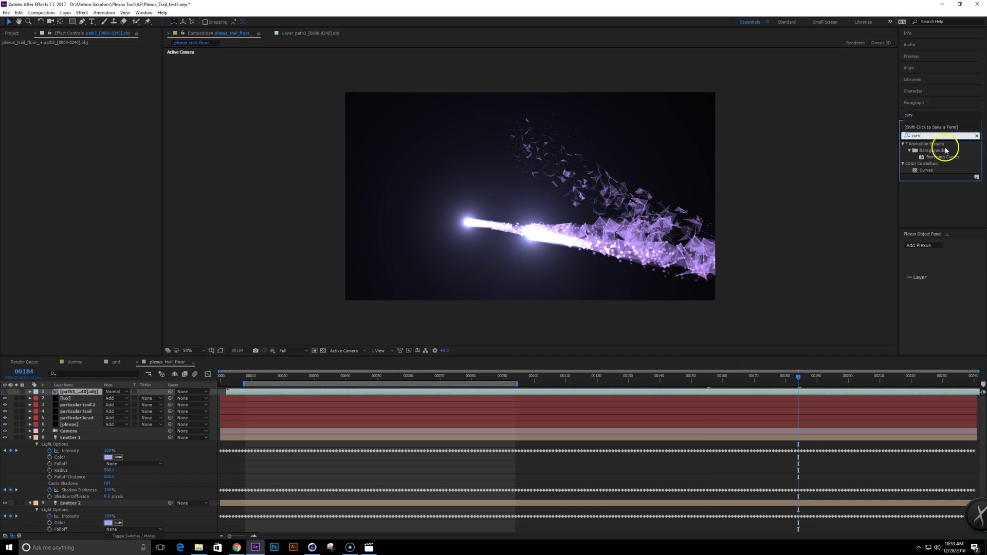
{"action": "left_click", "coordinate": [927, 170]}
{"action": "double_click", "coordinate": [927, 170]}
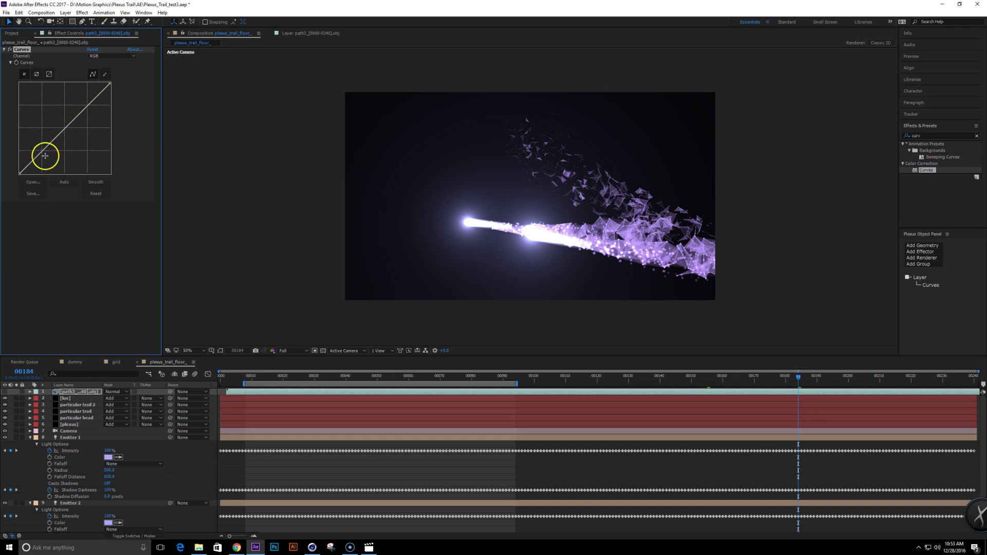
{"action": "key", "text": "Delete"}
Step: Apply the Curves effect to the lux layer and pull the lower part of its RGB curve down
{"action": "left_click", "coordinate": [69, 399]}
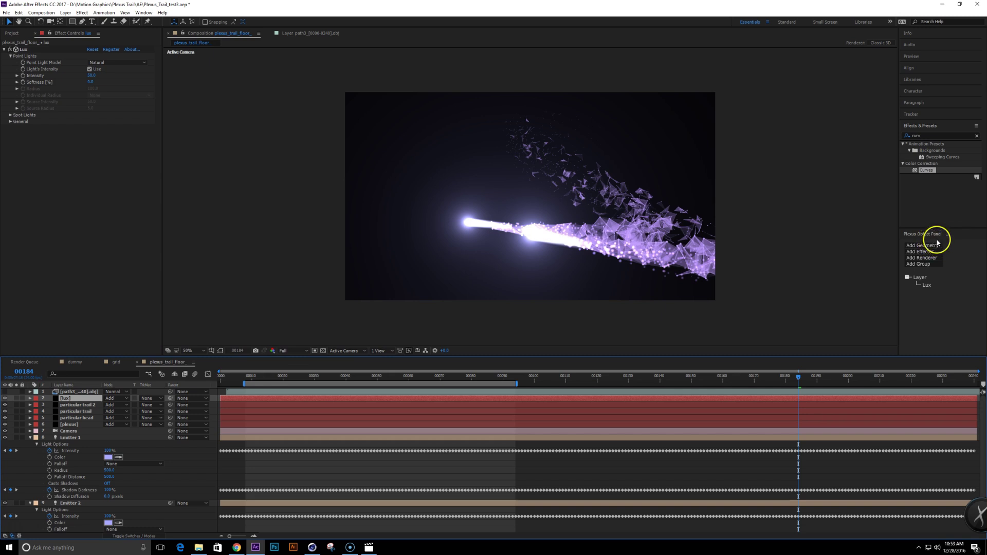
{"action": "double_click", "coordinate": [925, 171]}
{"action": "left_click_drag", "start_coordinate": [40, 221], "coordinate": [43, 237]}
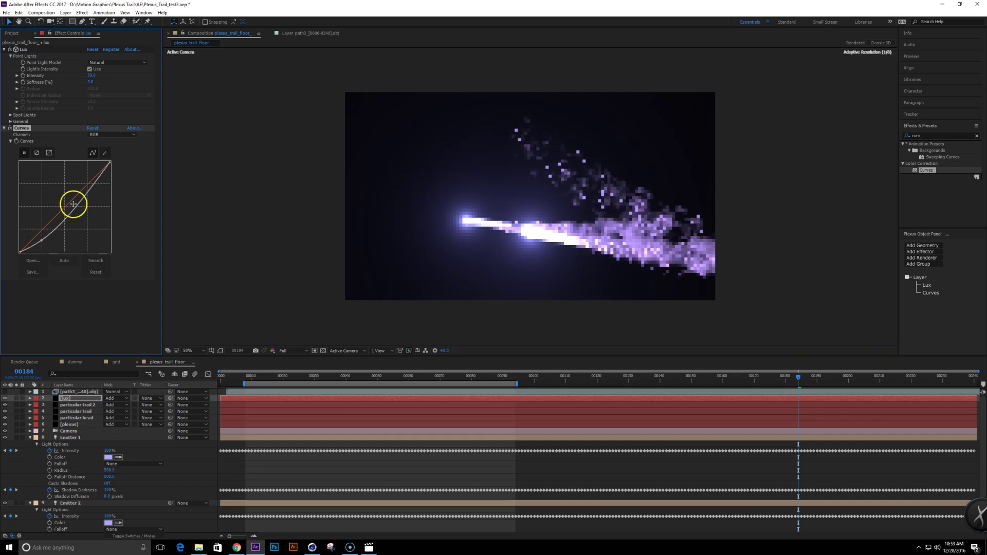
Step: Switch the lux layer's Curves effect to the Red channel and slightly lower the curve just above its midpoint
{"action": "left_click", "coordinate": [115, 134]}
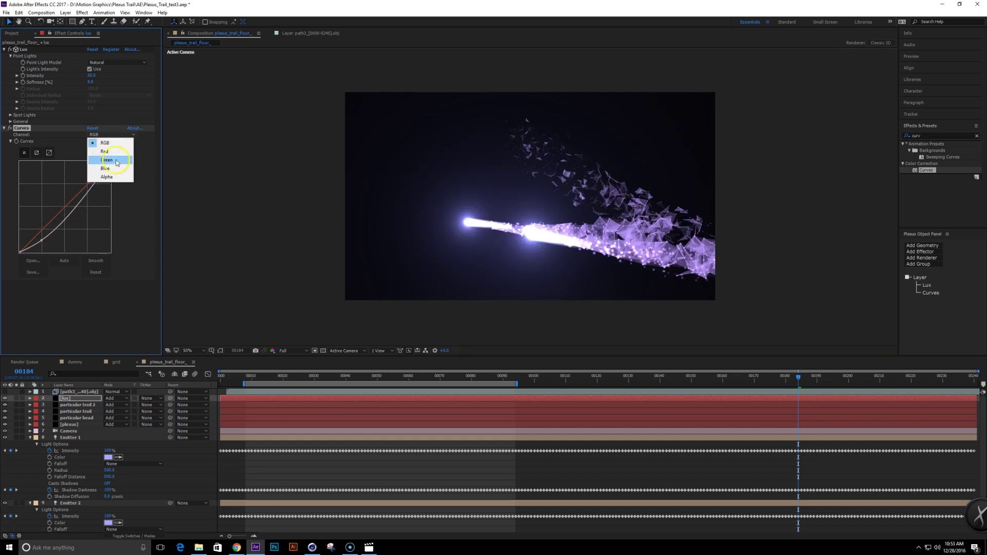
{"action": "left_click", "coordinate": [118, 157]}
{"action": "left_click_drag", "start_coordinate": [71, 198], "coordinate": [74, 203]}
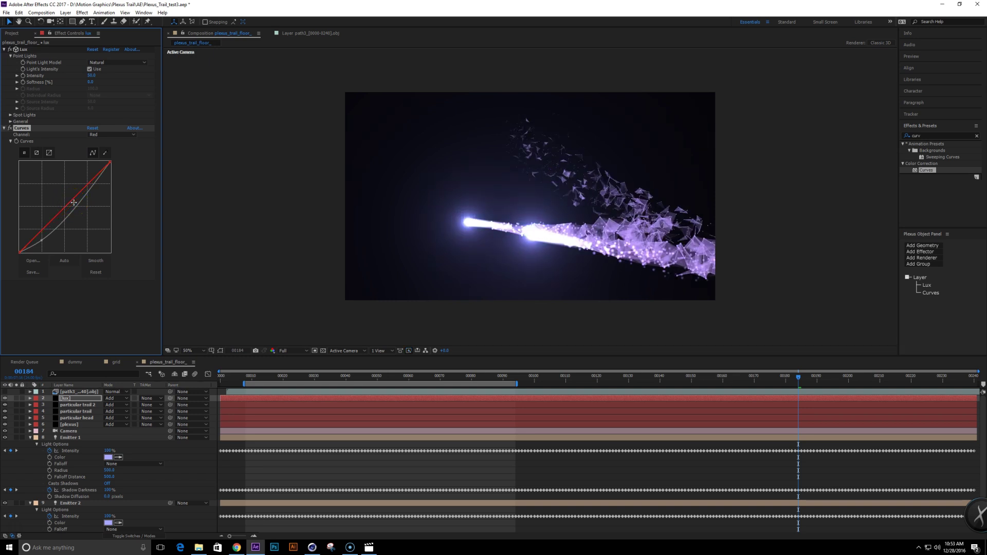
Step: Compare the frame with the lux layer hidden and shown, and check the composition at frames 213 and 127
{"action": "left_click", "coordinate": [5, 398]}
{"action": "left_click", "coordinate": [5, 398]}
{"action": "left_click", "coordinate": [889, 379]}
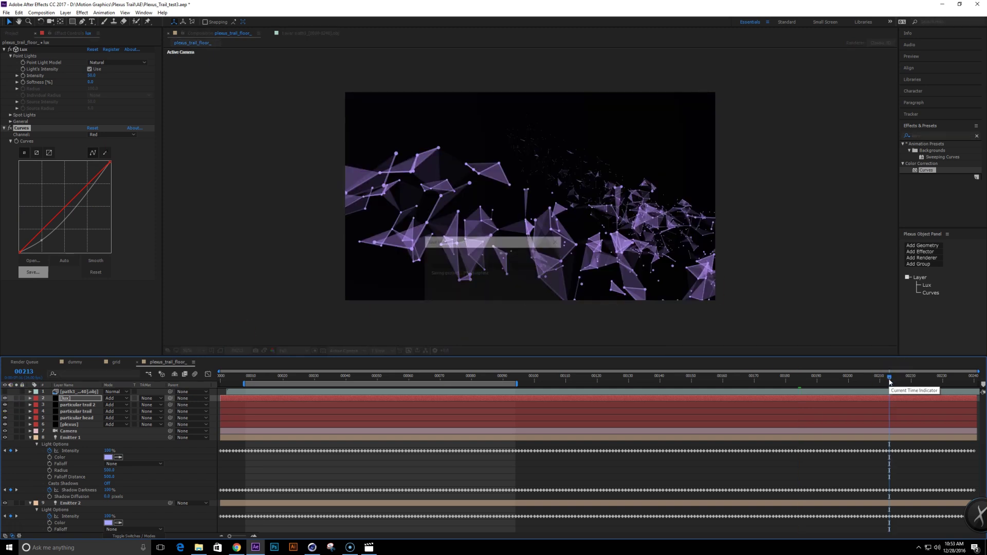
{"action": "left_click", "coordinate": [619, 378]}
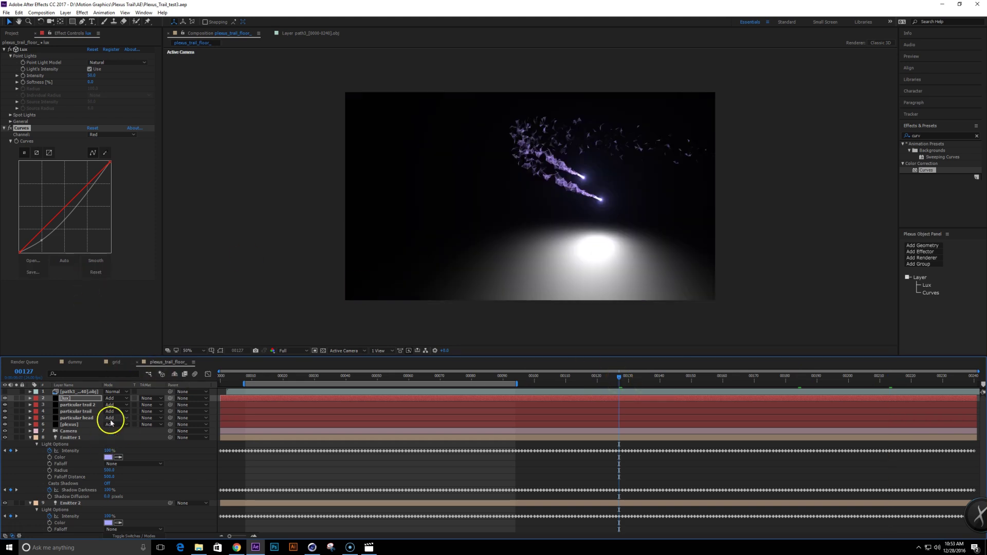
Step: Create a new solid named "optical flares" directly above the lux layer
{"action": "left_click", "coordinate": [71, 399]}
{"action": "key", "text": "ctrl+y"}
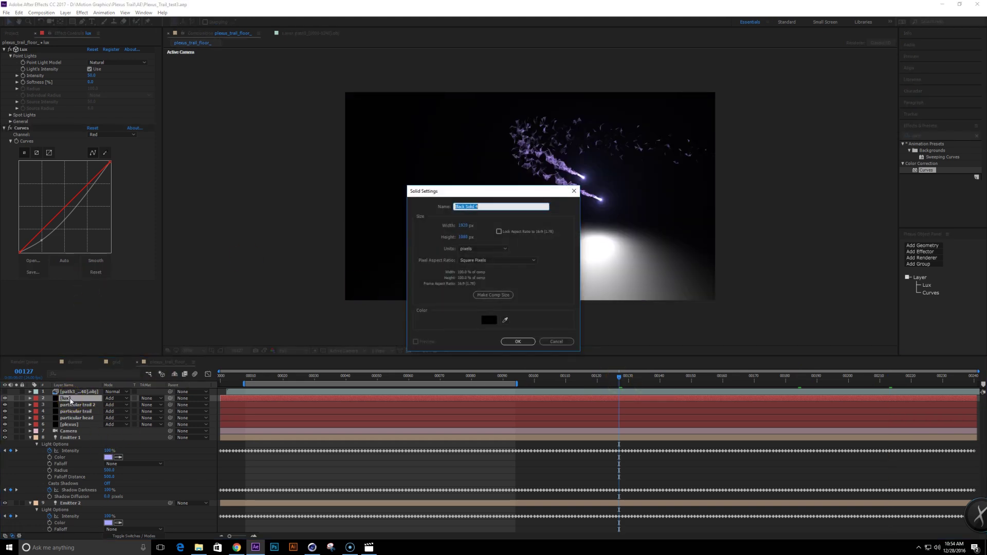
{"action": "type", "text": "optical flares"}
{"action": "key", "text": "Return"}
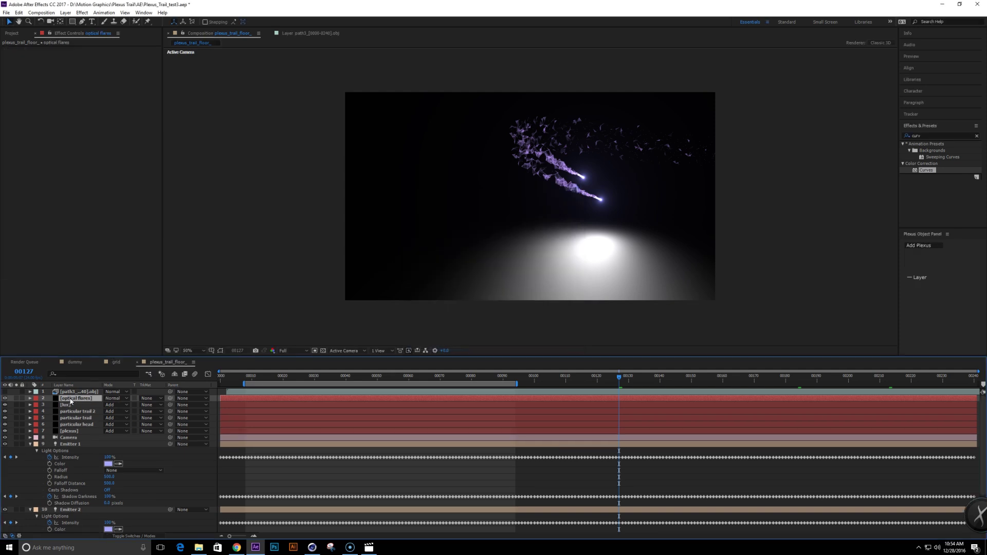
Step: Find the Optical Flares effect and apply it to the optical flares solid
{"action": "double_click", "coordinate": [930, 136]}
{"action": "type", "text": "opti"}
{"action": "double_click", "coordinate": [925, 165]}
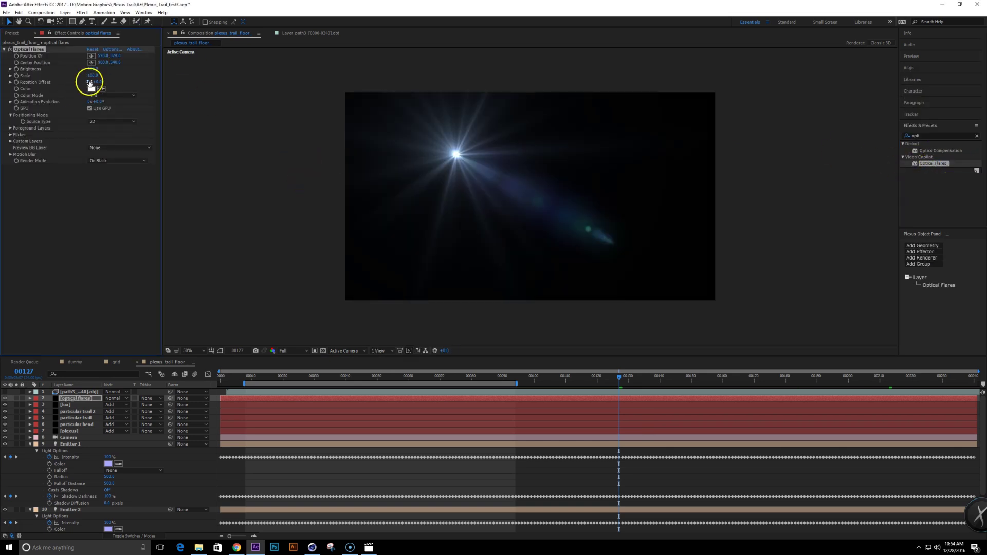
Step: Set the flare's positioning source type to Track Lights and the optical flares layer's blending mode to Add
{"action": "left_click", "coordinate": [129, 122]}
{"action": "left_click", "coordinate": [128, 149]}
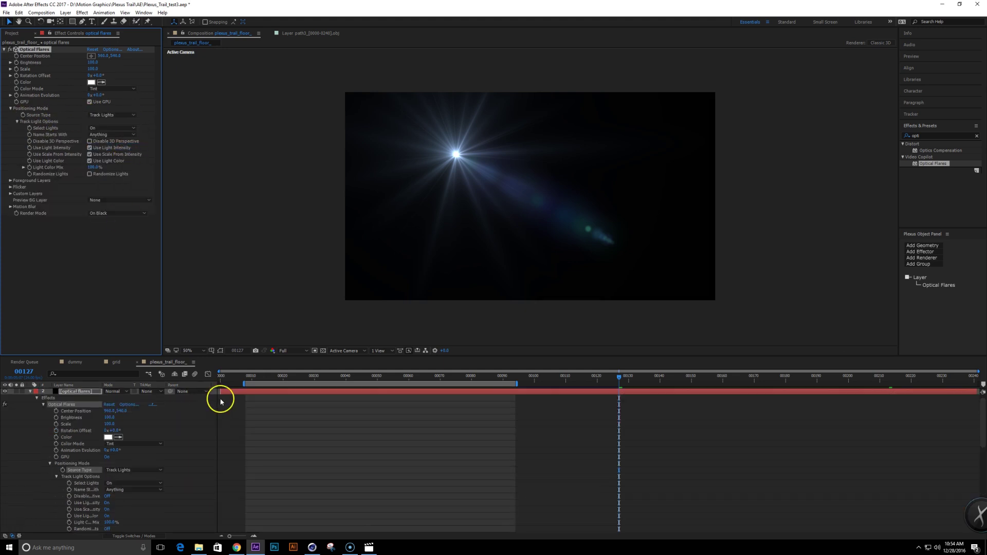
{"action": "left_click", "coordinate": [115, 392]}
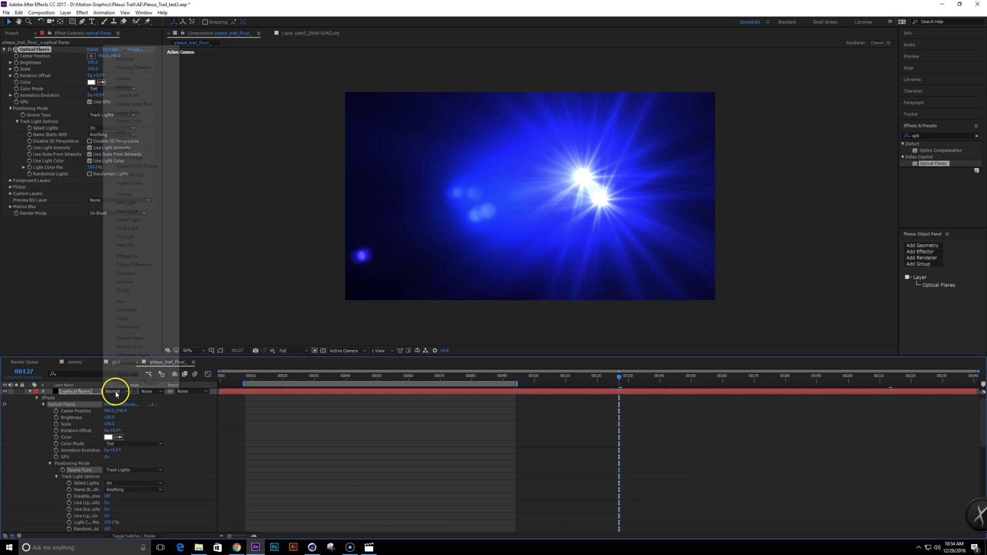
{"action": "left_click", "coordinate": [124, 132]}
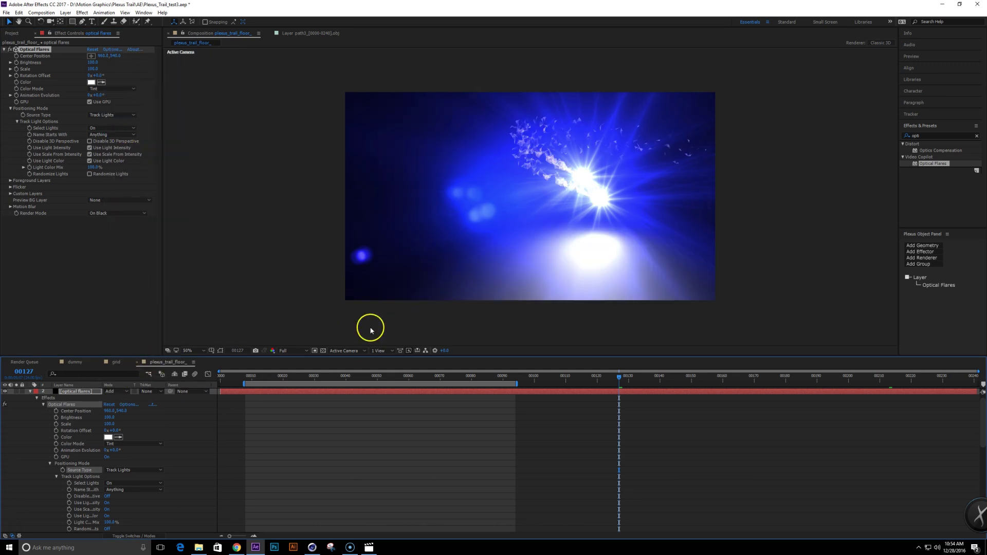
Step: Load the Blue Steel preset from the Natural Flares collection in the Optical Flares options and accept it
{"action": "left_click", "coordinate": [109, 51]}
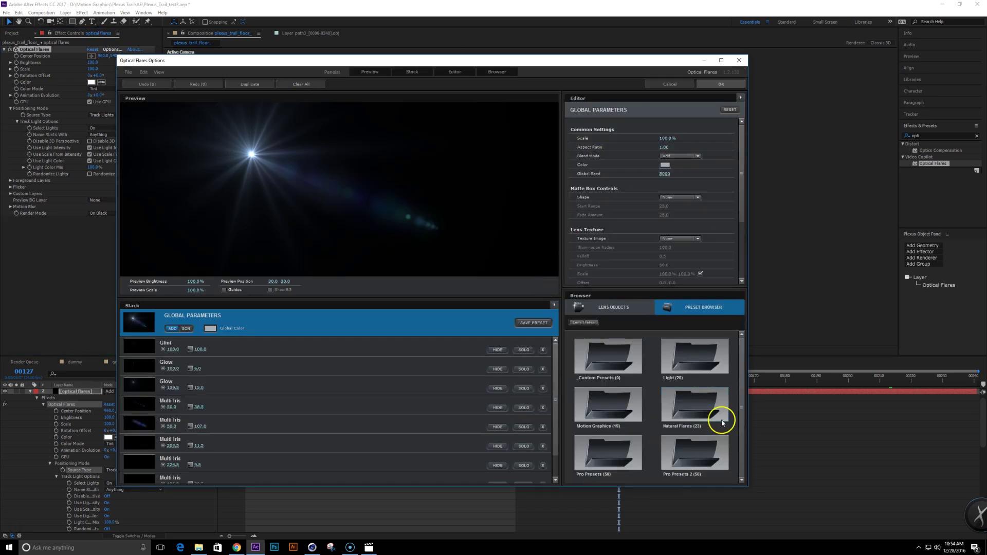
{"action": "double_click", "coordinate": [683, 409]}
{"action": "scroll", "coordinate": [681, 409], "scroll_direction": "down", "scroll_amount": 1}
{"action": "scroll", "coordinate": [681, 410], "scroll_direction": "down", "scroll_amount": 1}
{"action": "left_click", "coordinate": [619, 450]}
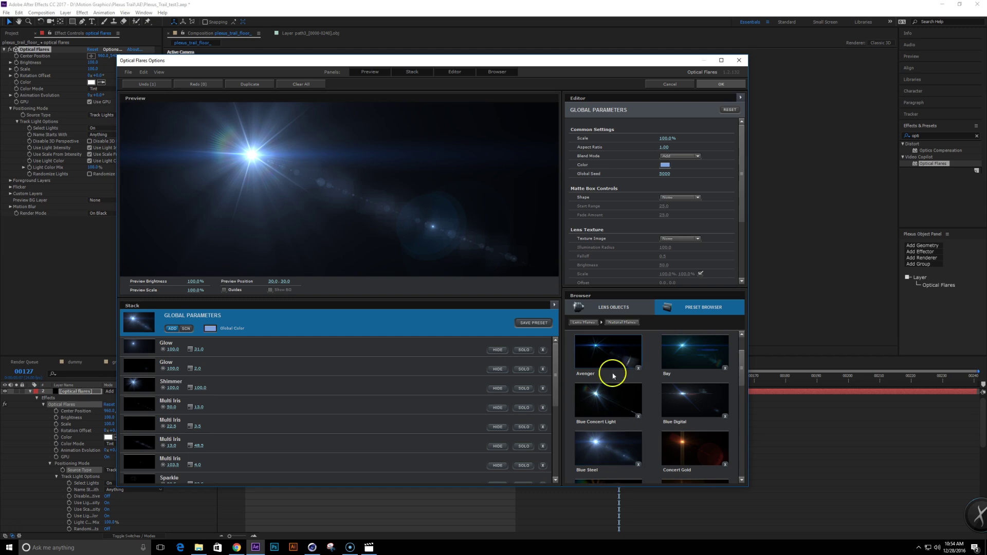
{"action": "left_click", "coordinate": [721, 84]}
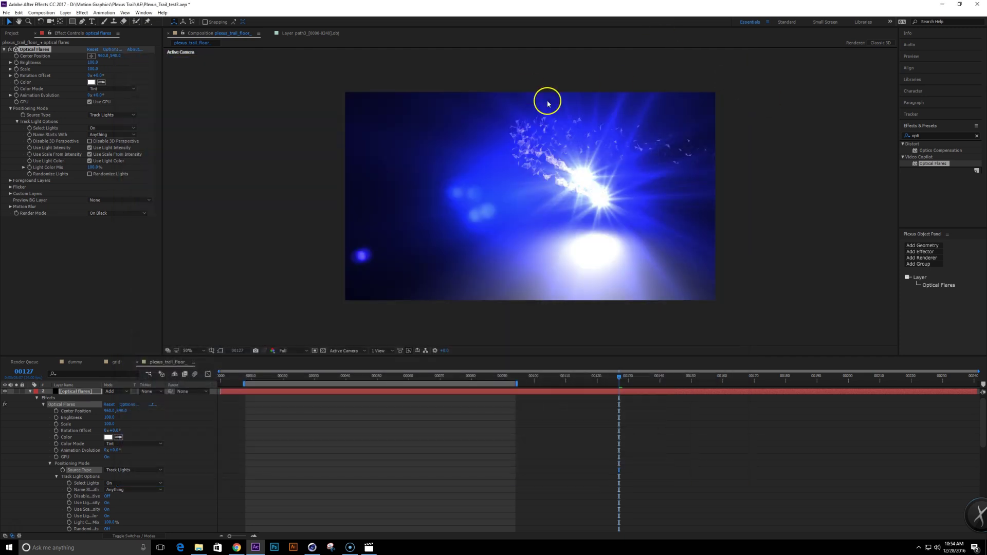
Step: Set the flare's scale and brightness to 20, and compare the frame with the optical flares layer hidden and shown
{"action": "left_click", "coordinate": [91, 69]}
{"action": "type", "text": "20"}
{"action": "left_click", "coordinate": [92, 63]}
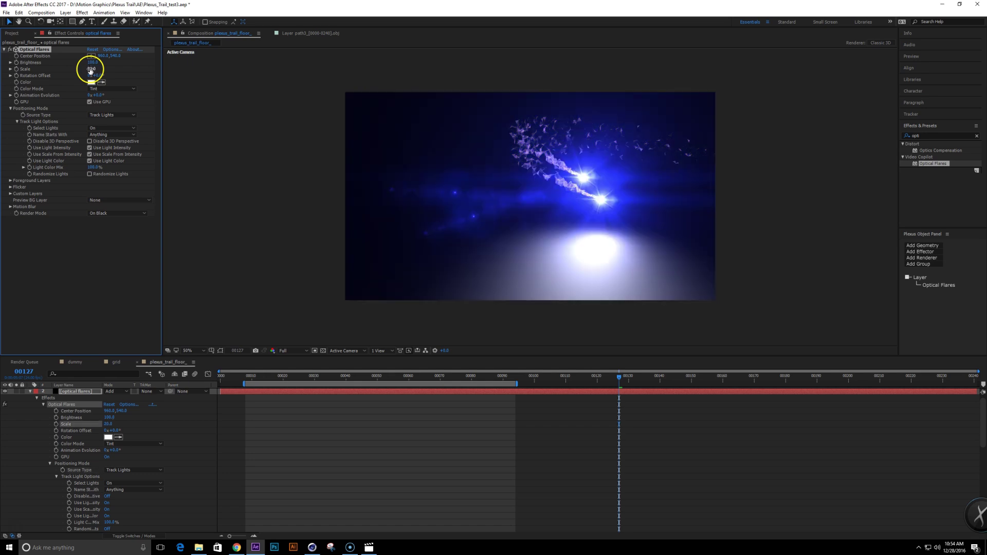
{"action": "type", "text": "20"}
{"action": "key", "text": "Return"}
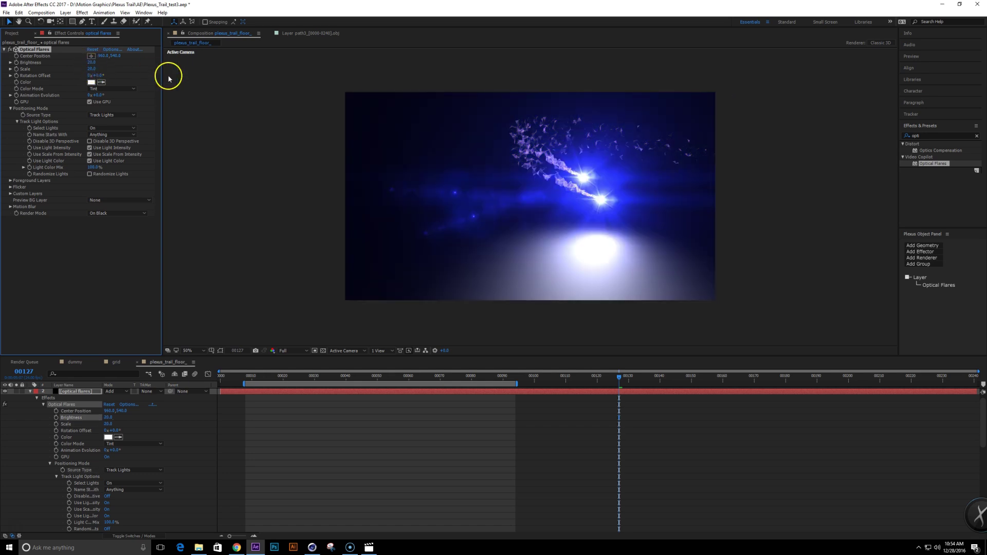
{"action": "left_click", "coordinate": [5, 392]}
{"action": "left_click", "coordinate": [5, 392]}
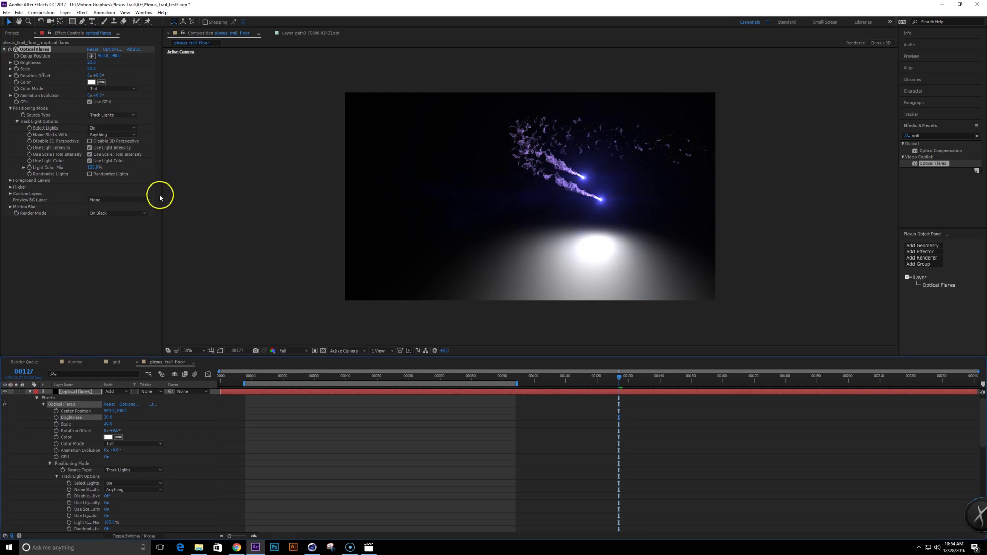
Step: Enable Randomize Lights for the flare and set its flicker speed and amount to 20
{"action": "left_click", "coordinate": [11, 187]}
{"action": "left_click", "coordinate": [90, 174]}
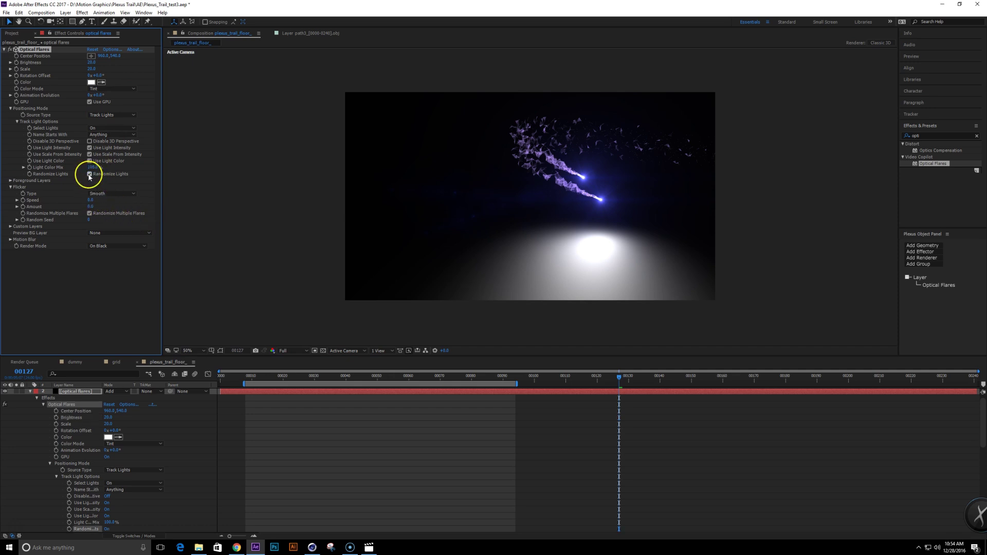
{"action": "left_click", "coordinate": [91, 200]}
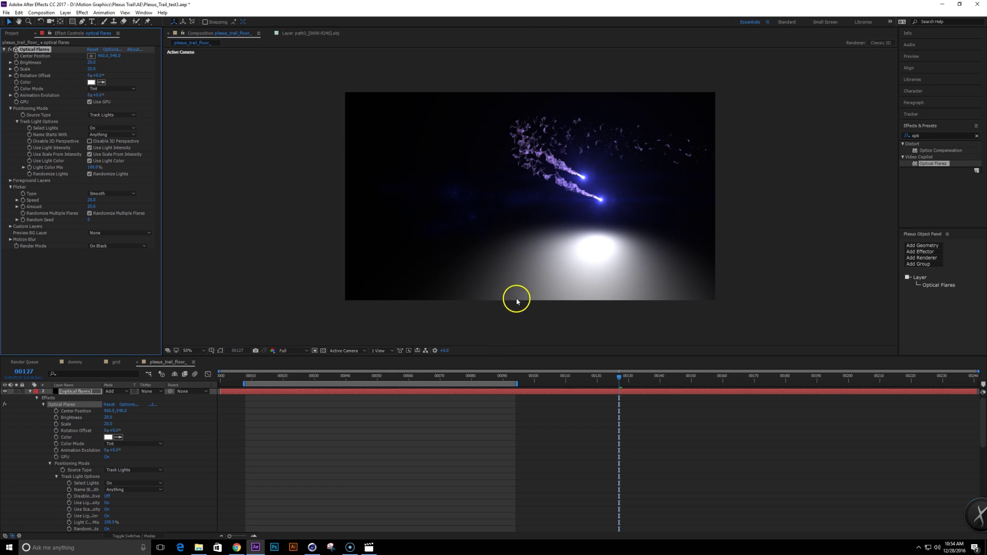
Step: Check the flares at frames 163, 206 and 149, collapsing the optical flares layer's properties
{"action": "left_click_drag", "start_coordinate": [646, 376], "coordinate": [731, 389]}
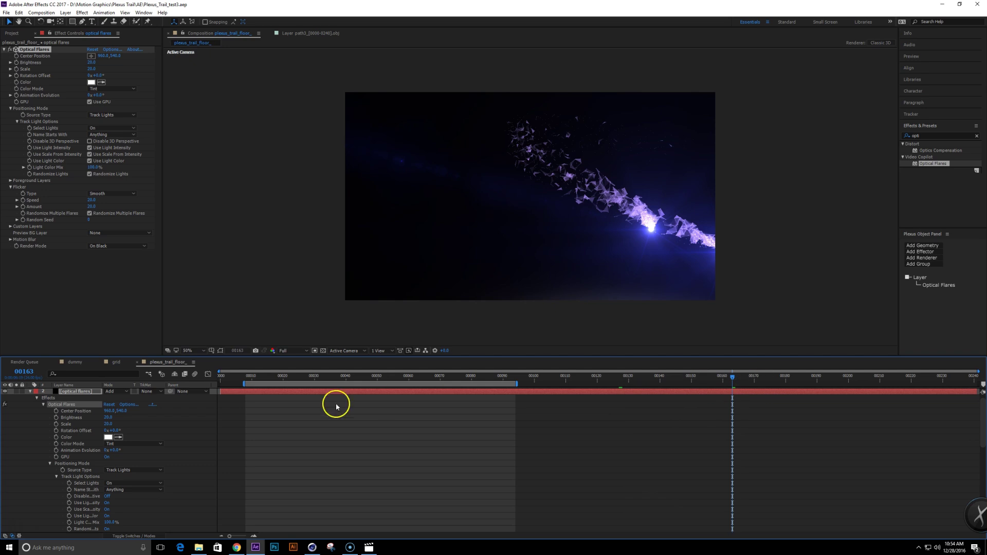
{"action": "left_click", "coordinate": [868, 379]}
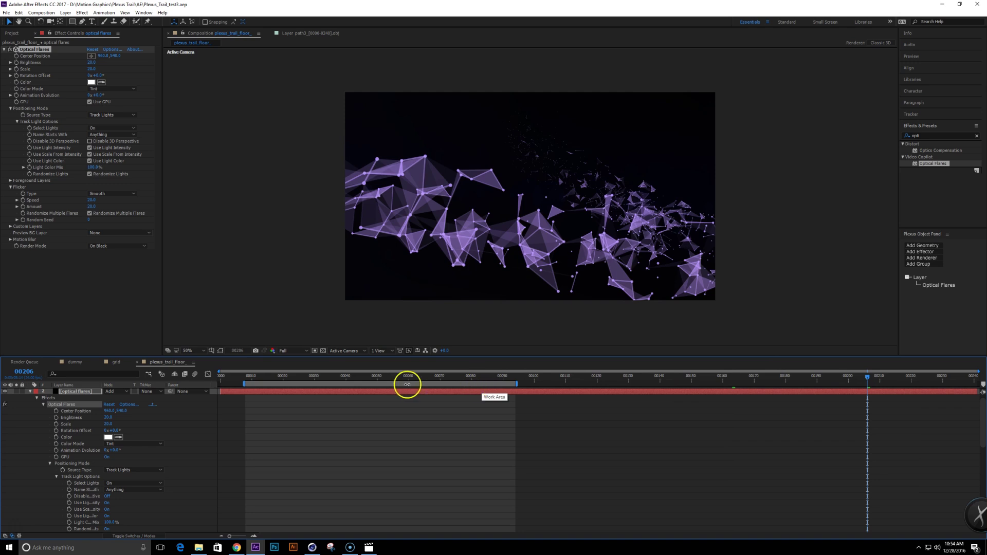
{"action": "left_click", "coordinate": [30, 391]}
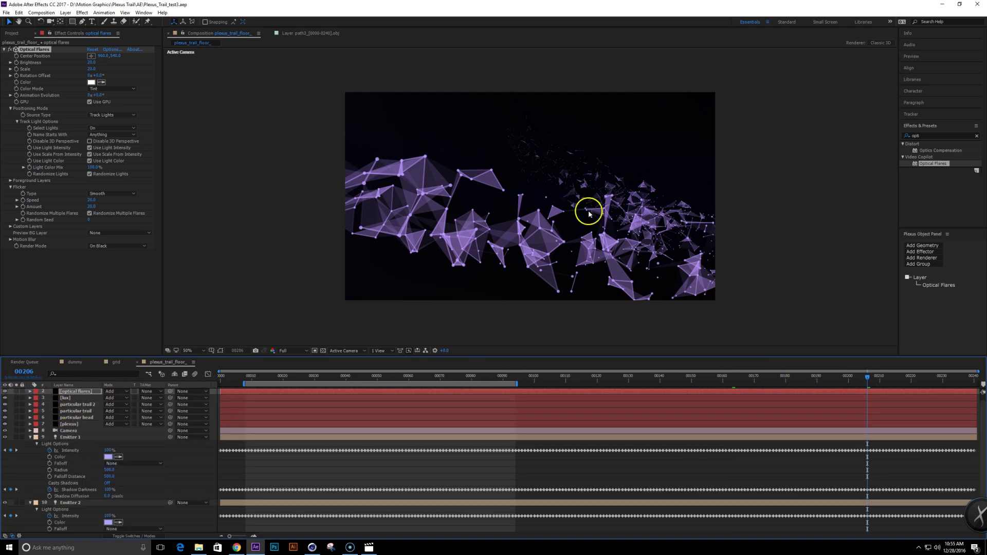
{"action": "left_click", "coordinate": [689, 377]}
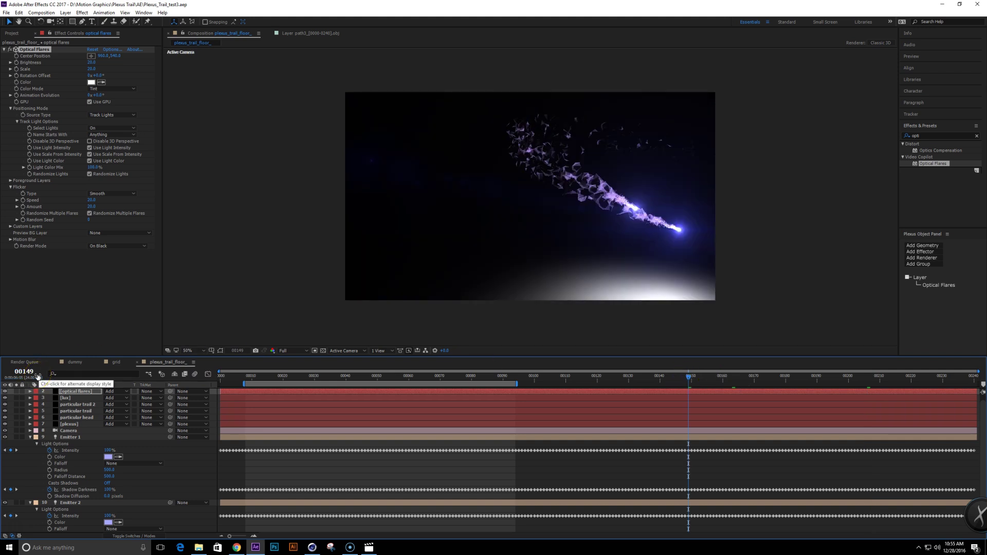
{"action": "left_click", "coordinate": [110, 483]}
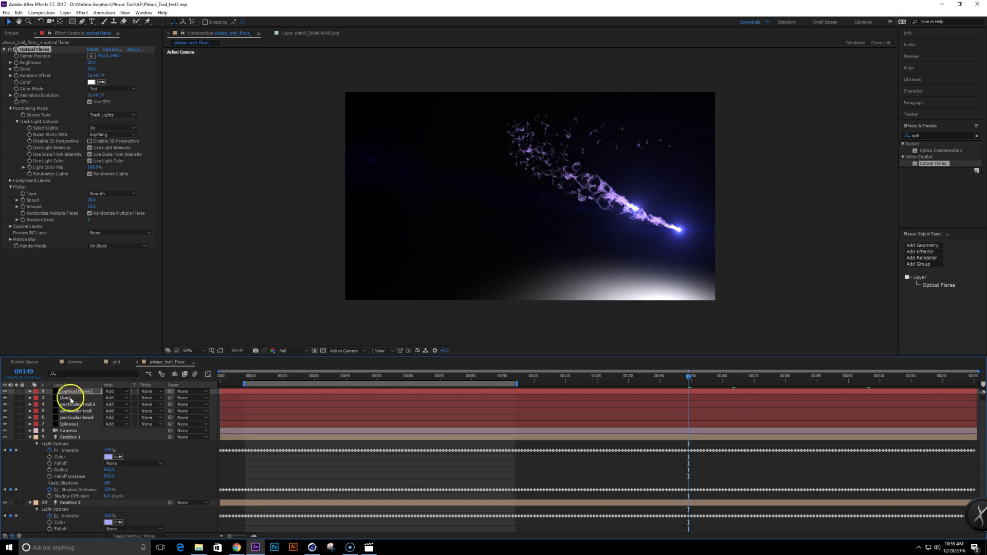
Step: Create an adjustment layer above the optical flares layer and rename it CC
{"action": "scroll", "coordinate": [93, 414], "scroll_direction": "up", "scroll_amount": 1}
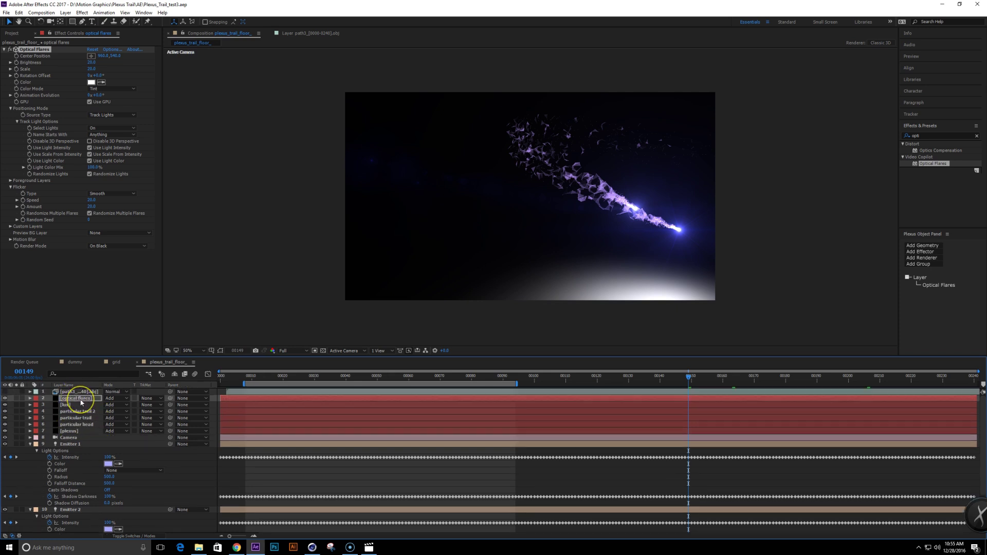
{"action": "key", "text": "ctrl+alt+y"}
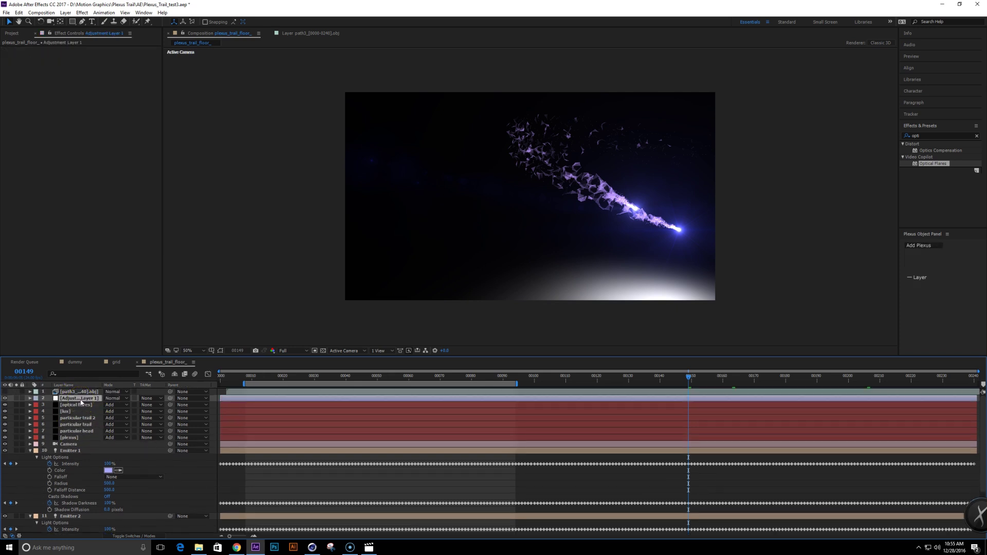
{"action": "left_click", "coordinate": [82, 399]}
{"action": "type", "text": "CC"}
{"action": "key", "text": "Return"}
Step: Apply the Curves effect to the CC layer and shape its RGB curve into a gentle S for more contrast
{"action": "left_click", "coordinate": [930, 136]}
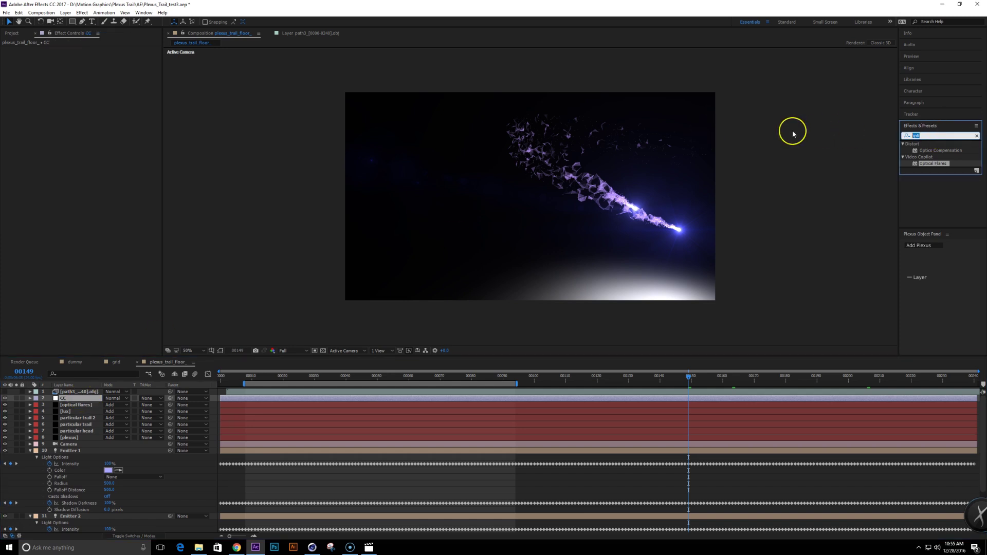
{"action": "type", "text": "curv"}
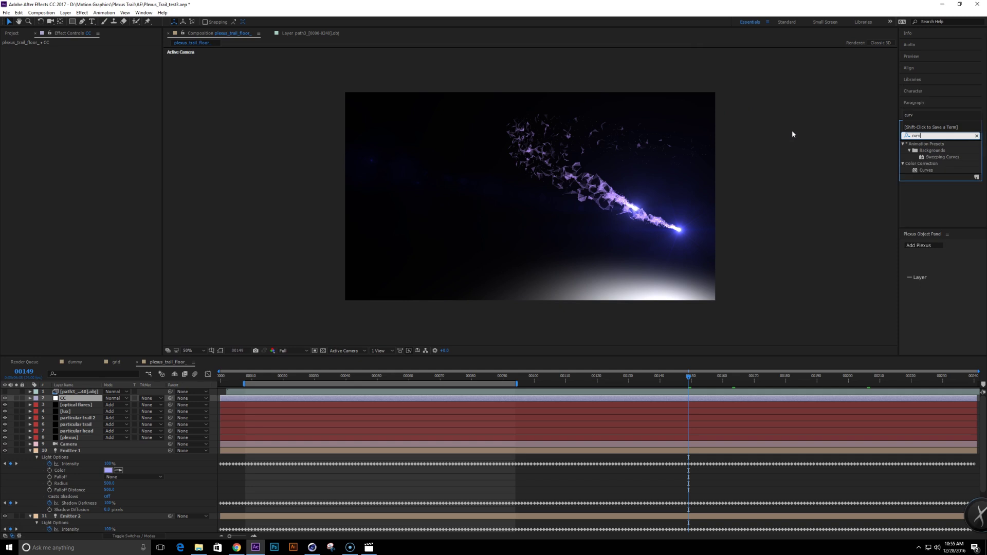
{"action": "left_click", "coordinate": [928, 171]}
{"action": "double_click", "coordinate": [928, 170]}
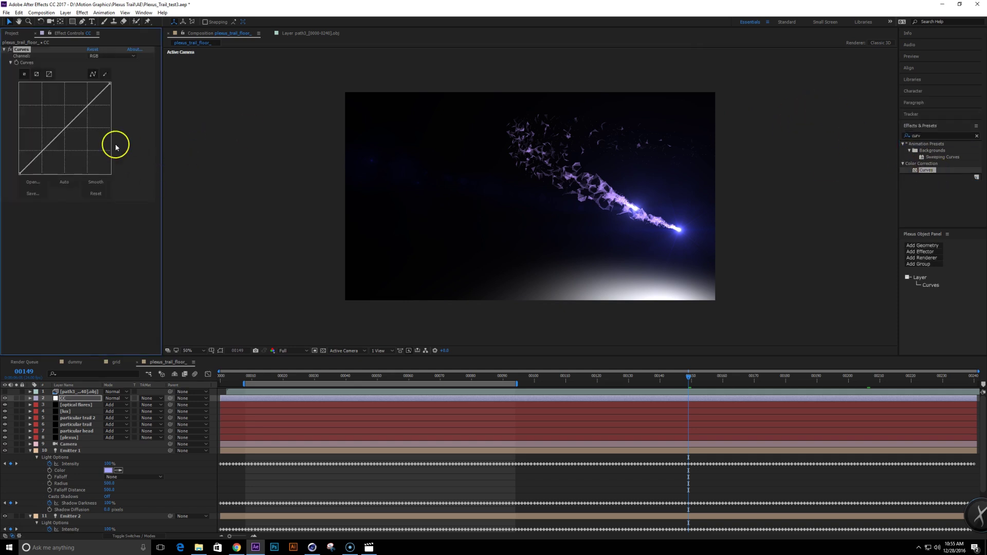
{"action": "left_click_drag", "start_coordinate": [88, 106], "coordinate": [45, 153]}
Step: Fine-tune the red and blue channel curves of the CC layer's Curves effect
{"action": "left_click", "coordinate": [109, 56]}
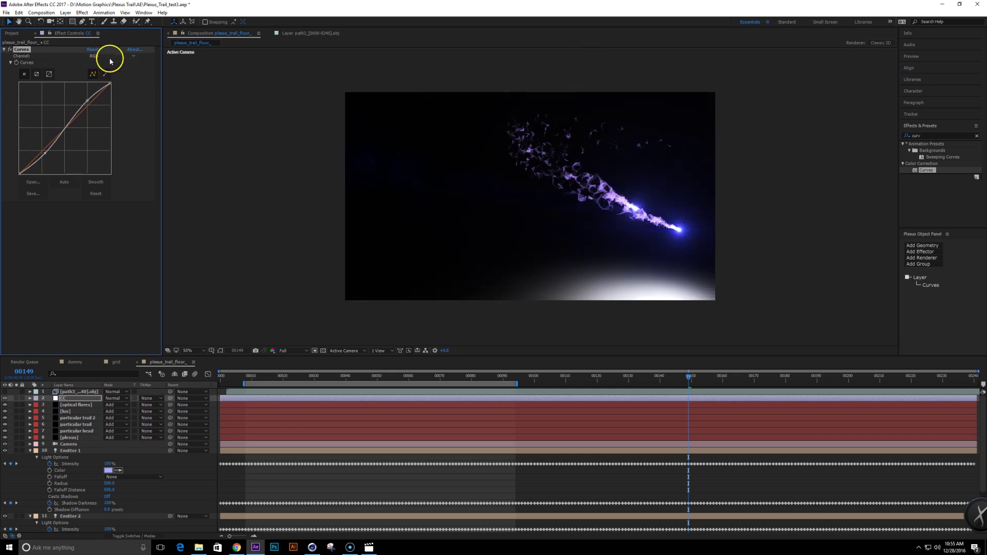
{"action": "left_click", "coordinate": [117, 93]}
{"action": "left_click_drag", "start_coordinate": [84, 106], "coordinate": [112, 102]}
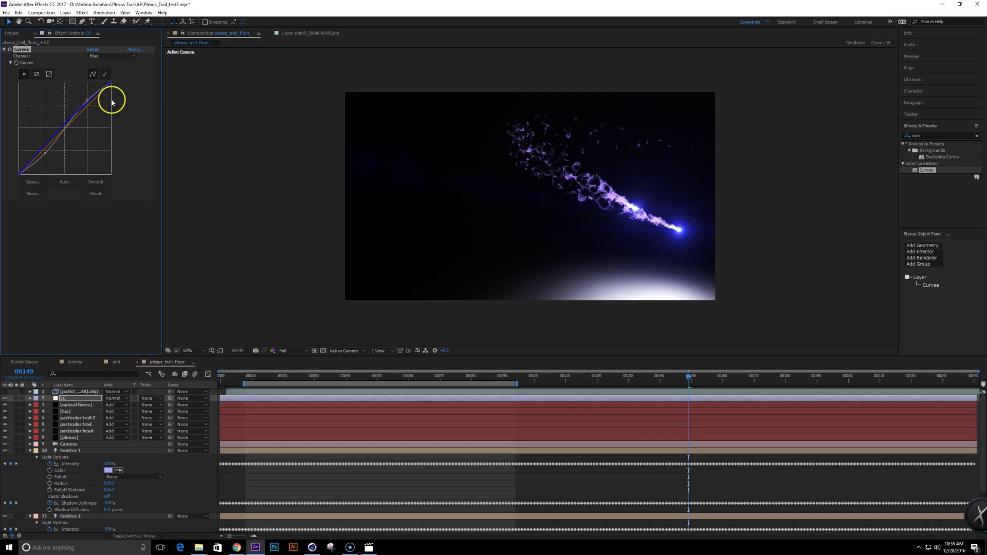
Step: Apply the Glow effect to the CC layer, widening its glow radius and lowering its intensity
{"action": "left_click", "coordinate": [945, 137]}
{"action": "type", "text": "glow"}
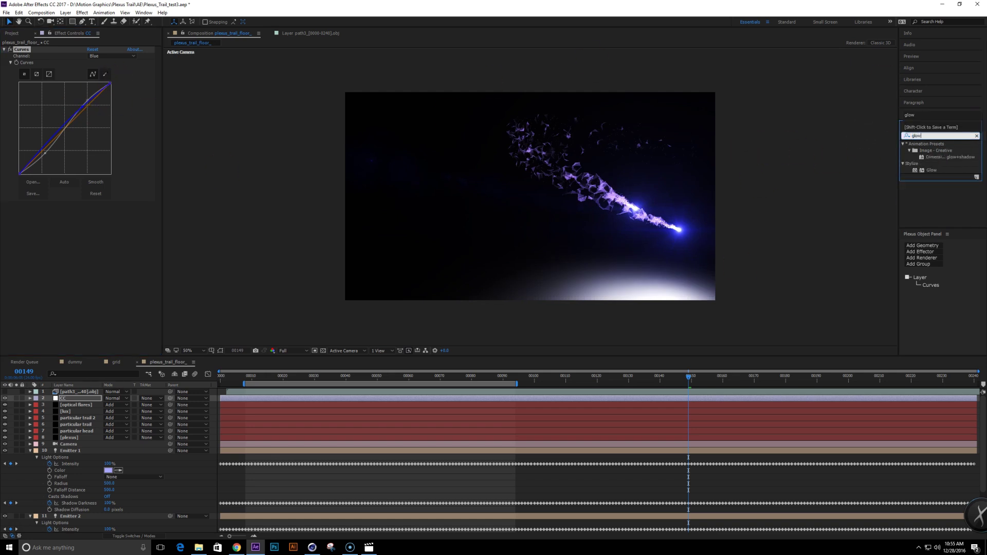
{"action": "left_click", "coordinate": [11, 33]}
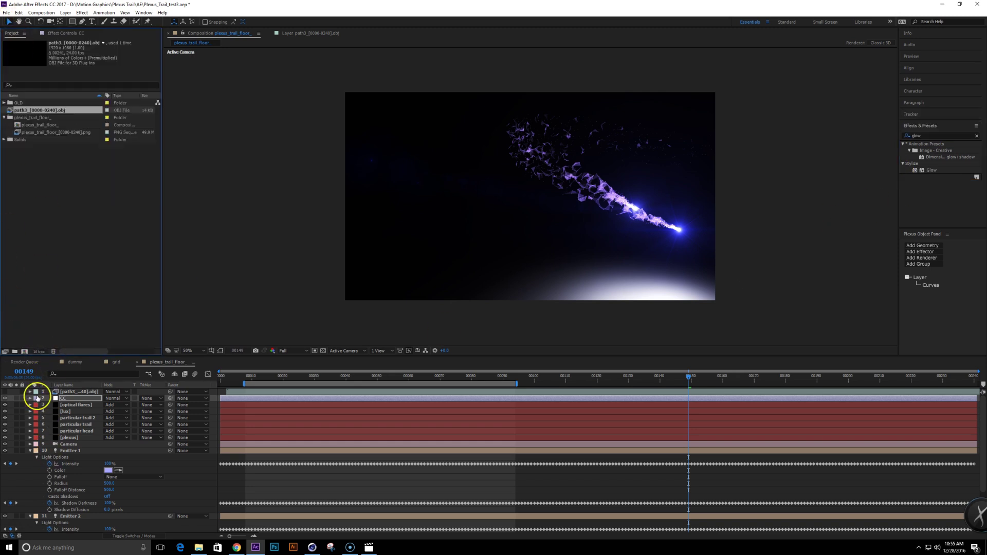
{"action": "left_click", "coordinate": [71, 35]}
{"action": "double_click", "coordinate": [931, 170]}
{"action": "mouse_move", "coordinate": [89, 226]}
{"action": "left_mouse_down"}
{"action": "mouse_move", "coordinate": [159, 223]}
{"action": "mouse_move", "coordinate": [90, 230]}
{"action": "left_mouse_up"}
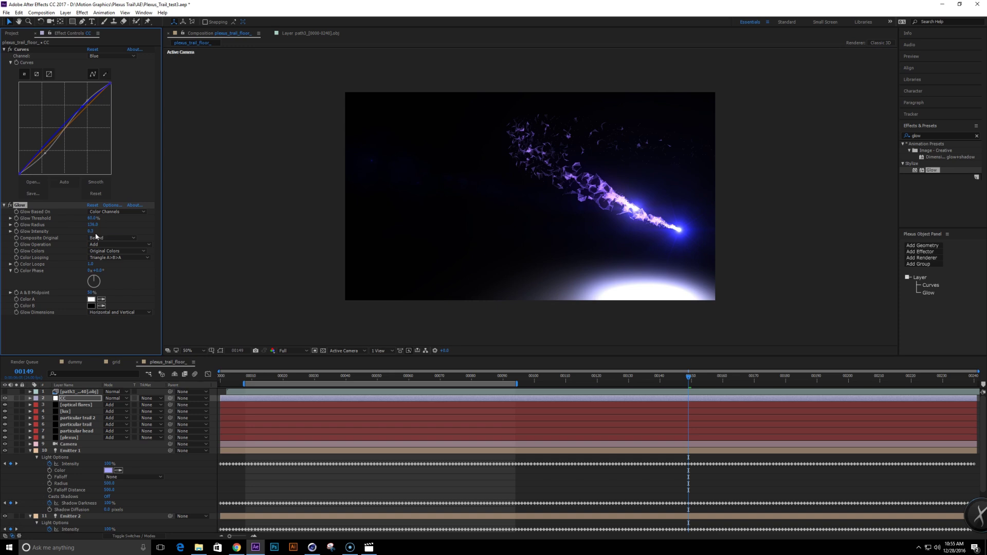
Step: Compare the image with the Glow effect off and on, and check frames 172 and 106
{"action": "left_click", "coordinate": [24, 219]}
{"action": "left_click", "coordinate": [10, 206]}
{"action": "left_click", "coordinate": [10, 206]}
{"action": "left_click", "coordinate": [10, 205]}
{"action": "left_click", "coordinate": [10, 205]}
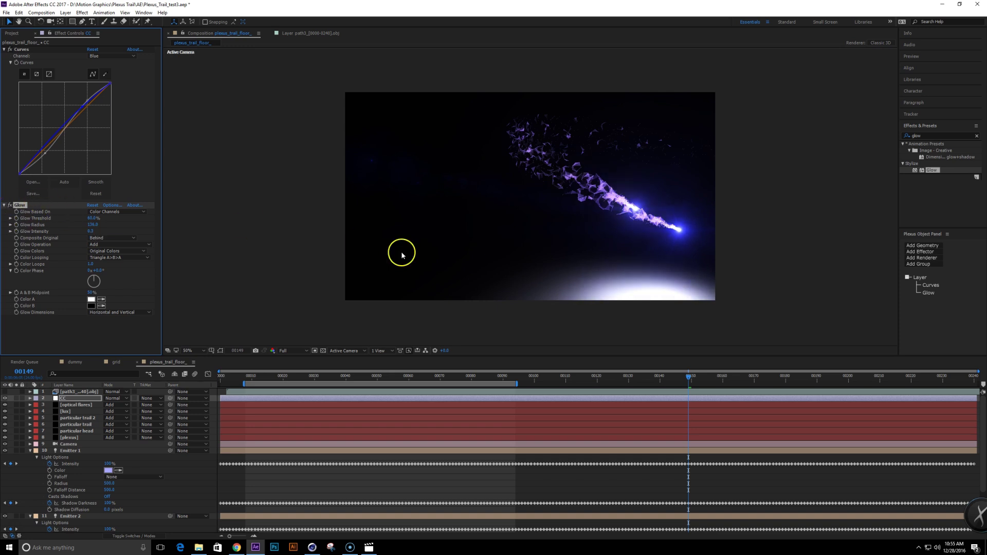
{"action": "left_click", "coordinate": [761, 379]}
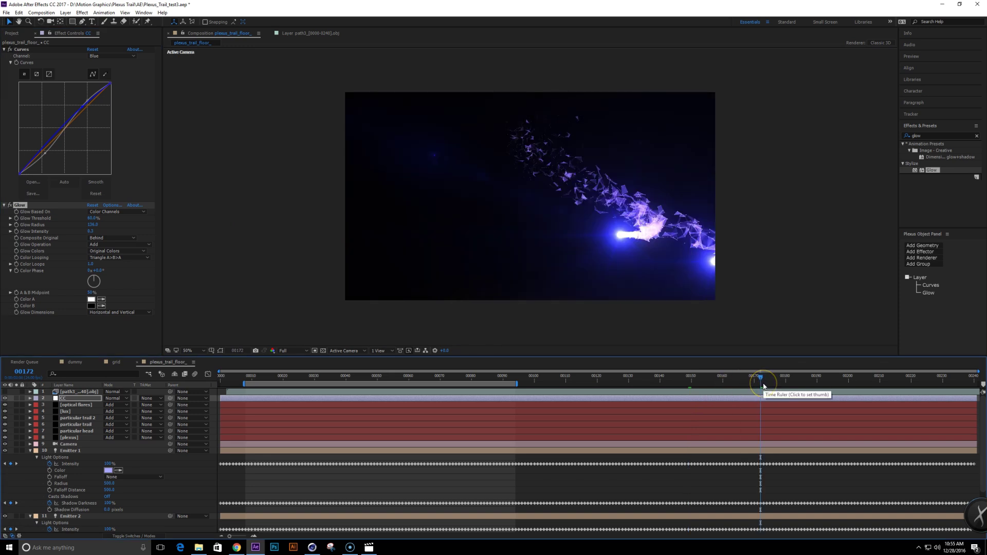
{"action": "left_click", "coordinate": [553, 382]}
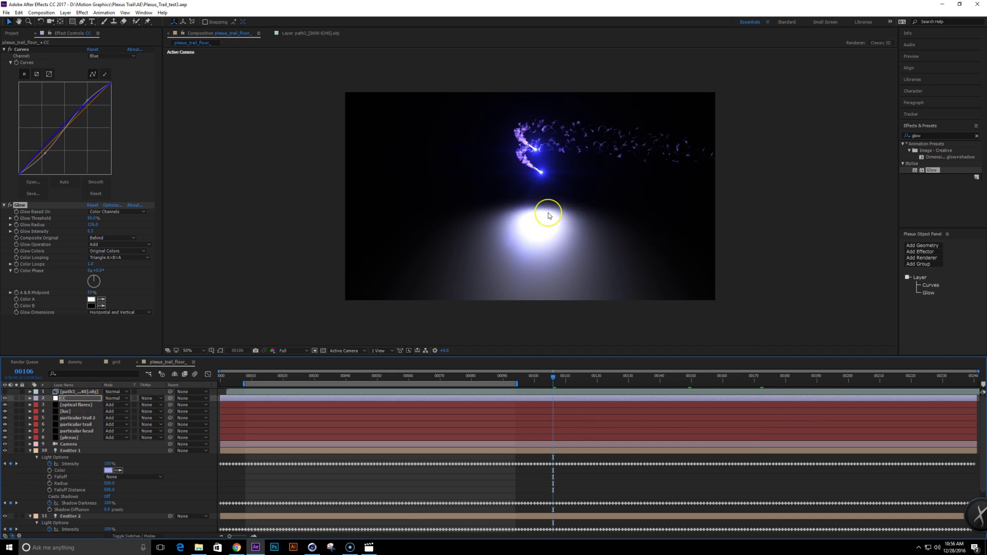
Step: Move the floor PNG sequence layer between the plexus and Camera layers and solo it
{"action": "scroll", "coordinate": [119, 455], "scroll_direction": "down", "scroll_amount": 3}
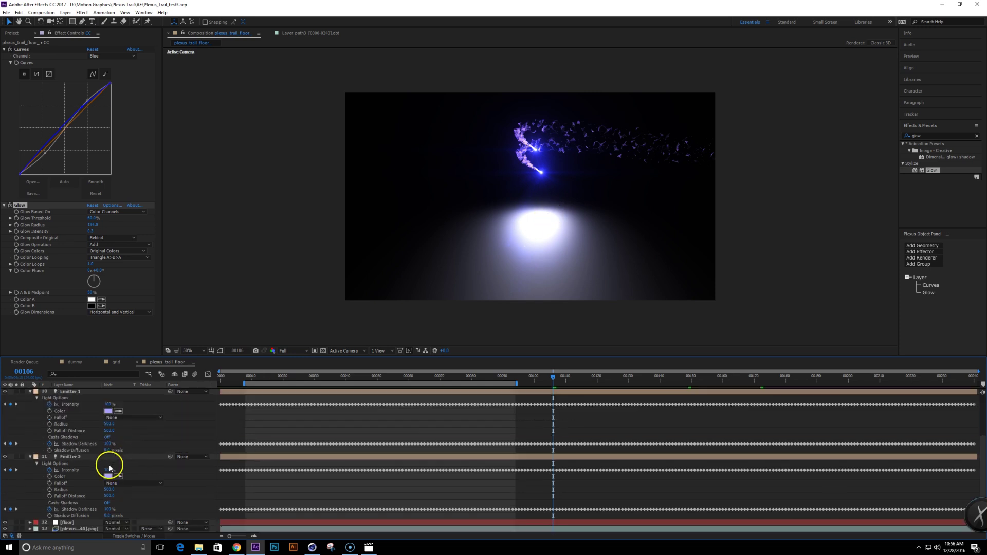
{"action": "left_click", "coordinate": [81, 529]}
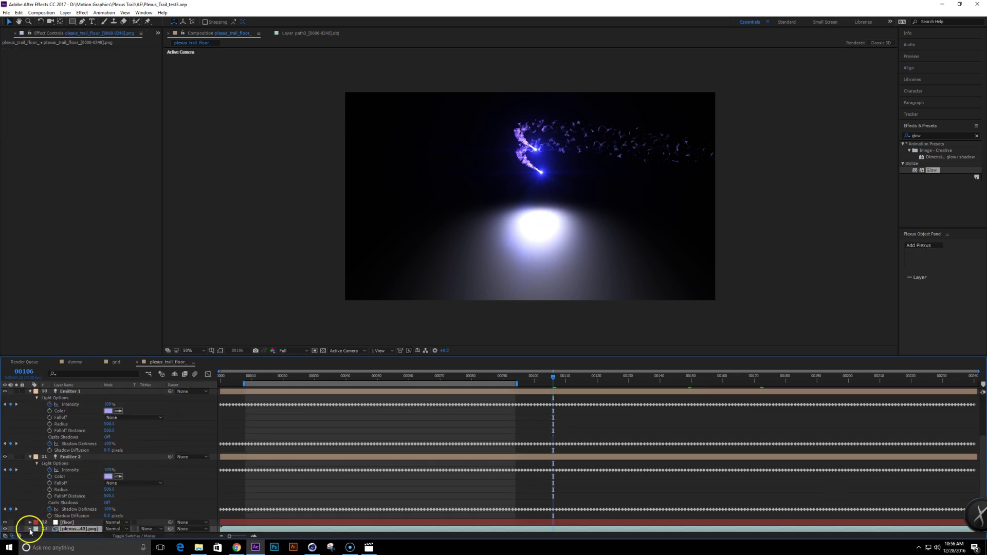
{"action": "left_click_drag", "start_coordinate": [53, 528], "coordinate": [101, 434]}
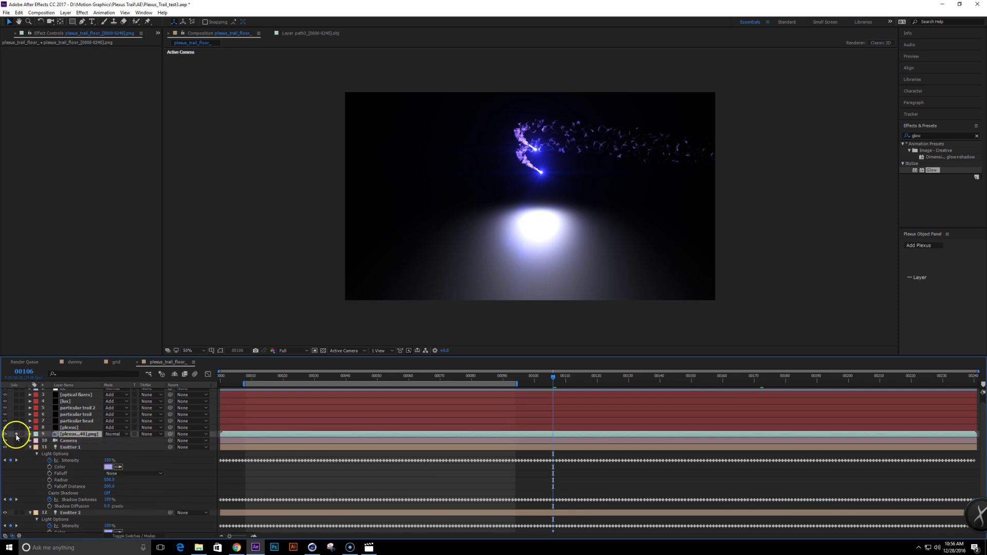
{"action": "left_click", "coordinate": [17, 435]}
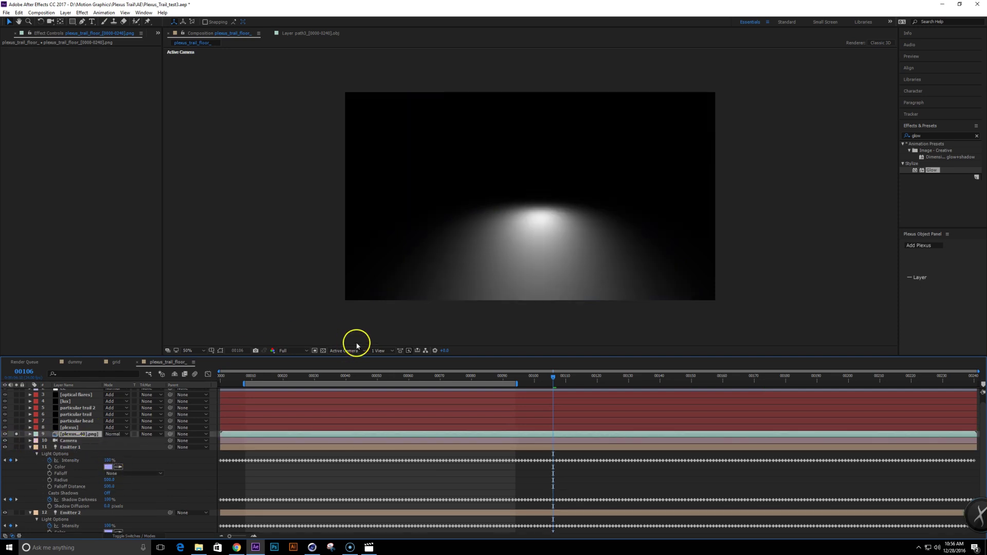
Step: Apply the Tint effect to the floor PNG sequence and map white to a light purple
{"action": "left_click", "coordinate": [936, 136]}
{"action": "type", "text": "tint"}
{"action": "left_click", "coordinate": [924, 169]}
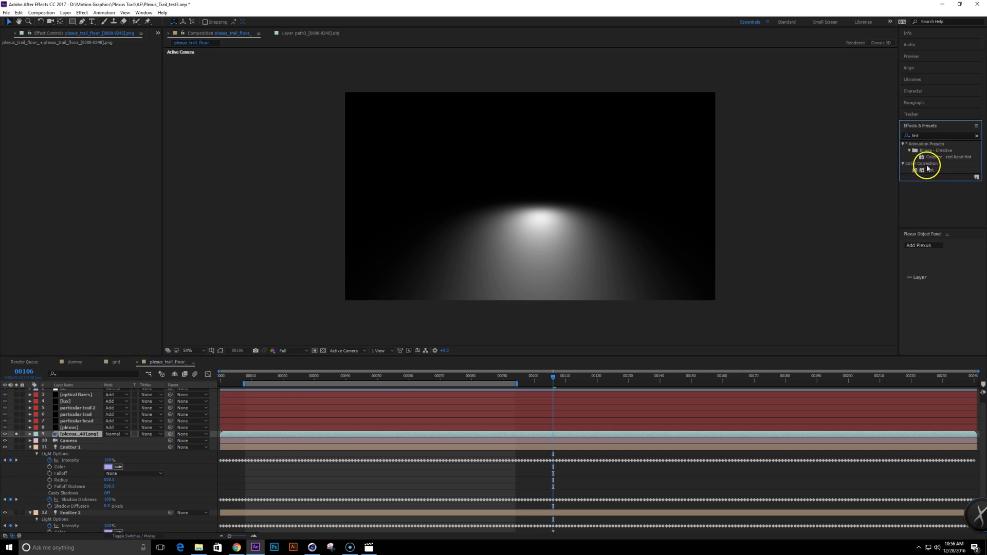
{"action": "double_click", "coordinate": [923, 169]}
{"action": "left_click", "coordinate": [91, 62]}
{"action": "left_click", "coordinate": [472, 296]}
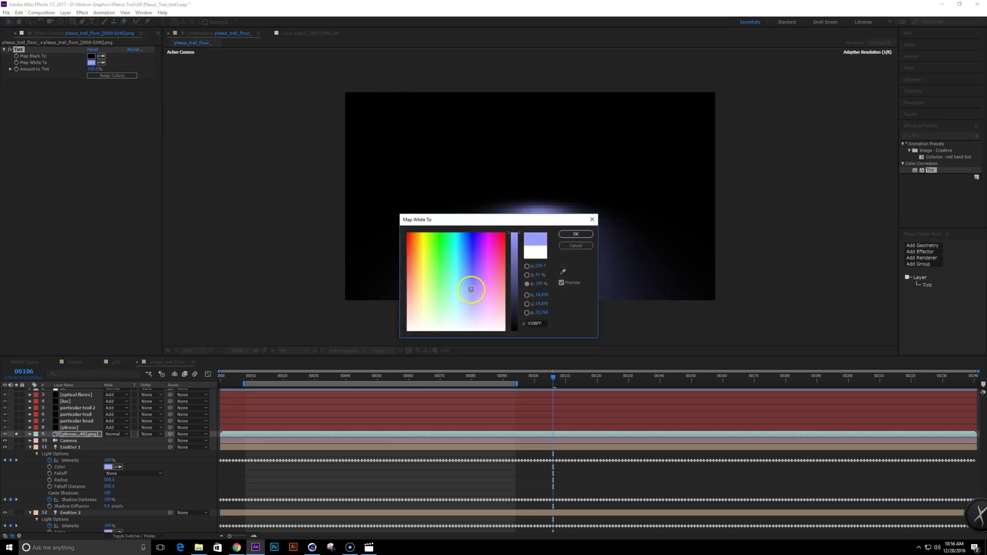
{"action": "left_click", "coordinate": [471, 284]}
{"action": "left_click", "coordinate": [576, 234]}
Step: Check the tinted floor within the full composition, solo the floor layer again and disable its Tint effect
{"action": "left_click", "coordinate": [16, 434]}
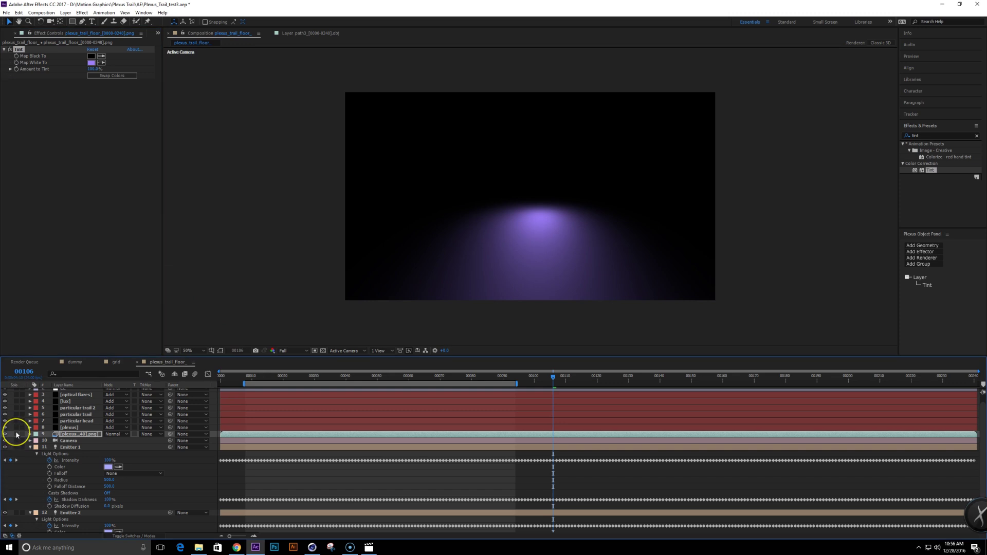
{"action": "left_click", "coordinate": [16, 434]}
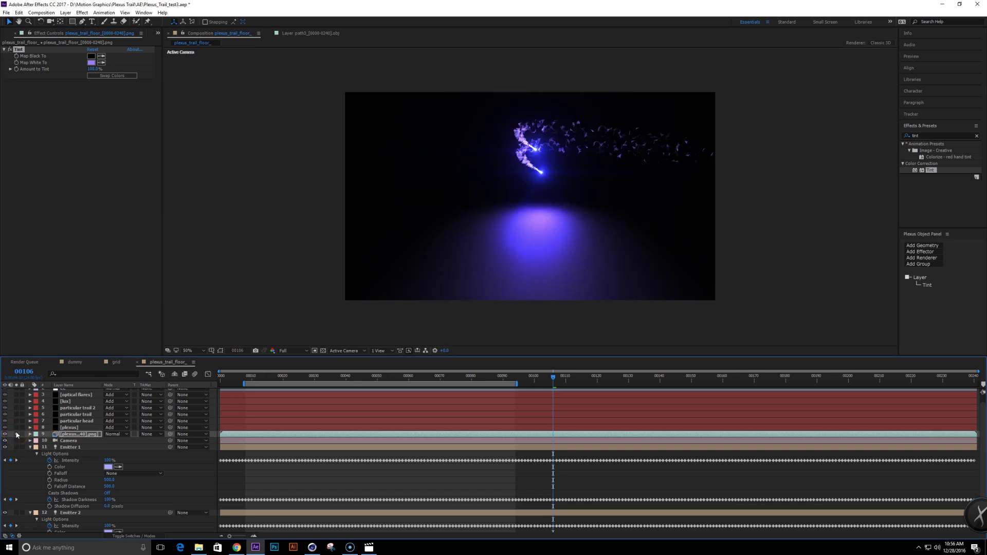
{"action": "left_click", "coordinate": [11, 49]}
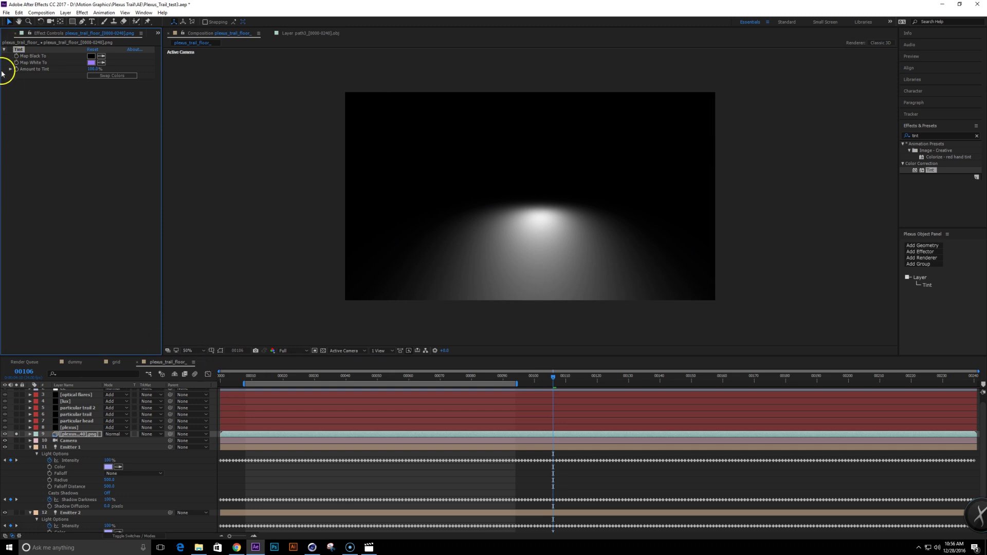
Step: Create a 3840 × 2160 px composition named "floor grid\" at 24 fps, 241 frames long
{"action": "left_click", "coordinate": [157, 34]}
{"action": "left_click", "coordinate": [176, 40]}
{"action": "left_click", "coordinate": [25, 352]}
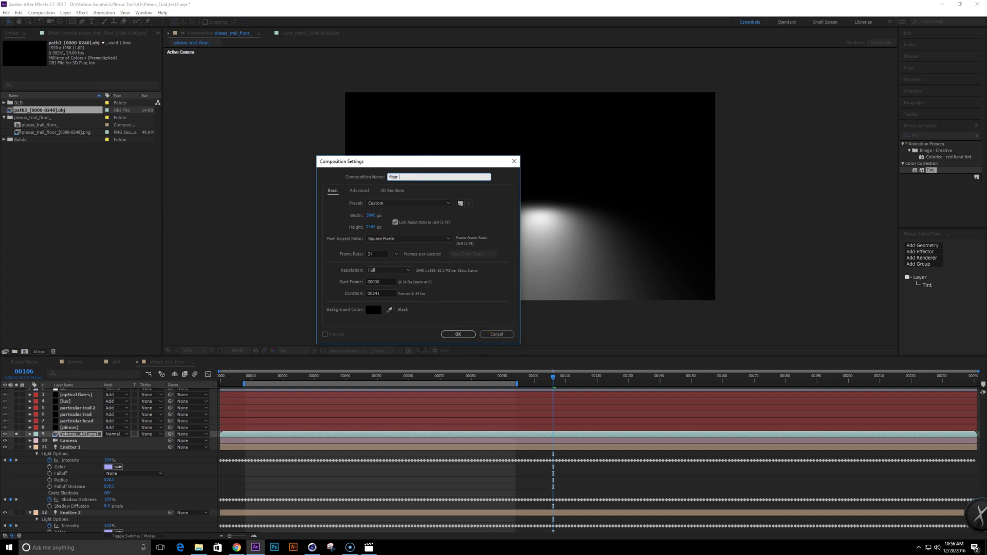
{"action": "type", "text": "\\"}
{"action": "key", "text": "Return"}
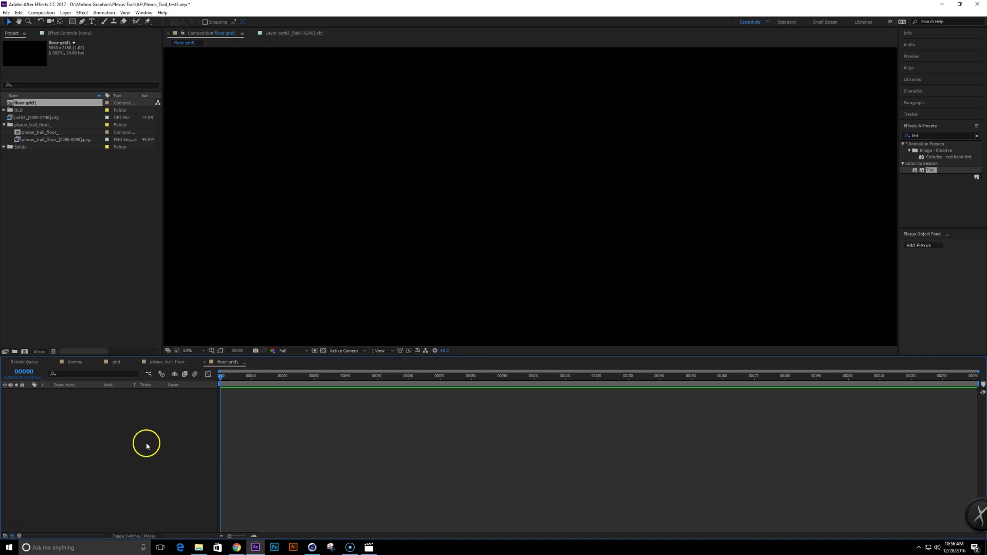
Step: Add a white solid at the full composition size to the floor grid composition
{"action": "key", "text": "ctrl+y"}
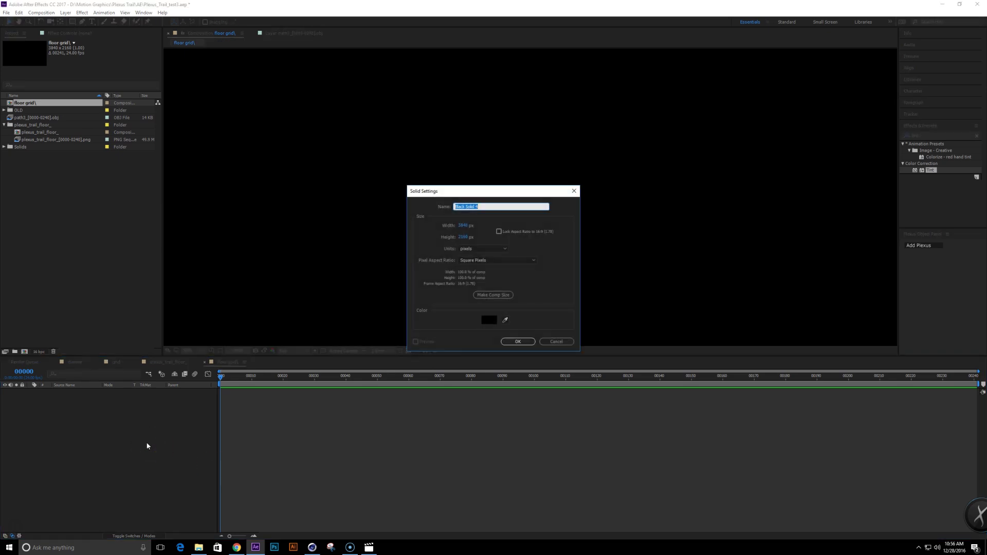
{"action": "left_click", "coordinate": [488, 320]}
{"action": "key", "text": "Return"}
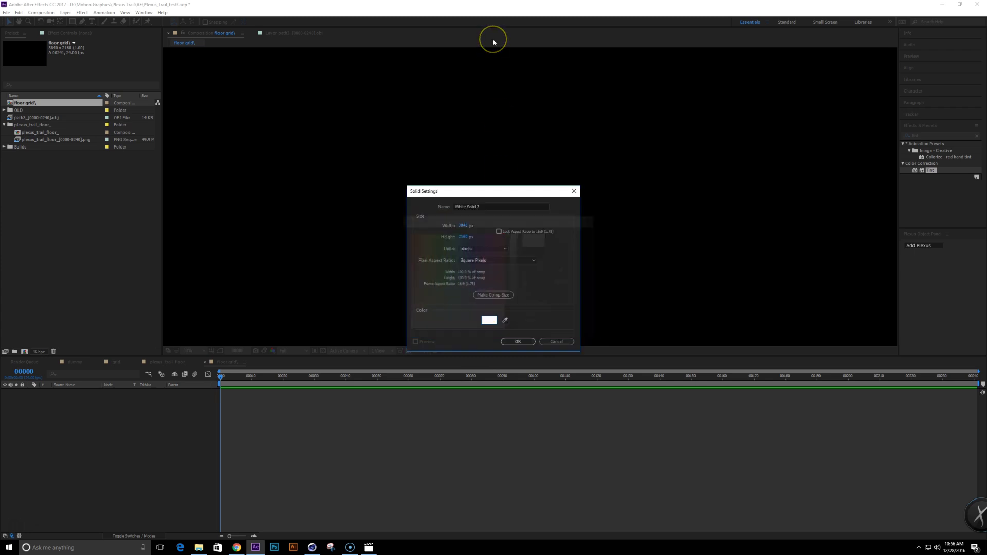
{"action": "key", "text": "Return"}
Step: Apply Venetian Blinds to the white solid with transition completion 95% and width 10
{"action": "left_click", "coordinate": [928, 135]}
{"action": "left_click_drag", "start_coordinate": [928, 136], "coordinate": [741, 116]}
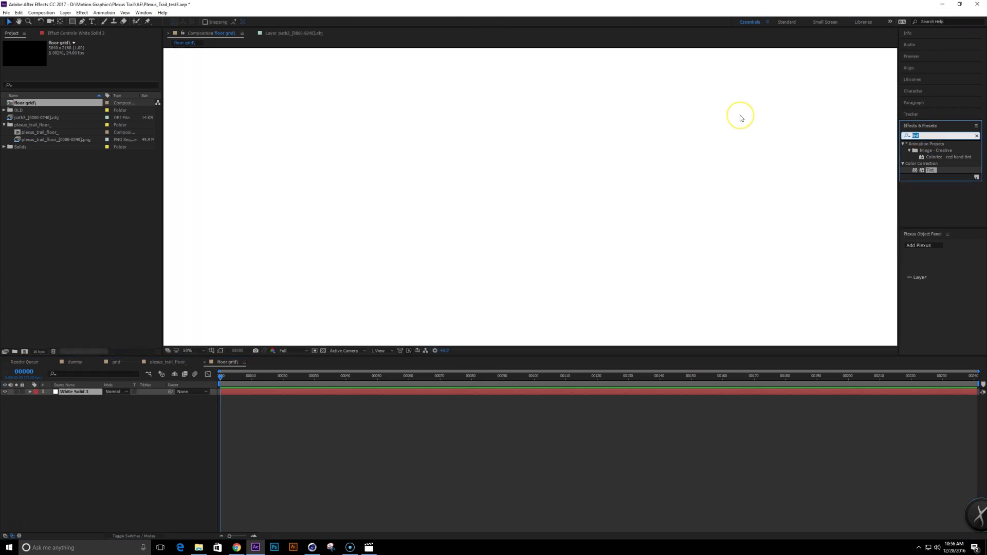
{"action": "type", "text": "blind"}
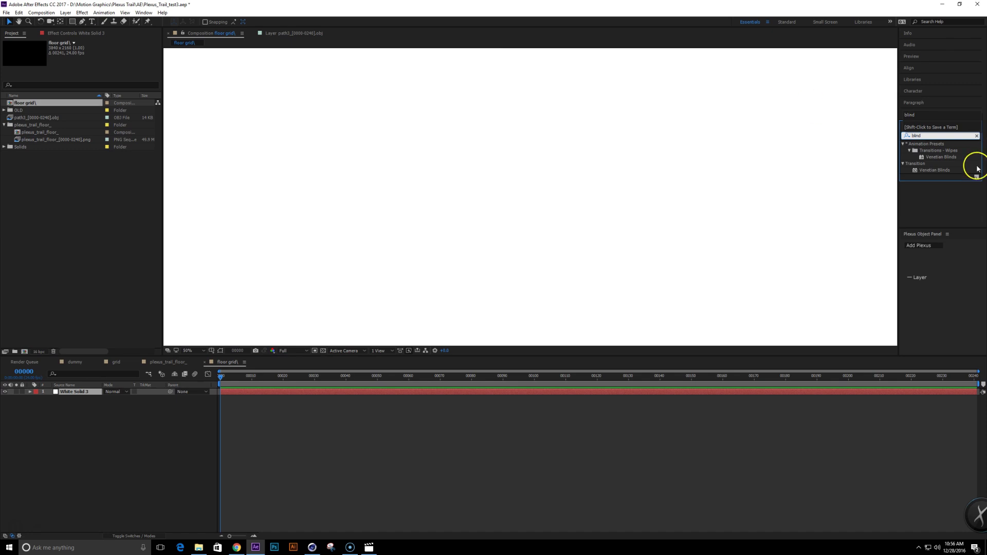
{"action": "double_click", "coordinate": [945, 170]}
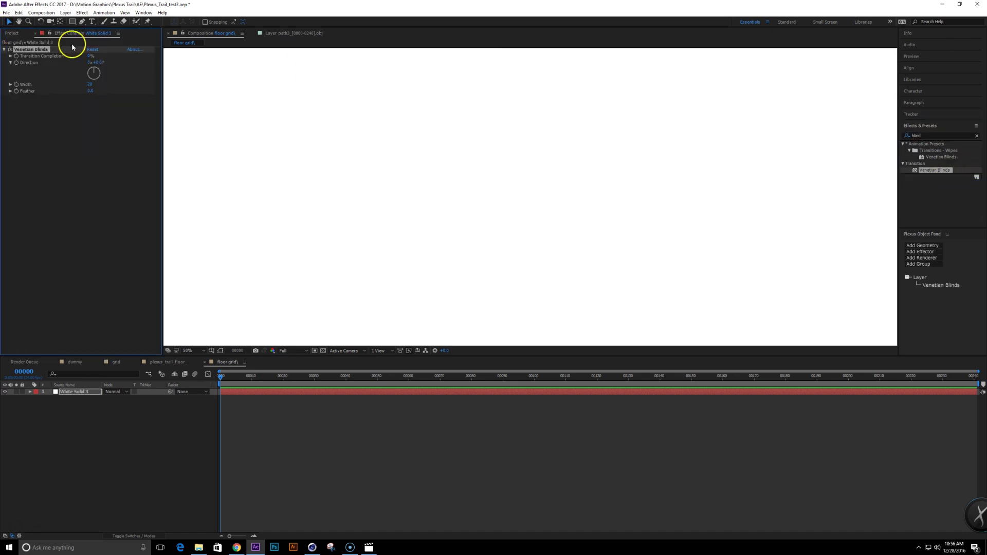
{"action": "left_click", "coordinate": [90, 56]}
{"action": "type", "text": "95"}
{"action": "key", "text": "Return"}
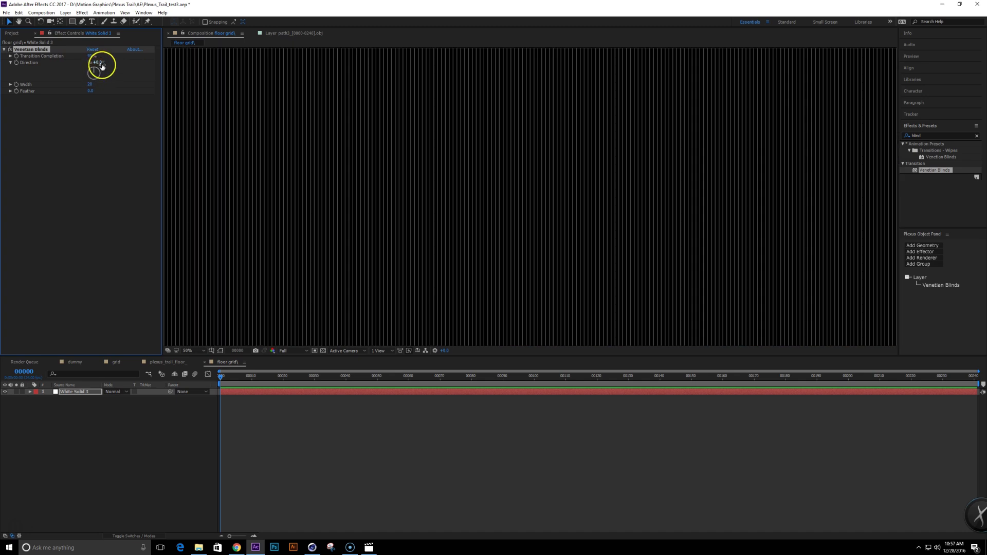
{"action": "left_click", "coordinate": [90, 84]}
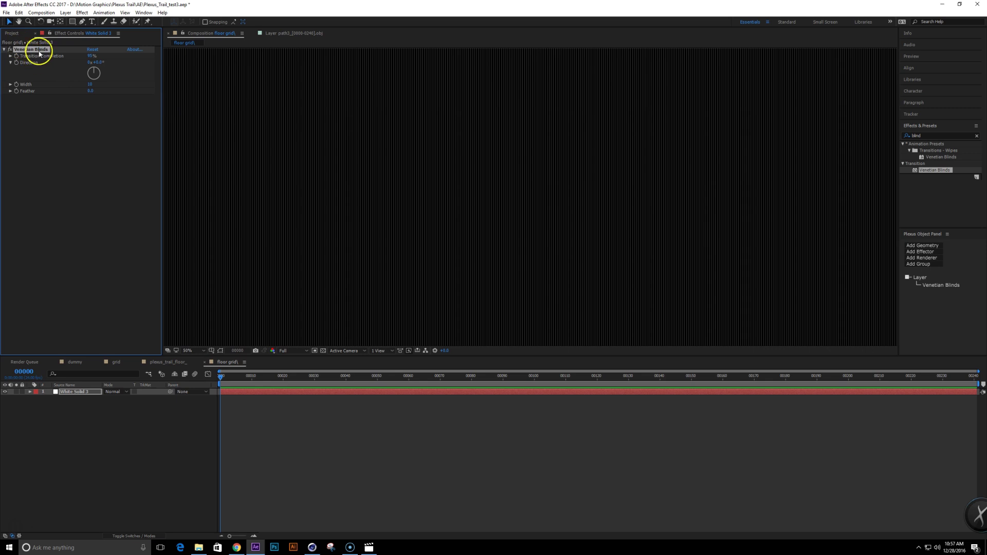
Step: Duplicate the Venetian Blinds effect and set the copy's direction to 90°
{"action": "key", "text": "ctrl+d"}
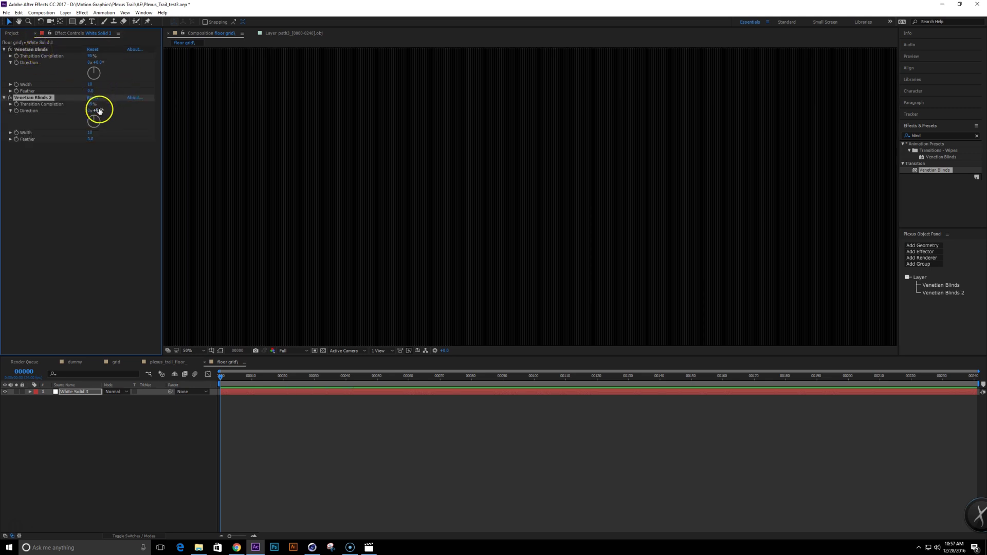
{"action": "left_click", "coordinate": [98, 111]}
{"action": "type", "text": "90"}
{"action": "key", "text": "Return"}
{"action": "scroll", "coordinate": [551, 200], "scroll_direction": "up", "scroll_amount": 2}
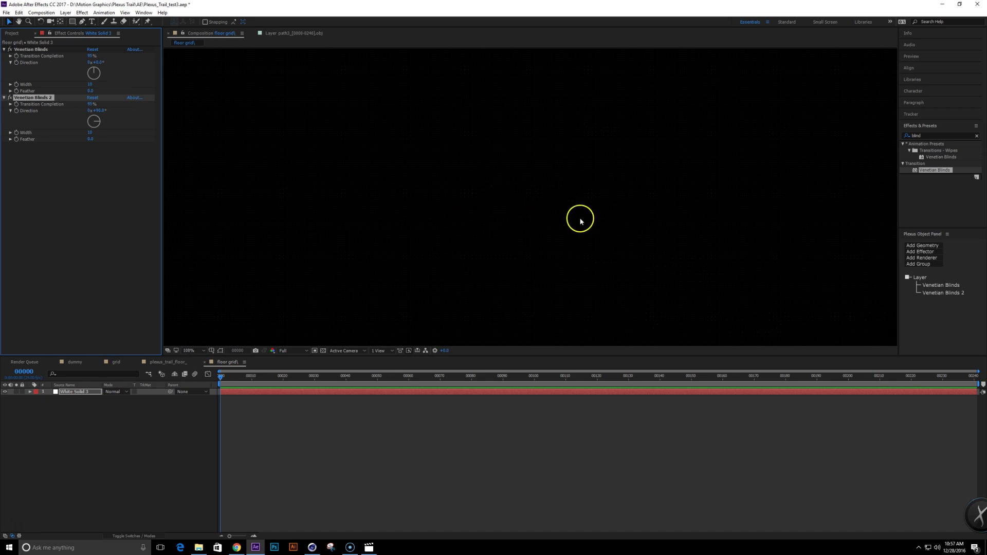
Step: Duplicate the white solid layer together with its Venetian Blinds effects
{"action": "left_click", "coordinate": [62, 409]}
{"action": "left_click", "coordinate": [77, 392]}
{"action": "key", "text": "ctrl+d"}
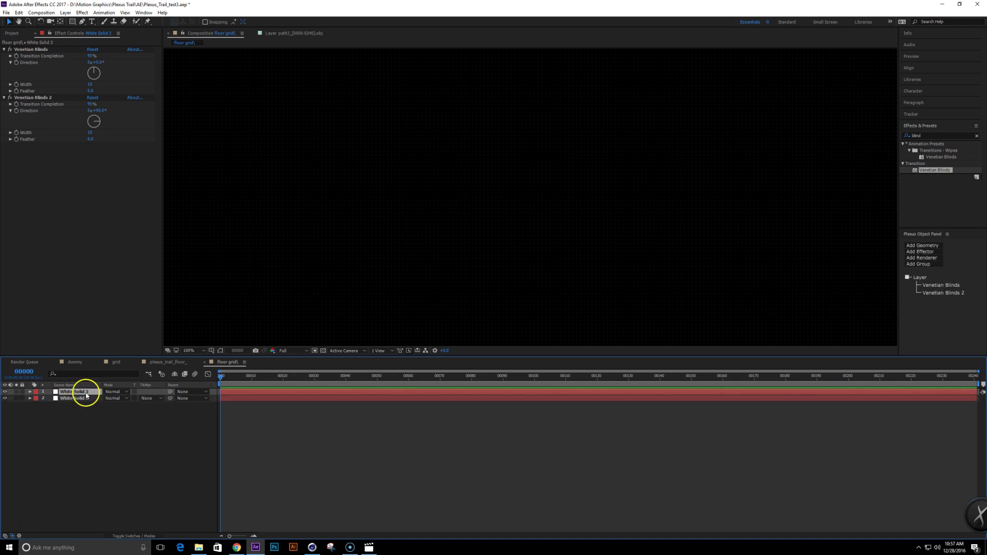
Step: Set the width of both Venetian Blinds effects on the duplicated solid to 30
{"action": "left_click", "coordinate": [92, 84]}
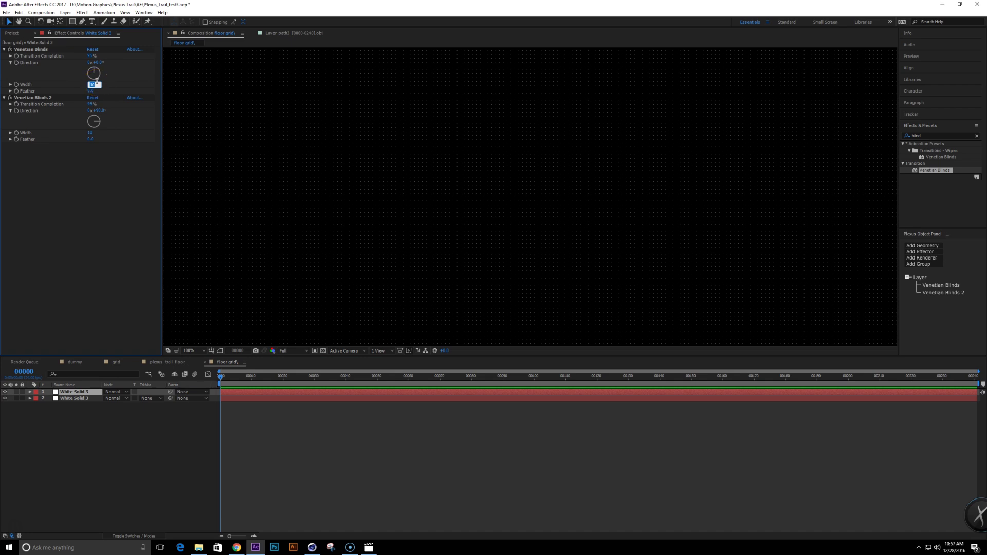
{"action": "key", "text": "Return"}
{"action": "left_click", "coordinate": [92, 132]}
{"action": "type", "text": "30"}
{"action": "key", "text": "Return"}
{"action": "scroll", "coordinate": [524, 263], "scroll_direction": "up", "scroll_amount": 1}
{"action": "scroll", "coordinate": [498, 257], "scroll_direction": "down", "scroll_amount": 1}
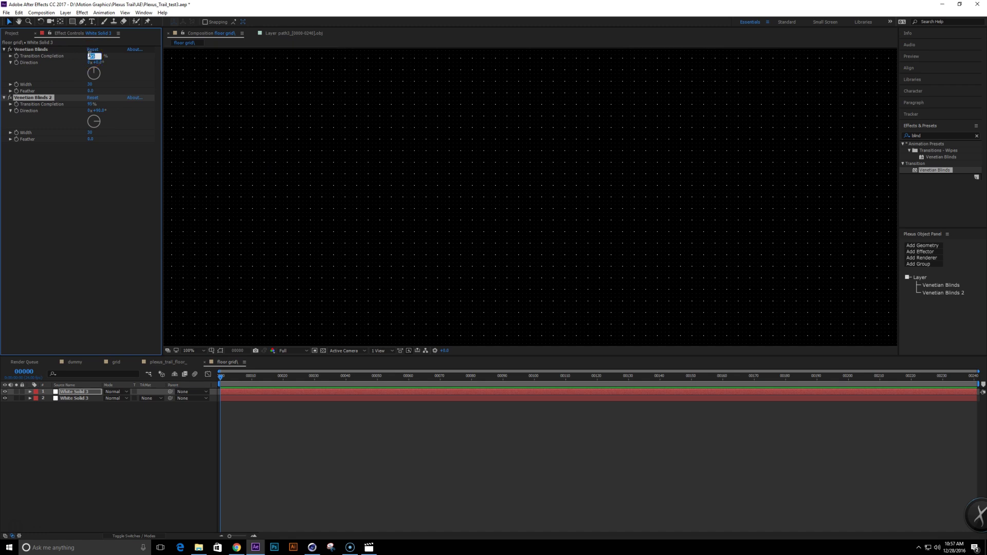
Step: Raise the transition completion of both Venetian Blinds effects on the upper solid for finer dots
{"action": "key", "text": "Return"}
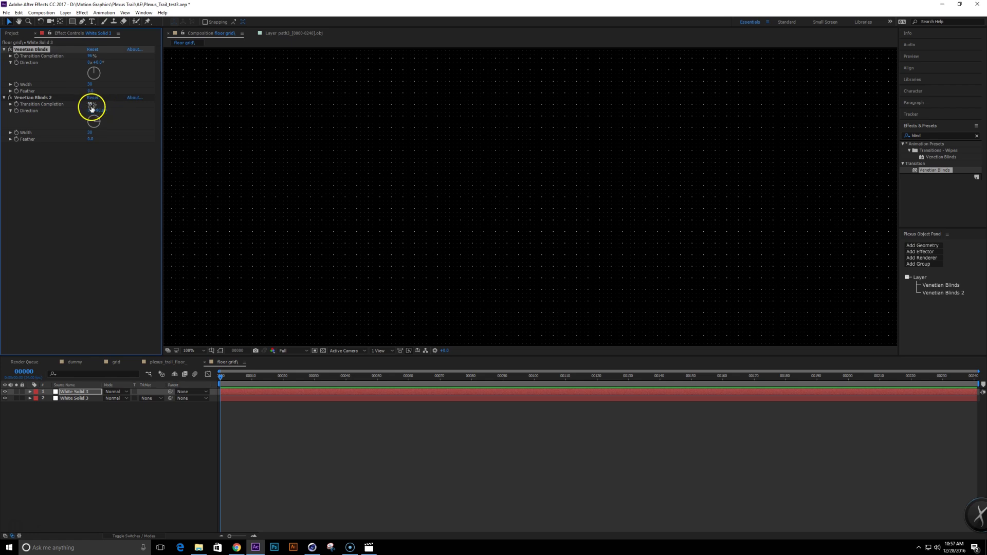
{"action": "left_click", "coordinate": [90, 105]}
{"action": "key", "text": "Return"}
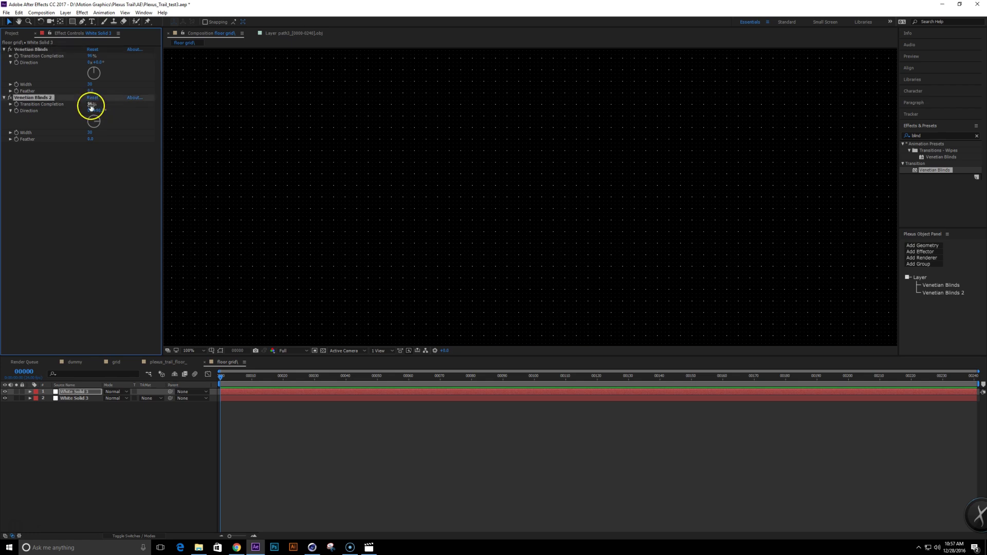
Step: Set the width of both Venetian Blinds effects on the upper solid to 40
{"action": "scroll", "coordinate": [578, 250], "scroll_direction": "up", "scroll_amount": 1}
{"action": "type", "text": "40"}
{"action": "key", "text": "Tab"}
{"action": "key", "text": "Tab"}
{"action": "key", "text": "Tab"}
{"action": "key", "text": "Tab"}
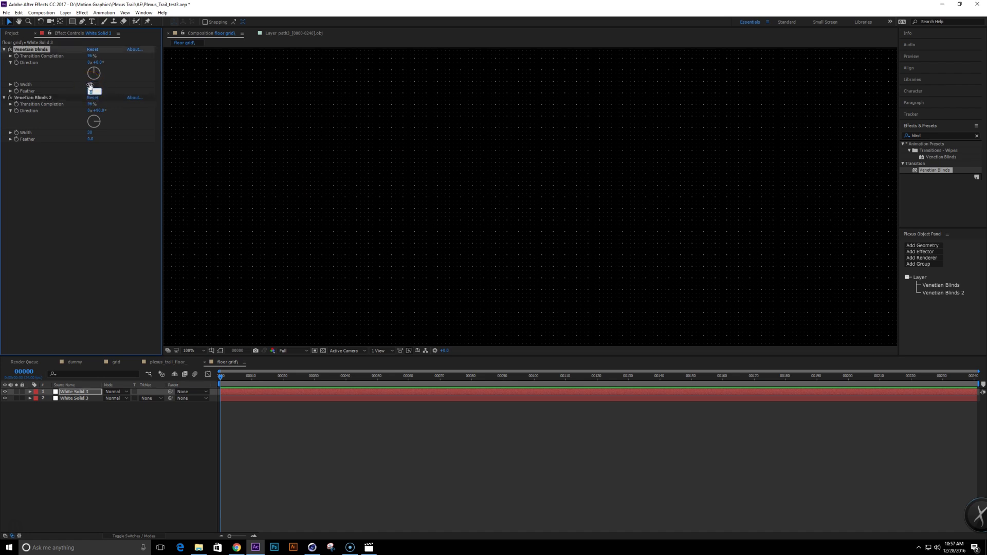
{"action": "left_click", "coordinate": [90, 133]}
{"action": "key", "text": "Return"}
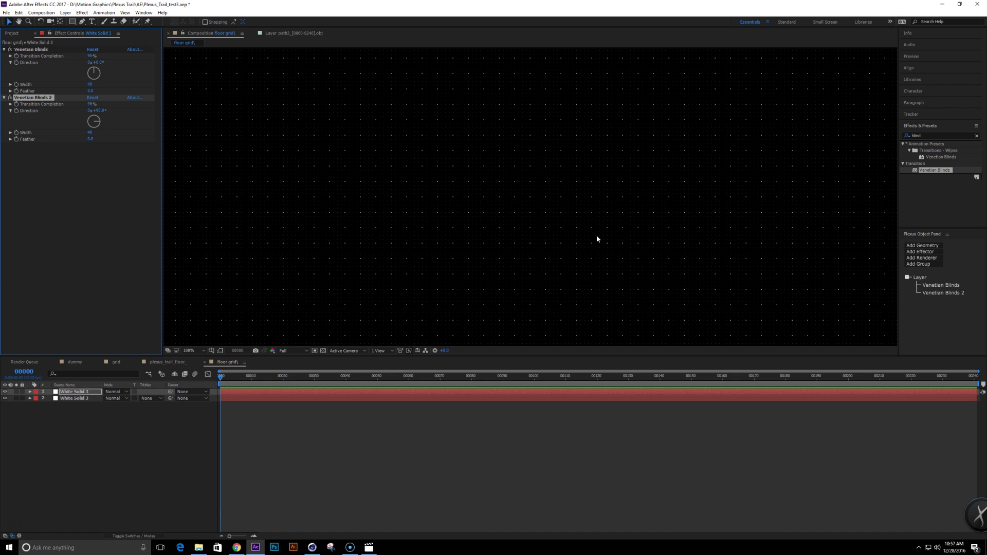
Step: Save the project and rename the composition to floor grid
{"action": "key", "text": "ctrl+s"}
{"action": "left_click", "coordinate": [231, 363]}
{"action": "key", "text": "ctrl+k"}
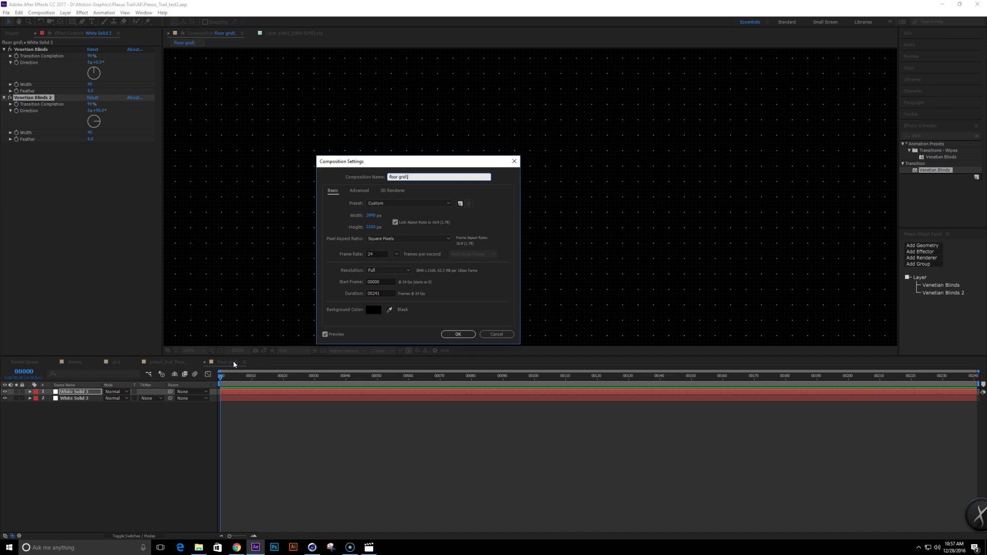
{"action": "key", "text": "Escape"}
Step: Duplicate the top white solid and disable both Venetian Blinds effects on the copy
{"action": "left_click", "coordinate": [83, 393]}
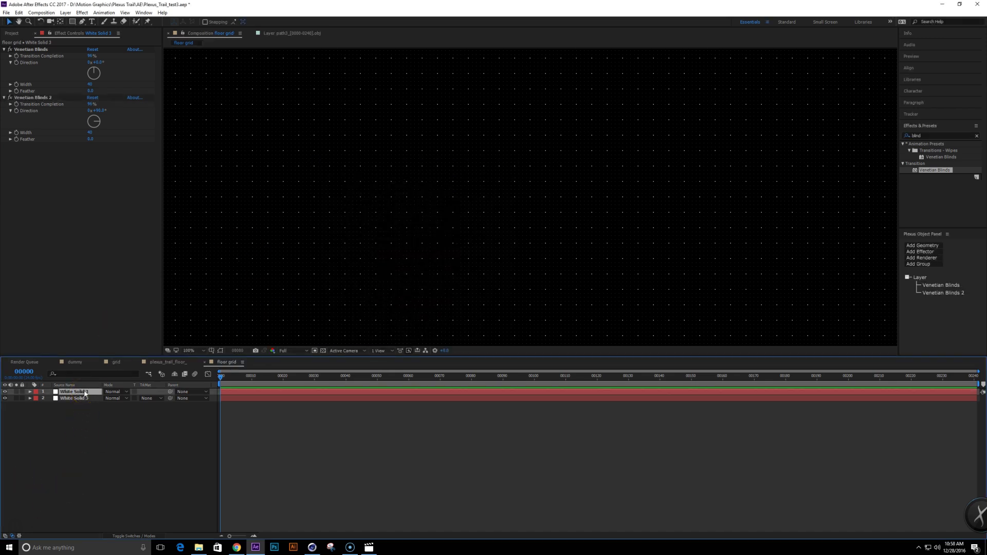
{"action": "key", "text": "ctrl+d"}
{"action": "left_click", "coordinate": [9, 49]}
{"action": "left_click", "coordinate": [10, 97]}
Step: Find the Grid effect and apply it to the new top solid
{"action": "left_click", "coordinate": [956, 132]}
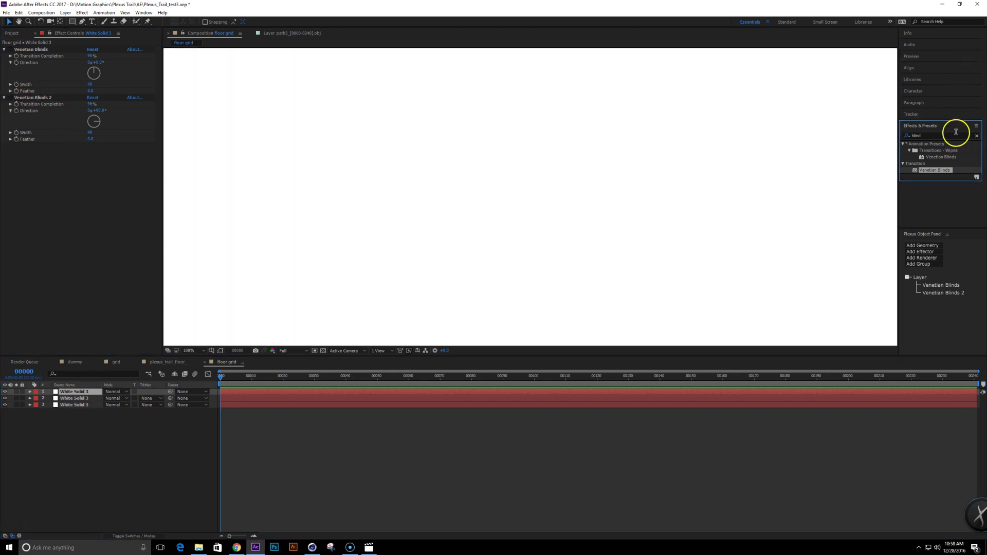
{"action": "left_click", "coordinate": [933, 135]}
{"action": "type", "text": "grid"}
{"action": "double_click", "coordinate": [923, 184]}
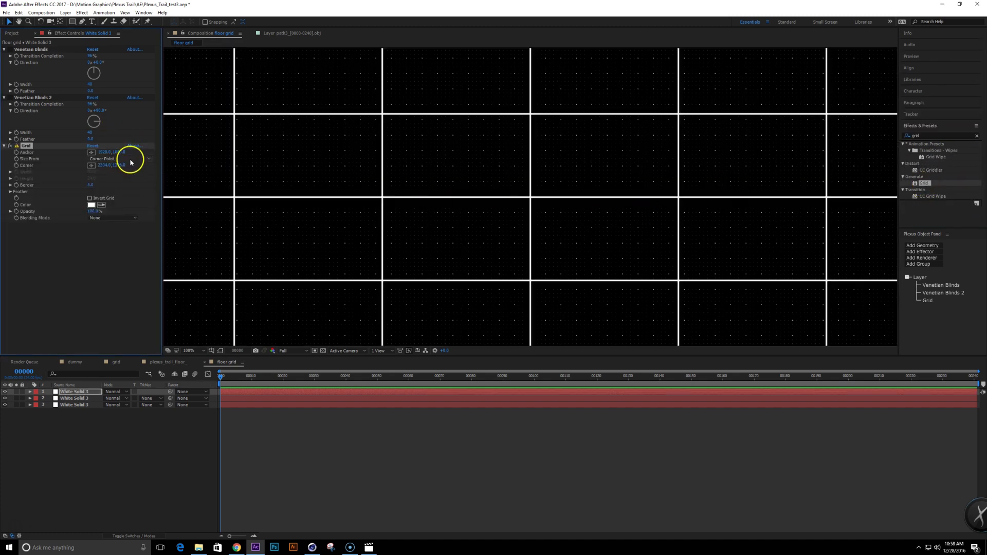
Step: Size the Grid effect from the Width Slider and set its width to 80
{"action": "left_click", "coordinate": [129, 159]}
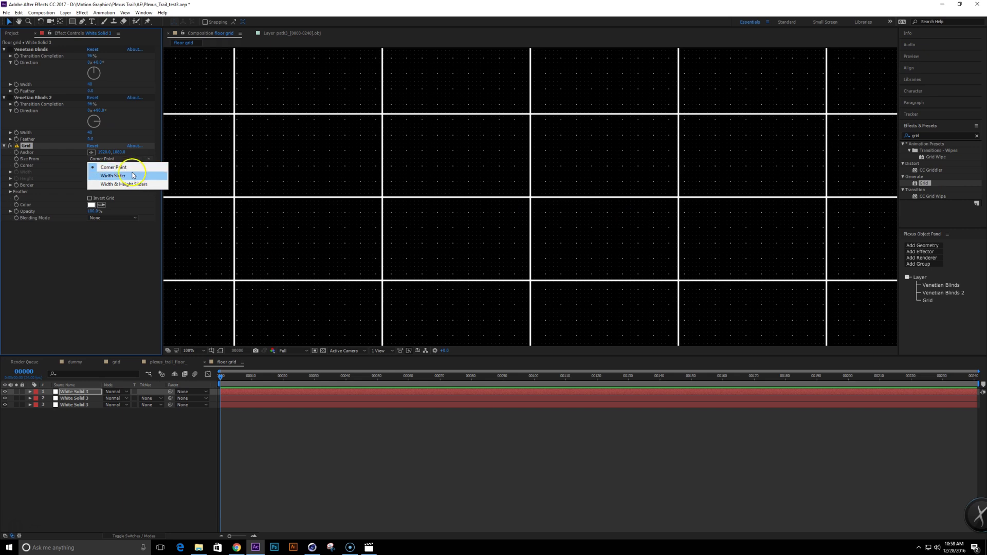
{"action": "left_click", "coordinate": [132, 175]}
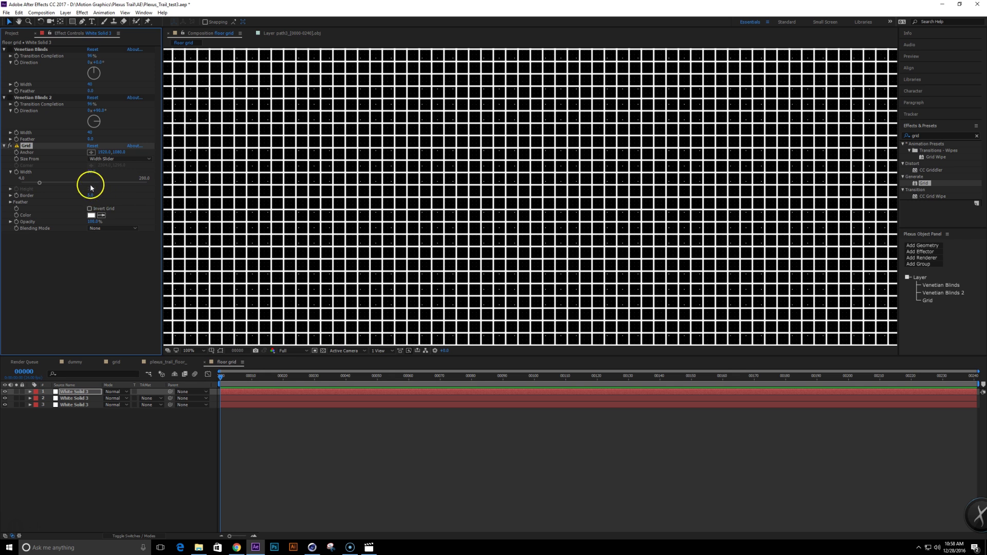
{"action": "left_click", "coordinate": [299, 226]}
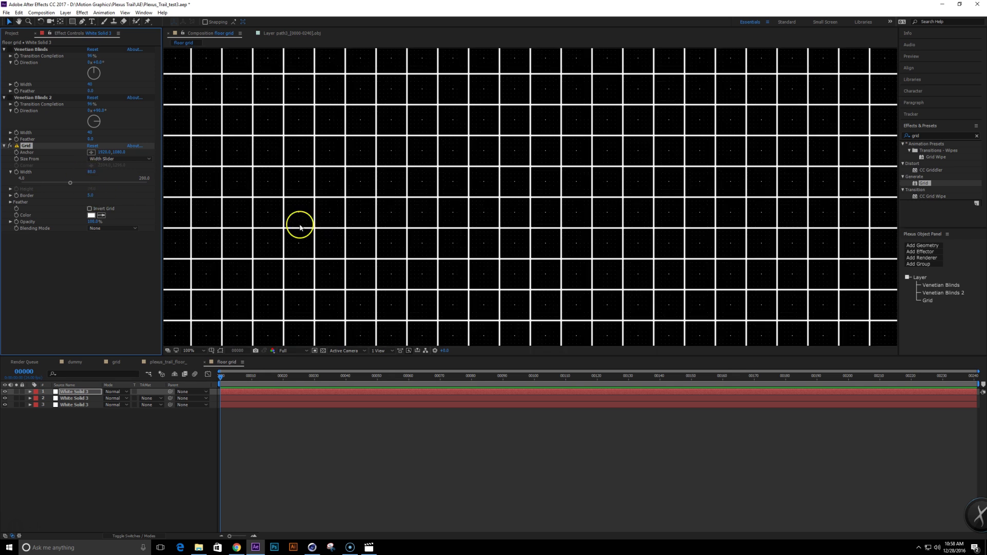
{"action": "left_click", "coordinate": [90, 196]}
{"action": "left_click", "coordinate": [77, 267]}
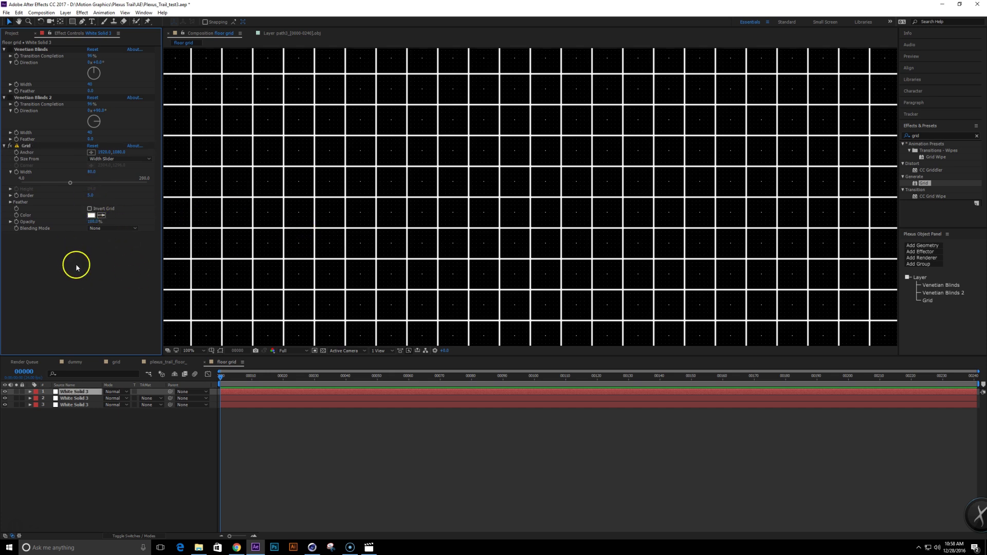
Step: Reorder the top solid's effects so both Venetian Blinds come after the Grid effect
{"action": "left_click", "coordinate": [26, 97]}
{"action": "left_click", "coordinate": [40, 50], "text": "ctrl"}
{"action": "left_click", "coordinate": [48, 275]}
{"action": "left_click_drag", "start_coordinate": [26, 97], "coordinate": [51, 265]}
{"action": "left_click_drag", "start_coordinate": [31, 49], "coordinate": [59, 257]}
Step: Solo the top solid and re-enable both of its Venetian Blinds effects
{"action": "left_click", "coordinate": [17, 393]}
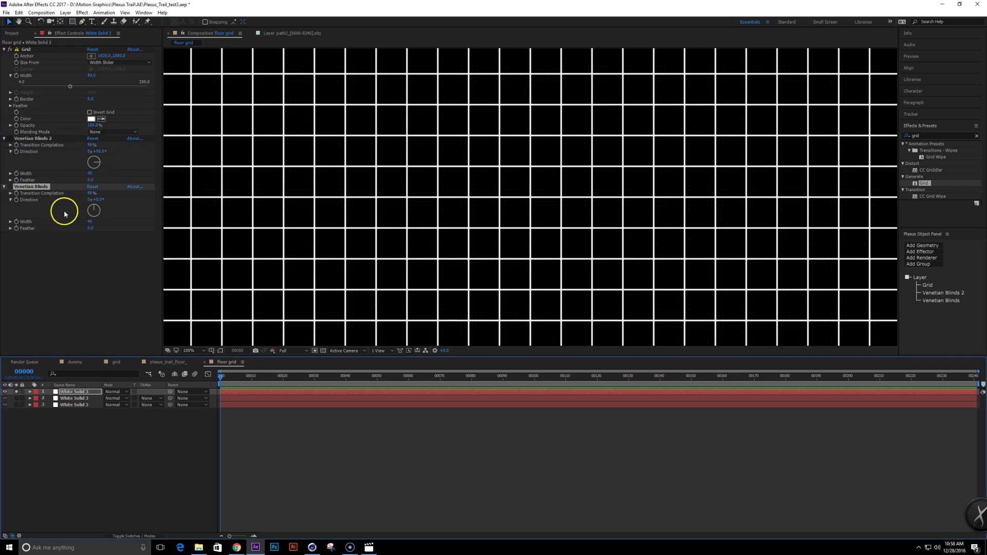
{"action": "left_click", "coordinate": [10, 138]}
{"action": "left_click", "coordinate": [10, 186]}
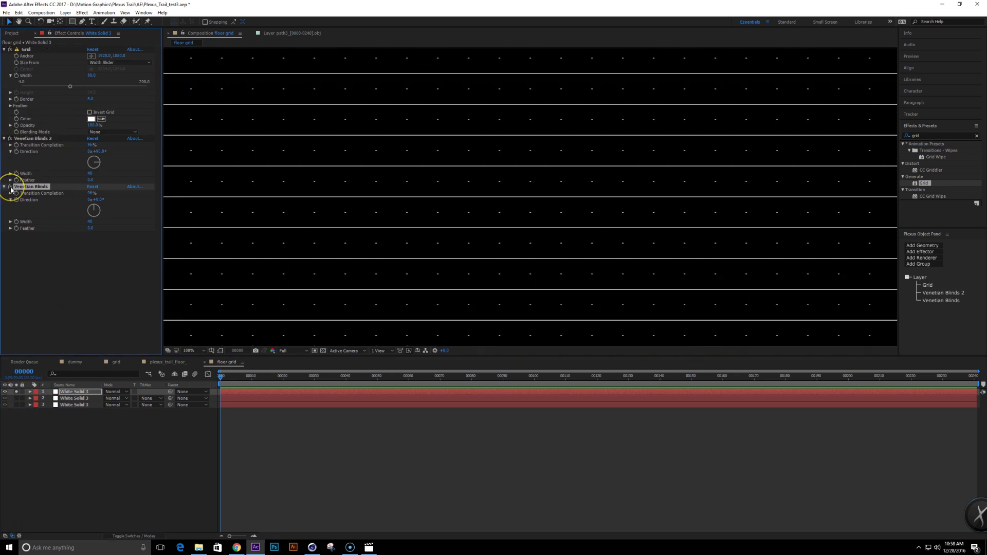
Step: Set the width of both Venetian Blinds effects on the top solid to 20
{"action": "left_click", "coordinate": [92, 174]}
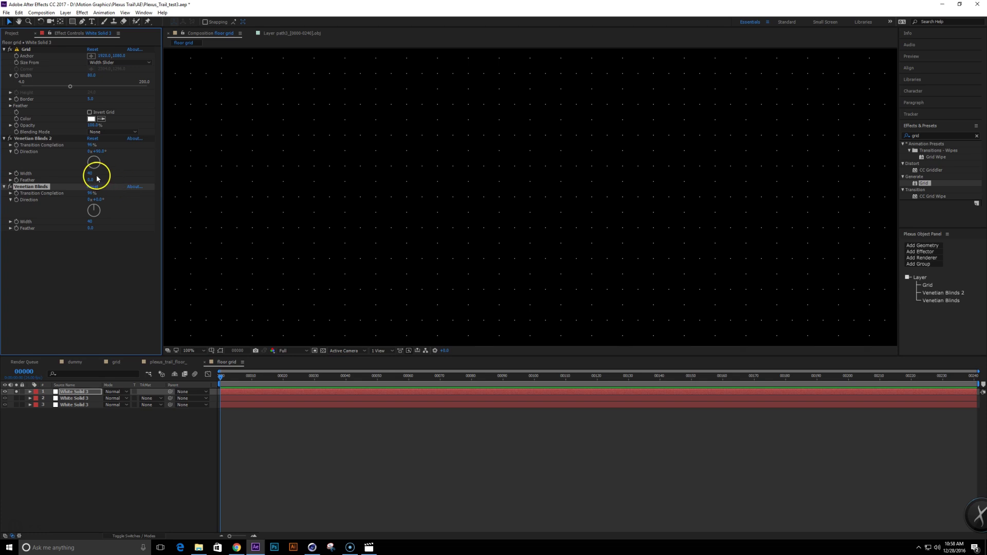
{"action": "type", "text": "20"}
{"action": "key", "text": "Return"}
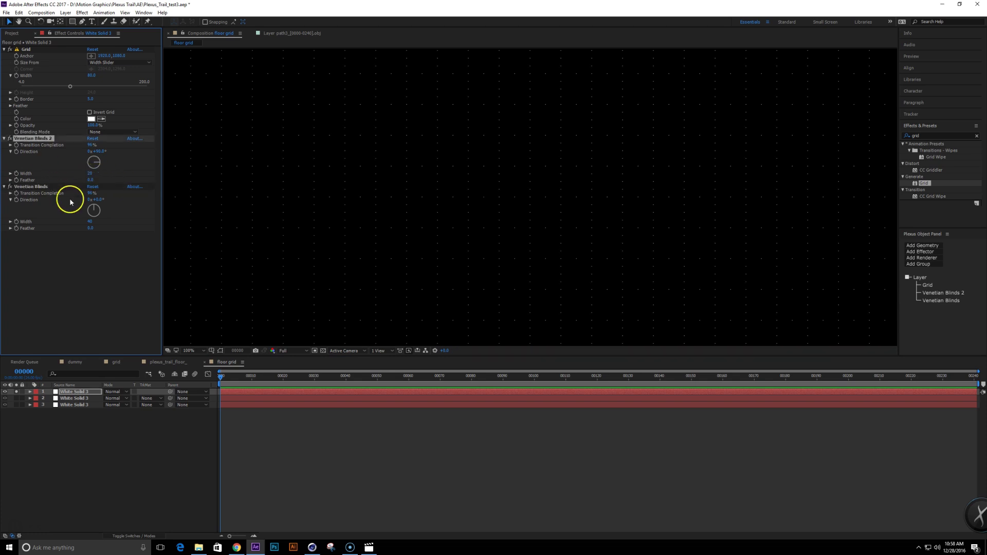
{"action": "left_click", "coordinate": [88, 224]}
{"action": "type", "text": "20"}
{"action": "key", "text": "Return"}
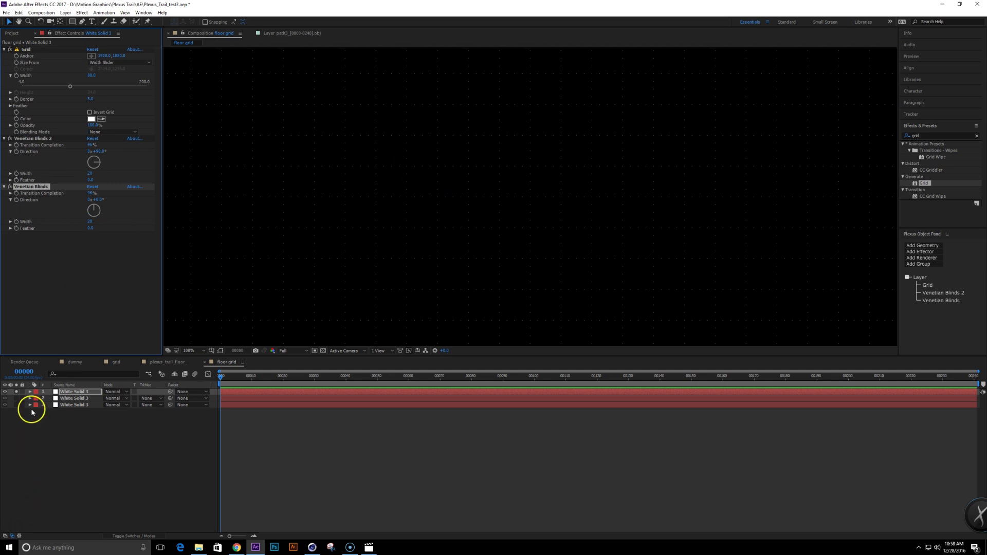
Step: Unsolo the top solid and set the width of both its Venetian Blinds effects to 10
{"action": "left_click", "coordinate": [16, 392]}
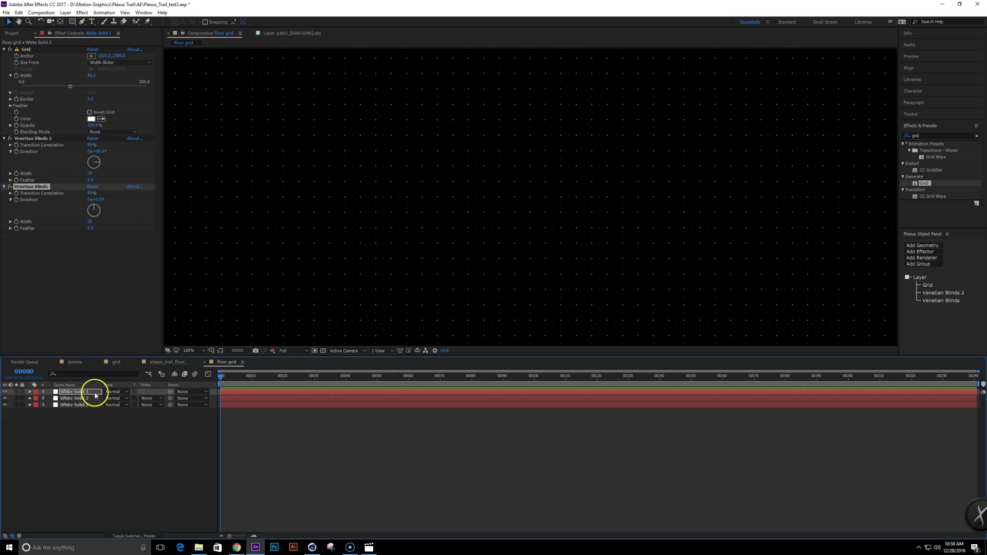
{"action": "left_click", "coordinate": [91, 173]}
{"action": "type", "text": "10"}
{"action": "key", "text": "Return"}
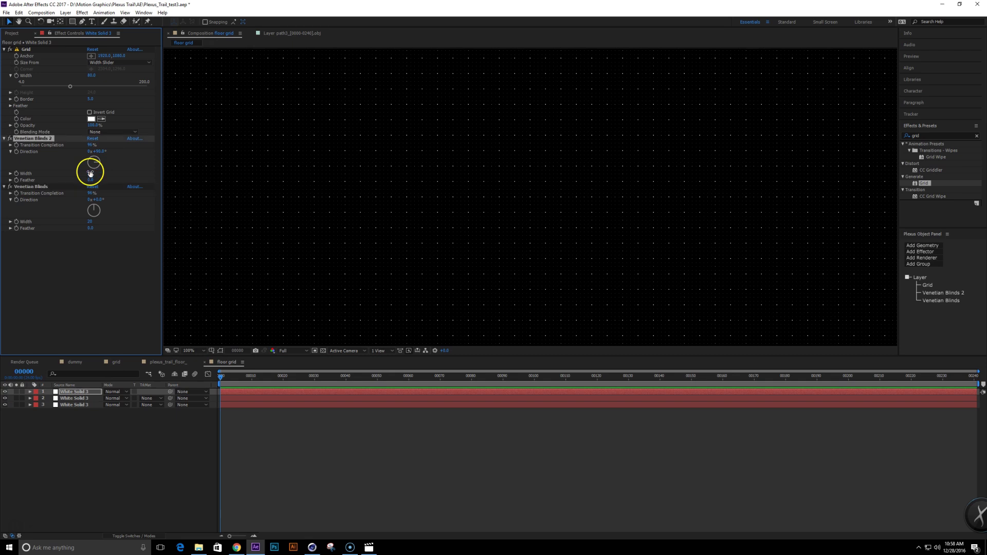
{"action": "left_click", "coordinate": [91, 222]}
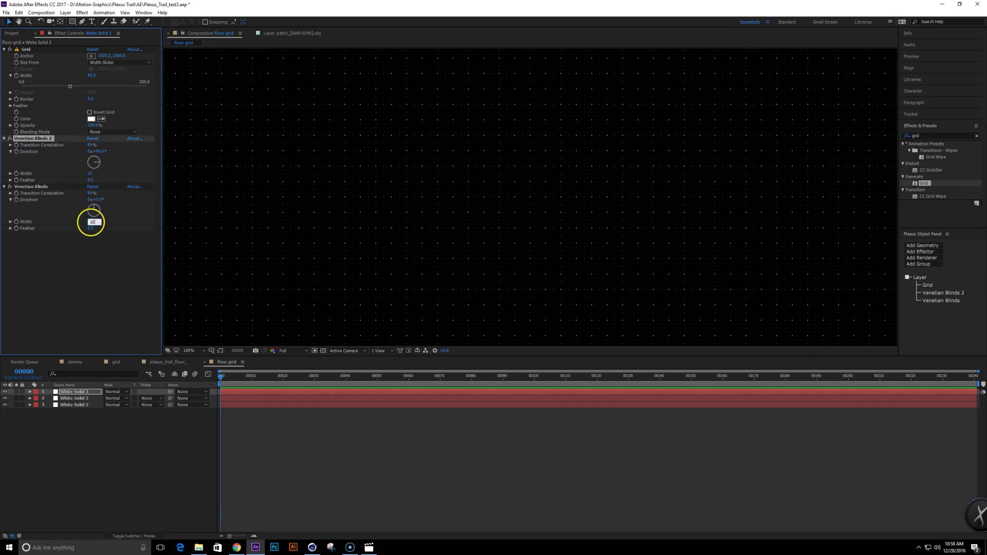
{"action": "type", "text": "10"}
{"action": "key", "text": "Return"}
{"action": "left_click", "coordinate": [17, 392]}
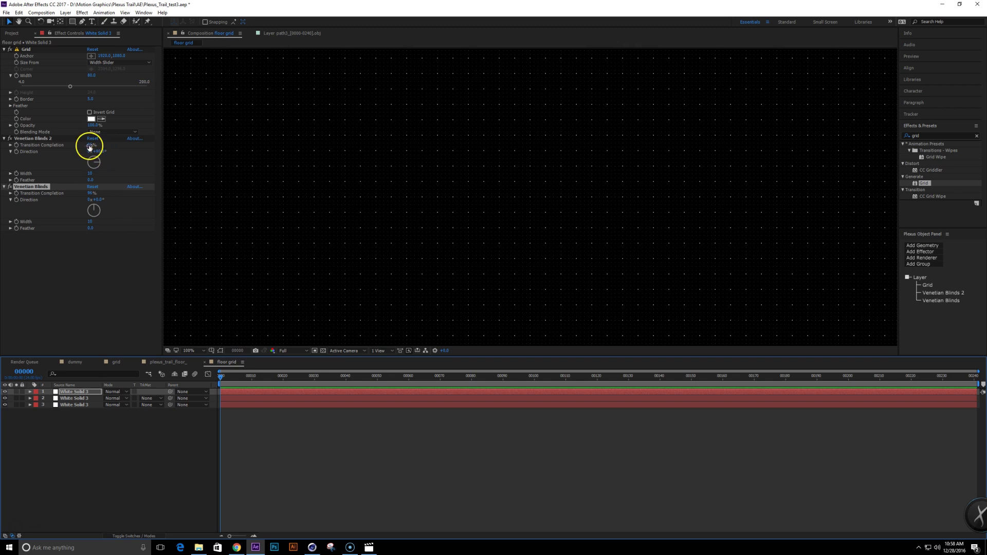
Step: Set the transition completion of both Venetian Blinds effects on the top solid to 90%
{"action": "left_click", "coordinate": [91, 145]}
{"action": "key", "text": "Return"}
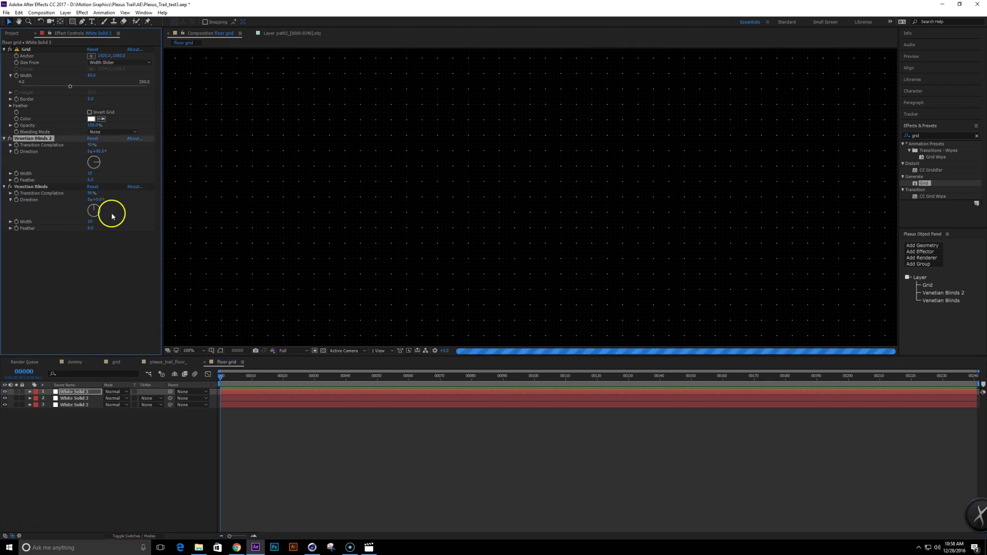
{"action": "type", "text": "90"}
{"action": "key", "text": "Return"}
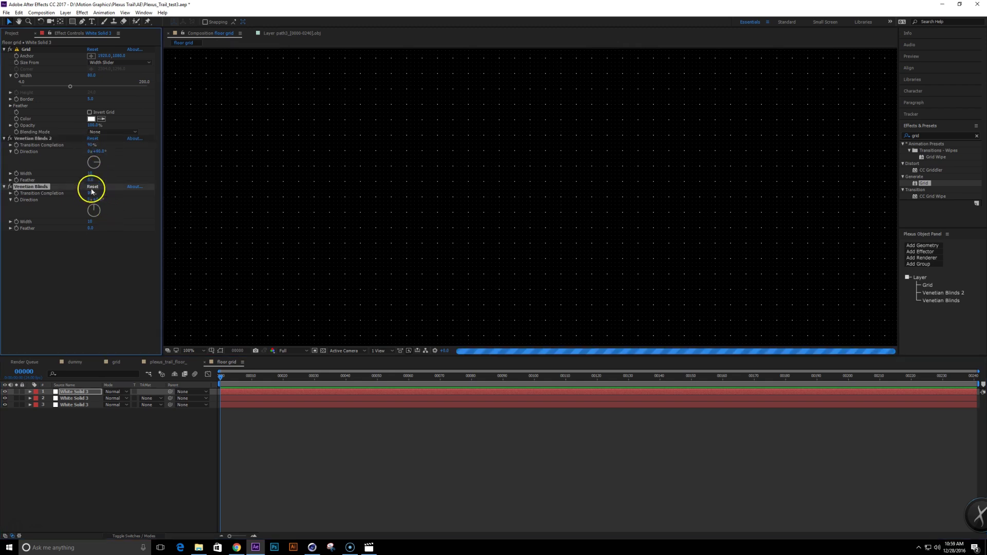
Step: Inspect the dotted grid with the top solid hidden and shown and in an enlarged viewer, and save the project
{"action": "scroll", "coordinate": [452, 273], "scroll_direction": "down", "scroll_amount": 2}
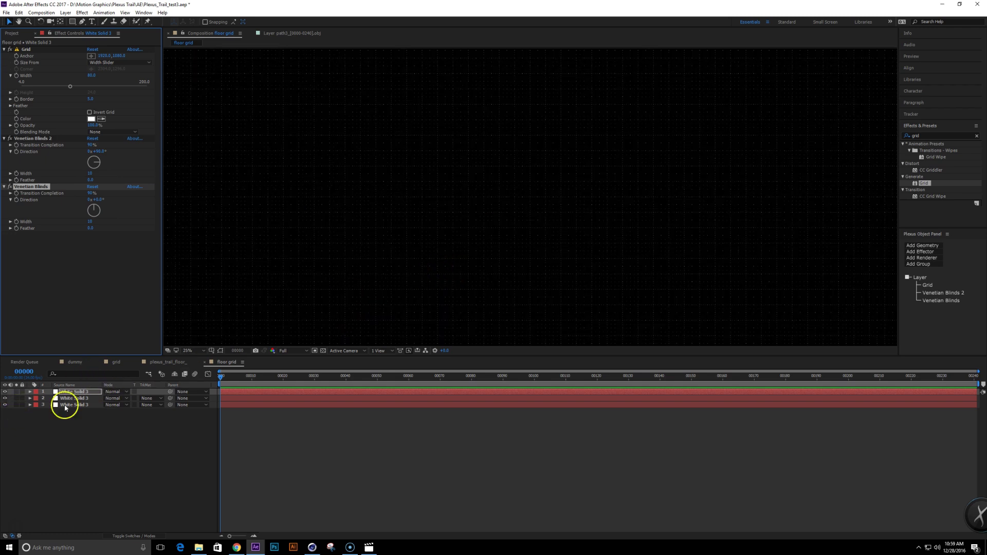
{"action": "scroll", "coordinate": [359, 238], "scroll_direction": "up", "scroll_amount": 2}
{"action": "left_click", "coordinate": [6, 393]}
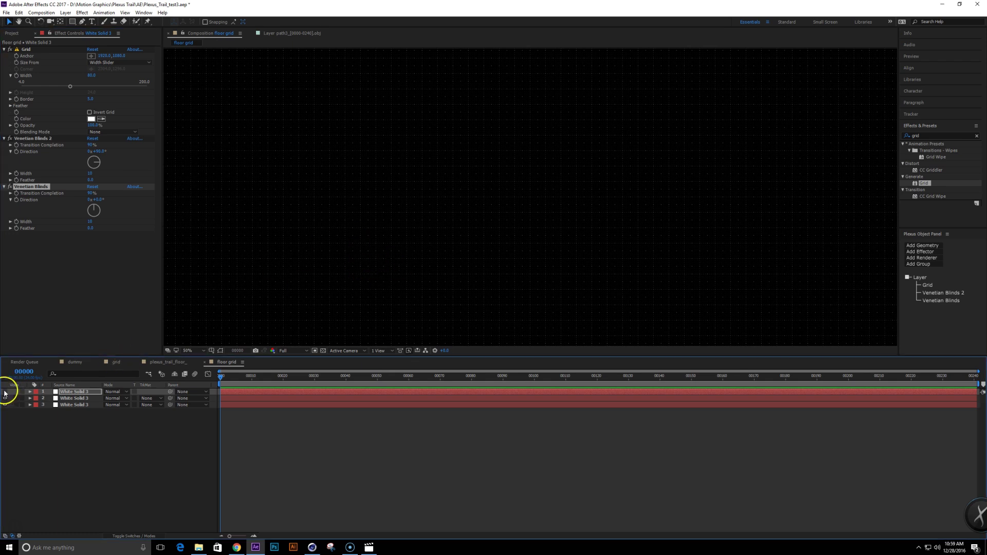
{"action": "key", "text": "grave"}
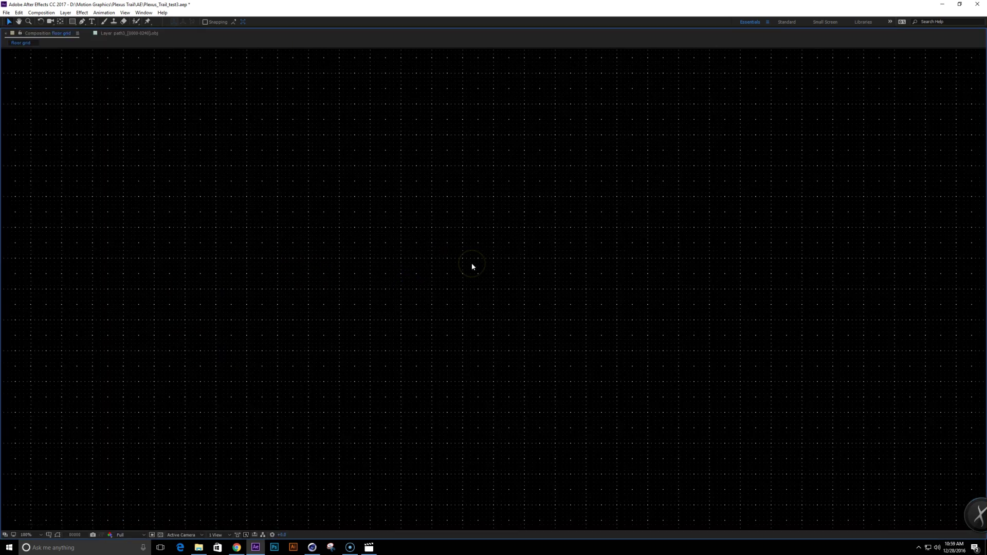
{"action": "key", "text": "grave"}
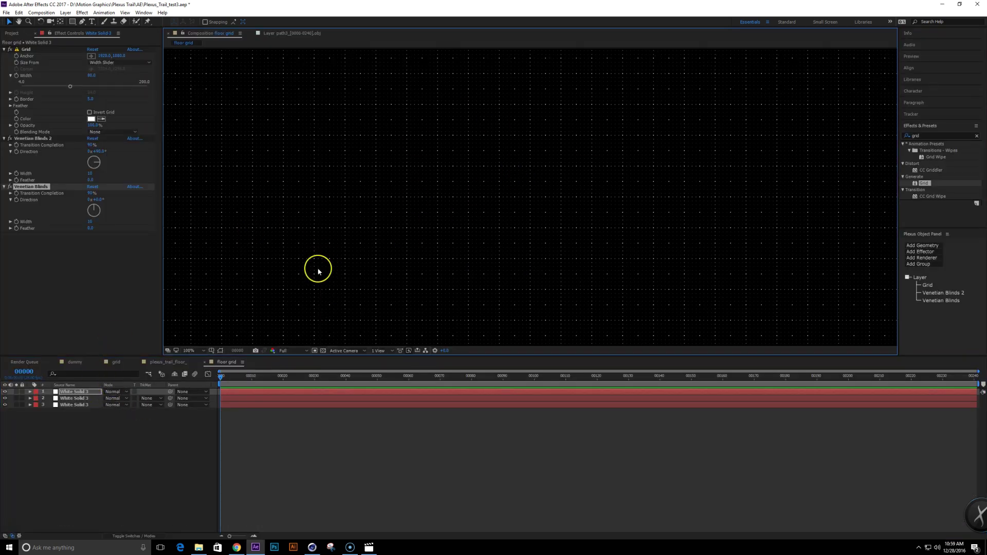
{"action": "key", "text": "ctrl+s"}
Step: Switch to Movies & TV to examine the floor grid in the PlexusTrail_v3 reference video, and return to After Effects
{"action": "left_click", "coordinate": [368, 547]}
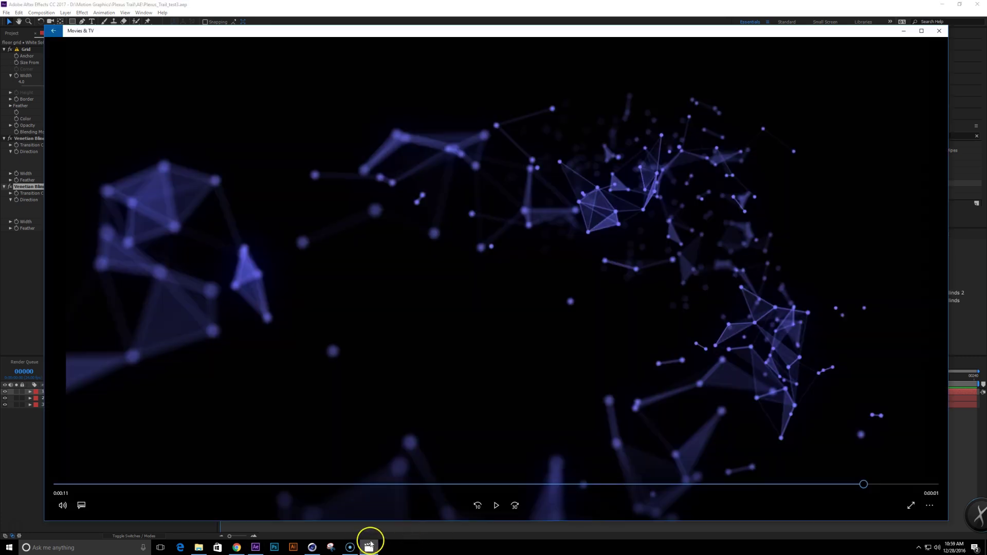
{"action": "left_click", "coordinate": [575, 484]}
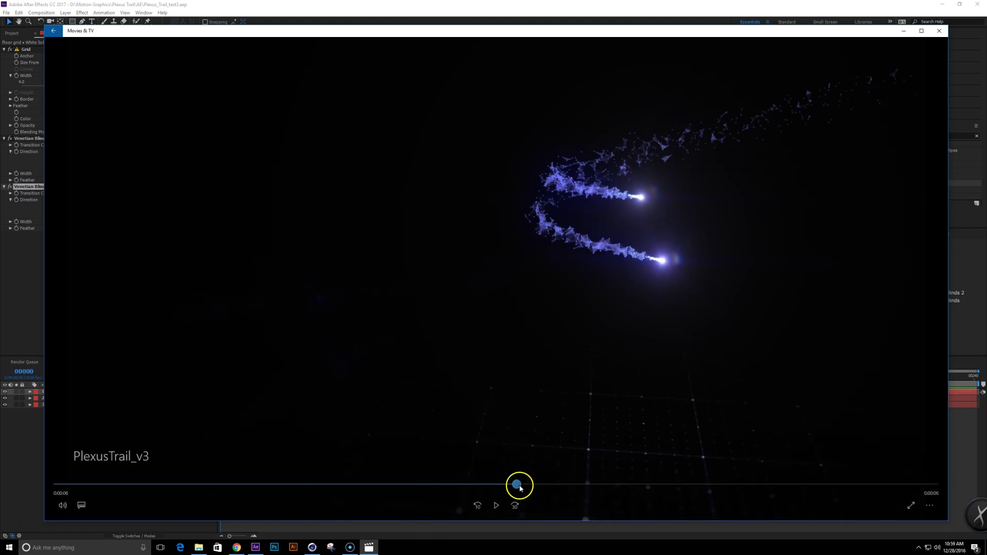
{"action": "left_click", "coordinate": [256, 546]}
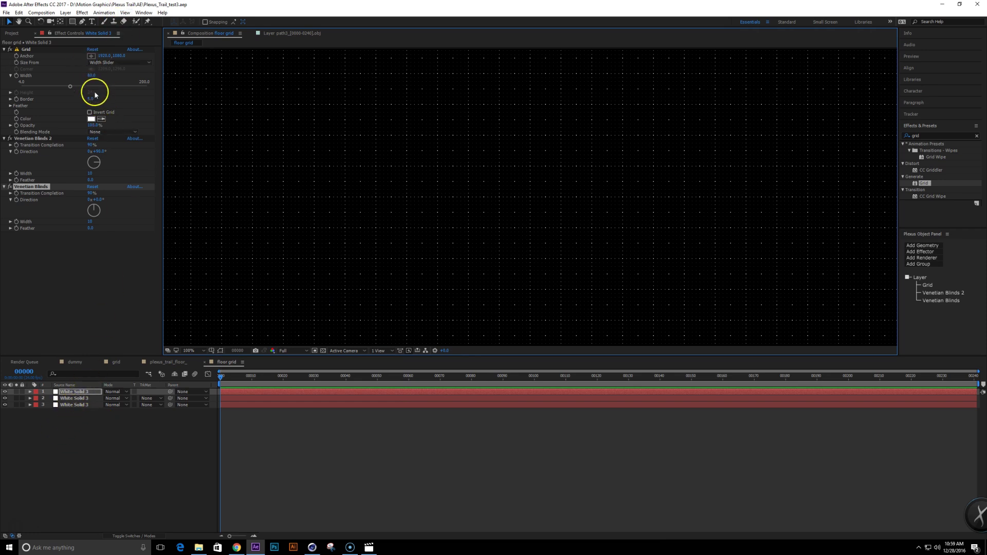
{"action": "left_click", "coordinate": [91, 99]}
{"action": "key", "text": "Return"}
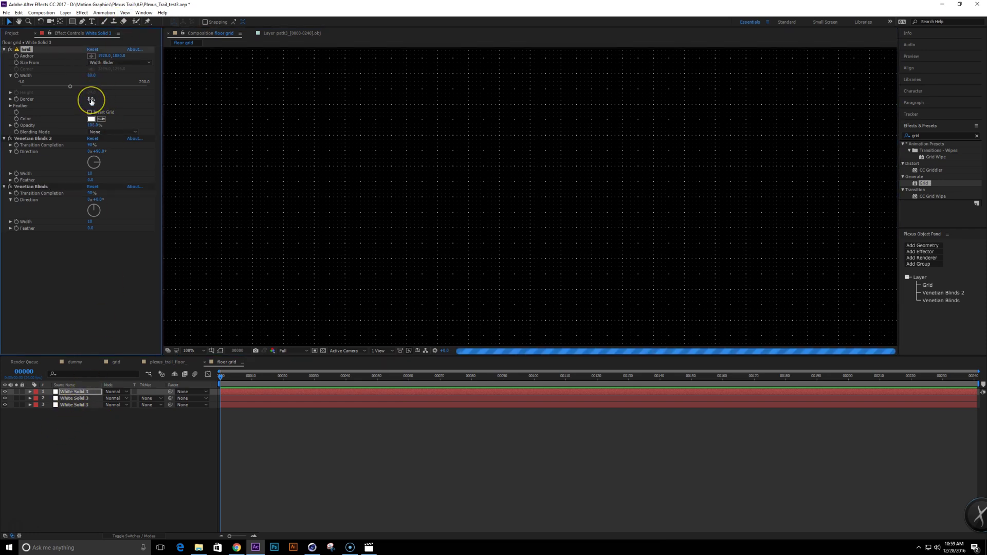
{"action": "key", "text": "ctrl+z"}
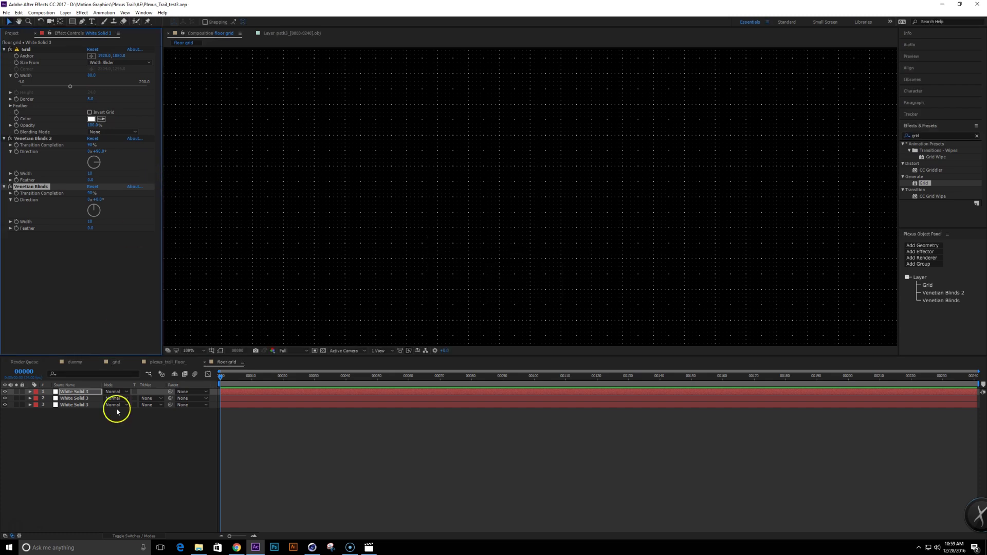
Step: Set the blending mode of the upper two white solids to Add and save the project
{"action": "left_click", "coordinate": [82, 404], "text": "shift"}
{"action": "left_click", "coordinate": [116, 392]}
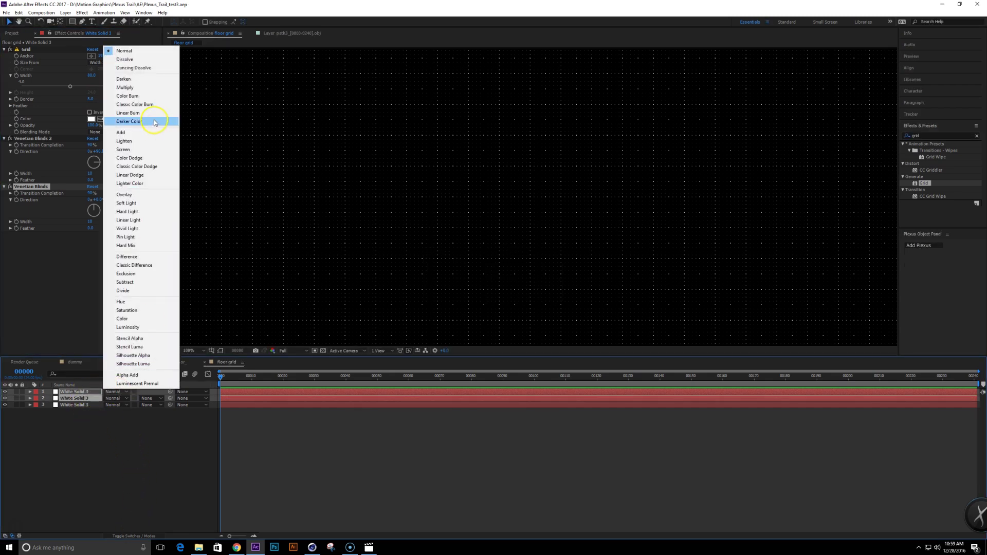
{"action": "left_click", "coordinate": [151, 132]}
{"action": "key", "text": "ctrl+s"}
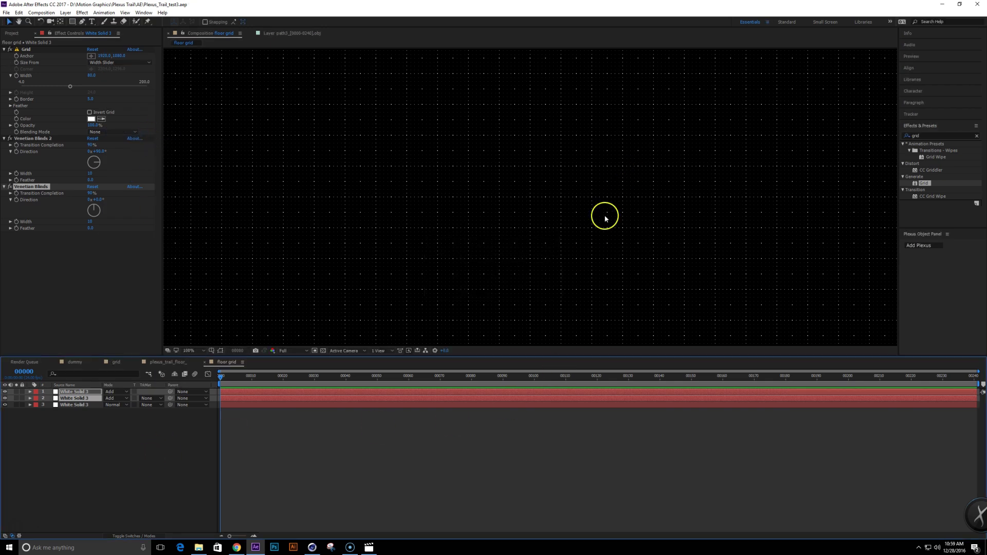
{"action": "left_click", "coordinate": [50, 424]}
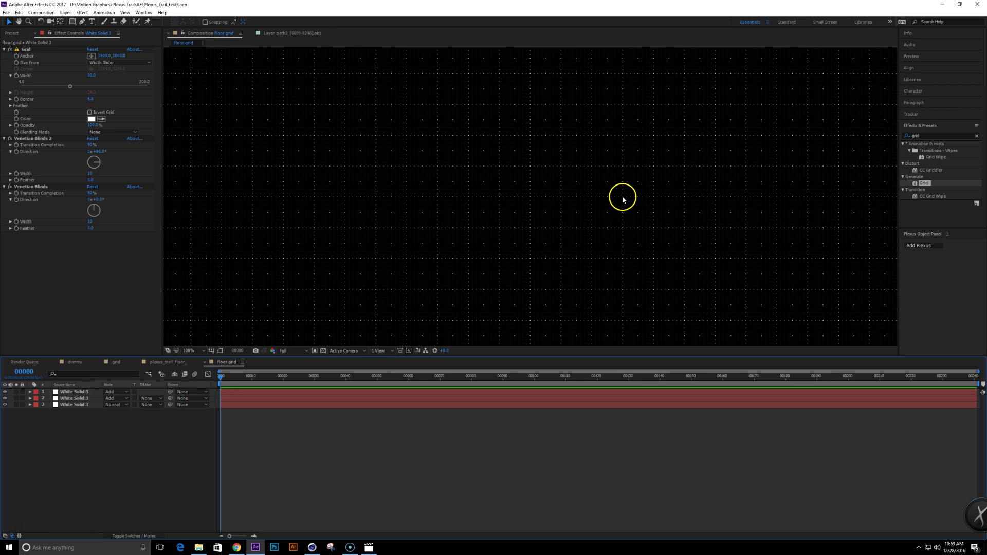
Step: Add the floor grid composition to the plexus_trail_floor_ composition, directly above the floor PNG sequence layer
{"action": "left_click", "coordinate": [169, 362]}
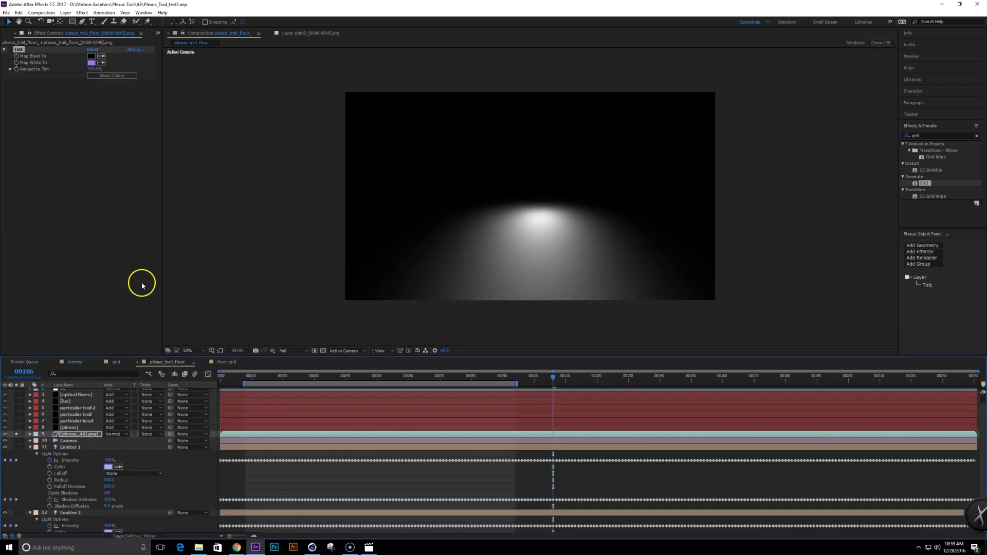
{"action": "left_click", "coordinate": [158, 34]}
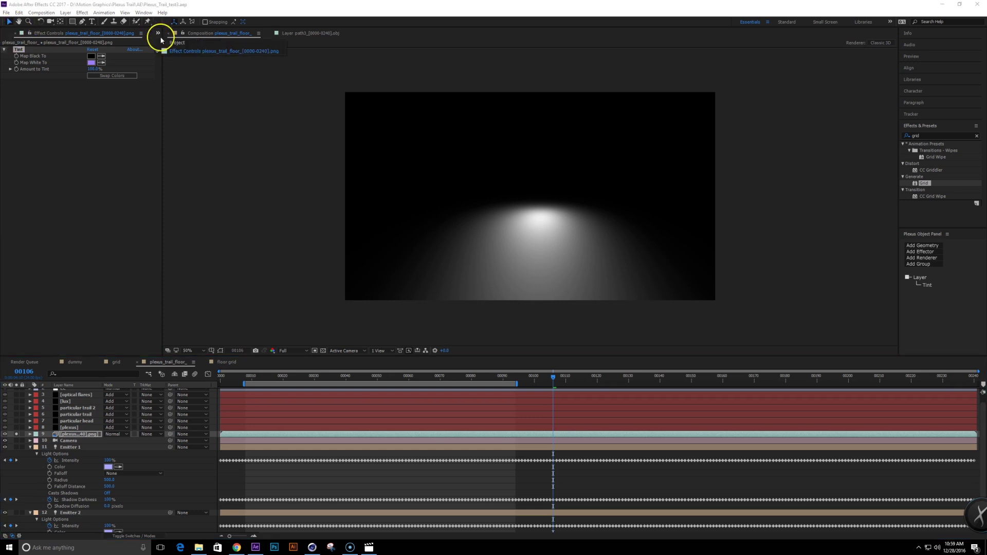
{"action": "left_click", "coordinate": [174, 42]}
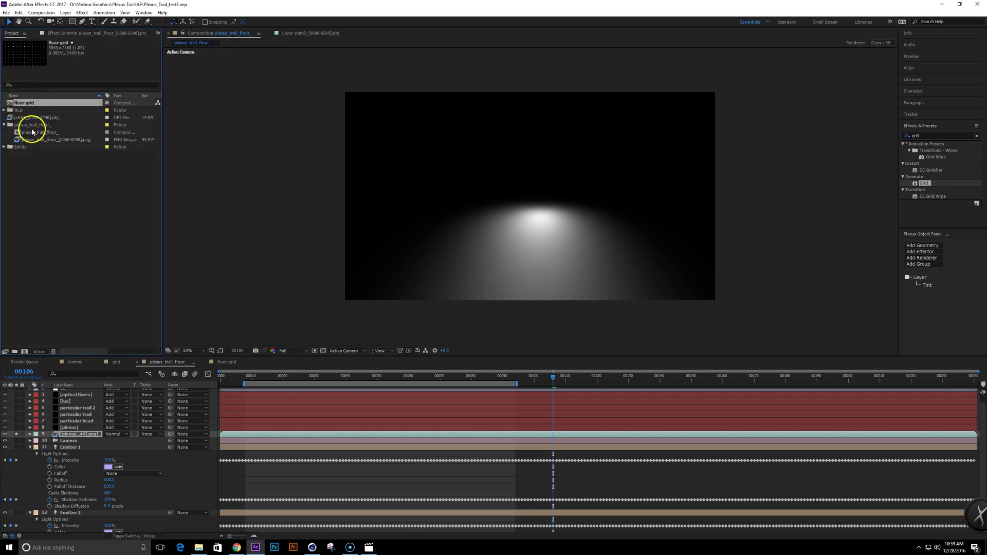
{"action": "left_click_drag", "start_coordinate": [30, 106], "coordinate": [104, 433]}
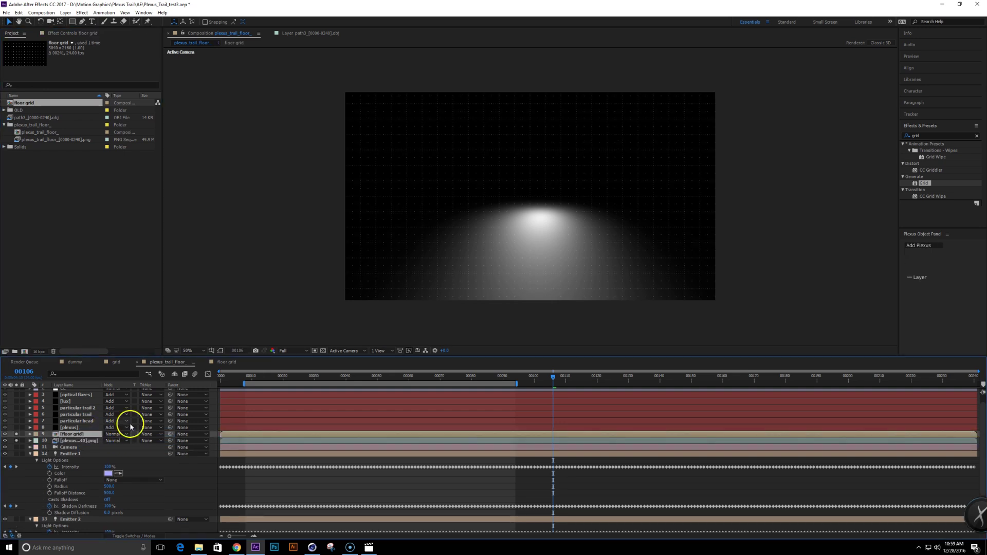
Step: Make the floor grid layer 3D and turn off Accepts Lights in its material options
{"action": "key", "text": "F4"}
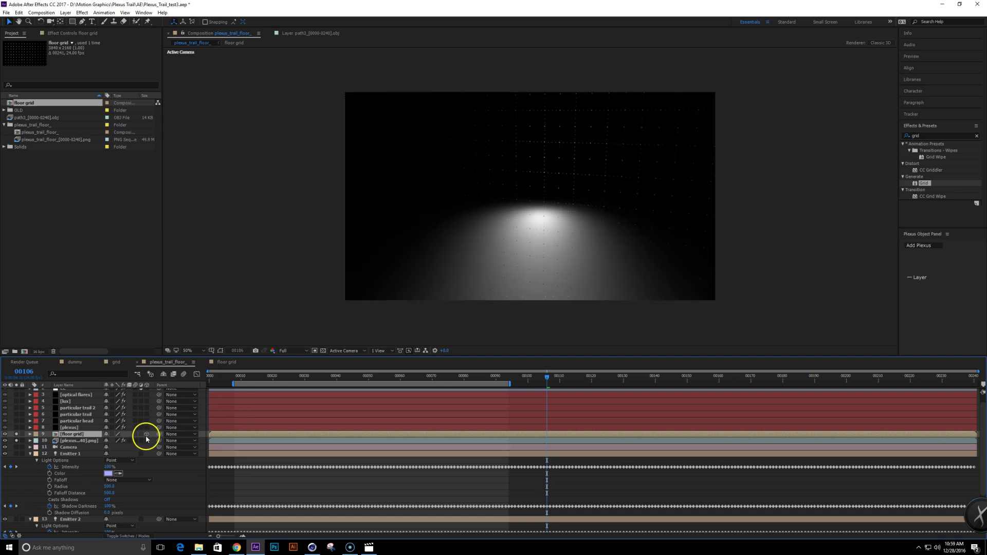
{"action": "key", "text": "a"}
{"action": "key", "text": "a"}
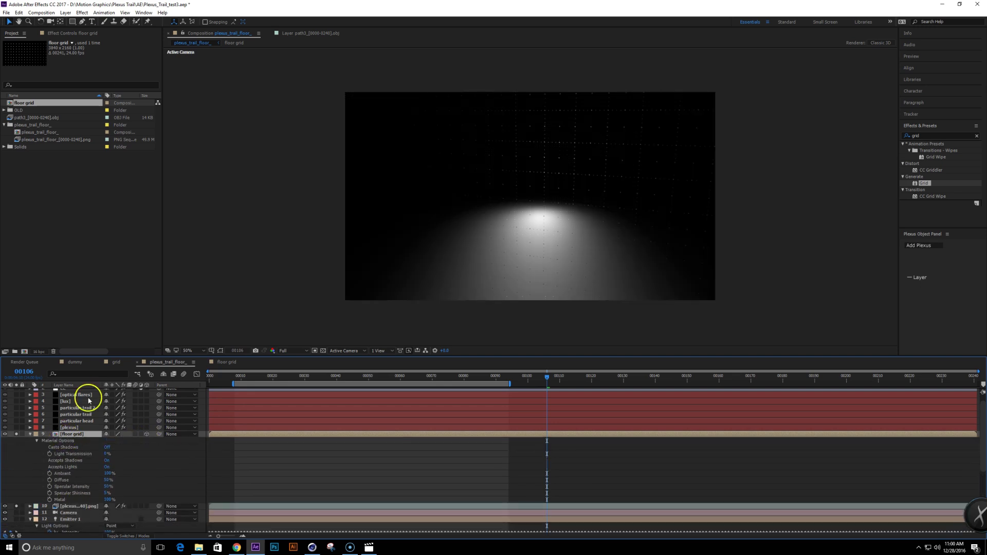
{"action": "left_click", "coordinate": [108, 468]}
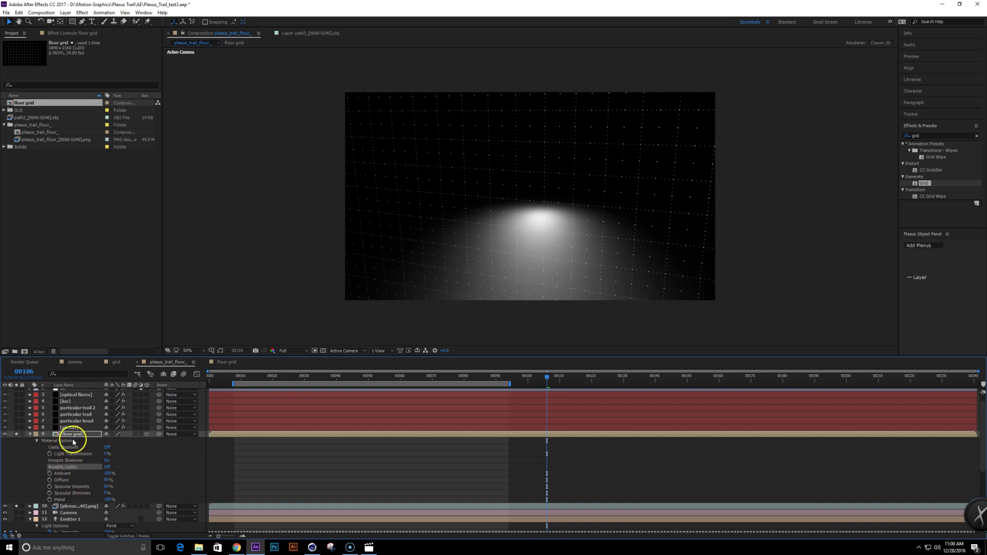
Step: Move the floor layer directly below the floor PNG sequence, above the Camera, and solo it
{"action": "scroll", "coordinate": [72, 493], "scroll_direction": "down", "scroll_amount": 5}
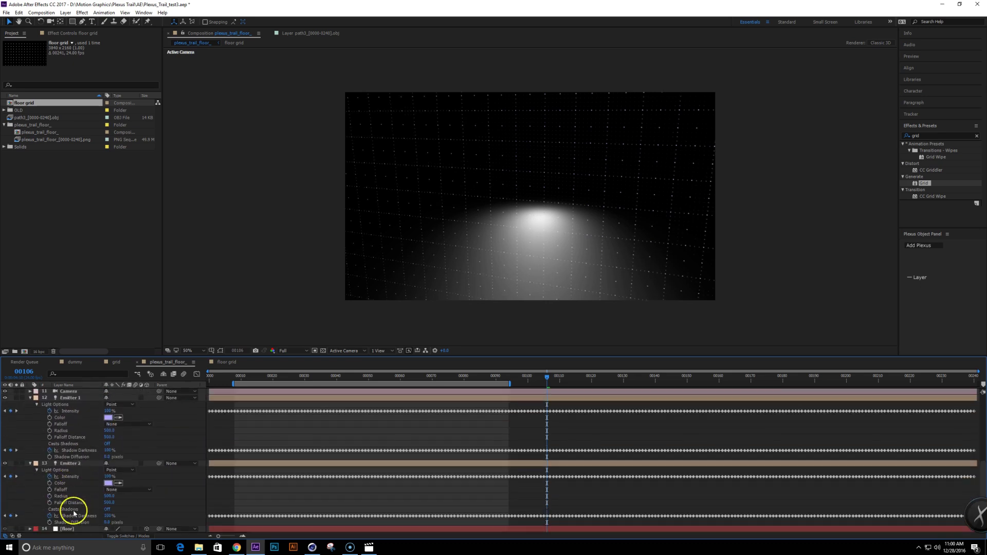
{"action": "left_click_drag", "start_coordinate": [69, 529], "coordinate": [89, 417]}
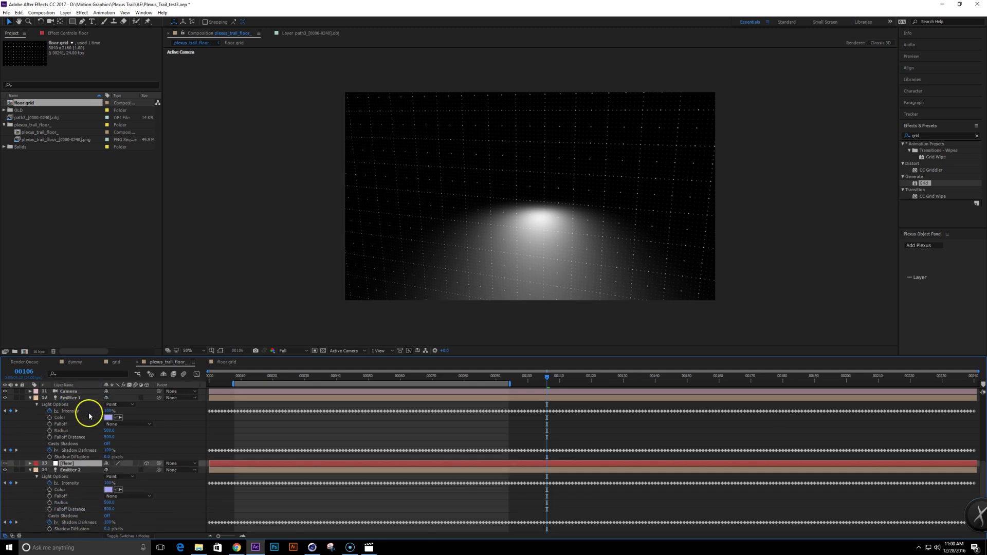
{"action": "scroll", "coordinate": [86, 462], "scroll_direction": "up", "scroll_amount": 2}
{"action": "left_click_drag", "start_coordinate": [68, 506], "coordinate": [87, 434]}
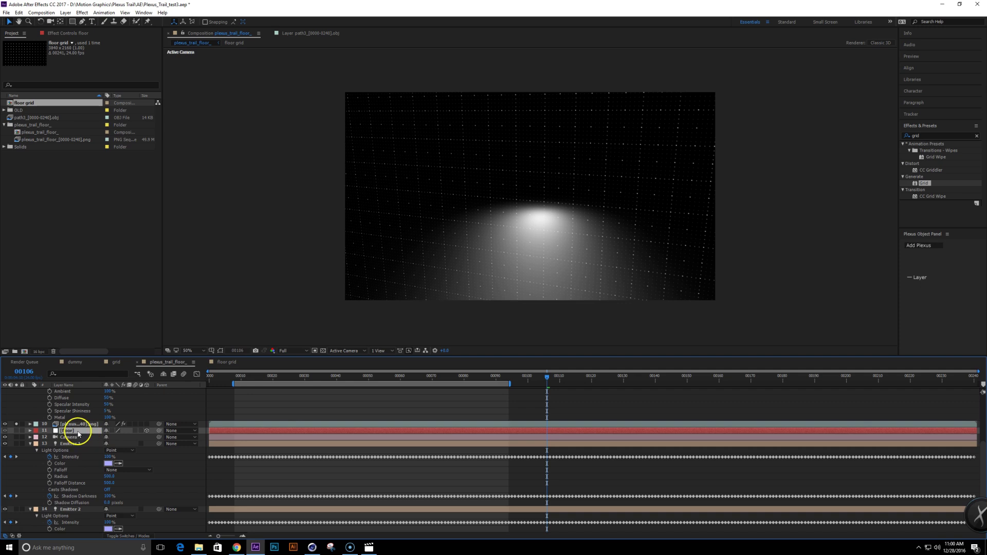
{"action": "left_click", "coordinate": [17, 431]}
Step: Remove the keyframes from the floor layer's position and rotation properties, and select its Position property
{"action": "key", "text": "p"}
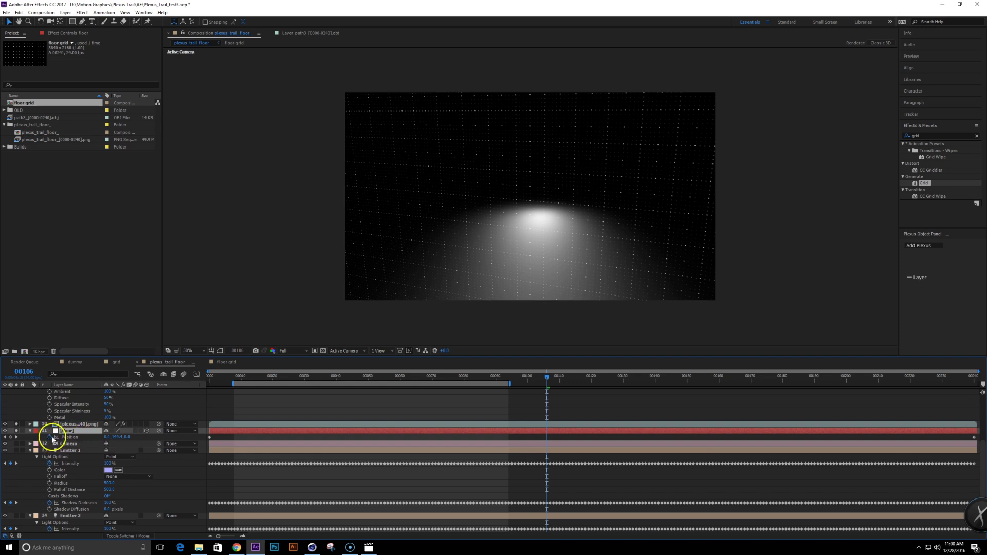
{"action": "key", "text": "shift+r"}
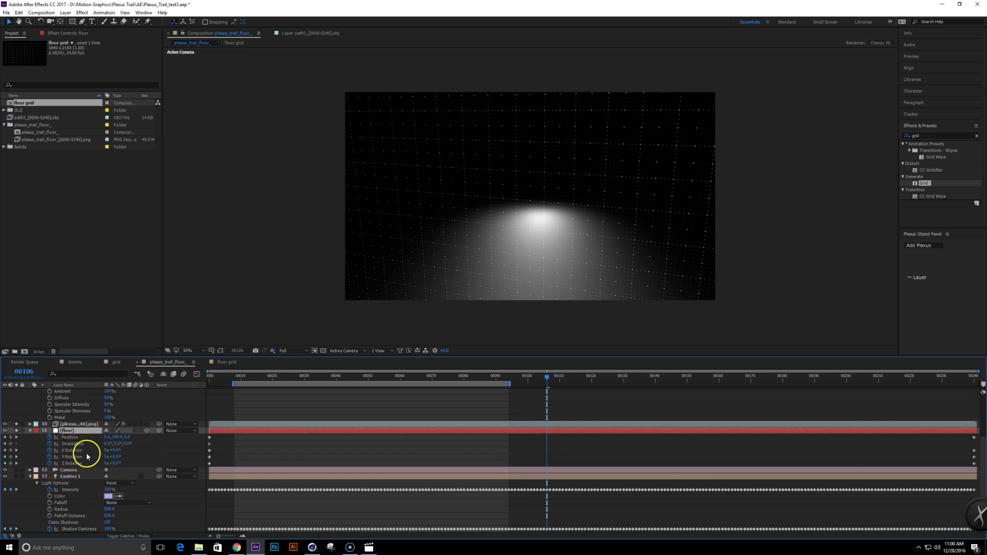
{"action": "left_click_drag", "start_coordinate": [49, 437], "coordinate": [50, 464]}
{"action": "left_click", "coordinate": [75, 431]}
{"action": "left_click", "coordinate": [75, 425]}
{"action": "left_click", "coordinate": [67, 438]}
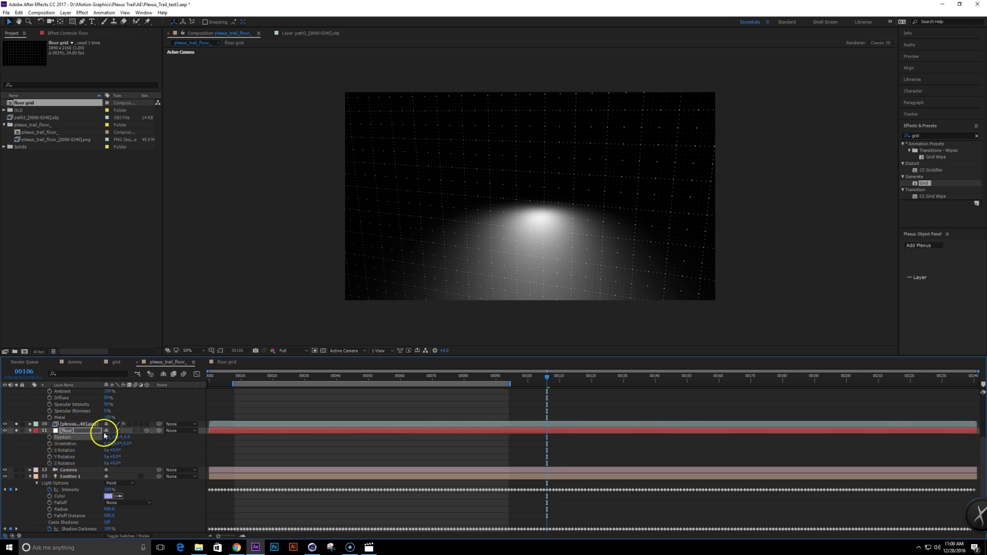
Step: Set the floor grid layer's X Rotation to 90° so it lies flat, save the project, and check frame 67
{"action": "scroll", "coordinate": [86, 448], "scroll_direction": "up", "scroll_amount": 2}
{"action": "scroll", "coordinate": [67, 455], "scroll_direction": "up", "scroll_amount": 4}
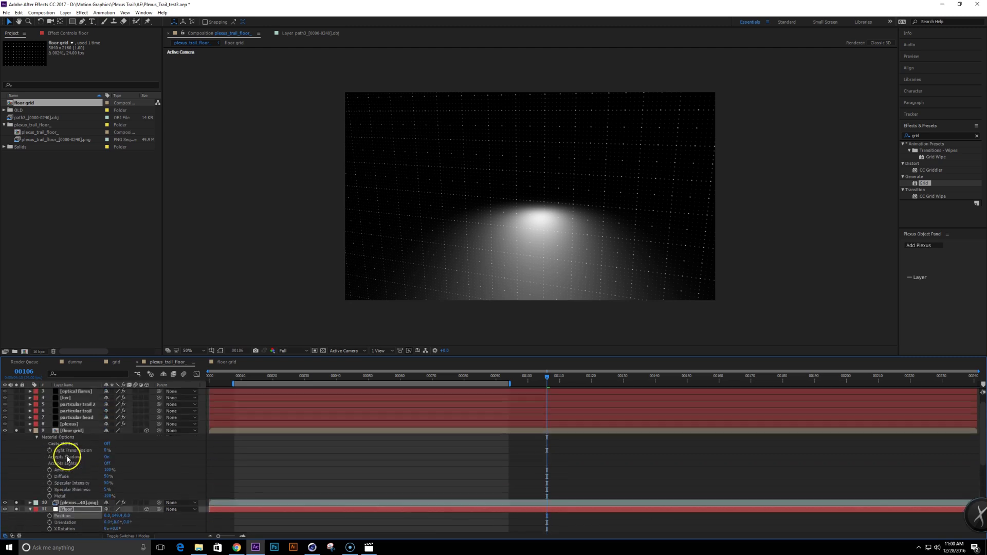
{"action": "left_click", "coordinate": [75, 411]}
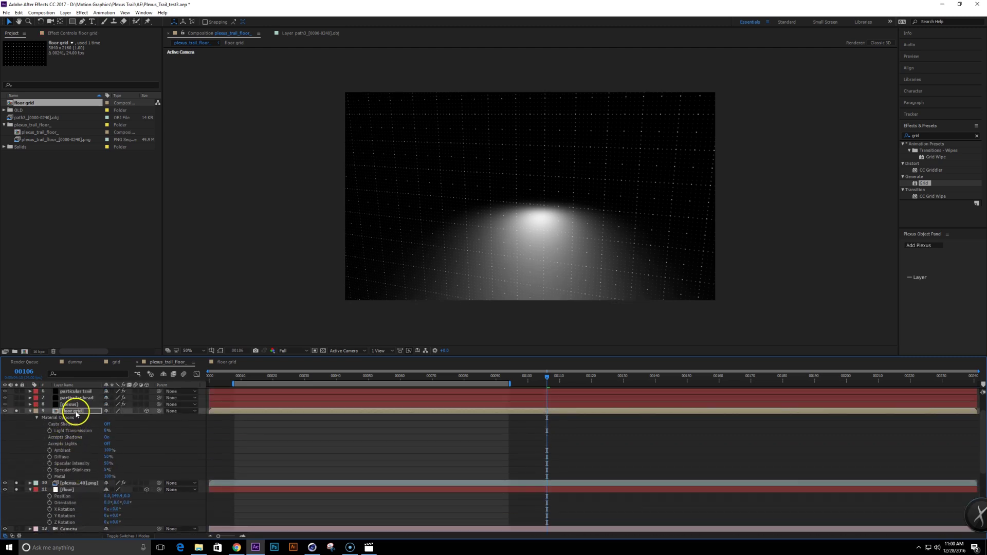
{"action": "key", "text": "r"}
{"action": "mouse_move", "coordinate": [118, 424]}
{"action": "left_mouse_down"}
{"action": "mouse_move", "coordinate": [125, 425]}
{"action": "mouse_move", "coordinate": [114, 427]}
{"action": "left_mouse_up"}
{"action": "left_click", "coordinate": [116, 424]}
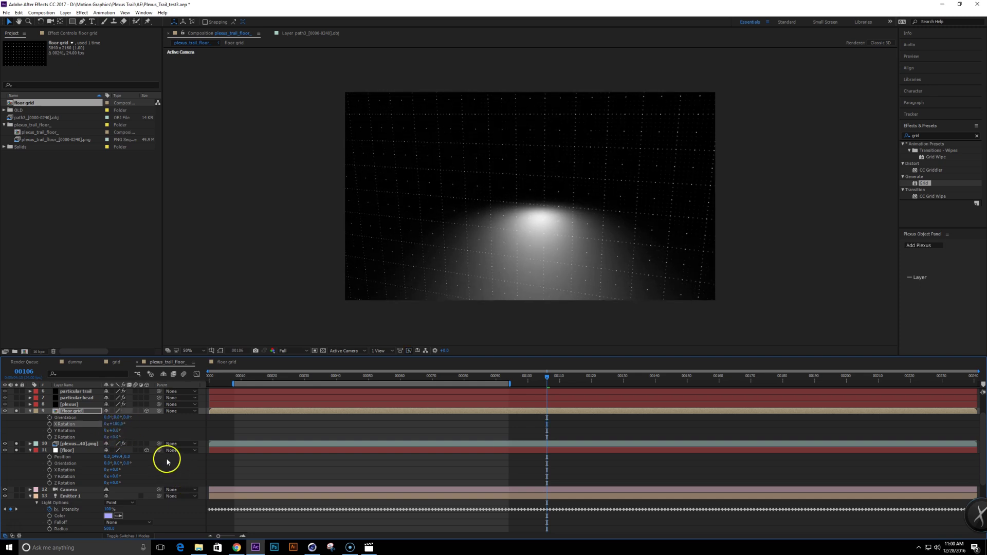
{"action": "left_click_drag", "start_coordinate": [124, 426], "coordinate": [119, 425]}
{"action": "left_click_drag", "start_coordinate": [546, 377], "coordinate": [423, 378]}
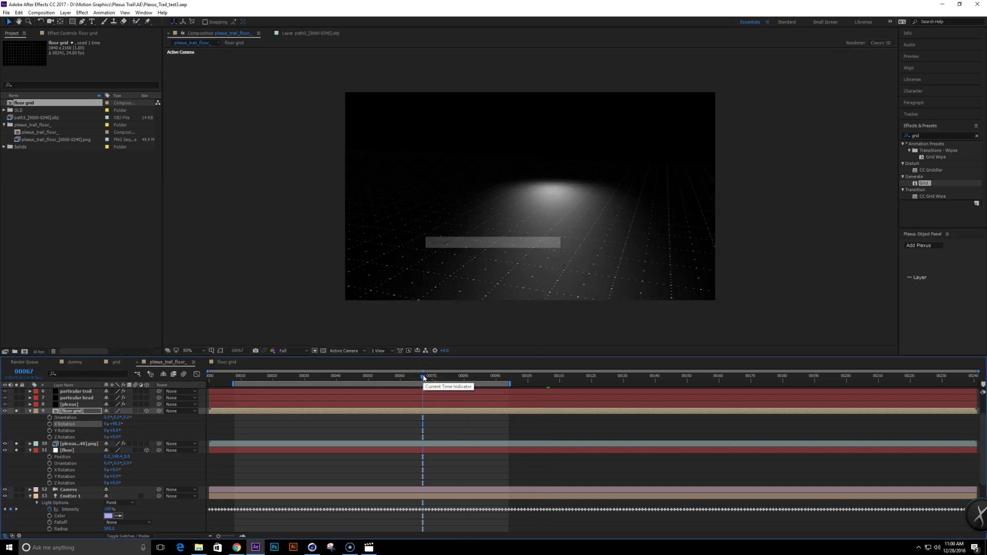
Step: Move the floor PNG sequence directly above the floor grid layer and delete its Tint effect
{"action": "left_click", "coordinate": [16, 412]}
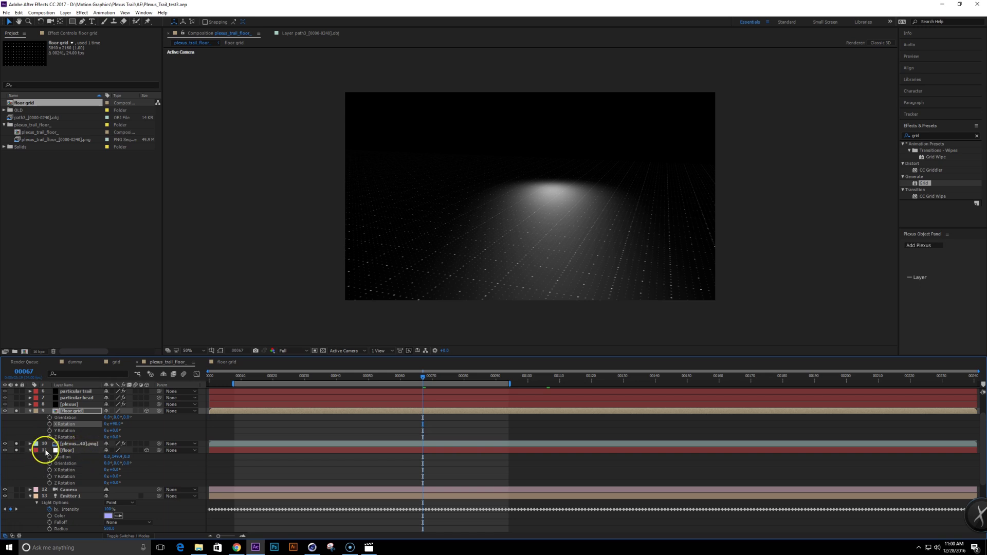
{"action": "left_click_drag", "start_coordinate": [84, 444], "coordinate": [73, 409]}
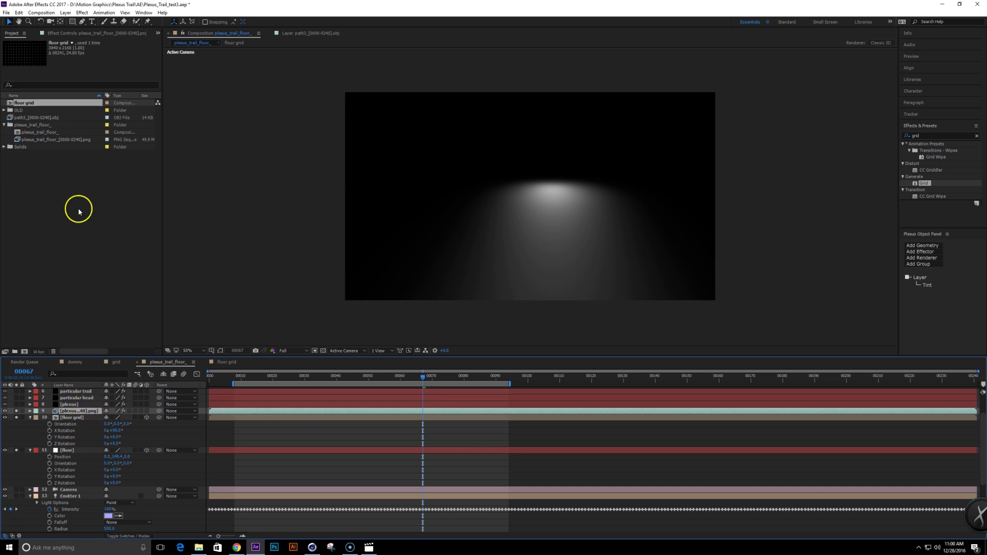
{"action": "left_click", "coordinate": [78, 33]}
{"action": "left_click", "coordinate": [18, 51]}
{"action": "key", "text": "Delete"}
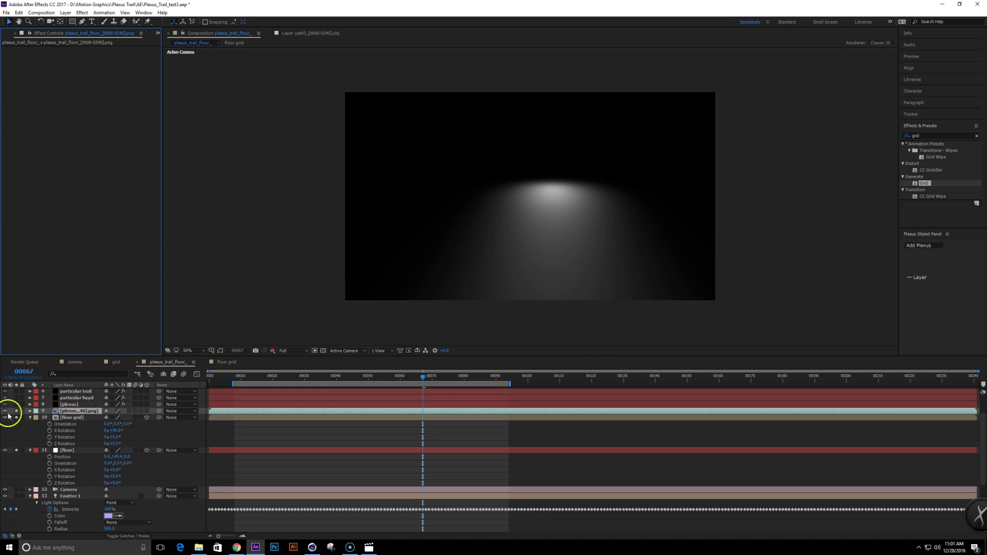
Step: Set the floor grid layer's track matte to Luma Matte using the PNG sequence, and check it at several frames
{"action": "left_click", "coordinate": [72, 417]}
{"action": "key", "text": "F4"}
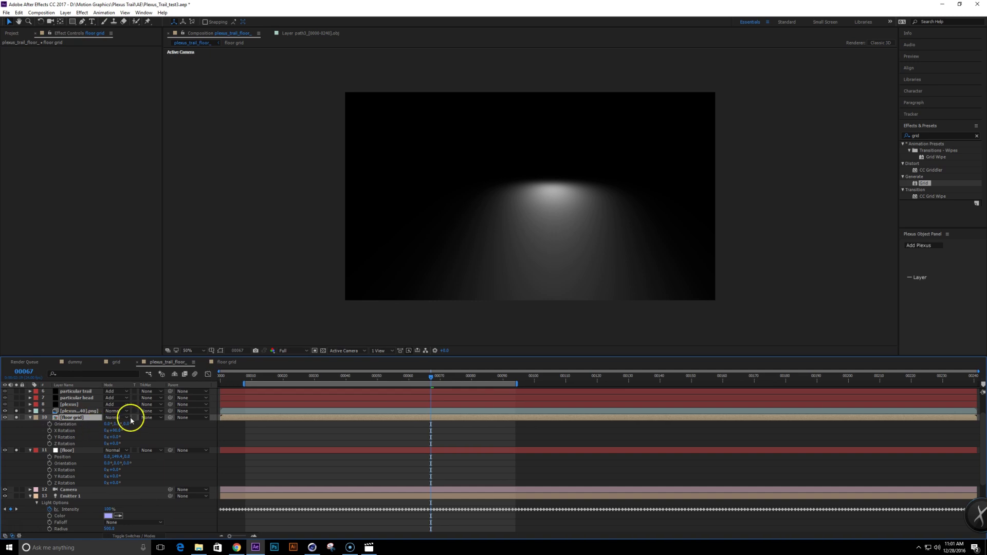
{"action": "left_click", "coordinate": [144, 418]}
{"action": "left_click", "coordinate": [185, 454]}
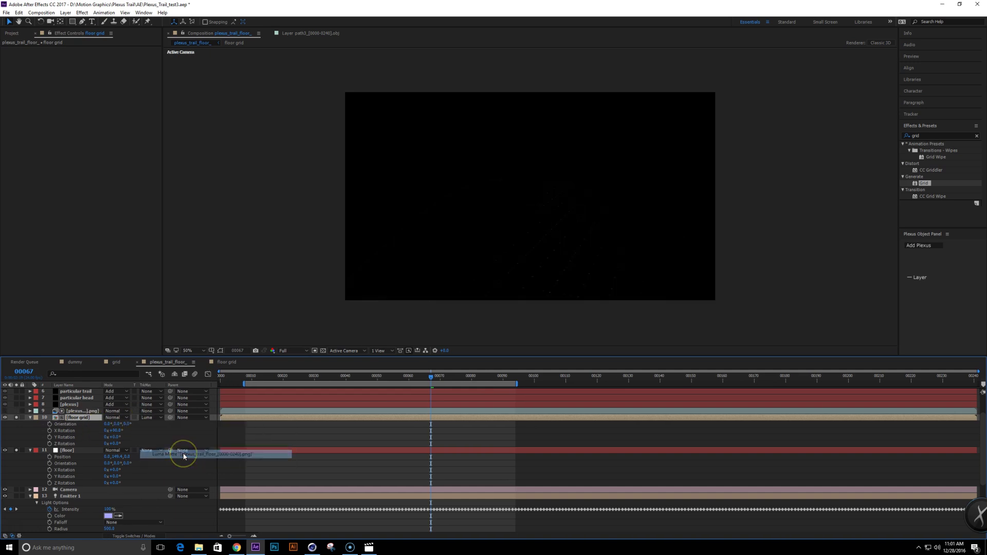
{"action": "mouse_move", "coordinate": [435, 382]}
{"action": "left_mouse_down"}
{"action": "mouse_move", "coordinate": [459, 381]}
{"action": "mouse_move", "coordinate": [448, 376]}
{"action": "left_mouse_up"}
{"action": "left_click", "coordinate": [575, 380]}
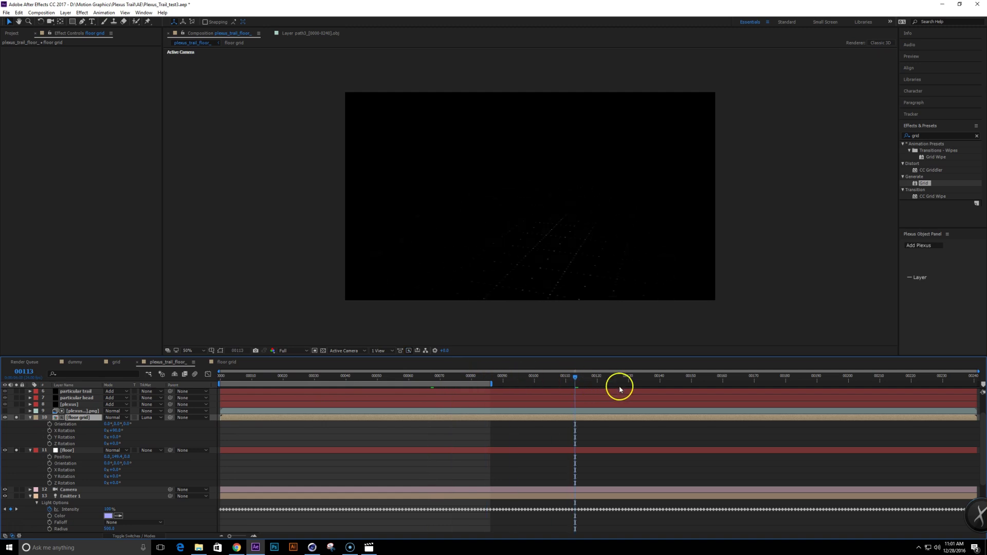
{"action": "left_click_drag", "start_coordinate": [649, 384], "coordinate": [439, 410]}
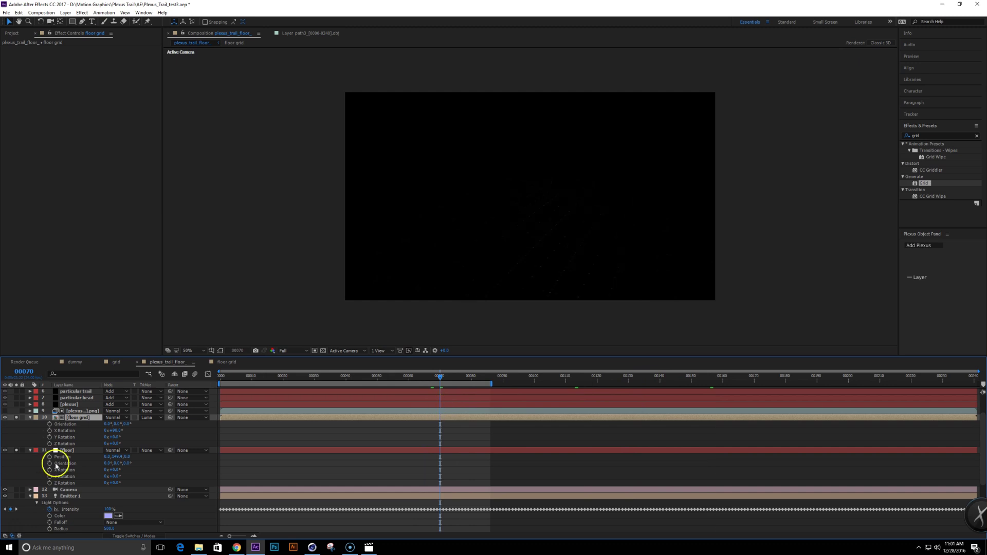
Step: Turn off solo on the floor layers and view the full composite with the light trails at frame 127
{"action": "scroll", "coordinate": [41, 411], "scroll_direction": "up", "scroll_amount": 1}
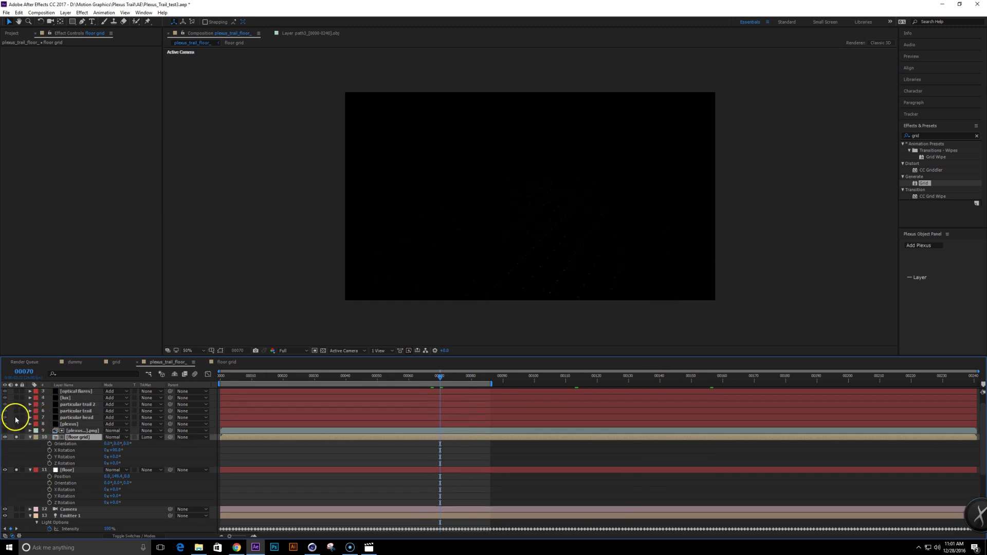
{"action": "left_click_drag", "start_coordinate": [16, 434], "coordinate": [16, 458]}
{"action": "left_click", "coordinate": [16, 438]}
{"action": "left_click", "coordinate": [18, 470]}
{"action": "left_click", "coordinate": [463, 380]}
{"action": "left_click_drag", "start_coordinate": [462, 380], "coordinate": [619, 378]}
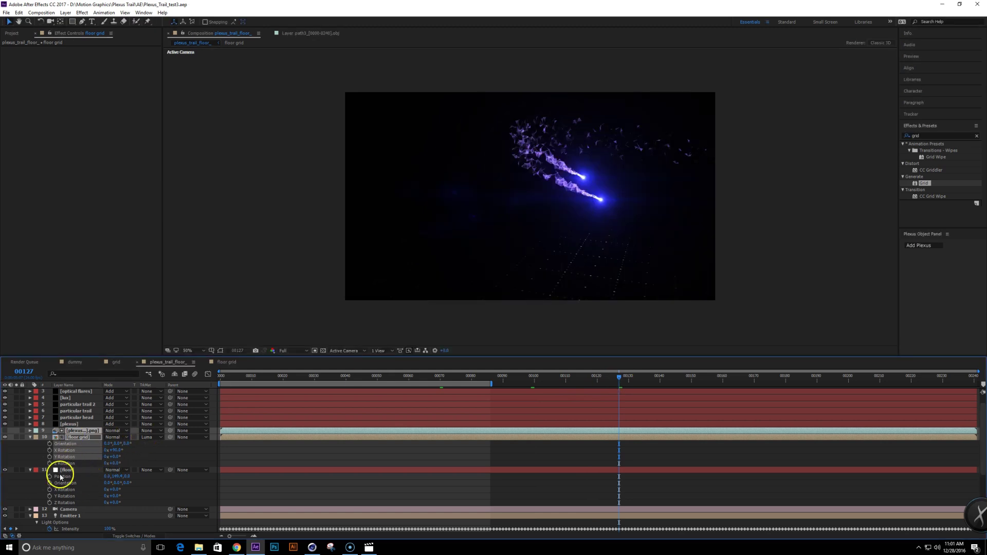
Step: Apply Curves to the floor PNG sequence matte and pull the lower part of the RGB curve down
{"action": "left_click", "coordinate": [61, 477]}
{"action": "left_click", "coordinate": [72, 430]}
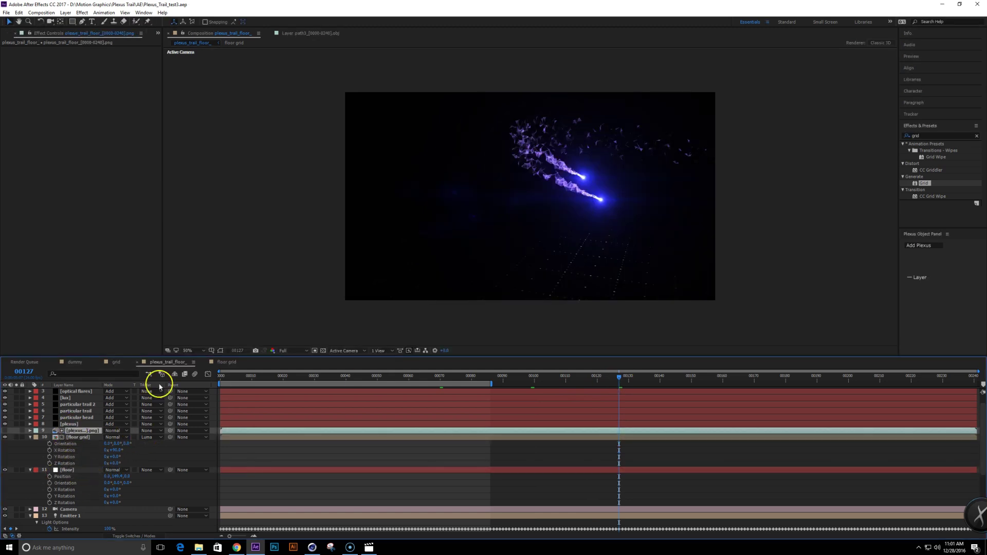
{"action": "left_click", "coordinate": [938, 136]}
{"action": "type", "text": "curv"}
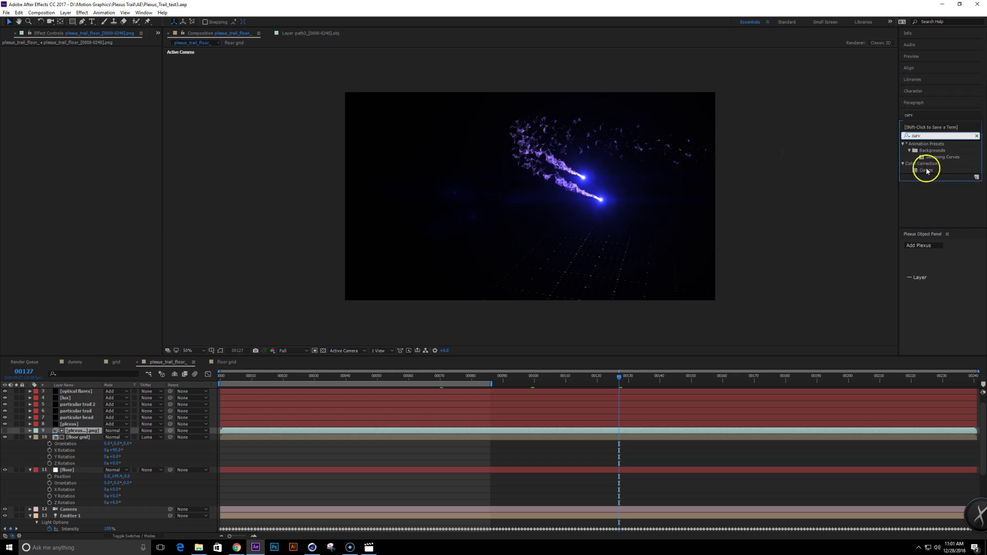
{"action": "double_click", "coordinate": [926, 170]}
{"action": "left_click_drag", "start_coordinate": [41, 155], "coordinate": [49, 165]}
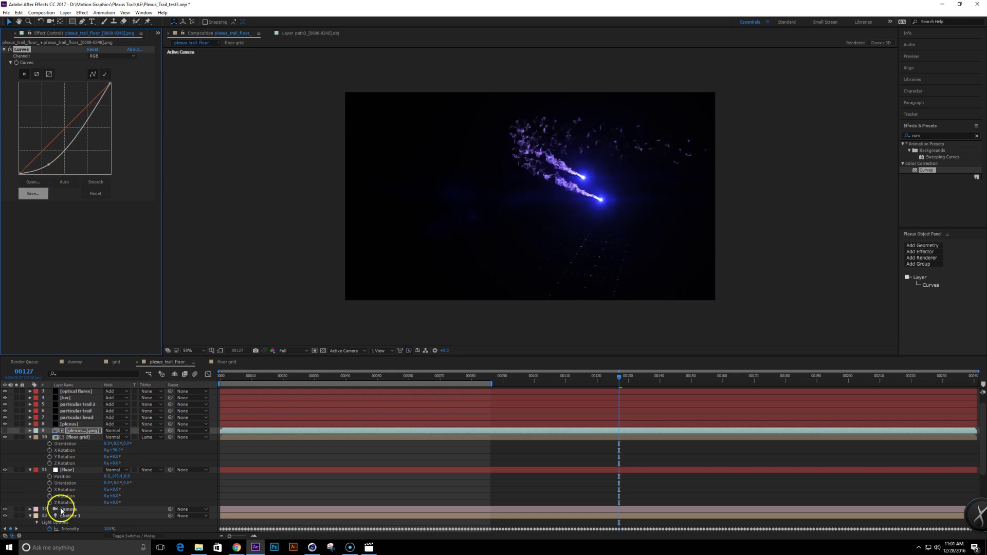
Step: Apply Tint to the floor grid layer and map white to a light blue
{"action": "left_click", "coordinate": [83, 437]}
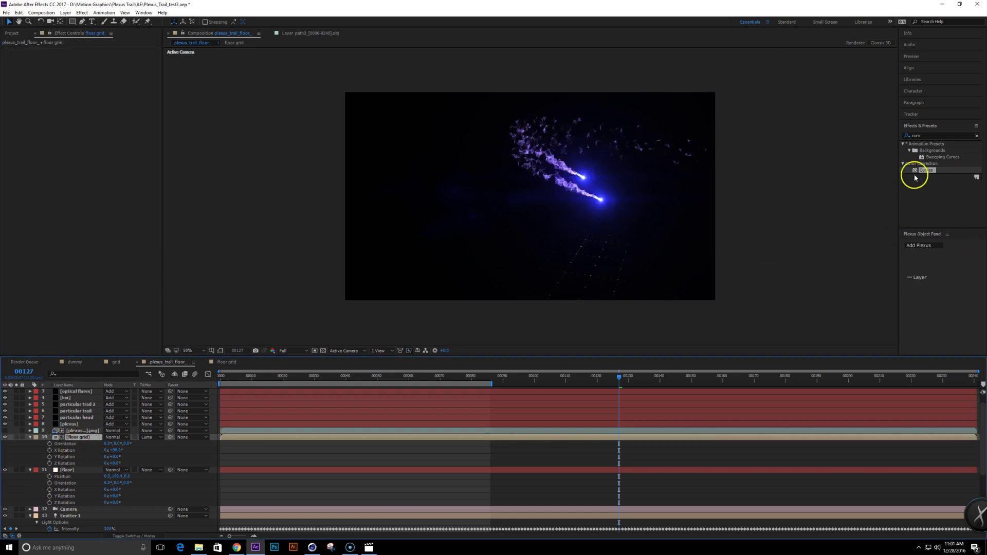
{"action": "left_click", "coordinate": [937, 135]}
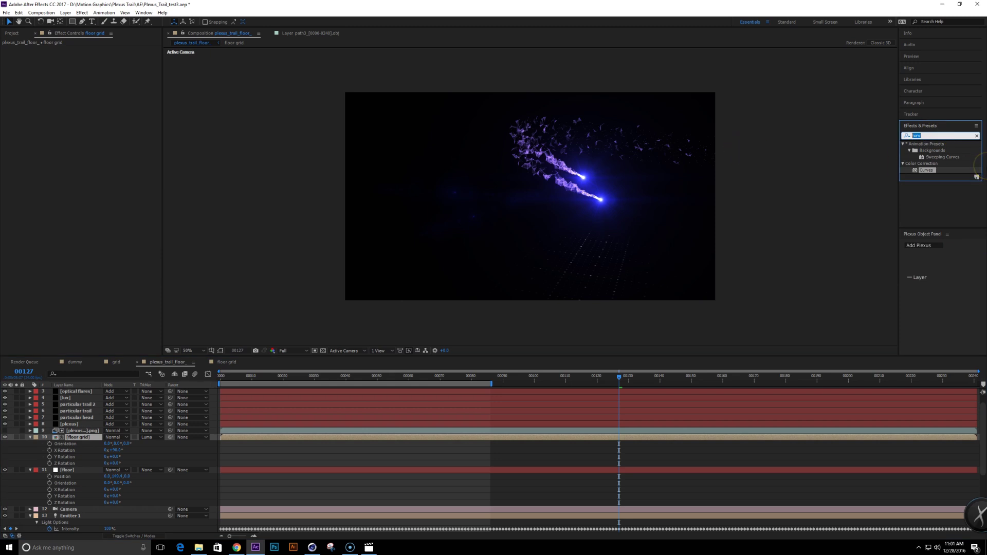
{"action": "type", "text": "tint"}
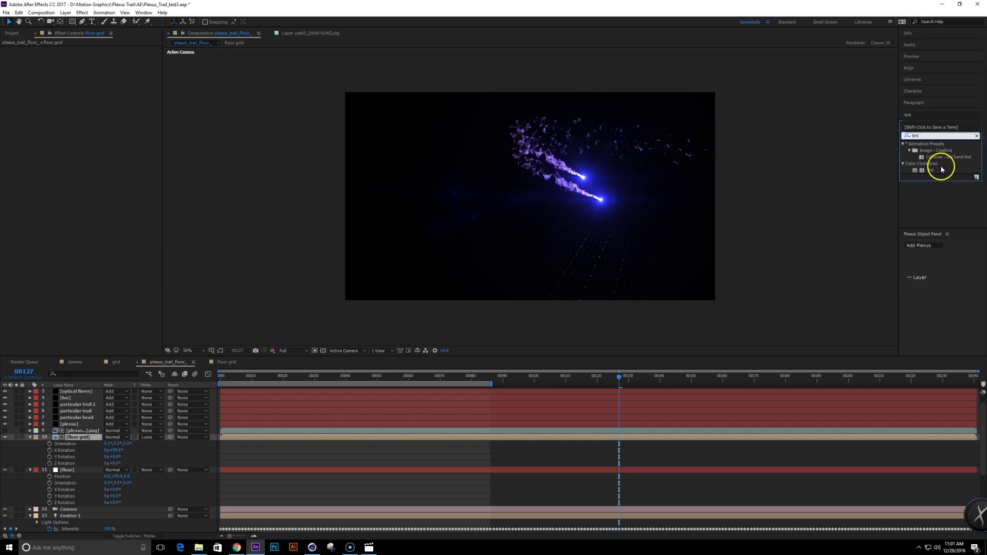
{"action": "double_click", "coordinate": [931, 170]}
{"action": "left_click", "coordinate": [92, 62]}
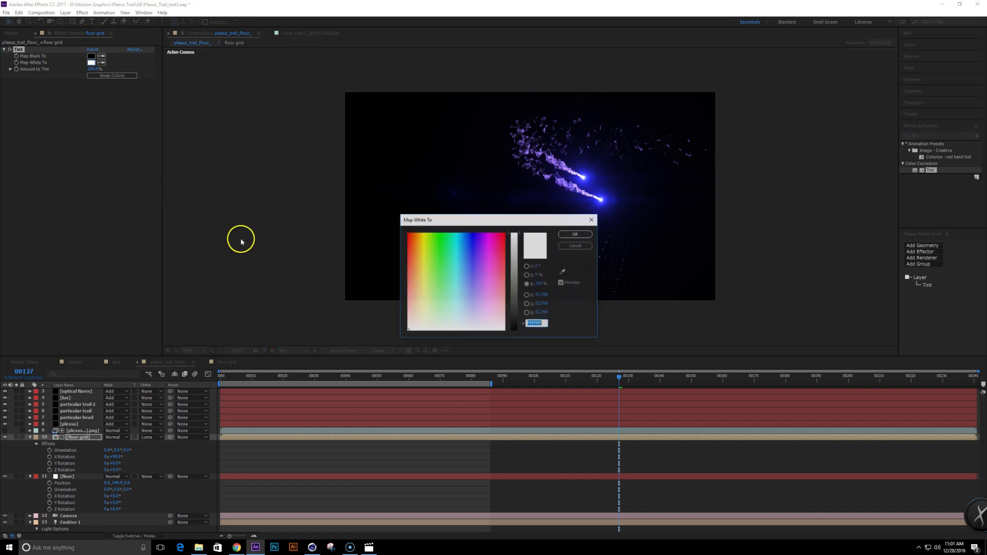
{"action": "left_click", "coordinate": [472, 279]}
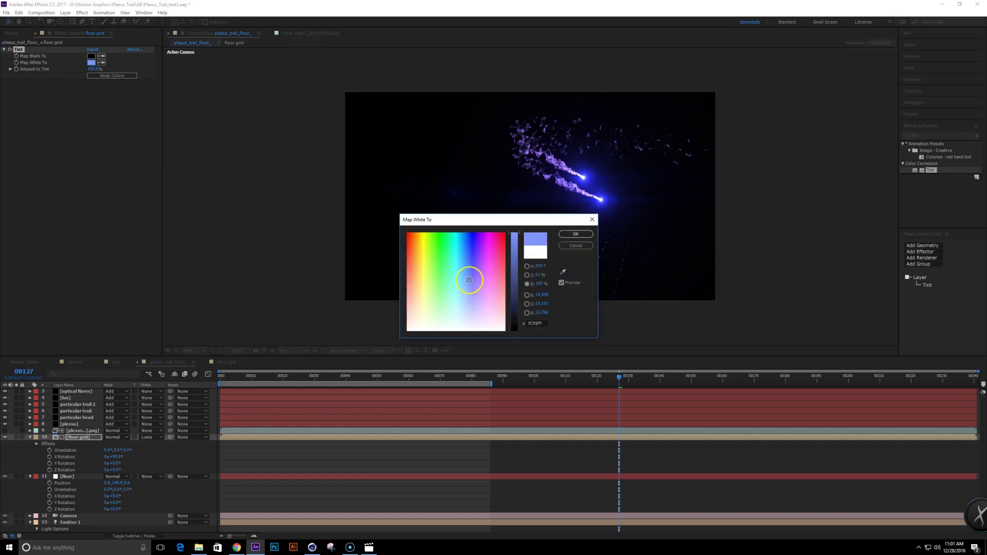
{"action": "left_click", "coordinate": [577, 234]}
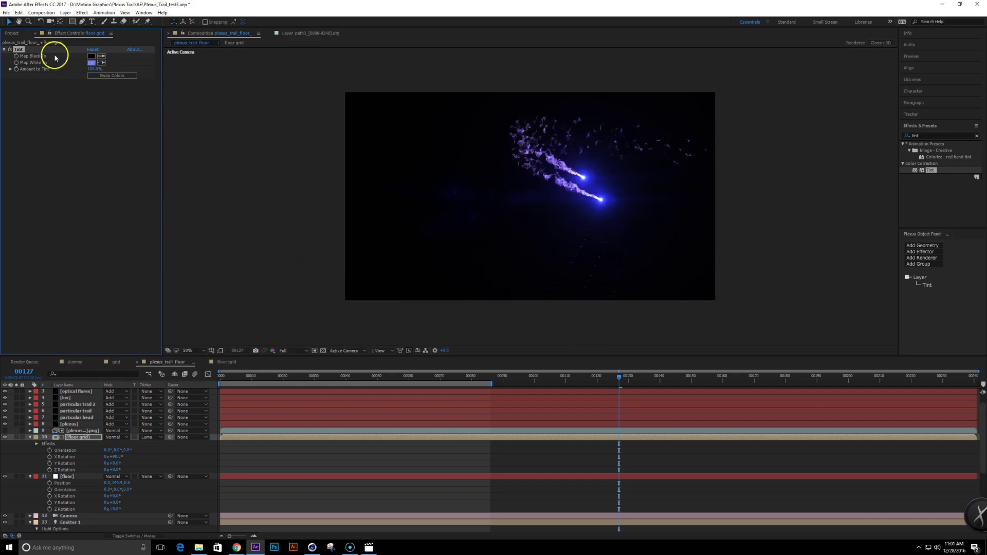
Step: Lighten the floor grid Tint's Map White To color to a very pale lavender blue
{"action": "left_click", "coordinate": [92, 62]}
{"action": "left_click_drag", "start_coordinate": [488, 296], "coordinate": [471, 316]}
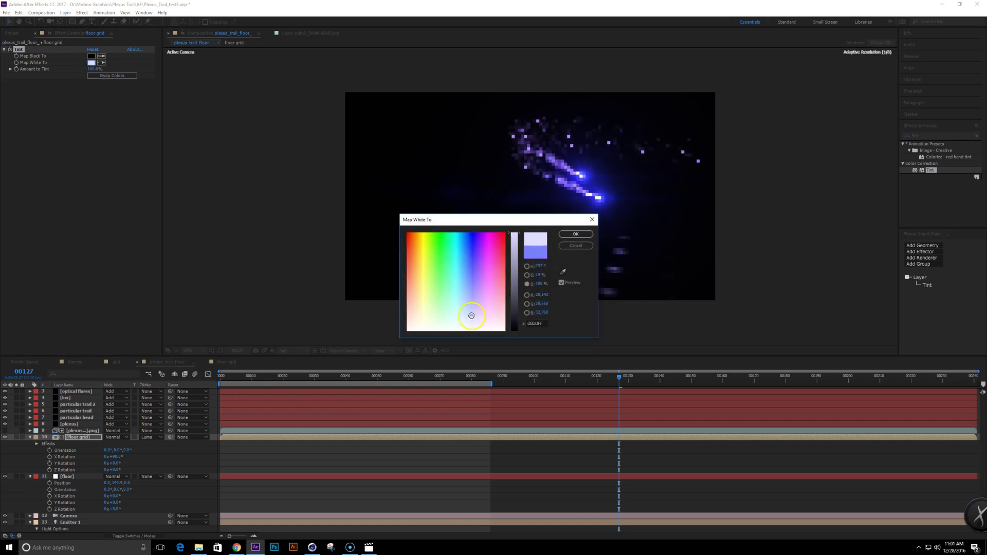
{"action": "left_click", "coordinate": [576, 234]}
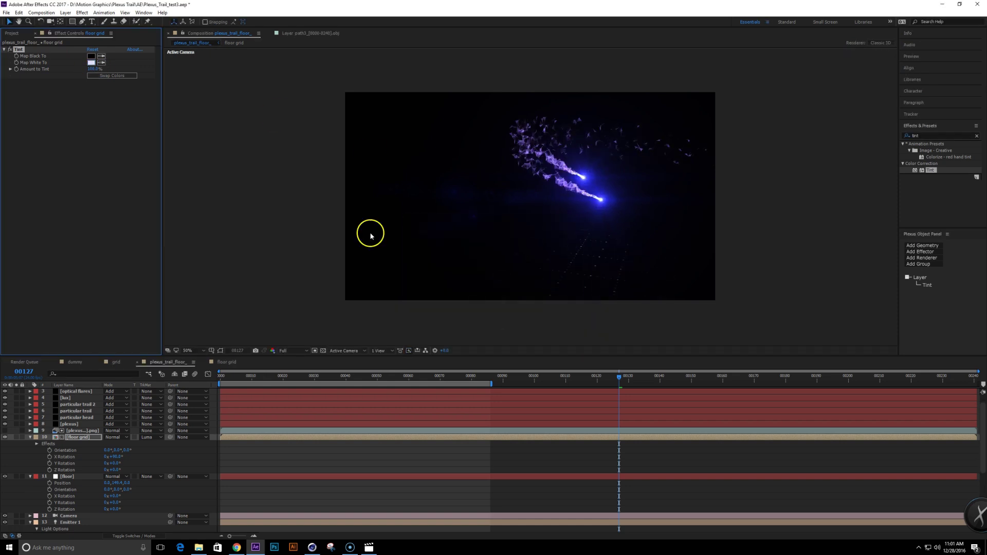
Step: Apply the Glow effect to the floor grid layer
{"action": "left_click", "coordinate": [918, 135]}
{"action": "type", "text": "glow"}
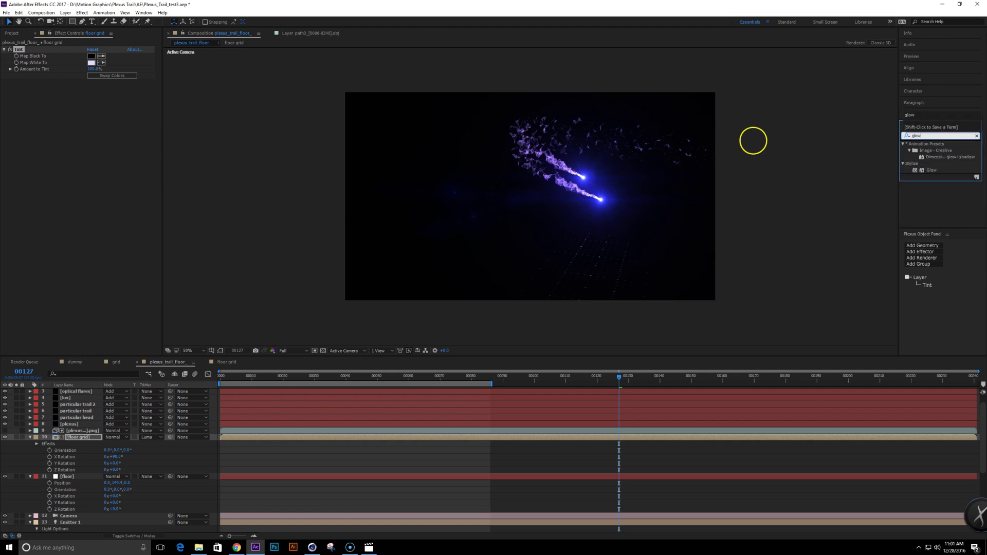
{"action": "double_click", "coordinate": [931, 169]}
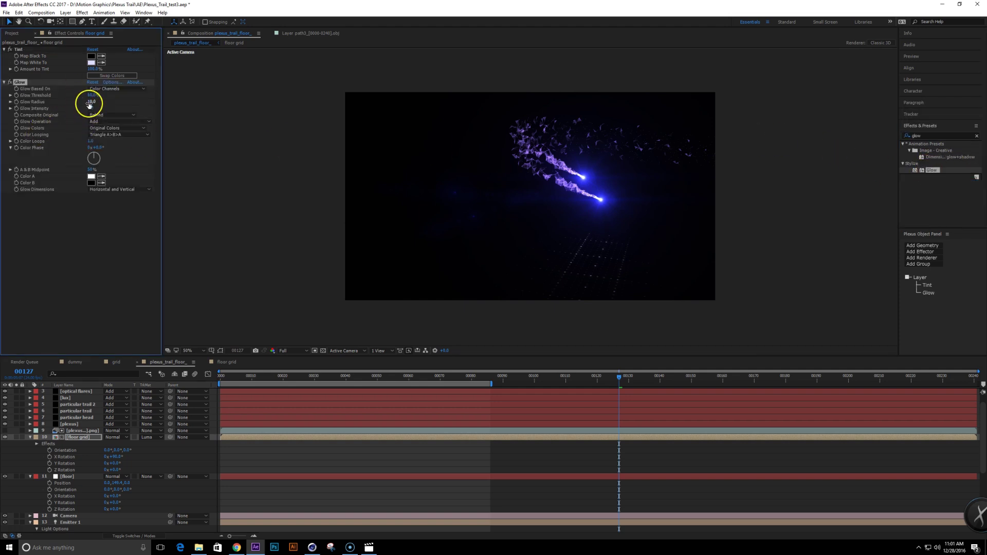
Step: Increase the Glow Radius of the floor grid layer's Glow effect
{"action": "left_click_drag", "start_coordinate": [90, 102], "coordinate": [107, 105]}
{"action": "key", "text": "period"}
{"action": "key", "text": "comma"}
Step: Duplicate the floor PNG sequence matte layer, then make the copy visible and solo it
{"action": "left_click", "coordinate": [82, 430]}
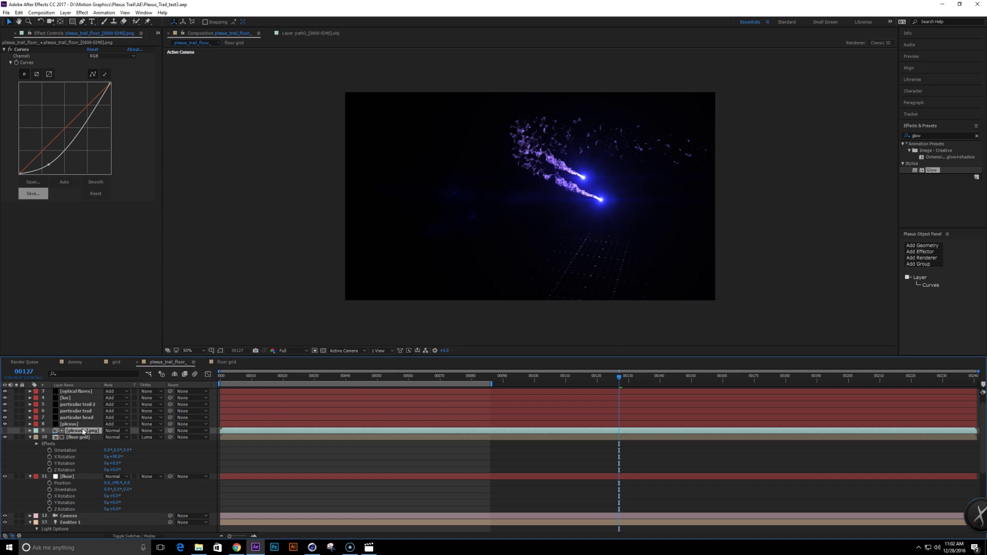
{"action": "key", "text": "ctrl+d"}
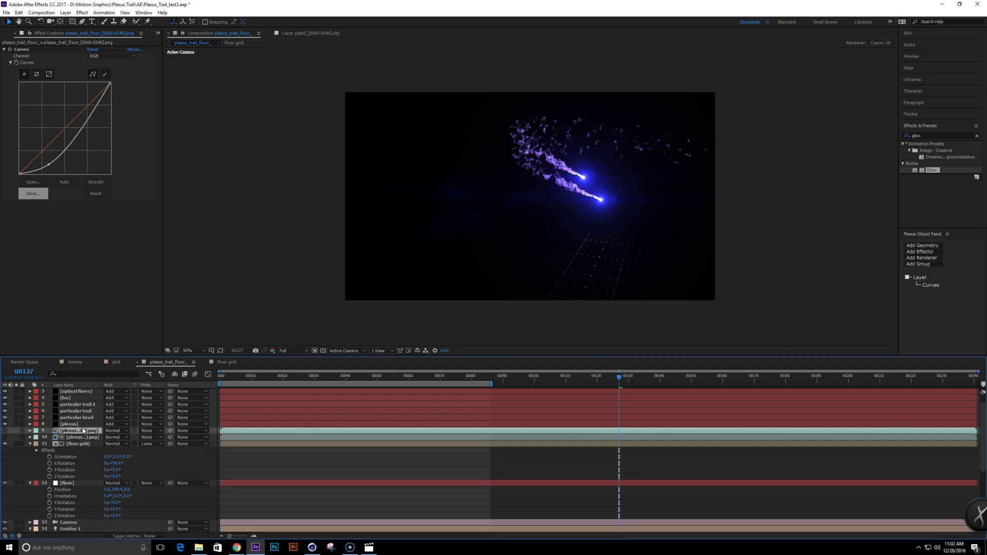
{"action": "left_click", "coordinate": [5, 431]}
{"action": "left_click", "coordinate": [16, 432]}
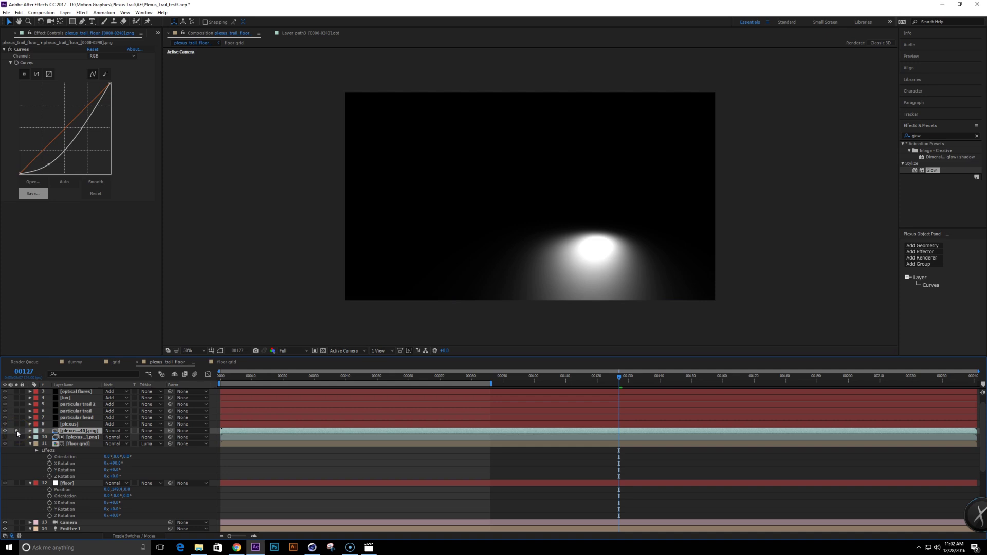
Step: Apply Tint to the duplicated floor PNG sequence and map white to a medium blue
{"action": "left_click", "coordinate": [929, 135]}
{"action": "type", "text": "tint"}
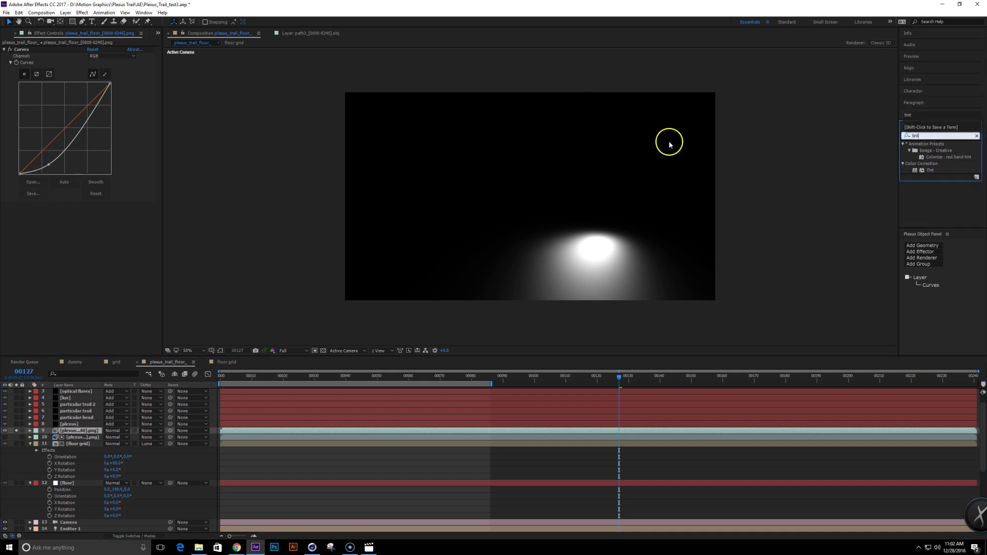
{"action": "double_click", "coordinate": [931, 169]}
{"action": "left_click", "coordinate": [91, 218]}
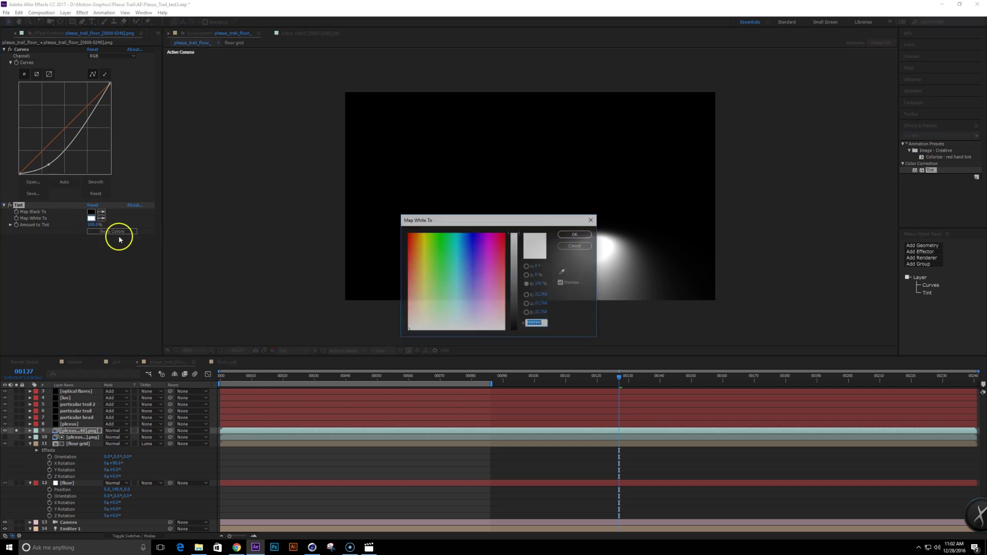
{"action": "left_click_drag", "start_coordinate": [470, 329], "coordinate": [470, 264]}
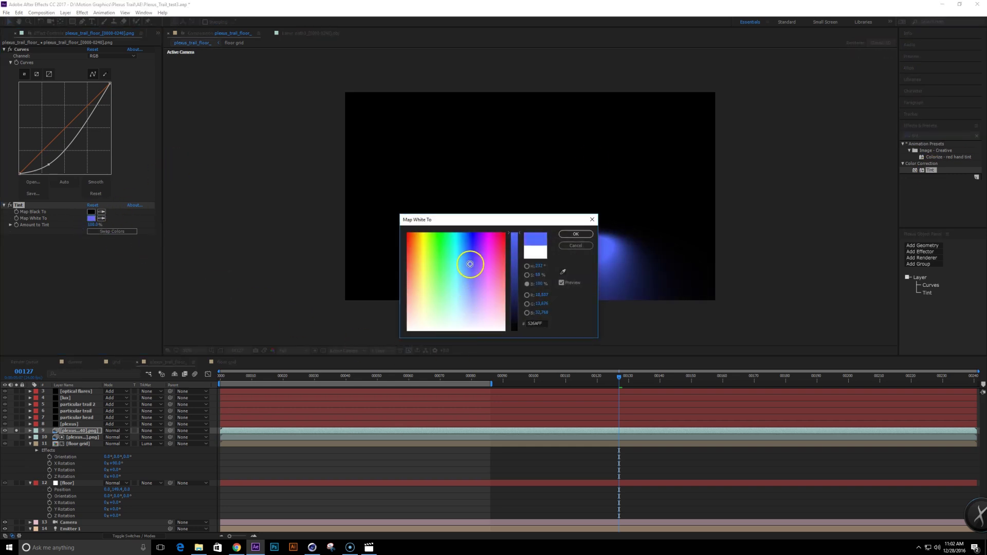
{"action": "left_click", "coordinate": [576, 234]}
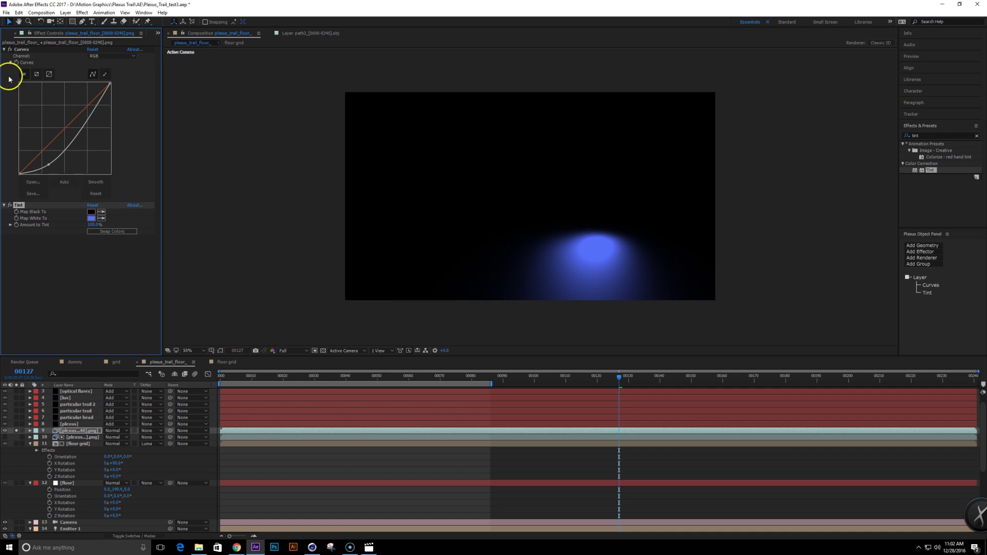
Step: Compare the tinted floor light with its Curves effect switched off and on
{"action": "left_click", "coordinate": [10, 49]}
{"action": "left_click", "coordinate": [10, 49]}
{"action": "left_click", "coordinate": [10, 49]}
{"action": "left_click", "coordinate": [10, 50]}
{"action": "left_click", "coordinate": [10, 49]}
Step: Unsolo the tinted floor copy and blend it in Color Dodge mode at reduced opacity
{"action": "left_click", "coordinate": [17, 431]}
{"action": "left_click", "coordinate": [116, 431]}
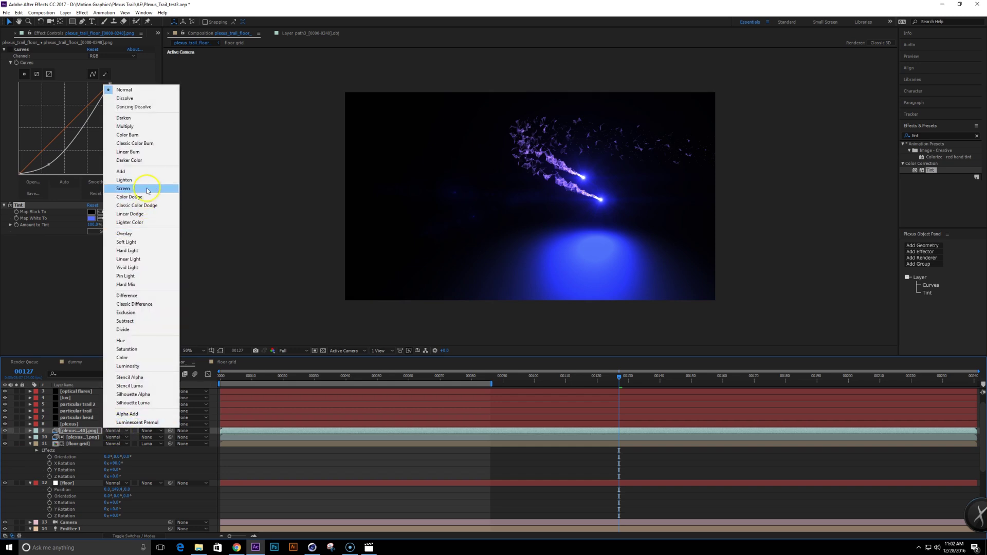
{"action": "left_click", "coordinate": [147, 191]}
{"action": "key", "text": "t"}
{"action": "left_click_drag", "start_coordinate": [109, 437], "coordinate": [88, 434]}
{"action": "left_click", "coordinate": [126, 435]}
{"action": "left_click", "coordinate": [138, 198]}
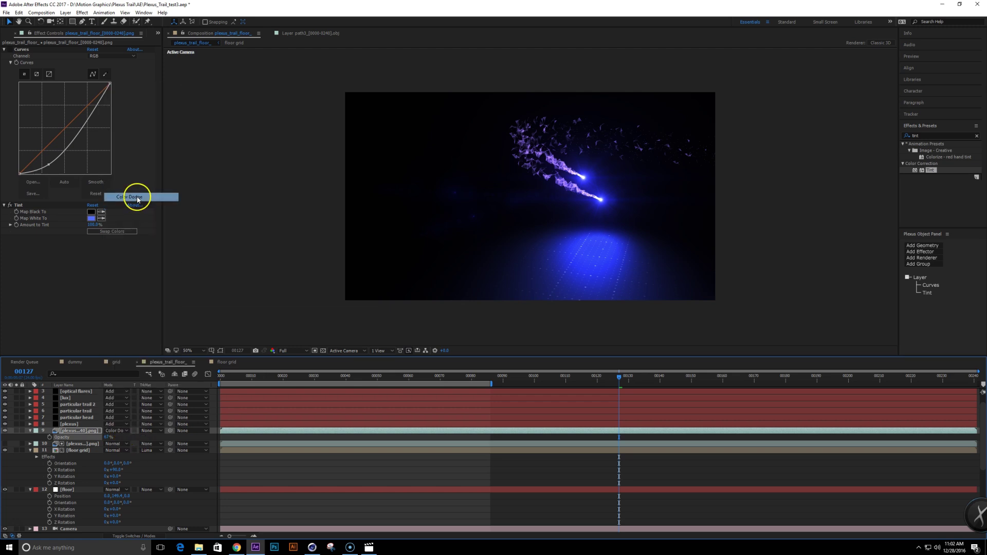
Step: Set the tinted floor copy's opacity to 50%
{"action": "left_click_drag", "start_coordinate": [106, 437], "coordinate": [109, 433]}
{"action": "key", "text": "KP_5"}
{"action": "left_click", "coordinate": [219, 33]}
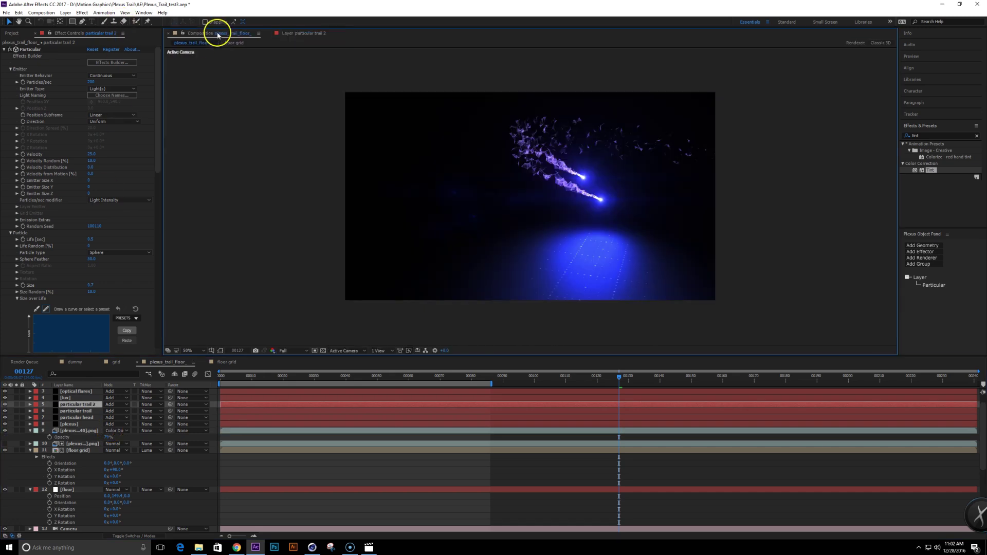
{"action": "left_click", "coordinate": [107, 437]}
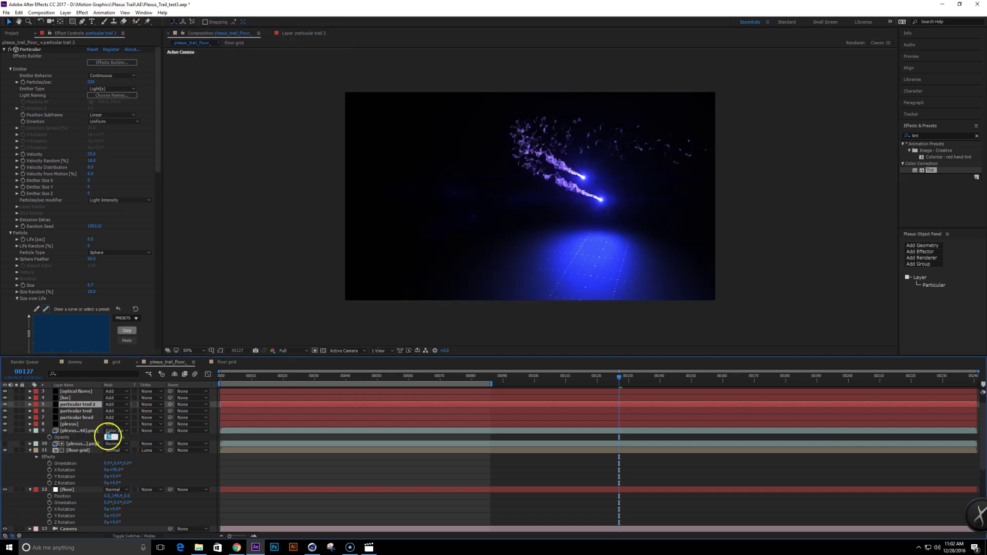
{"action": "type", "text": "50"}
{"action": "key", "text": "Return"}
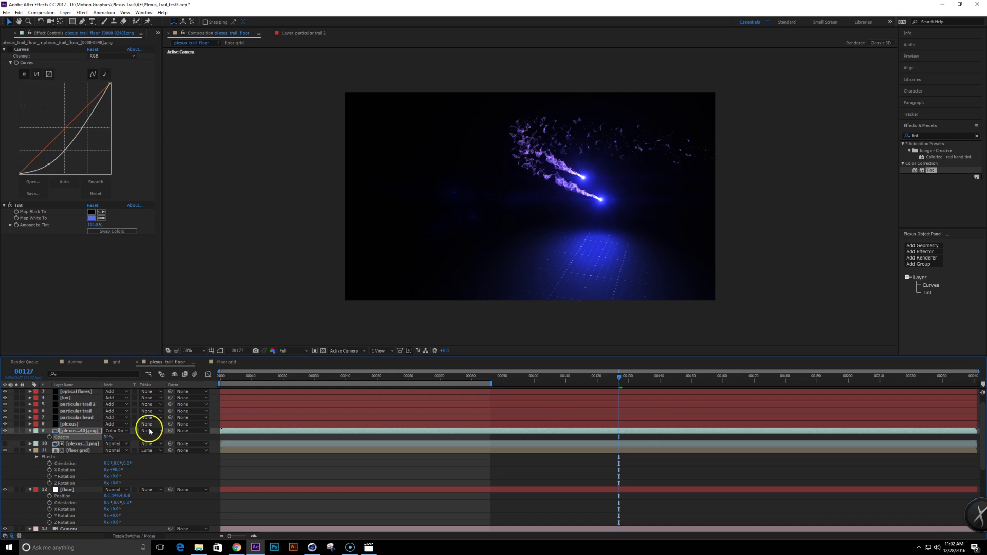
Step: Deepen the lower part of the tinted floor copy's RGB curve and compare the result with the layer hidden and shown
{"action": "left_click", "coordinate": [21, 49]}
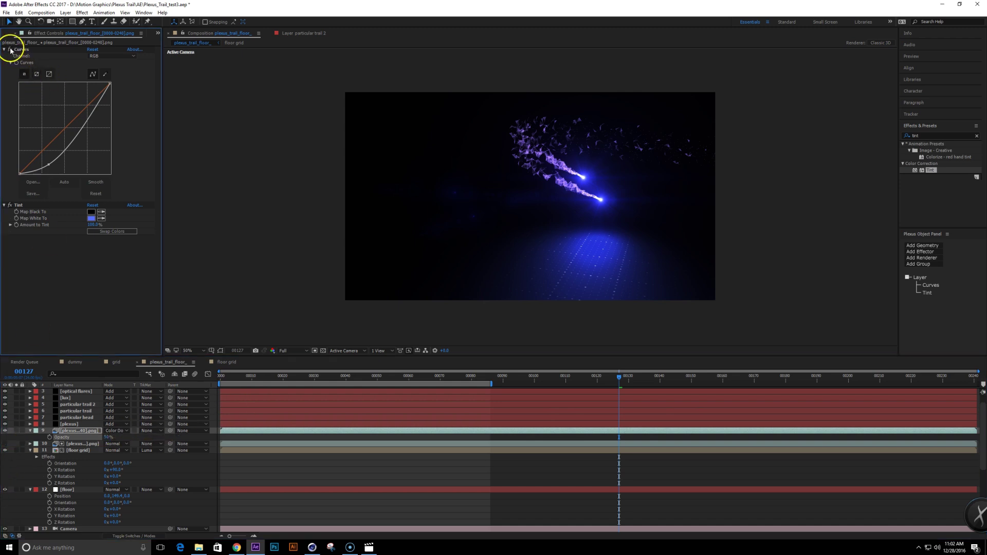
{"action": "left_click_drag", "start_coordinate": [49, 165], "coordinate": [52, 166]}
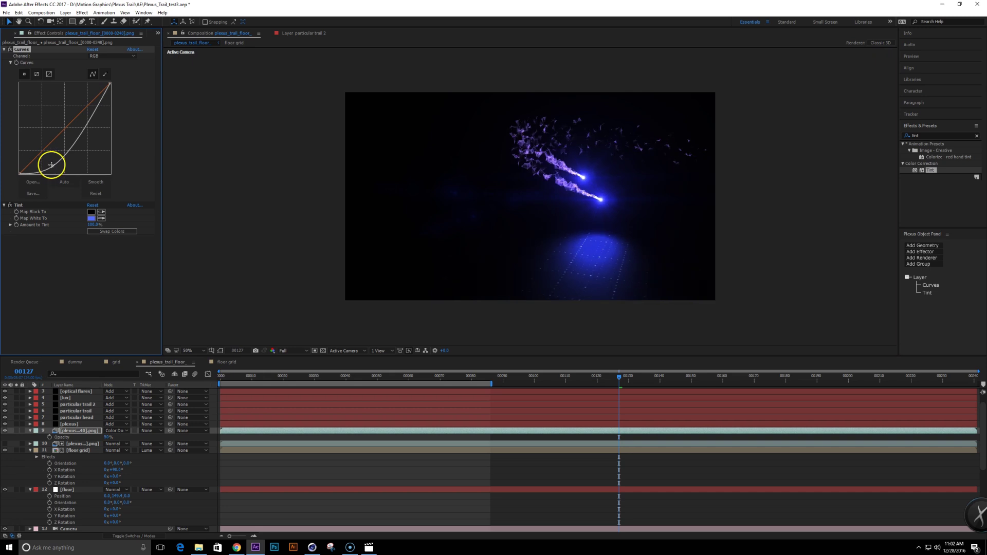
{"action": "left_click", "coordinate": [5, 431]}
{"action": "left_click", "coordinate": [4, 431]}
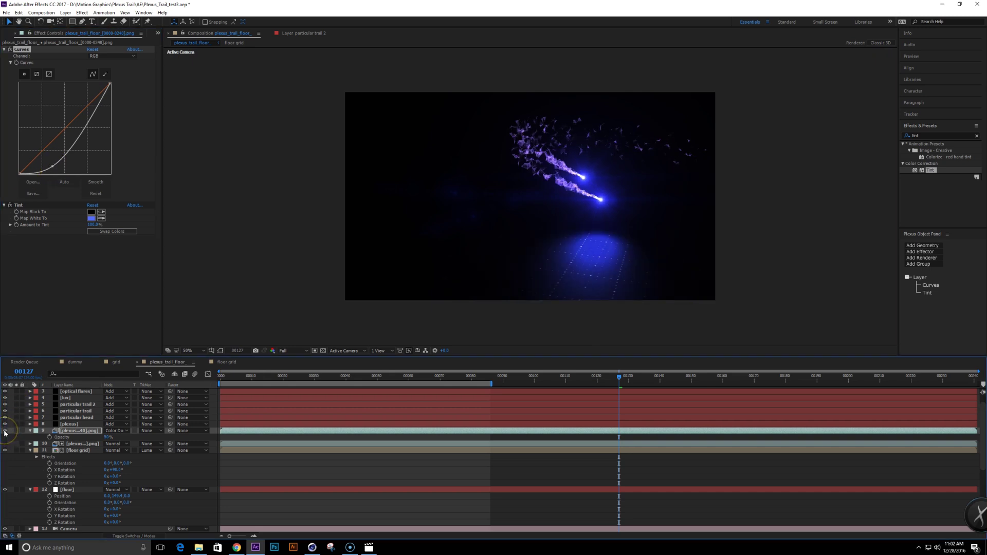
Step: Lower the tinted floor copy's opacity to 12%
{"action": "type", "text": "1"}
{"action": "key", "text": "Return"}
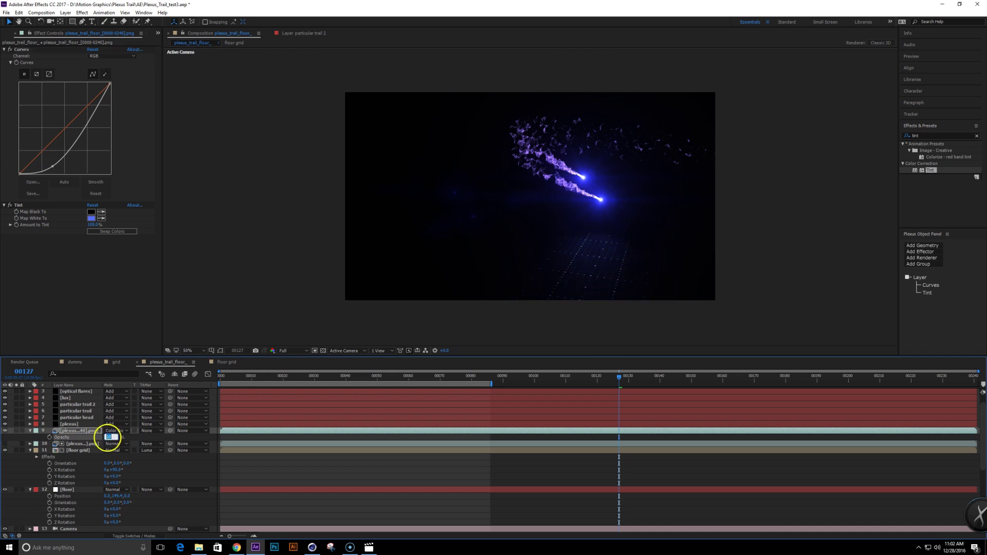
{"action": "key", "text": "Return"}
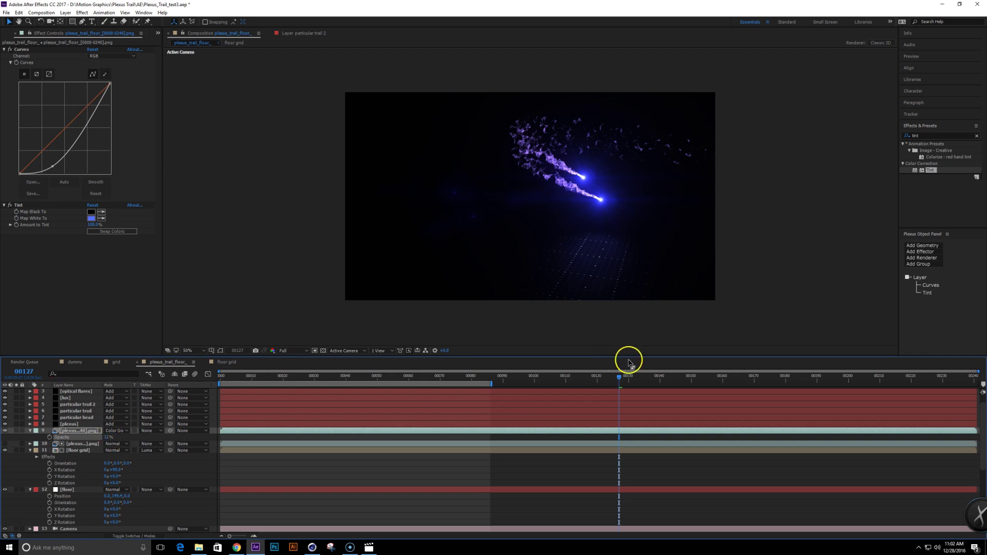
Step: Inspect the floor grid and light trail at frames 183, 93 and 189, purging the memory cache to refresh the render
{"action": "left_click", "coordinate": [796, 383]}
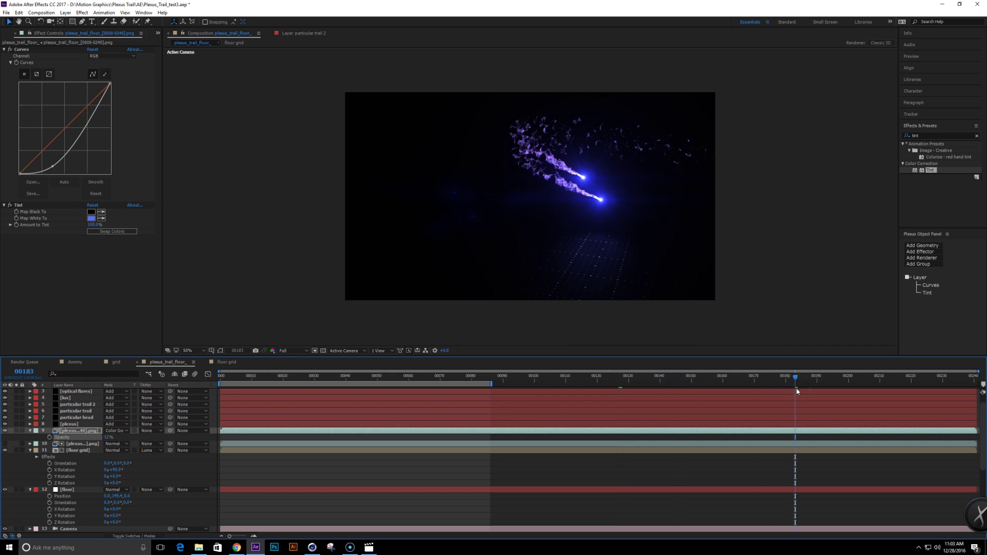
{"action": "left_click", "coordinate": [512, 383]}
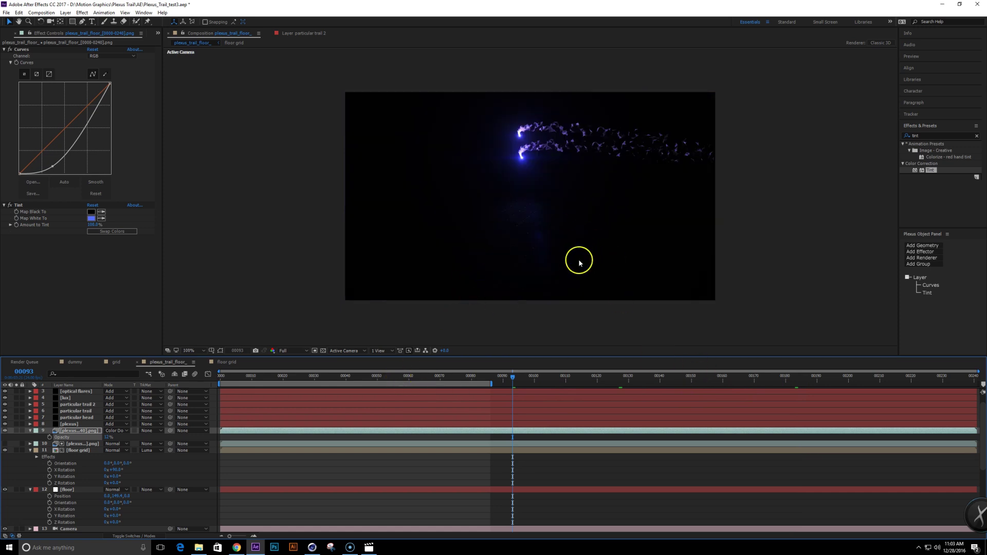
{"action": "key", "text": "slash"}
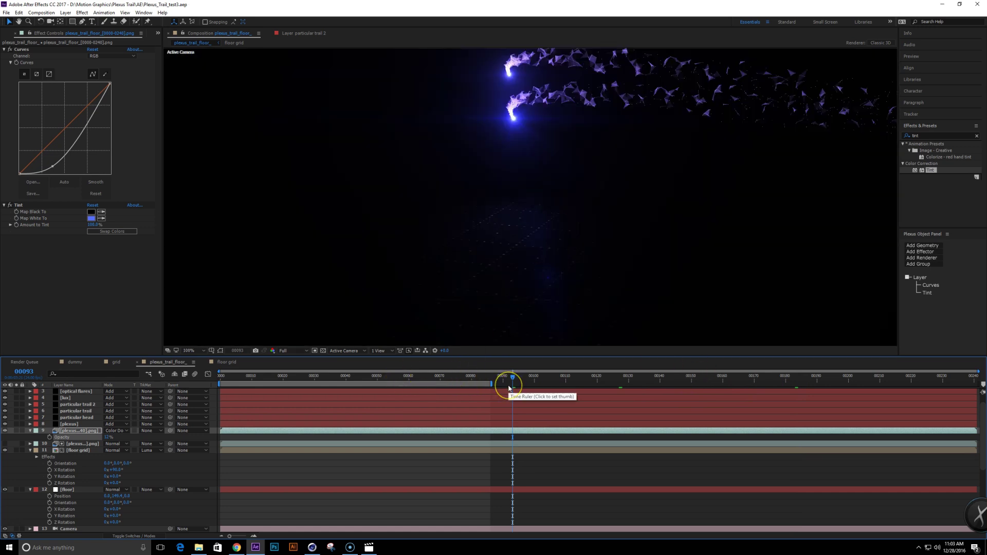
{"action": "key", "text": "ctrl+alt+slash"}
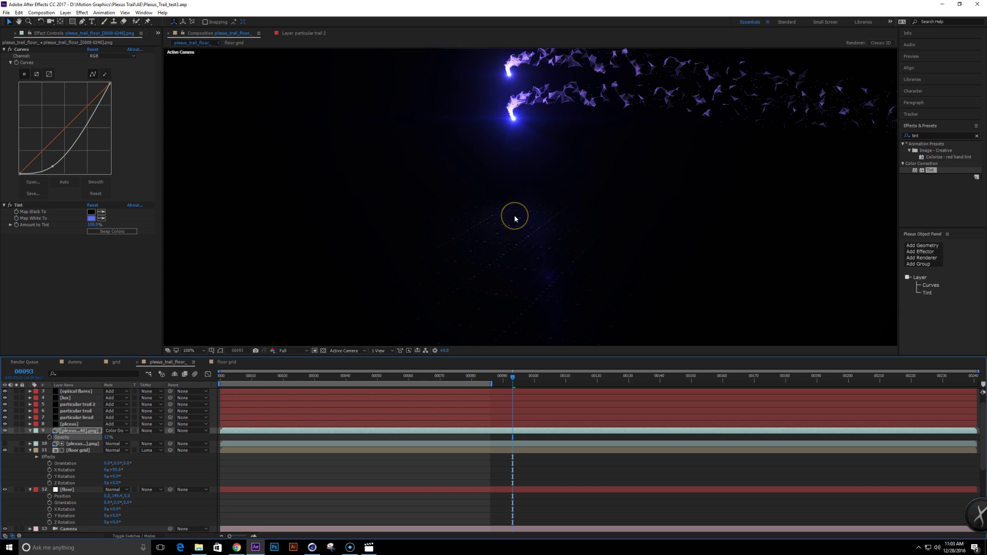
{"action": "scroll", "coordinate": [562, 237], "scroll_direction": "down", "scroll_amount": 1}
{"action": "scroll", "coordinate": [562, 239], "scroll_direction": "up", "scroll_amount": 1}
{"action": "left_click", "coordinate": [814, 384]}
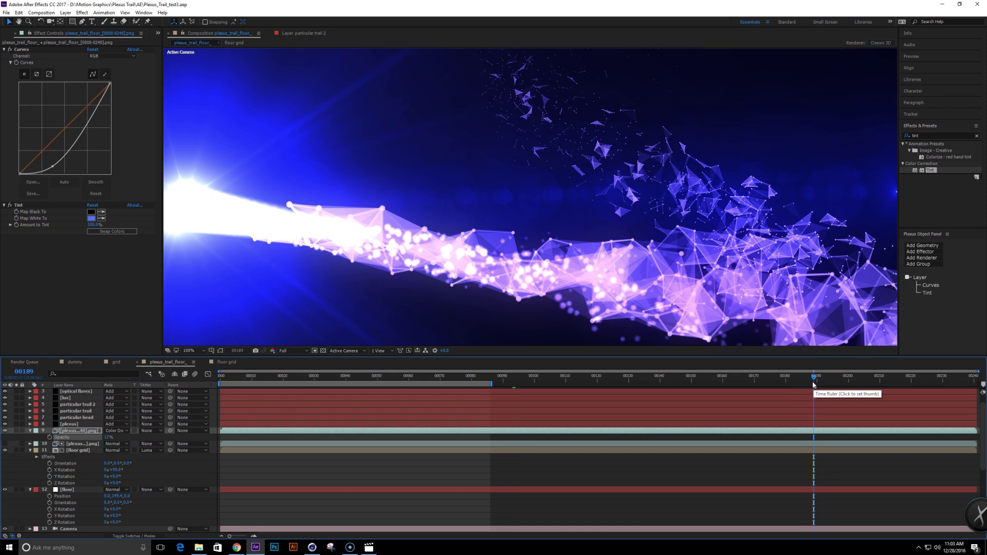
{"action": "scroll", "coordinate": [595, 236], "scroll_direction": "down", "scroll_amount": 2}
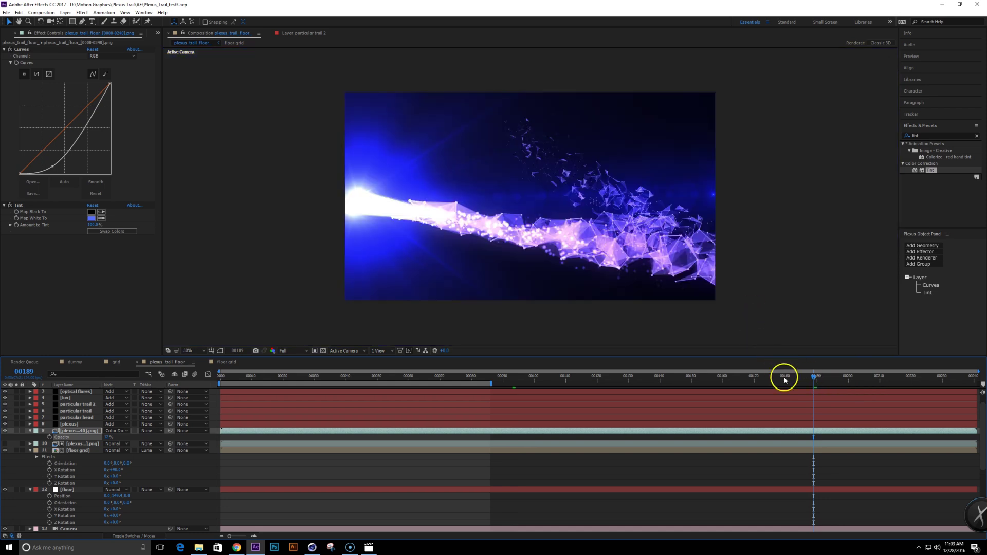
Step: Solo the plexus layer and, in its Triangulation Renderer at frame 180, set Maximum Distance to 12 and lower Triangles Opacity
{"action": "left_click", "coordinate": [16, 425]}
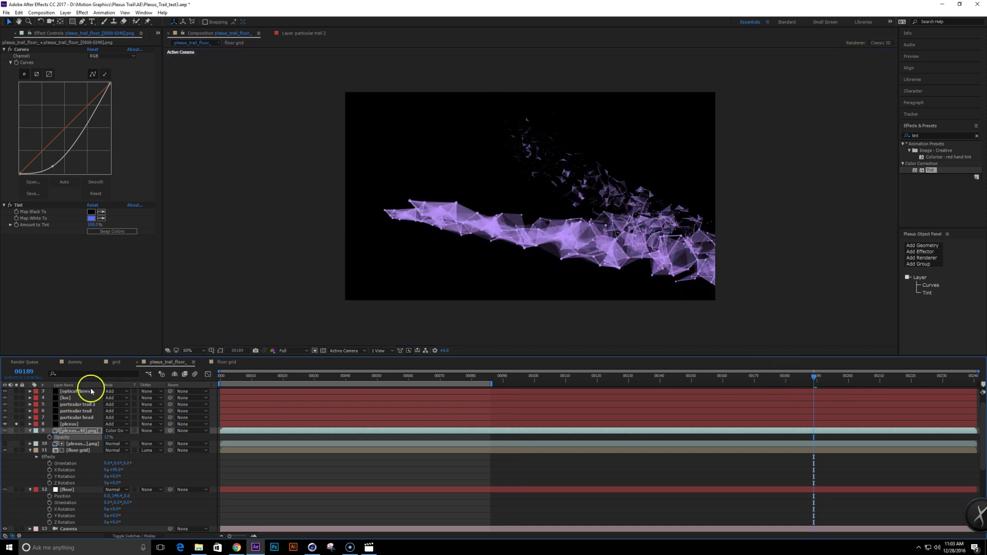
{"action": "left_click", "coordinate": [785, 381]}
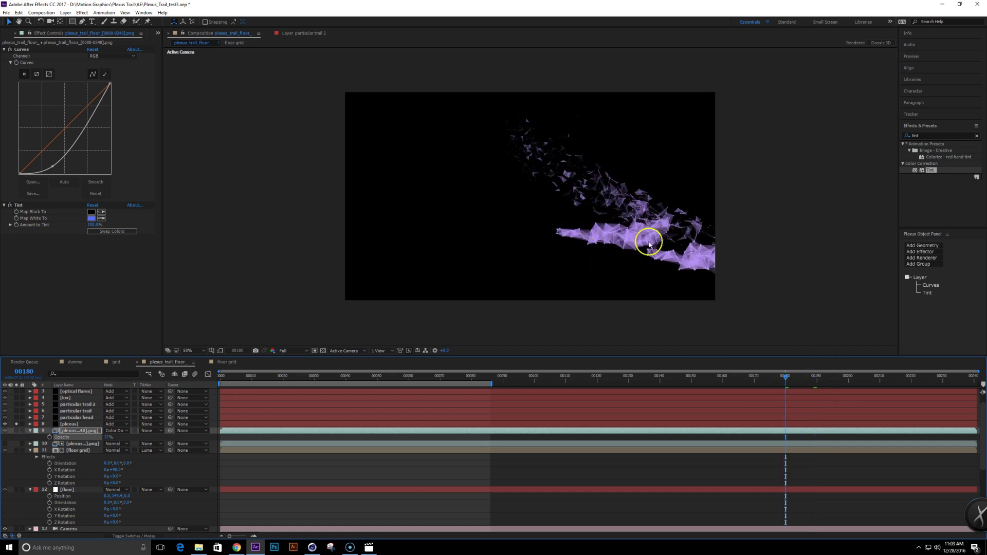
{"action": "left_click", "coordinate": [77, 424]}
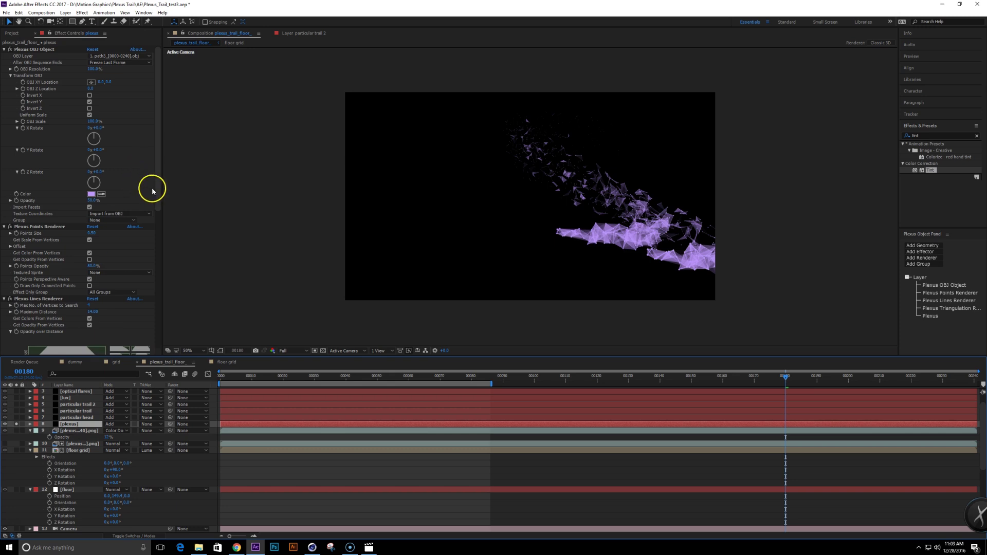
{"action": "left_click_drag", "start_coordinate": [159, 194], "coordinate": [167, 319]}
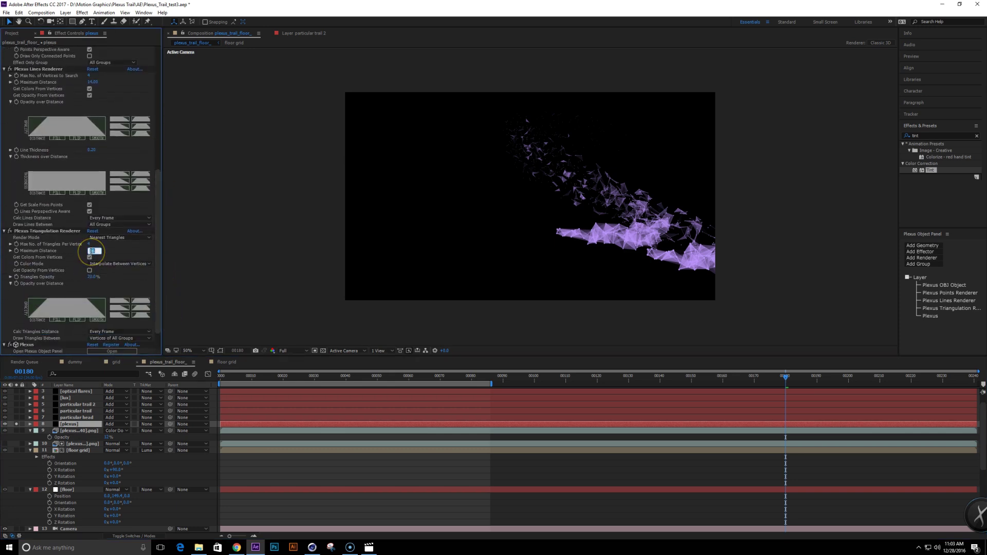
{"action": "key", "text": "Return"}
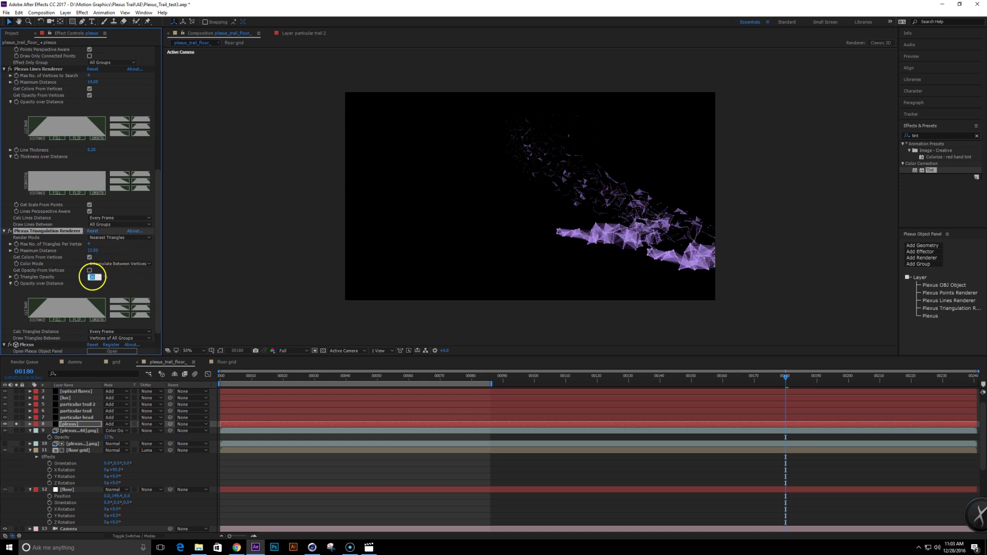
{"action": "key", "text": "Return"}
{"action": "key", "text": "period"}
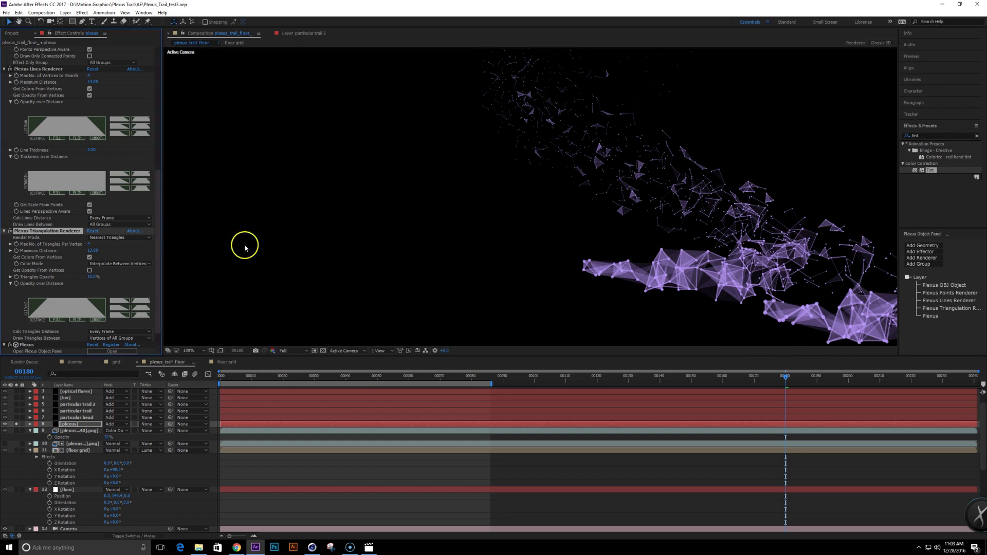
Step: Reveal the Camera layer's Camera Options and review its depth of field and focus settings
{"action": "scroll", "coordinate": [82, 465], "scroll_direction": "down", "scroll_amount": 2}
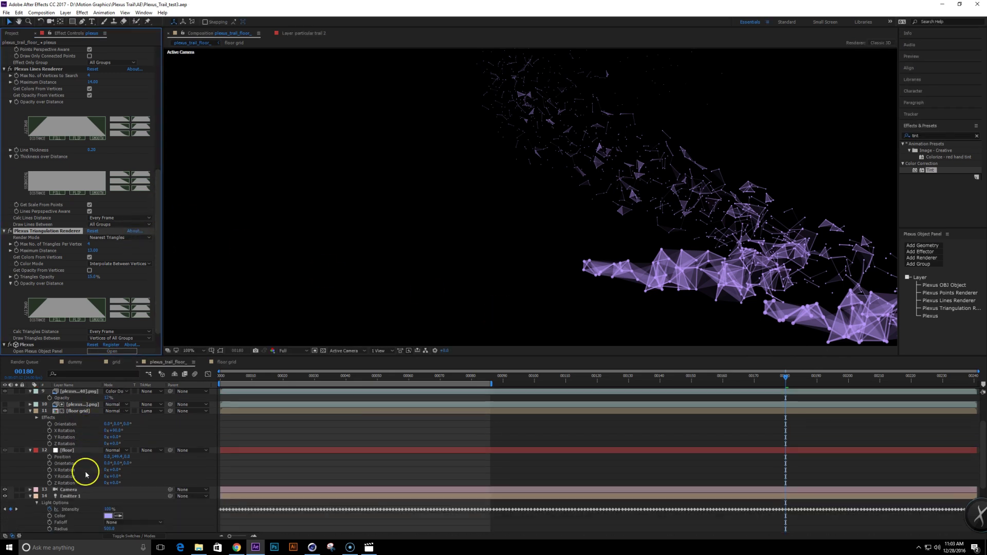
{"action": "left_click", "coordinate": [71, 492]}
{"action": "key", "text": "a"}
{"action": "key", "text": "a"}
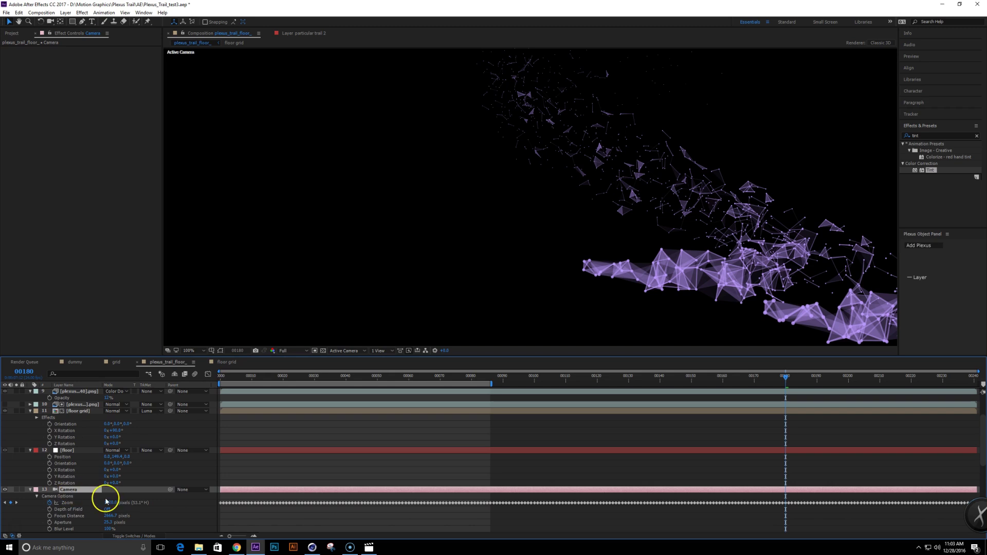
{"action": "scroll", "coordinate": [116, 499], "scroll_direction": "down", "scroll_amount": 1}
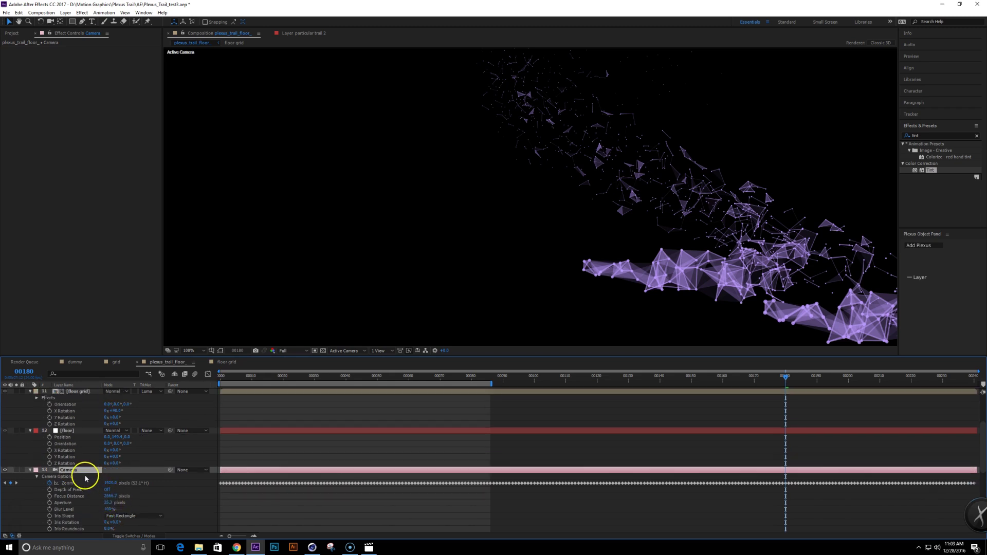
{"action": "scroll", "coordinate": [90, 472], "scroll_direction": "down", "scroll_amount": 1}
{"action": "scroll", "coordinate": [93, 469], "scroll_direction": "up", "scroll_amount": 5}
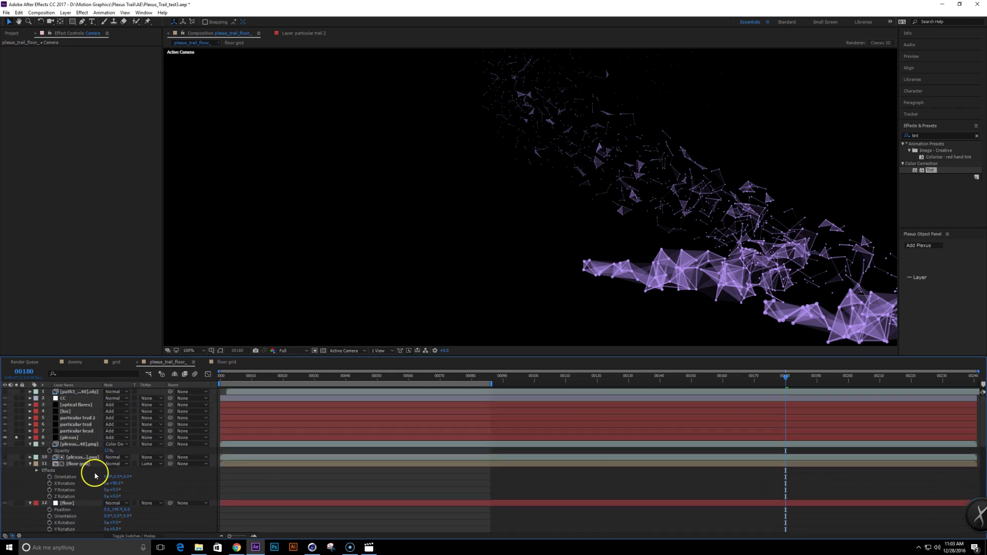
Step: Enable Unified Rendering on the plexus layer's Plexus effect and set its Depth of Field to Camera Settings
{"action": "left_click", "coordinate": [72, 439]}
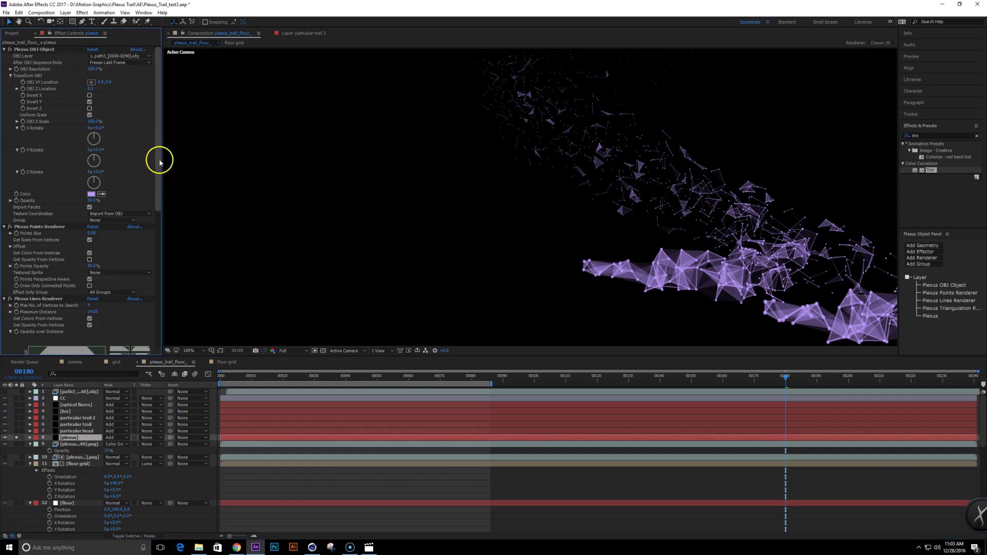
{"action": "left_click_drag", "start_coordinate": [161, 158], "coordinate": [179, 335]}
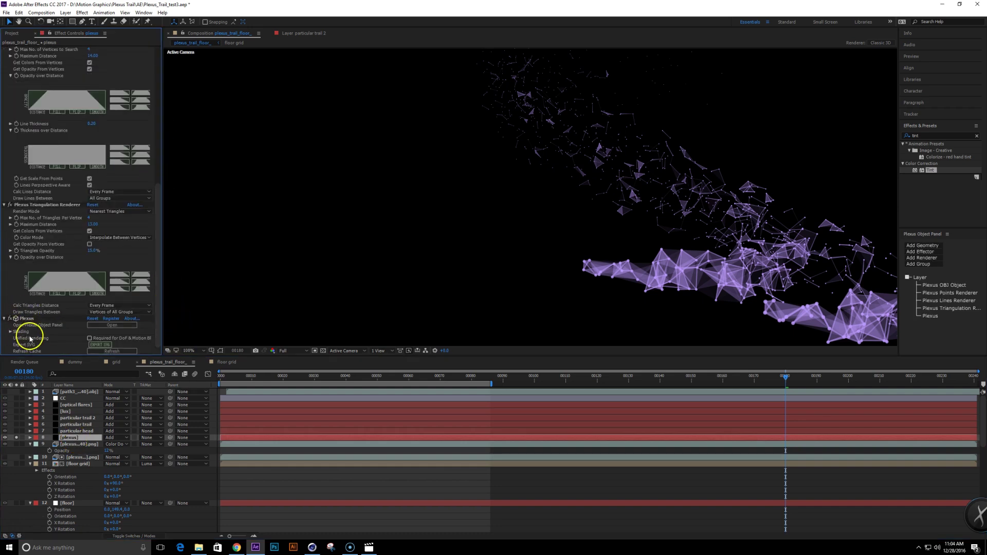
{"action": "left_click", "coordinate": [90, 338]}
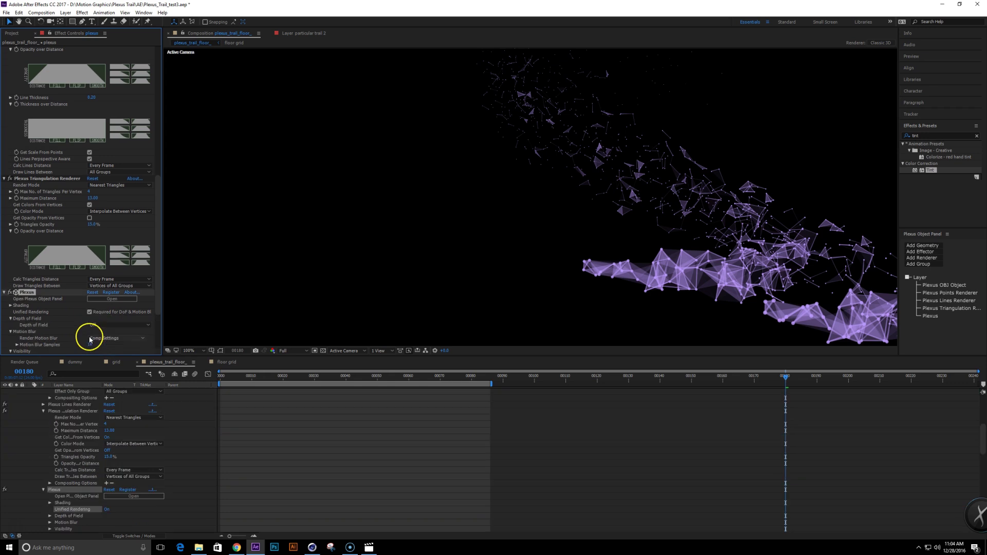
{"action": "left_click_drag", "start_coordinate": [155, 295], "coordinate": [163, 332]}
{"action": "left_click", "coordinate": [110, 256]}
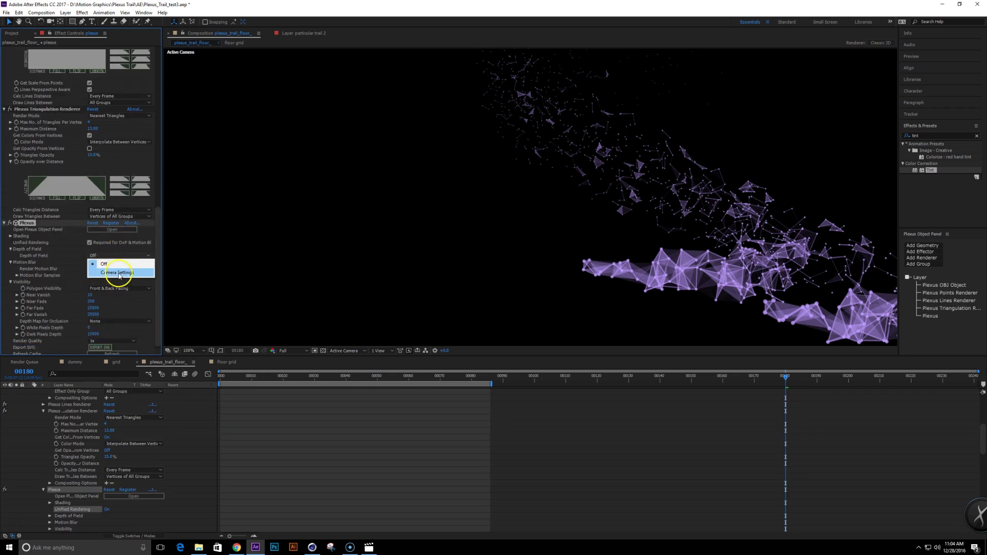
{"action": "left_click", "coordinate": [119, 273]}
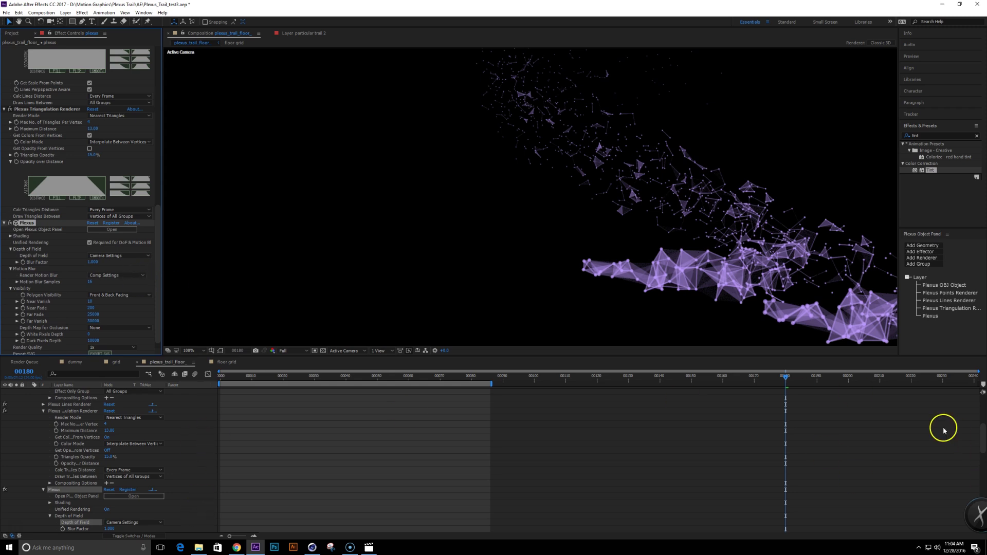
Step: Turn on Depth of Field in the Camera layer's Camera Options
{"action": "scroll", "coordinate": [981, 434], "scroll_direction": "down", "scroll_amount": 3}
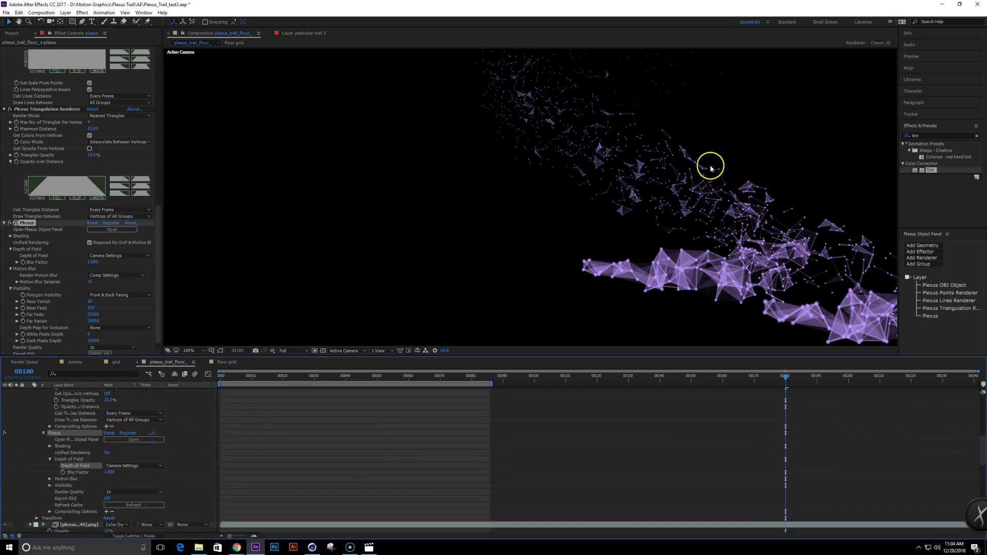
{"action": "scroll", "coordinate": [114, 446], "scroll_direction": "down", "scroll_amount": 6}
{"action": "scroll", "coordinate": [115, 451], "scroll_direction": "down", "scroll_amount": 6}
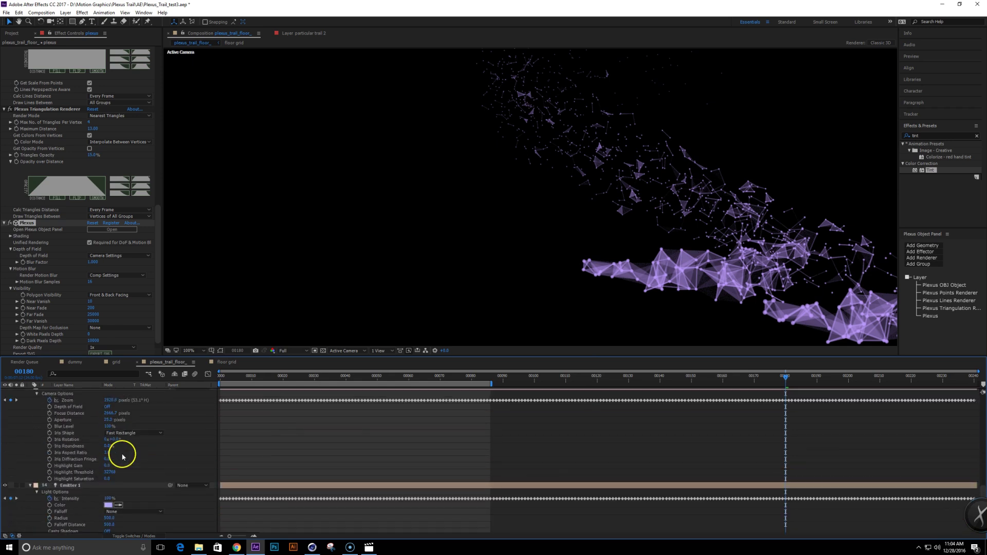
{"action": "scroll", "coordinate": [123, 457], "scroll_direction": "up", "scroll_amount": 2}
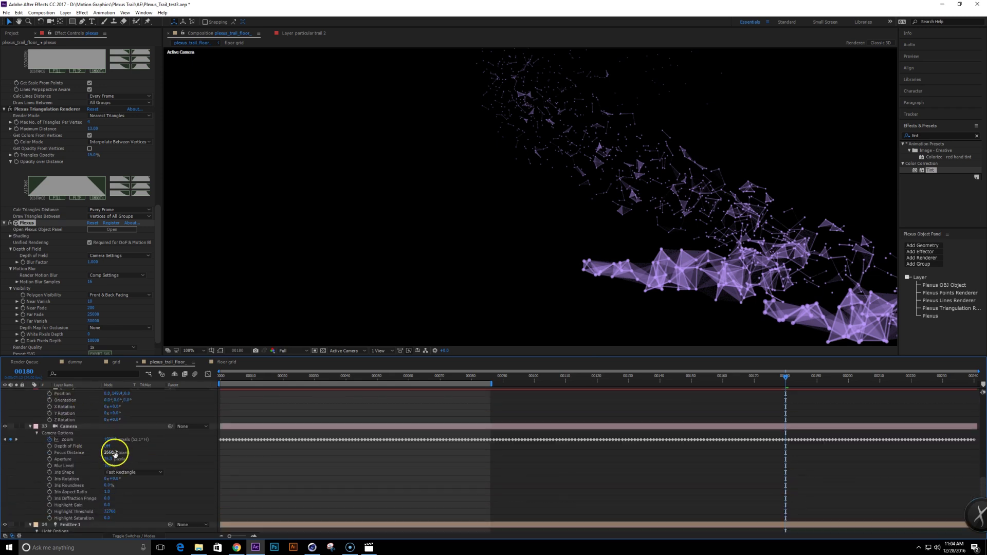
{"action": "left_click", "coordinate": [108, 445]}
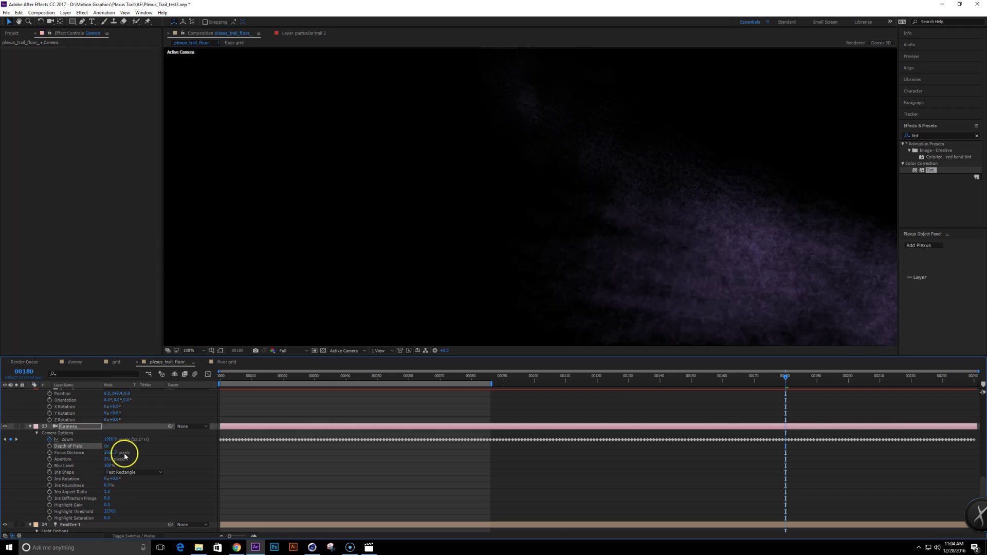
Step: Try Camera Focus Distances of 500 and 400 pixels with the Aperture at 6 pixels on frame 180
{"action": "left_click", "coordinate": [109, 453]}
{"action": "key", "text": "Return"}
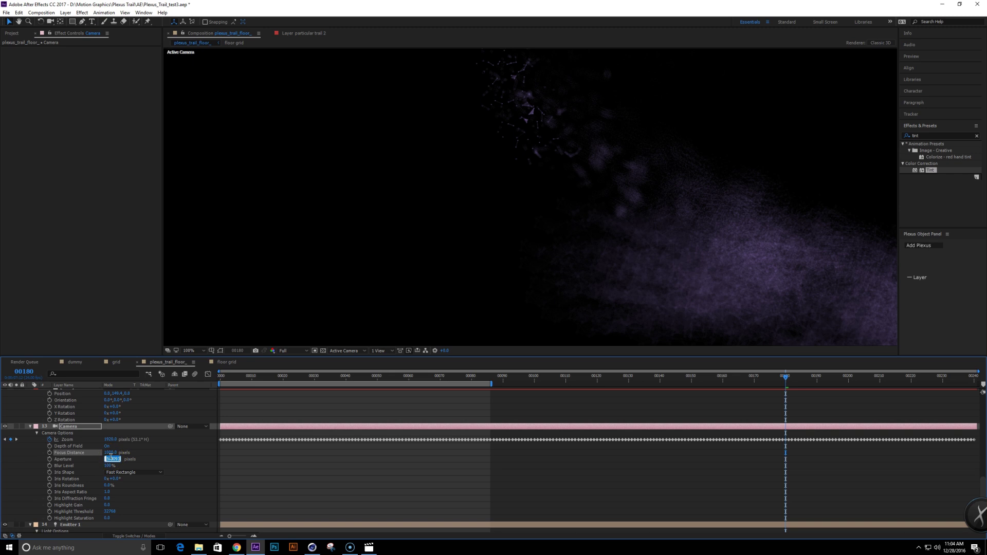
{"action": "key", "text": "Return"}
{"action": "left_click", "coordinate": [110, 453]}
{"action": "type", "text": "50"}
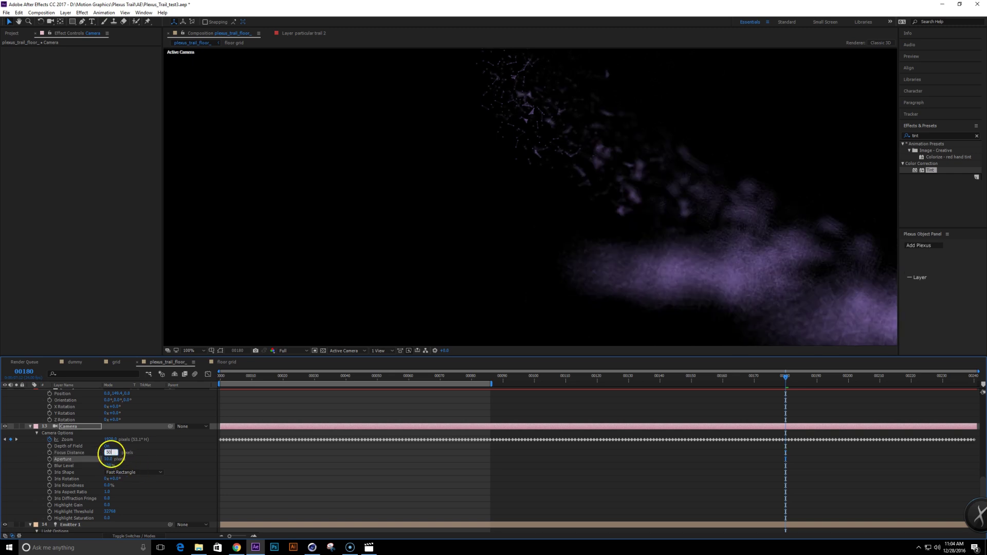
{"action": "type", "text": "0"}
{"action": "key", "text": "Return"}
{"action": "left_click", "coordinate": [108, 460]}
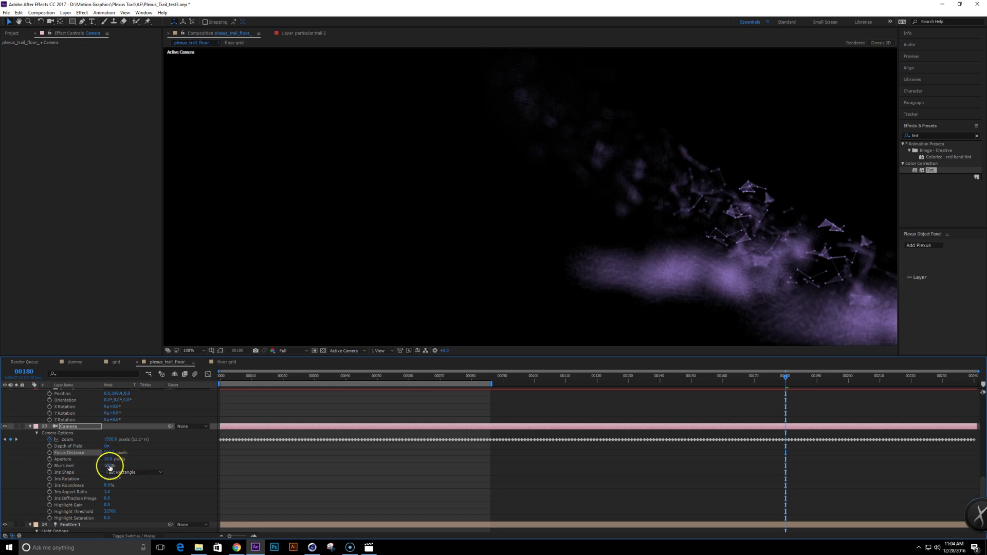
{"action": "type", "text": "6"}
{"action": "key", "text": "Return"}
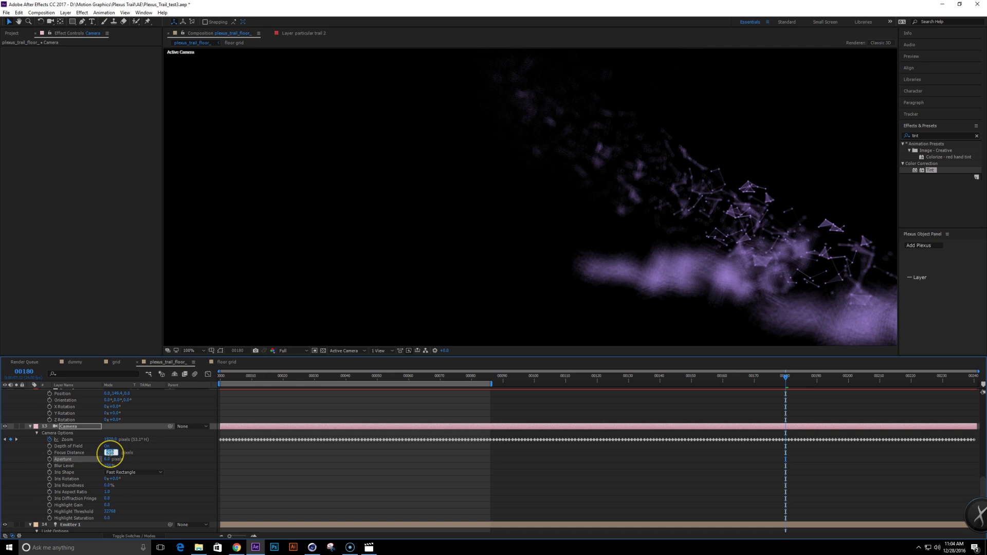
{"action": "key", "text": "Return"}
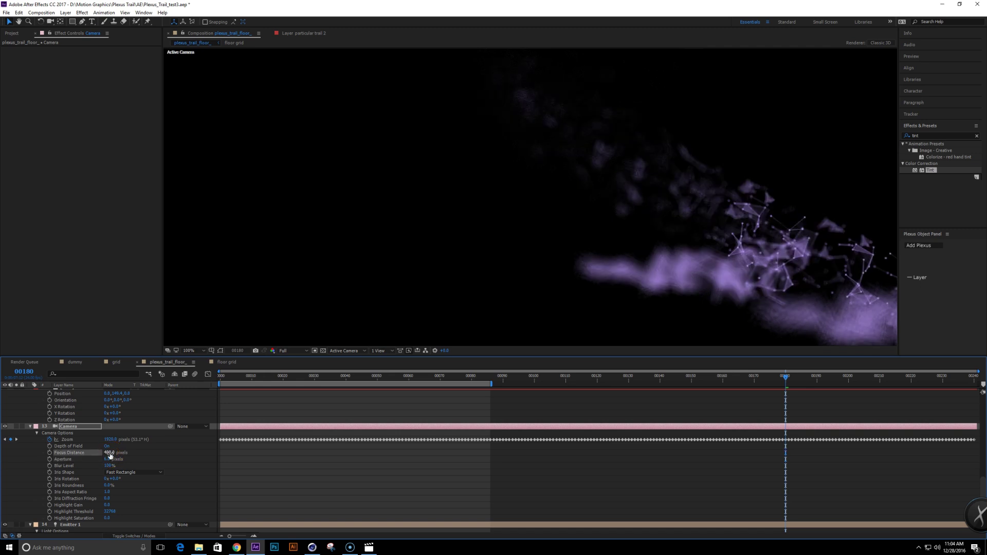
Step: At frame 195, lower the Camera's Aperture and bring the focus onto the near plexus lines with a Focus Distance of 210 pixels
{"action": "left_click", "coordinate": [833, 381]}
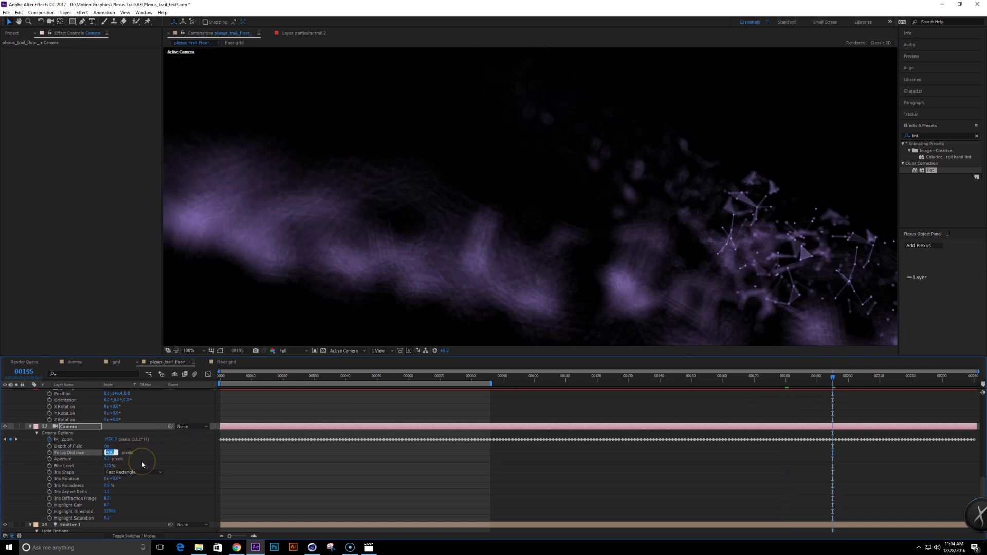
{"action": "type", "text": "200"}
{"action": "key", "text": "Return"}
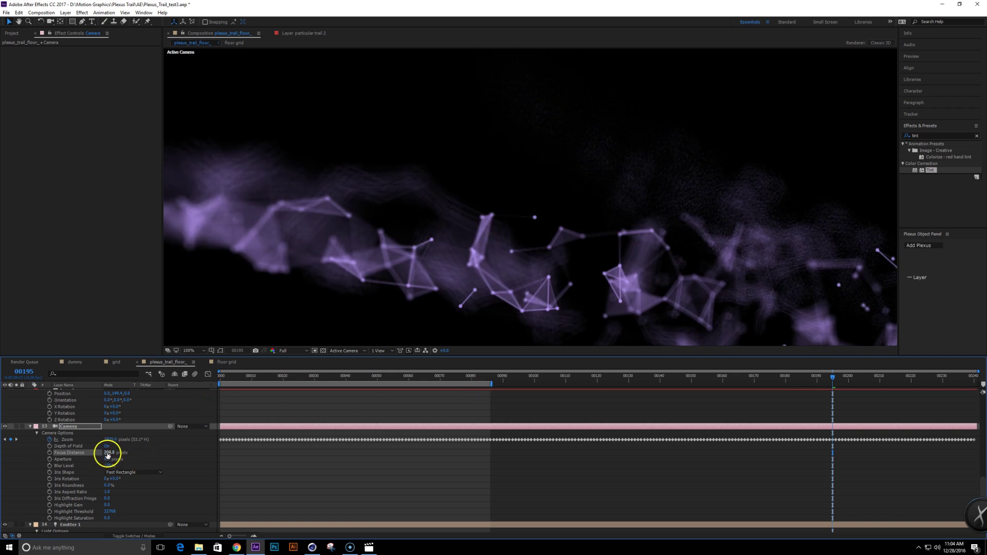
{"action": "key", "text": "Return"}
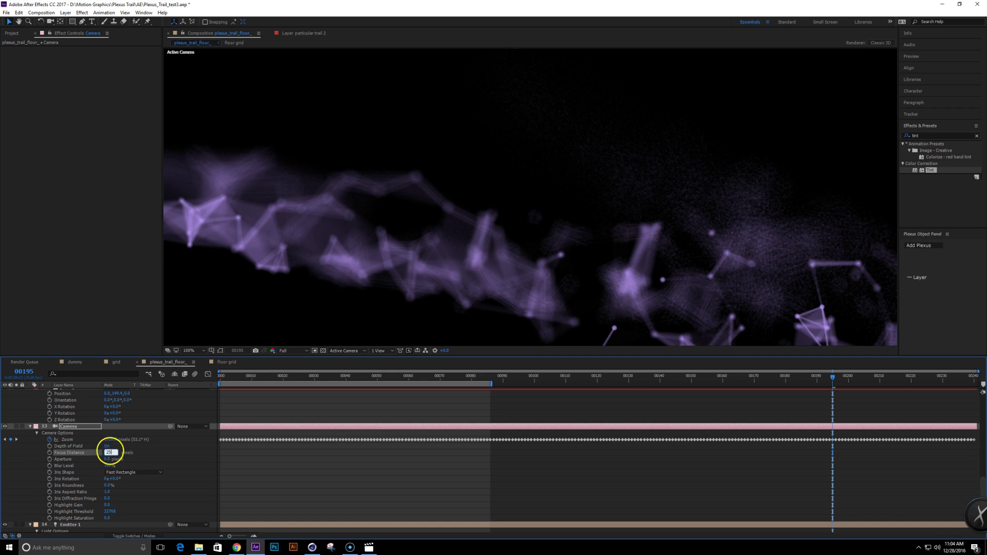
{"action": "type", "text": "0"}
{"action": "key", "text": "Return"}
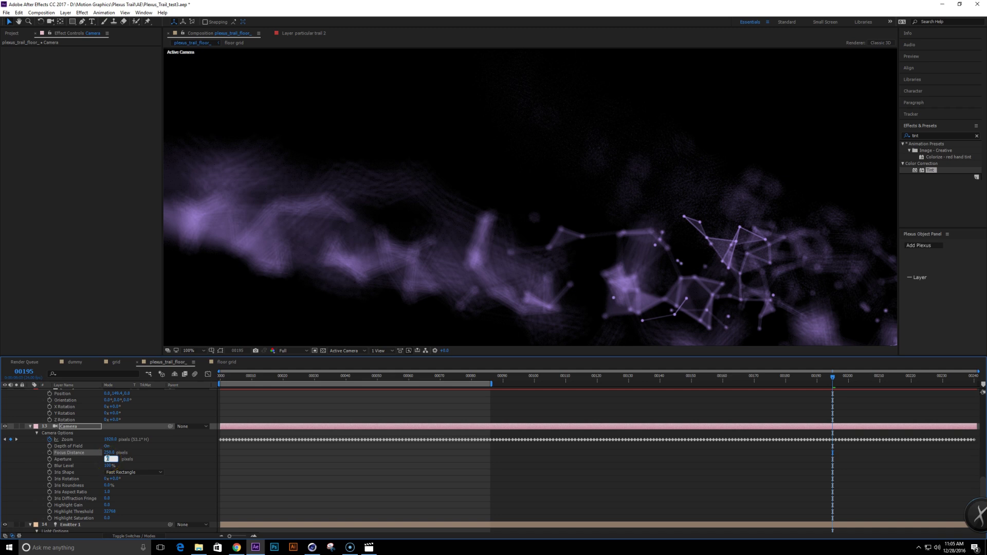
{"action": "key", "text": "Return"}
{"action": "left_click", "coordinate": [107, 447]}
{"action": "left_click", "coordinate": [107, 447]}
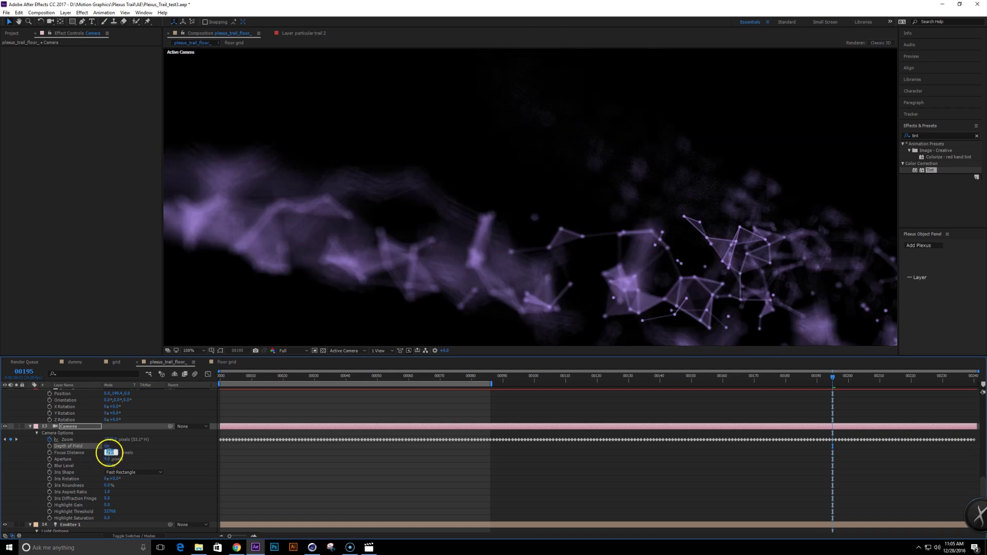
{"action": "key", "text": "Return"}
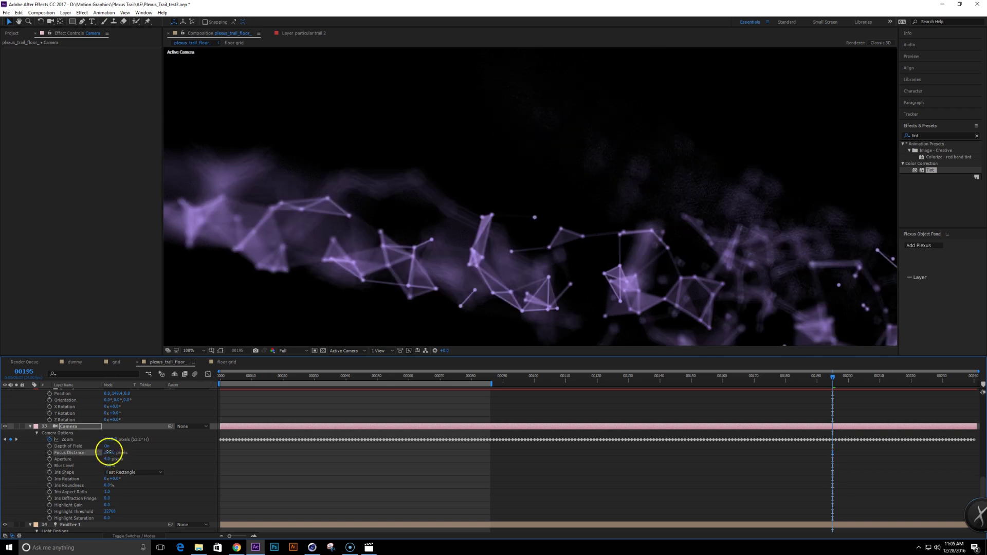
Step: Start keyframing the Camera's Focus Distance at frame 195 and shift that keyframe to about frame 191
{"action": "scroll", "coordinate": [694, 267], "scroll_direction": "down", "scroll_amount": 1}
{"action": "scroll", "coordinate": [694, 268], "scroll_direction": "up", "scroll_amount": 1}
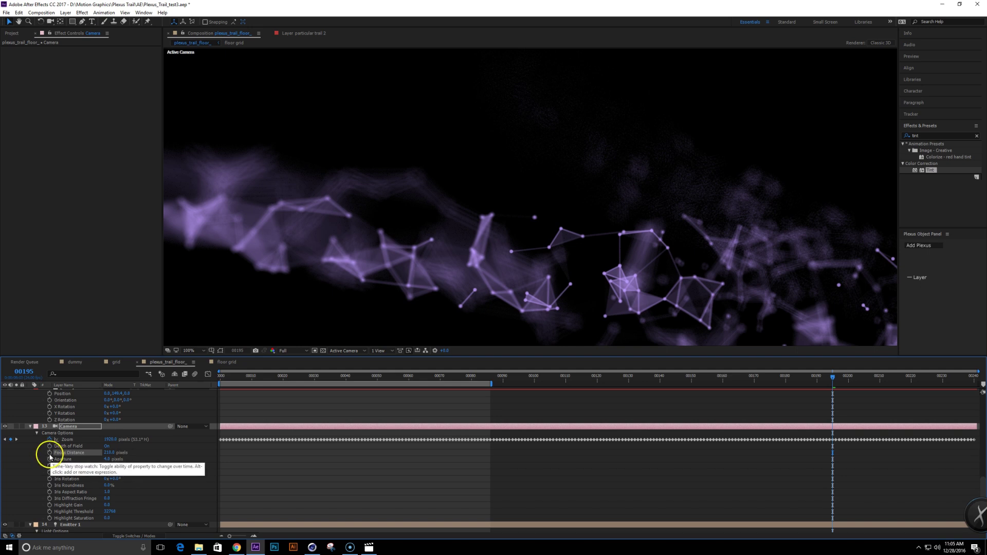
{"action": "left_click", "coordinate": [49, 453]}
{"action": "left_click_drag", "start_coordinate": [824, 379], "coordinate": [780, 401]}
{"action": "mouse_move", "coordinate": [833, 453]}
{"action": "left_mouse_down"}
{"action": "mouse_move", "coordinate": [811, 454]}
{"action": "mouse_move", "coordinate": [821, 454]}
{"action": "left_mouse_up"}
{"action": "left_click_drag", "start_coordinate": [780, 375], "coordinate": [777, 375]}
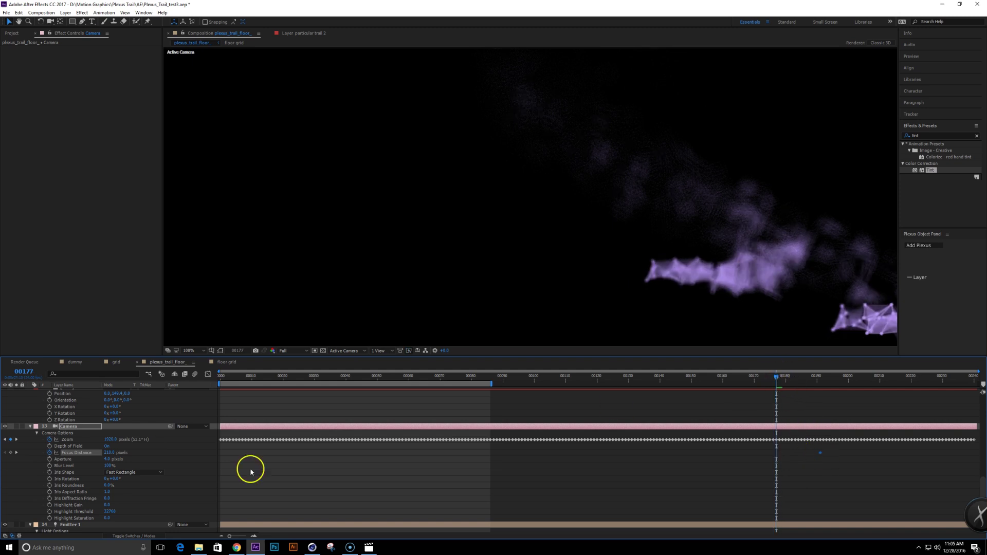
Step: Keyframe the Focus Distance at about 418 pixels on frame 177 and preview the refocus in the enlarged composition view
{"action": "left_click_drag", "start_coordinate": [105, 453], "coordinate": [194, 456]}
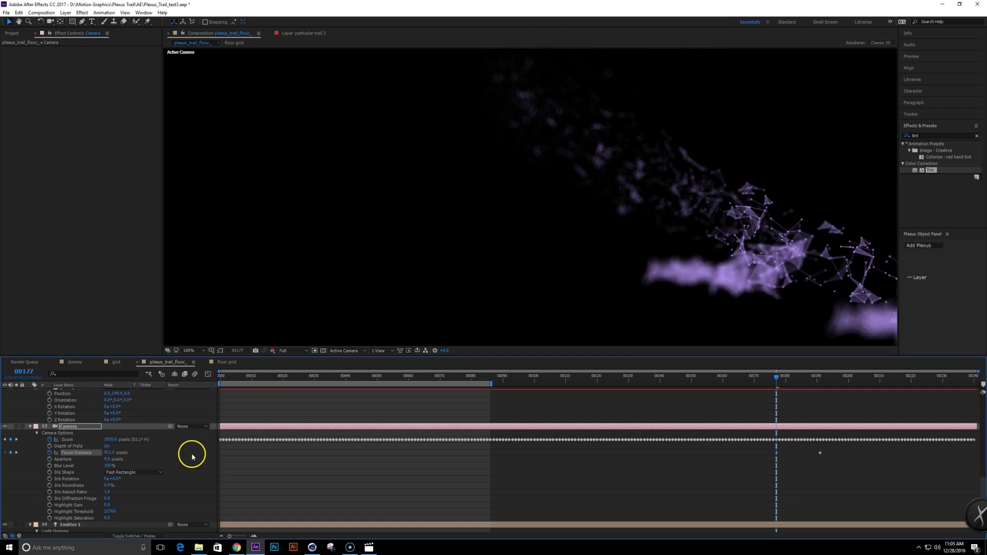
{"action": "mouse_move", "coordinate": [104, 461]}
{"action": "left_mouse_down"}
{"action": "mouse_move", "coordinate": [93, 452]}
{"action": "mouse_move", "coordinate": [108, 454]}
{"action": "left_mouse_up"}
{"action": "left_click_drag", "start_coordinate": [778, 385], "coordinate": [780, 421]}
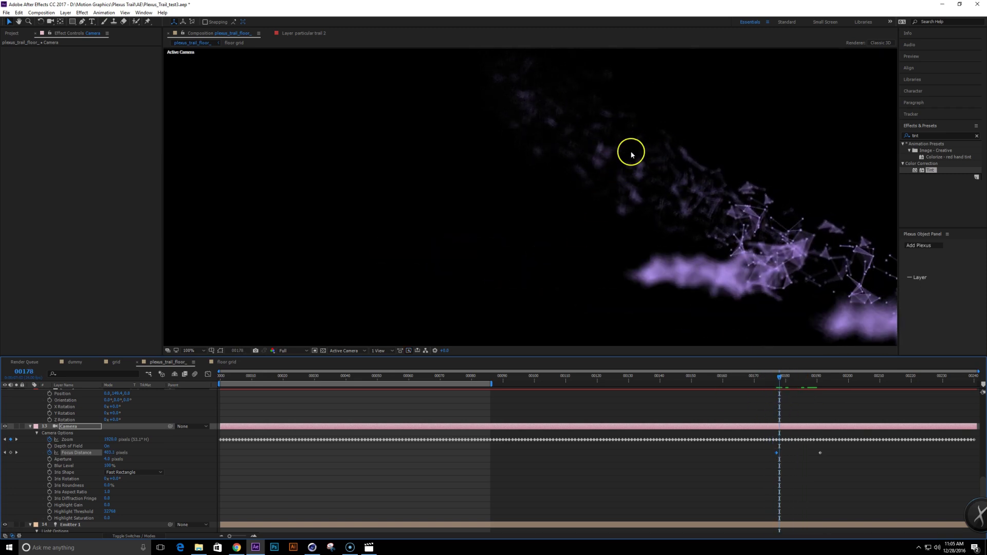
{"action": "key", "text": "grave"}
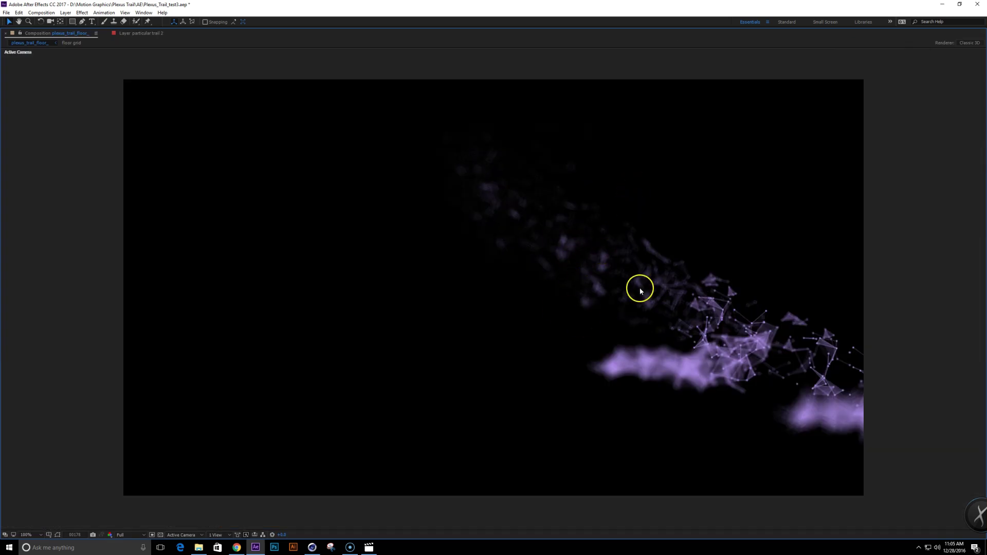
{"action": "key", "text": "grave"}
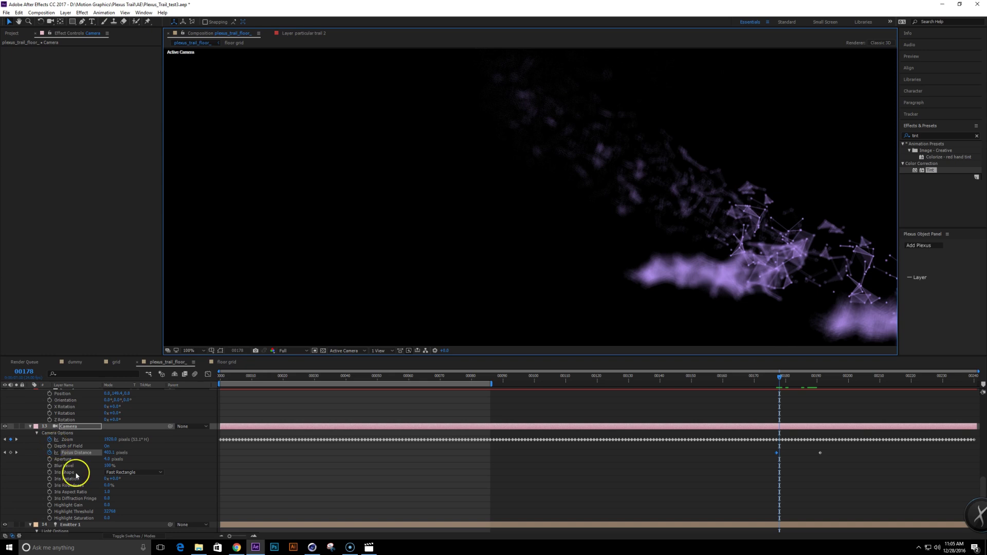
Step: Add a Focus Distance keyframe at frame 118 and raise the Focus Distance at frame 110 to sharpen the distant trail
{"action": "left_click_drag", "start_coordinate": [776, 381], "coordinate": [591, 384]}
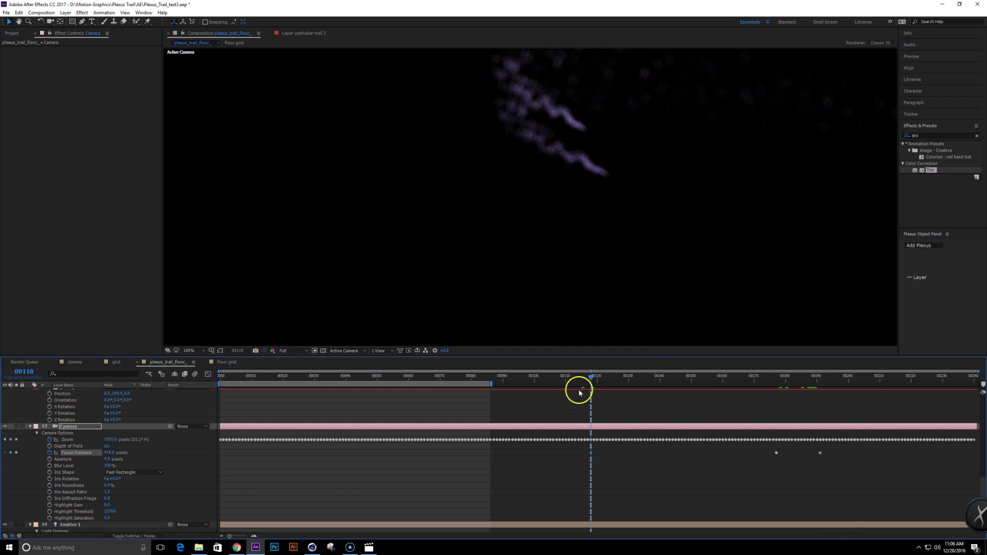
{"action": "left_click_drag", "start_coordinate": [588, 385], "coordinate": [565, 381]}
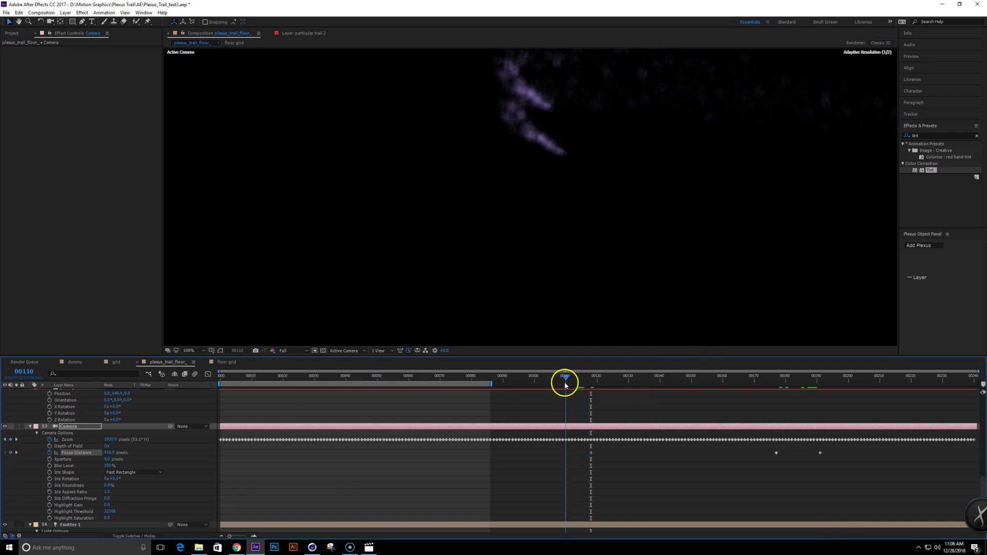
{"action": "left_click_drag", "start_coordinate": [108, 453], "coordinate": [202, 456]}
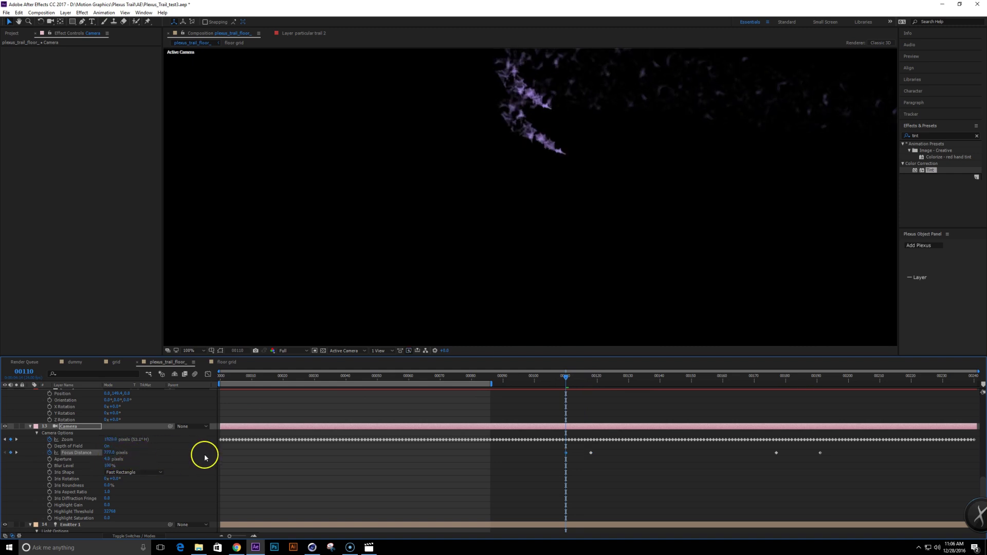
{"action": "left_click_drag", "start_coordinate": [108, 452], "coordinate": [169, 458]}
Step: Move the two newest Focus Distance keyframes to about frames 139 and 155
{"action": "left_click_drag", "start_coordinate": [568, 455], "coordinate": [550, 454]}
{"action": "mouse_move", "coordinate": [566, 380]}
{"action": "left_mouse_down"}
{"action": "mouse_move", "coordinate": [539, 383]}
{"action": "mouse_move", "coordinate": [641, 400]}
{"action": "mouse_move", "coordinate": [565, 399]}
{"action": "left_mouse_up"}
{"action": "left_click_drag", "start_coordinate": [591, 455], "coordinate": [668, 454]}
{"action": "left_click_drag", "start_coordinate": [546, 455], "coordinate": [707, 453]}
{"action": "left_click_drag", "start_coordinate": [628, 453], "coordinate": [657, 453]}
Step: Add a Focus Distance keyframe at frame 62 and raise the Focus Distance at frame 52
{"action": "left_click_drag", "start_coordinate": [591, 381], "coordinate": [462, 379]}
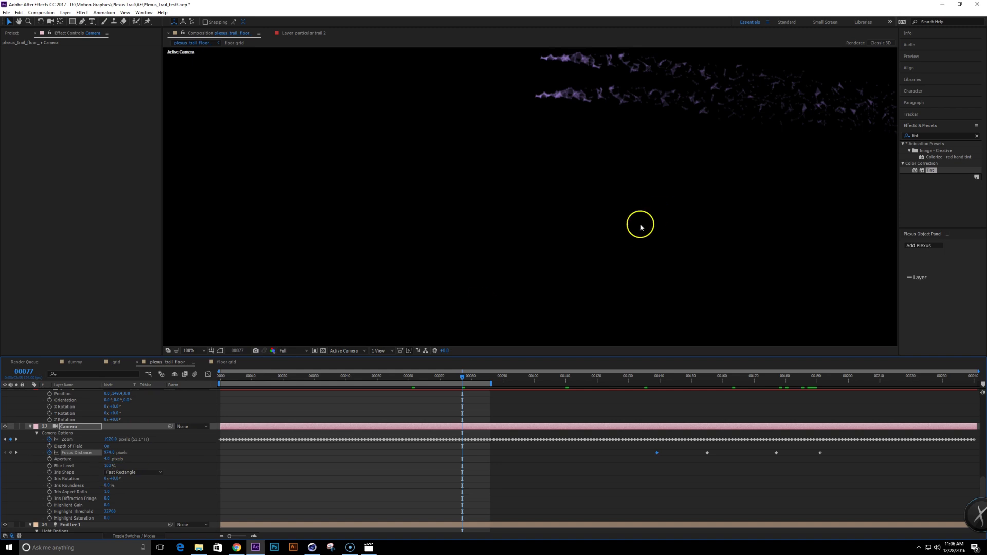
{"action": "left_click_drag", "start_coordinate": [471, 378], "coordinate": [414, 377]}
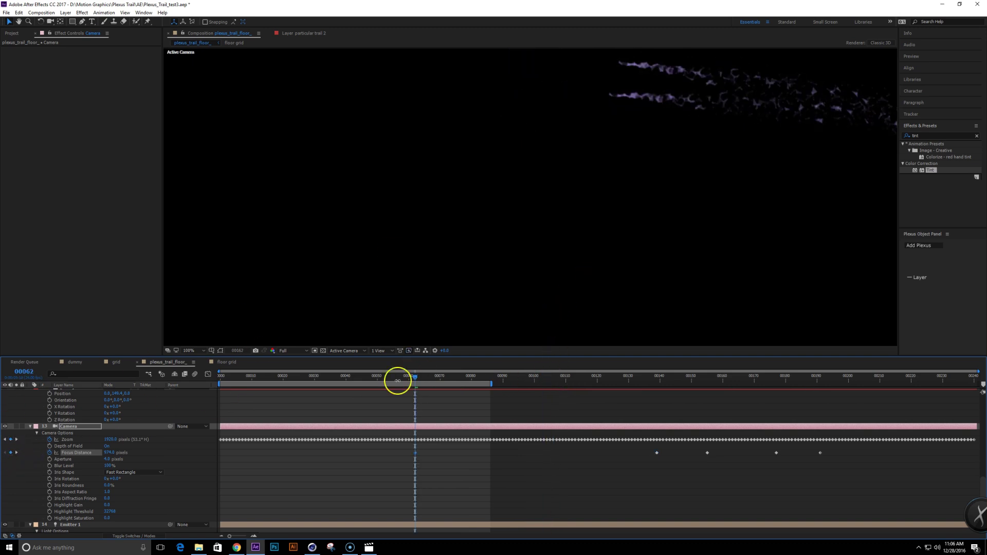
{"action": "left_click_drag", "start_coordinate": [414, 381], "coordinate": [384, 377]}
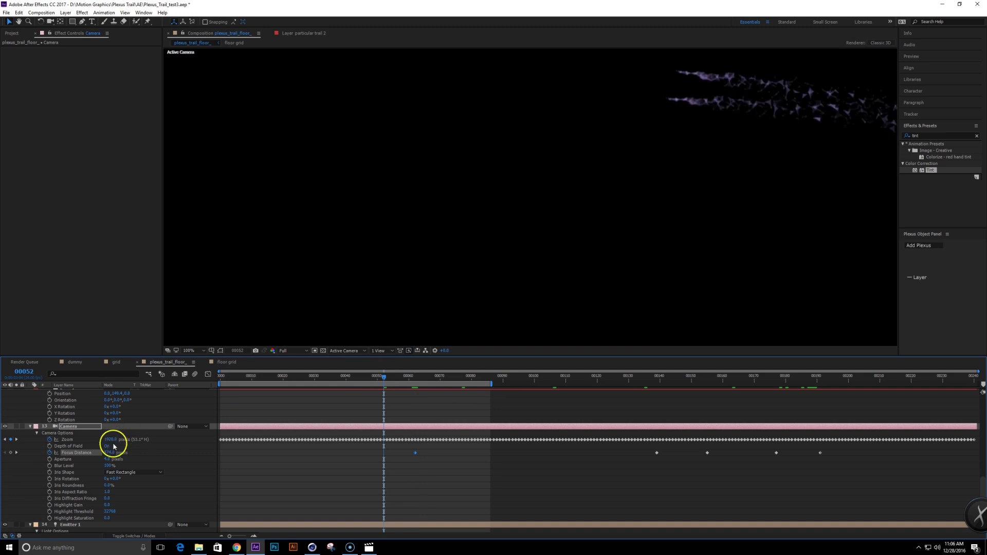
{"action": "left_click_drag", "start_coordinate": [116, 453], "coordinate": [164, 466]}
{"action": "left_click_drag", "start_coordinate": [108, 452], "coordinate": [120, 455]}
Step: Place the two earliest Focus Distance keyframes at about frames 90 and 114, and check the focus at frame 174
{"action": "left_click_drag", "start_coordinate": [395, 382], "coordinate": [566, 390]}
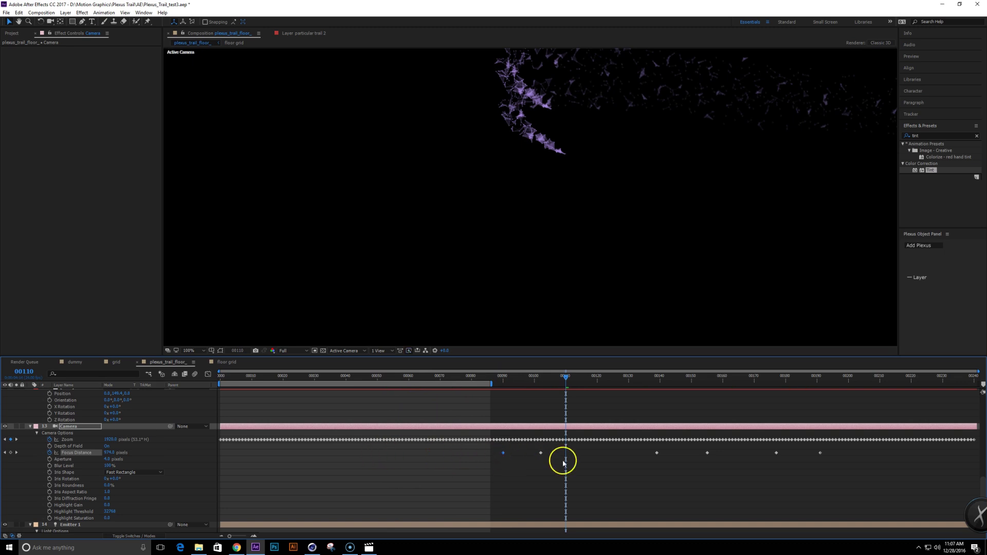
{"action": "left_click_drag", "start_coordinate": [540, 453], "coordinate": [578, 452]}
{"action": "left_click_drag", "start_coordinate": [565, 382], "coordinate": [767, 375]}
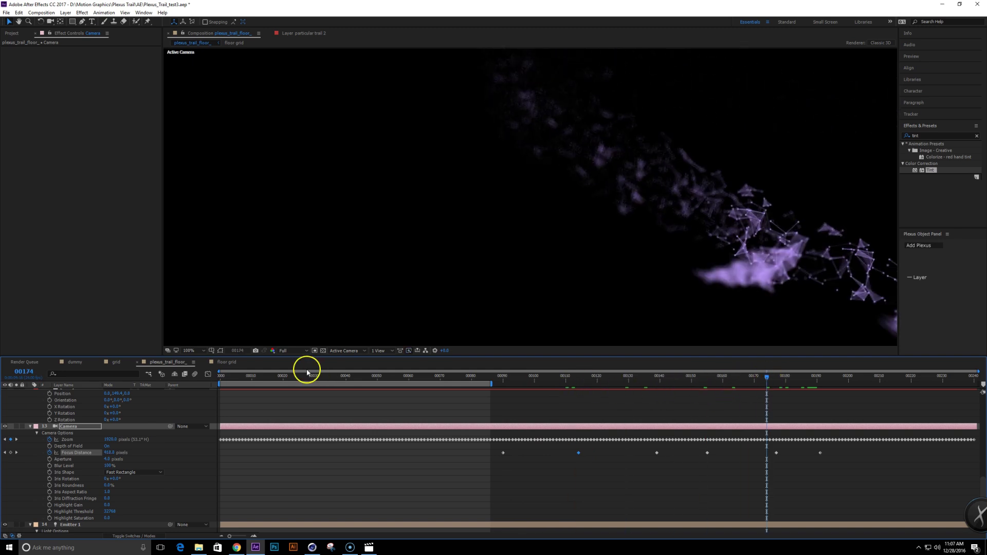
{"action": "scroll", "coordinate": [119, 467], "scroll_direction": "up", "scroll_amount": 10}
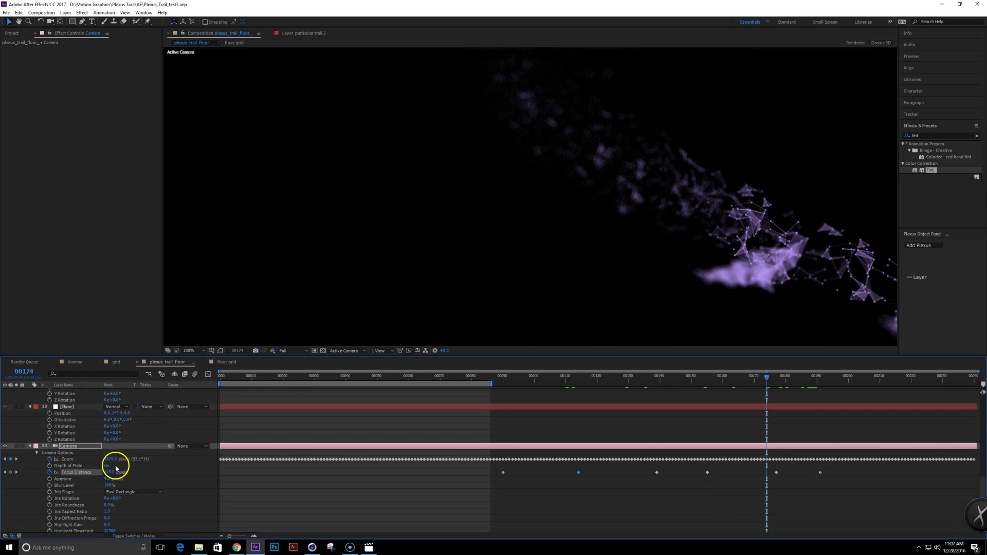
Step: Set the Plexus effect's Render Quality on the plexus layer to 4x and check the trail at frame 199
{"action": "scroll", "coordinate": [118, 467], "scroll_direction": "up", "scroll_amount": 3}
{"action": "left_click", "coordinate": [69, 407]}
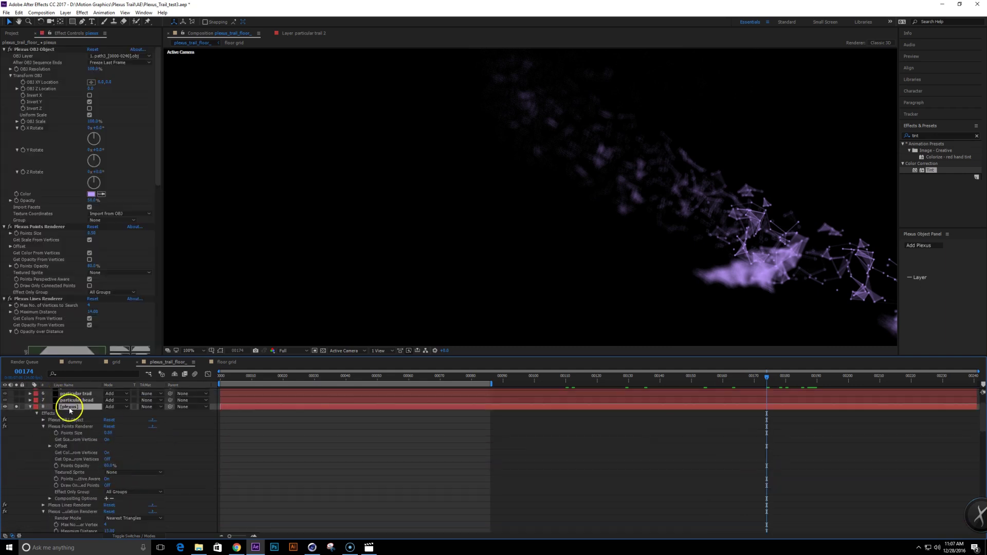
{"action": "left_click_drag", "start_coordinate": [157, 174], "coordinate": [181, 341]}
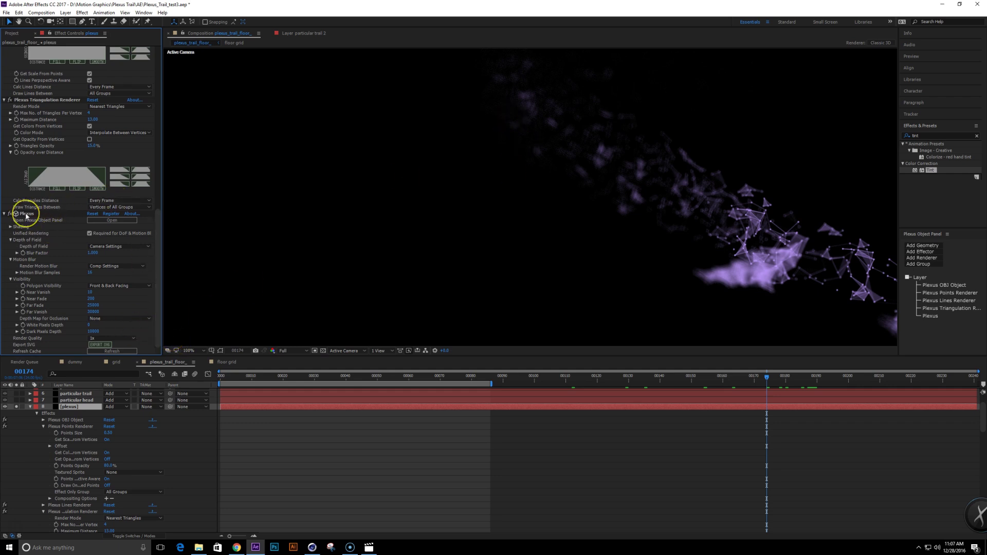
{"action": "left_click", "coordinate": [123, 339]}
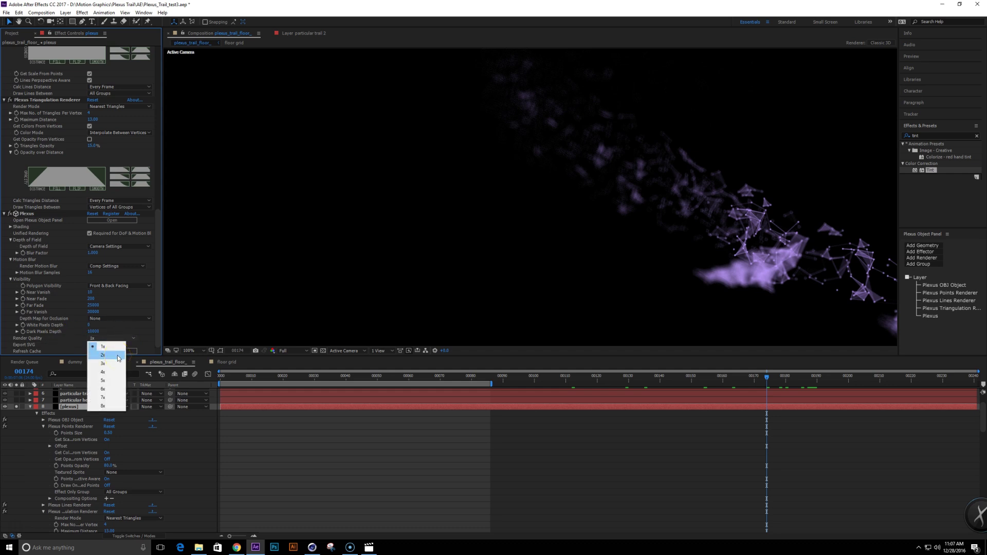
{"action": "left_click", "coordinate": [118, 357]}
{"action": "left_click", "coordinate": [123, 338]}
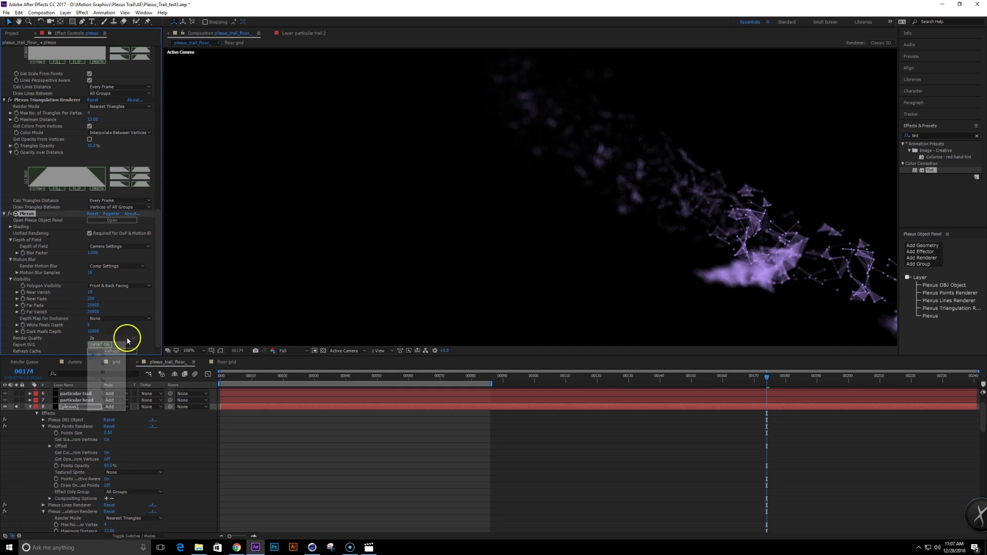
{"action": "left_click", "coordinate": [119, 365]}
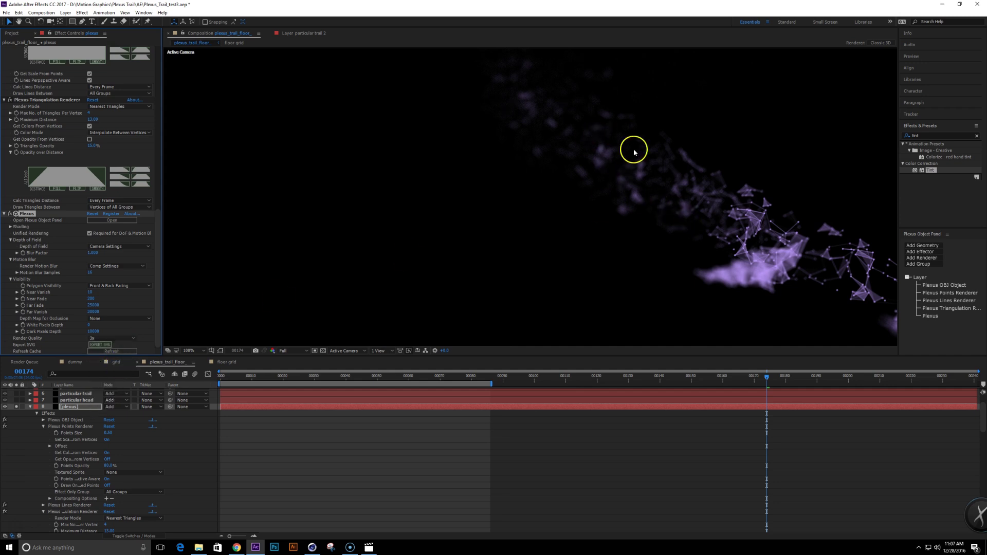
{"action": "left_click", "coordinate": [128, 337]}
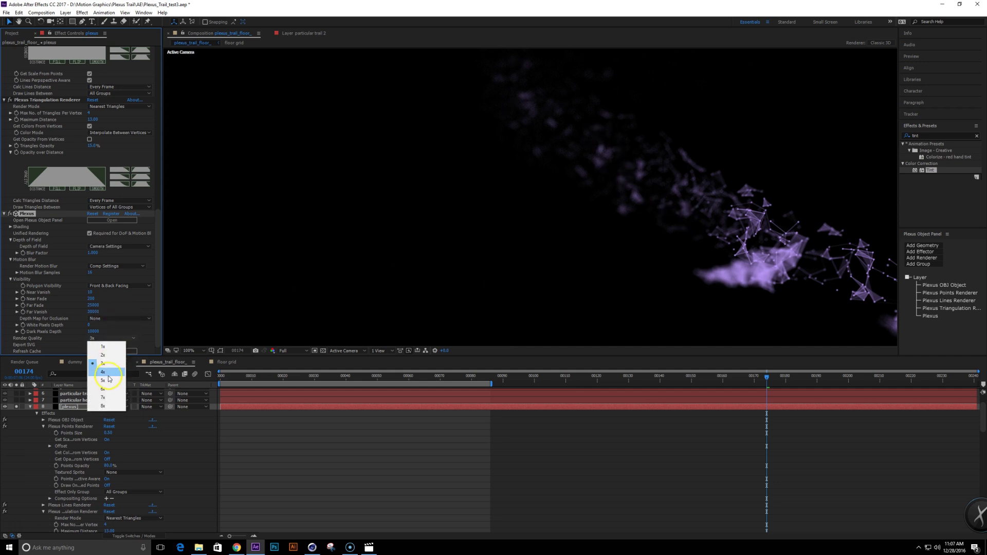
{"action": "left_click", "coordinate": [110, 372]}
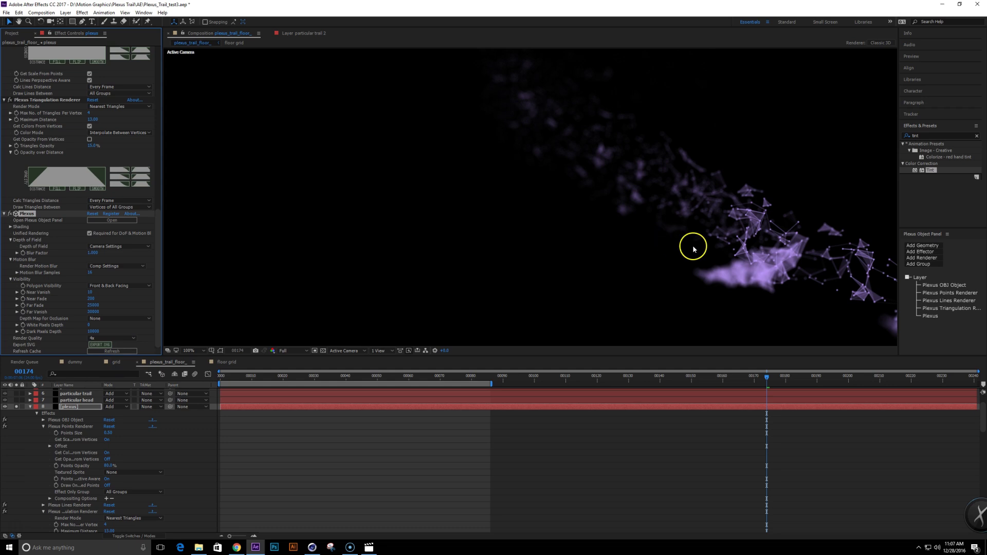
{"action": "left_click", "coordinate": [847, 380]}
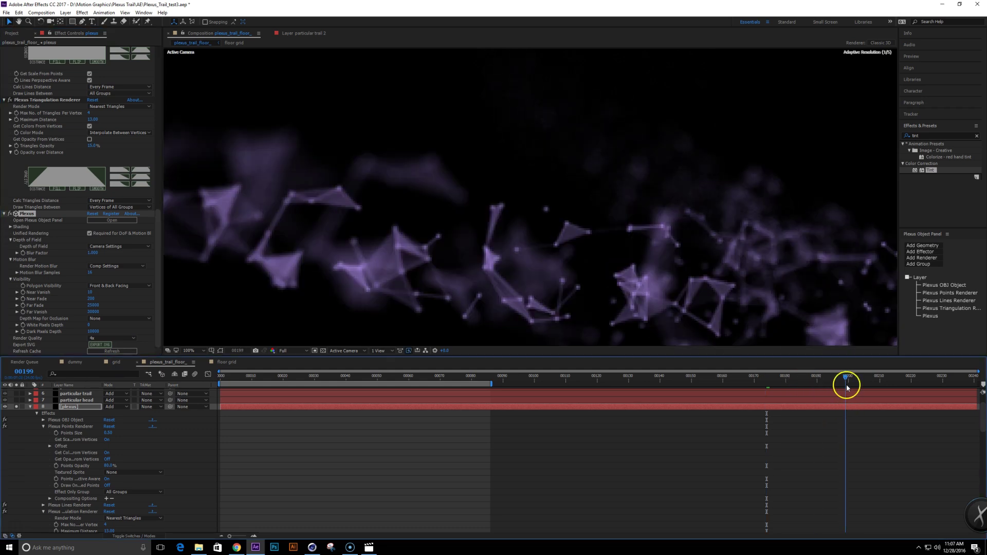
{"action": "scroll", "coordinate": [623, 235], "scroll_direction": "down", "scroll_amount": 2}
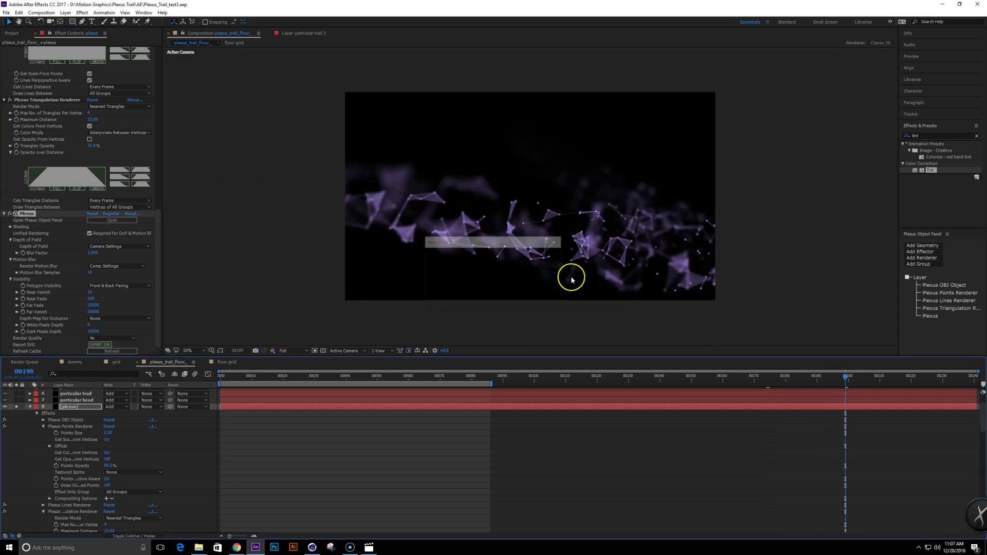
{"action": "left_click", "coordinate": [850, 393]}
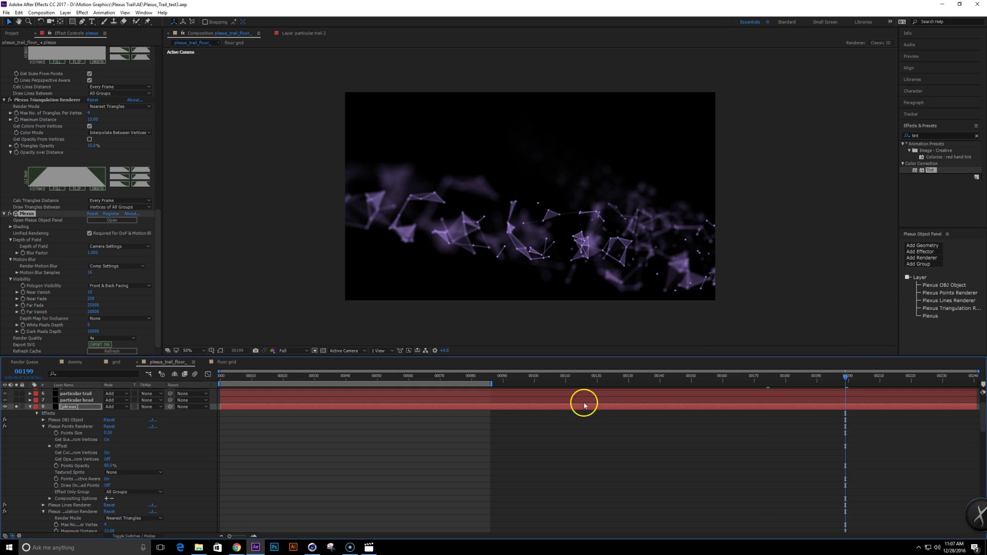
Step: Solo the particular trail and particular trail 2 layers instead of plexus and check their depth of field at frame 189
{"action": "scroll", "coordinate": [69, 447], "scroll_direction": "up", "scroll_amount": 2}
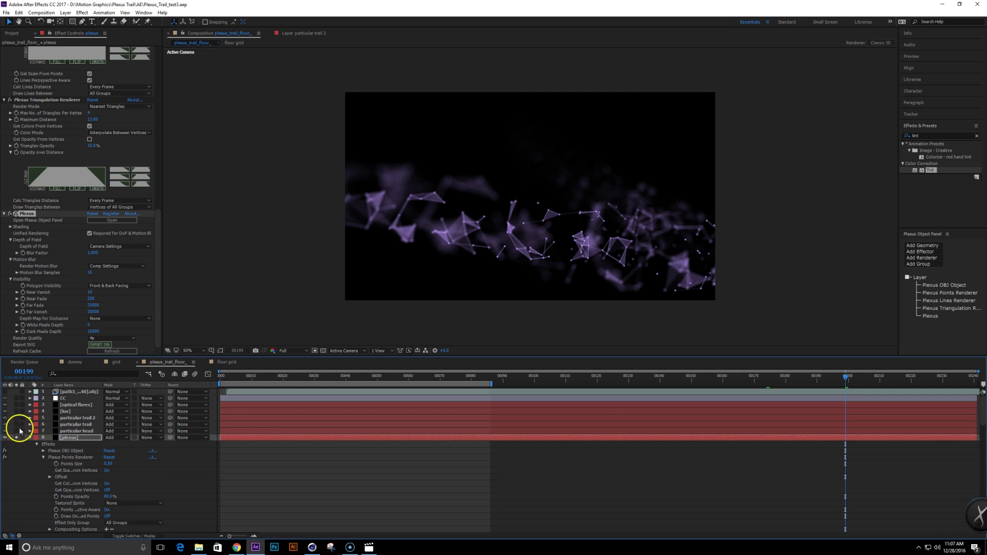
{"action": "left_click_drag", "start_coordinate": [16, 417], "coordinate": [16, 426]}
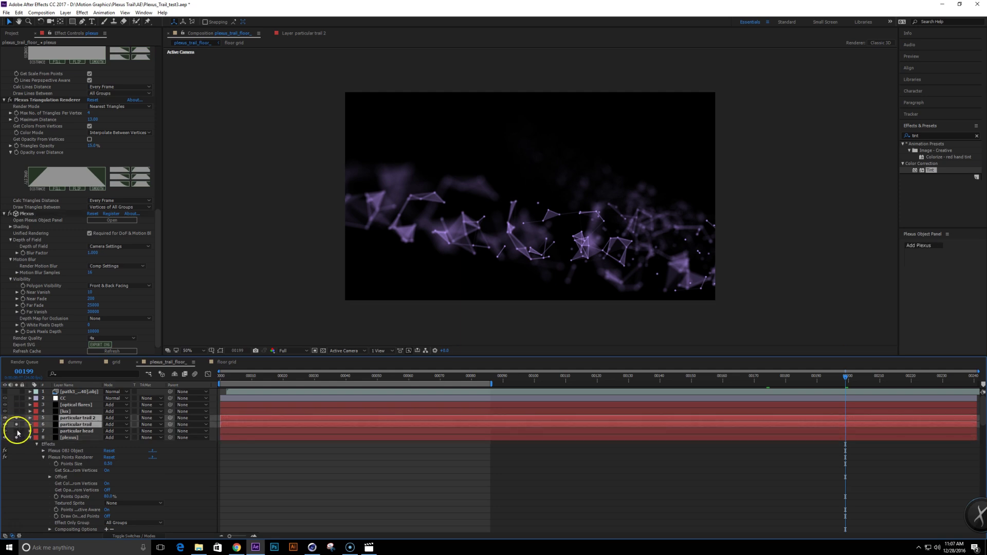
{"action": "left_click", "coordinate": [17, 438]}
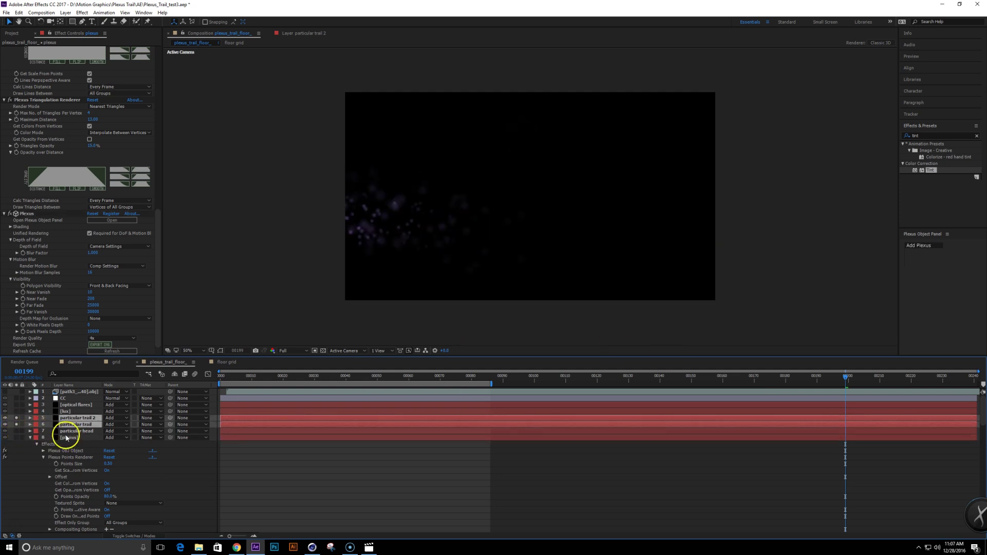
{"action": "mouse_move", "coordinate": [829, 386]}
{"action": "left_mouse_down"}
{"action": "mouse_move", "coordinate": [773, 386]}
{"action": "mouse_move", "coordinate": [818, 394]}
{"action": "left_mouse_up"}
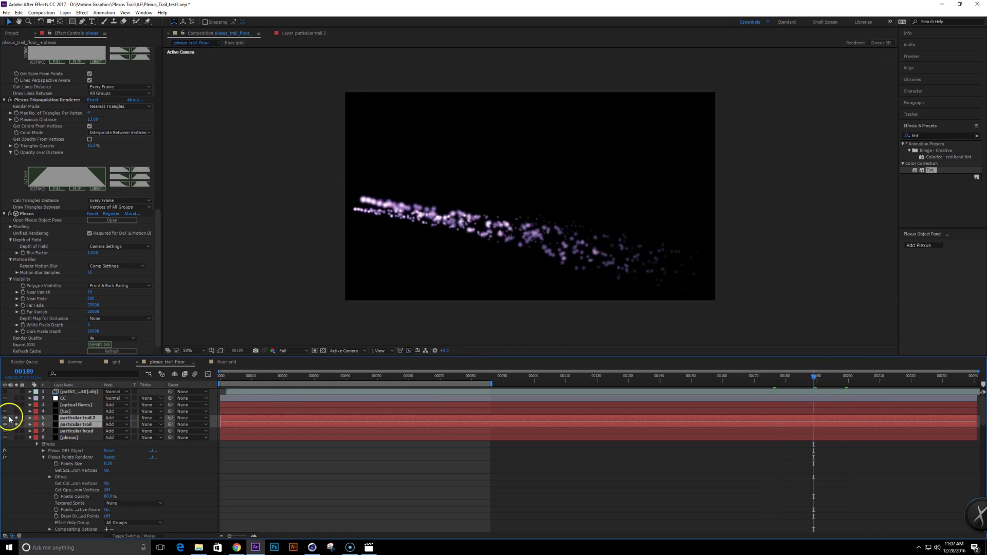
Step: Include the particular head layer in the solo view and examine the particle focus at several frames back to 132
{"action": "left_click", "coordinate": [16, 432]}
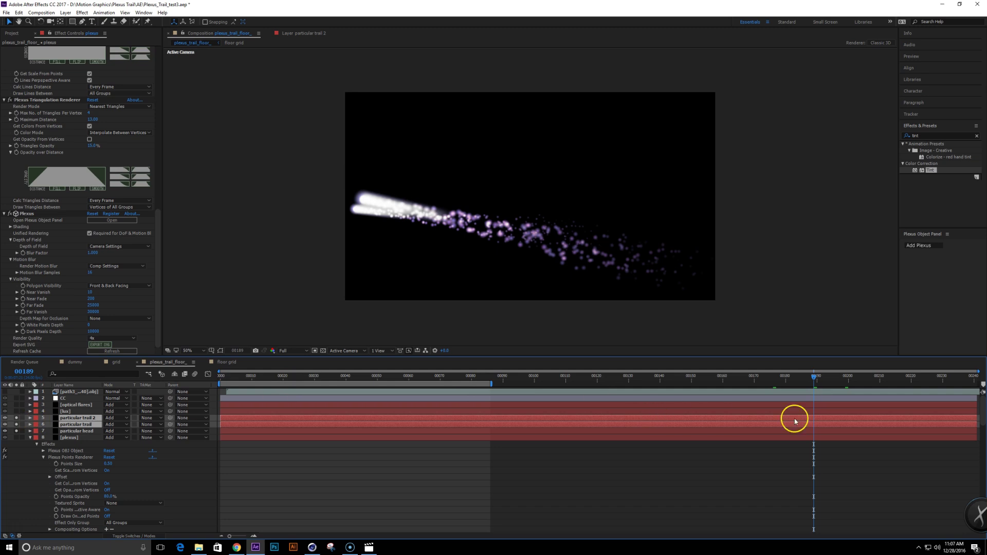
{"action": "left_click_drag", "start_coordinate": [861, 377], "coordinate": [762, 392]}
{"action": "left_click", "coordinate": [822, 377]}
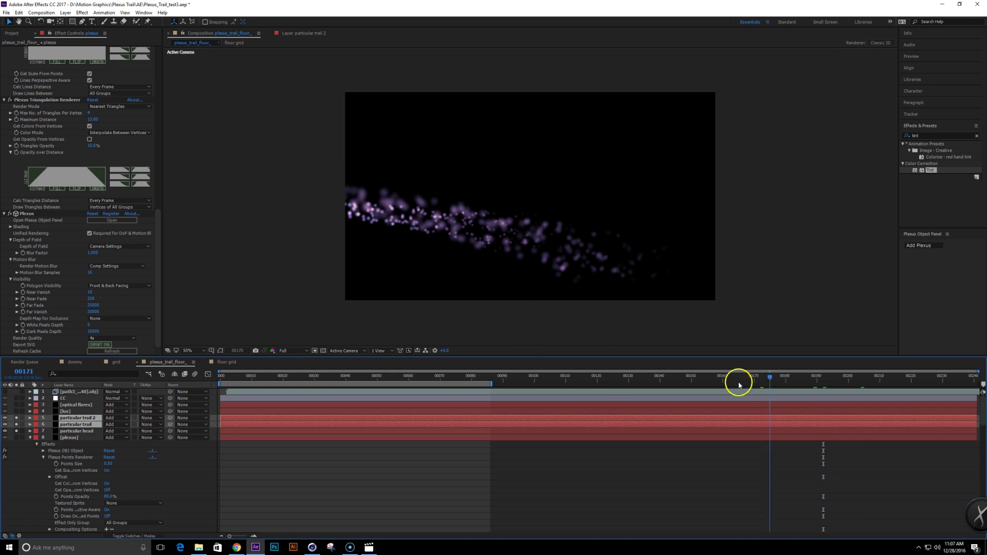
{"action": "left_click", "coordinate": [689, 383]}
{"action": "left_click_drag", "start_coordinate": [689, 386], "coordinate": [635, 390]}
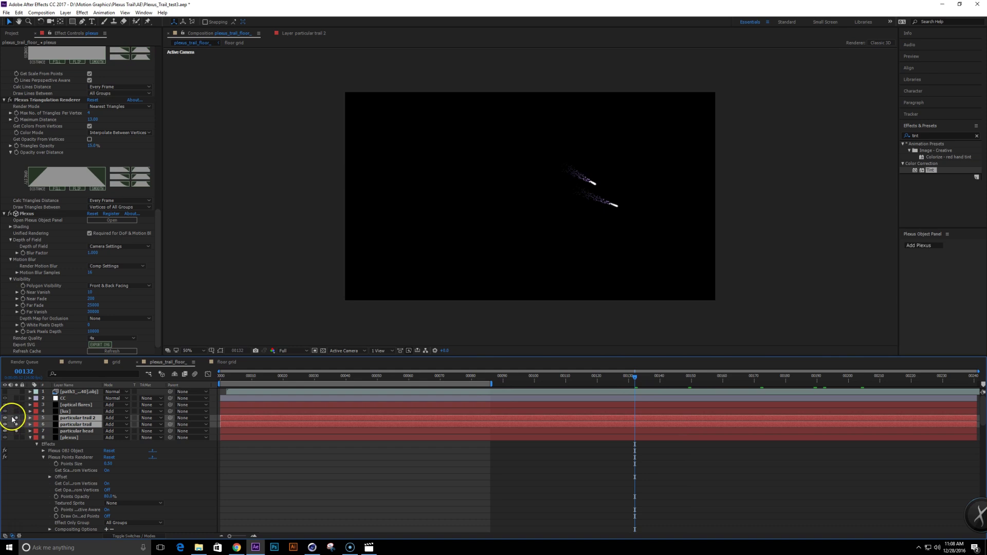
Step: Turn off solo on the three particular layers and review the full composite at frames 189, 212, 193 and 134
{"action": "left_click_drag", "start_coordinate": [17, 418], "coordinate": [17, 428]}
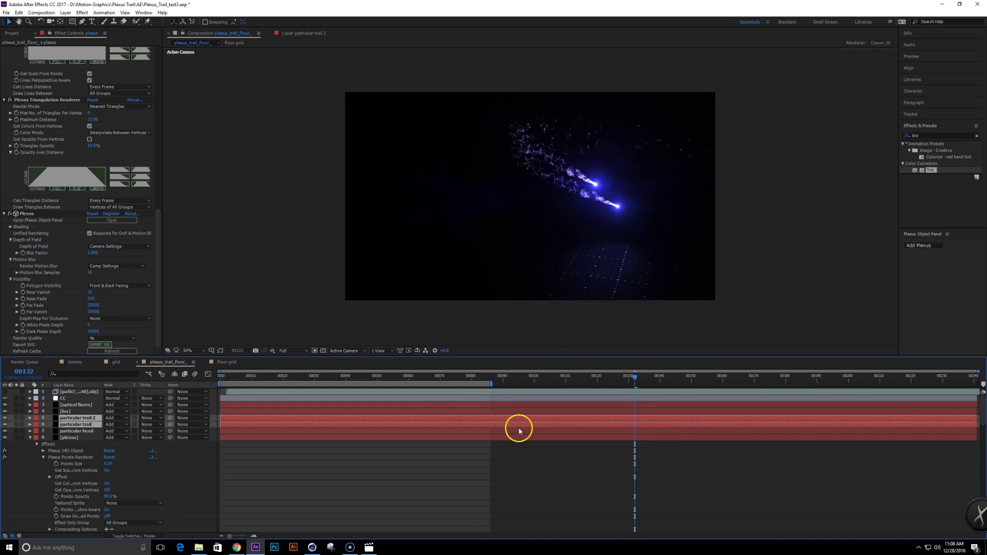
{"action": "left_click_drag", "start_coordinate": [726, 381], "coordinate": [815, 392]}
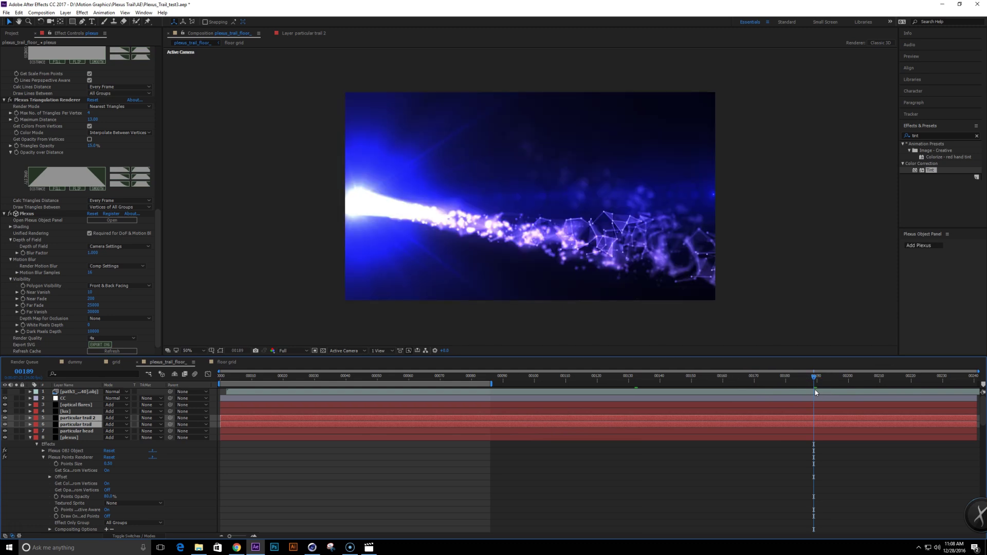
{"action": "left_click", "coordinate": [886, 377]}
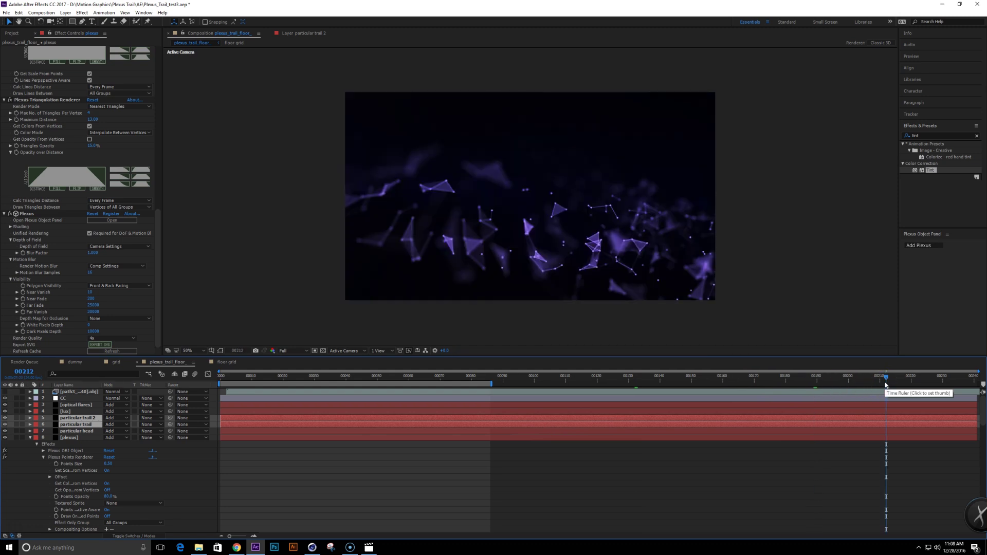
{"action": "left_click", "coordinate": [827, 380]}
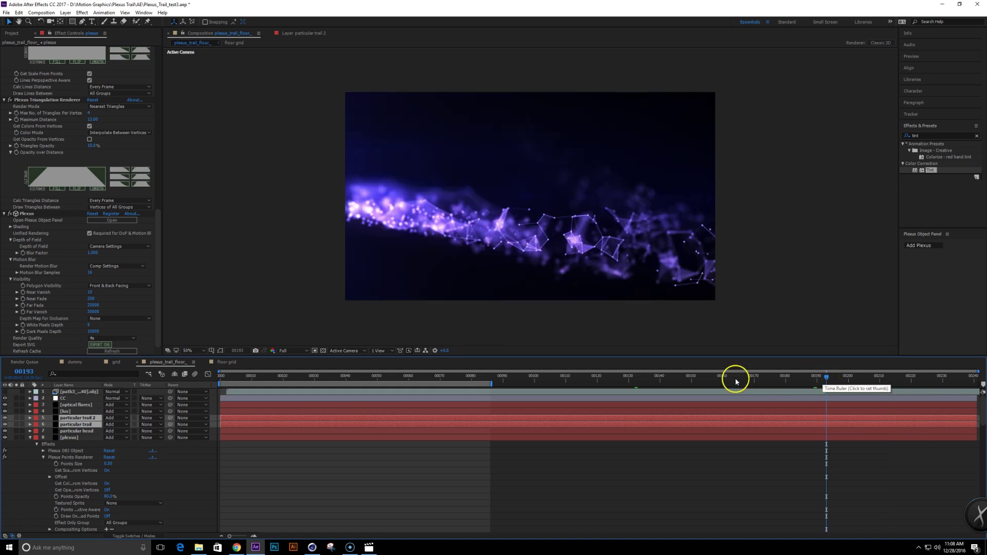
{"action": "left_click", "coordinate": [641, 380]}
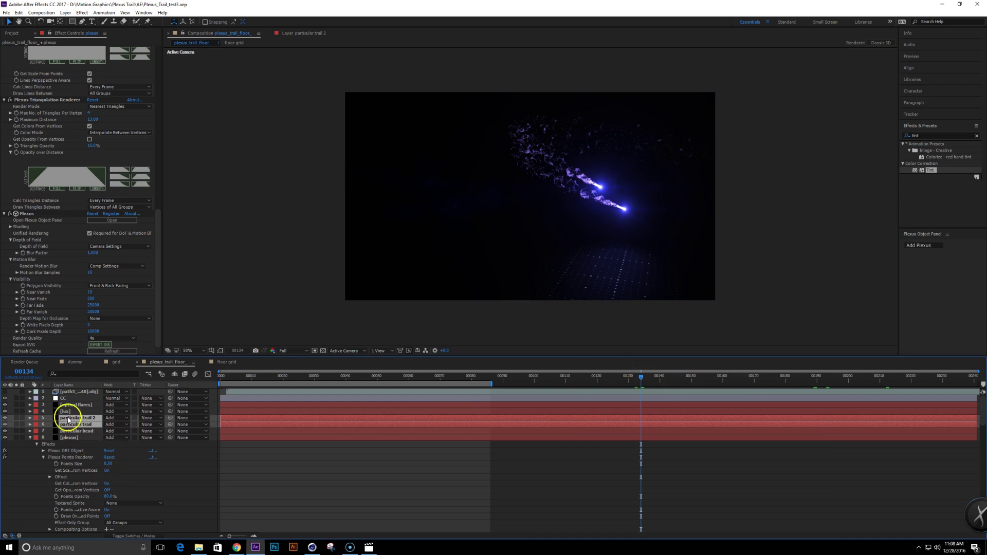
Step: Solo the floor grid layer together with the tinted plexus_trail_floor PNG sequence above it
{"action": "left_click", "coordinate": [65, 398]}
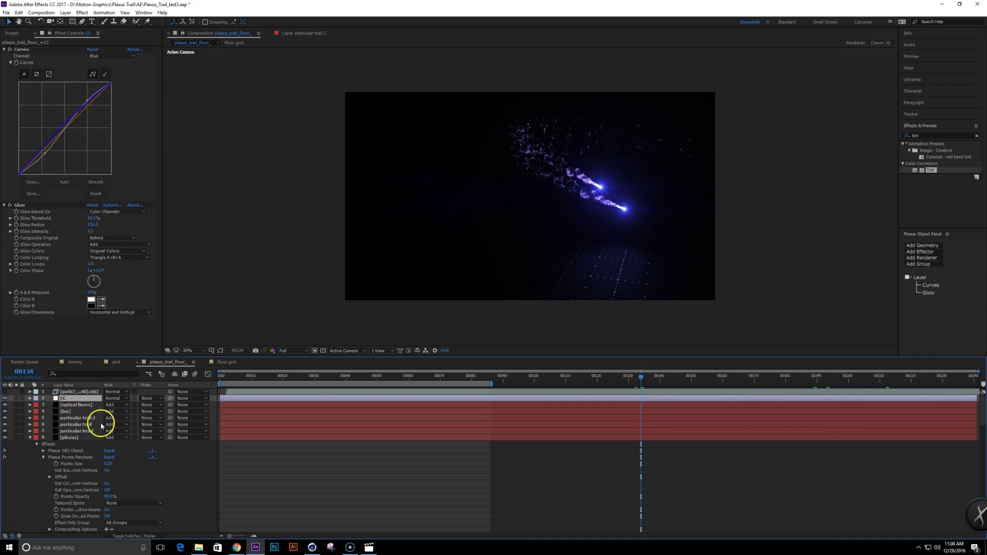
{"action": "scroll", "coordinate": [165, 445], "scroll_direction": "down", "scroll_amount": 5}
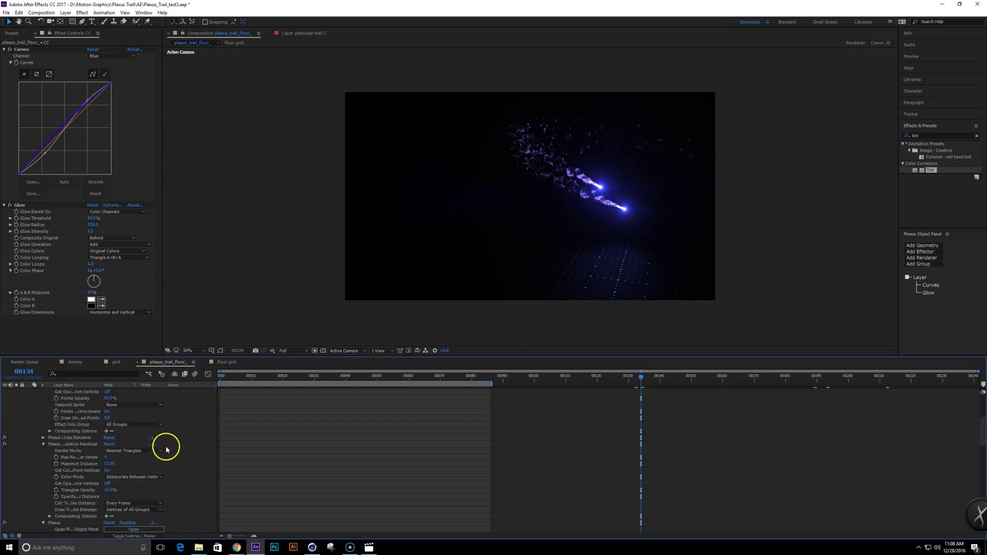
{"action": "scroll", "coordinate": [145, 432], "scroll_direction": "up", "scroll_amount": 2}
{"action": "scroll", "coordinate": [641, 329], "scroll_direction": "up", "scroll_amount": 1}
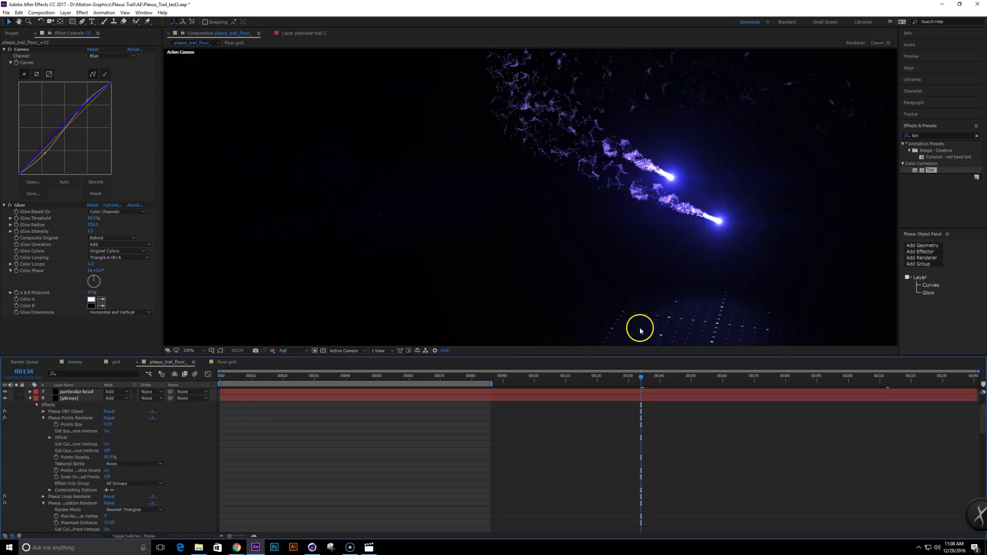
{"action": "scroll", "coordinate": [633, 318], "scroll_direction": "down", "scroll_amount": 1}
{"action": "scroll", "coordinate": [58, 501], "scroll_direction": "down", "scroll_amount": 8}
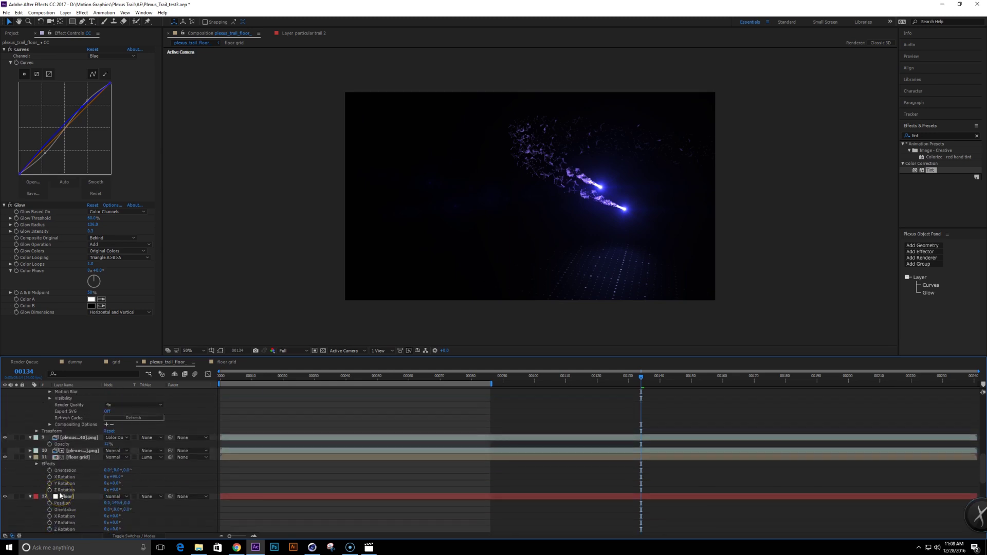
{"action": "left_click", "coordinate": [72, 439]}
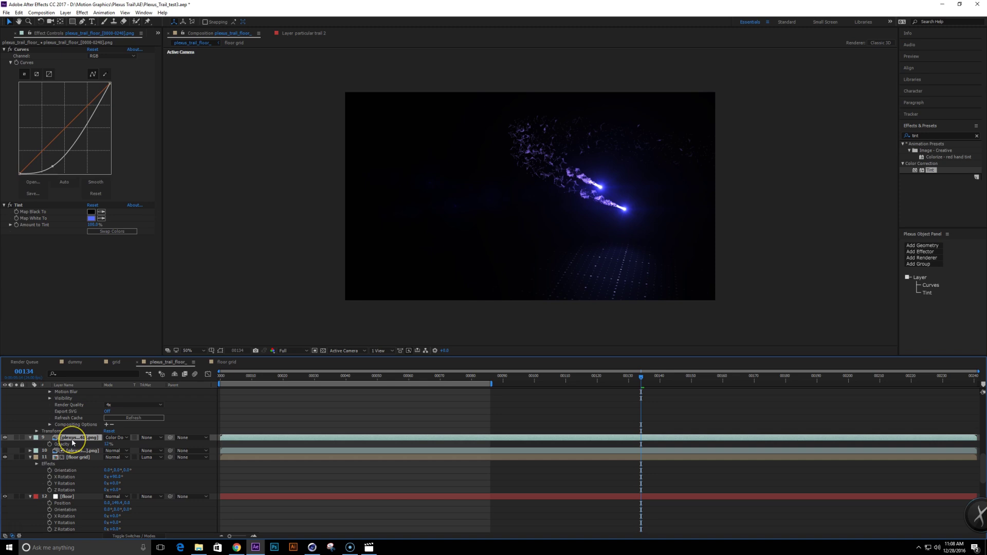
{"action": "left_click", "coordinate": [16, 457]}
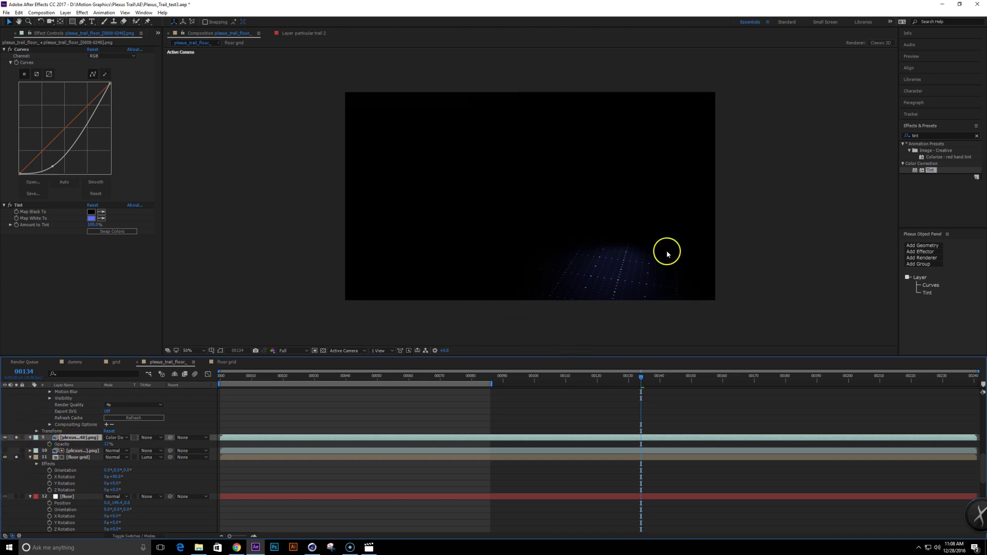
Step: Add a comp-size white solid directly above the tinted plexus_trail_floor PNG layer
{"action": "mouse_move", "coordinate": [74, 457]}
{"action": "left_mouse_down"}
{"action": "mouse_move", "coordinate": [77, 434]}
{"action": "mouse_move", "coordinate": [85, 440]}
{"action": "left_mouse_up"}
{"action": "key", "text": "ctrl+y"}
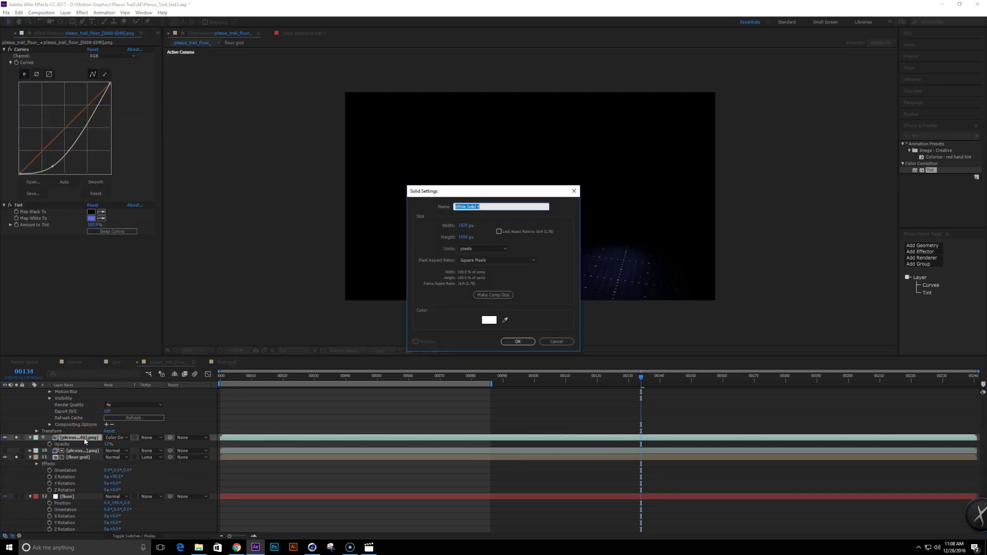
{"action": "left_click", "coordinate": [524, 342]}
Step: Draw a closed four-point diagonal mask on the white solid with the Pen tool, its corners extending beyond the frame
{"action": "left_click", "coordinate": [83, 21]}
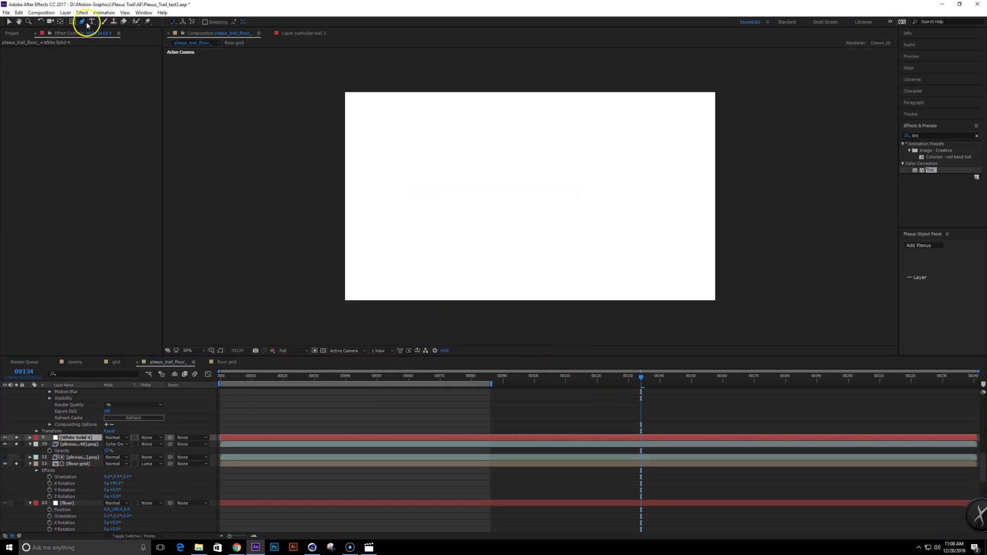
{"action": "left_click", "coordinate": [265, 190]}
{"action": "left_click", "coordinate": [630, 329]}
{"action": "left_click", "coordinate": [797, 244]}
{"action": "left_click", "coordinate": [491, 56]}
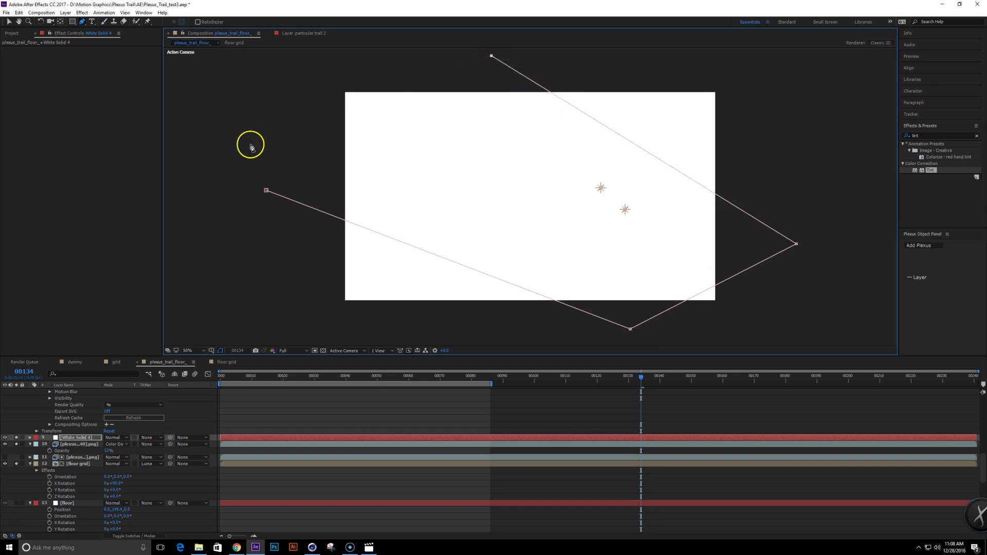
{"action": "left_click", "coordinate": [266, 191]}
Step: Reshape the solid's mask by moving its upper point left, its right point up and its lower point slightly right
{"action": "key", "text": "v"}
{"action": "left_click_drag", "start_coordinate": [491, 55], "coordinate": [416, 64]}
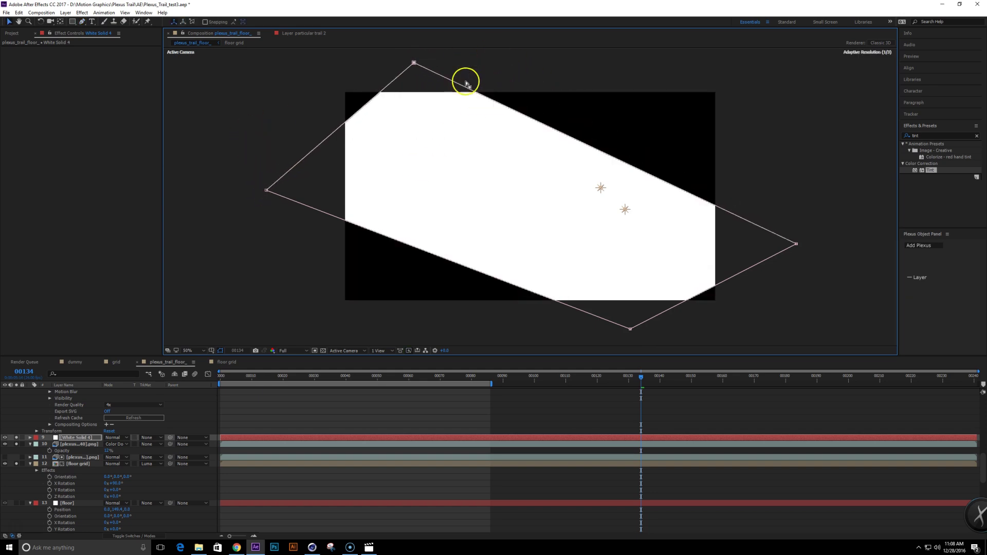
{"action": "left_click_drag", "start_coordinate": [796, 244], "coordinate": [819, 196]}
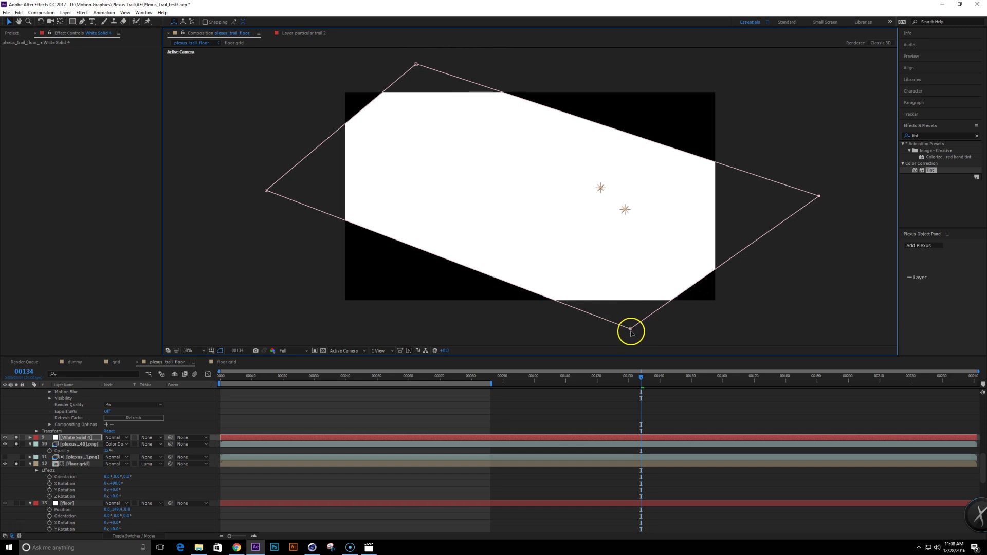
{"action": "left_click_drag", "start_coordinate": [631, 330], "coordinate": [675, 319]}
Step: Feather the white solid's mask by about 258 pixels and nudge its lower point slightly downward
{"action": "key", "text": "f"}
{"action": "left_click_drag", "start_coordinate": [113, 455], "coordinate": [229, 455]}
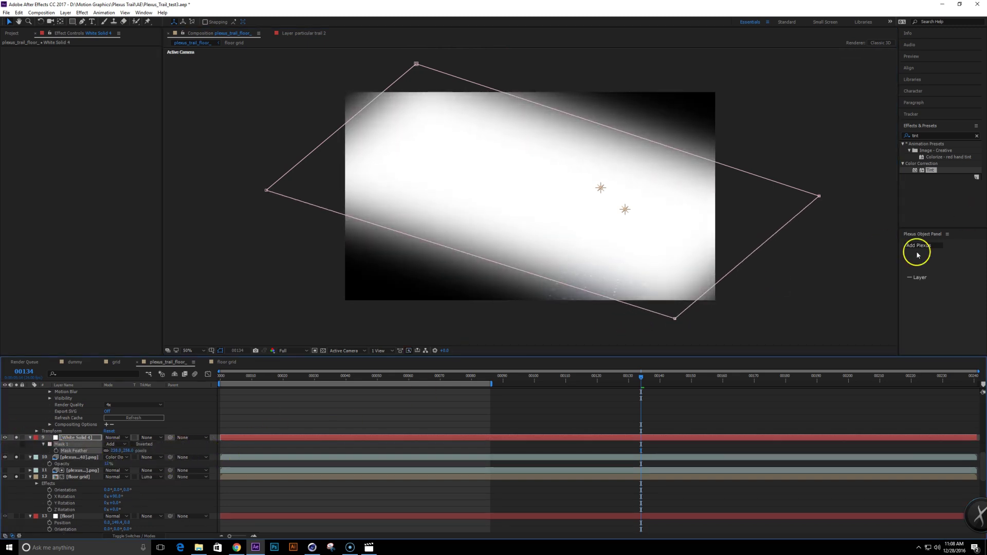
{"action": "left_click_drag", "start_coordinate": [675, 320], "coordinate": [672, 325]}
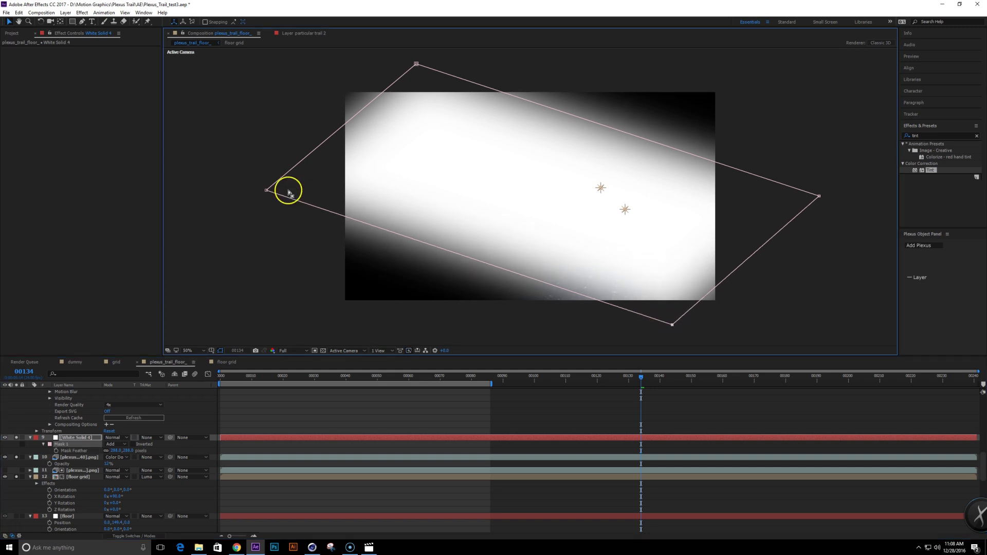
Step: Widen the white solid's mask by moving its side points farther outward and its upper point down to the frame's upper-left corner
{"action": "left_click_drag", "start_coordinate": [266, 191], "coordinate": [247, 204]}
{"action": "left_click_drag", "start_coordinate": [819, 196], "coordinate": [831, 181]}
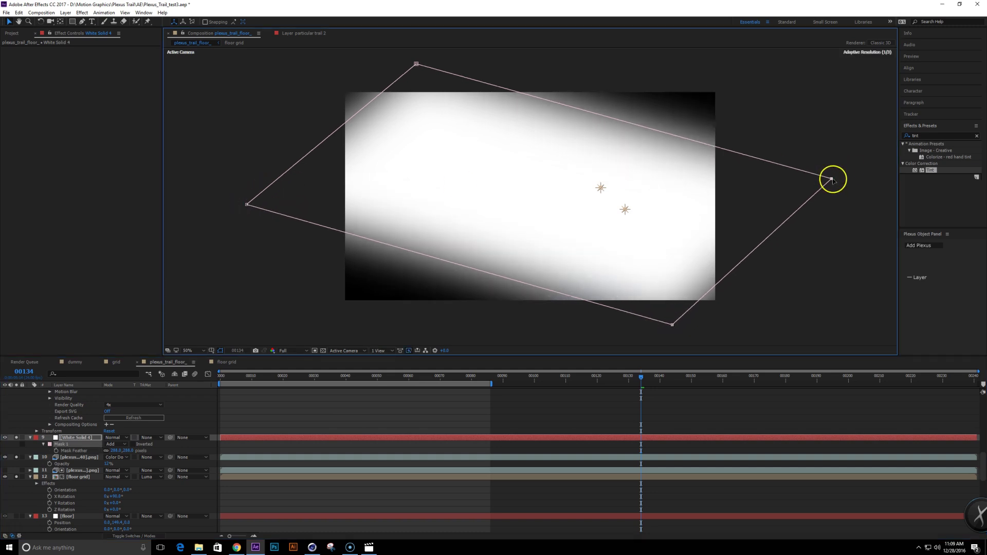
{"action": "left_click_drag", "start_coordinate": [417, 64], "coordinate": [353, 95]}
Step: Pre-compose the white solid as floor DOF map, moving all attributes into the new composition
{"action": "left_click", "coordinate": [74, 437]}
{"action": "key", "text": "ctrl+shift+c"}
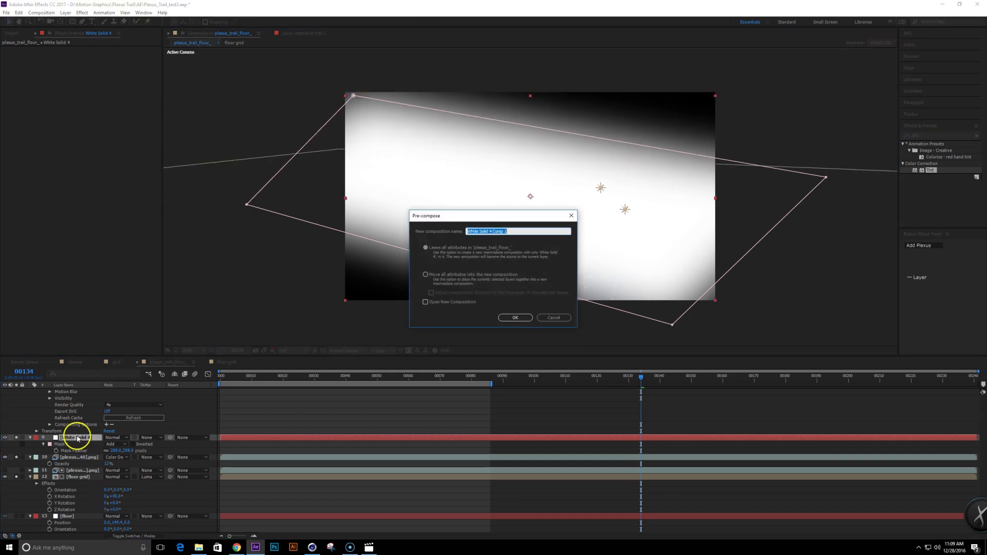
{"action": "left_click", "coordinate": [432, 276]}
{"action": "left_click", "coordinate": [532, 231]}
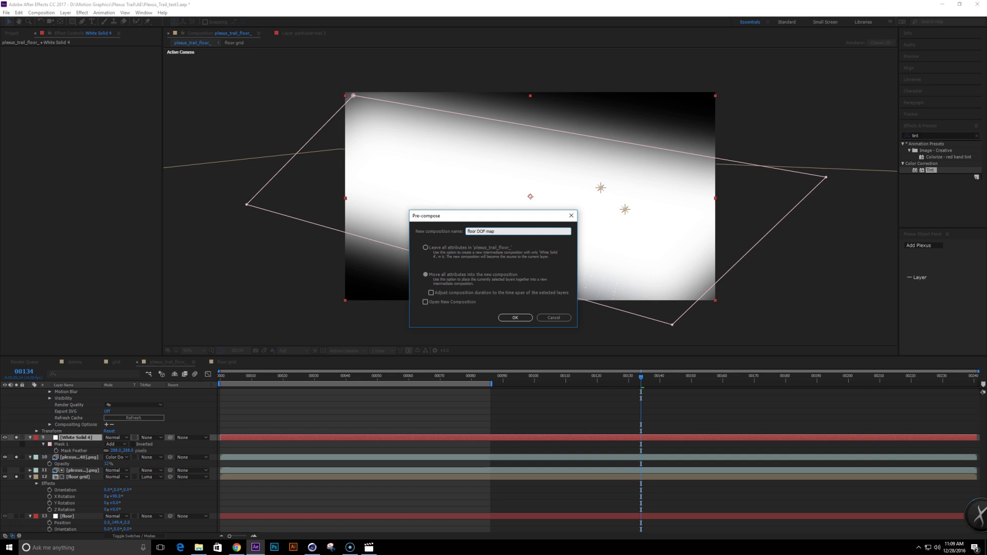
{"action": "key", "text": "Return"}
Step: Inside floor DOF map, add a comp-size black solid and place it beneath the masked white solid
{"action": "double_click", "coordinate": [78, 437]}
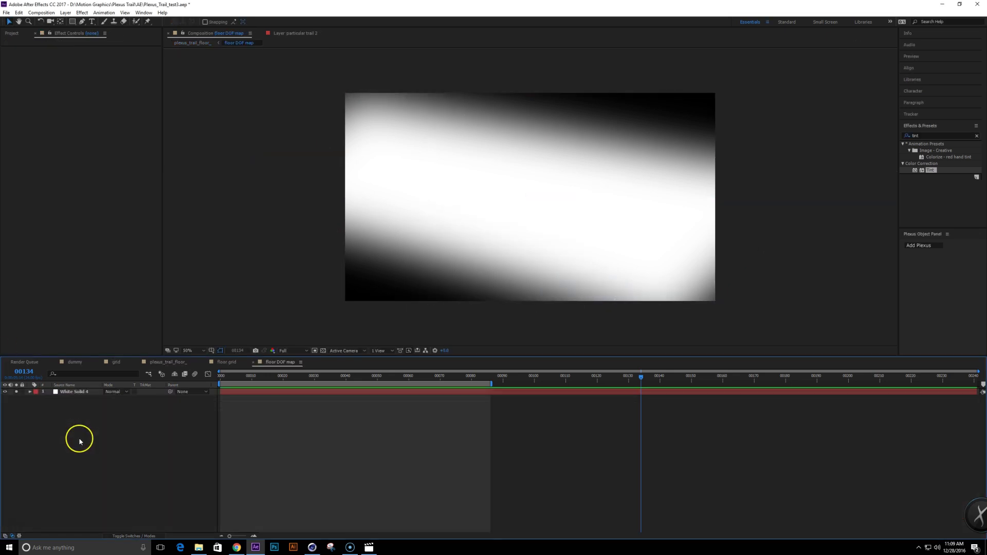
{"action": "key", "text": "ctrl+y"}
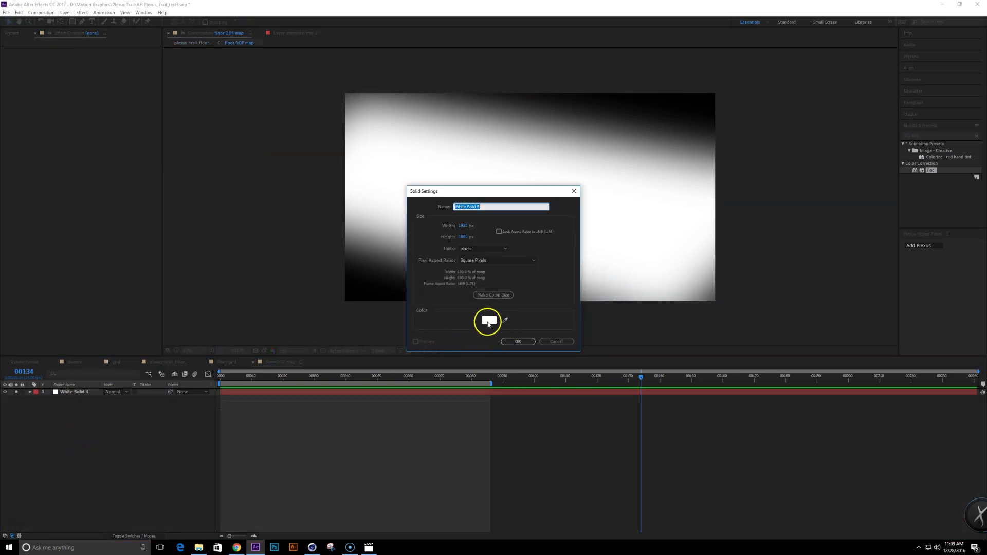
{"action": "left_click", "coordinate": [488, 322]}
{"action": "left_click_drag", "start_coordinate": [504, 238], "coordinate": [562, 507]}
{"action": "key", "text": "Return"}
{"action": "key", "text": "Return"}
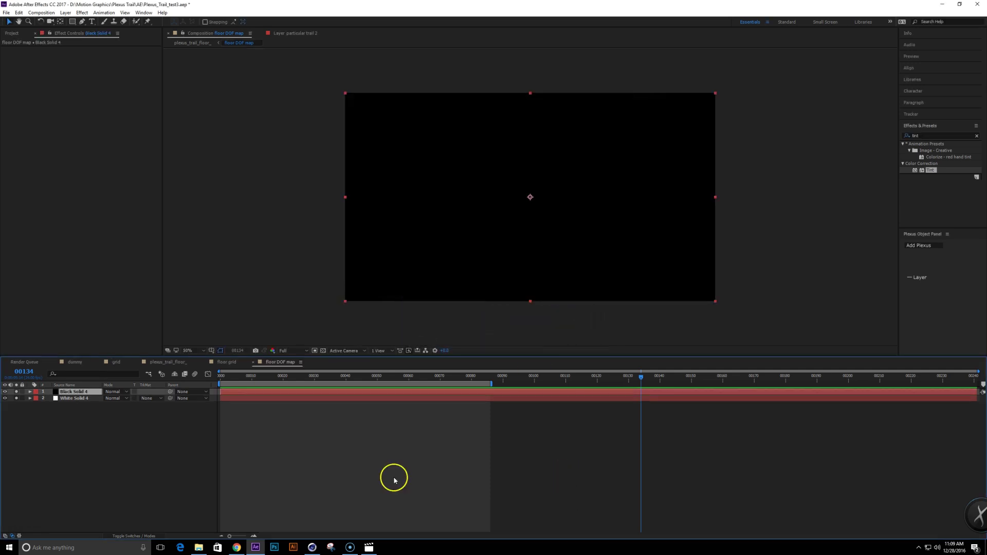
{"action": "left_click_drag", "start_coordinate": [88, 392], "coordinate": [62, 399]}
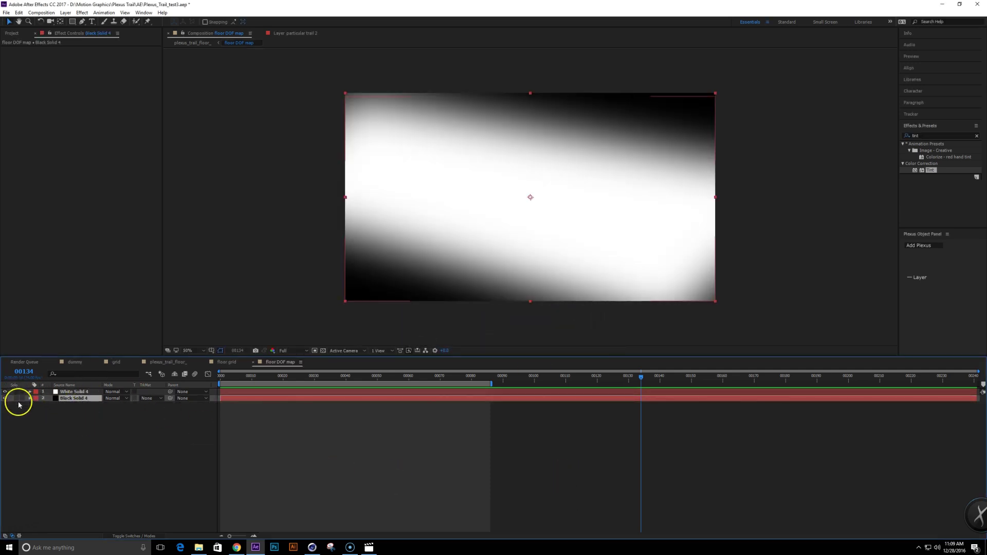
Step: Return to the main plexus_trail_floor composition and hide the floor DOF map layer
{"action": "key", "text": "Tab"}
{"action": "left_click", "coordinate": [31, 433]}
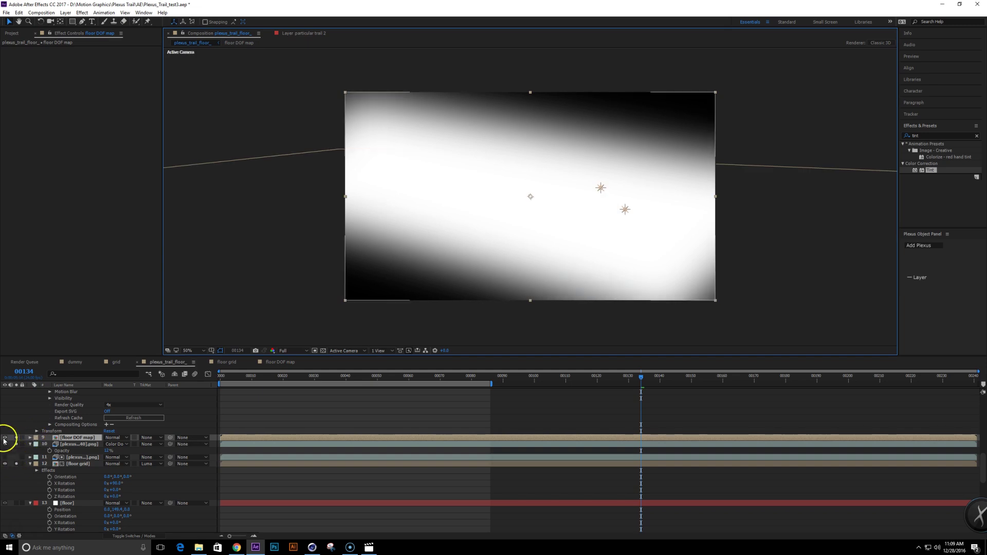
{"action": "left_click", "coordinate": [5, 437]}
Step: Add an adjustment layer directly above the tinted plexus_trail_floor PNG layer and name it DOF
{"action": "left_click", "coordinate": [80, 444]}
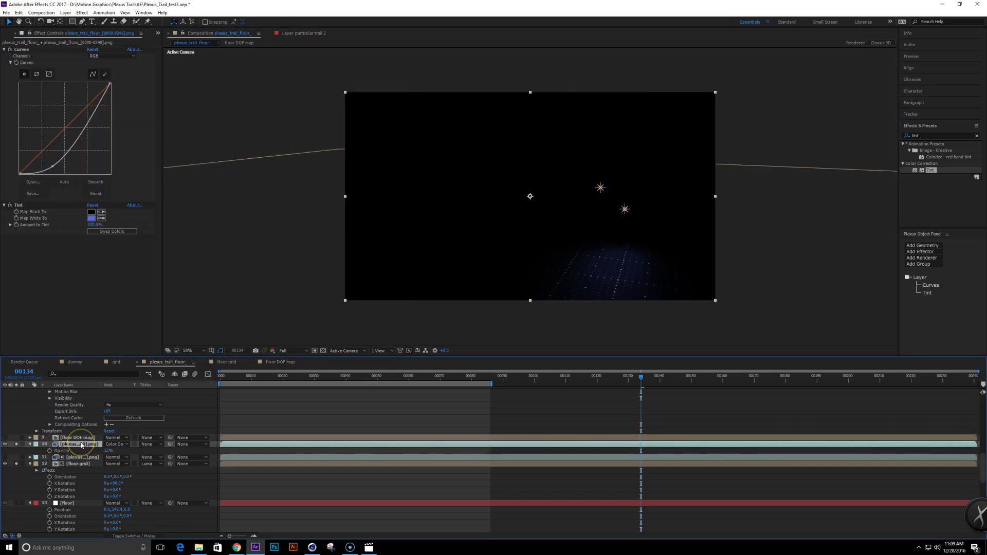
{"action": "key", "text": "ctrl+alt+y"}
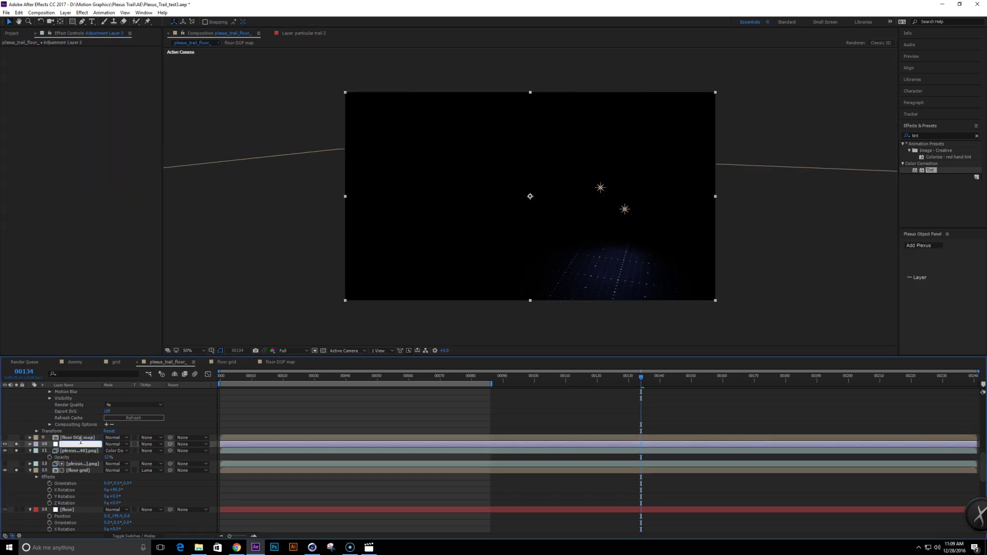
{"action": "key", "text": "Return"}
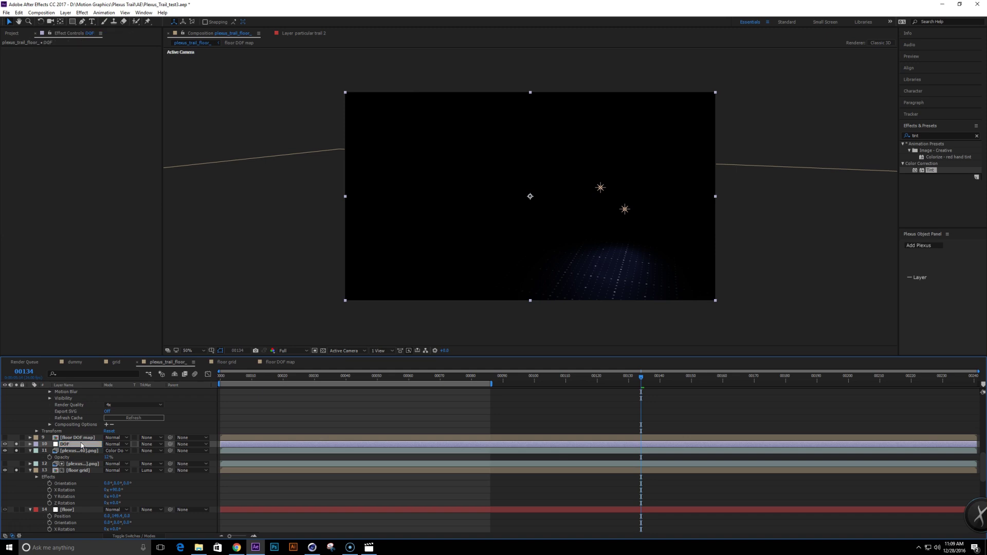
Step: Apply the FL Depth Of Field effect to the DOF layer, with floor DOF map as its depth layer
{"action": "left_click", "coordinate": [925, 136]}
{"action": "type", "text": "depth"}
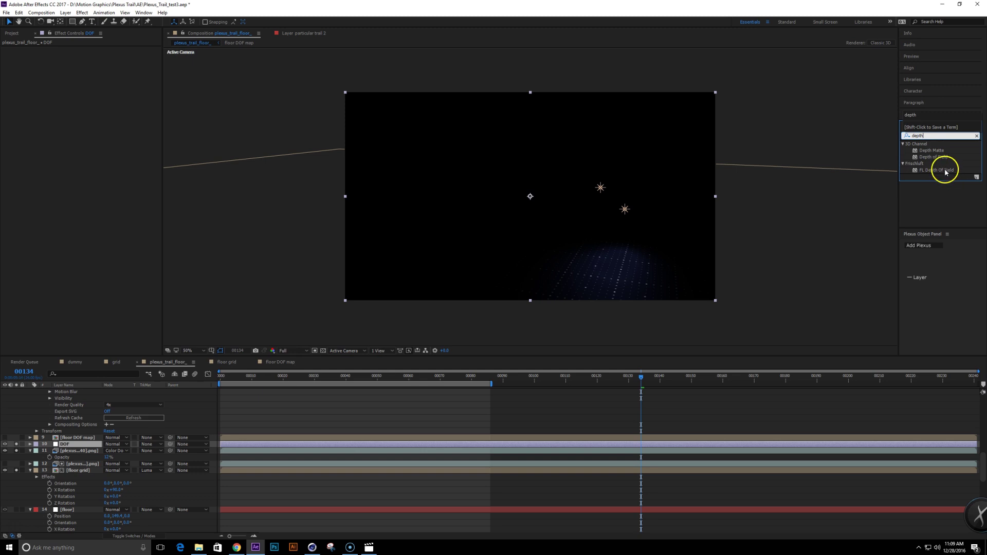
{"action": "double_click", "coordinate": [936, 170]}
{"action": "left_click", "coordinate": [137, 63]}
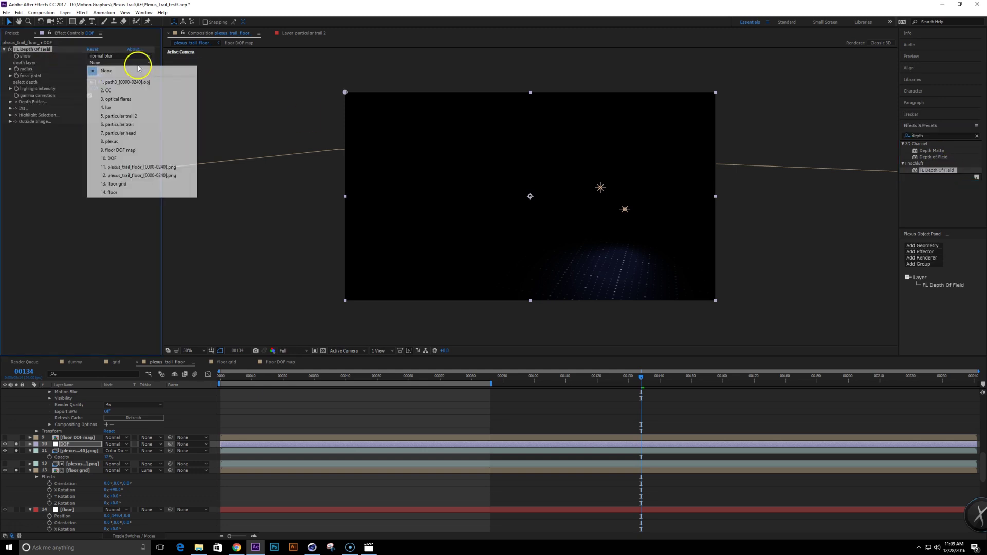
{"action": "left_click", "coordinate": [145, 150]}
Step: Sample the effect's focal depth from a point just below the frame's centre and set the blur radius to 10
{"action": "left_click", "coordinate": [90, 82]}
{"action": "left_click", "coordinate": [546, 223]}
{"action": "left_click", "coordinate": [94, 69]}
{"action": "type", "text": "3.7"}
{"action": "key", "text": "Return"}
{"action": "left_click_drag", "start_coordinate": [117, 79], "coordinate": [121, 80]}
{"action": "scroll", "coordinate": [570, 221], "scroll_direction": "up", "scroll_amount": 1}
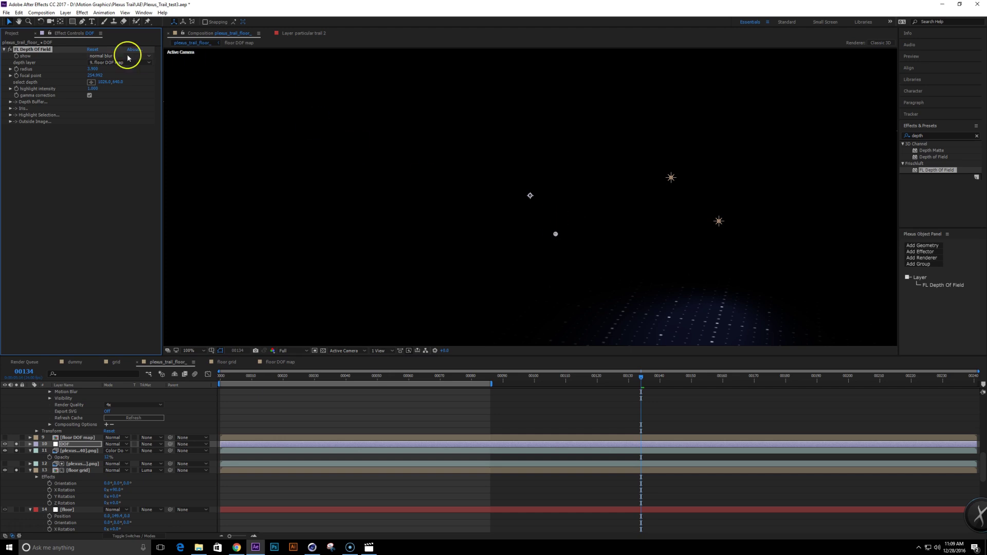
{"action": "key", "text": "Return"}
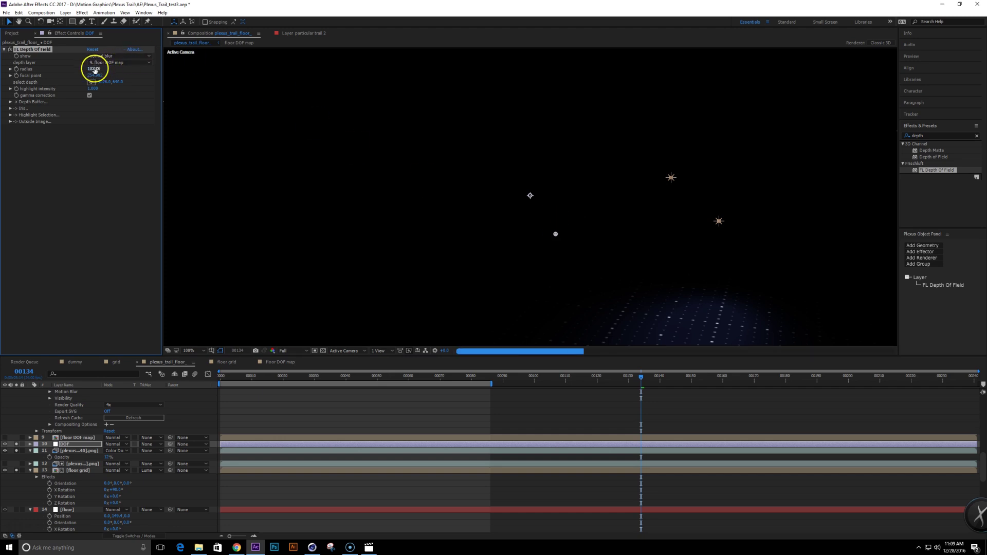
Step: Set the depth of field radius to 15 while viewing the floor grid up close
{"action": "key", "text": "h"}
{"action": "left_click_drag", "start_coordinate": [696, 276], "coordinate": [667, 196]}
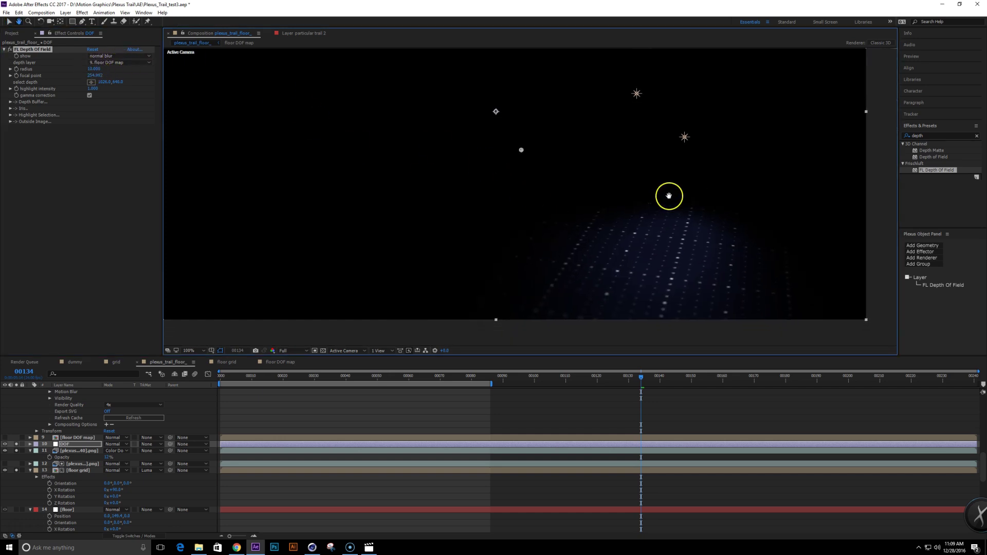
{"action": "left_click", "coordinate": [91, 69]}
{"action": "type", "text": "15"}
{"action": "key", "text": "Return"}
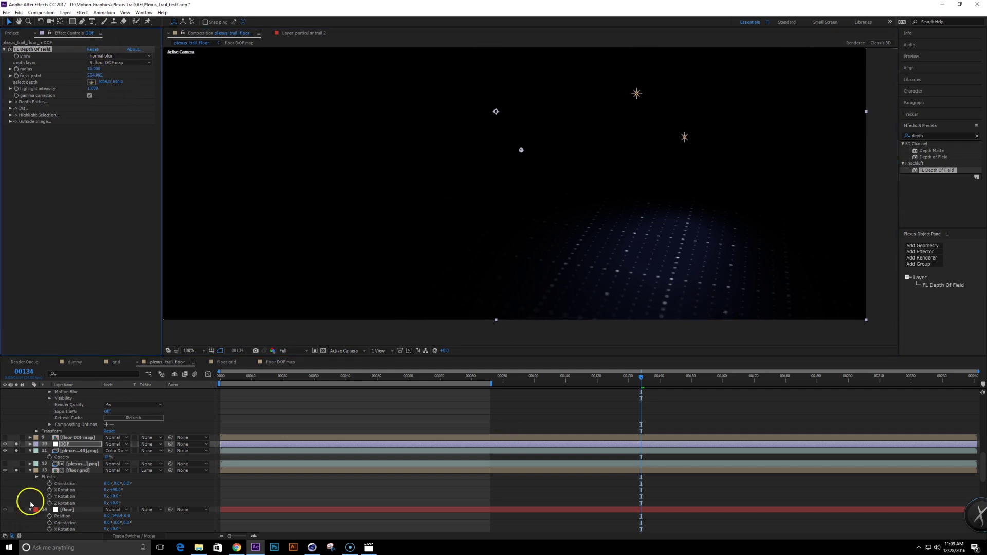
Step: Examine the soloed floor grid's depth blur at several frames along the timeline
{"action": "left_click", "coordinate": [17, 445]}
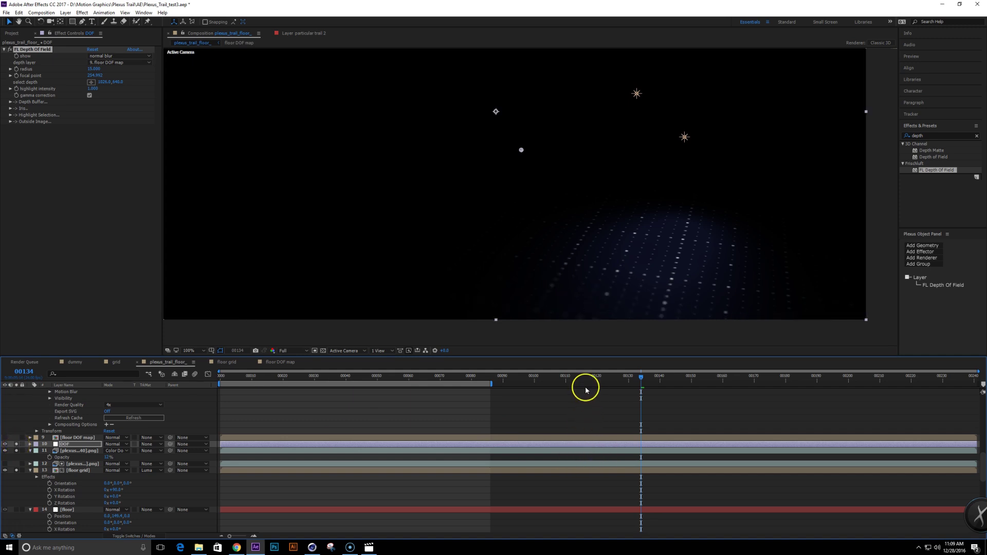
{"action": "left_click", "coordinate": [443, 383]}
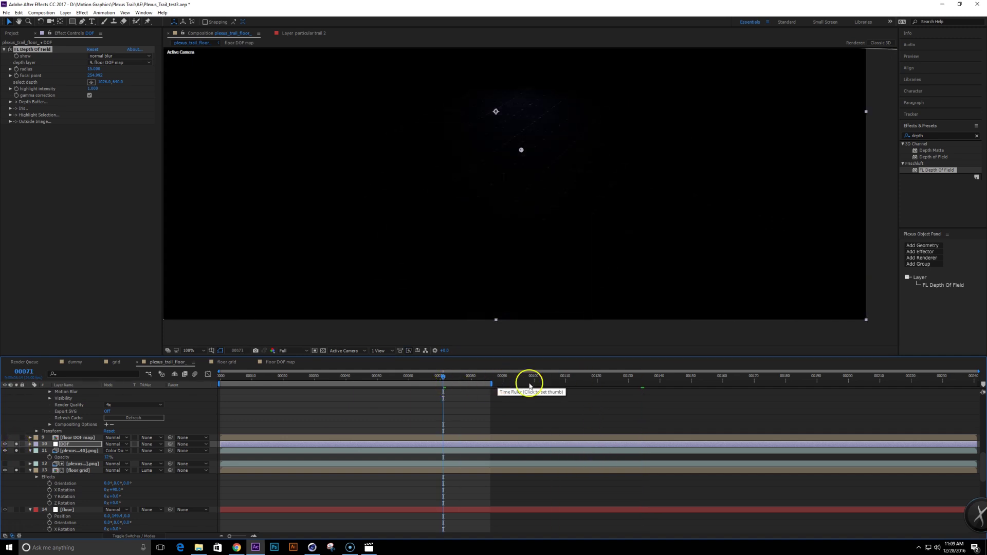
{"action": "left_click", "coordinate": [850, 383]}
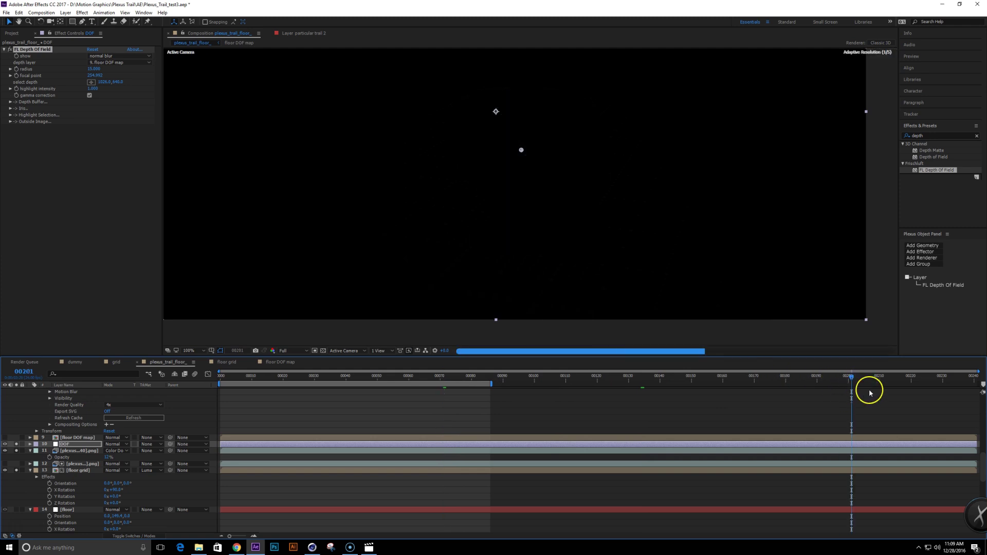
{"action": "left_click", "coordinate": [700, 383]}
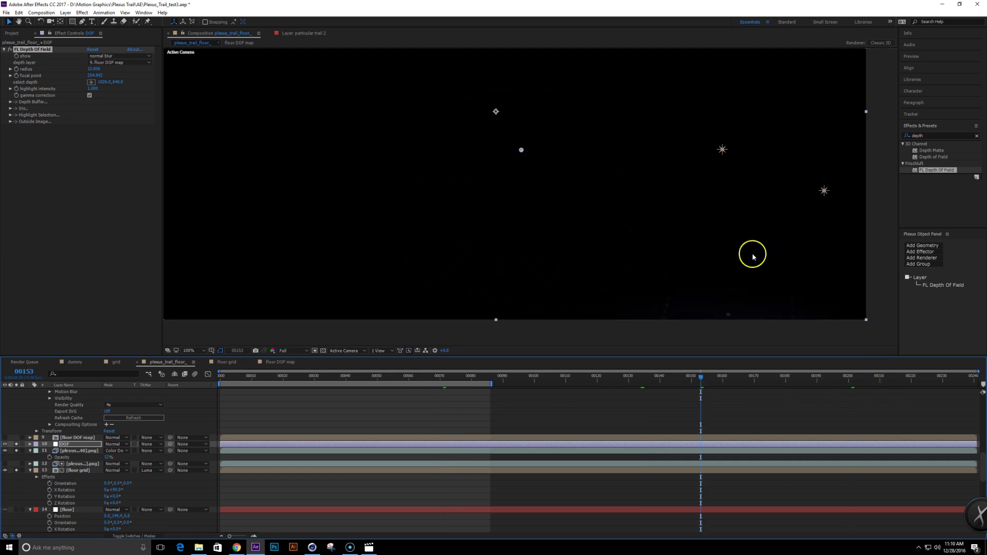
Step: Turn off the layer solos and extend the work area to the full composition length
{"action": "key", "text": "comma"}
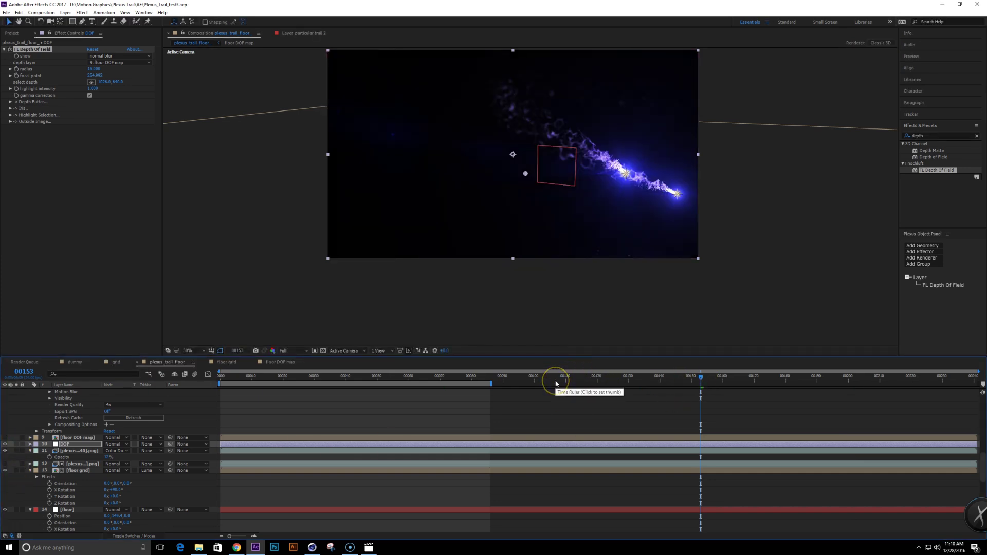
{"action": "double_click", "coordinate": [481, 384]}
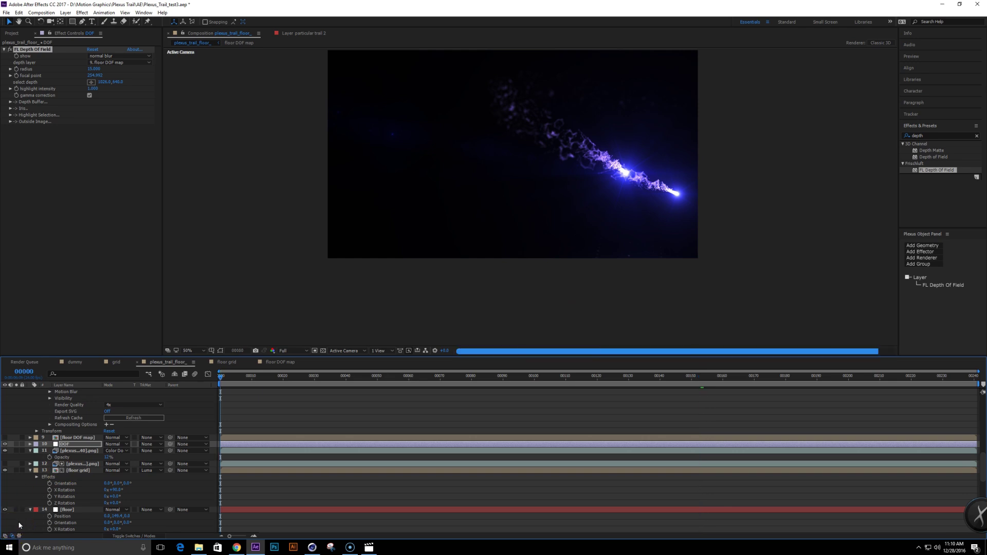
{"action": "left_click", "coordinate": [5, 508]}
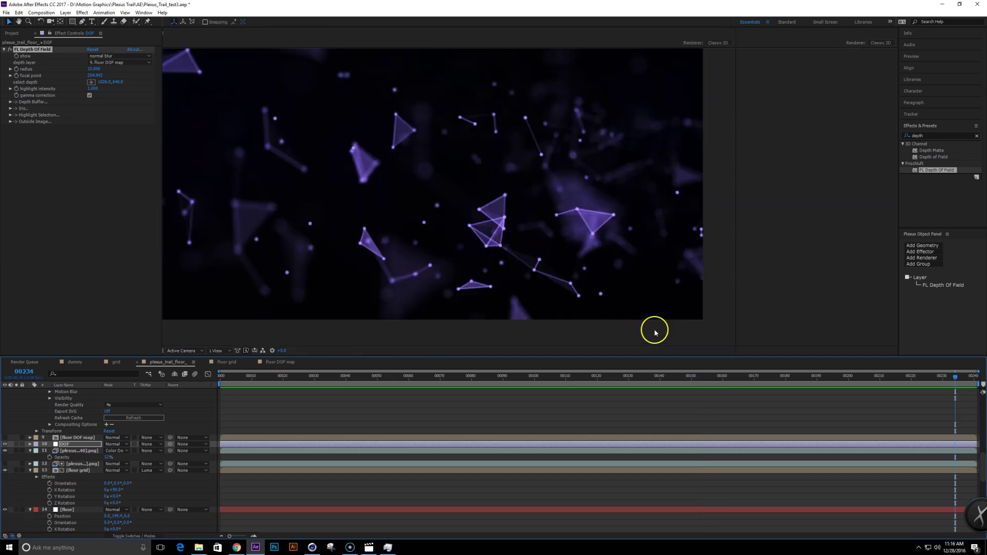
Step: Play back the rendered animation in a maximized composition view and restore the normal layout
{"action": "key", "text": "grave"}
{"action": "left_click_drag", "start_coordinate": [566, 293], "coordinate": [582, 340]}
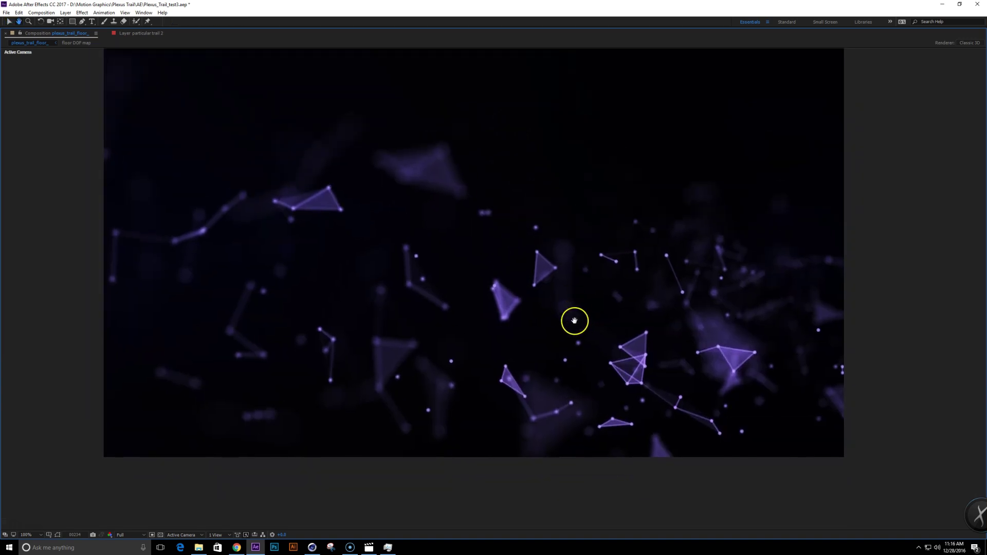
{"action": "key", "text": "space"}
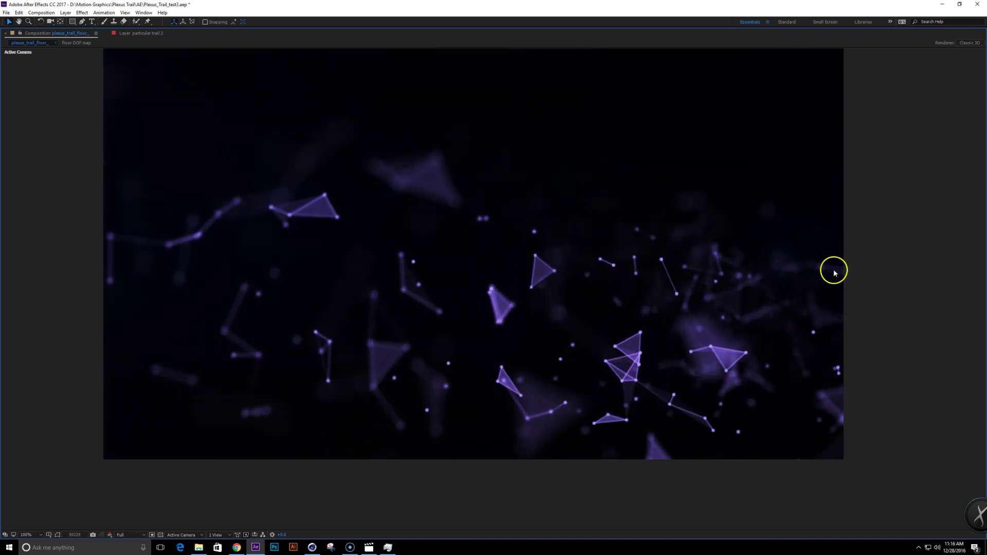
{"action": "key", "text": "space"}
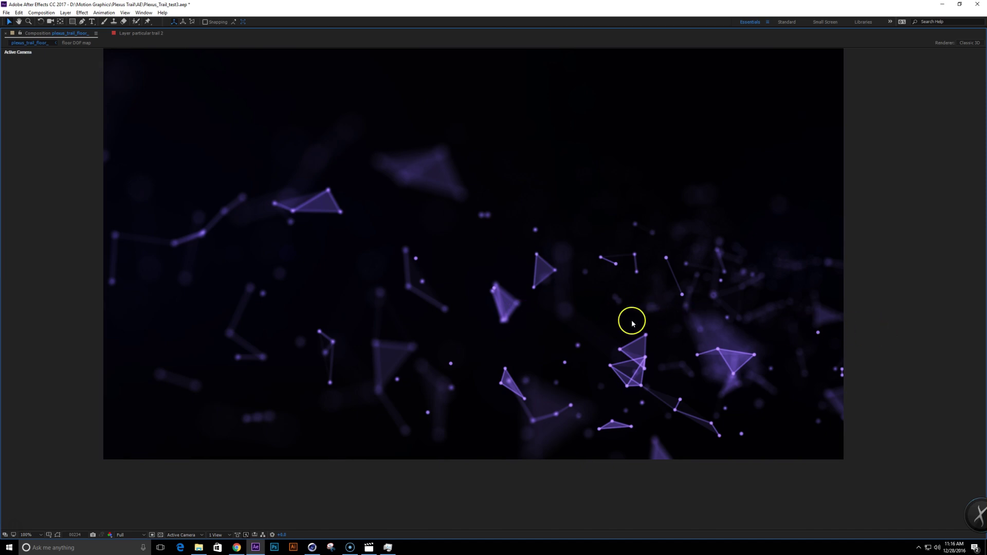
{"action": "key", "text": "grave"}
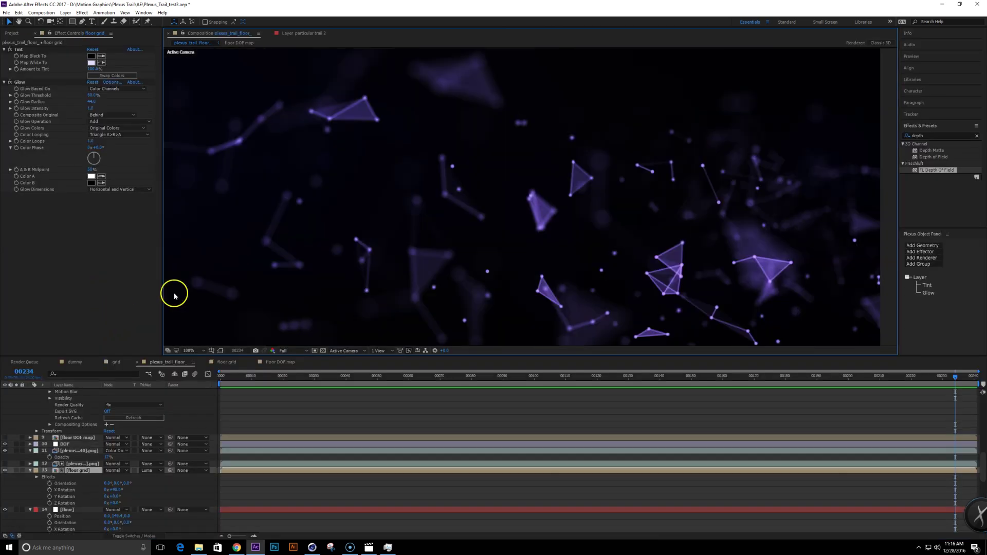